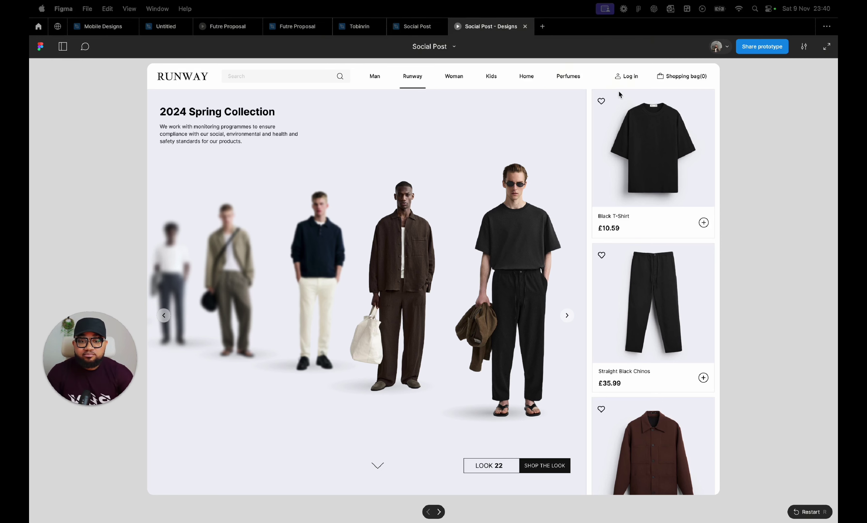
- Switch to the Social Post design file and examine its mobile screens and the MacBook Pro 16" - 1 desktop frame
{"action": "left_click", "coordinate": [421, 28]}
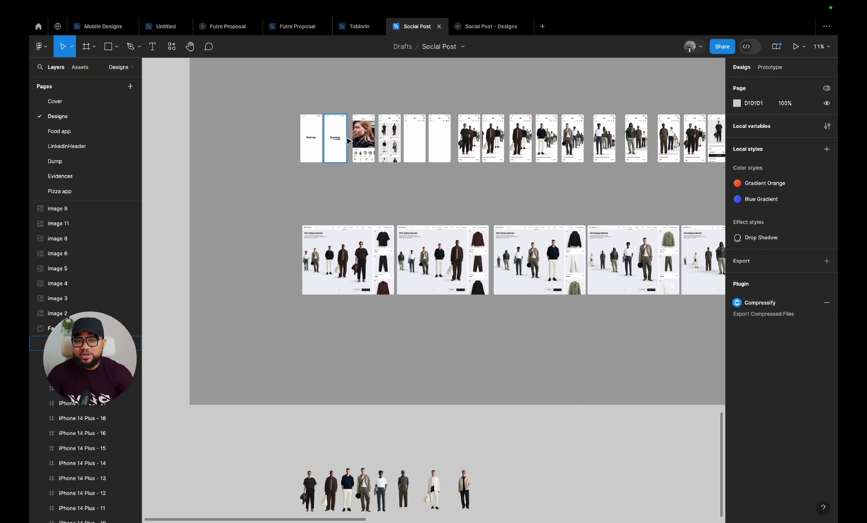
{"action": "scroll", "coordinate": [317, 134], "scroll_direction": "up", "scroll_amount": 5}
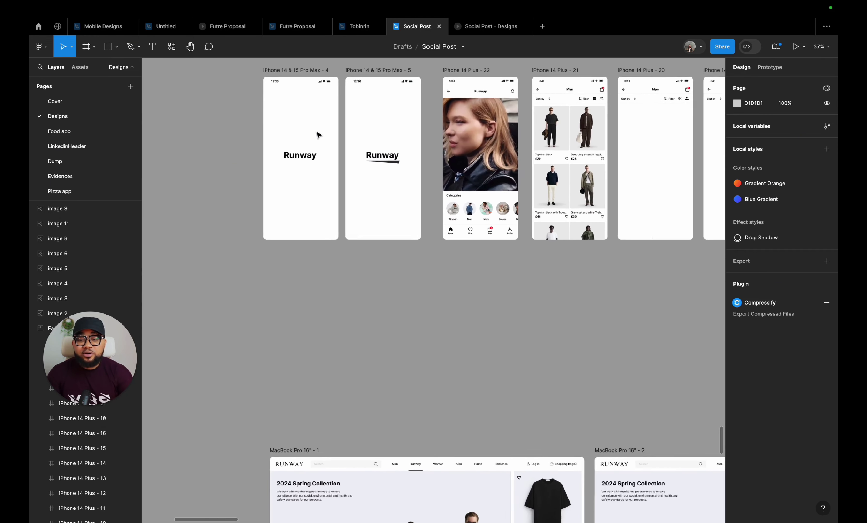
{"action": "scroll", "coordinate": [319, 134], "scroll_direction": "up", "scroll_amount": 3}
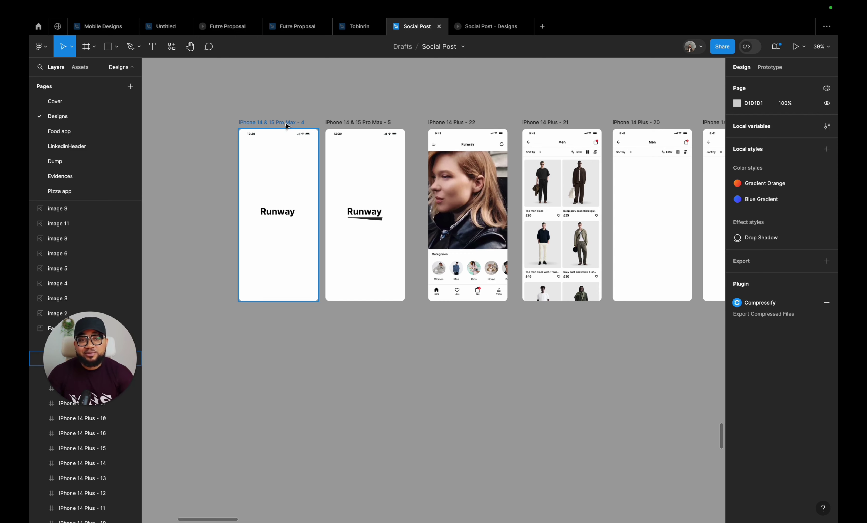
{"action": "scroll", "coordinate": [286, 125], "scroll_direction": "down", "scroll_amount": 10}
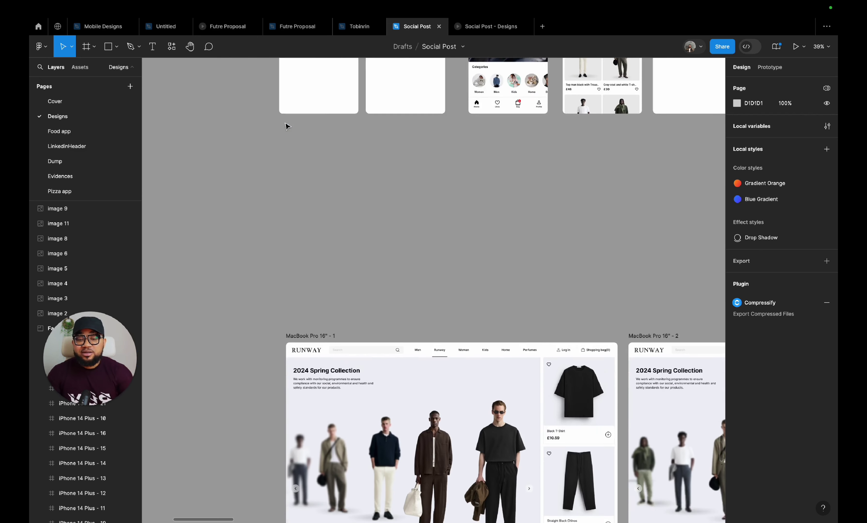
{"action": "scroll", "coordinate": [285, 125], "scroll_direction": "down", "scroll_amount": 2}
{"action": "scroll", "coordinate": [286, 126], "scroll_direction": "up", "scroll_amount": 5}
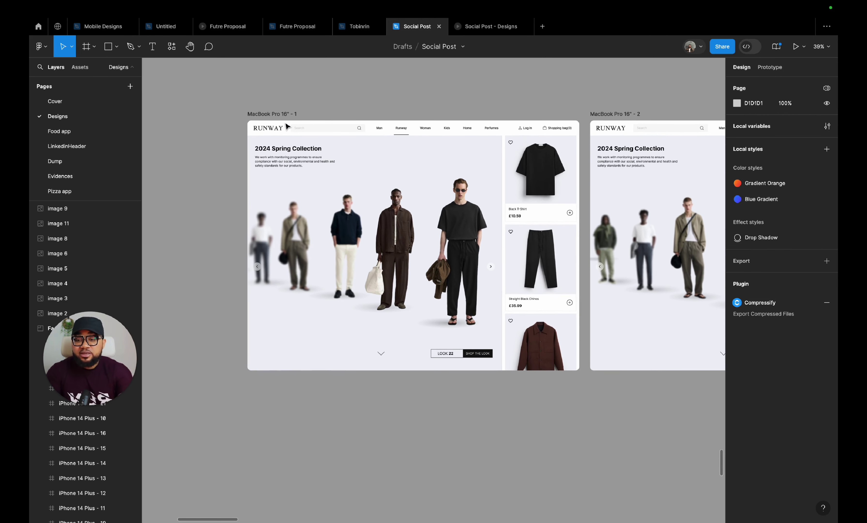
{"action": "left_click", "coordinate": [269, 115]}
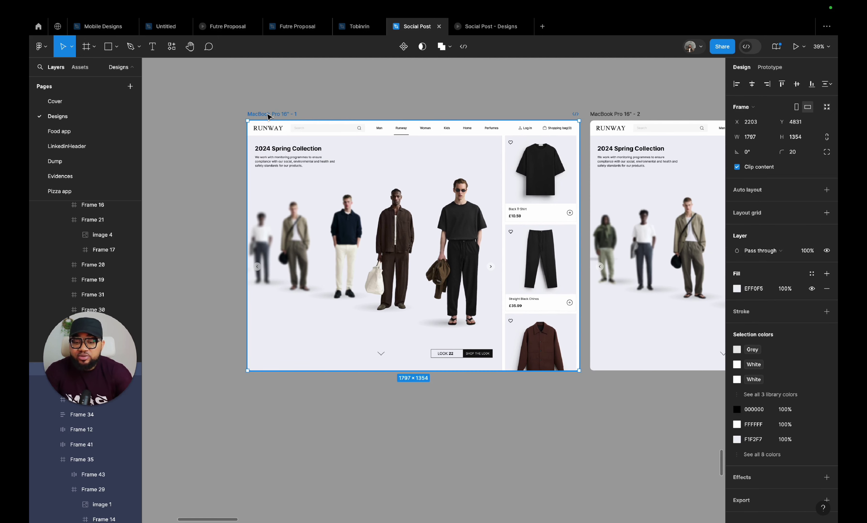
{"action": "scroll", "coordinate": [263, 119], "scroll_direction": "up", "scroll_amount": 5}
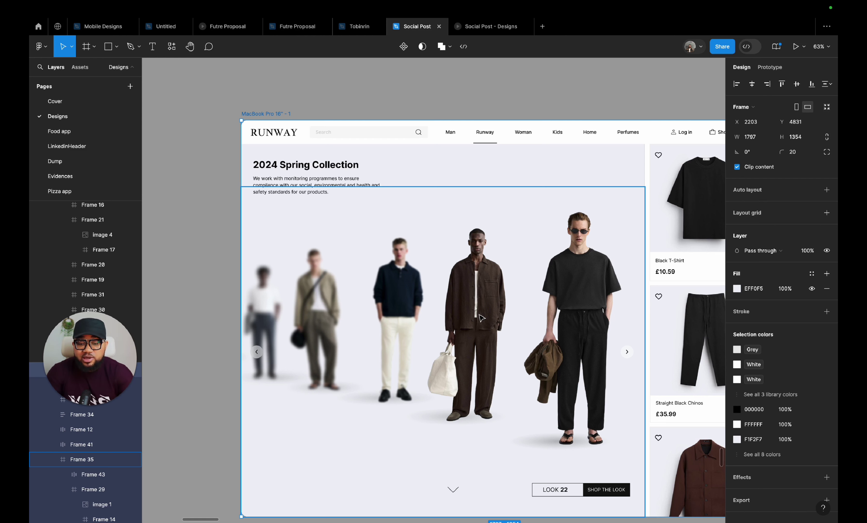
{"action": "scroll", "coordinate": [595, 359], "scroll_direction": "up", "scroll_amount": 10}
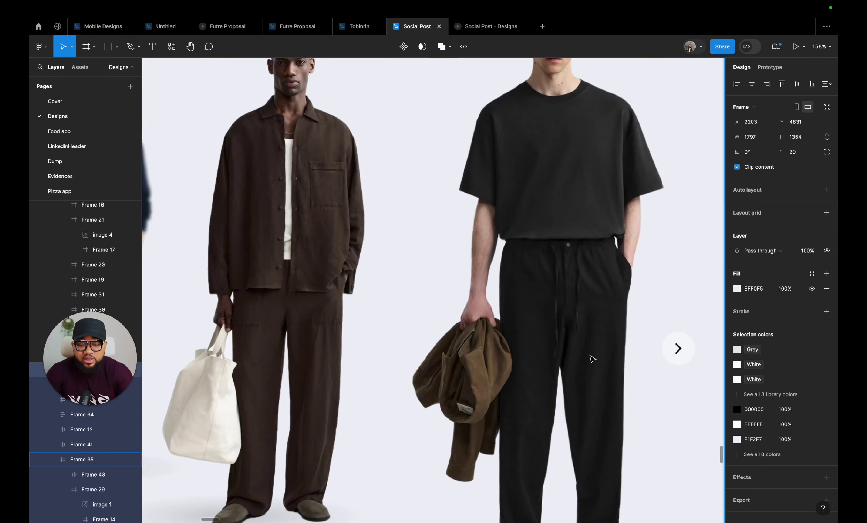
{"action": "scroll", "coordinate": [589, 359], "scroll_direction": "down", "scroll_amount": 10}
{"action": "scroll", "coordinate": [589, 359], "scroll_direction": "up", "scroll_amount": 2}
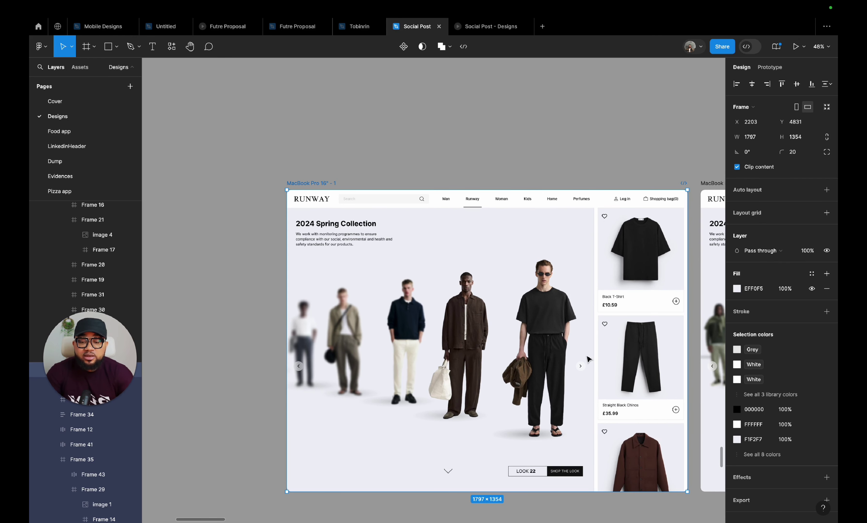
{"action": "scroll", "coordinate": [588, 359], "scroll_direction": "down", "scroll_amount": 1}
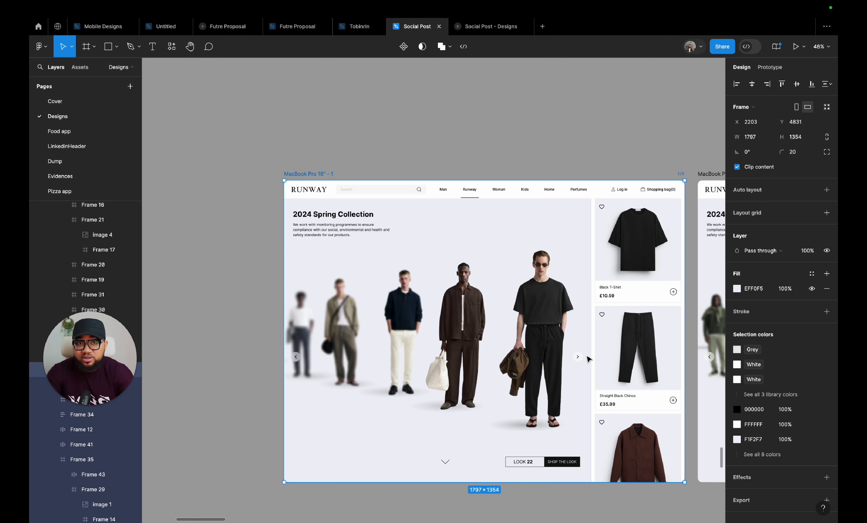
- Examine the row of model cut-out images below the desktop frames and compare them with the MacBook Pro 16" - 1 design
{"action": "scroll", "coordinate": [587, 357], "scroll_direction": "down", "scroll_amount": 10}
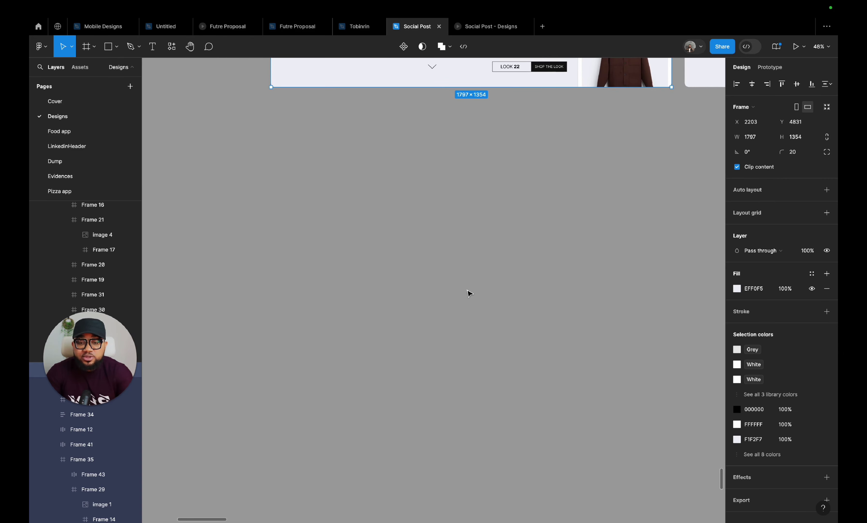
{"action": "scroll", "coordinate": [469, 292], "scroll_direction": "up", "scroll_amount": 5}
{"action": "scroll", "coordinate": [467, 294], "scroll_direction": "down", "scroll_amount": 5}
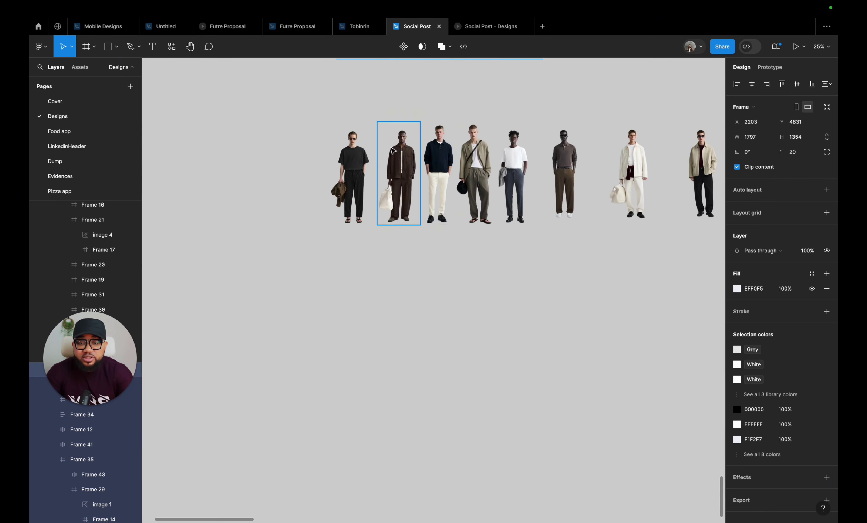
{"action": "scroll", "coordinate": [393, 151], "scroll_direction": "up", "scroll_amount": 5}
{"action": "scroll", "coordinate": [388, 153], "scroll_direction": "right", "scroll_amount": 10}
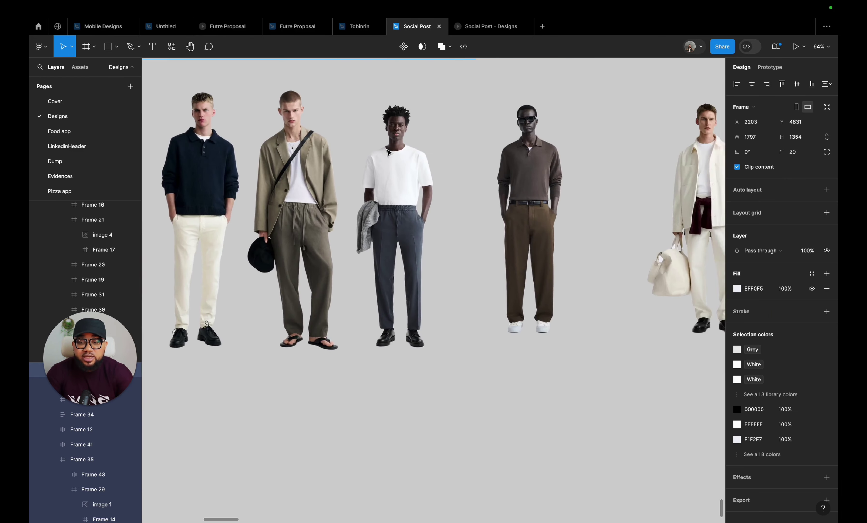
{"action": "scroll", "coordinate": [387, 152], "scroll_direction": "right", "scroll_amount": 8}
{"action": "scroll", "coordinate": [387, 152], "scroll_direction": "down", "scroll_amount": 3}
{"action": "scroll", "coordinate": [389, 153], "scroll_direction": "down", "scroll_amount": 3}
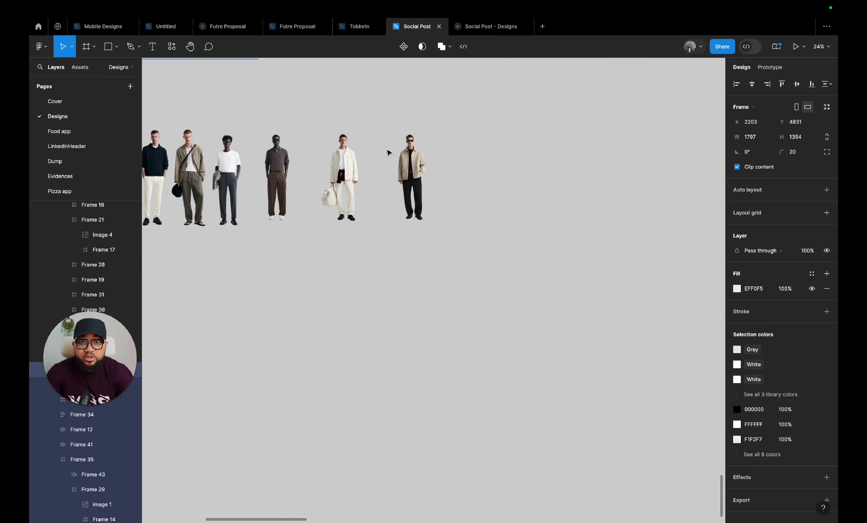
{"action": "scroll", "coordinate": [387, 152], "scroll_direction": "down", "scroll_amount": 5}
{"action": "scroll", "coordinate": [372, 194], "scroll_direction": "up", "scroll_amount": 5}
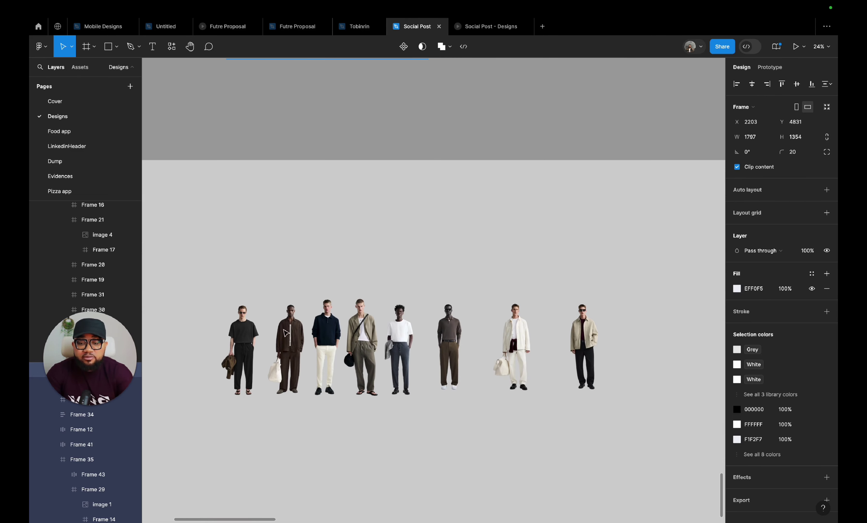
{"action": "scroll", "coordinate": [285, 317], "scroll_direction": "up", "scroll_amount": 5}
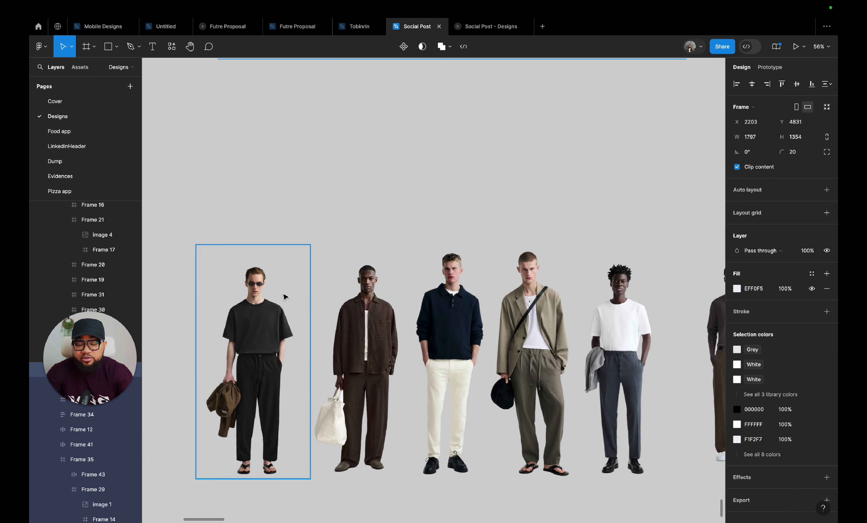
{"action": "scroll", "coordinate": [310, 320], "scroll_direction": "up", "scroll_amount": 5}
{"action": "scroll", "coordinate": [310, 320], "scroll_direction": "down", "scroll_amount": 3}
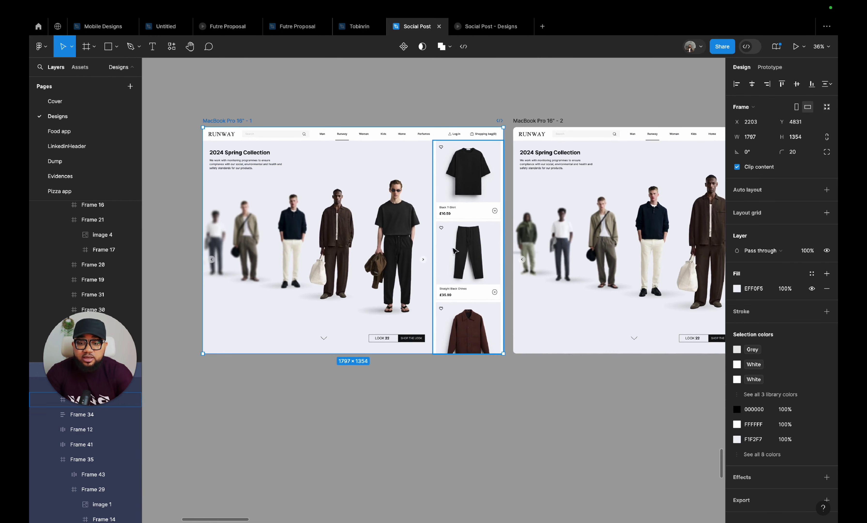
- Copy the RUNWAY logo text out of the MacBook Pro 16" - 1 header and place the copy on the empty canvas above that frame
{"action": "scroll", "coordinate": [457, 216], "scroll_direction": "up", "scroll_amount": 3}
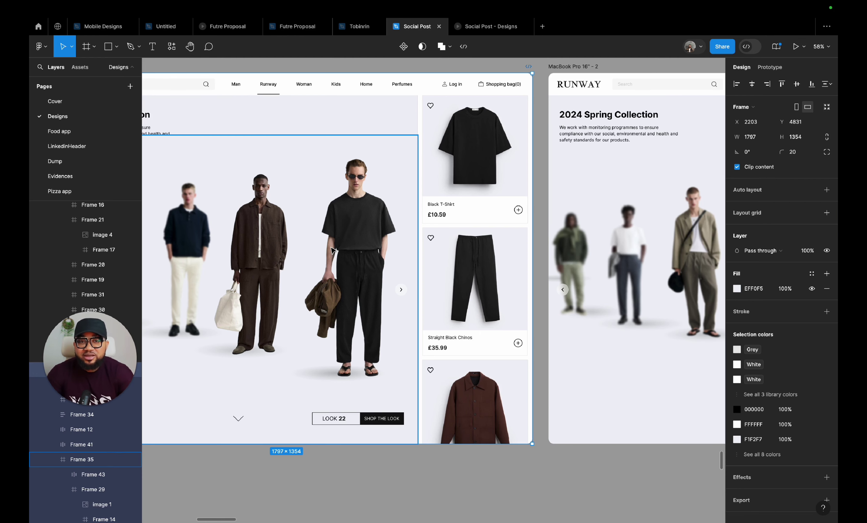
{"action": "scroll", "coordinate": [331, 249], "scroll_direction": "down", "scroll_amount": 3}
{"action": "scroll", "coordinate": [329, 249], "scroll_direction": "down", "scroll_amount": 3}
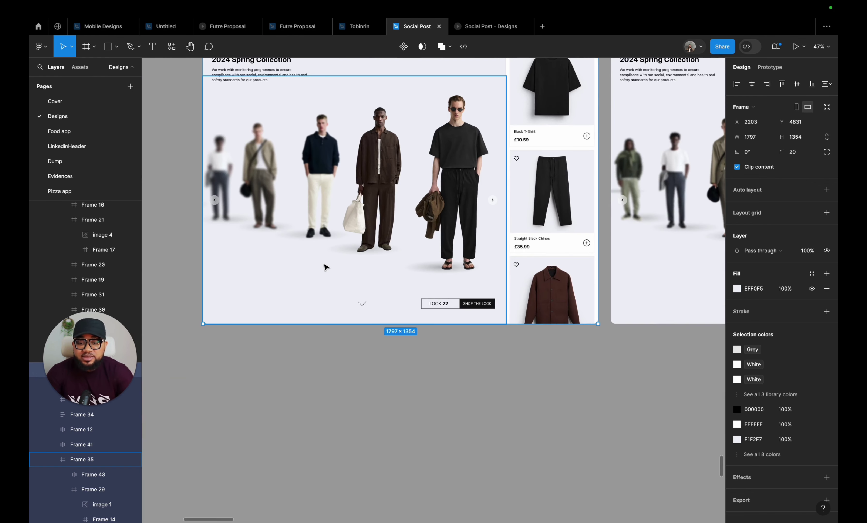
{"action": "scroll", "coordinate": [326, 266], "scroll_direction": "up", "scroll_amount": 3}
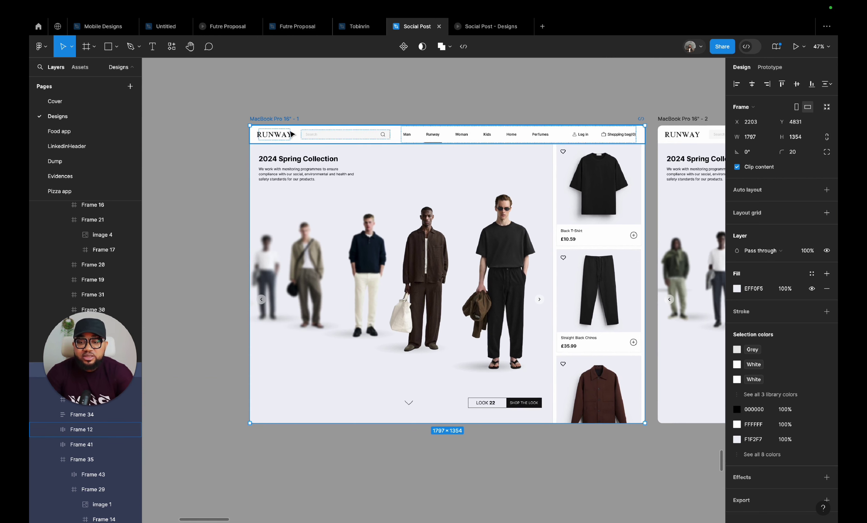
{"action": "scroll", "coordinate": [285, 119], "scroll_direction": "up", "scroll_amount": 2}
{"action": "scroll", "coordinate": [285, 120], "scroll_direction": "up", "scroll_amount": 1}
{"action": "scroll", "coordinate": [285, 119], "scroll_direction": "up", "scroll_amount": 2}
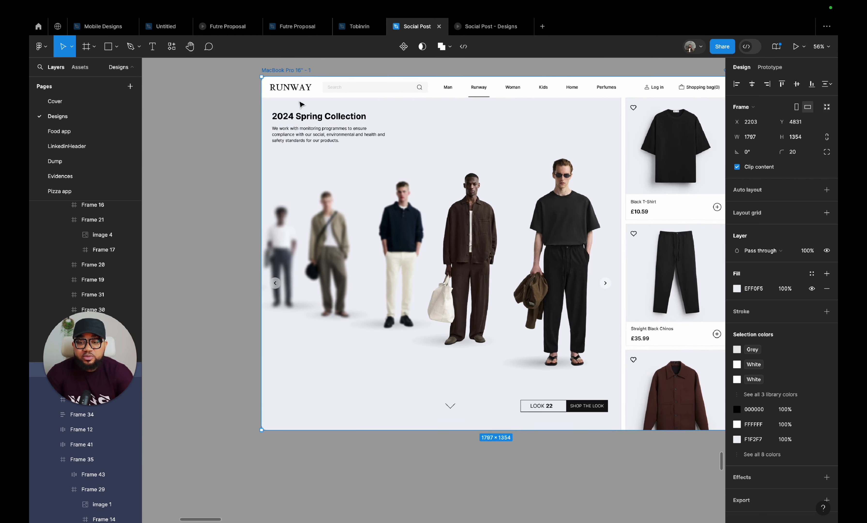
{"action": "double_click", "coordinate": [292, 88]}
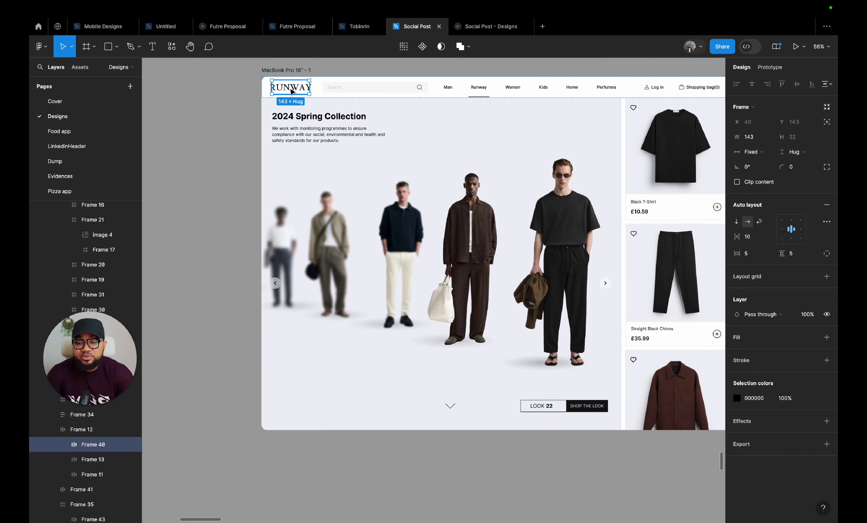
{"action": "left_click_drag", "start_coordinate": [292, 91], "coordinate": [345, 480]}
{"action": "scroll", "coordinate": [351, 458], "scroll_direction": "down", "scroll_amount": 3}
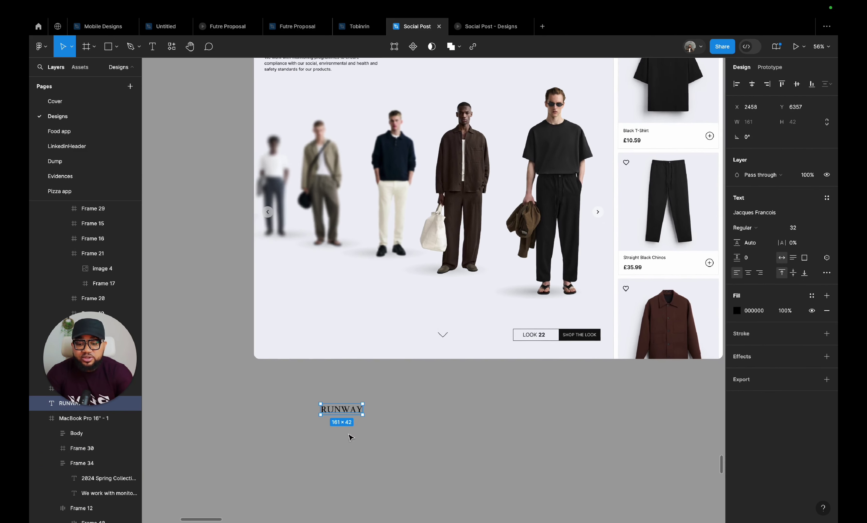
{"action": "scroll", "coordinate": [387, 410], "scroll_direction": "up", "scroll_amount": 2}
{"action": "left_click_drag", "start_coordinate": [319, 481], "coordinate": [270, 140]}
- Add a new text layer reading "Search" beside the copied RUNWAY logo
{"action": "scroll", "coordinate": [288, 107], "scroll_direction": "up", "scroll_amount": 5}
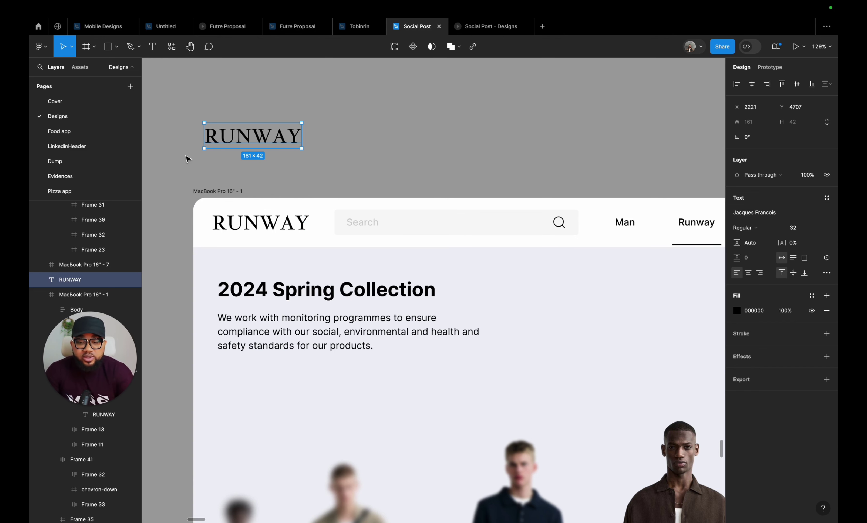
{"action": "left_click", "coordinate": [157, 49]}
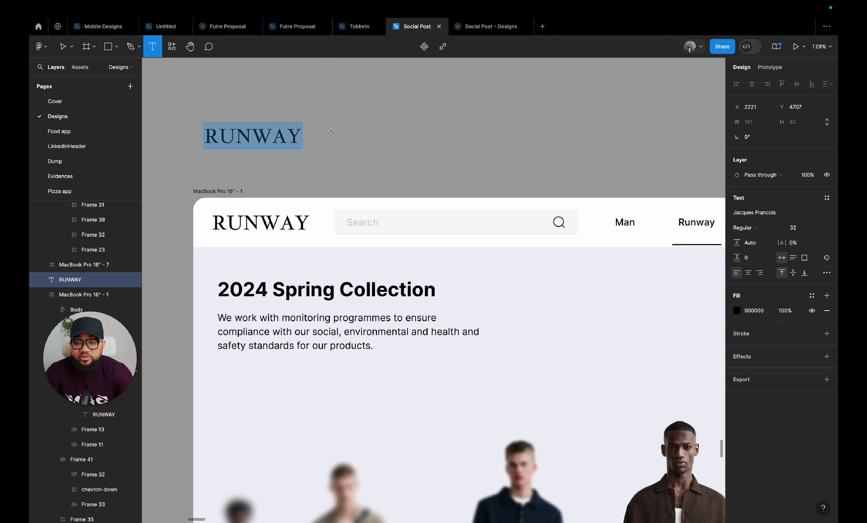
{"action": "left_click", "coordinate": [331, 130]}
{"action": "type", "text": "S"}
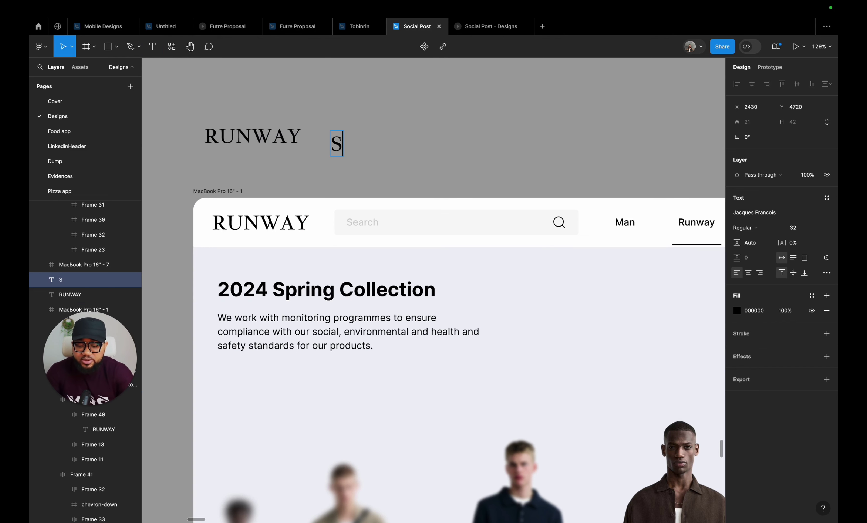
{"action": "type", "text": "earch"}
{"action": "key", "text": "Escape"}
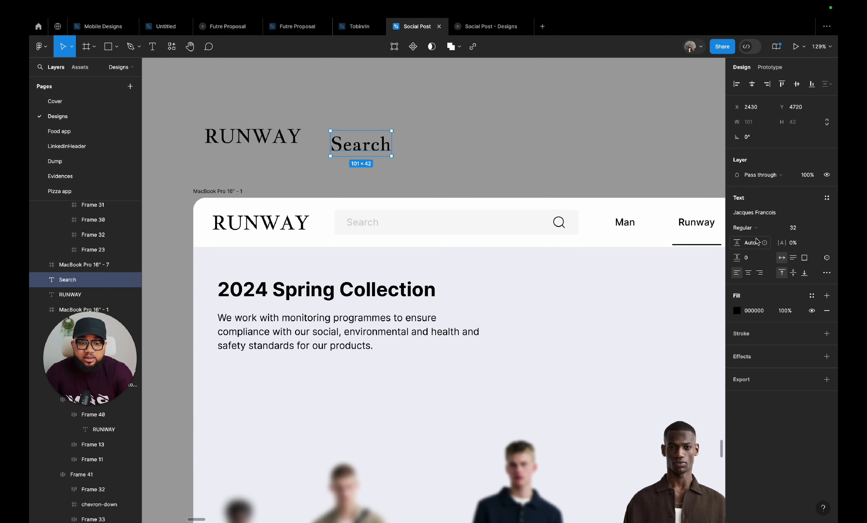
- Style the new Search text as Inter Semi Bold at size 16
{"action": "left_click", "coordinate": [755, 212]}
{"action": "type", "text": "int"}
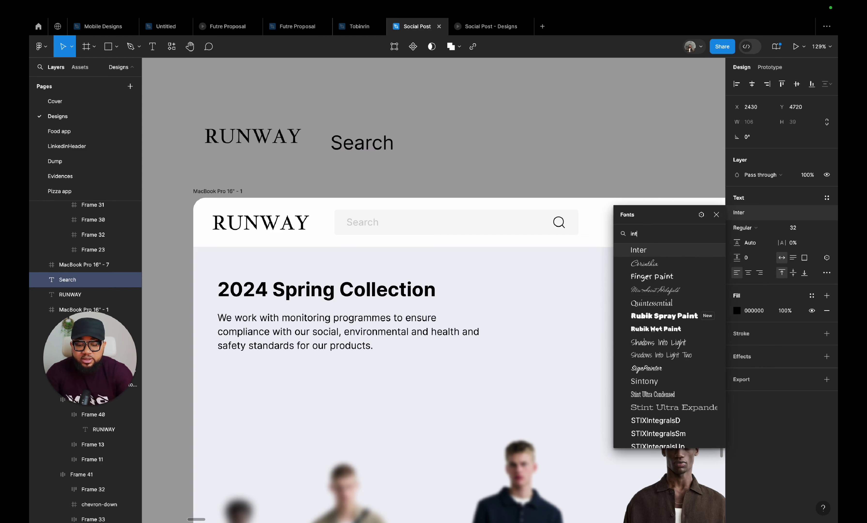
{"action": "key", "text": "Return"}
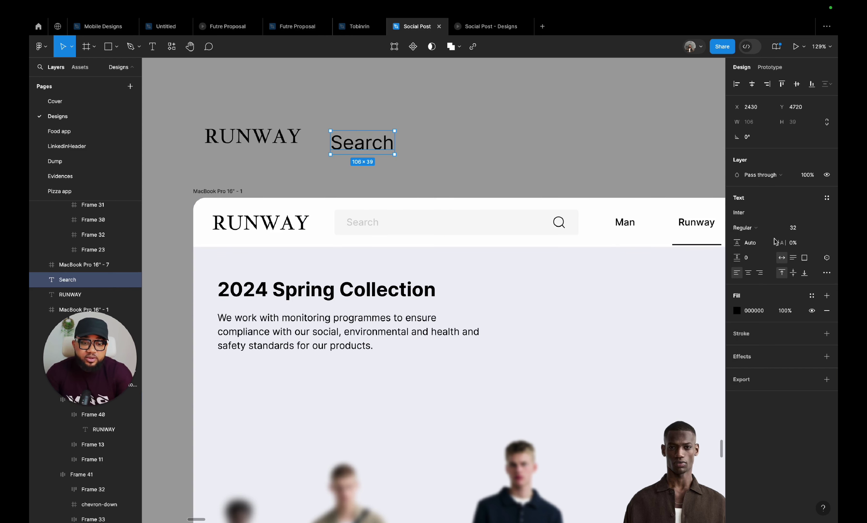
{"action": "left_click", "coordinate": [765, 228]}
{"action": "left_click", "coordinate": [766, 252]}
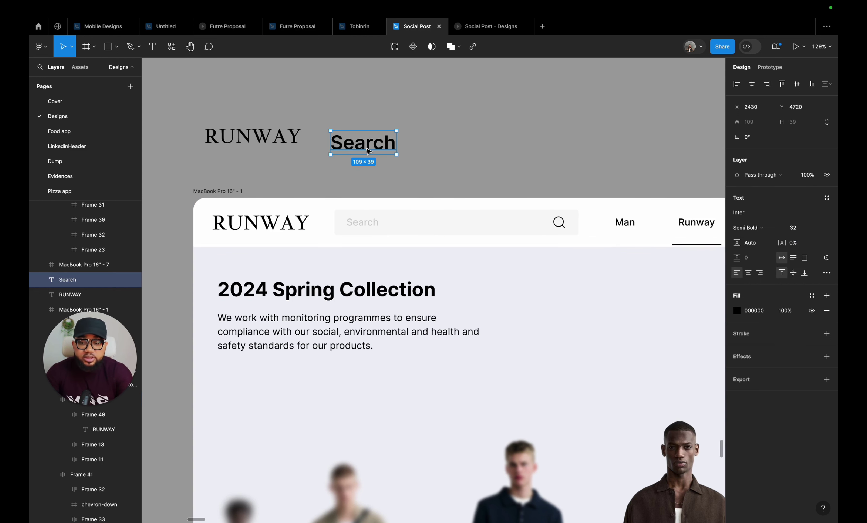
{"action": "left_click_drag", "start_coordinate": [375, 147], "coordinate": [379, 143]}
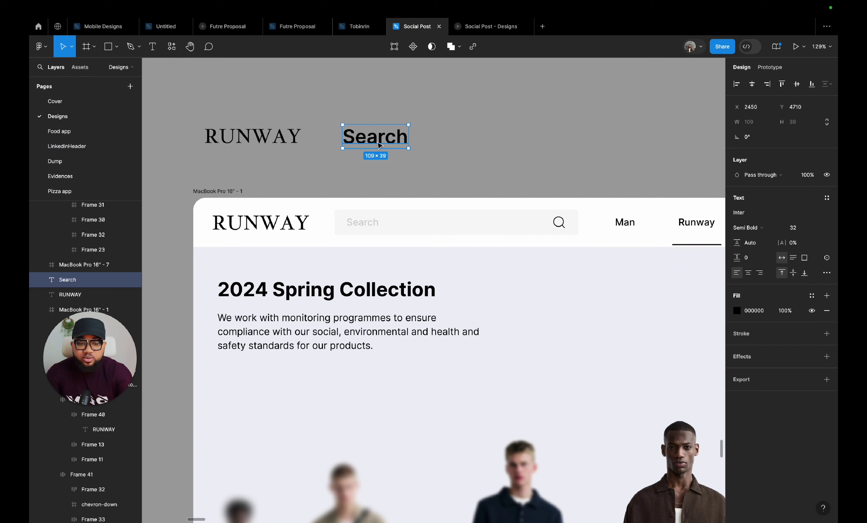
{"action": "left_click", "coordinate": [821, 229]}
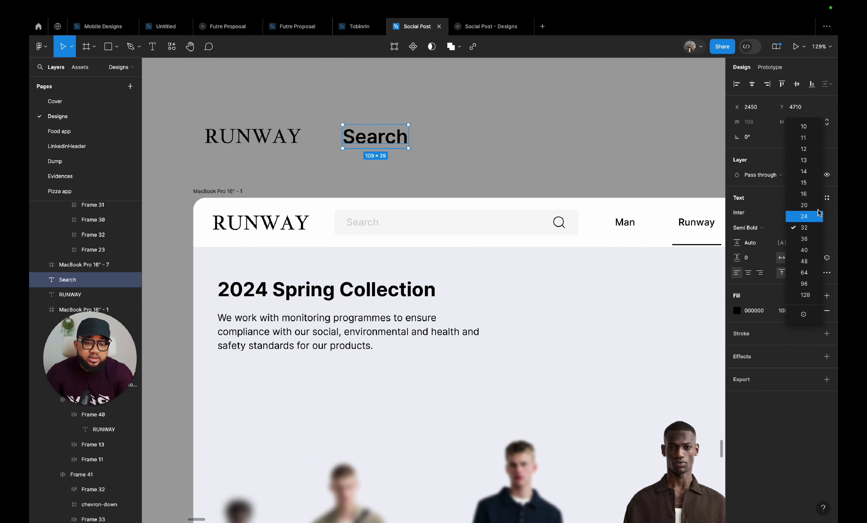
{"action": "left_click", "coordinate": [807, 194]}
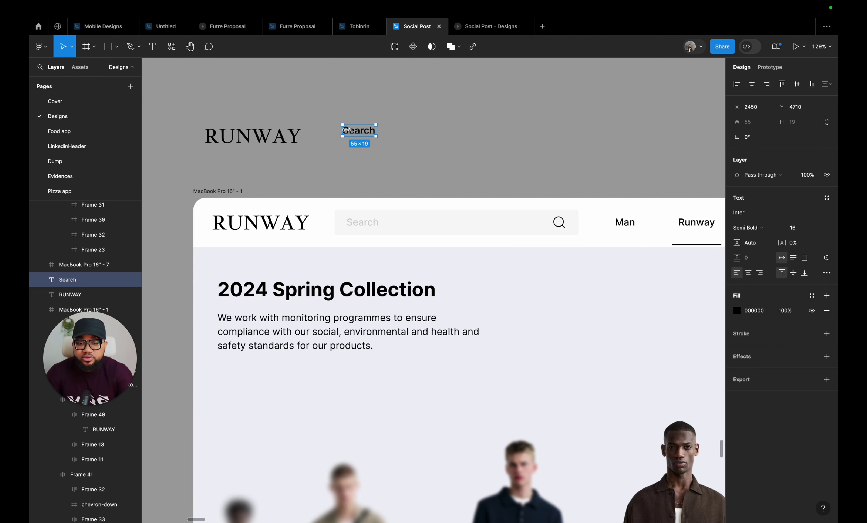
- Align the Search text with the copied RUNWAY logo and wrap it in an auto layout frame
{"action": "left_click_drag", "start_coordinate": [356, 135], "coordinate": [372, 142]}
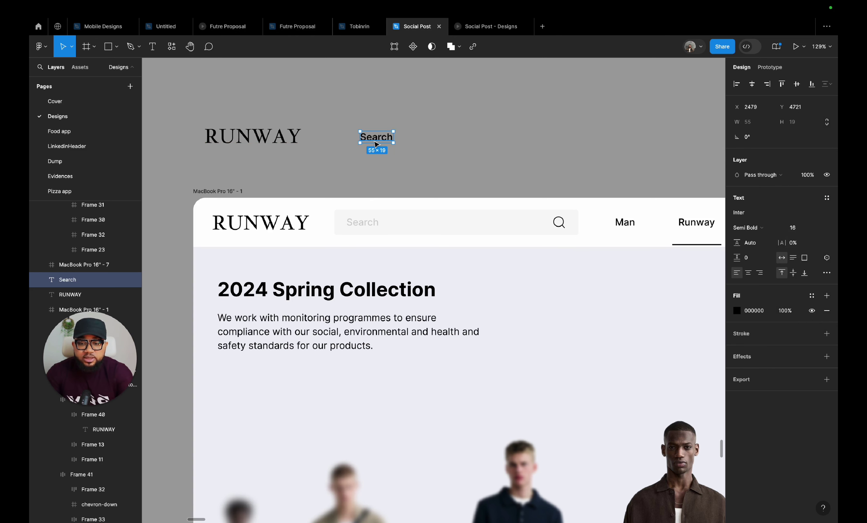
{"action": "key", "text": "shift+a"}
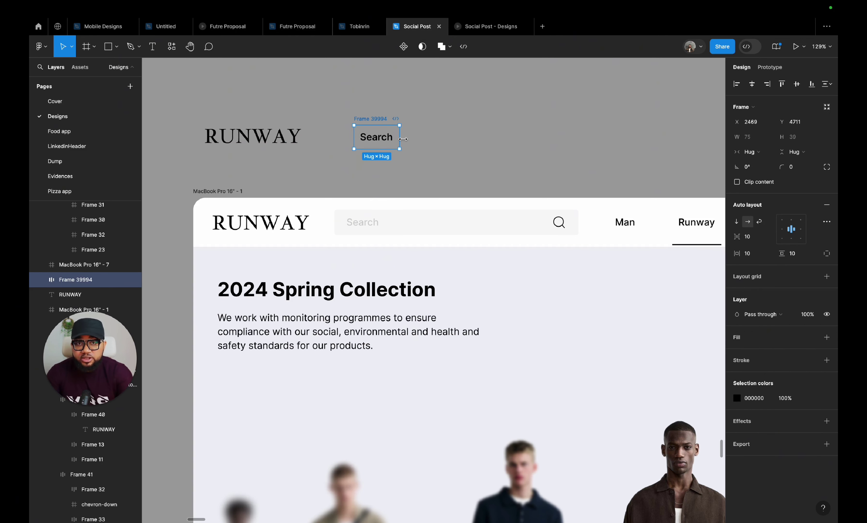
- Resize the Search auto layout frame to 336 wide and 55 high, with its content aligned left and vertically centred
{"action": "left_click_drag", "start_coordinate": [409, 138], "coordinate": [557, 138]}
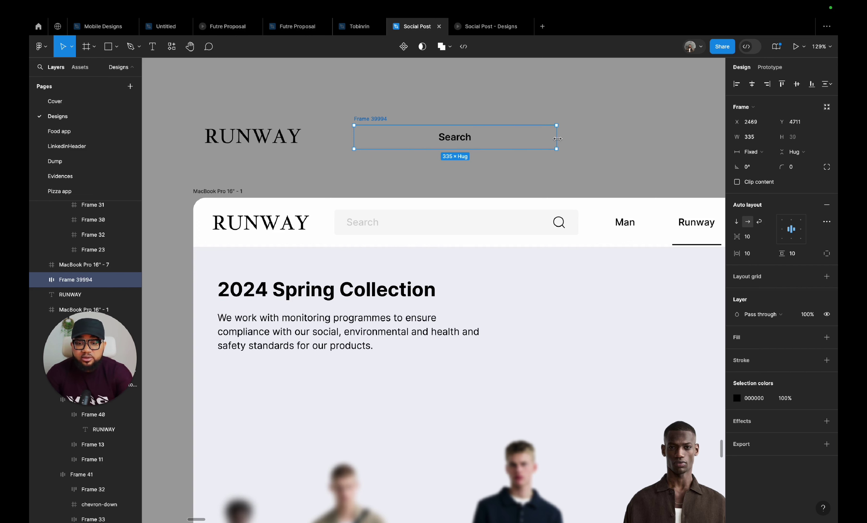
{"action": "left_click", "coordinate": [783, 229]}
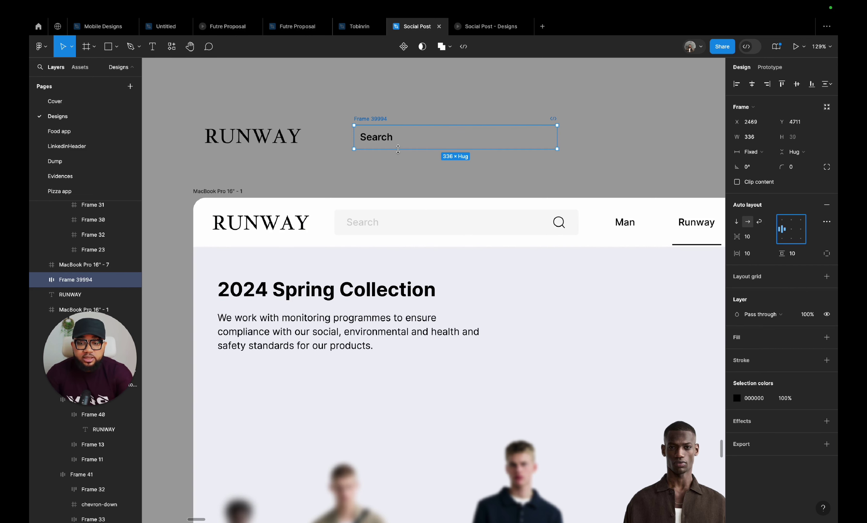
{"action": "left_click_drag", "start_coordinate": [398, 149], "coordinate": [398, 154]}
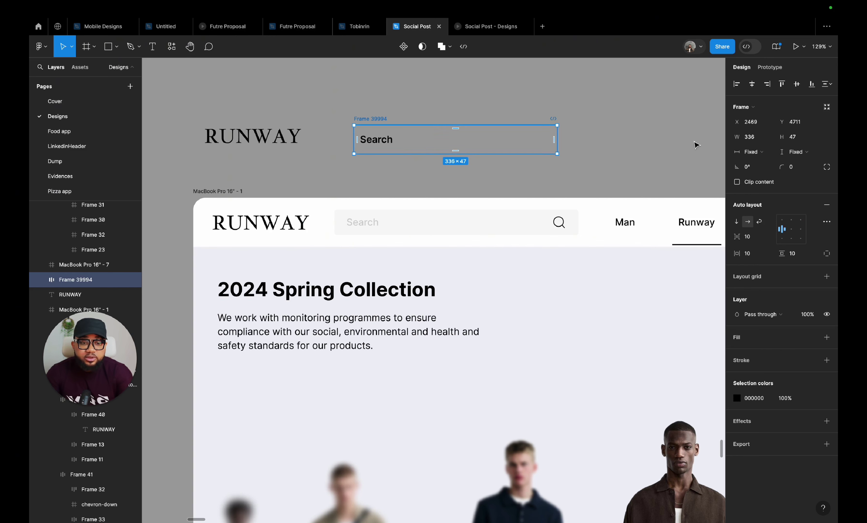
{"action": "left_click", "coordinate": [797, 139]}
{"action": "type", "text": "55"}
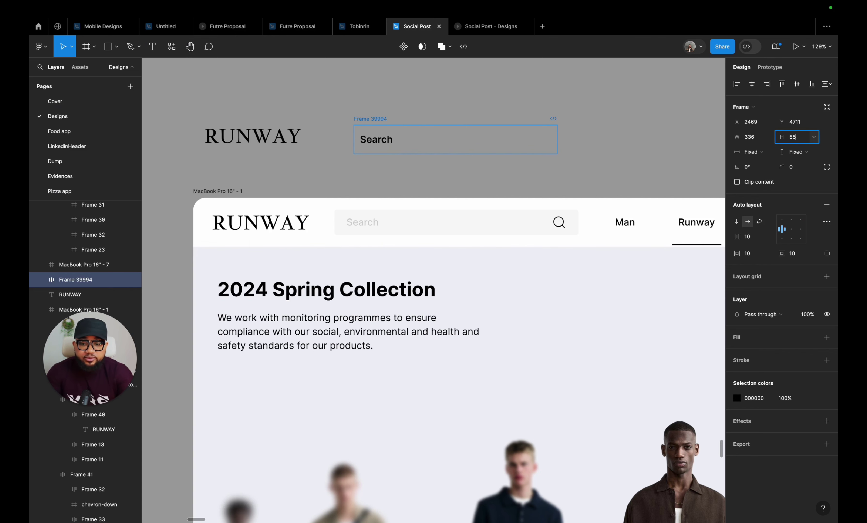
{"action": "key", "text": "Return"}
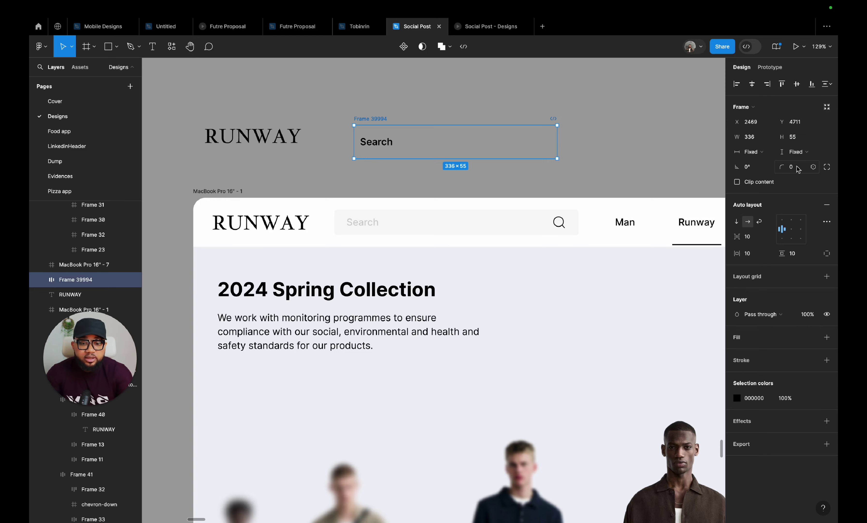
- Round the Search frame's corners with a radius of 5
{"action": "scroll", "coordinate": [582, 215], "scroll_direction": "up", "scroll_amount": 10}
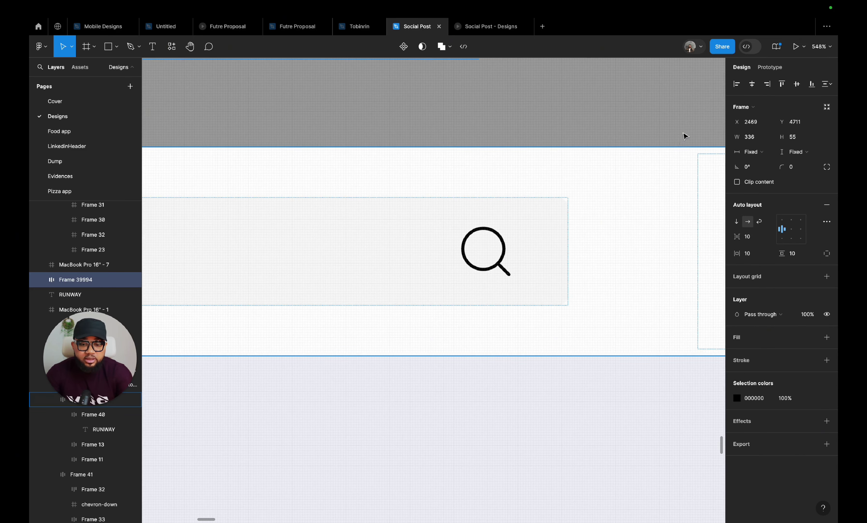
{"action": "scroll", "coordinate": [684, 132], "scroll_direction": "down", "scroll_amount": 10}
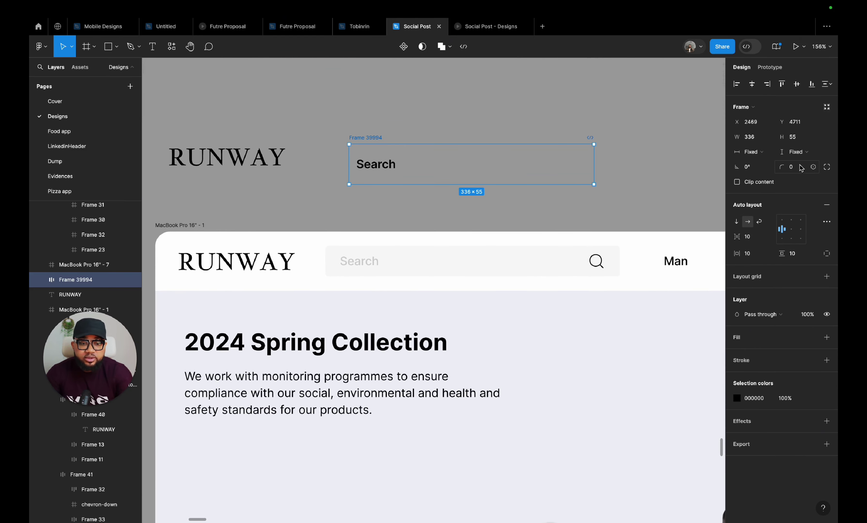
{"action": "left_click", "coordinate": [801, 167]}
{"action": "type", "text": "5"}
{"action": "key", "text": "Return"}
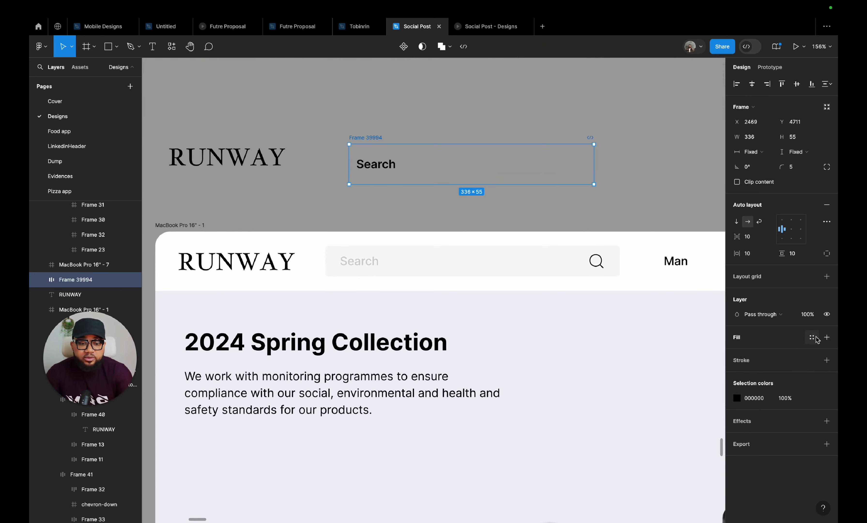
{"action": "left_click", "coordinate": [816, 338]}
{"action": "scroll", "coordinate": [665, 476], "scroll_direction": "down", "scroll_amount": 5}
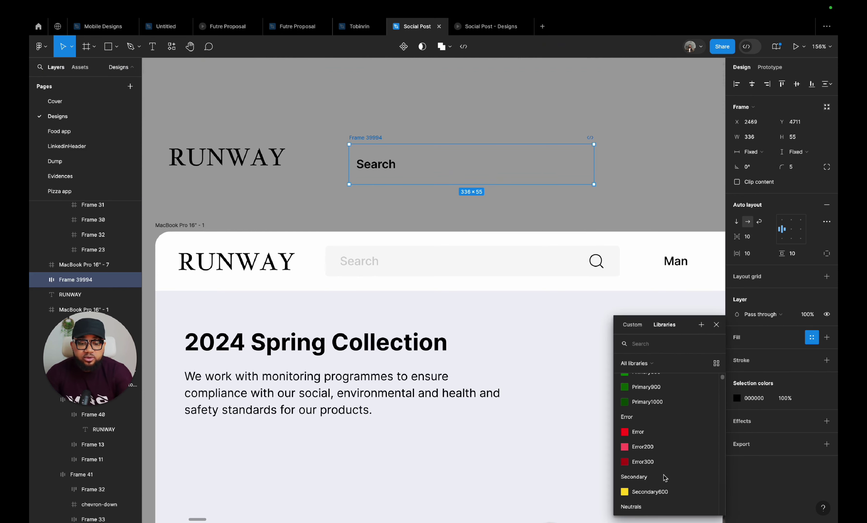
{"action": "scroll", "coordinate": [664, 478], "scroll_direction": "down", "scroll_amount": 5}
{"action": "scroll", "coordinate": [665, 477], "scroll_direction": "up", "scroll_amount": 8}
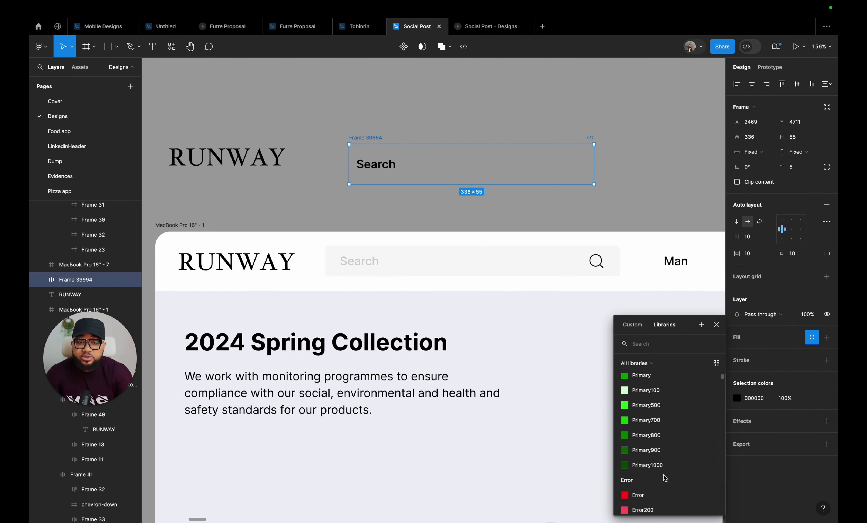
{"action": "scroll", "coordinate": [664, 478], "scroll_direction": "up", "scroll_amount": 2}
{"action": "left_click", "coordinate": [716, 324]}
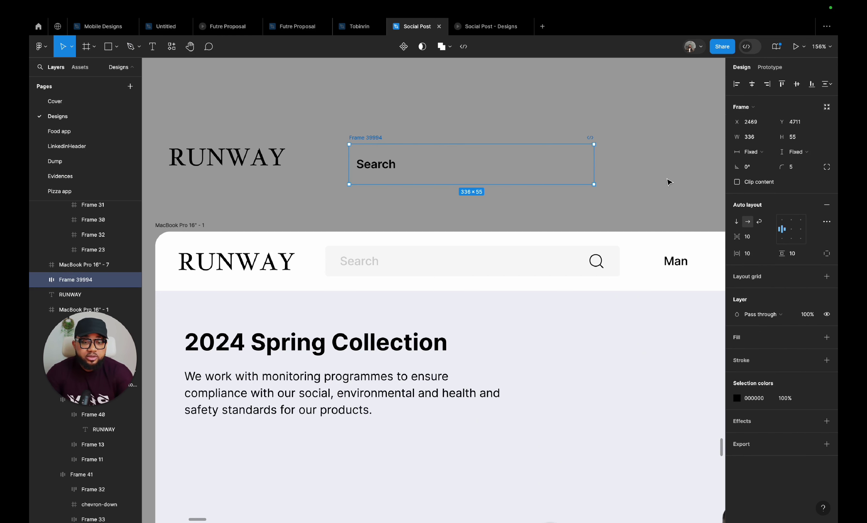
- Fill the Search frame with the Neutral 50 library colour
{"action": "left_click", "coordinate": [812, 338]}
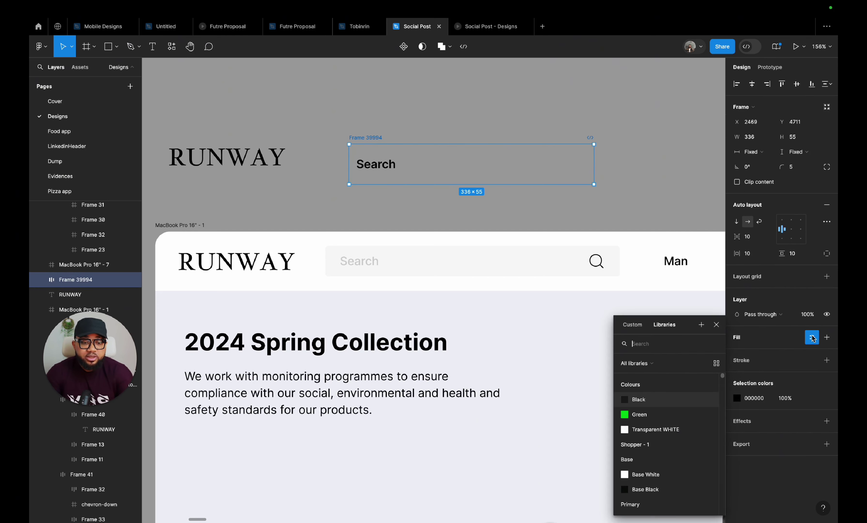
{"action": "scroll", "coordinate": [635, 442], "scroll_direction": "down", "scroll_amount": 10}
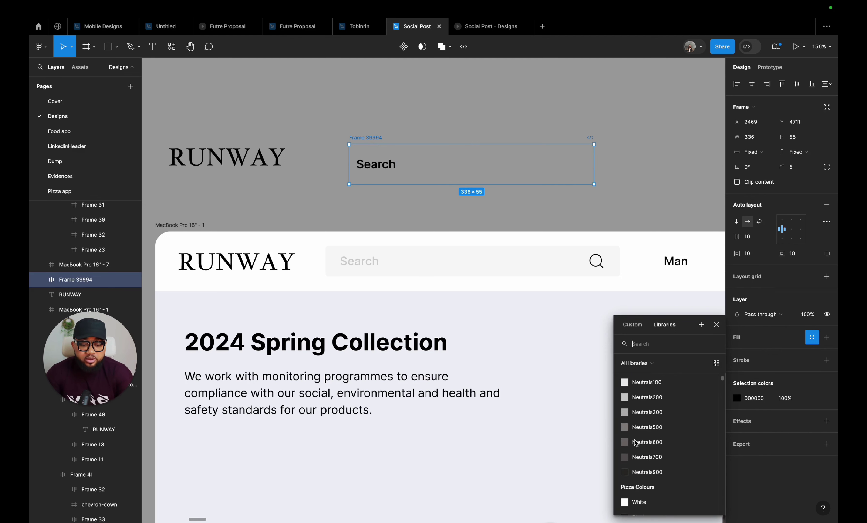
{"action": "scroll", "coordinate": [635, 442], "scroll_direction": "up", "scroll_amount": 2}
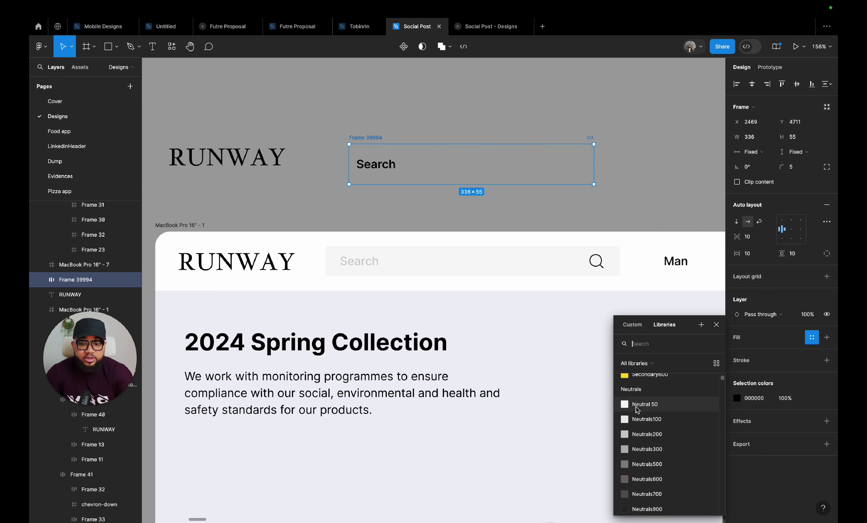
{"action": "left_click", "coordinate": [637, 404]}
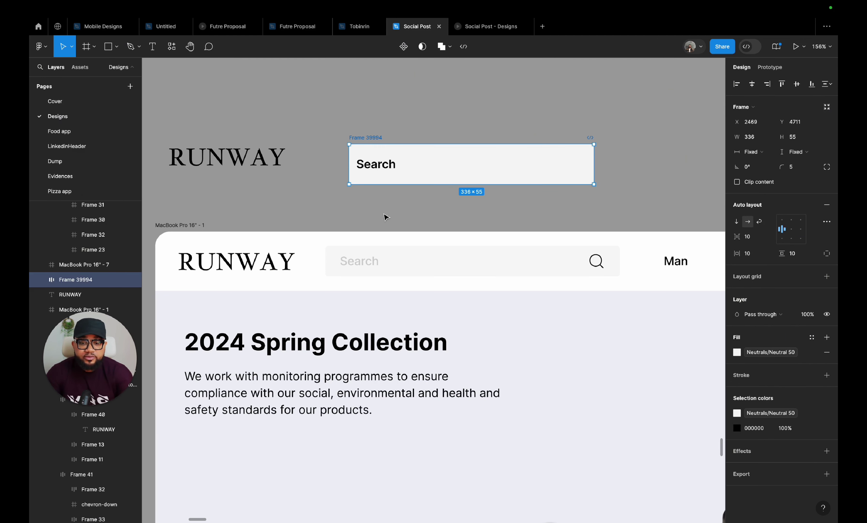
{"action": "left_click", "coordinate": [387, 217]}
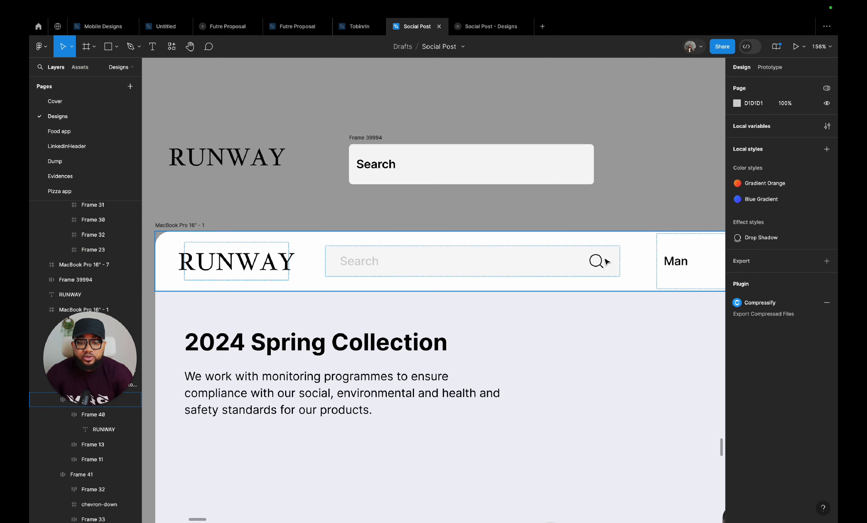
- Insert the search icon from the Feather Icons plugin onto the canvas
{"action": "right_click", "coordinate": [456, 116]}
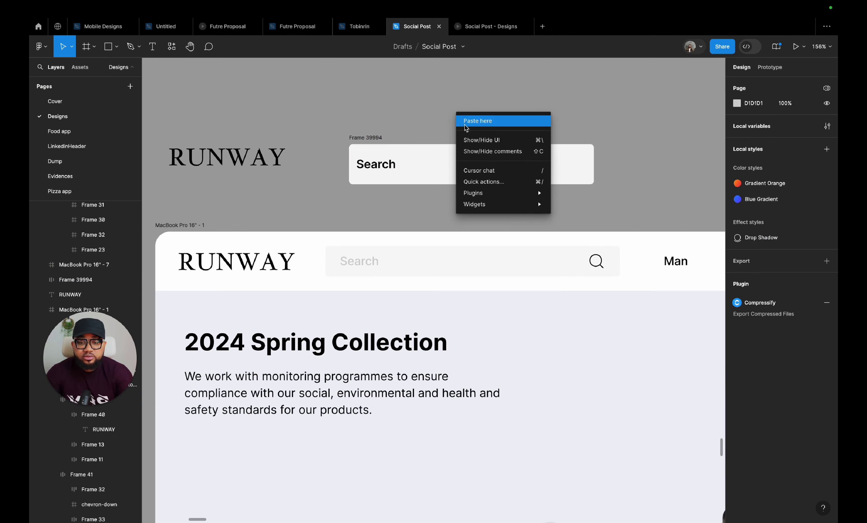
{"action": "mouse_move", "coordinate": [474, 196]}
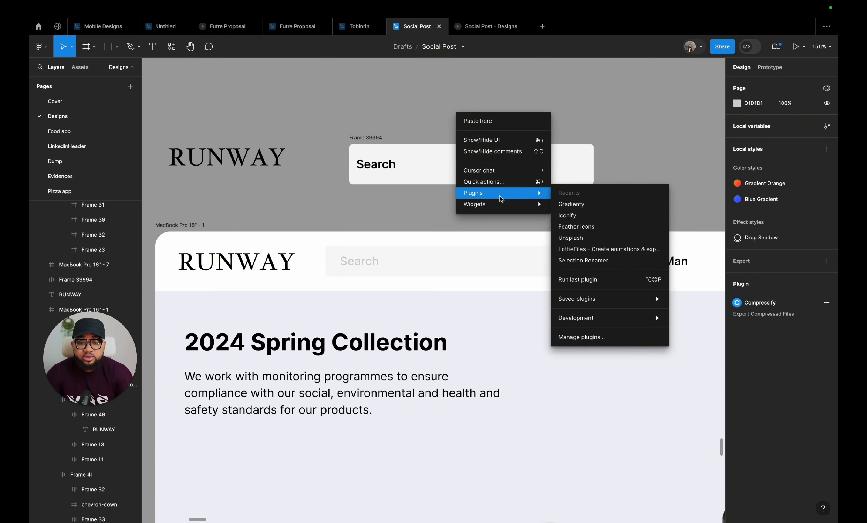
{"action": "left_click", "coordinate": [589, 229]}
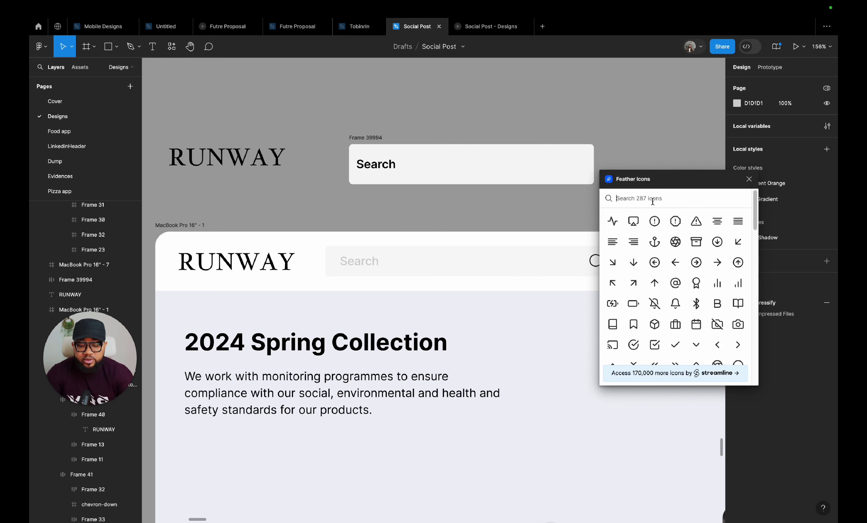
{"action": "type", "text": "sear"}
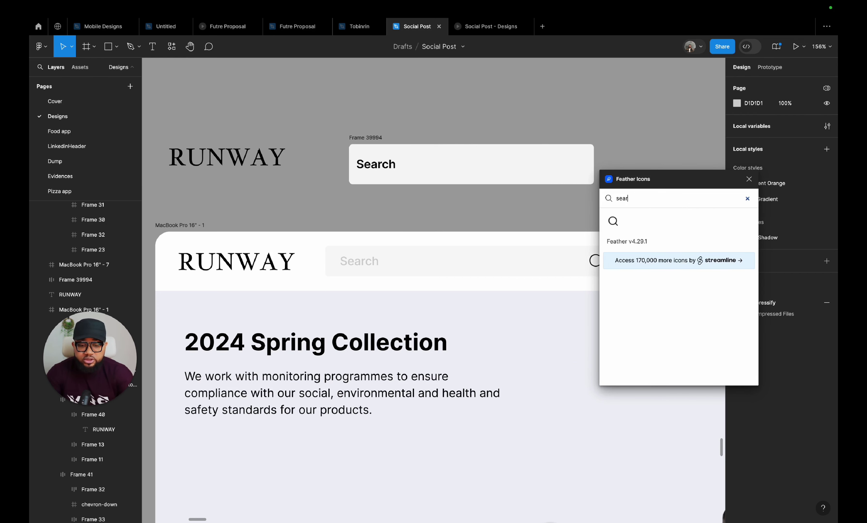
{"action": "left_click", "coordinate": [613, 221]}
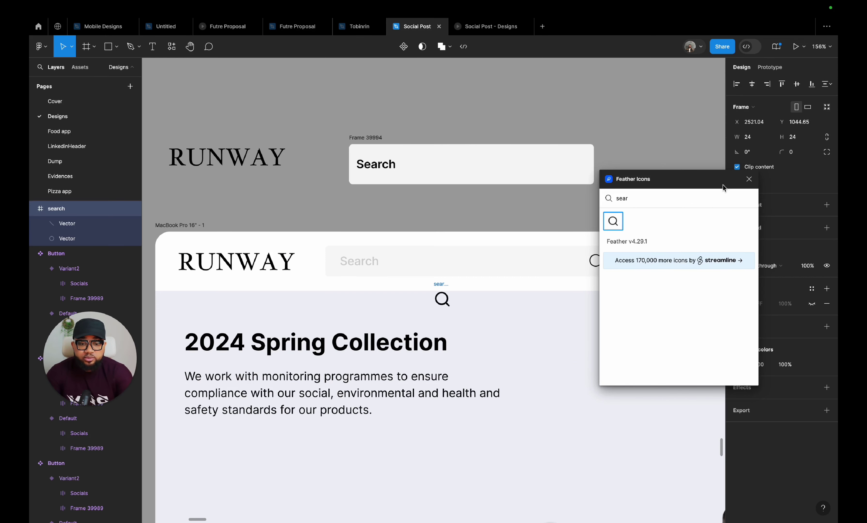
{"action": "left_click", "coordinate": [750, 179]}
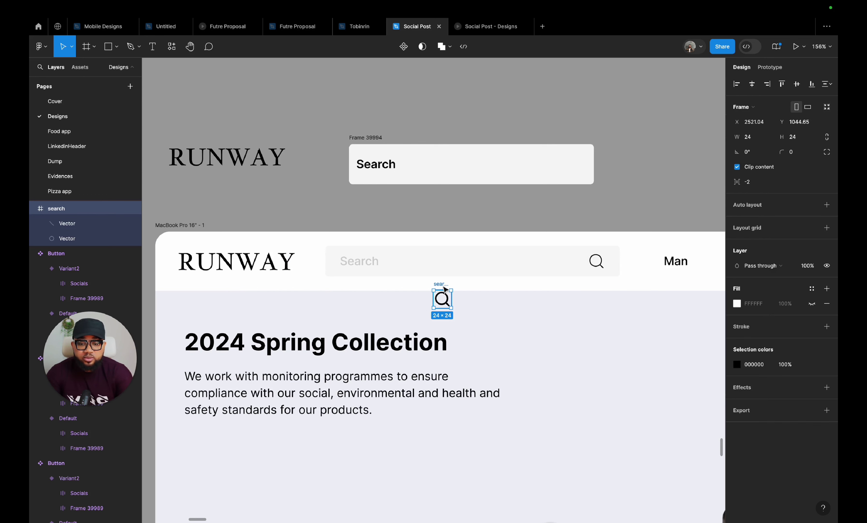
- Move the search icon into the Search frame after the text and set the spacing between items to Auto
{"action": "left_click_drag", "start_coordinate": [445, 289], "coordinate": [489, 171]}
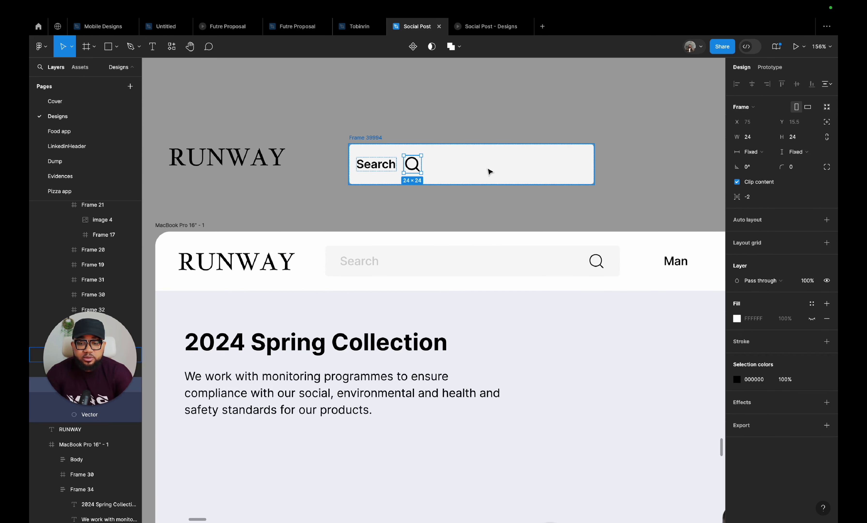
{"action": "key", "text": "Escape"}
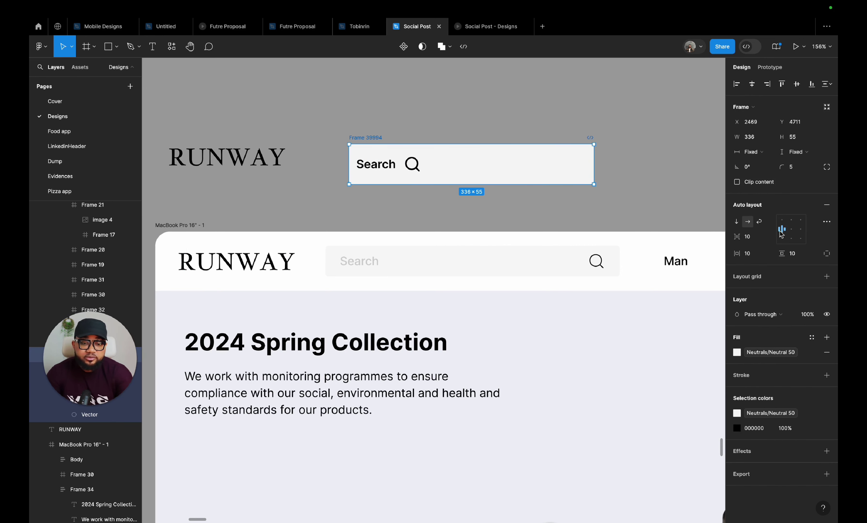
{"action": "left_click", "coordinate": [769, 237]}
{"action": "left_click", "coordinate": [750, 246]}
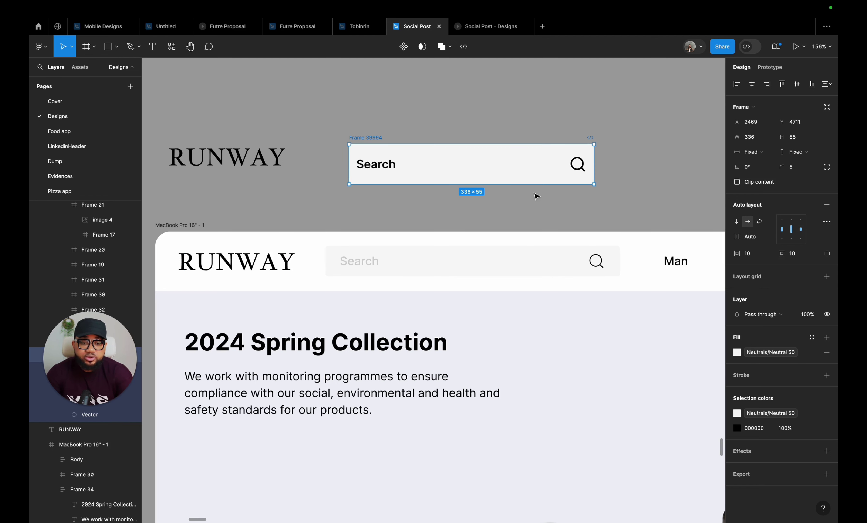
- Set the Search frame's horizontal padding to 20 and move the frame closer to the copied RUNWAY logo, at X 2448, Y 4707
{"action": "left_click", "coordinate": [755, 257]}
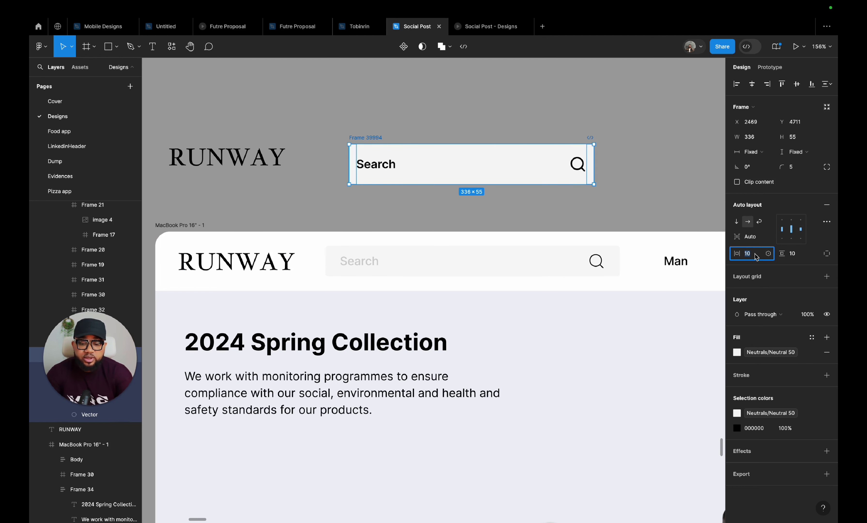
{"action": "type", "text": "20"}
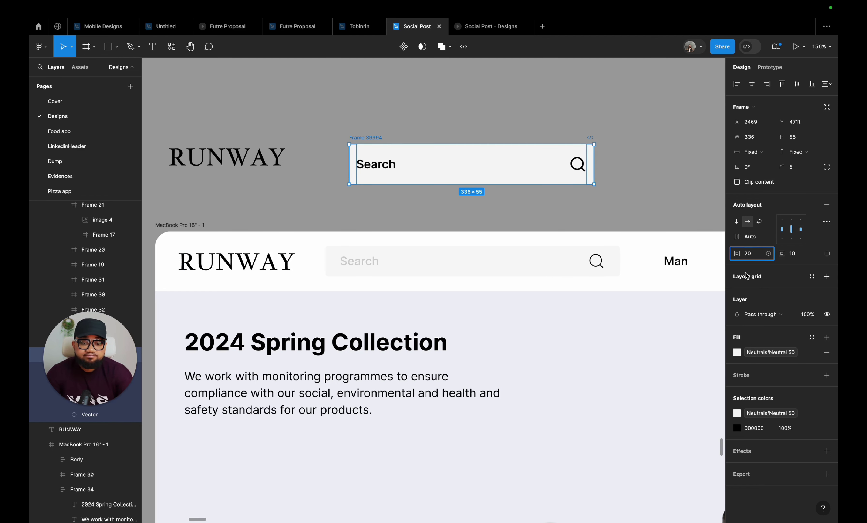
{"action": "left_click_drag", "start_coordinate": [388, 168], "coordinate": [373, 166]}
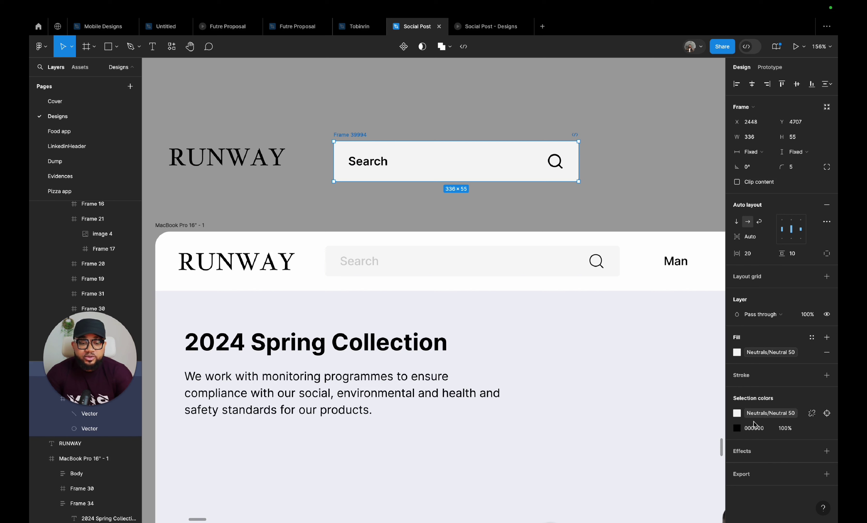
- Recolour the Search frame's black text and icon with the Gray 200 library colour
{"action": "left_click", "coordinate": [812, 429]}
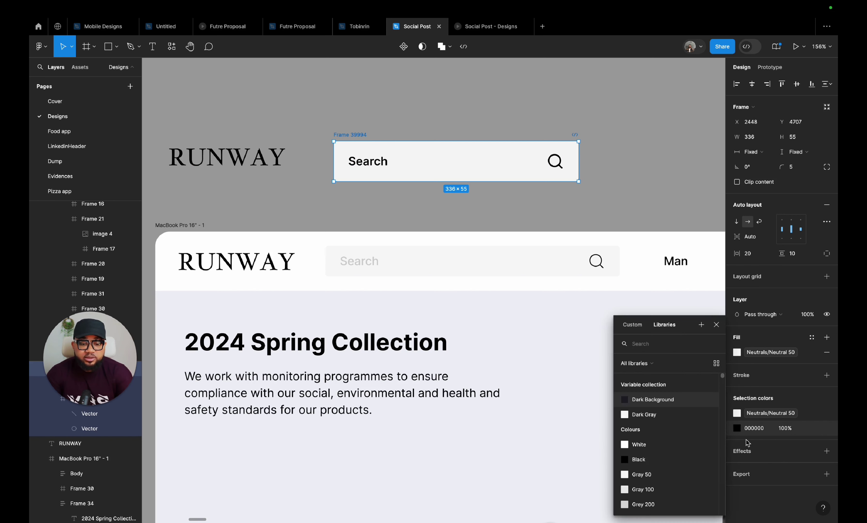
{"action": "scroll", "coordinate": [656, 472], "scroll_direction": "down", "scroll_amount": 4}
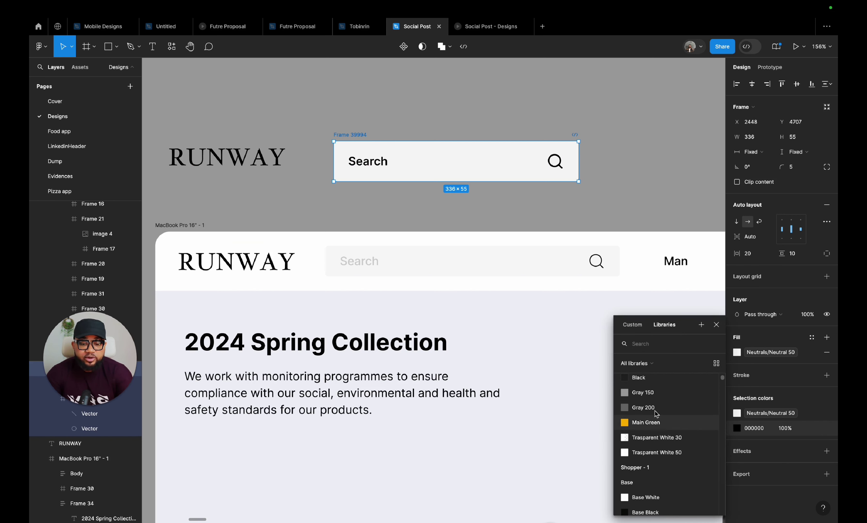
{"action": "left_click", "coordinate": [657, 409]}
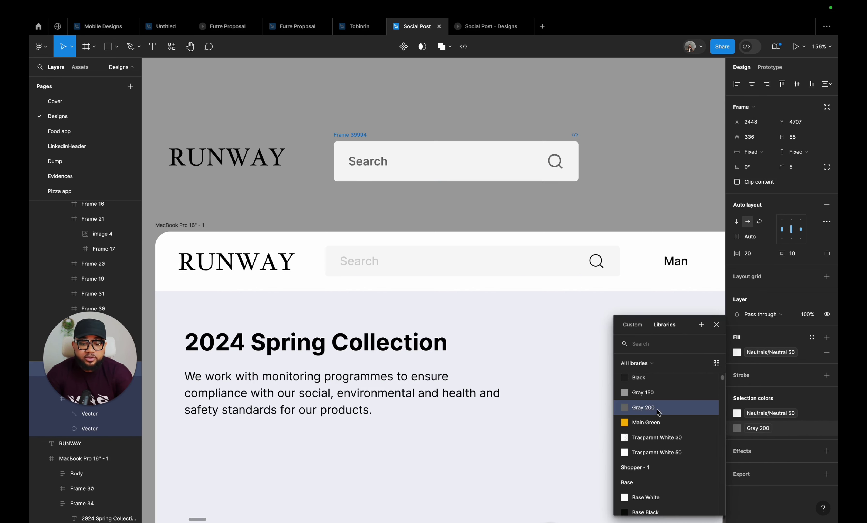
{"action": "left_click", "coordinate": [716, 325]}
- Change the Search text's font weight to Regular and reselect its frame
{"action": "left_click", "coordinate": [371, 167]}
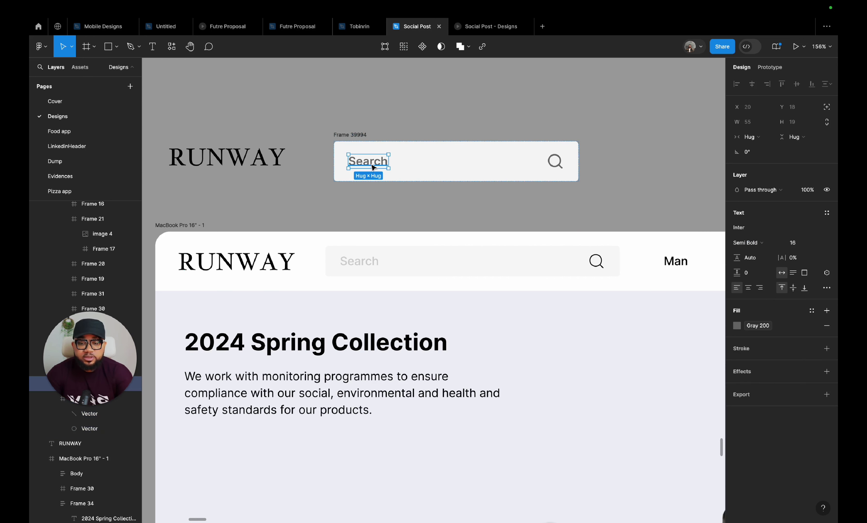
{"action": "left_click", "coordinate": [744, 247]}
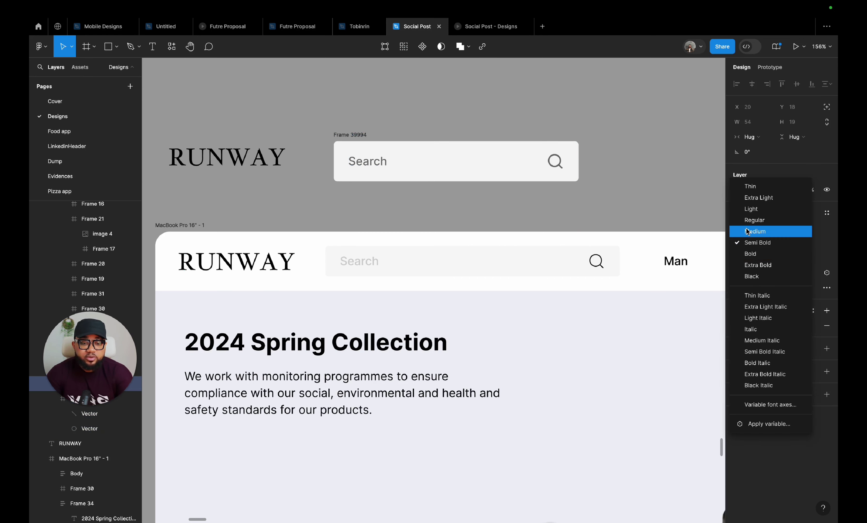
{"action": "left_click", "coordinate": [747, 220]}
{"action": "left_click", "coordinate": [445, 218]}
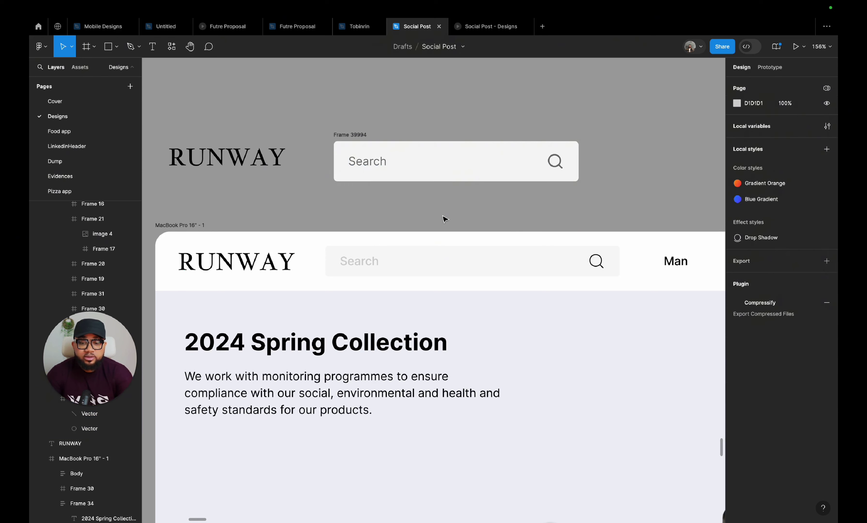
{"action": "left_click", "coordinate": [397, 179]}
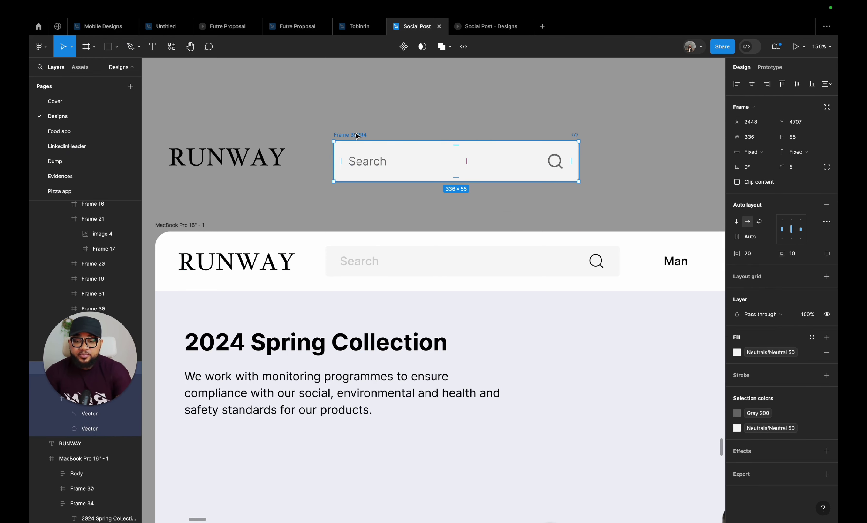
- Set the Search frame's height to 50
{"action": "left_click", "coordinate": [801, 138]}
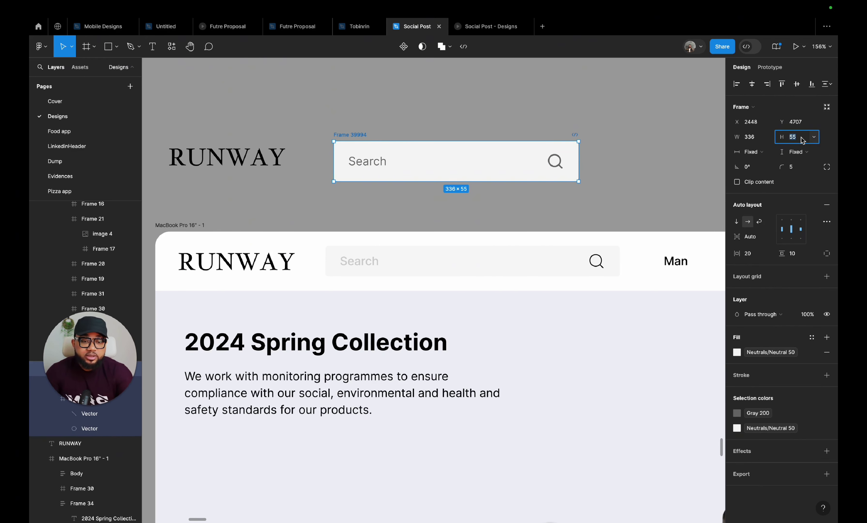
{"action": "type", "text": "50"}
{"action": "key", "text": "Return"}
- Add the text "Man" beside the Search frame, above the original navigation links
{"action": "scroll", "coordinate": [407, 204], "scroll_direction": "right", "scroll_amount": 6}
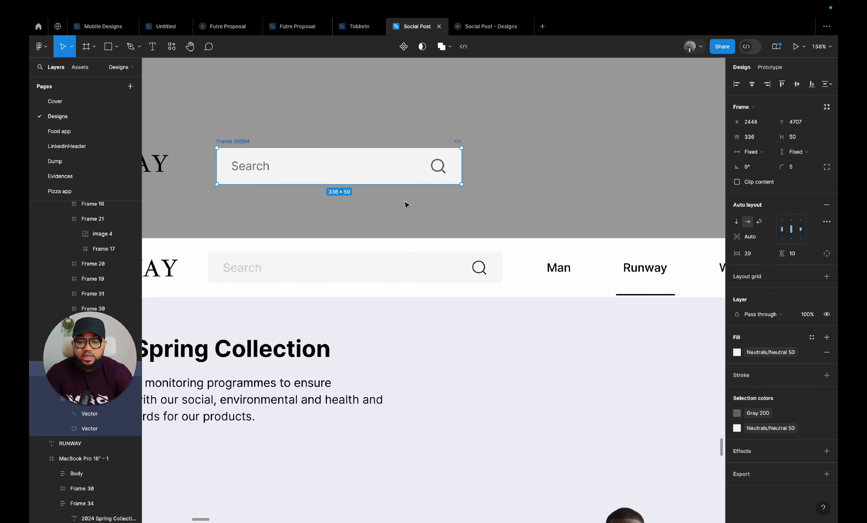
{"action": "scroll", "coordinate": [407, 206], "scroll_direction": "down", "scroll_amount": 5}
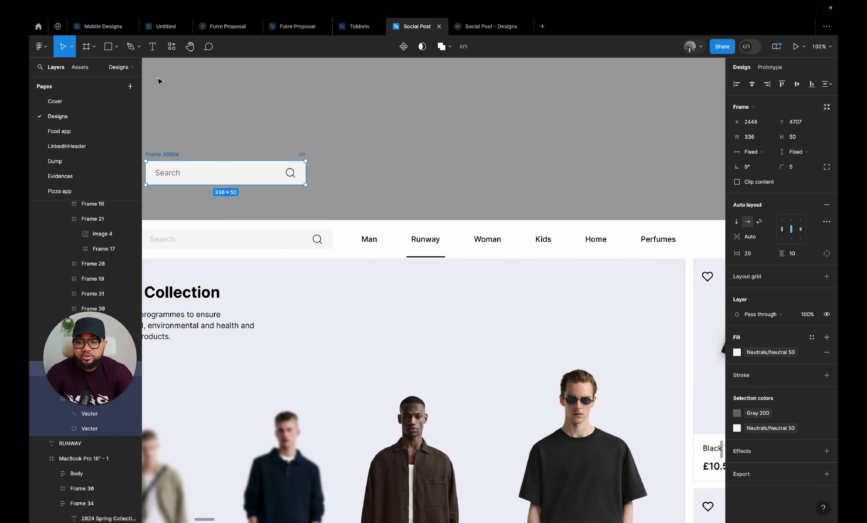
{"action": "left_click", "coordinate": [153, 47]}
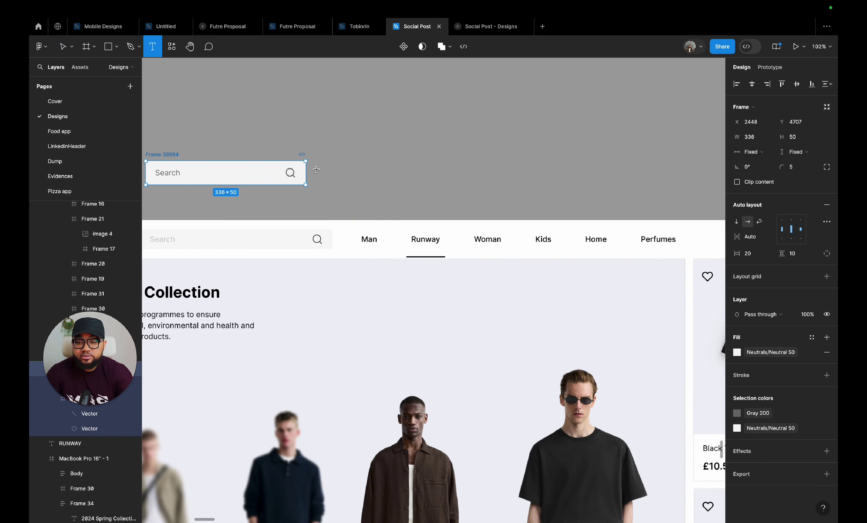
{"action": "left_click", "coordinate": [343, 162]}
{"action": "type", "text": "Ma"}
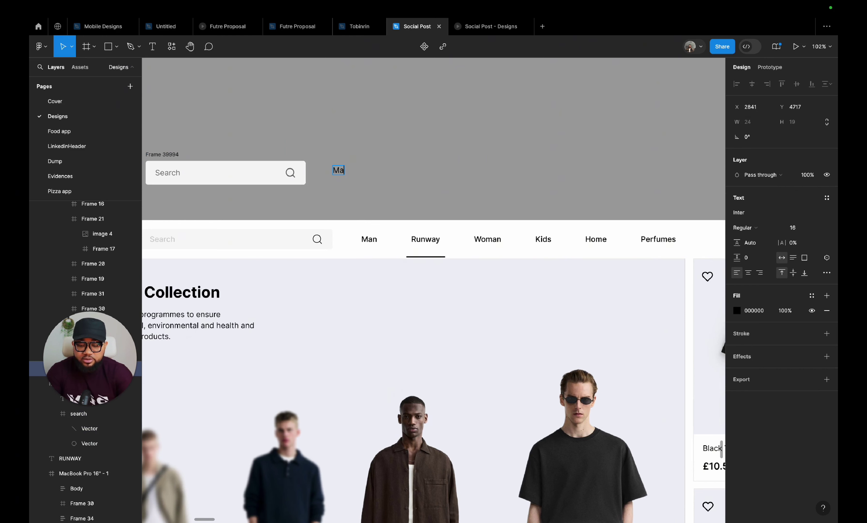
{"action": "type", "text": "n"}
{"action": "key", "text": "Escape"}
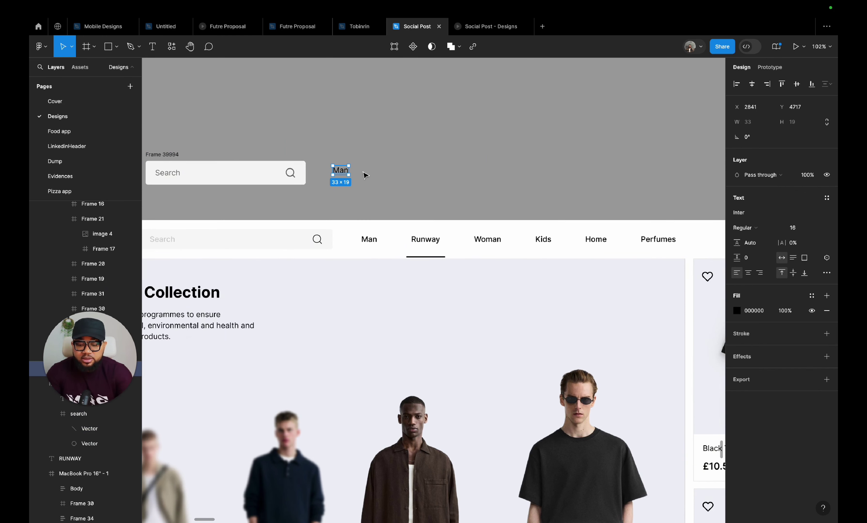
- Wrap the Man text in its own auto layout frame
{"action": "left_click_drag", "start_coordinate": [341, 170], "coordinate": [379, 172]}
{"action": "key", "text": "Delete"}
{"action": "left_click", "coordinate": [337, 175]}
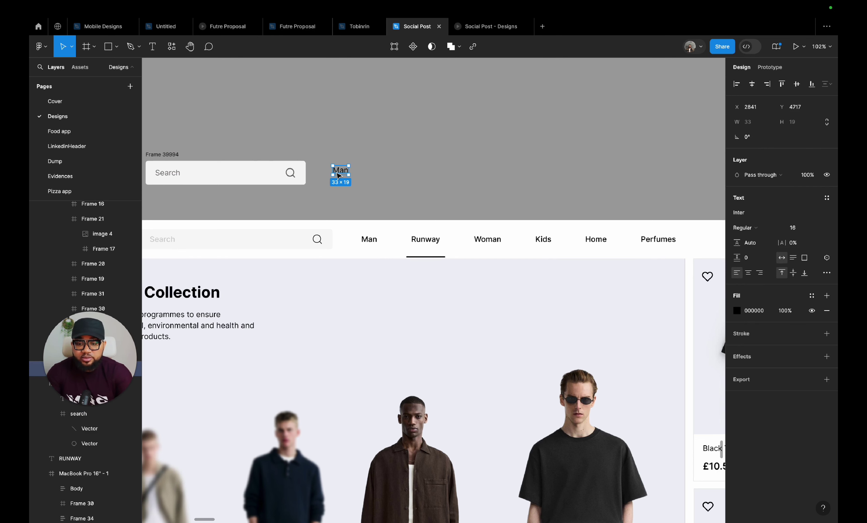
{"action": "key", "text": "shift+a"}
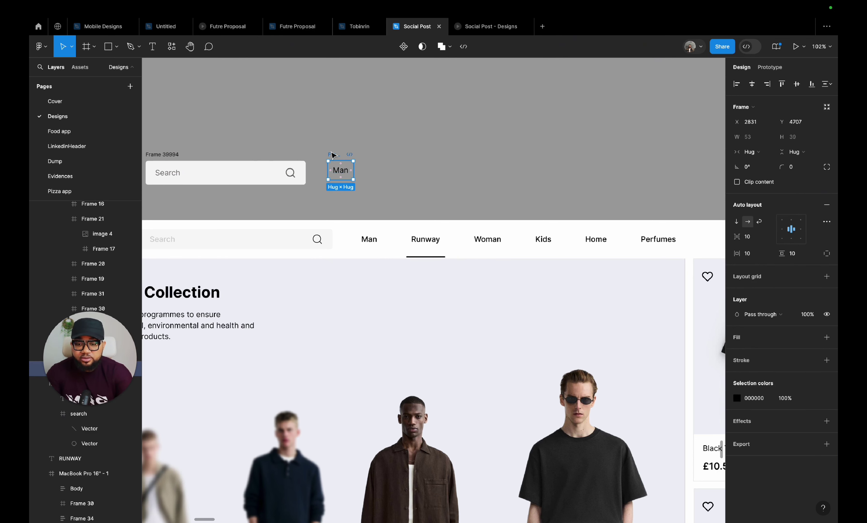
- Duplicate the Man frame five times in the same row, spacing the frames 100 apart
{"action": "left_click_drag", "start_coordinate": [332, 155], "coordinate": [388, 159], "text": "alt"}
{"action": "key", "text": "ctrl+d"}
{"action": "key", "text": "ctrl+d"}
{"action": "key", "text": "ctrl+d"}
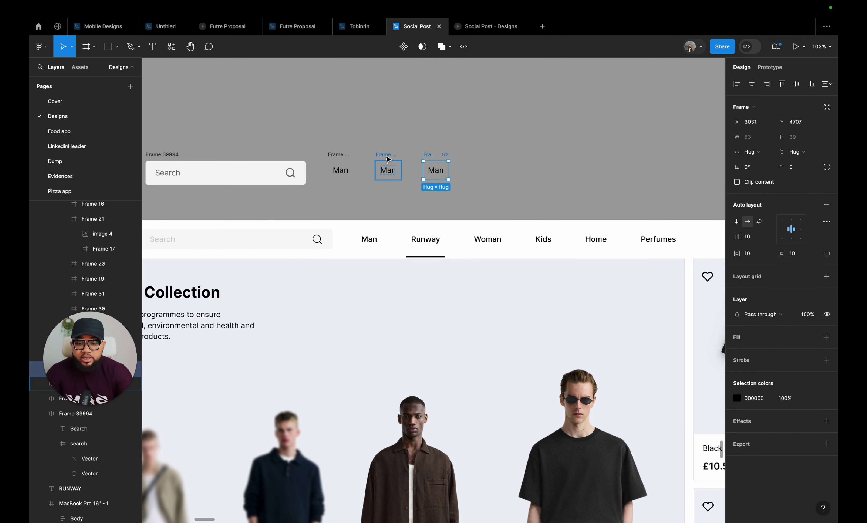
{"action": "key", "text": "ctrl+d"}
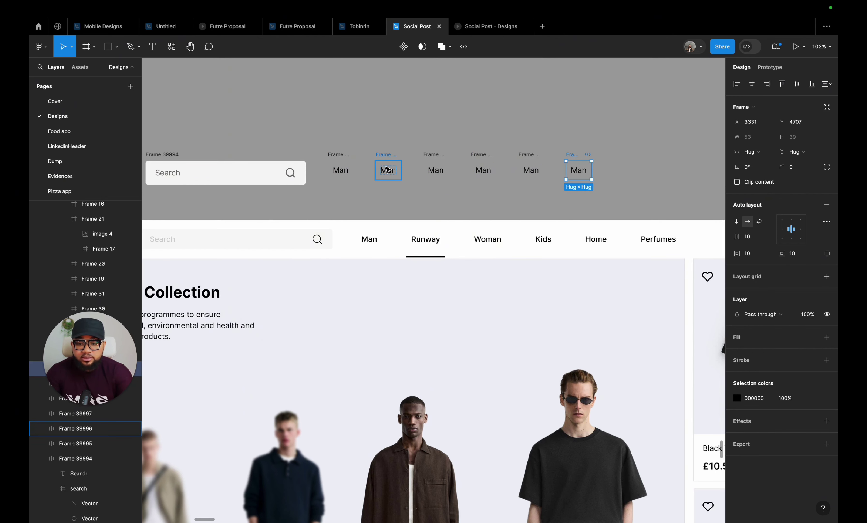
- Change the text of the five Man copies, in order, to Runway, Woman, Kids, Home and Perfume
{"action": "double_click", "coordinate": [387, 169]}
{"action": "double_click", "coordinate": [386, 168]}
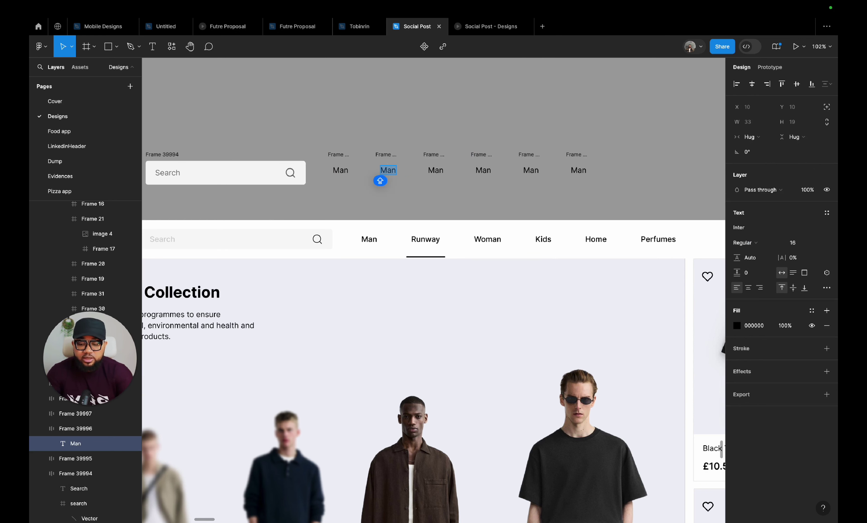
{"action": "type", "text": "Runway"}
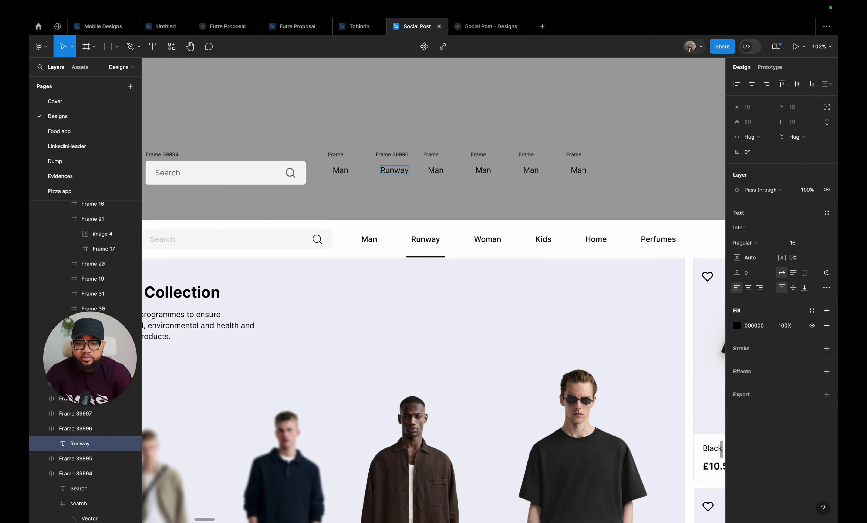
{"action": "left_click", "coordinate": [439, 173]}
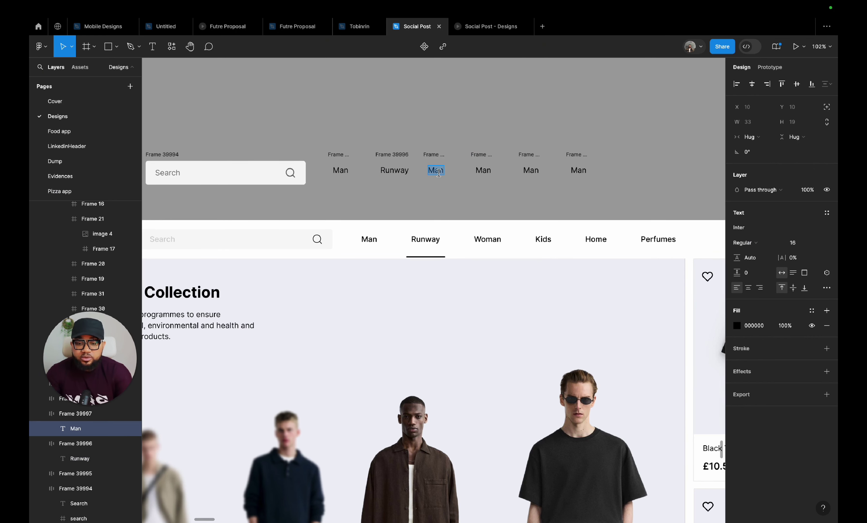
{"action": "type", "text": "Woman"}
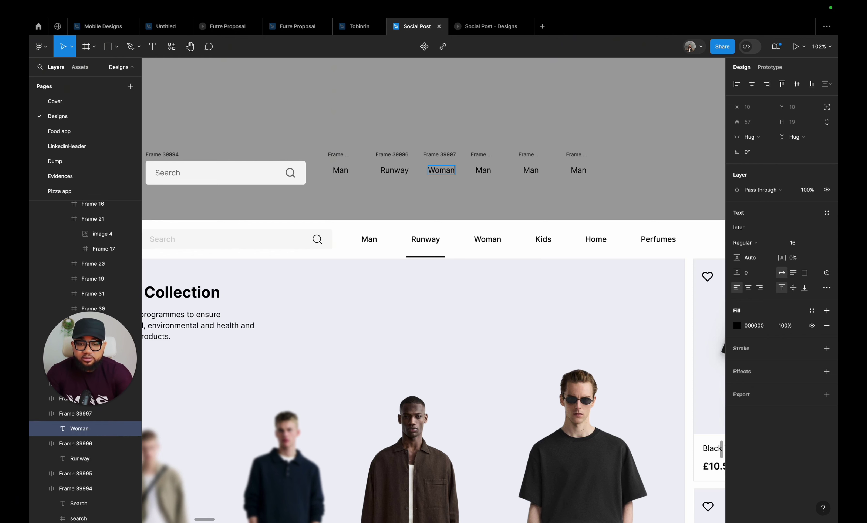
{"action": "left_click", "coordinate": [488, 171]}
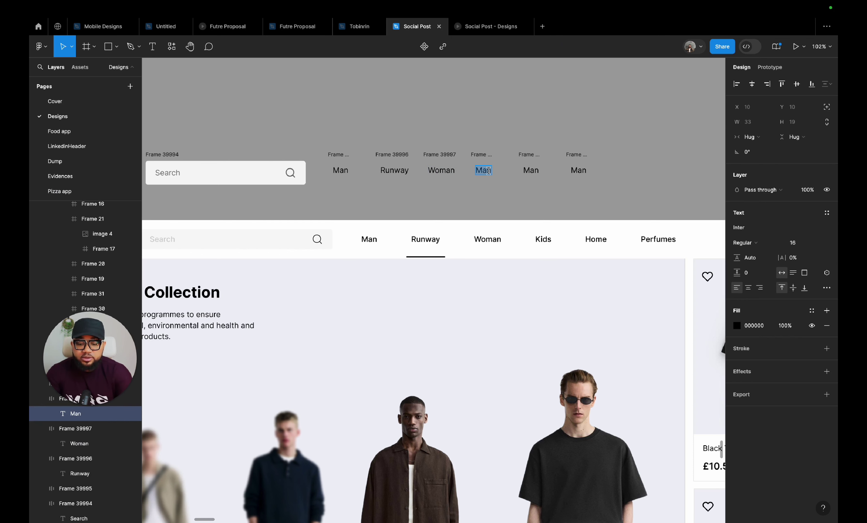
{"action": "type", "text": "Kids"}
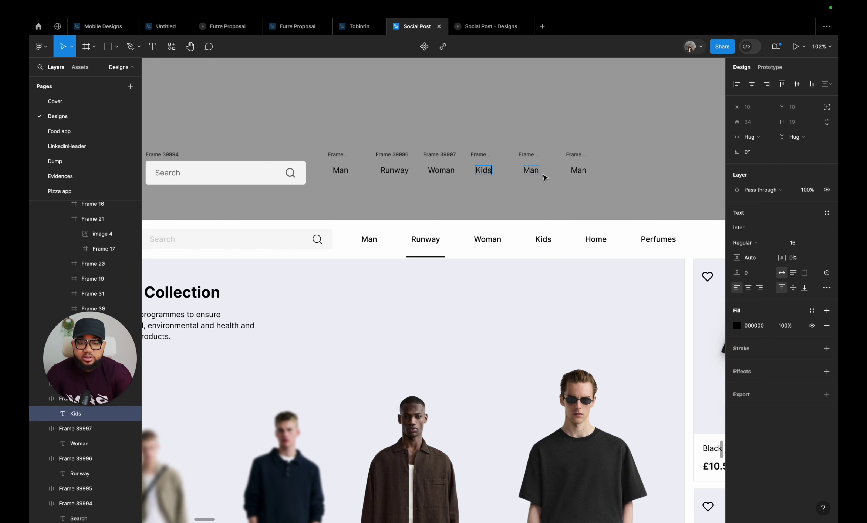
{"action": "left_click", "coordinate": [535, 171]}
{"action": "type", "text": "Home"}
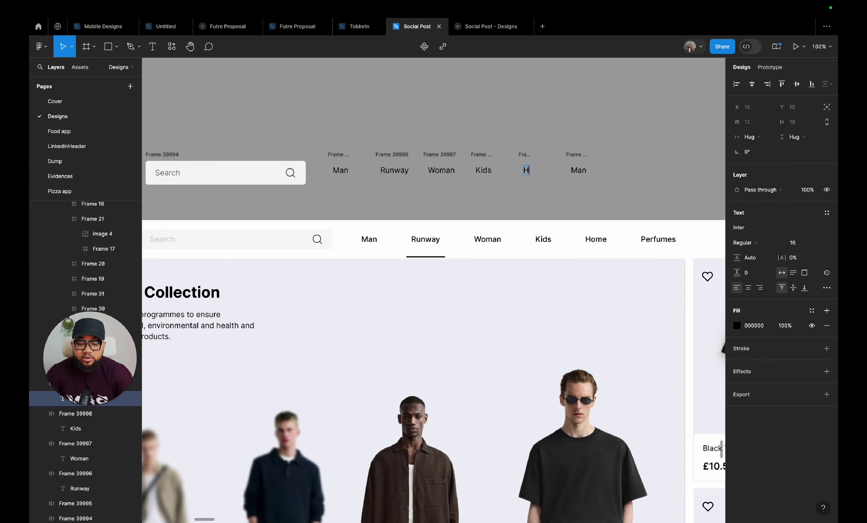
{"action": "left_click", "coordinate": [585, 170]}
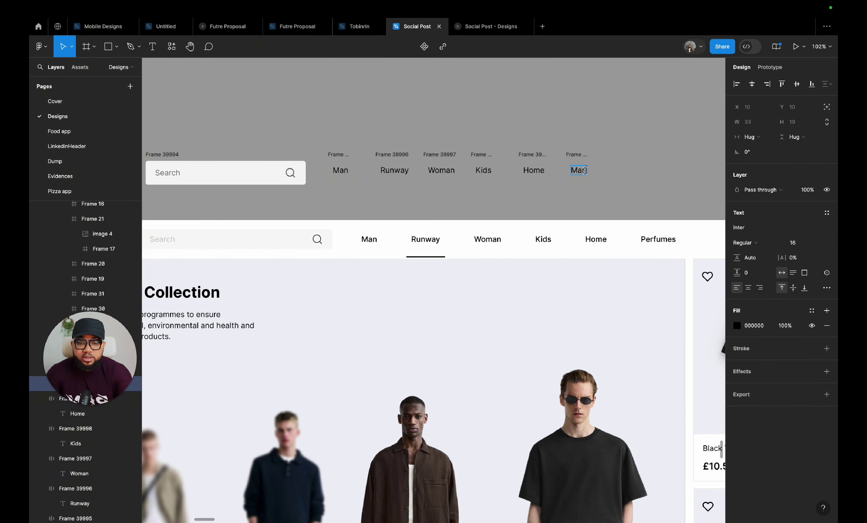
{"action": "type", "text": "Per"}
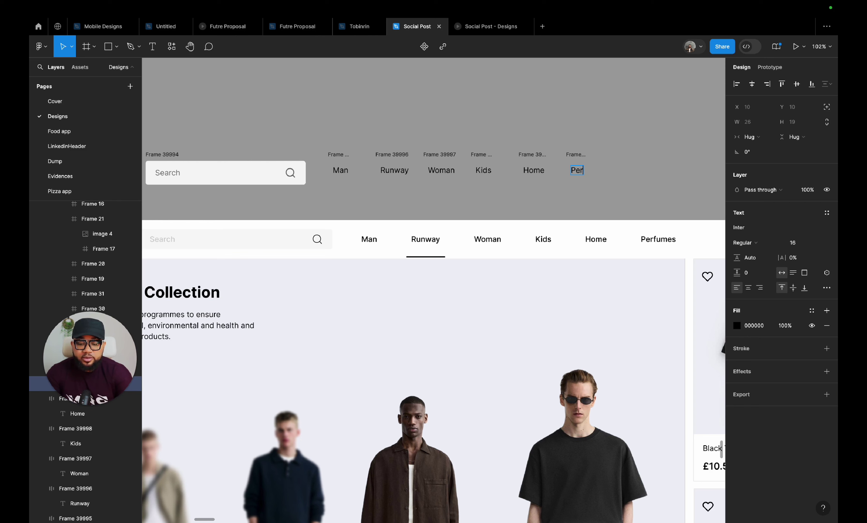
{"action": "type", "text": "feume"}
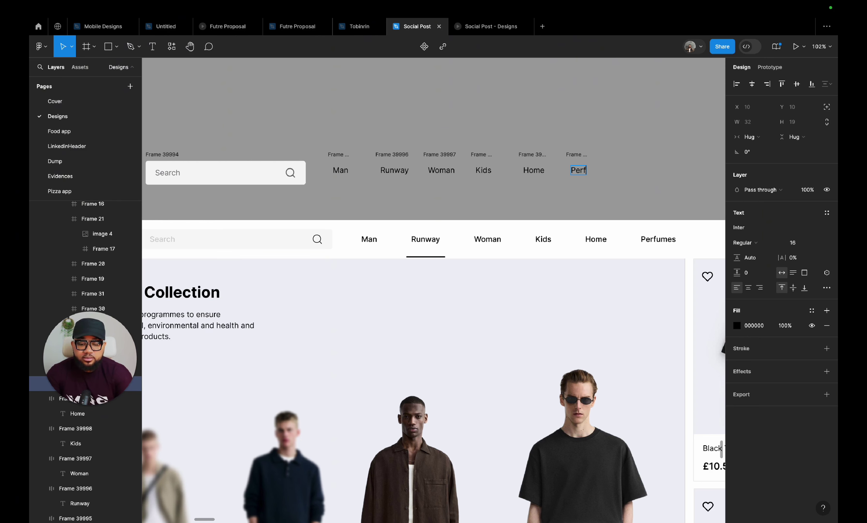
- Duplicate the Perfume frame after itself at X 3456 and change the copy's text to Login
{"action": "scroll", "coordinate": [434, 282], "scroll_direction": "right", "scroll_amount": 5}
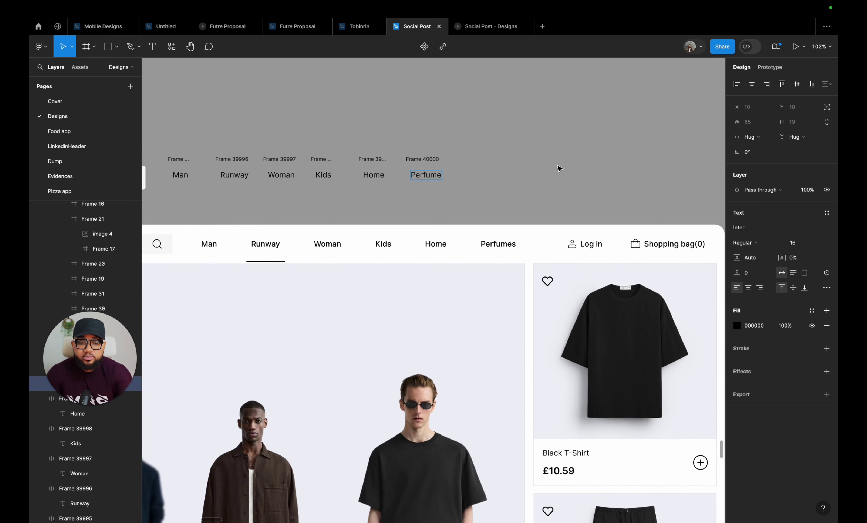
{"action": "key", "text": "Escape"}
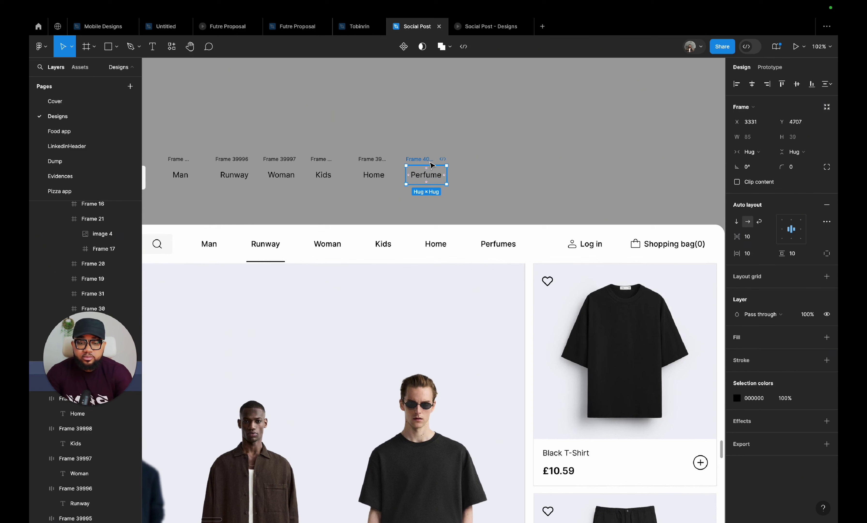
{"action": "key", "text": "ctrl+d"}
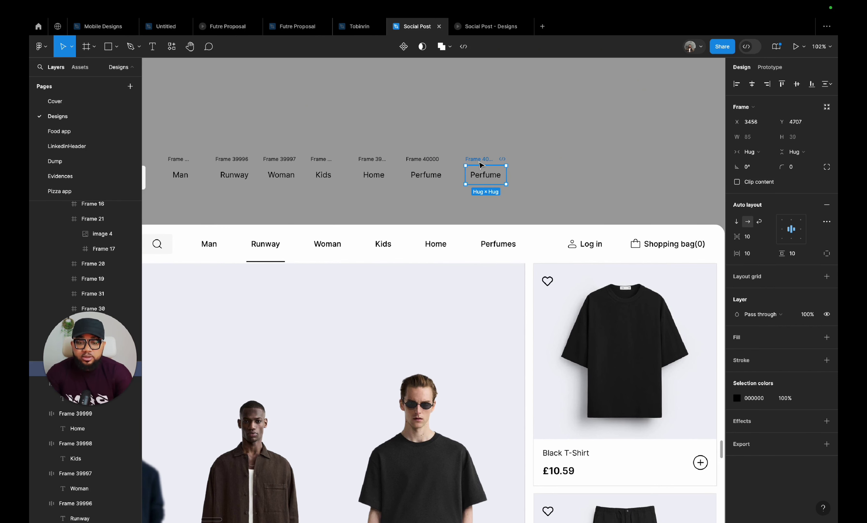
{"action": "double_click", "coordinate": [485, 180]}
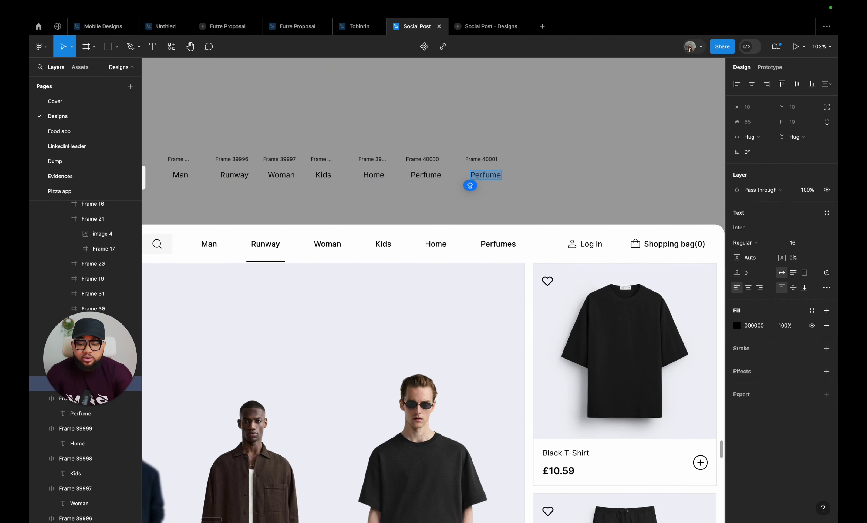
{"action": "type", "text": "Login"}
{"action": "key", "text": "Escape"}
- Duplicate the Login frame at X 3558, change the copy's text to "Shopping bag(0)" and select its frame
{"action": "key", "text": "ctrl+d"}
{"action": "double_click", "coordinate": [528, 176]}
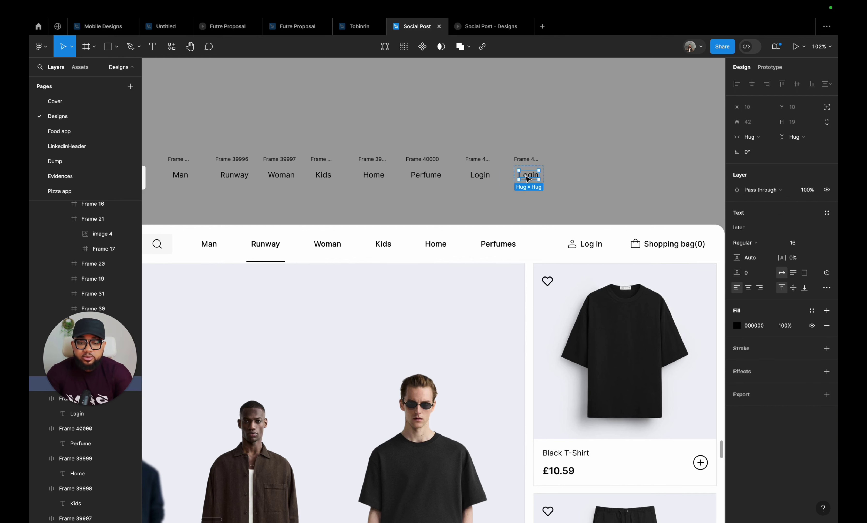
{"action": "type", "text": "Sho"}
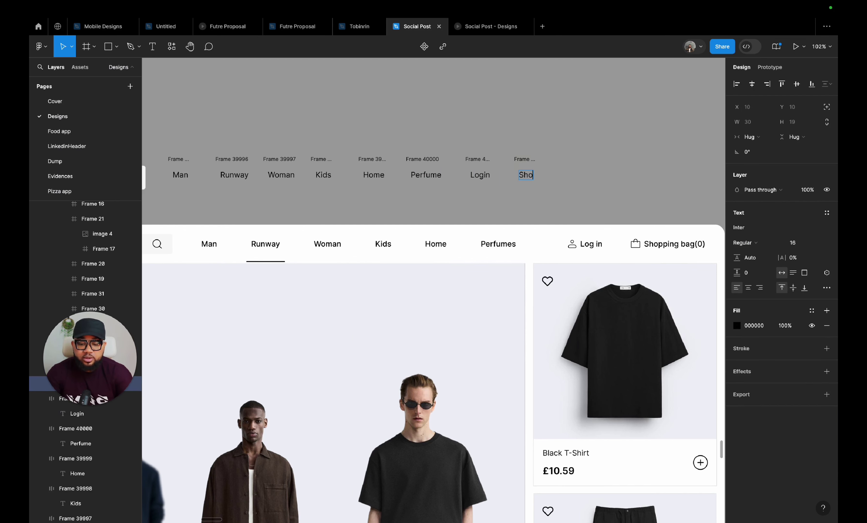
{"action": "type", "text": "pping bag(0"}
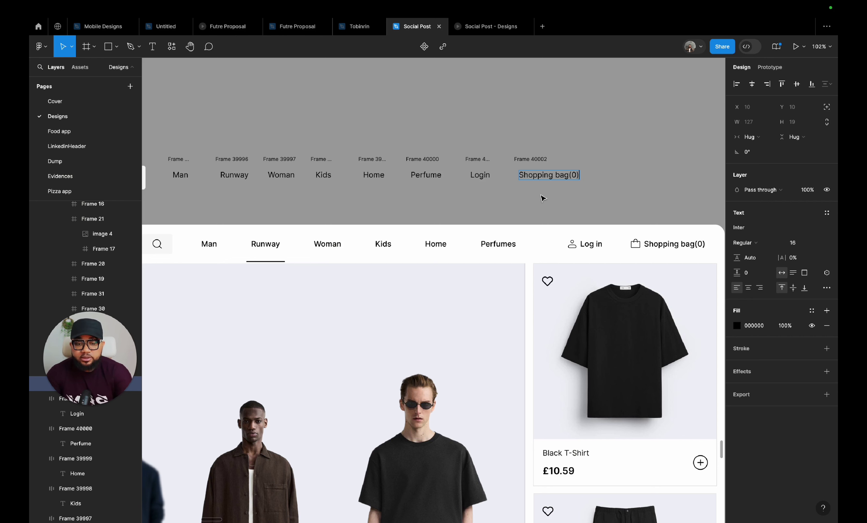
{"action": "key", "text": "Escape"}
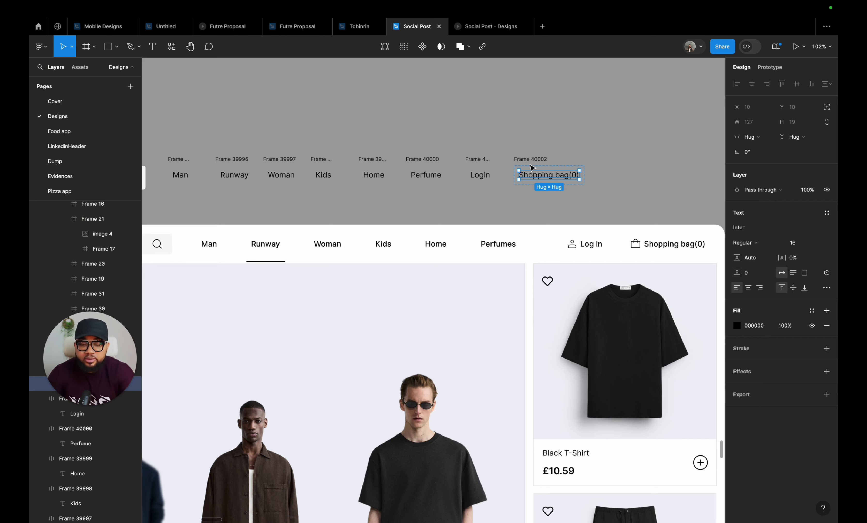
{"action": "left_click", "coordinate": [532, 159]}
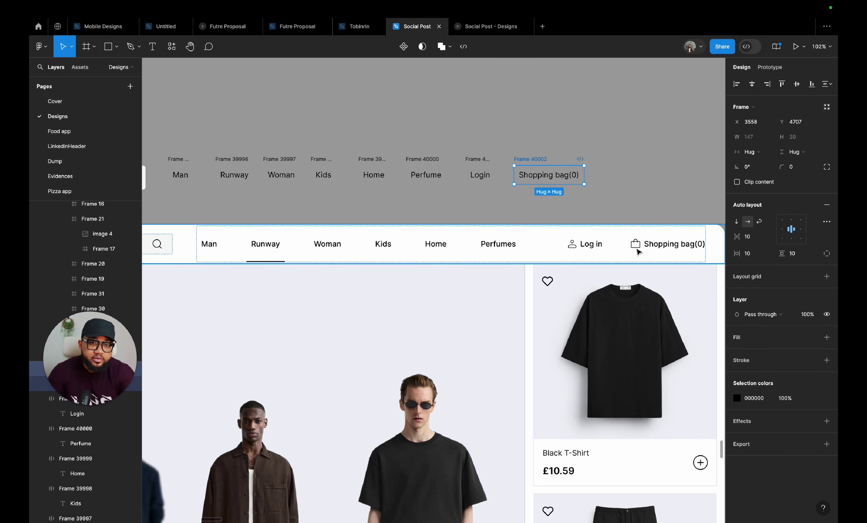
{"action": "scroll", "coordinate": [572, 245], "scroll_direction": "up", "scroll_amount": 5}
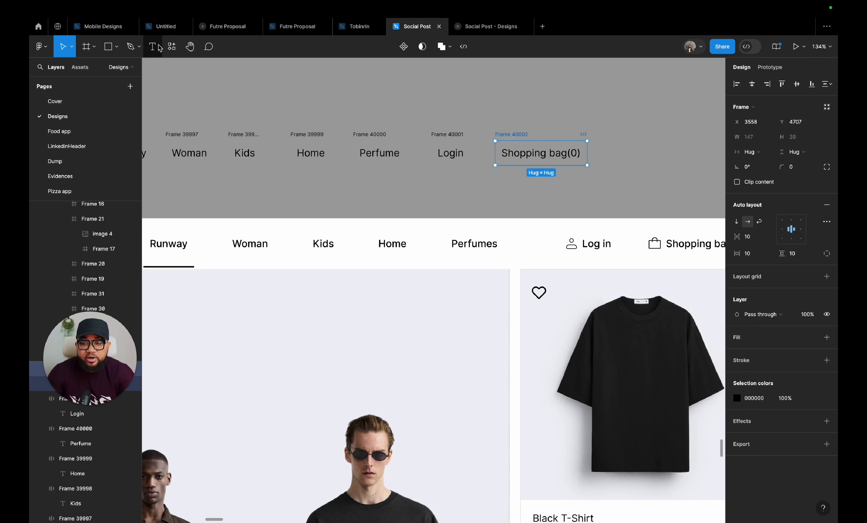
{"action": "left_click", "coordinate": [171, 45]}
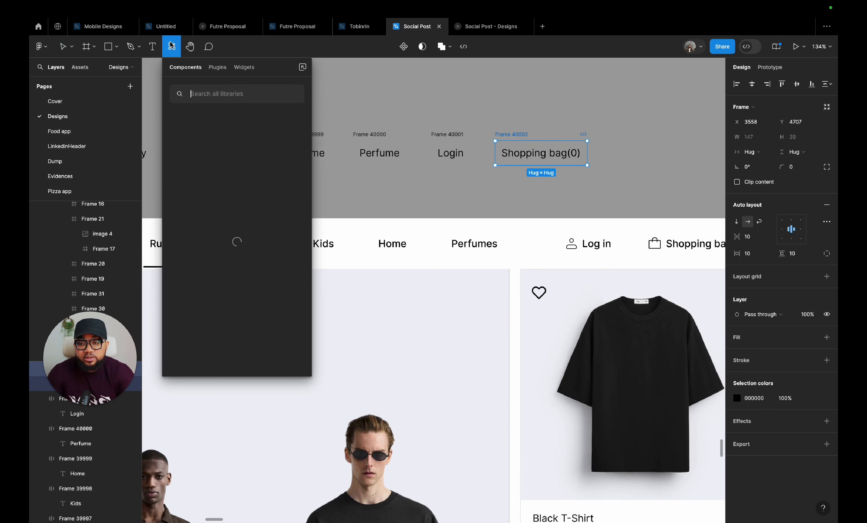
{"action": "left_click", "coordinate": [216, 68]}
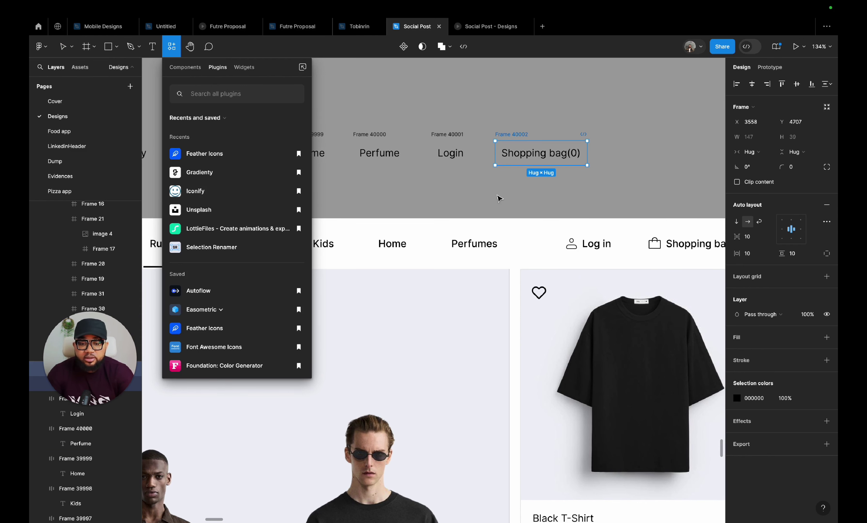
{"action": "left_click", "coordinate": [499, 198]}
- Duplicate the profile icon from the original Log in item and move the copy into the new Login frame before its text
{"action": "left_click", "coordinate": [568, 246]}
{"action": "double_click", "coordinate": [569, 247]}
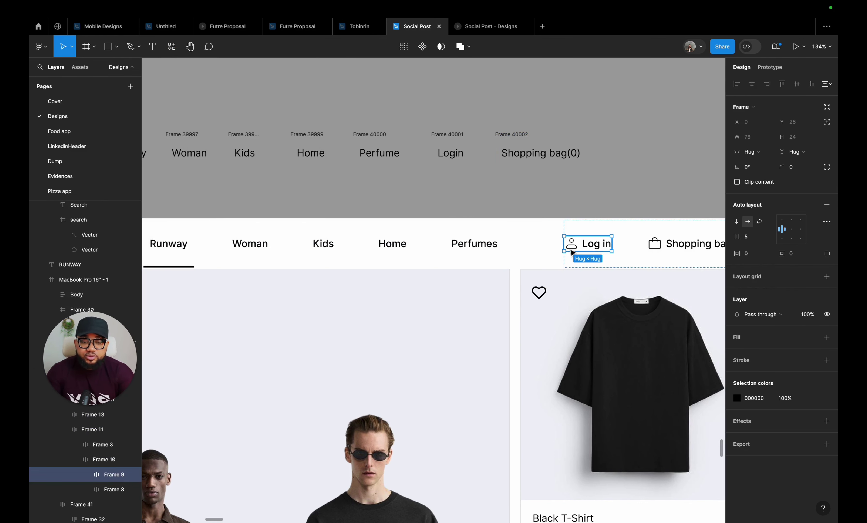
{"action": "double_click", "coordinate": [571, 250]}
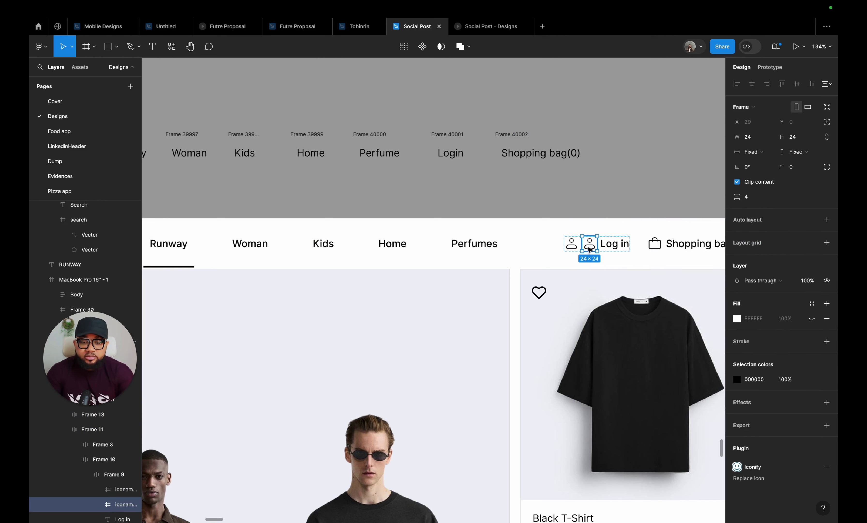
{"action": "left_click_drag", "start_coordinate": [574, 251], "coordinate": [437, 159]}
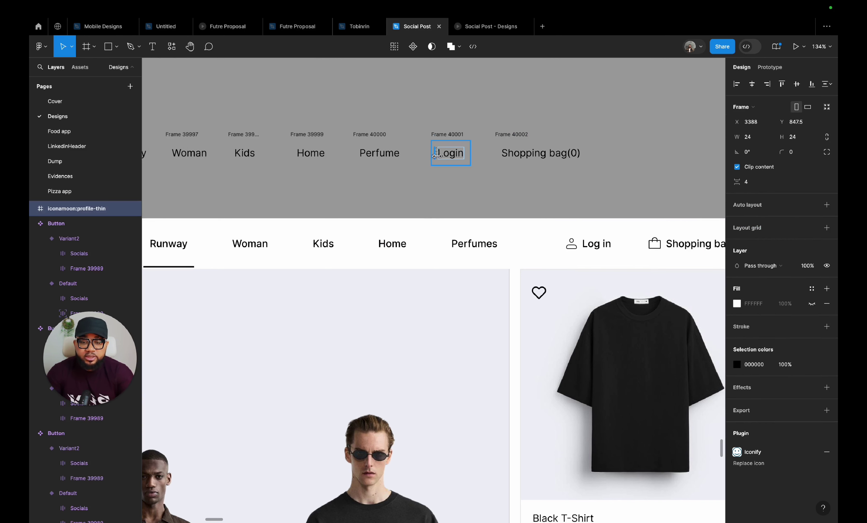
- Duplicate the bag icon from the original Shopping bag item and move the copy into the new "Shopping bag(0)" frame before its text
{"action": "left_click", "coordinate": [675, 230]}
{"action": "left_click", "coordinate": [663, 252]}
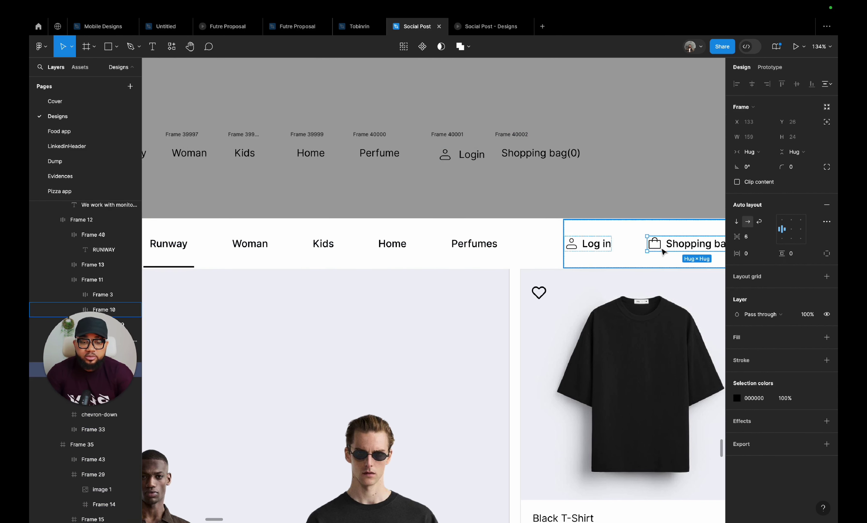
{"action": "left_click", "coordinate": [661, 250]}
{"action": "left_click", "coordinate": [660, 251]}
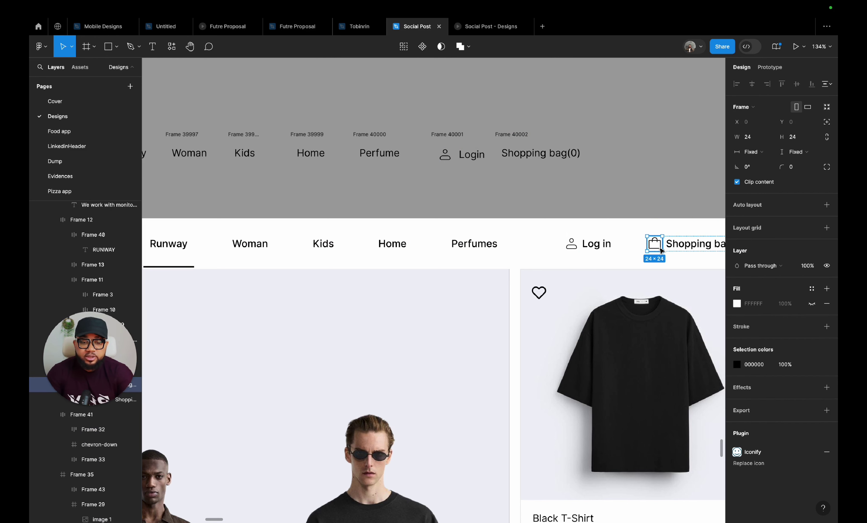
{"action": "key", "text": "ctrl+d"}
{"action": "key", "text": "ctrl+x"}
{"action": "left_click", "coordinate": [507, 159]}
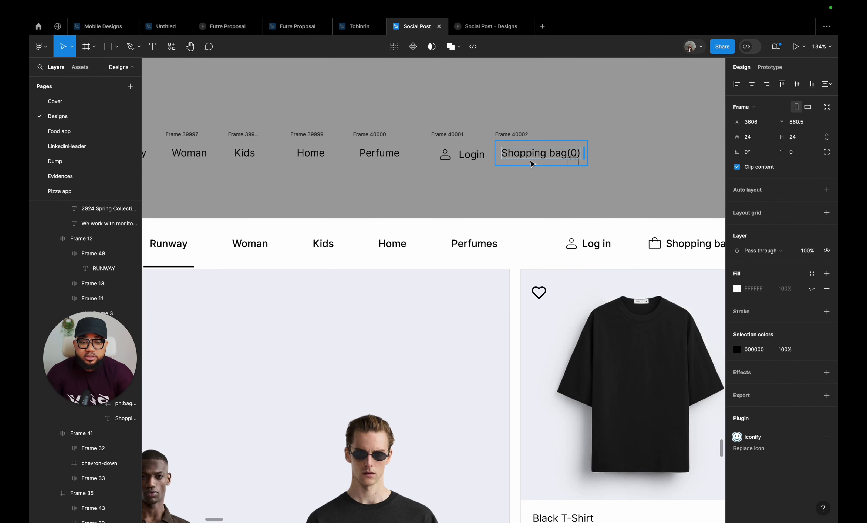
{"action": "key", "text": "ctrl+v"}
{"action": "left_click", "coordinate": [497, 187]}
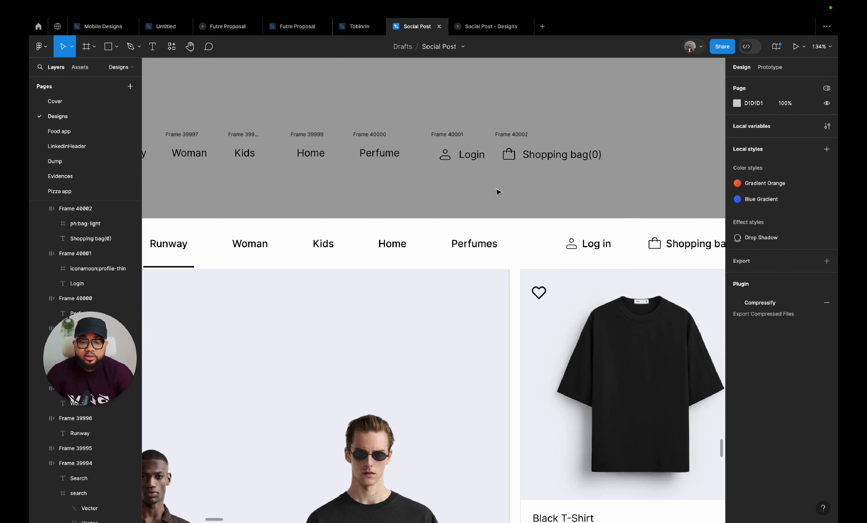
- Wrap the eight navigation items from Man to Shopping bag in one auto layout frame and move it to X 2822, Y 4713
{"action": "scroll", "coordinate": [545, 182], "scroll_direction": "down", "scroll_amount": 5}
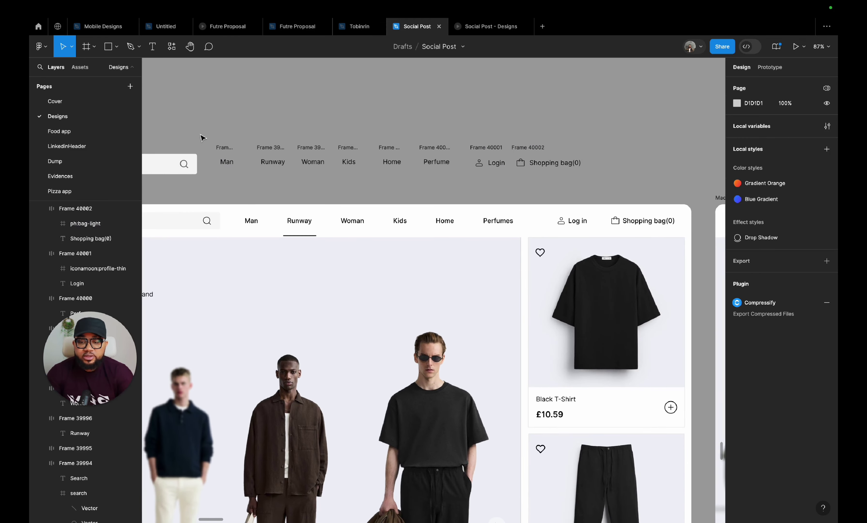
{"action": "left_click_drag", "start_coordinate": [204, 121], "coordinate": [627, 191]}
{"action": "key", "text": "shift+a"}
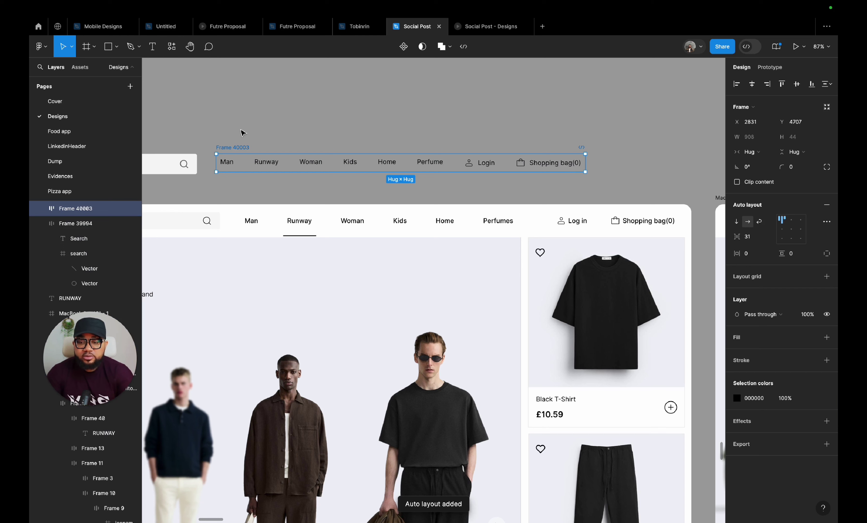
{"action": "left_click_drag", "start_coordinate": [235, 149], "coordinate": [232, 152]}
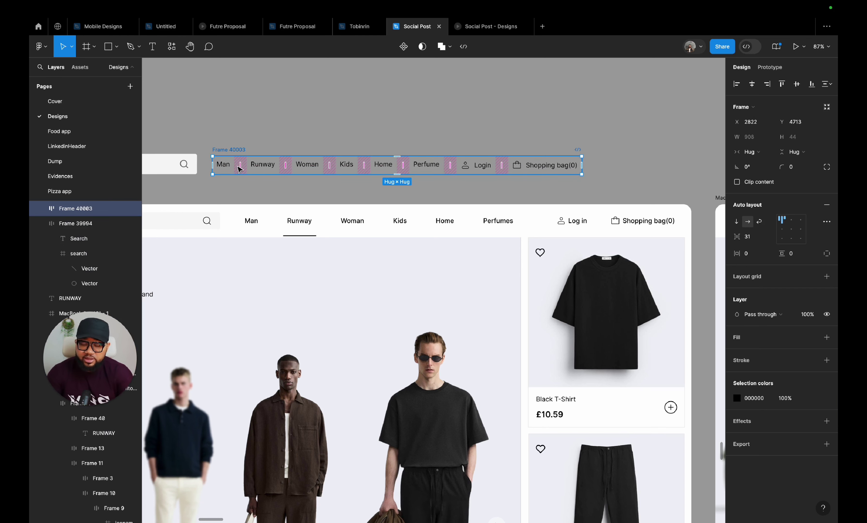
- Set both height and width of all eight navigation items to Fill inside their auto layout frame
{"action": "left_click_drag", "start_coordinate": [219, 132], "coordinate": [573, 198]}
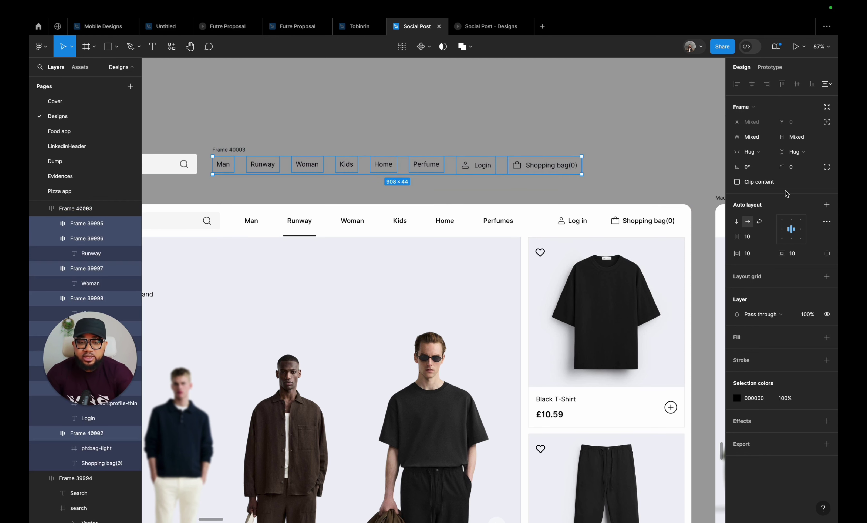
{"action": "left_click", "coordinate": [798, 153]}
{"action": "left_click", "coordinate": [798, 163]}
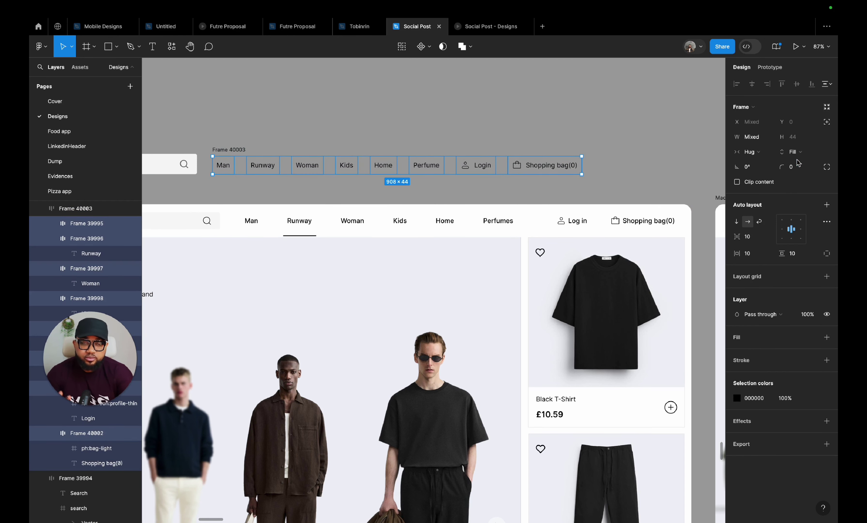
{"action": "left_click", "coordinate": [757, 155]}
{"action": "left_click", "coordinate": [759, 163]}
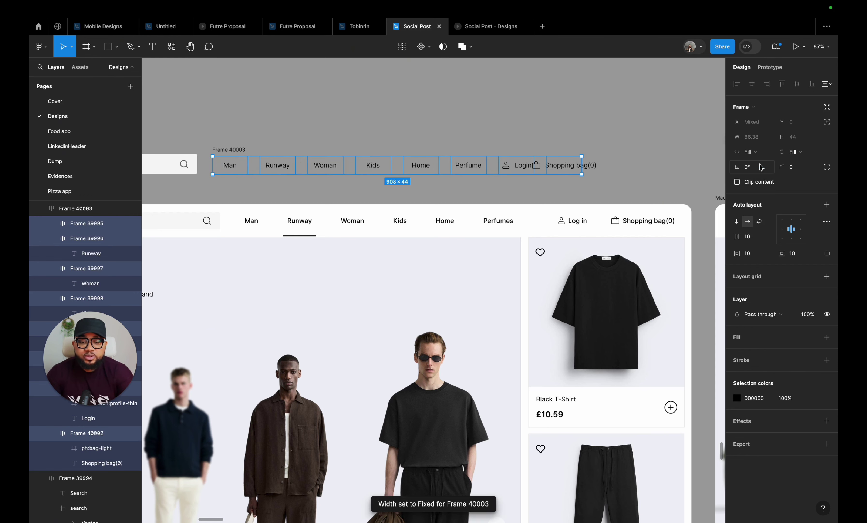
{"action": "left_click", "coordinate": [205, 124]}
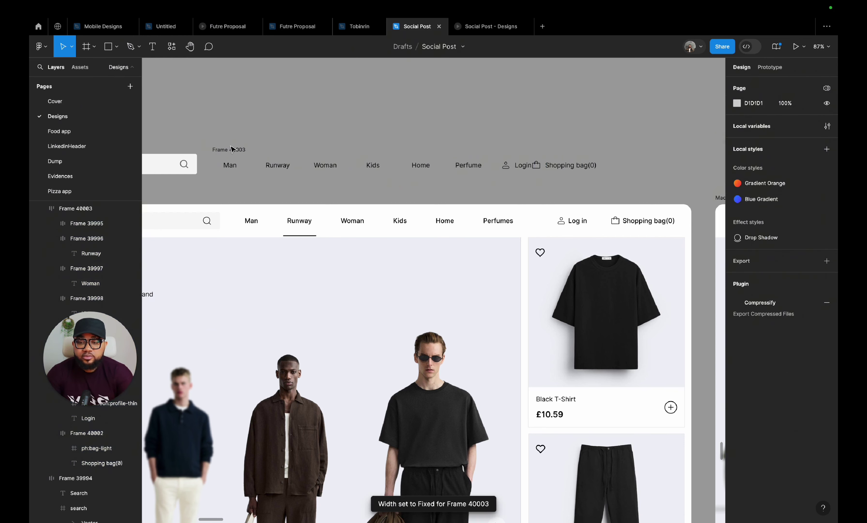
- Set the navigation frame's horizontal gap between items to 0
{"action": "left_click", "coordinate": [230, 151]}
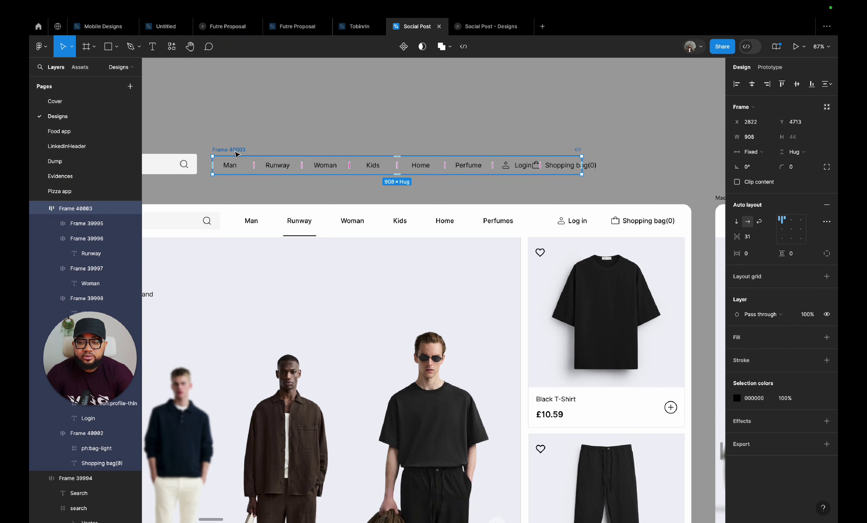
{"action": "left_click", "coordinate": [751, 238]}
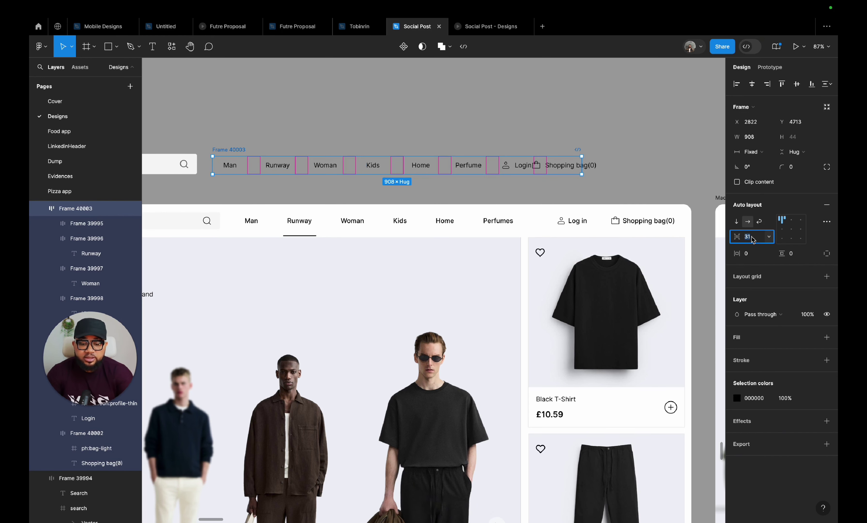
{"action": "type", "text": "0"}
{"action": "key", "text": "Return"}
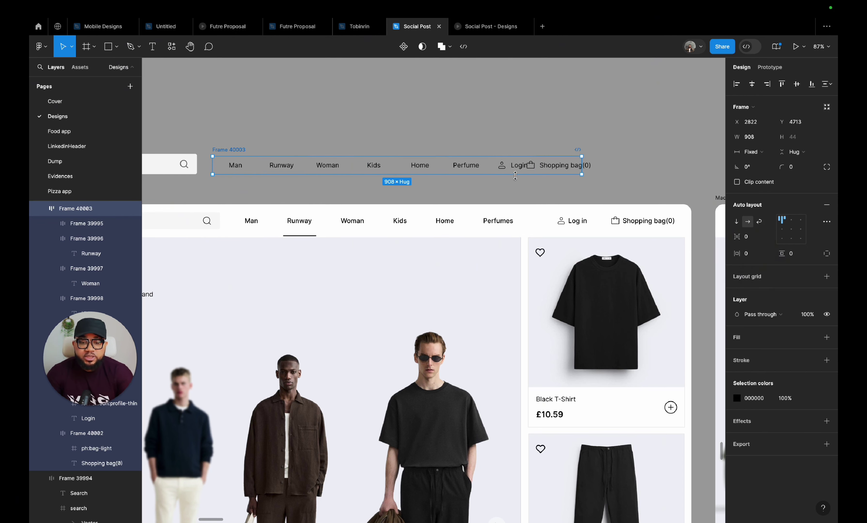
- Set the Shopping bag item's width to Hug so it no longer overlaps Login
{"action": "left_click", "coordinate": [518, 172]}
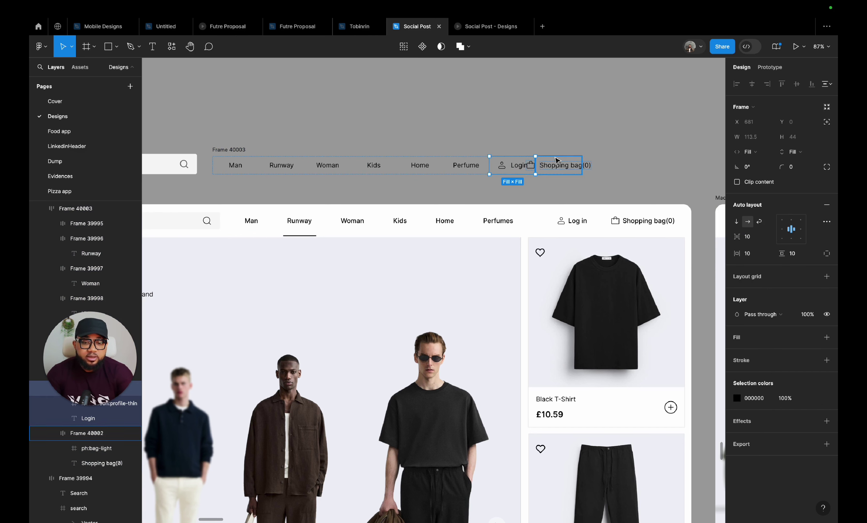
{"action": "scroll", "coordinate": [520, 171], "scroll_direction": "up", "scroll_amount": 5}
{"action": "left_click", "coordinate": [593, 185]}
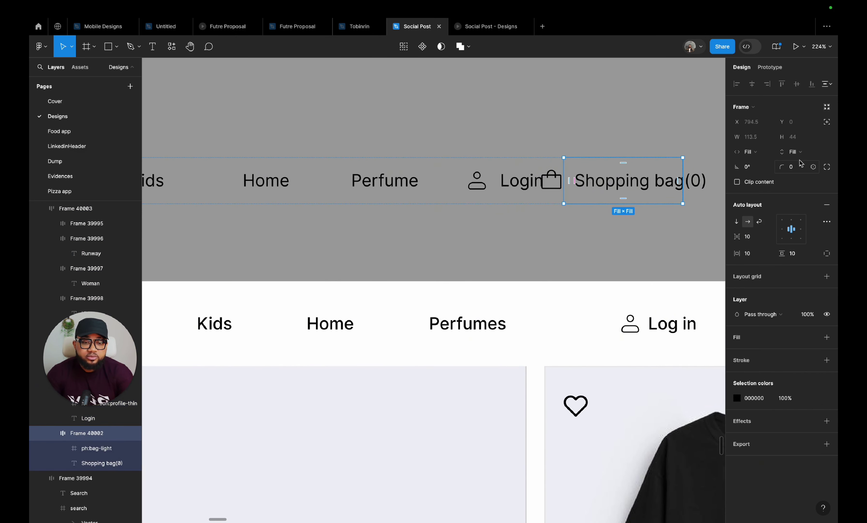
{"action": "scroll", "coordinate": [529, 200], "scroll_direction": "down", "scroll_amount": 10}
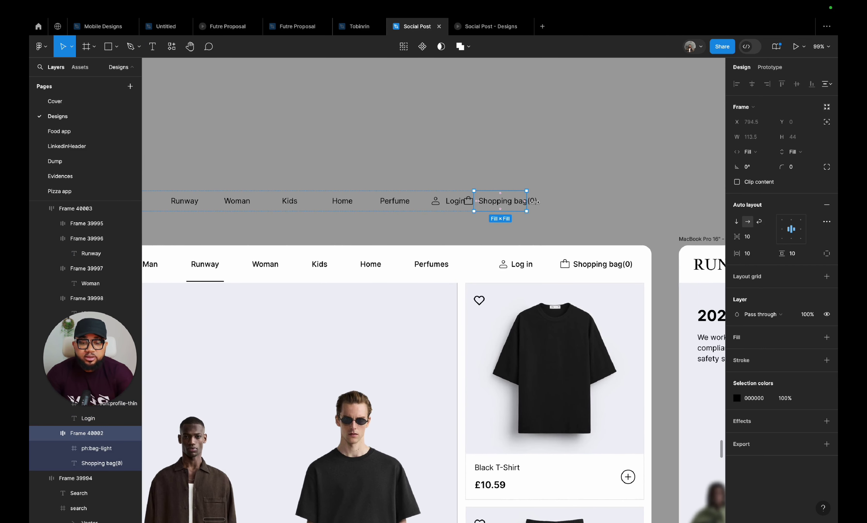
{"action": "left_click", "coordinate": [795, 151]}
{"action": "left_click", "coordinate": [750, 151]}
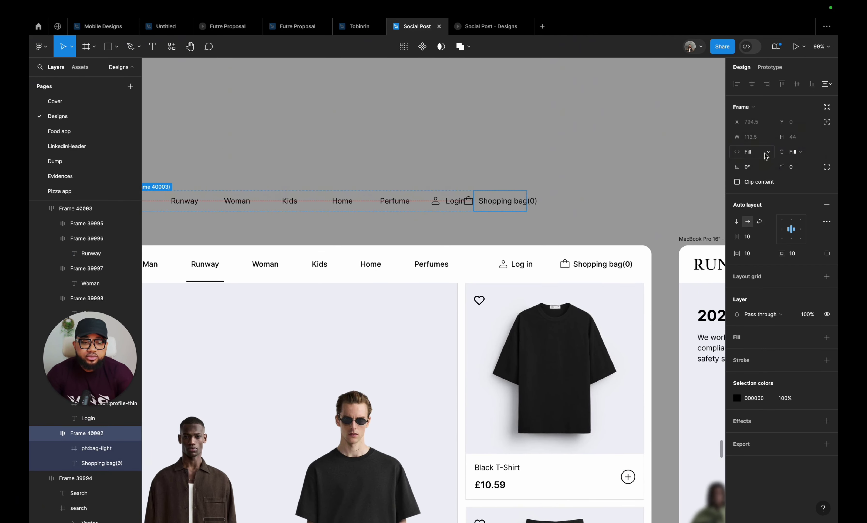
{"action": "left_click", "coordinate": [751, 152]}
{"action": "left_click", "coordinate": [771, 140]}
{"action": "left_click", "coordinate": [419, 201]}
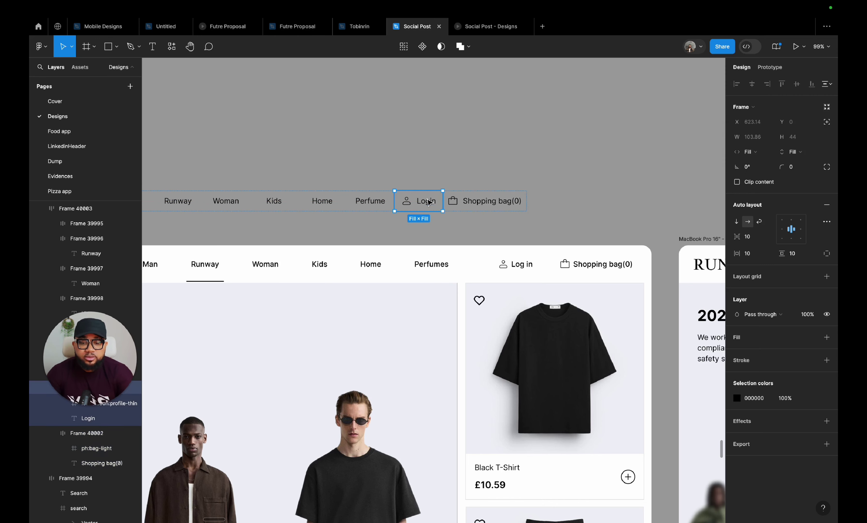
{"action": "left_click", "coordinate": [454, 222]}
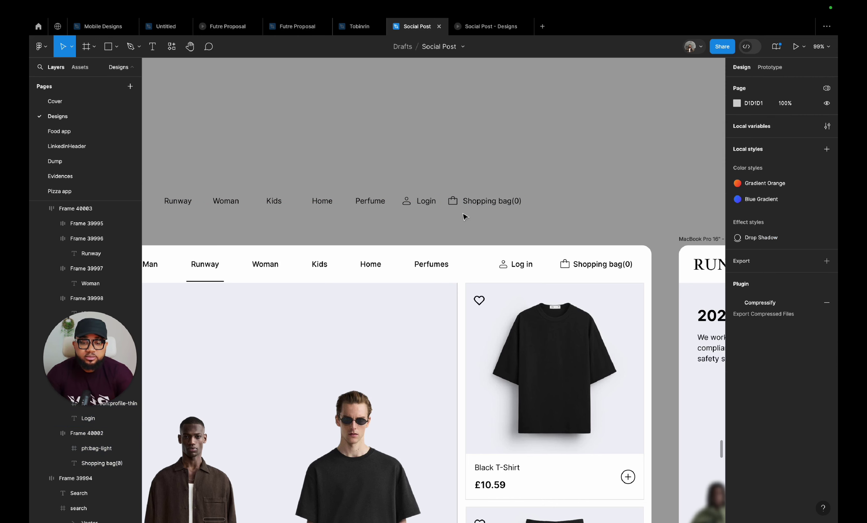
- Extend the navigation frame upward to a height of 62, with its top edge at Y 4695
{"action": "left_click", "coordinate": [472, 204]}
{"action": "scroll", "coordinate": [470, 211], "scroll_direction": "down", "scroll_amount": 5}
{"action": "scroll", "coordinate": [471, 210], "scroll_direction": "left", "scroll_amount": 2}
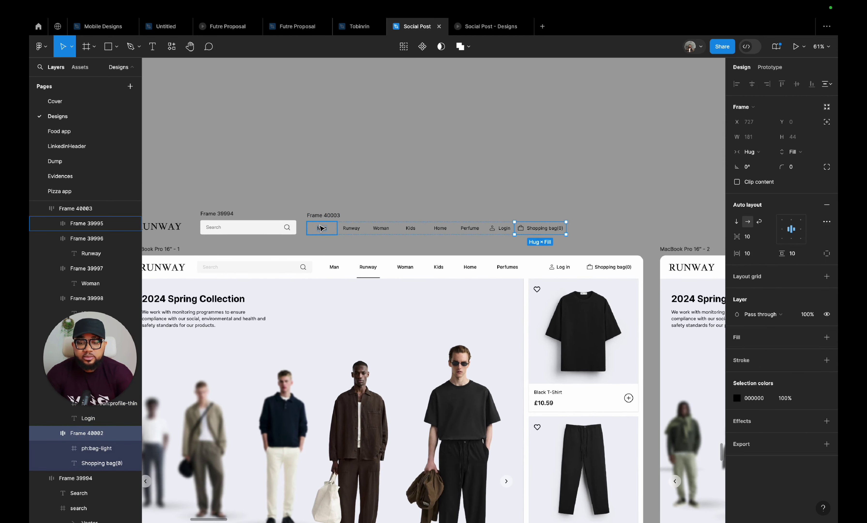
{"action": "left_click", "coordinate": [504, 223]}
{"action": "scroll", "coordinate": [498, 235], "scroll_direction": "up", "scroll_amount": 2}
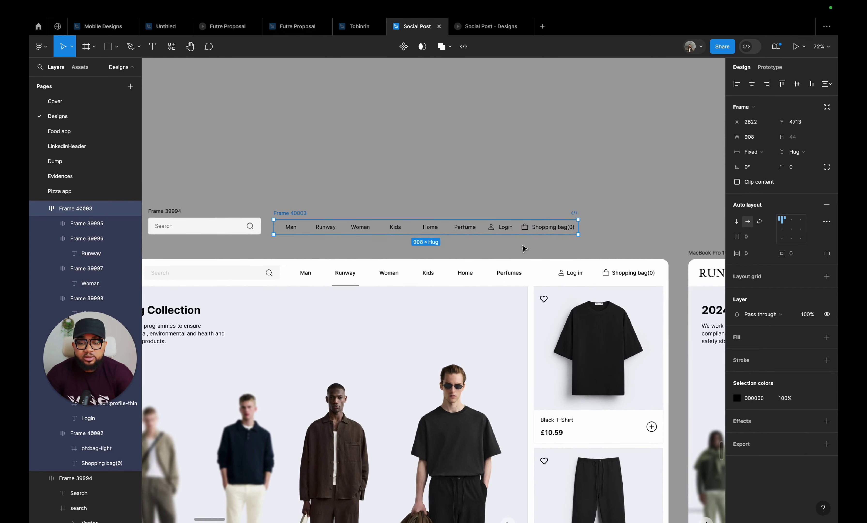
{"action": "left_click_drag", "start_coordinate": [311, 220], "coordinate": [311, 214]}
{"action": "scroll", "coordinate": [312, 215], "scroll_direction": "left", "scroll_amount": 8}
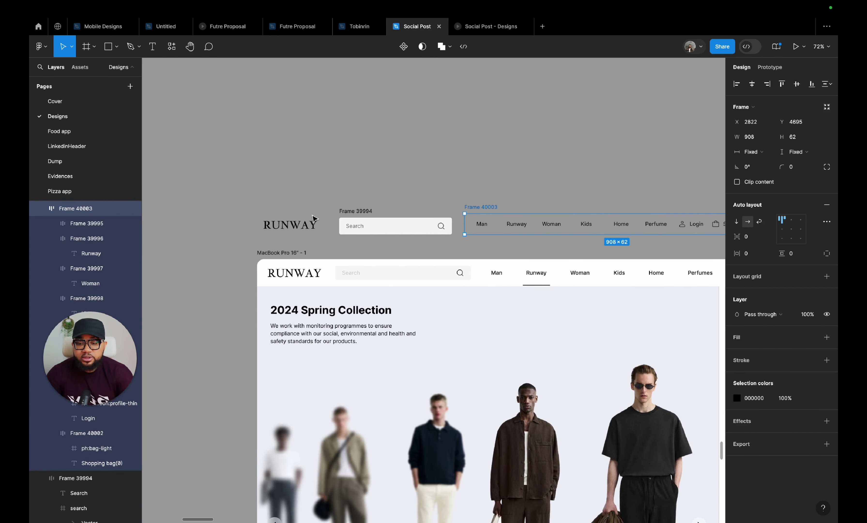
- Wrap the RUNWAY logo, search field and navigation frame in one auto layout frame and move it to X 2174, Y 4509
{"action": "left_click_drag", "start_coordinate": [246, 179], "coordinate": [619, 253]}
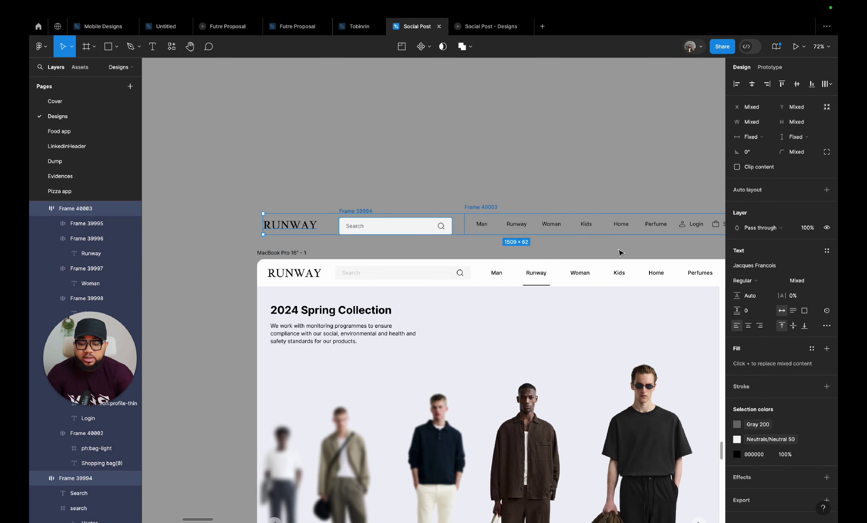
{"action": "key", "text": "shift+a"}
{"action": "left_click_drag", "start_coordinate": [279, 207], "coordinate": [264, 147]}
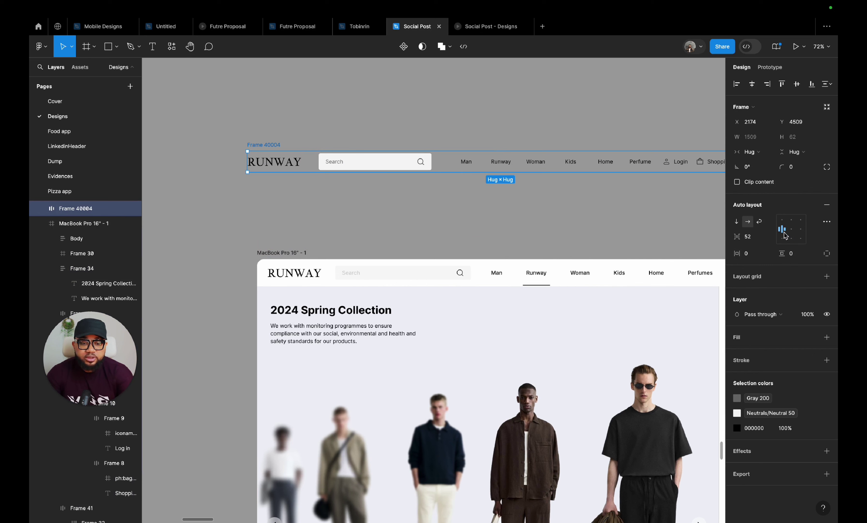
- Set the header frame's horizontal gap between items to Auto
{"action": "left_click", "coordinate": [770, 237]}
{"action": "left_click", "coordinate": [770, 248]}
{"action": "left_click", "coordinate": [507, 219]}
{"action": "scroll", "coordinate": [507, 219], "scroll_direction": "down", "scroll_amount": 5}
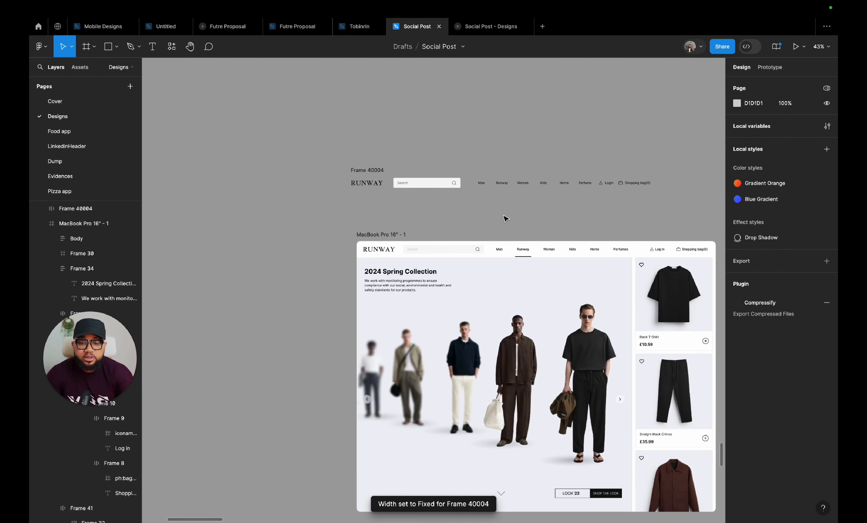
- Move the new header frame below the first MacBook Pro 16" design, to X 1841, Y 6378
{"action": "left_click", "coordinate": [480, 254]}
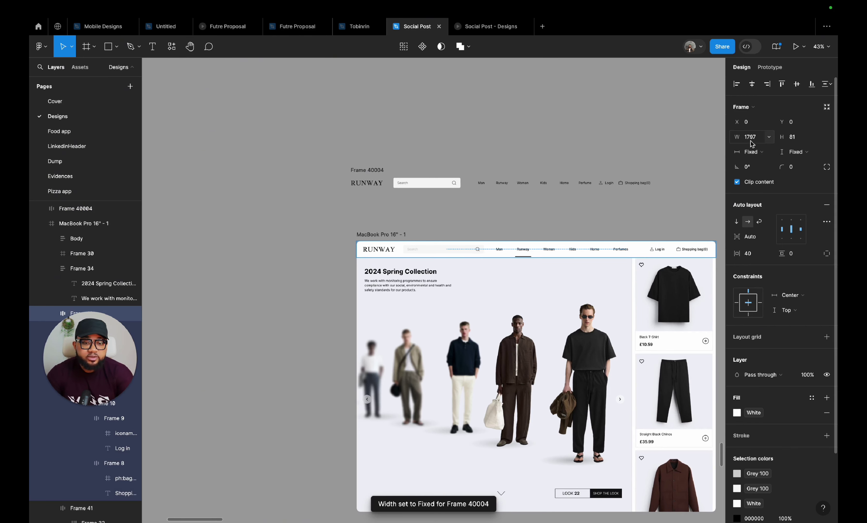
{"action": "left_click_drag", "start_coordinate": [368, 170], "coordinate": [253, 280]}
{"action": "scroll", "coordinate": [293, 383], "scroll_direction": "down", "scroll_amount": 5}
{"action": "scroll", "coordinate": [295, 392], "scroll_direction": "down", "scroll_amount": 5}
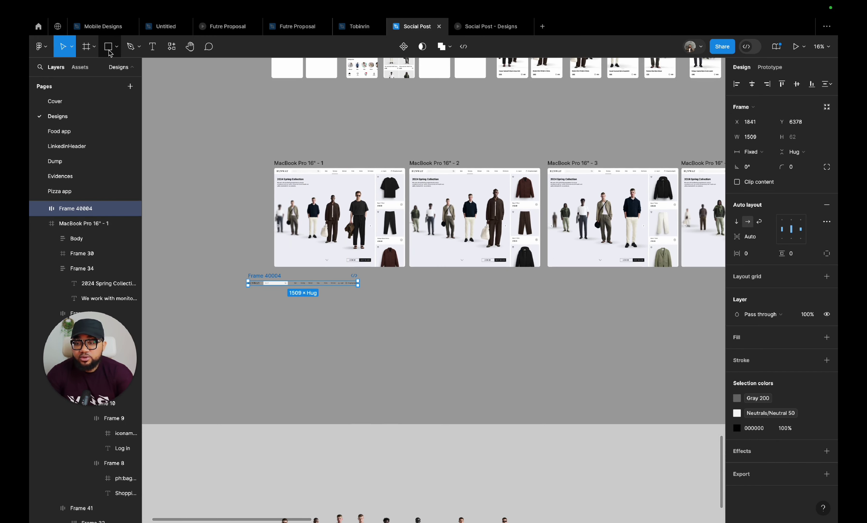
- Create a MacBook Pro 16" desktop frame of 1728 × 1117 and move it below the original desktop designs
{"action": "left_click", "coordinate": [87, 47]}
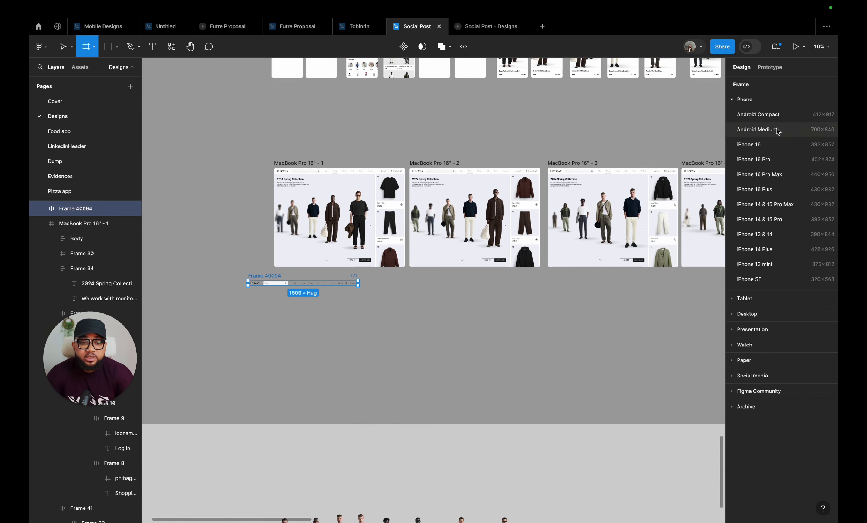
{"action": "left_click", "coordinate": [753, 314]}
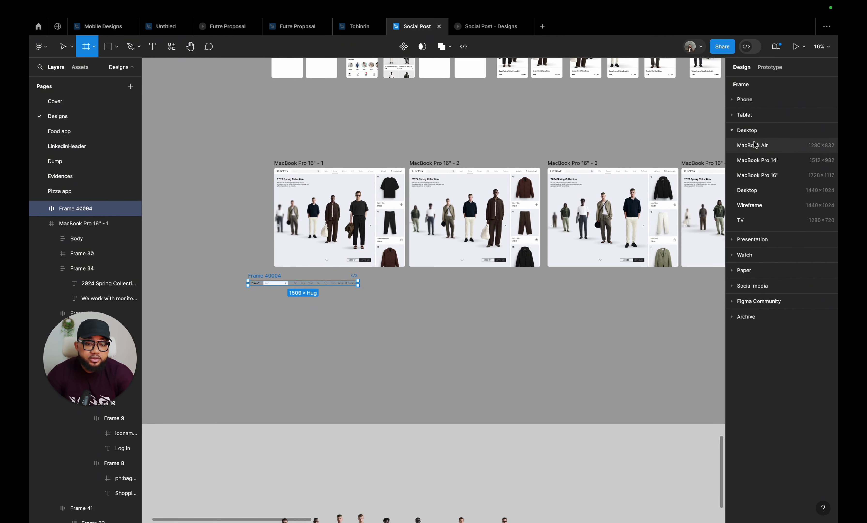
{"action": "left_click", "coordinate": [757, 175]}
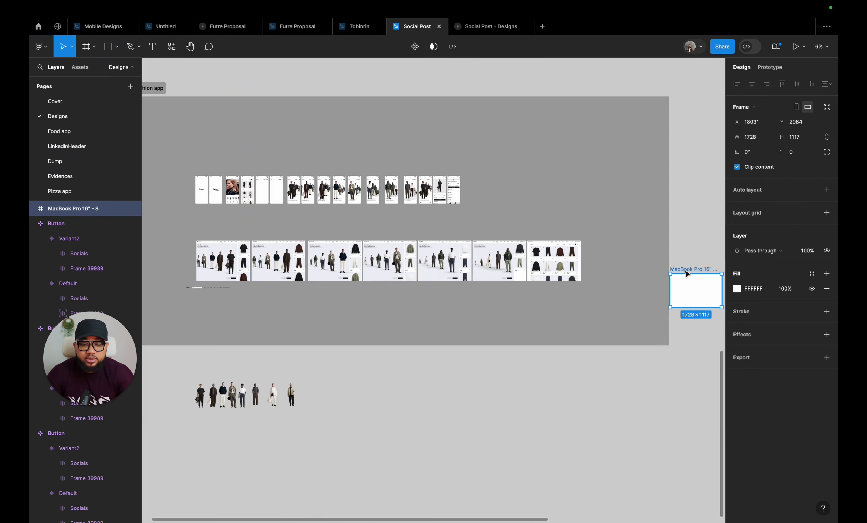
{"action": "left_click_drag", "start_coordinate": [665, 271], "coordinate": [291, 304]}
- Place the header inside the new MacBook Pro 16" frame at X 0, Y 0 and stretch its width to 1728
{"action": "scroll", "coordinate": [211, 299], "scroll_direction": "up", "scroll_amount": 5}
{"action": "left_click_drag", "start_coordinate": [178, 199], "coordinate": [237, 276]}
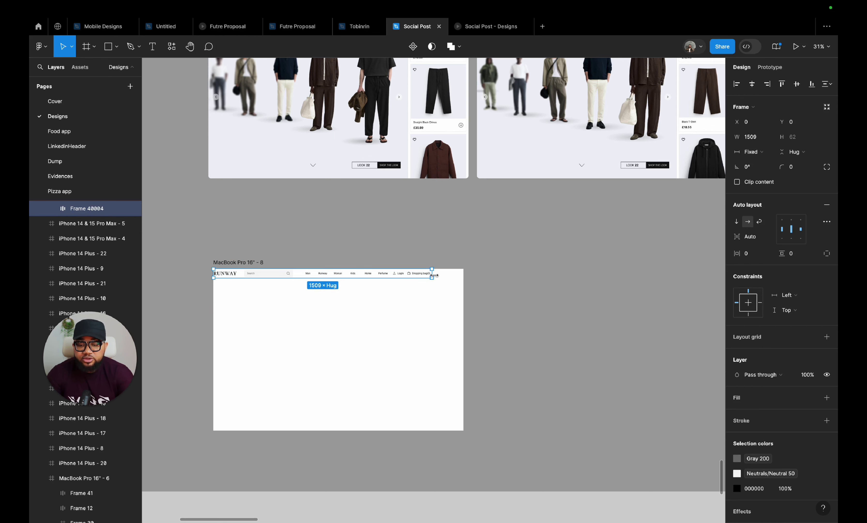
{"action": "left_click_drag", "start_coordinate": [435, 276], "coordinate": [463, 275]}
{"action": "scroll", "coordinate": [195, 270], "scroll_direction": "up", "scroll_amount": 5}
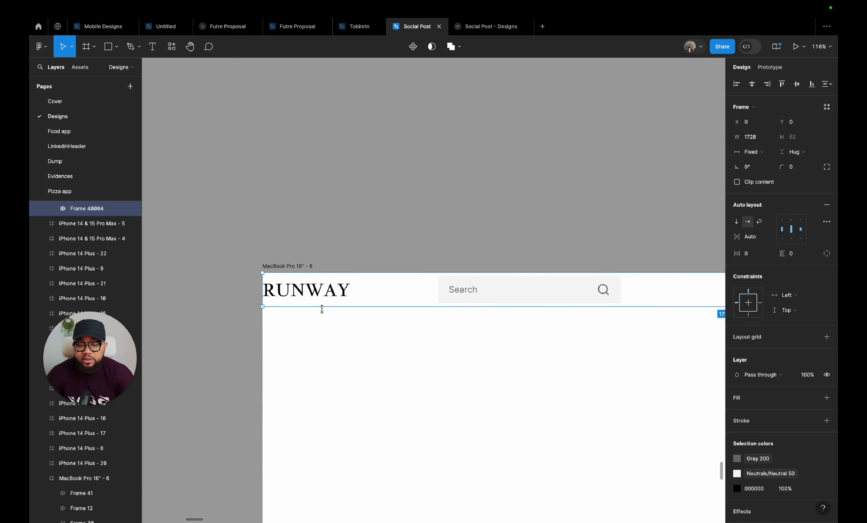
- Increase the header's height to 88 and set its horizontal padding to 20
{"action": "left_click_drag", "start_coordinate": [322, 309], "coordinate": [323, 321]}
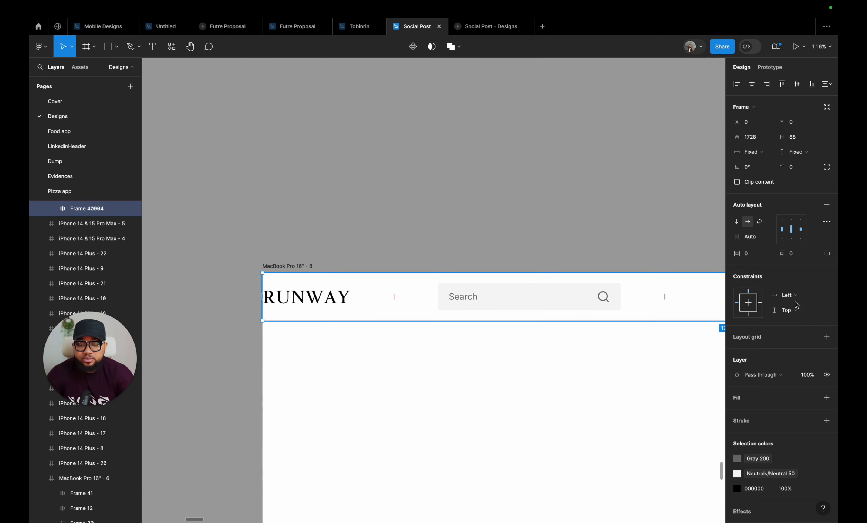
{"action": "left_click", "coordinate": [751, 253]}
{"action": "key", "text": "Return"}
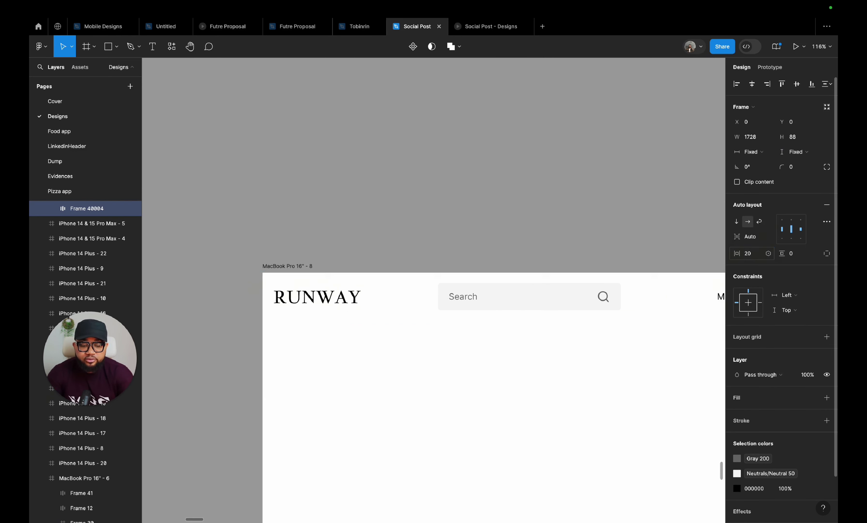
- Compare the new header with the original MacBook Pro 16" design's header and inspect the Runway navigation item's frame
{"action": "left_click", "coordinate": [496, 215]}
{"action": "scroll", "coordinate": [496, 216], "scroll_direction": "down", "scroll_amount": 5}
{"action": "scroll", "coordinate": [497, 215], "scroll_direction": "right", "scroll_amount": 2}
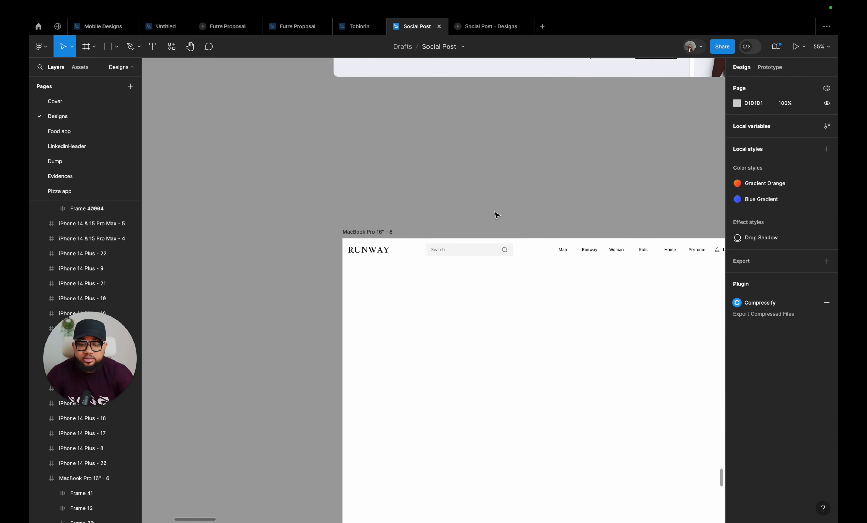
{"action": "left_click", "coordinate": [524, 256]}
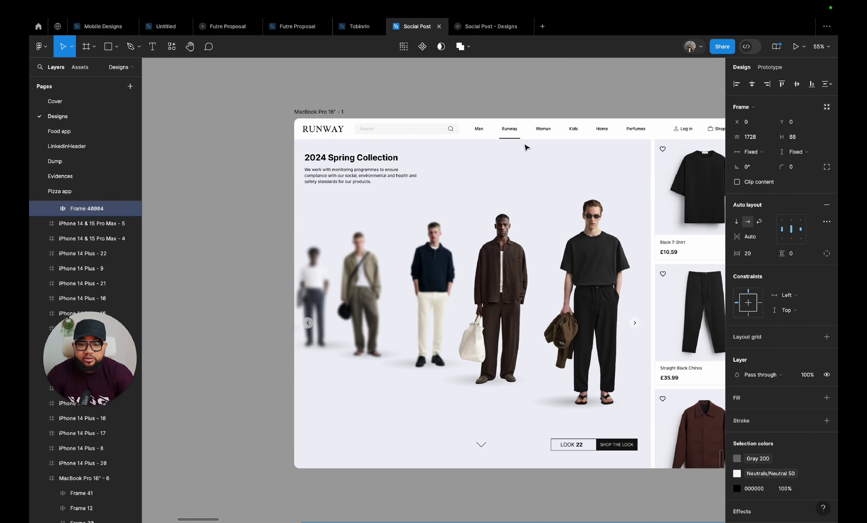
{"action": "scroll", "coordinate": [466, 346], "scroll_direction": "down", "scroll_amount": 5}
{"action": "scroll", "coordinate": [466, 347], "scroll_direction": "right", "scroll_amount": 2}
{"action": "scroll", "coordinate": [408, 484], "scroll_direction": "up", "scroll_amount": 5}
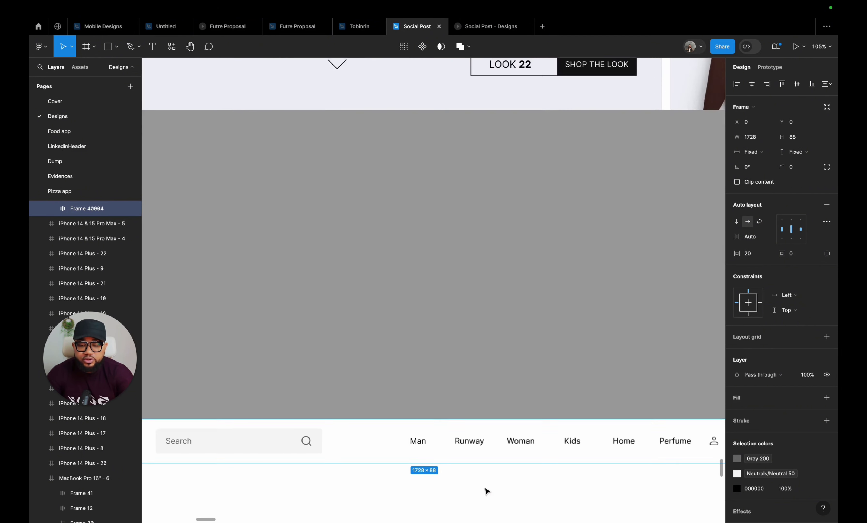
{"action": "double_click", "coordinate": [480, 439]}
{"action": "left_click", "coordinate": [476, 448]}
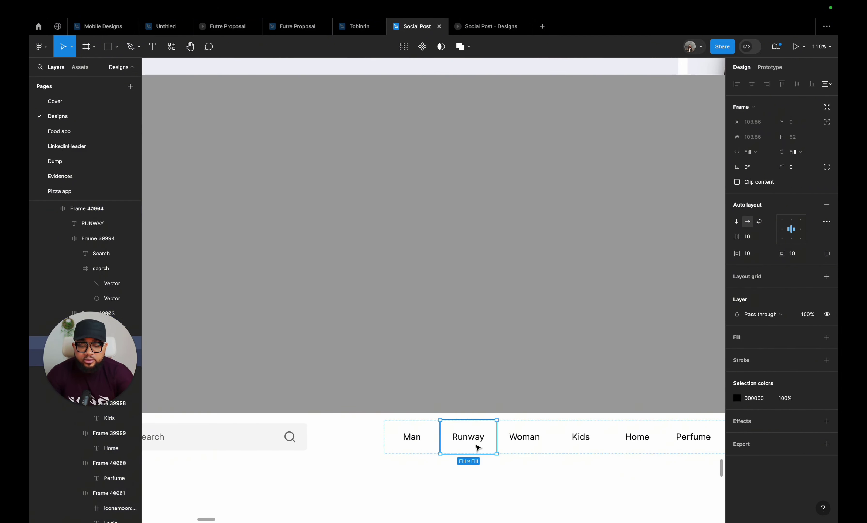
- Set the navigation links frame's vertical sizing to Fill so it spans the header's full height, and select its Runway item
{"action": "left_click", "coordinate": [515, 484]}
{"action": "left_click", "coordinate": [511, 459]}
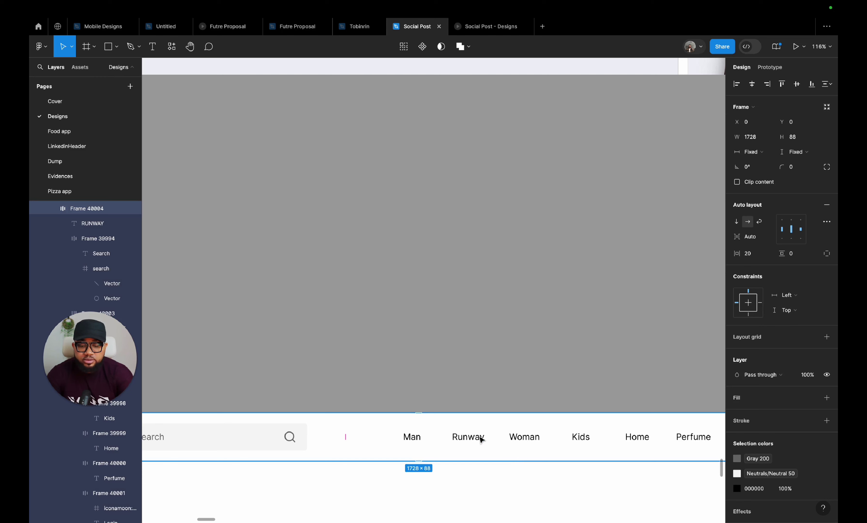
{"action": "left_click", "coordinate": [483, 446]}
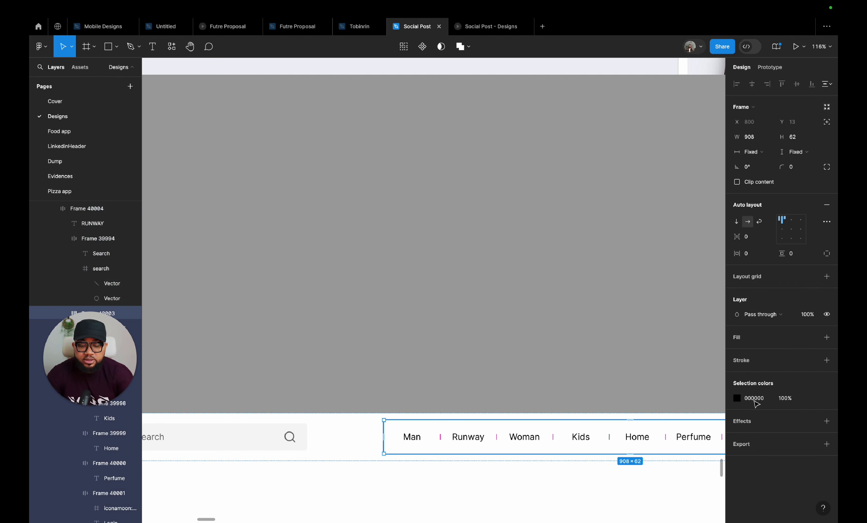
{"action": "left_click", "coordinate": [795, 151]}
{"action": "left_click", "coordinate": [793, 174]}
{"action": "key", "text": "Return"}
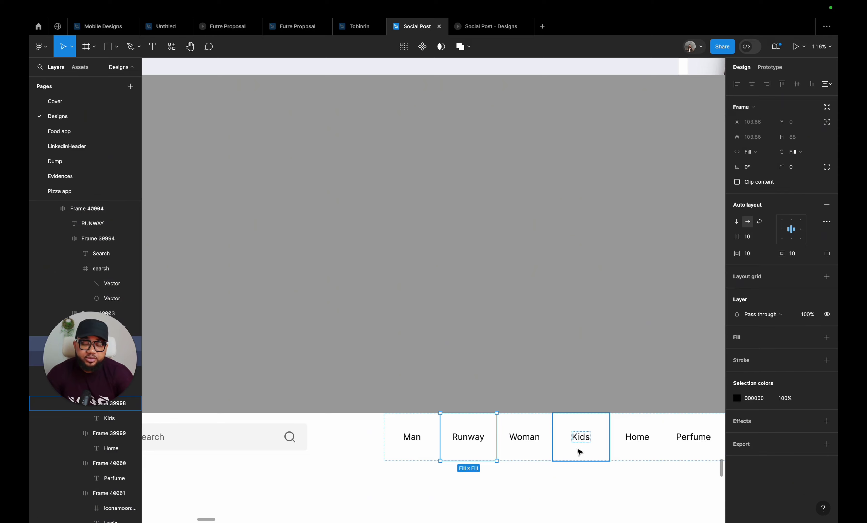
- Add an inside stroke to the Runway navigation item and limit it to the bottom side, as in the original design
{"action": "scroll", "coordinate": [482, 253], "scroll_direction": "up", "scroll_amount": 20}
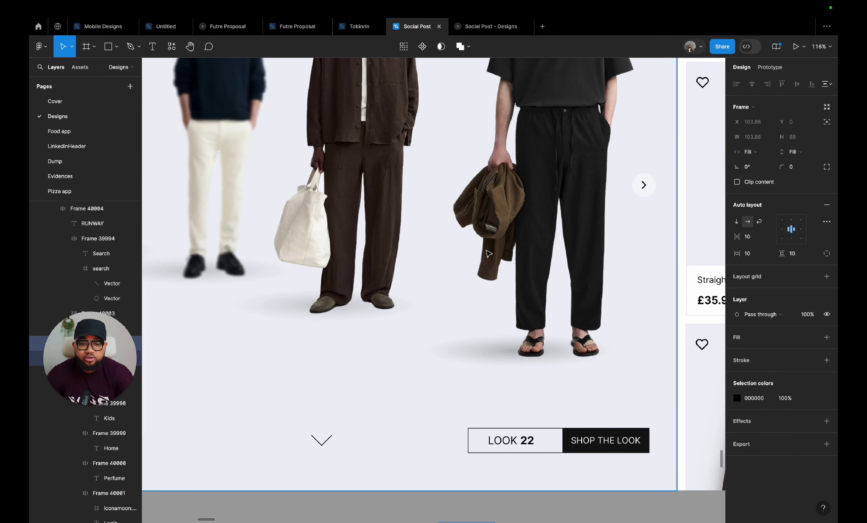
{"action": "scroll", "coordinate": [458, 138], "scroll_direction": "up", "scroll_amount": 3}
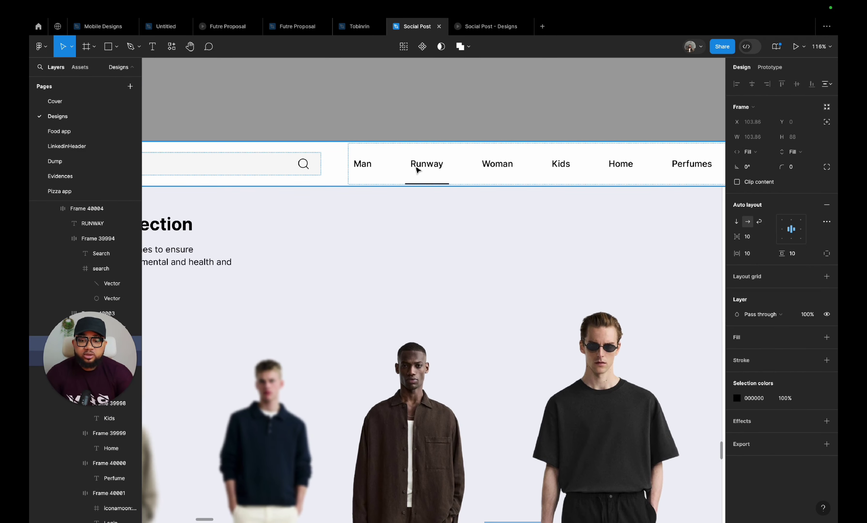
{"action": "scroll", "coordinate": [398, 247], "scroll_direction": "down", "scroll_amount": 15}
{"action": "scroll", "coordinate": [397, 272], "scroll_direction": "down", "scroll_amount": 10}
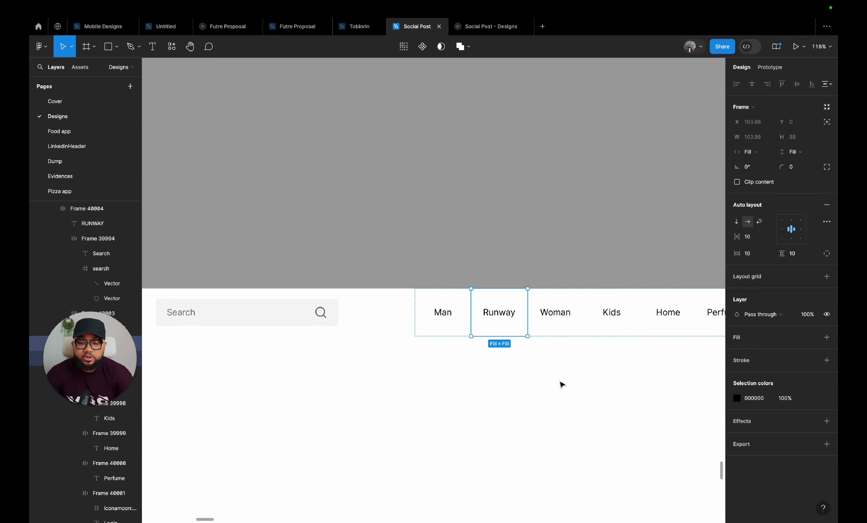
{"action": "left_click", "coordinate": [767, 362]}
{"action": "left_click", "coordinate": [812, 391]}
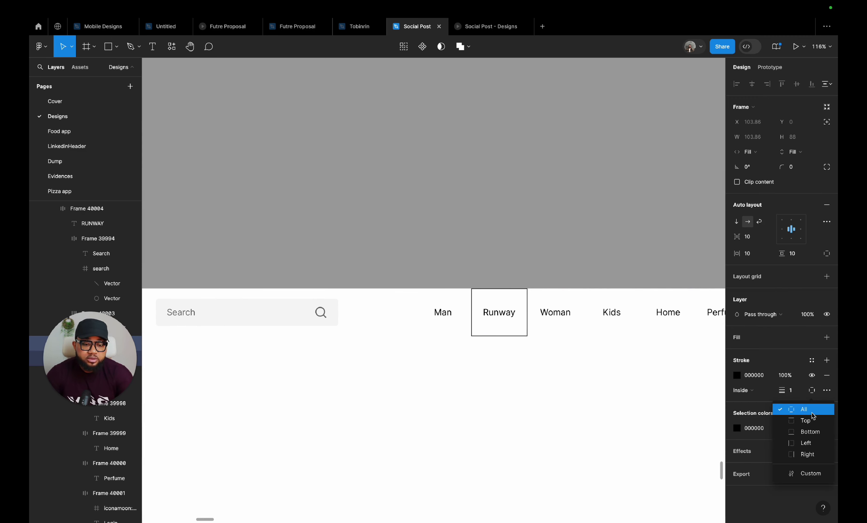
{"action": "left_click", "coordinate": [813, 435]}
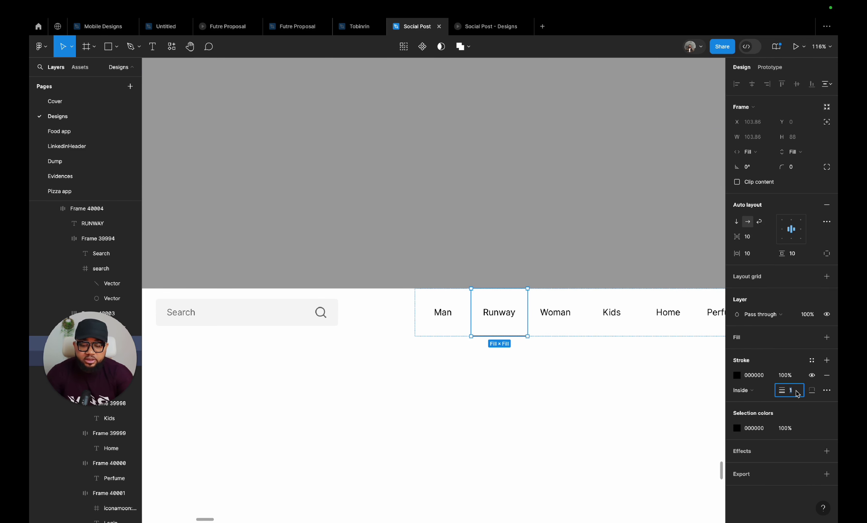
- Set the Runway item's bottom stroke thickness to 3 and apply the library colour Black to it
{"action": "type", "text": "3"}
{"action": "key", "text": "Return"}
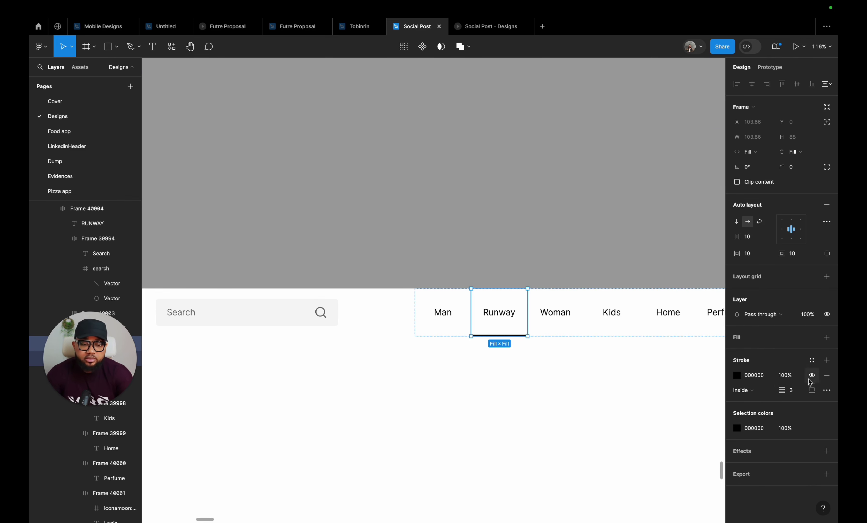
{"action": "left_click", "coordinate": [812, 361]}
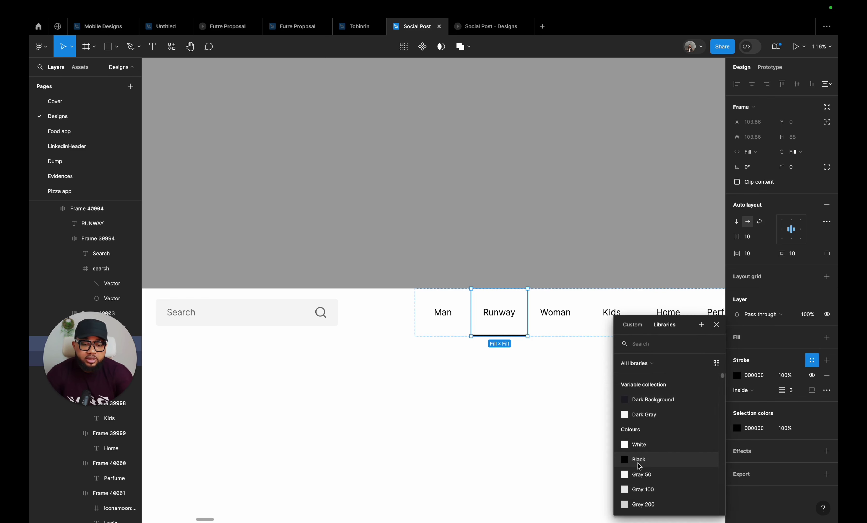
{"action": "left_click", "coordinate": [624, 457]}
{"action": "left_click", "coordinate": [530, 255]}
- Compare the finished header and empty page area of the new MacBook Pro 16" frame with the original designs' layout
{"action": "scroll", "coordinate": [530, 256], "scroll_direction": "down", "scroll_amount": 5}
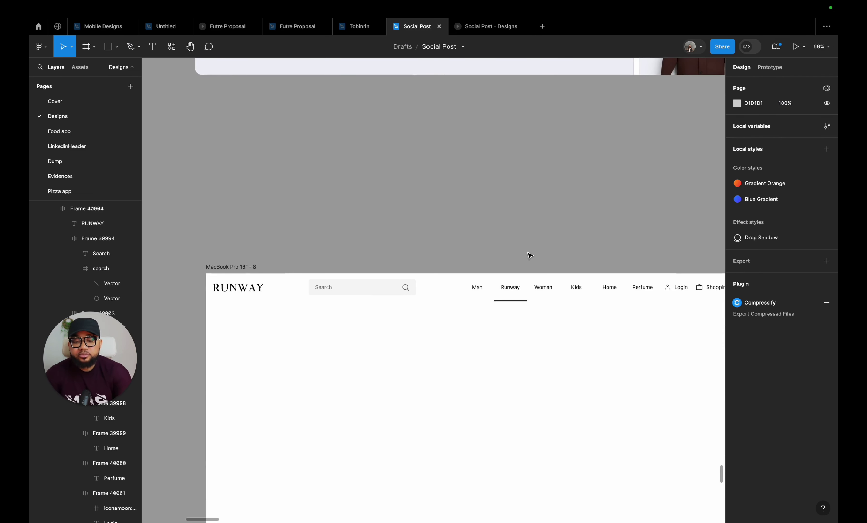
{"action": "scroll", "coordinate": [531, 256], "scroll_direction": "down", "scroll_amount": 1}
{"action": "scroll", "coordinate": [531, 256], "scroll_direction": "right", "scroll_amount": 2}
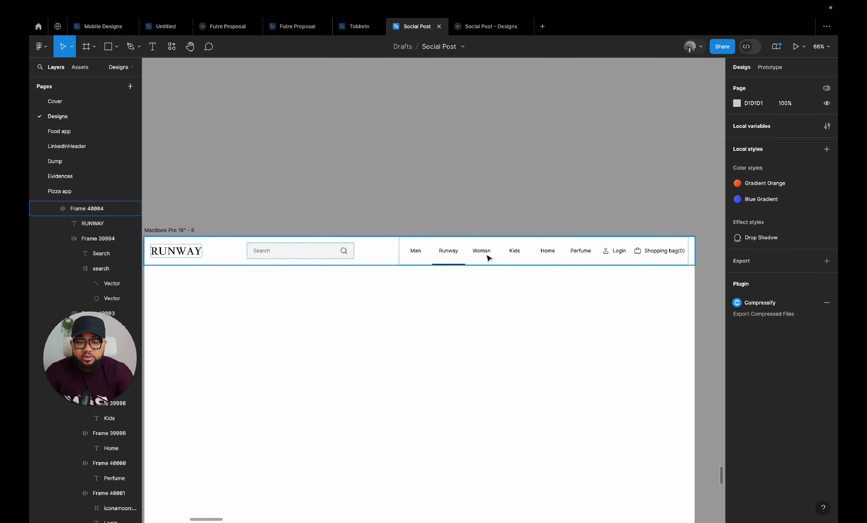
{"action": "scroll", "coordinate": [329, 253], "scroll_direction": "left", "scroll_amount": 3}
{"action": "scroll", "coordinate": [329, 259], "scroll_direction": "up", "scroll_amount": 5}
{"action": "scroll", "coordinate": [310, 311], "scroll_direction": "down", "scroll_amount": 5}
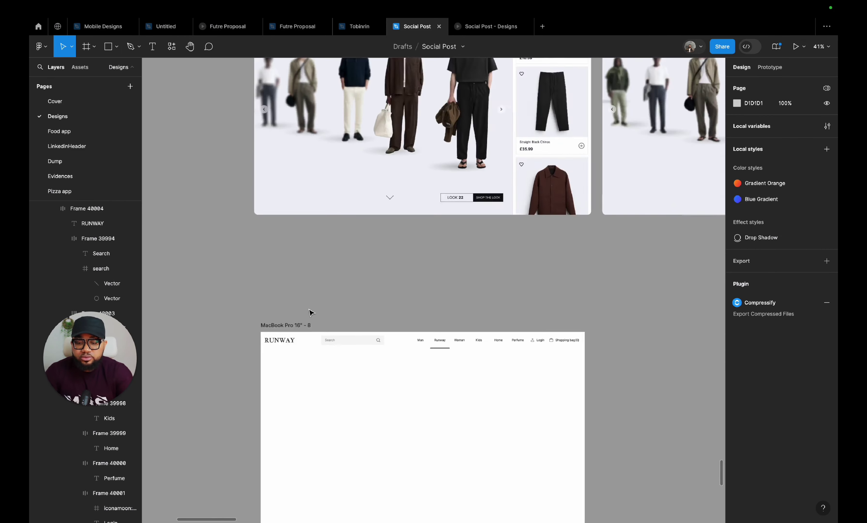
{"action": "scroll", "coordinate": [310, 310], "scroll_direction": "down", "scroll_amount": 3}
{"action": "scroll", "coordinate": [316, 311], "scroll_direction": "up", "scroll_amount": 2}
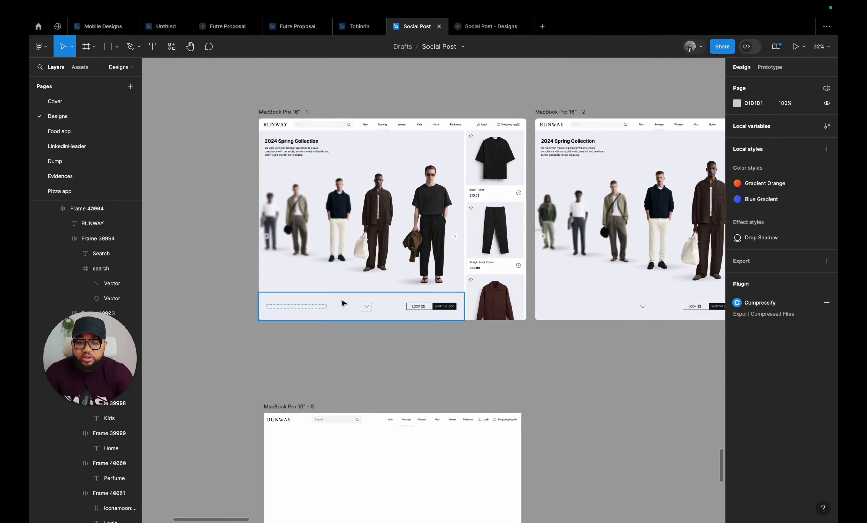
{"action": "scroll", "coordinate": [494, 140], "scroll_direction": "up", "scroll_amount": 10}
{"action": "scroll", "coordinate": [486, 140], "scroll_direction": "down", "scroll_amount": 10}
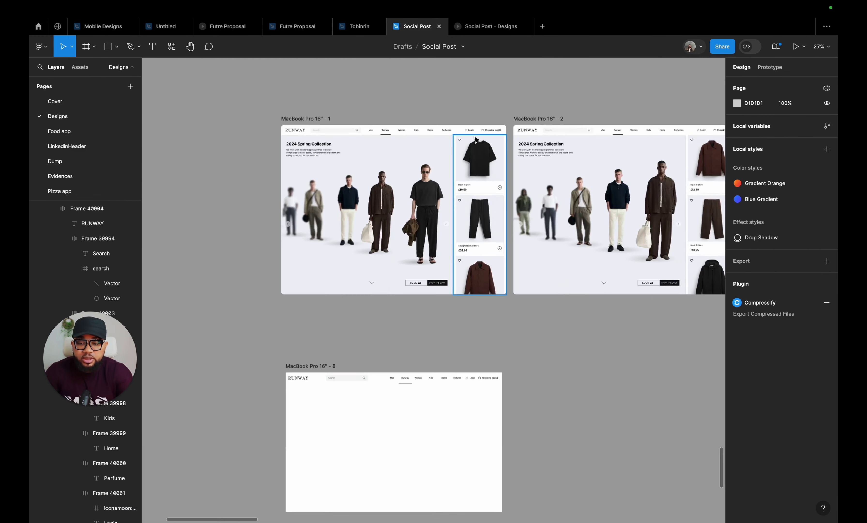
{"action": "scroll", "coordinate": [471, 144], "scroll_direction": "down", "scroll_amount": 5}
{"action": "scroll", "coordinate": [415, 248], "scroll_direction": "up", "scroll_amount": 5}
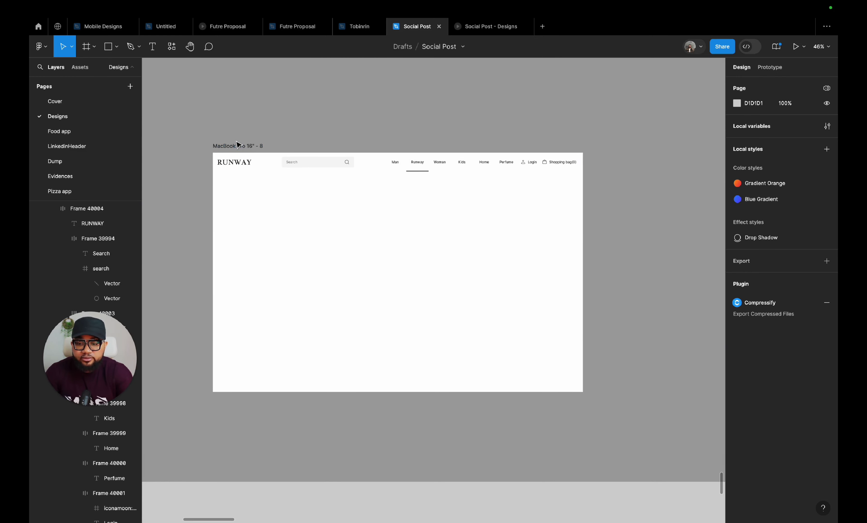
{"action": "left_click", "coordinate": [251, 145]}
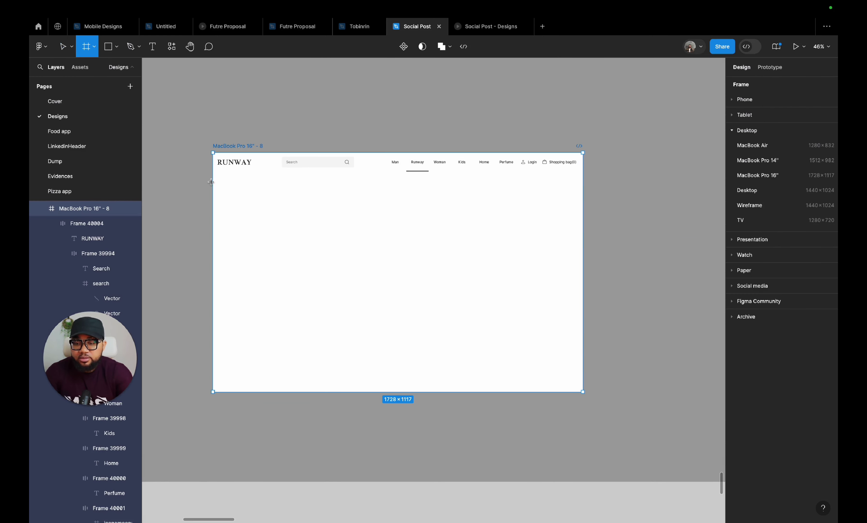
{"action": "mouse_move", "coordinate": [211, 178]}
{"action": "left_mouse_down"}
{"action": "mouse_move", "coordinate": [465, 362]}
{"action": "mouse_move", "coordinate": [483, 391]}
{"action": "left_mouse_up"}
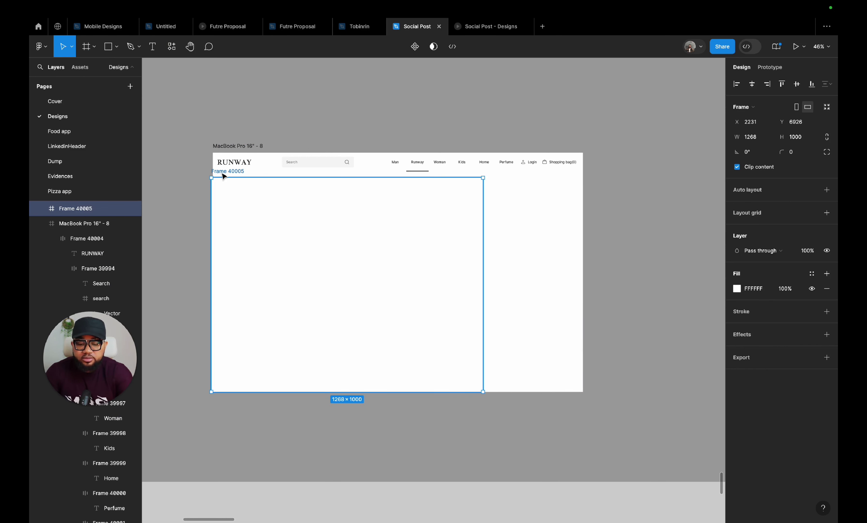
{"action": "key", "text": "Delete"}
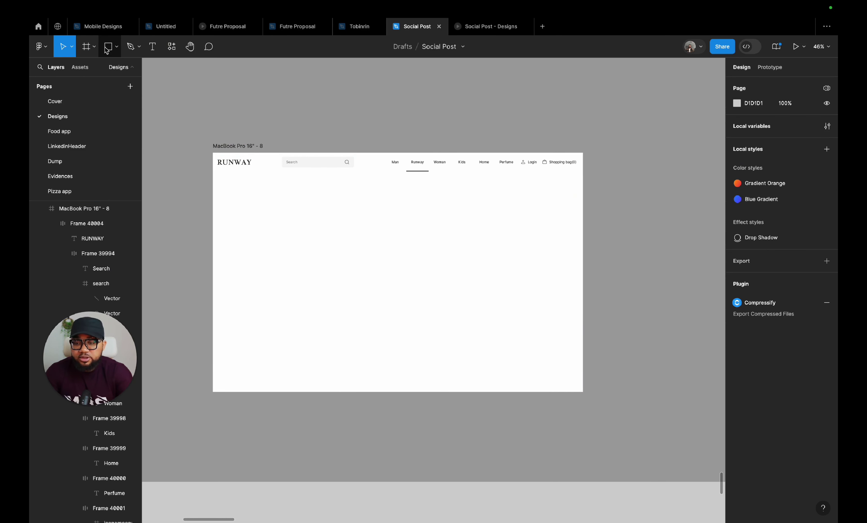
- Draw a content frame of about 1279 × 1020 below the header and move it inside the new MacBook Pro 16" frame
{"action": "left_click", "coordinate": [86, 46]}
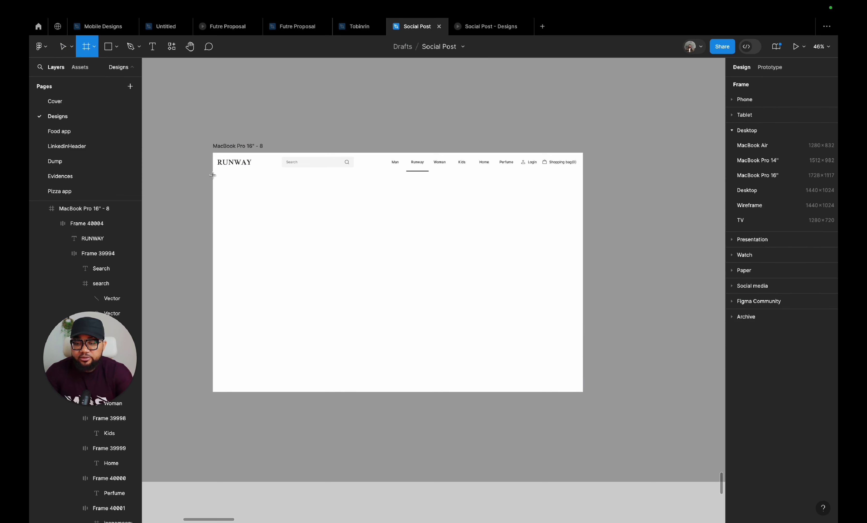
{"action": "left_click_drag", "start_coordinate": [212, 174], "coordinate": [485, 393]}
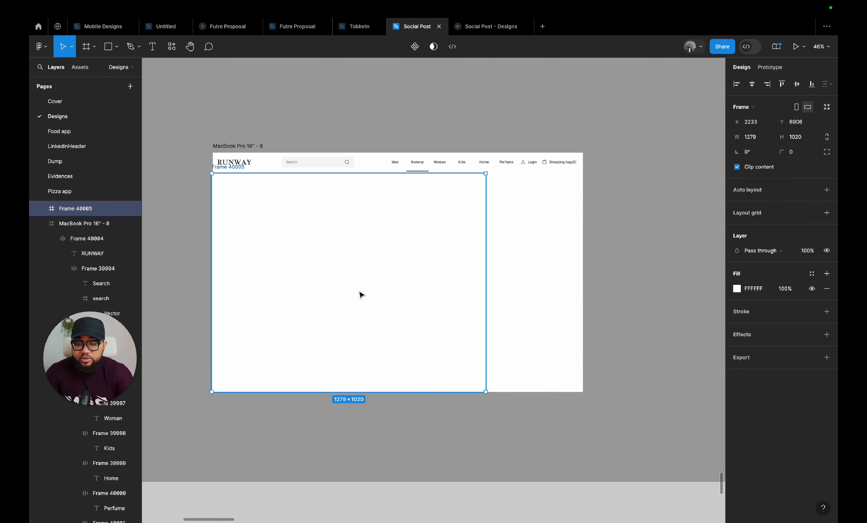
{"action": "key", "text": "Delete"}
{"action": "left_click", "coordinate": [247, 146]}
{"action": "key", "text": "ctrl+z"}
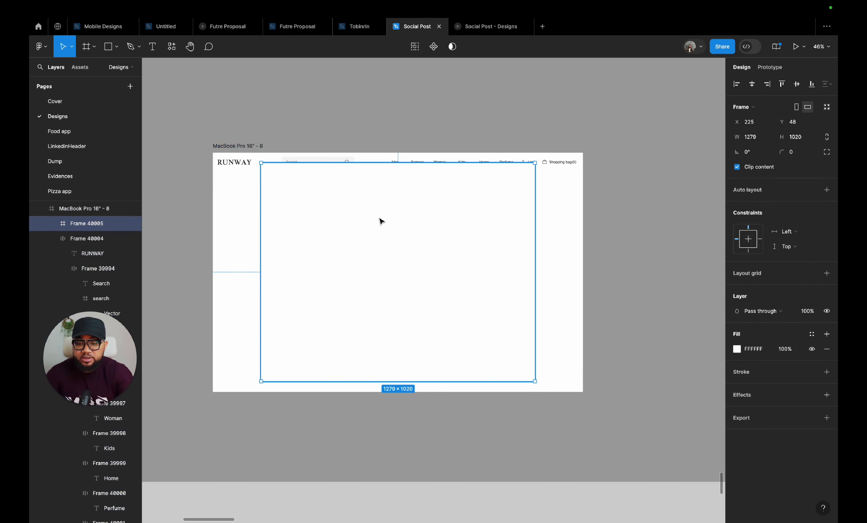
- Extend the content frame's left edge to X 0 and fill it with the library colour Gray 50
{"action": "left_click_drag", "start_coordinate": [260, 227], "coordinate": [214, 232]}
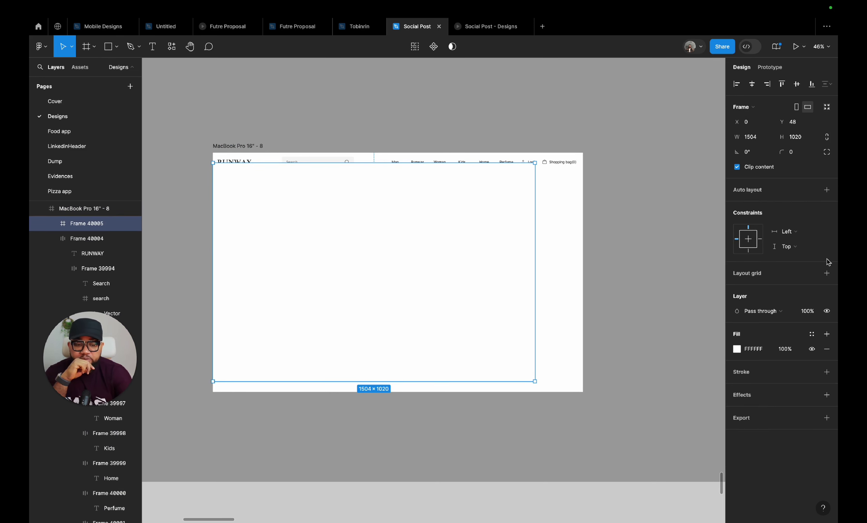
{"action": "left_click", "coordinate": [812, 334]}
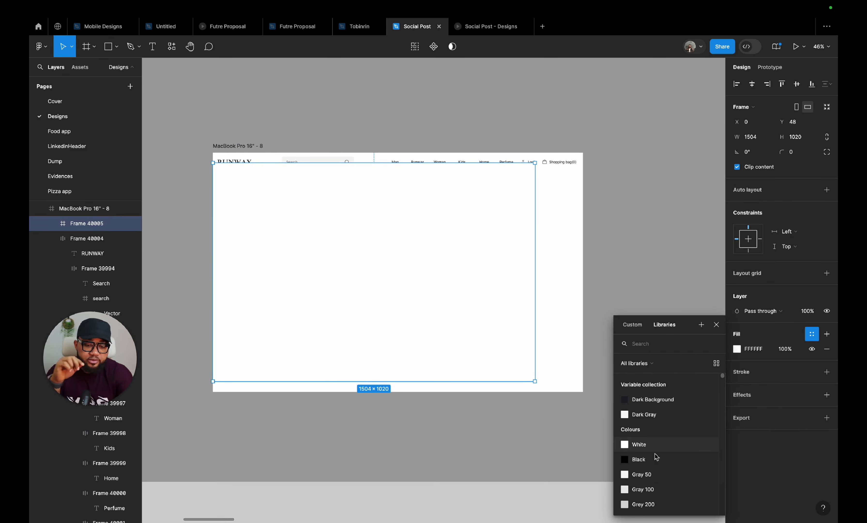
{"action": "left_click", "coordinate": [653, 475]}
- Resize the content frame to 1289 × 1029, with its top edge at Y 88 under the header and its bottom at the page edge
{"action": "left_click_drag", "start_coordinate": [259, 163], "coordinate": [268, 171]}
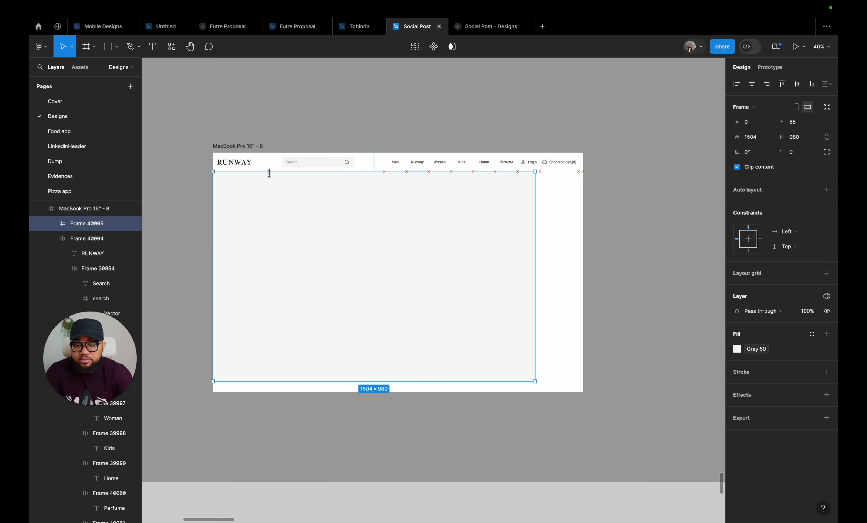
{"action": "left_click_drag", "start_coordinate": [291, 390], "coordinate": [328, 392]}
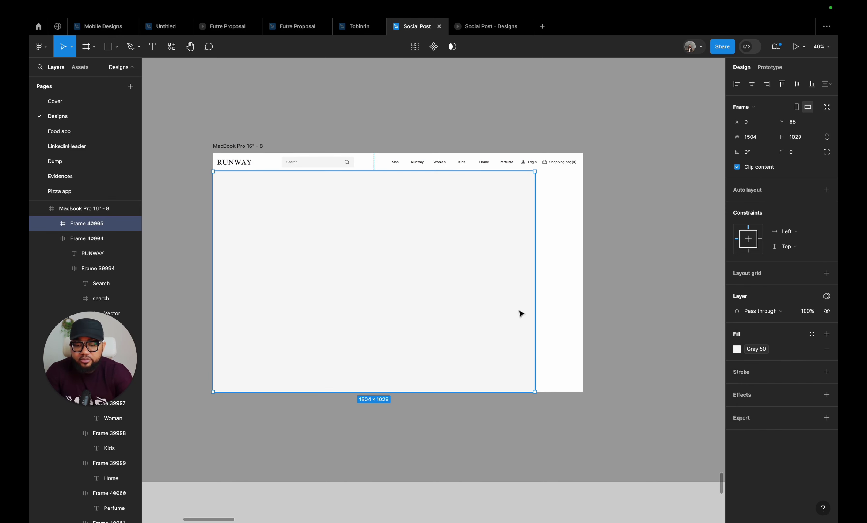
{"action": "left_click_drag", "start_coordinate": [537, 301], "coordinate": [489, 300]}
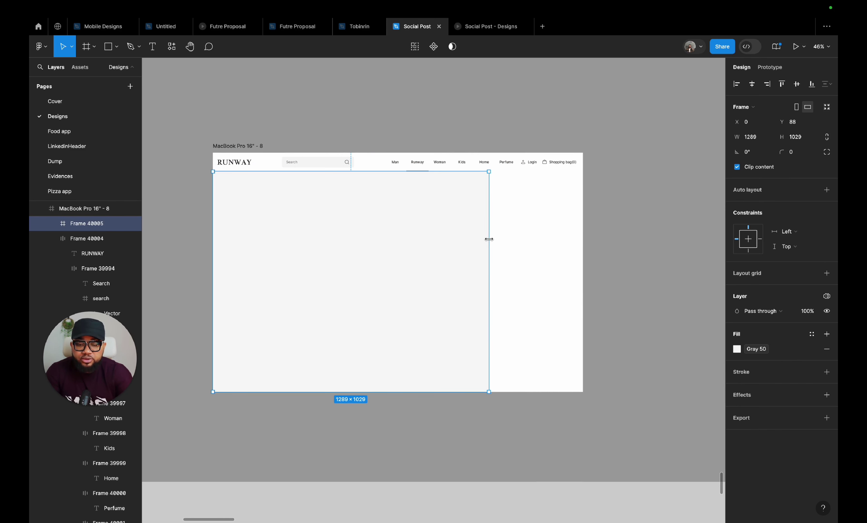
{"action": "left_click", "coordinate": [629, 210]}
- Compare the gray content frame and the blank area beside it with the hero section and product column in the original design
{"action": "scroll", "coordinate": [626, 206], "scroll_direction": "up", "scroll_amount": 5}
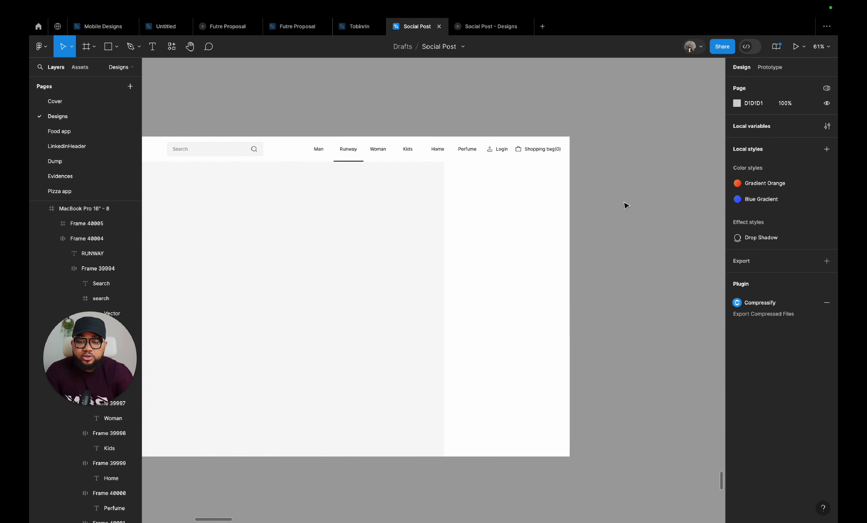
{"action": "scroll", "coordinate": [626, 206], "scroll_direction": "right", "scroll_amount": 10}
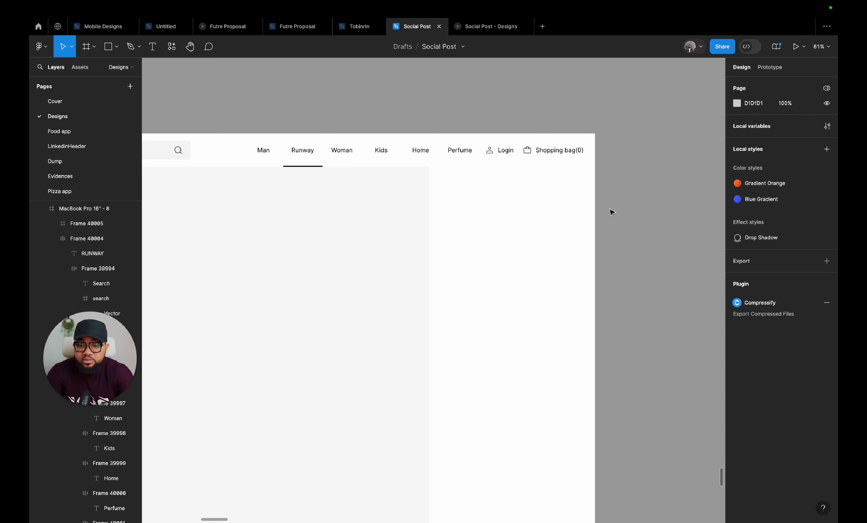
{"action": "scroll", "coordinate": [612, 211], "scroll_direction": "down", "scroll_amount": 5}
{"action": "left_click", "coordinate": [455, 252]}
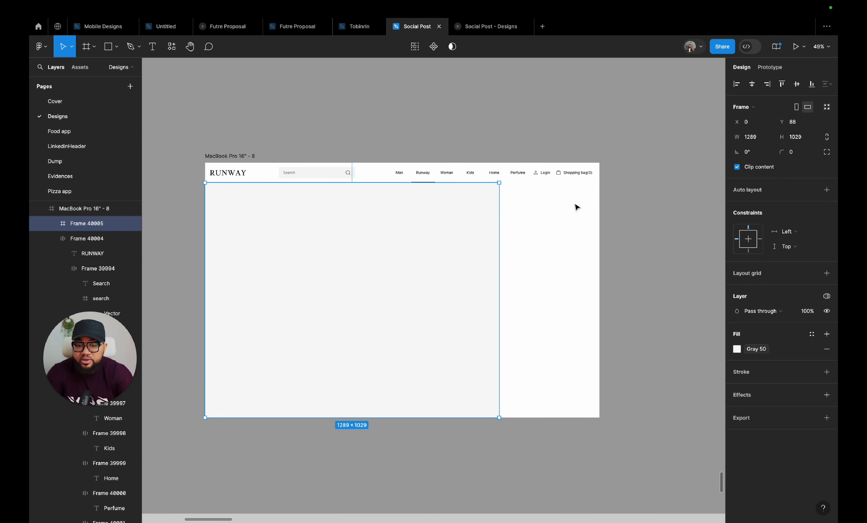
{"action": "scroll", "coordinate": [577, 207], "scroll_direction": "up", "scroll_amount": 10}
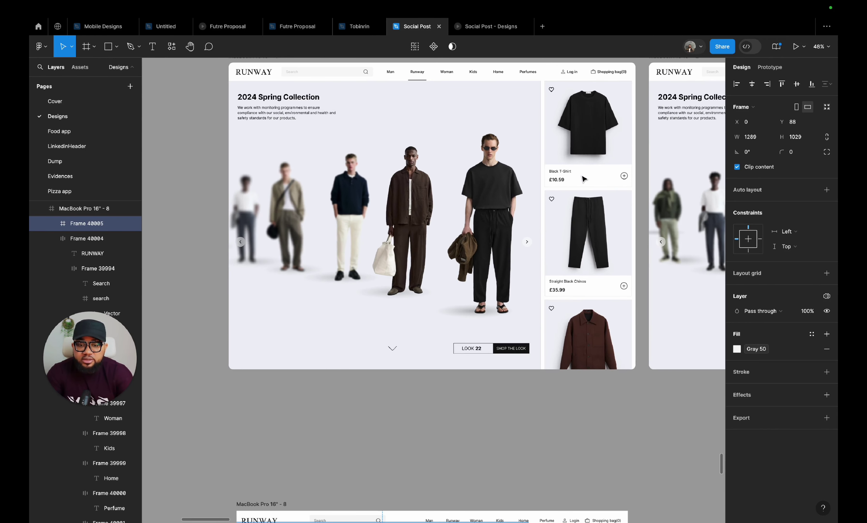
- Duplicate the gray content frame and resize the copy to 439 × 1029, filling the blank column beside the original frame
{"action": "left_click", "coordinate": [587, 125]}
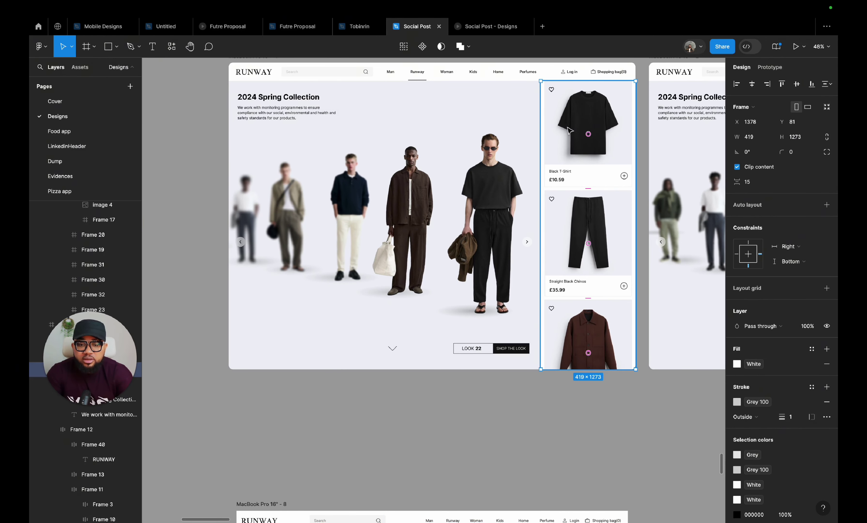
{"action": "scroll", "coordinate": [539, 233], "scroll_direction": "down", "scroll_amount": 10}
{"action": "left_click", "coordinate": [411, 237]}
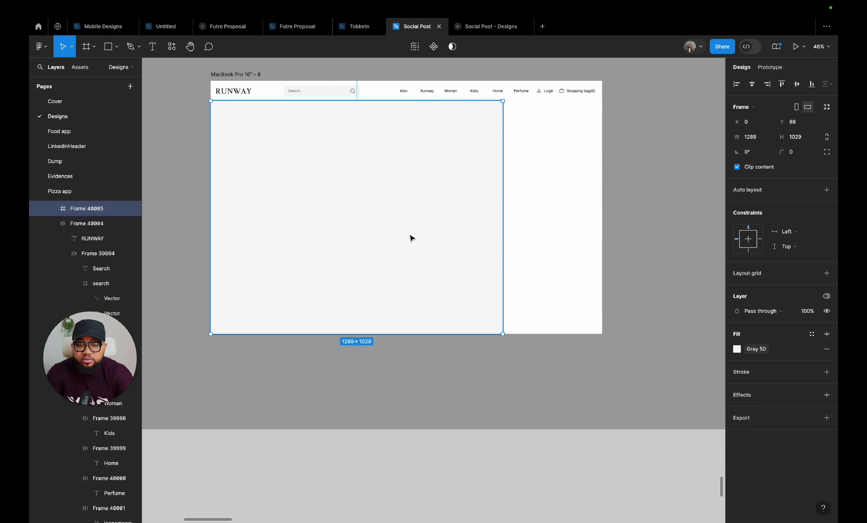
{"action": "key", "text": "super+d"}
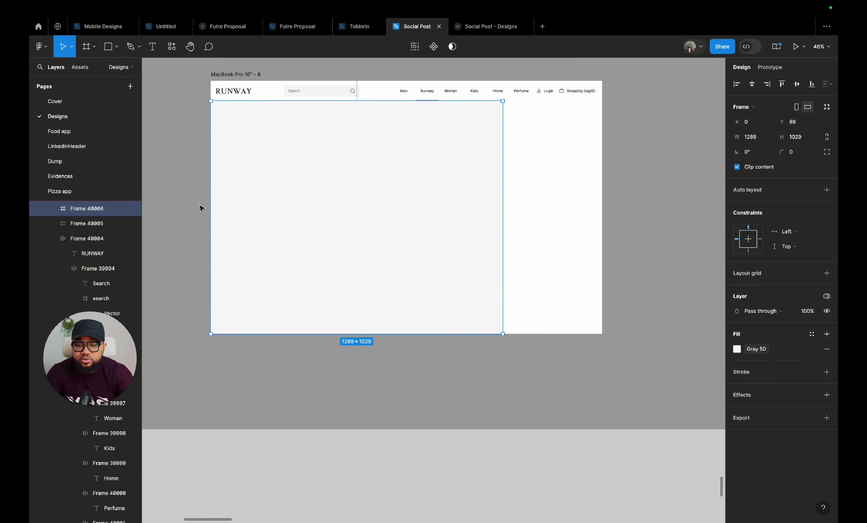
{"action": "left_click_drag", "start_coordinate": [211, 202], "coordinate": [601, 210]}
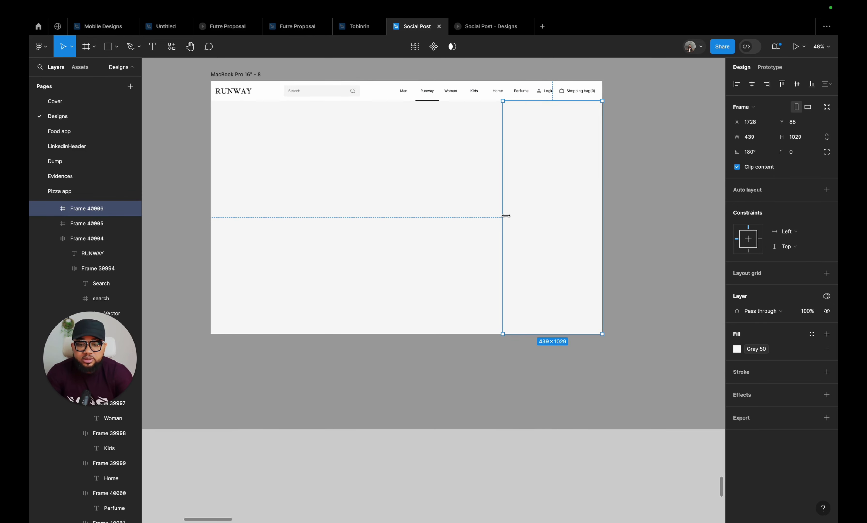
- Refine the product column frame against the original design, leaving it white and flush with the gray content frame
{"action": "left_click_drag", "start_coordinate": [506, 216], "coordinate": [514, 215]}
{"action": "scroll", "coordinate": [540, 148], "scroll_direction": "up", "scroll_amount": 9}
{"action": "scroll", "coordinate": [540, 148], "scroll_direction": "right", "scroll_amount": 3}
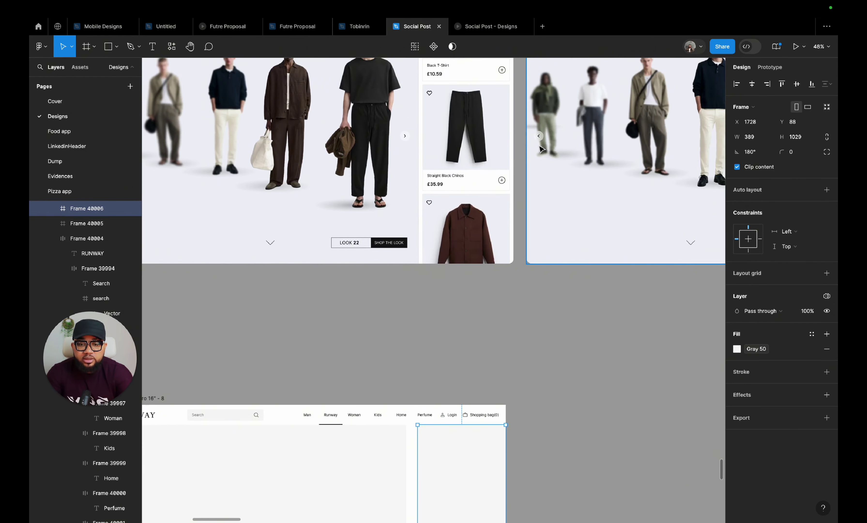
{"action": "scroll", "coordinate": [540, 148], "scroll_direction": "up", "scroll_amount": 2}
{"action": "scroll", "coordinate": [541, 148], "scroll_direction": "left", "scroll_amount": 1}
{"action": "scroll", "coordinate": [455, 293], "scroll_direction": "down", "scroll_amount": 5}
{"action": "scroll", "coordinate": [449, 311], "scroll_direction": "up", "scroll_amount": 6}
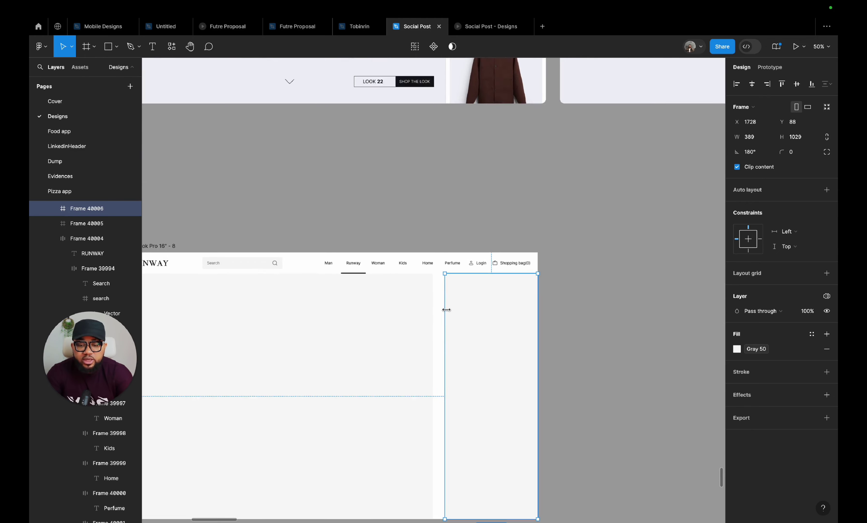
{"action": "left_click_drag", "start_coordinate": [441, 283], "coordinate": [434, 283]}
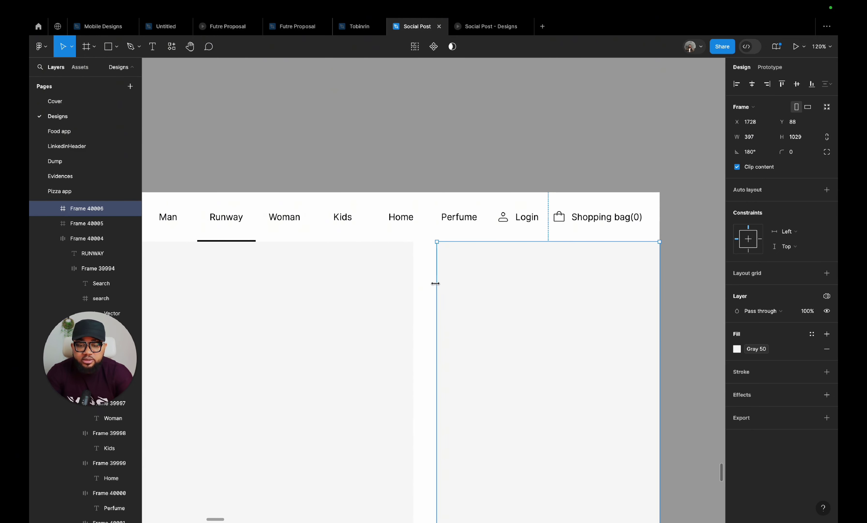
{"action": "left_click", "coordinate": [708, 368]}
{"action": "scroll", "coordinate": [708, 368], "scroll_direction": "down", "scroll_amount": 1}
{"action": "scroll", "coordinate": [656, 349], "scroll_direction": "down", "scroll_amount": 3}
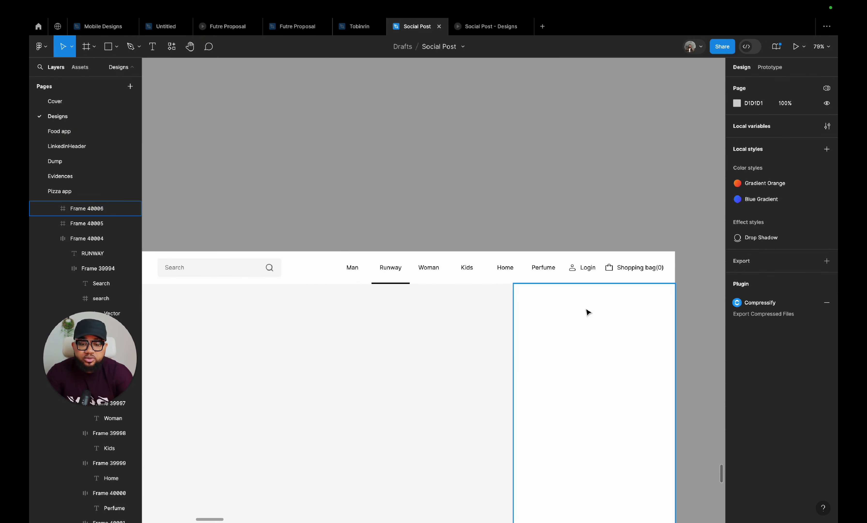
- Give the header frame a bottom-only inside stroke, 1 thick, in the library colour Gray 100
{"action": "left_click", "coordinate": [551, 280]}
{"action": "left_click", "coordinate": [769, 421]}
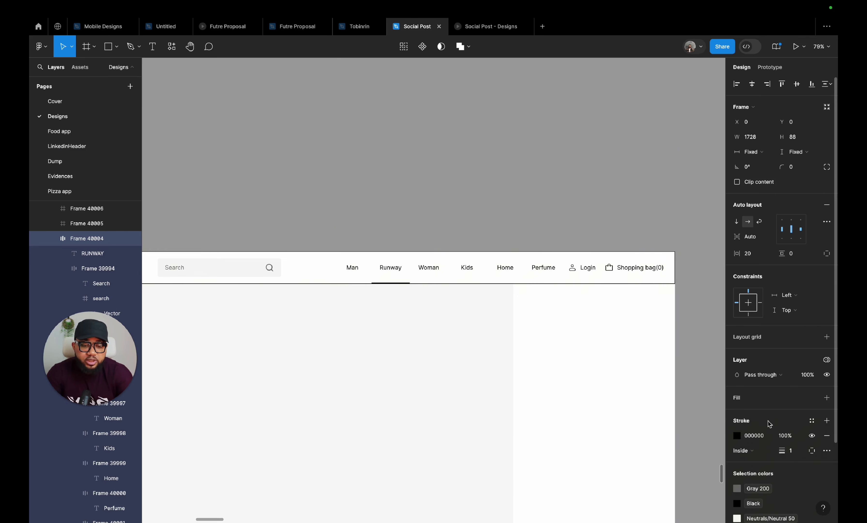
{"action": "left_click", "coordinate": [811, 455]}
{"action": "left_click", "coordinate": [807, 464]}
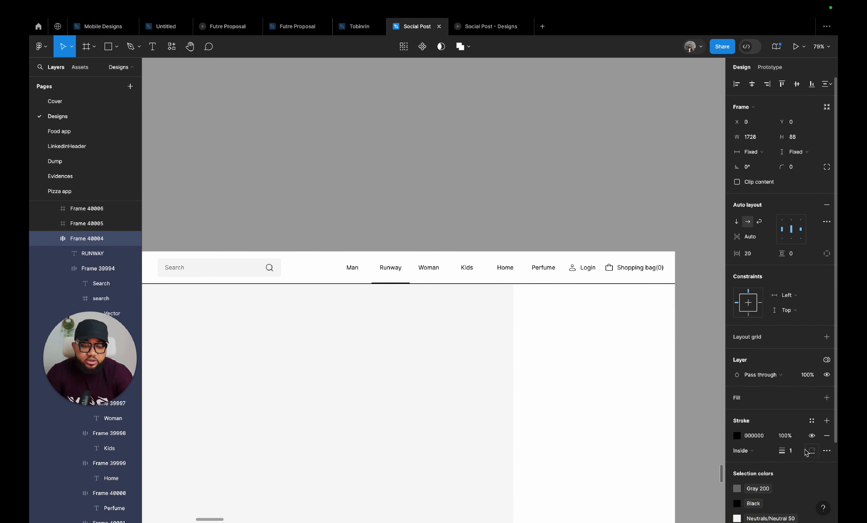
{"action": "left_click", "coordinate": [813, 421]}
{"action": "left_click", "coordinate": [657, 490]}
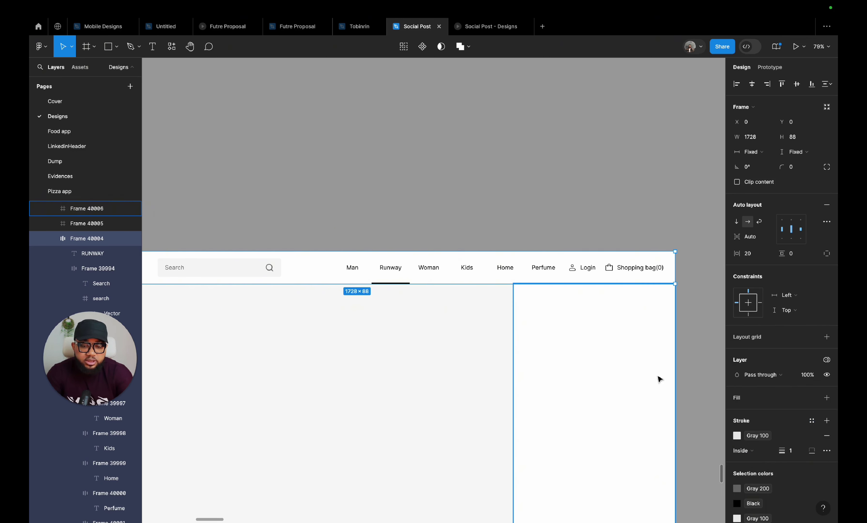
{"action": "left_click", "coordinate": [582, 193]}
- Examine the header's divider line and how the gray hero area and white product column fit the page
{"action": "scroll", "coordinate": [618, 236], "scroll_direction": "up", "scroll_amount": 3}
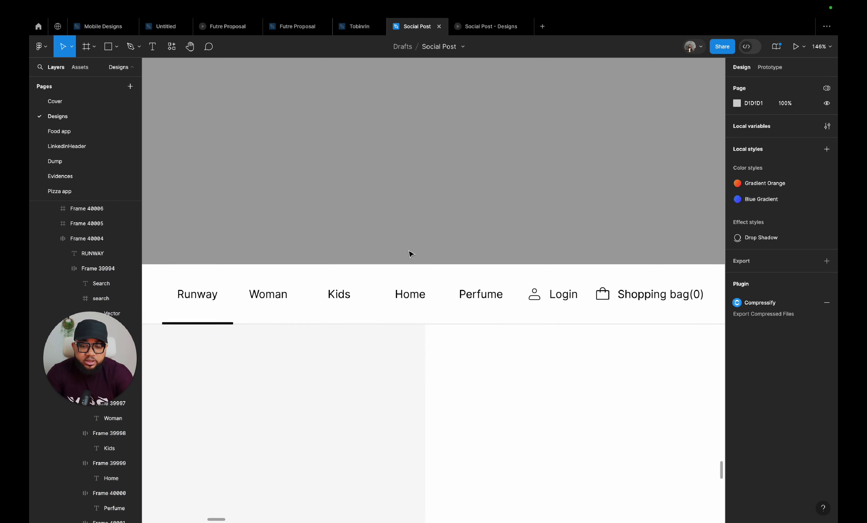
{"action": "scroll", "coordinate": [411, 252], "scroll_direction": "down", "scroll_amount": 1}
{"action": "scroll", "coordinate": [411, 251], "scroll_direction": "down", "scroll_amount": 5}
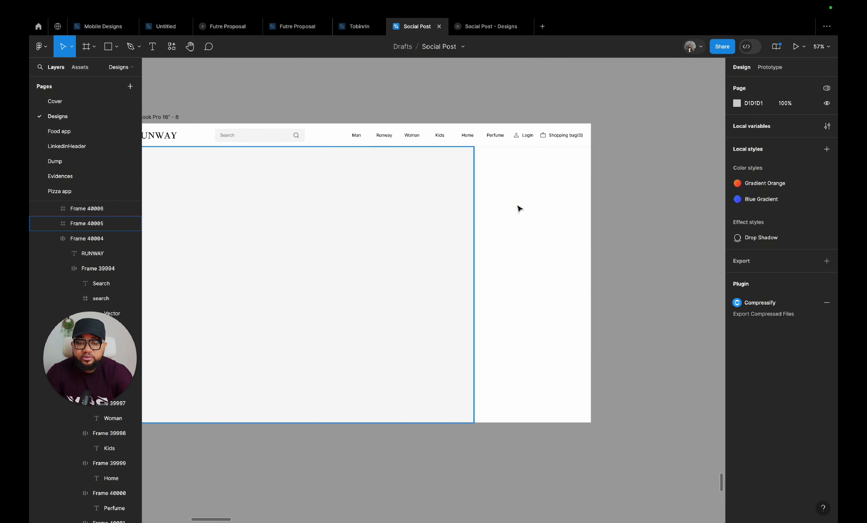
{"action": "left_click", "coordinate": [622, 170]}
{"action": "scroll", "coordinate": [622, 170], "scroll_direction": "up", "scroll_amount": 4}
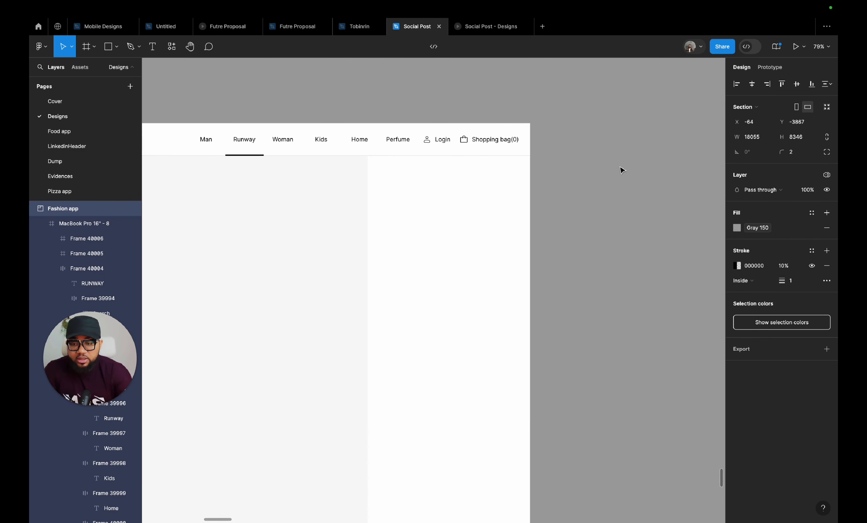
{"action": "scroll", "coordinate": [622, 171], "scroll_direction": "left", "scroll_amount": 3}
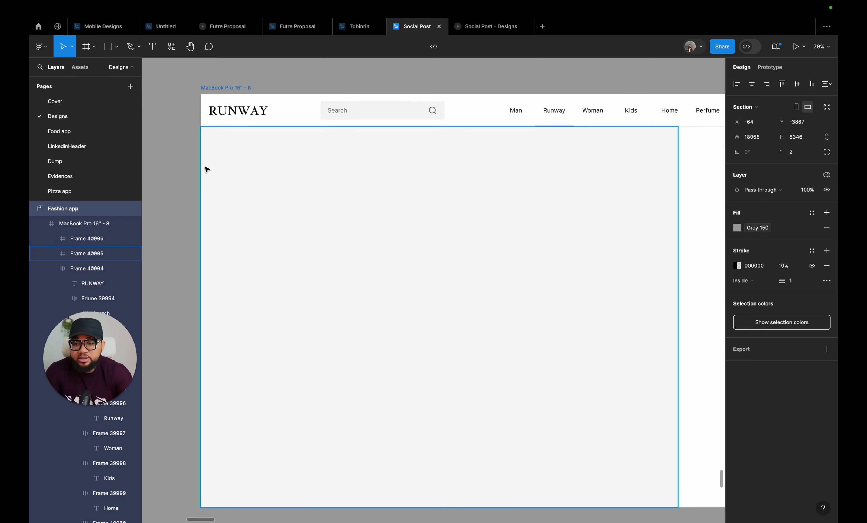
{"action": "key", "text": "Escape"}
{"action": "scroll", "coordinate": [194, 169], "scroll_direction": "down", "scroll_amount": 3}
{"action": "scroll", "coordinate": [193, 170], "scroll_direction": "down", "scroll_amount": 2}
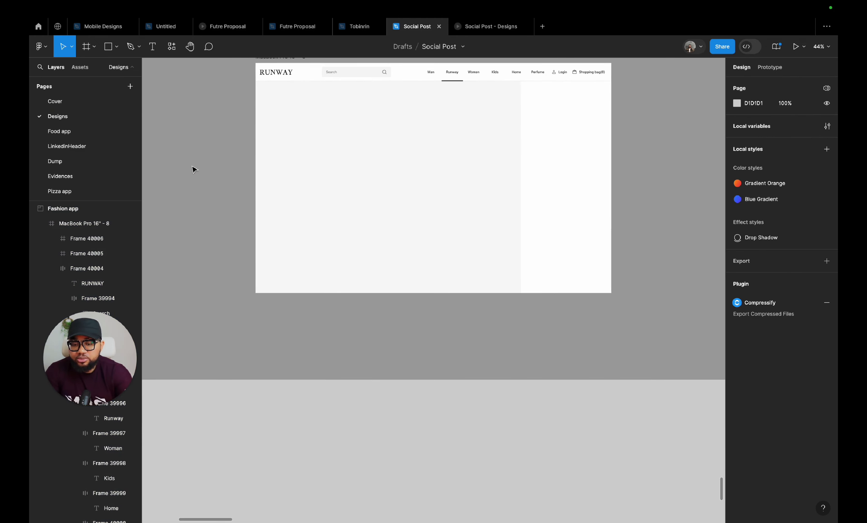
- Add the text "LOOK 22" on the empty canvas below the original design's look buttons
{"action": "scroll", "coordinate": [194, 169], "scroll_direction": "down", "scroll_amount": 3}
{"action": "scroll", "coordinate": [194, 169], "scroll_direction": "up", "scroll_amount": 5}
{"action": "scroll", "coordinate": [333, 271], "scroll_direction": "up", "scroll_amount": 3}
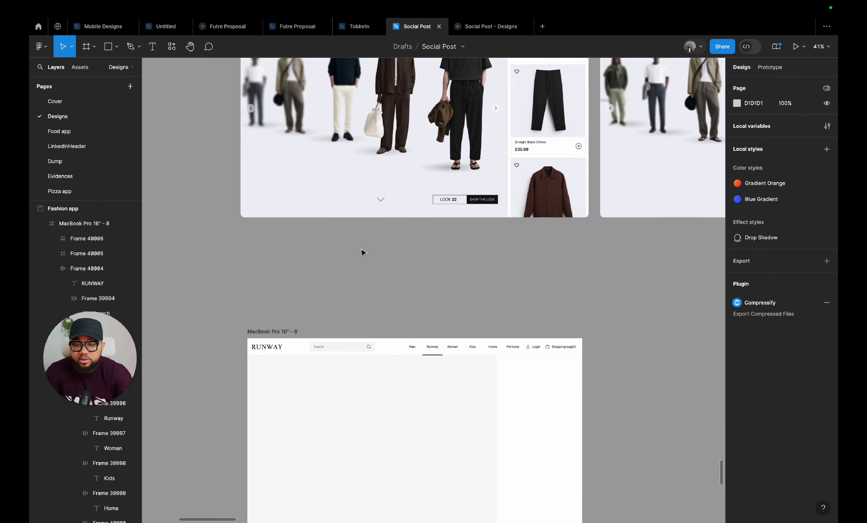
{"action": "scroll", "coordinate": [377, 201], "scroll_direction": "up", "scroll_amount": 2}
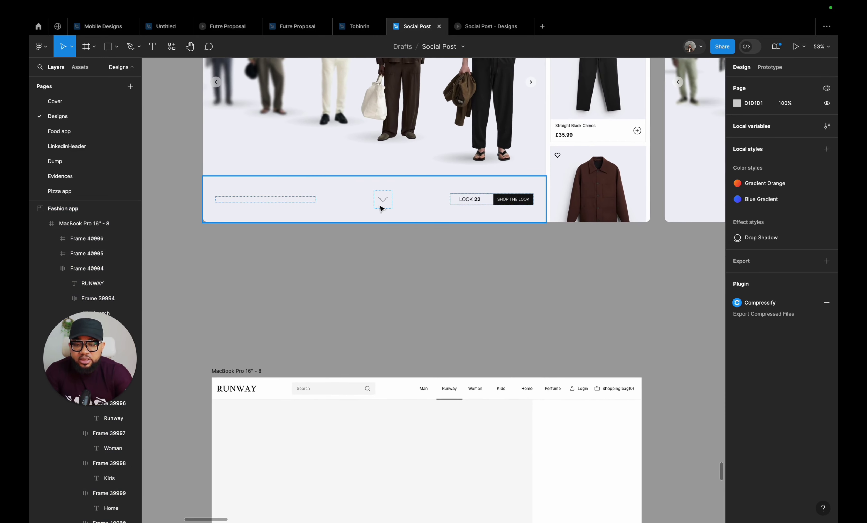
{"action": "scroll", "coordinate": [486, 203], "scroll_direction": "up", "scroll_amount": 4}
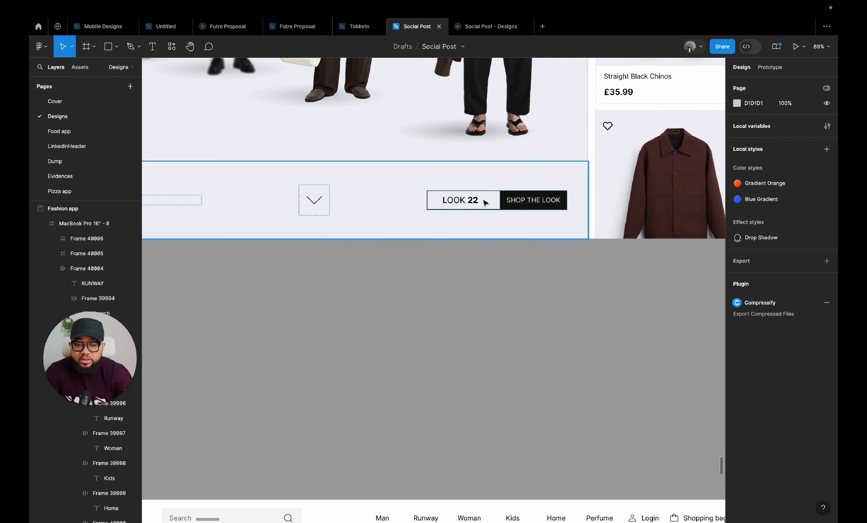
{"action": "left_click", "coordinate": [152, 46]}
{"action": "left_click", "coordinate": [435, 343]}
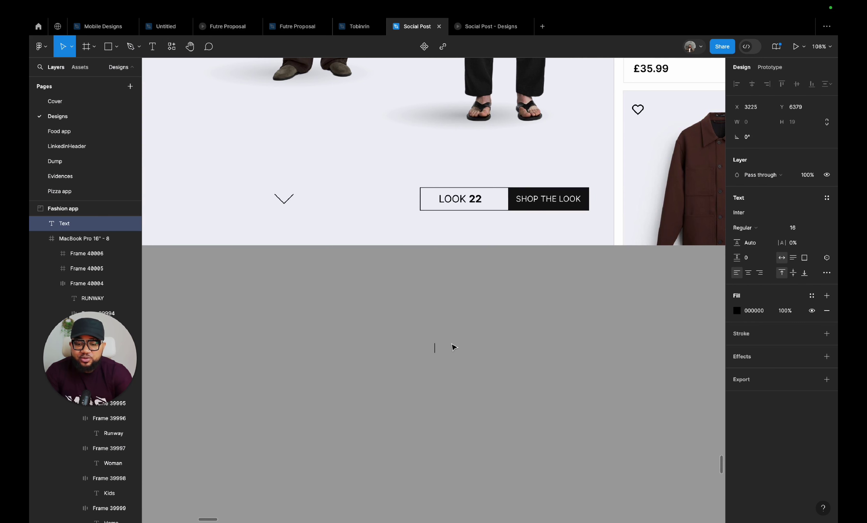
{"action": "type", "text": "L"}
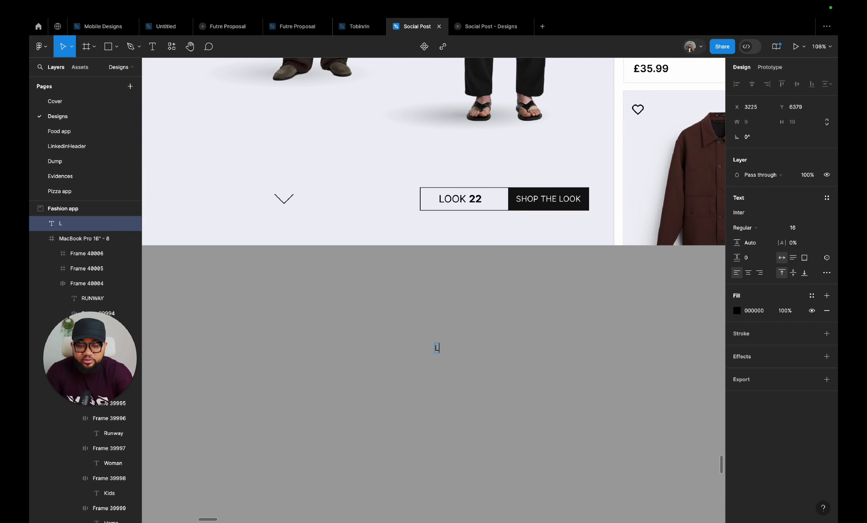
{"action": "type", "text": "ooOOK"}
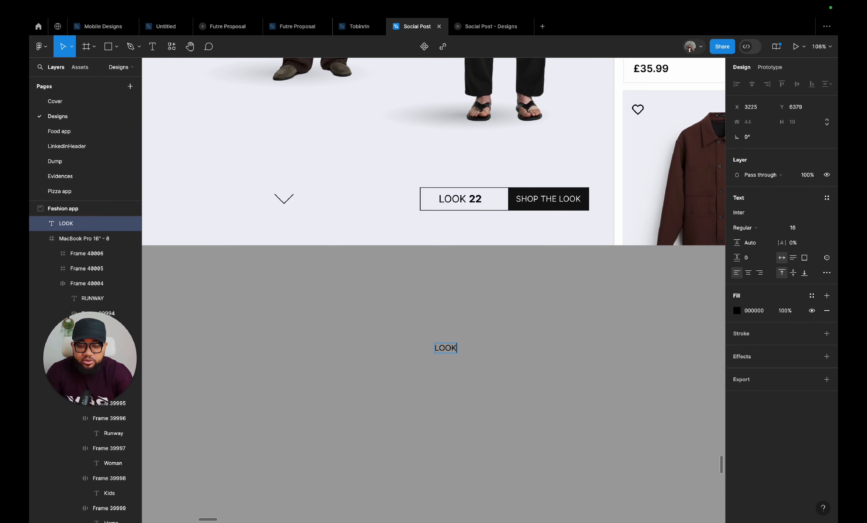
{"action": "type", "text": " 22"}
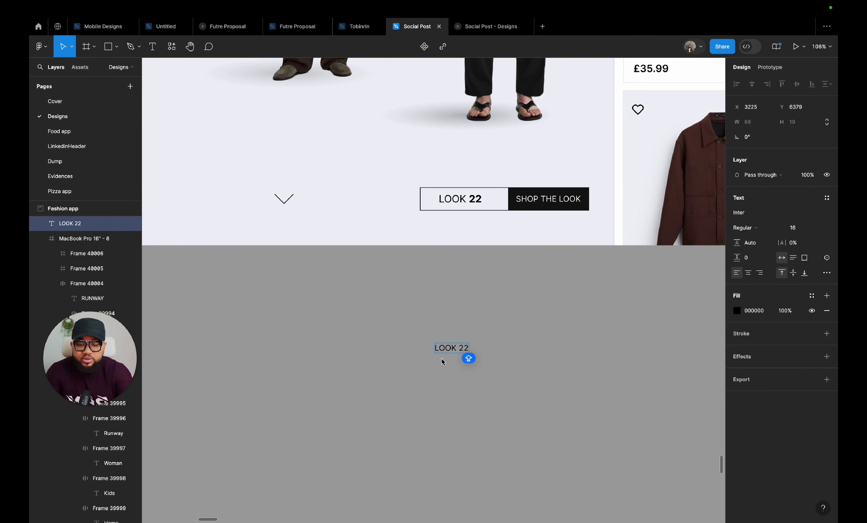
- Make only the "22" in the new LOOK 22 text Bold and shift the text slightly
{"action": "double_click", "coordinate": [460, 349]}
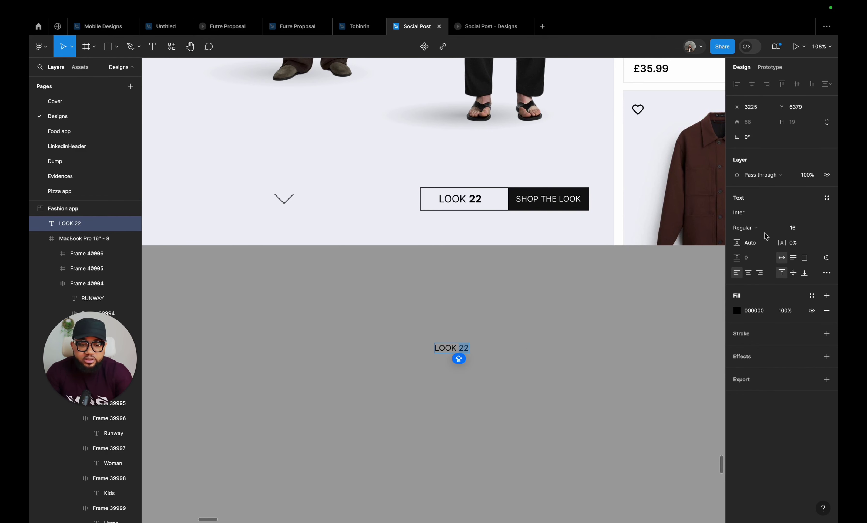
{"action": "left_click", "coordinate": [758, 228]}
{"action": "left_click", "coordinate": [757, 261]}
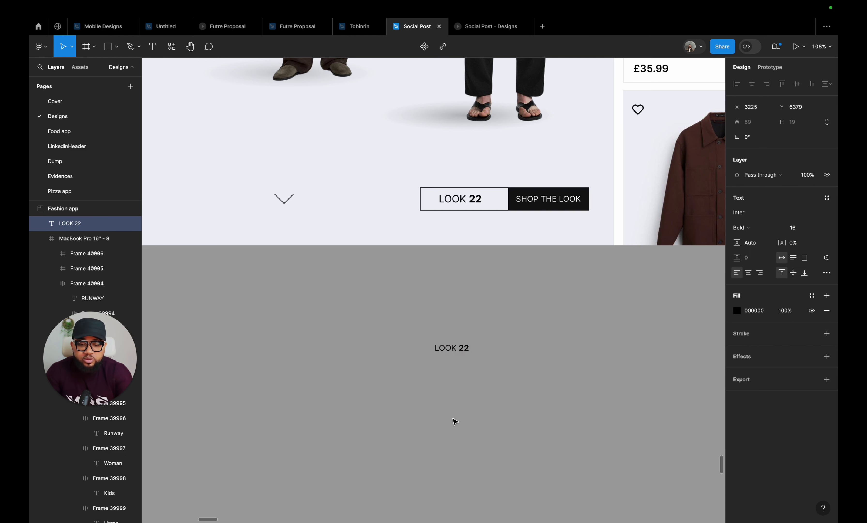
{"action": "key", "text": "Escape"}
{"action": "left_click_drag", "start_coordinate": [447, 353], "coordinate": [438, 351]}
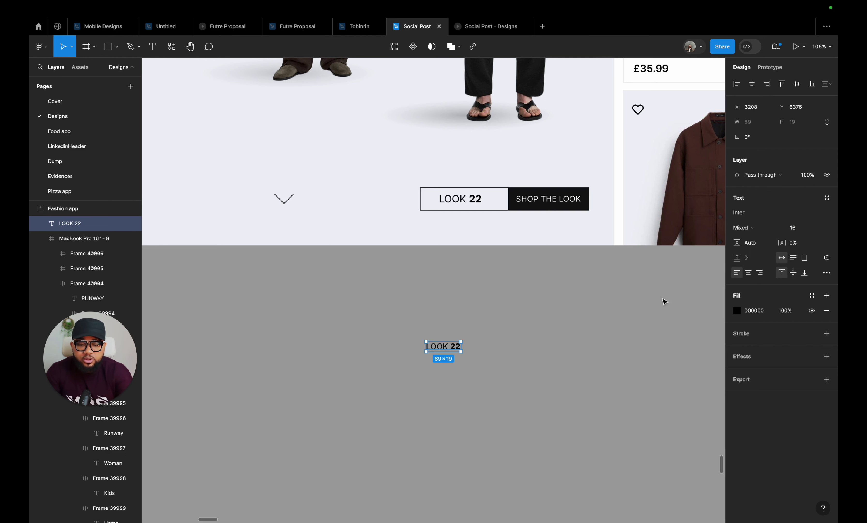
- Set the LOOK 22 text size to 20 and wrap the text in an auto layout frame
{"action": "left_click", "coordinate": [818, 227]}
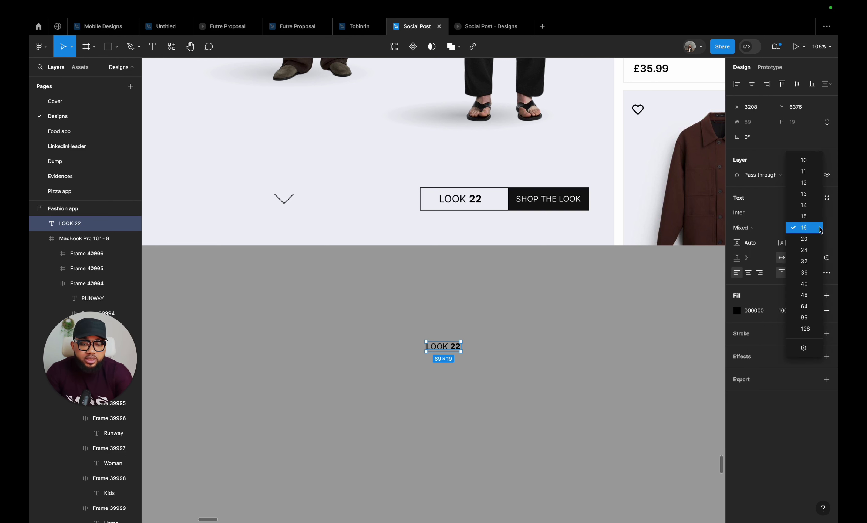
{"action": "left_click", "coordinate": [811, 250]}
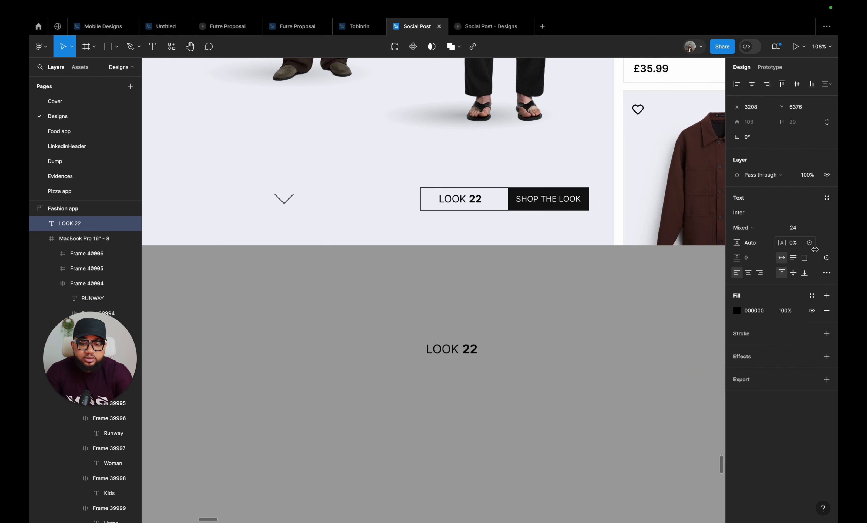
{"action": "left_click", "coordinate": [819, 228]}
{"action": "left_click", "coordinate": [807, 216]}
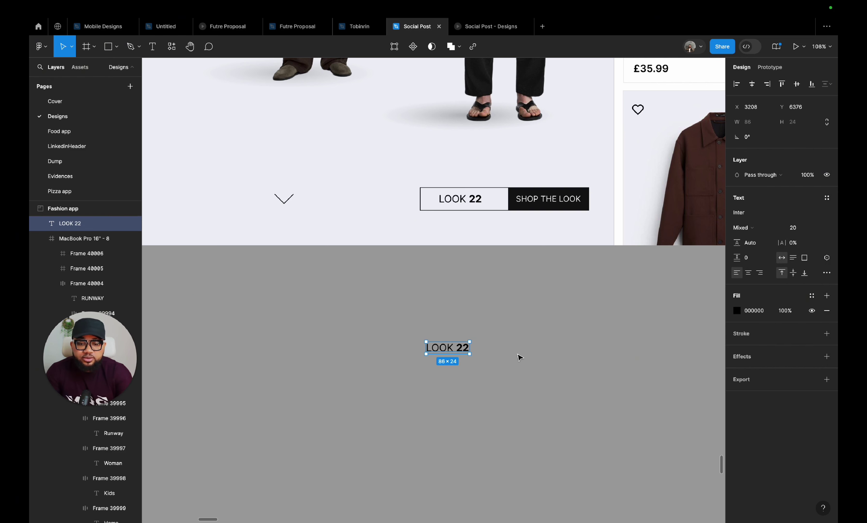
{"action": "key", "text": "shift+a"}
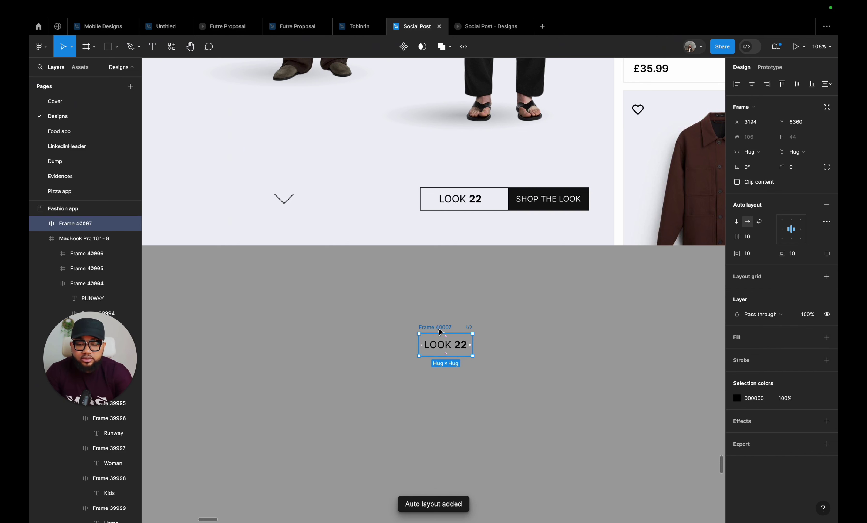
- Duplicate the LOOK 22 frame beside the original and change the copy's text to "SHOP THE LOOK"
{"action": "key", "text": "ctrl+d"}
{"action": "double_click", "coordinate": [510, 346]}
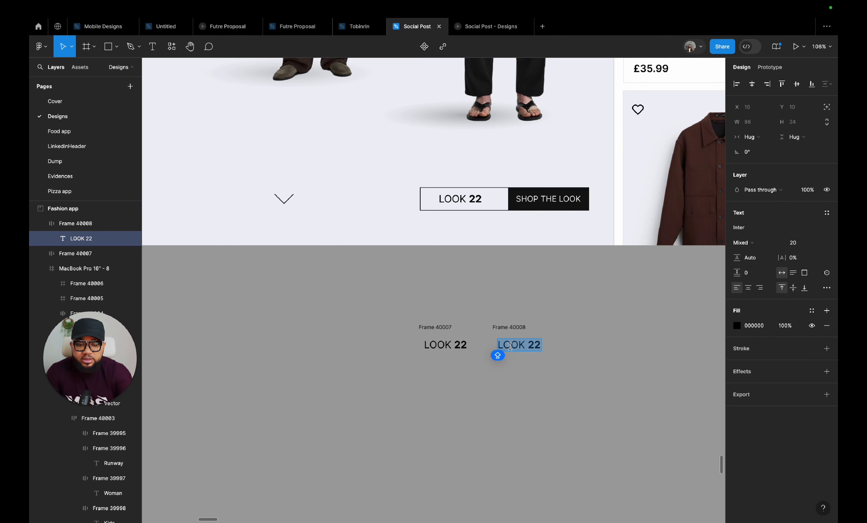
{"action": "type", "text": "SHOP THE "}
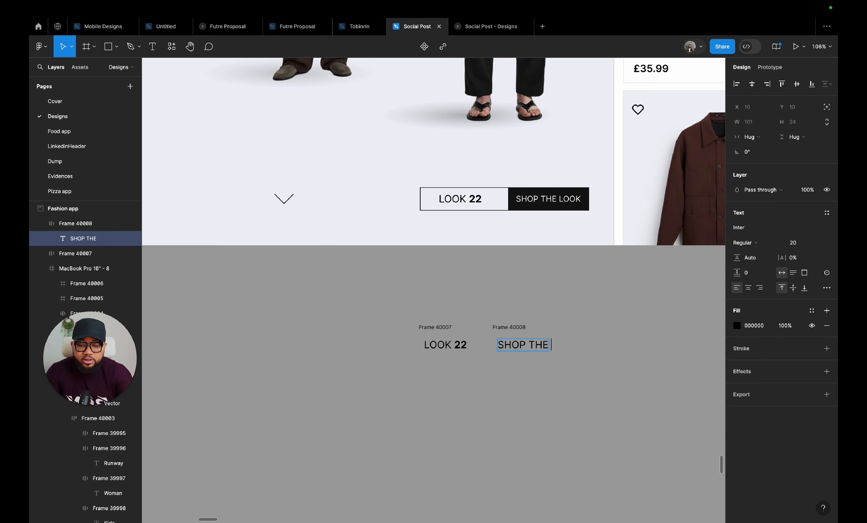
{"action": "type", "text": "LOO"}
{"action": "key", "text": "Escape"}
{"action": "key", "text": "Escape"}
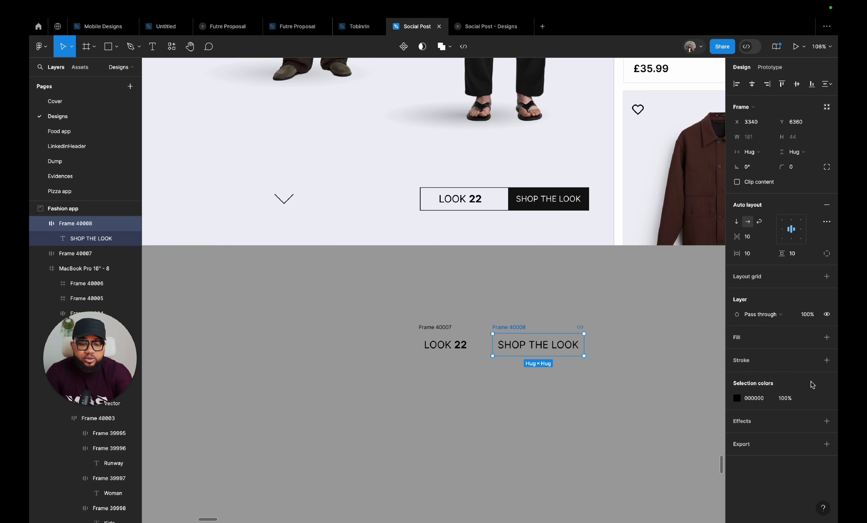
- Fill the SHOP THE LOOK frame with the library colour Black
{"action": "left_click", "coordinate": [813, 338]}
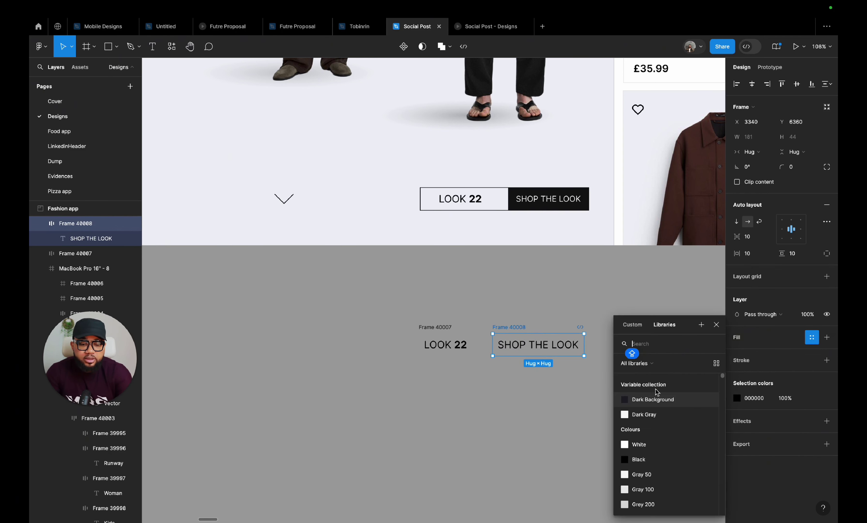
{"action": "left_click", "coordinate": [639, 459]}
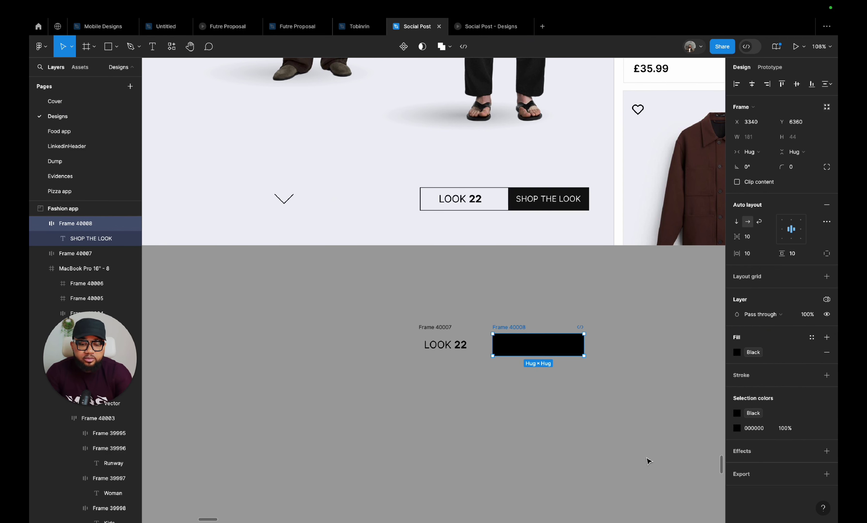
- Change the SHOP THE LOOK text colour to the library colour White
{"action": "left_click", "coordinate": [812, 428]}
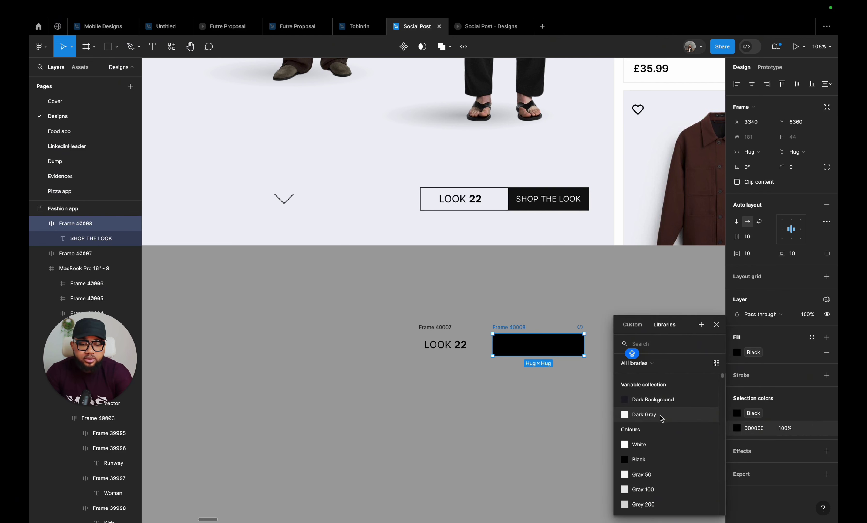
{"action": "left_click", "coordinate": [649, 444]}
{"action": "left_click", "coordinate": [505, 393]}
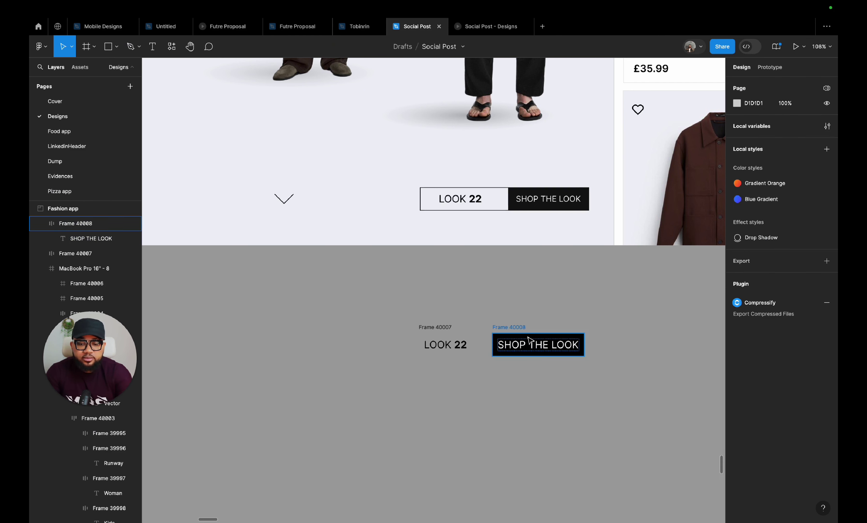
- Move the SHOP THE LOOK frame closer to LOOK 22 and wrap both frames in one horizontal auto layout
{"action": "left_click_drag", "start_coordinate": [522, 331], "coordinate": [509, 331]}
{"action": "left_click_drag", "start_coordinate": [394, 311], "coordinate": [641, 411]}
{"action": "key", "text": "shift+a"}
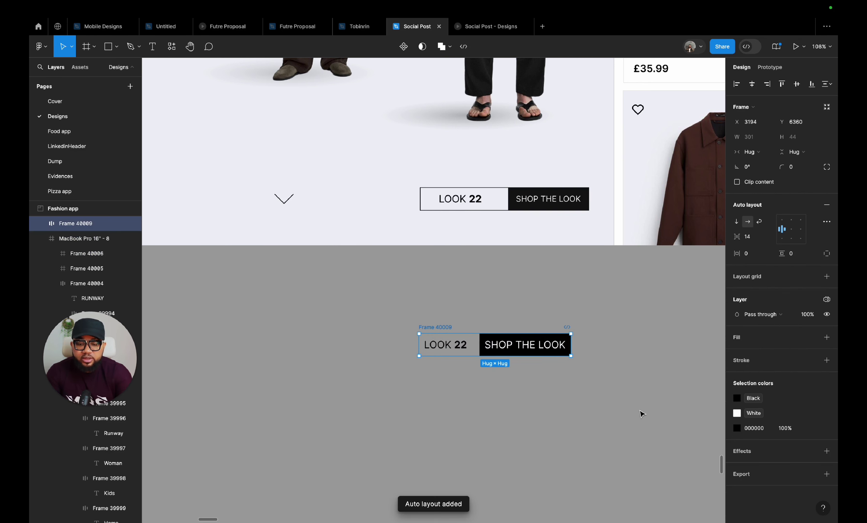
- Add an inside stroke of 1 to the combined button frame in the library colour Black
{"action": "left_click", "coordinate": [777, 364]}
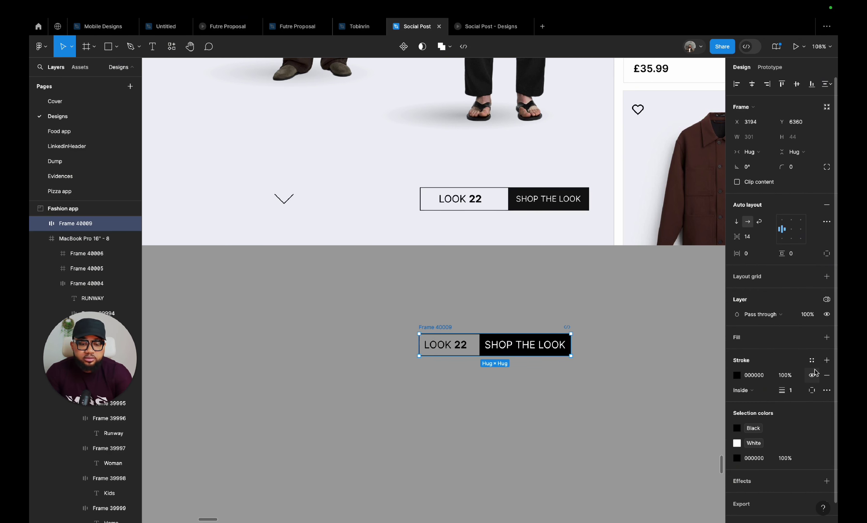
{"action": "left_click", "coordinate": [812, 360]}
{"action": "left_click", "coordinate": [646, 465]}
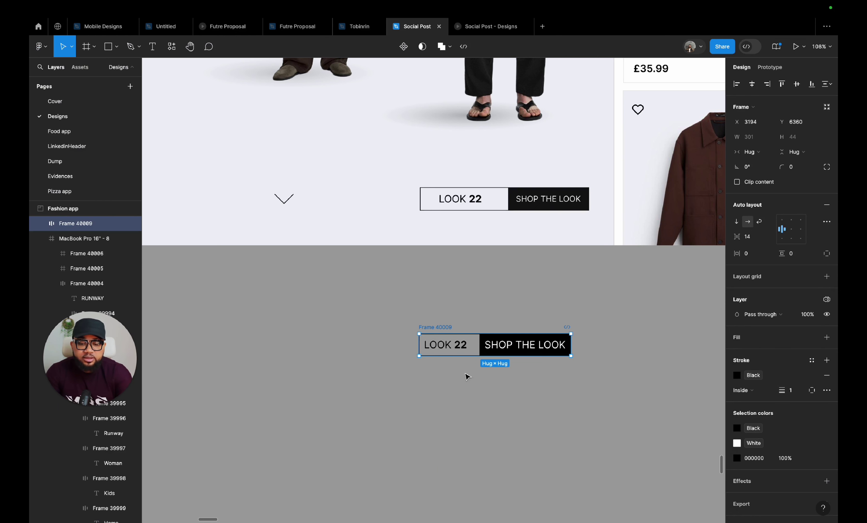
- Increase the combined button frame's height to about 59 and set both inner frames' height to Fill
{"action": "left_click_drag", "start_coordinate": [455, 333], "coordinate": [455, 326]}
{"action": "double_click", "coordinate": [488, 342]}
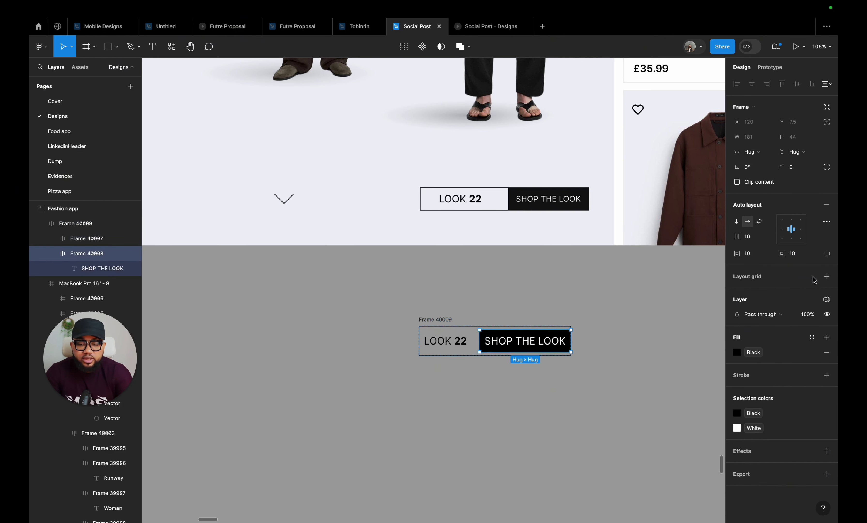
{"action": "left_click", "coordinate": [796, 152]}
{"action": "left_click", "coordinate": [789, 162]}
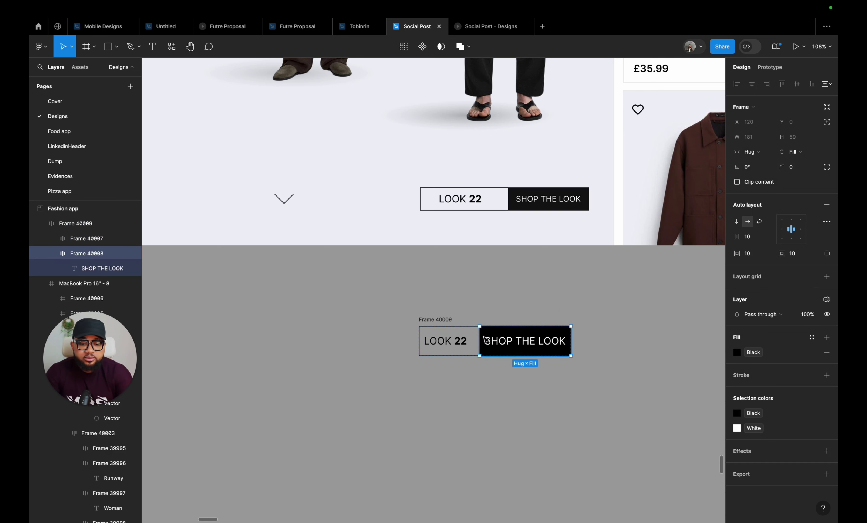
{"action": "left_click", "coordinate": [470, 343]}
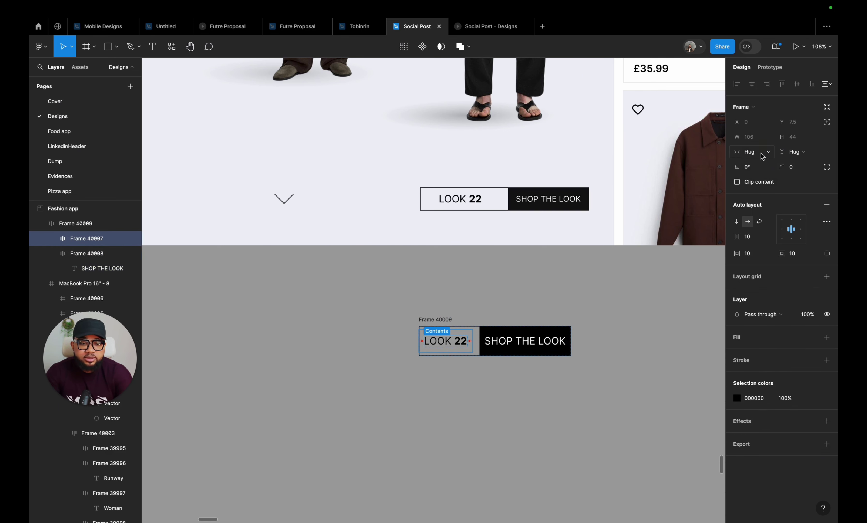
{"action": "left_click", "coordinate": [805, 154]}
{"action": "left_click", "coordinate": [793, 164]}
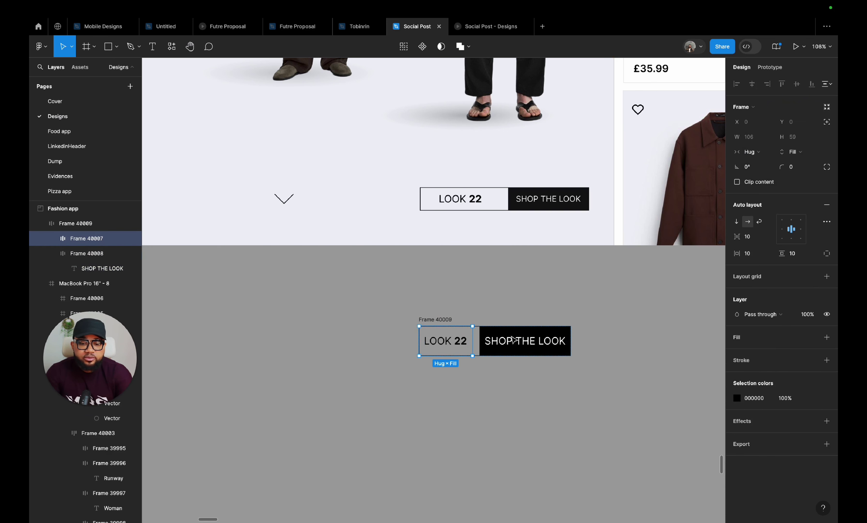
{"action": "left_click", "coordinate": [465, 386]}
- Set the combined button frame's spacing between items to 0
{"action": "left_click", "coordinate": [481, 341]}
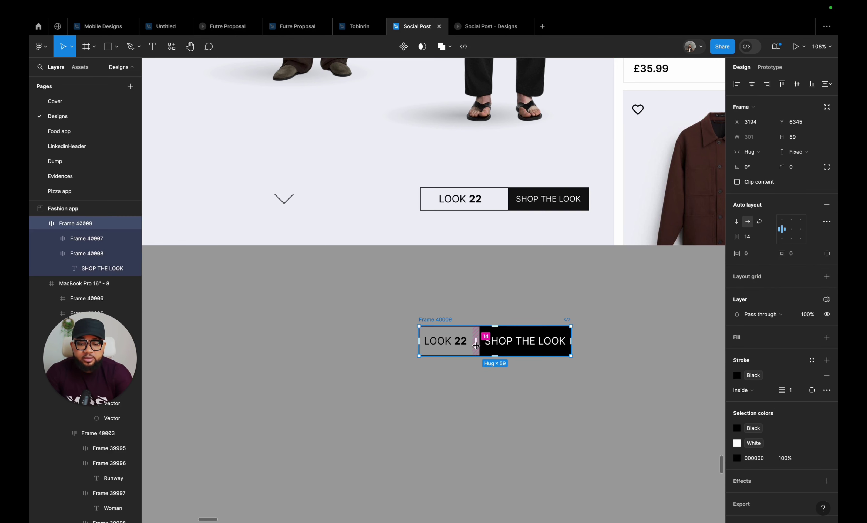
{"action": "left_click", "coordinate": [755, 238]}
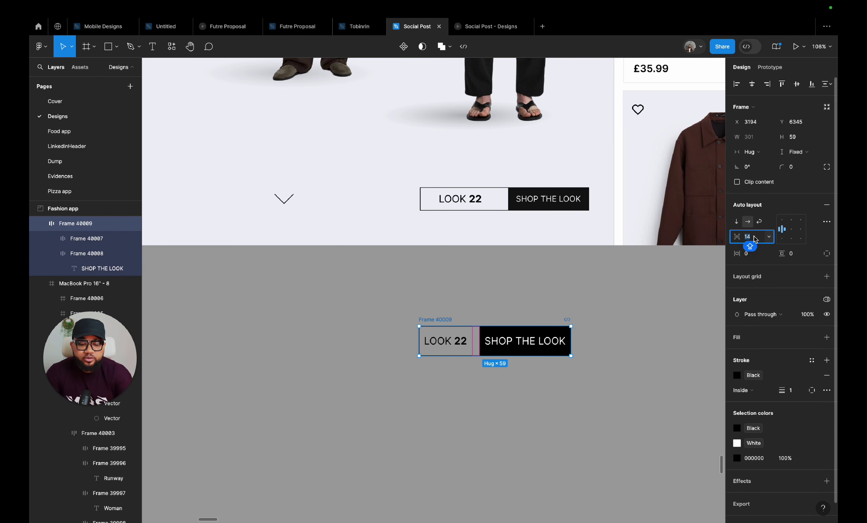
{"action": "type", "text": "0"}
{"action": "key", "text": "Return"}
- Set the LOOK 22 frame's width to Fill
{"action": "left_click", "coordinate": [442, 361]}
{"action": "left_click", "coordinate": [448, 354]}
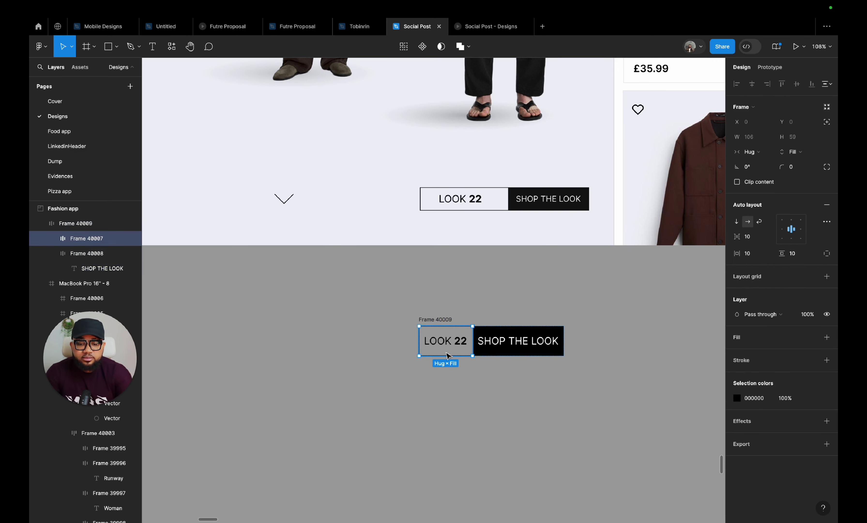
{"action": "left_click", "coordinate": [749, 153]}
{"action": "left_click", "coordinate": [754, 161]}
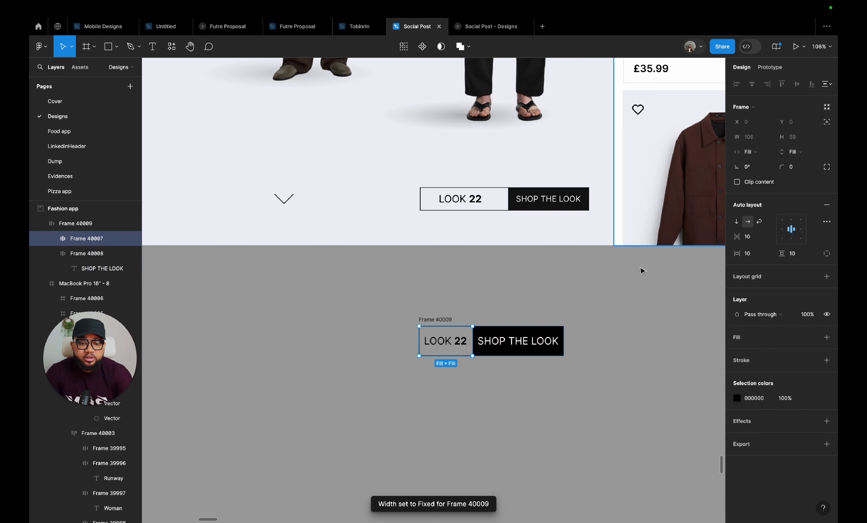
{"action": "left_click", "coordinate": [489, 446]}
- Set the SHOP THE LOOK frame's horizontal padding to 20
{"action": "left_click", "coordinate": [500, 343]}
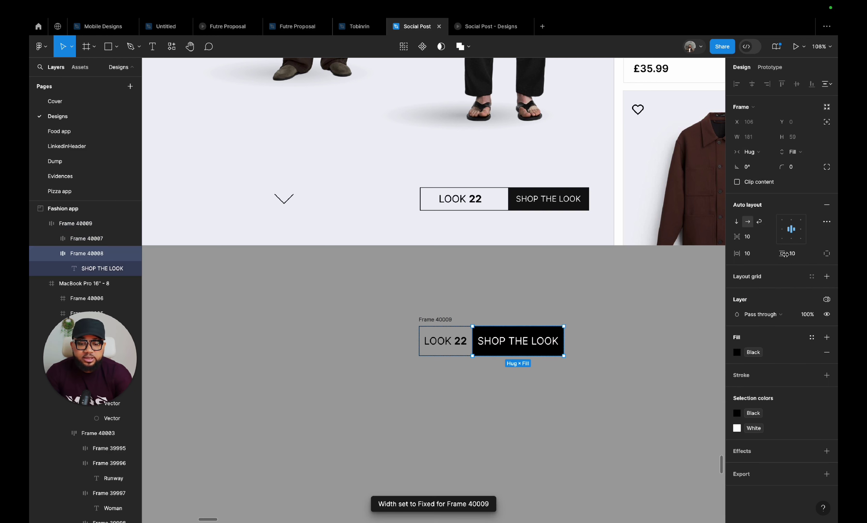
{"action": "left_click", "coordinate": [753, 256]}
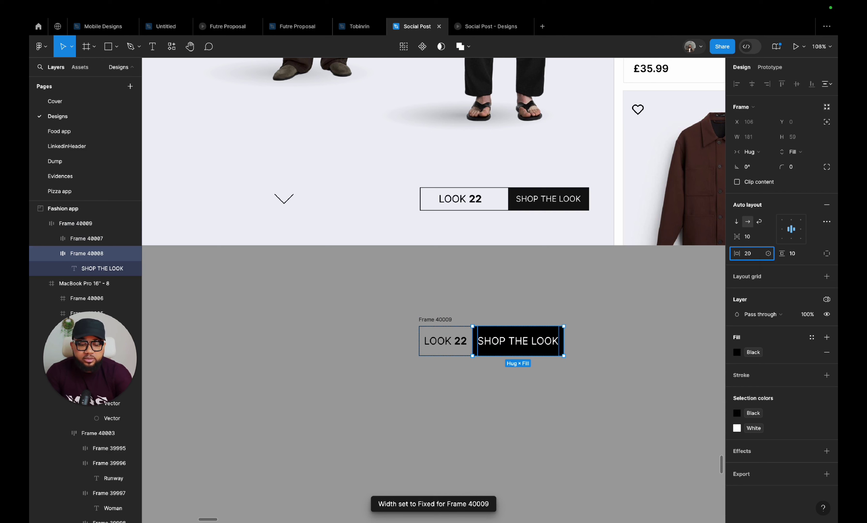
{"action": "type", "text": "20"}
{"action": "key", "text": "Return"}
- Widen the combined button frame to about 406
{"action": "left_click", "coordinate": [441, 391]}
{"action": "left_click", "coordinate": [485, 327]}
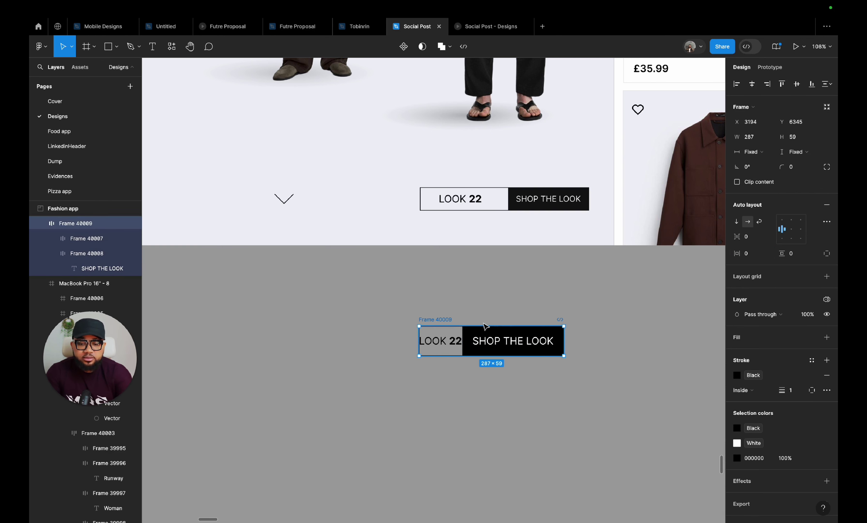
{"action": "left_click_drag", "start_coordinate": [562, 342], "coordinate": [624, 342]}
{"action": "left_click", "coordinate": [480, 380]}
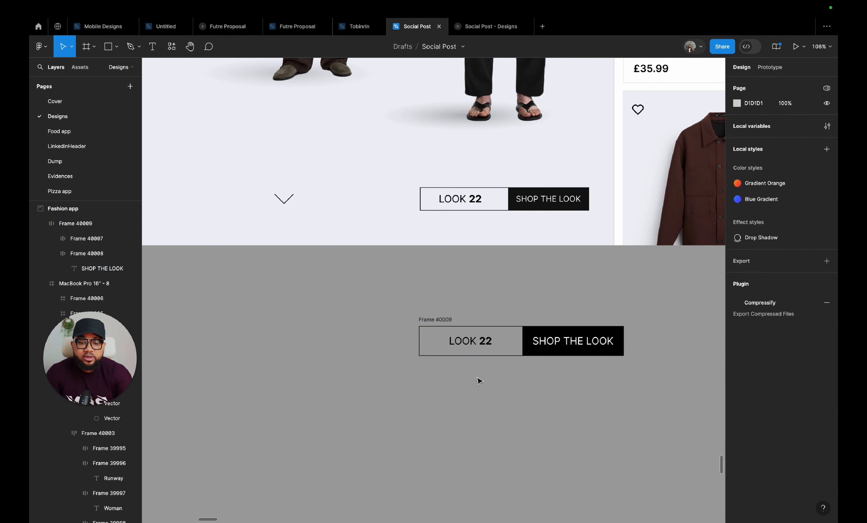
- Rename the combined button frame as CTA
{"action": "left_click", "coordinate": [443, 322]}
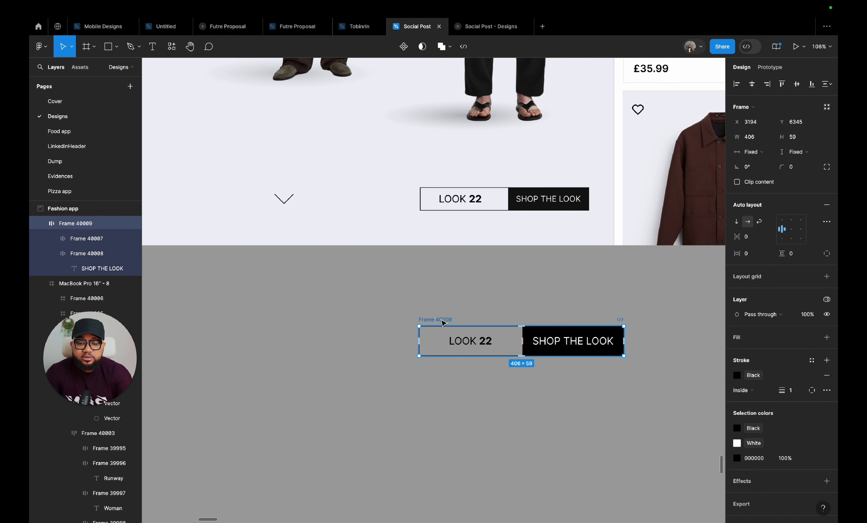
{"action": "double_click", "coordinate": [441, 320]}
{"action": "type", "text": "b"}
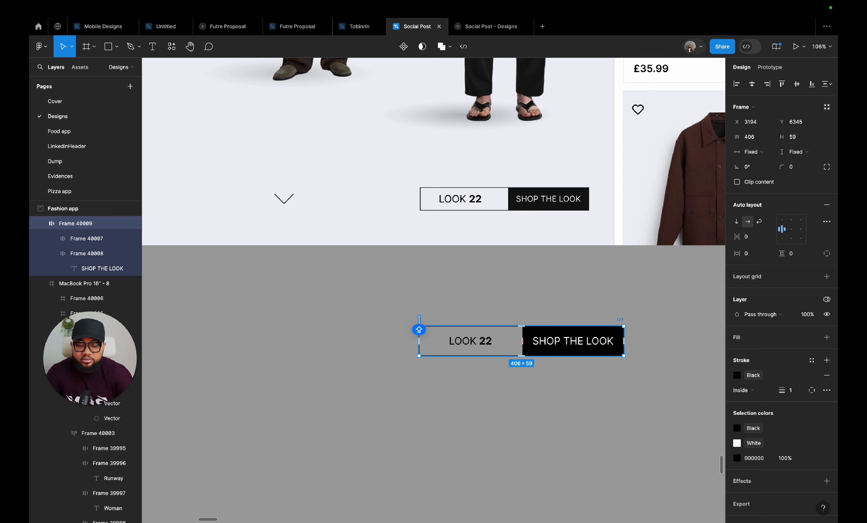
{"action": "type", "text": "CTA"}
{"action": "key", "text": "Return"}
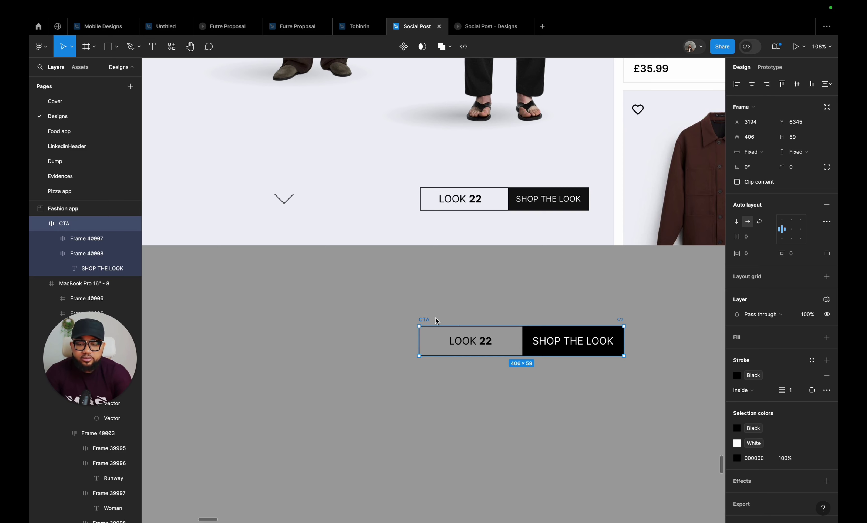
- Move the CTA button into the lower-right corner of the grey hero area in the MacBook Pro 16" frame
{"action": "left_click_drag", "start_coordinate": [431, 328], "coordinate": [407, 419]}
{"action": "scroll", "coordinate": [435, 348], "scroll_direction": "down", "scroll_amount": 5}
{"action": "scroll", "coordinate": [436, 347], "scroll_direction": "down", "scroll_amount": 5}
{"action": "left_click", "coordinate": [349, 472]}
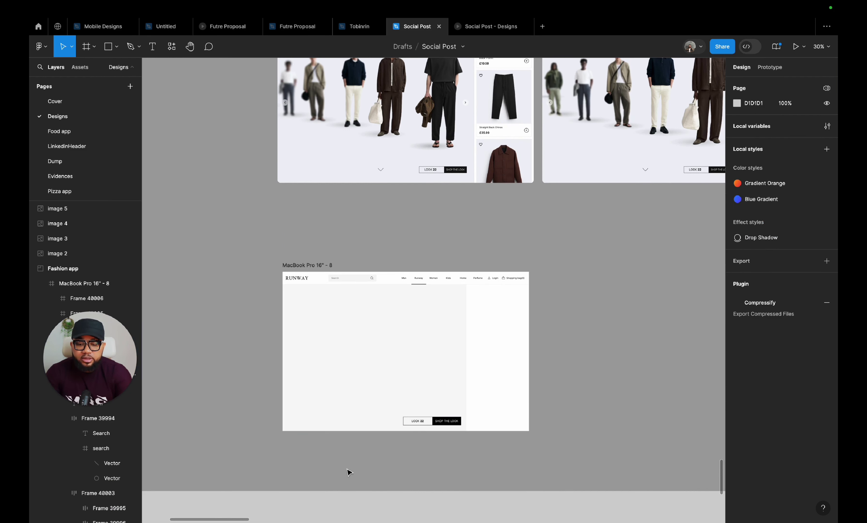
- Insert the chevrons-down icon with the Feather Icons plugin
{"action": "scroll", "coordinate": [343, 405], "scroll_direction": "down", "scroll_amount": 3}
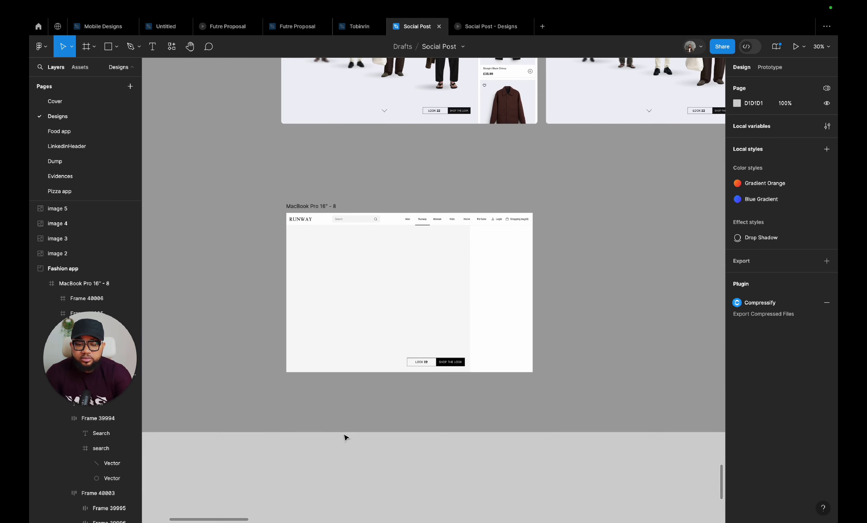
{"action": "scroll", "coordinate": [347, 423], "scroll_direction": "up", "scroll_amount": 2}
{"action": "scroll", "coordinate": [347, 406], "scroll_direction": "up", "scroll_amount": 3}
{"action": "right_click", "coordinate": [378, 378]}
{"action": "mouse_move", "coordinate": [409, 441]}
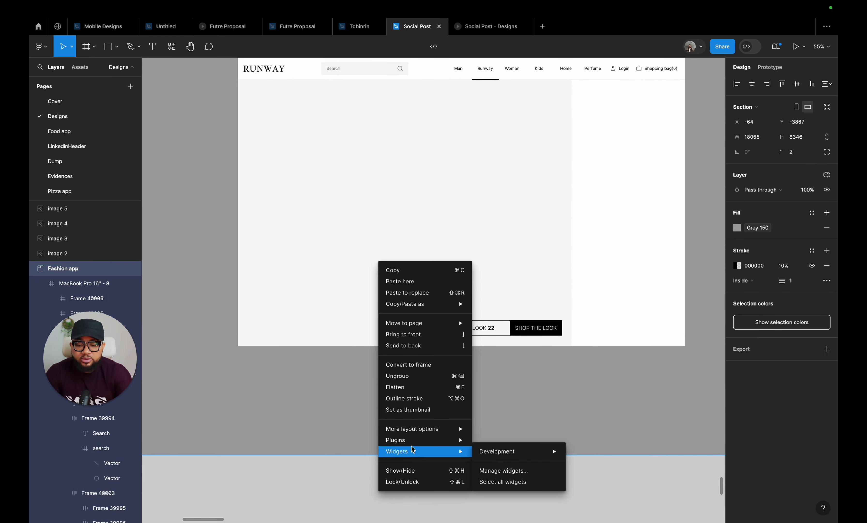
{"action": "left_click", "coordinate": [513, 309]}
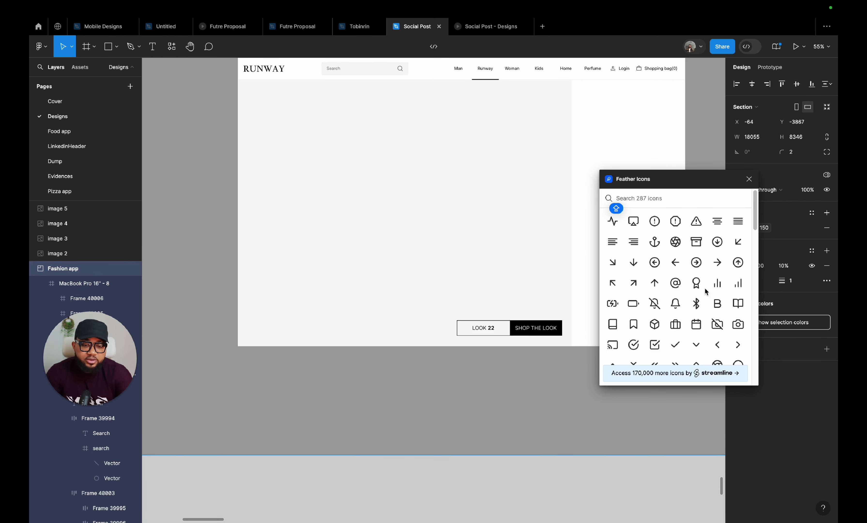
{"action": "scroll", "coordinate": [697, 311], "scroll_direction": "down", "scroll_amount": 2}
{"action": "left_click", "coordinate": [634, 326]}
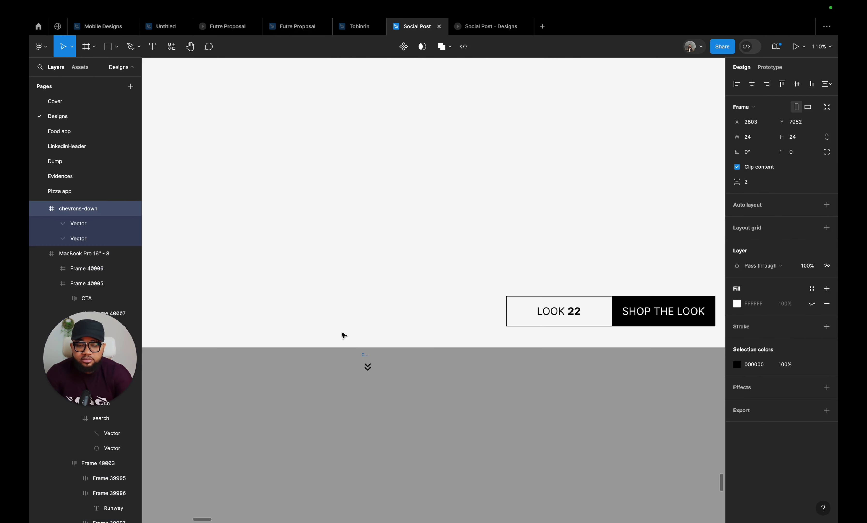
- Move the chevrons-down icon to the lower part of the hero area and centre it horizontally there
{"action": "left_click_drag", "start_coordinate": [363, 356], "coordinate": [333, 310]}
{"action": "scroll", "coordinate": [335, 308], "scroll_direction": "down", "scroll_amount": 5}
{"action": "scroll", "coordinate": [341, 307], "scroll_direction": "up", "scroll_amount": 3}
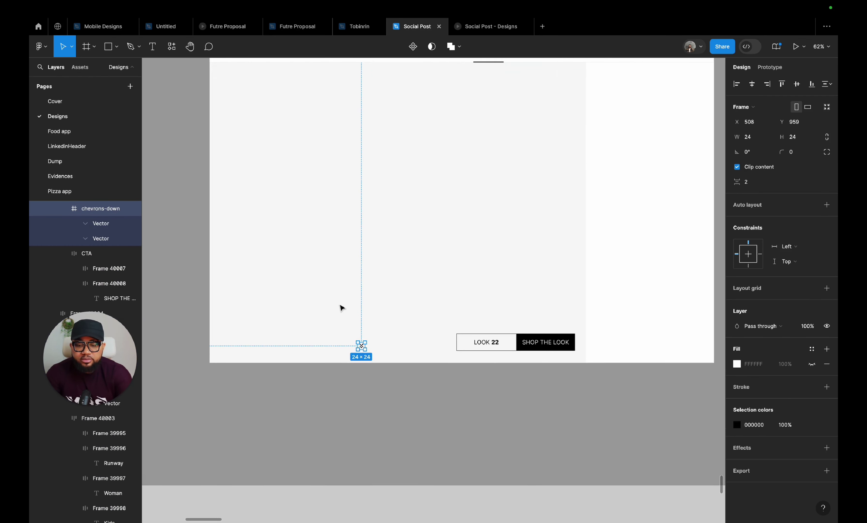
{"action": "mouse_move", "coordinate": [383, 376]}
{"action": "left_mouse_down"}
{"action": "mouse_move", "coordinate": [404, 367]}
{"action": "mouse_move", "coordinate": [400, 445]}
{"action": "mouse_move", "coordinate": [397, 348]}
{"action": "mouse_move", "coordinate": [395, 381]}
{"action": "left_mouse_up"}
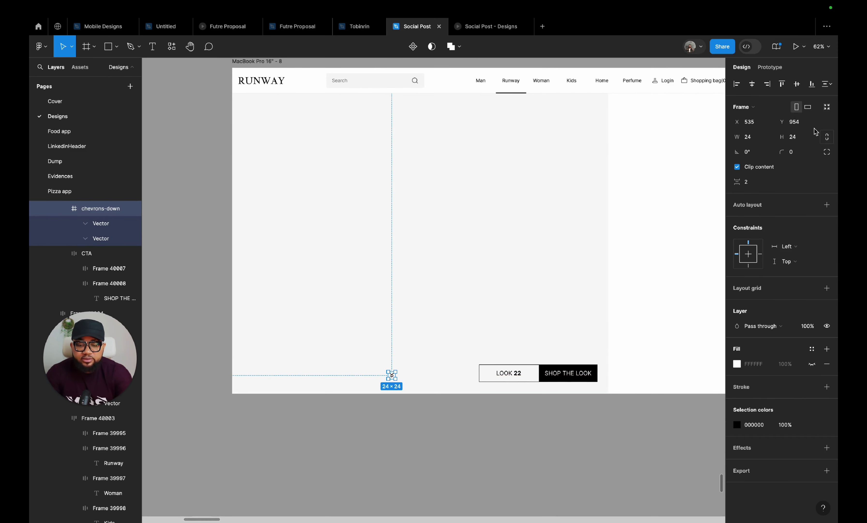
{"action": "left_click", "coordinate": [752, 84]}
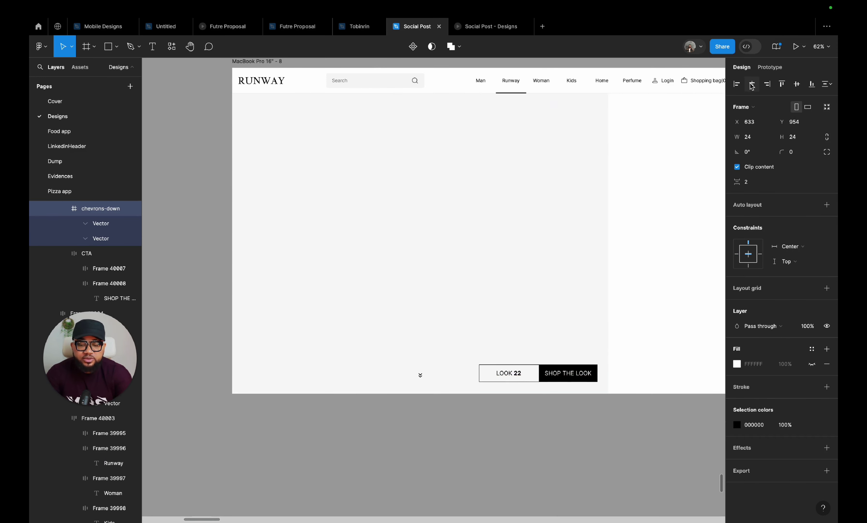
- Resize the chevrons-down icon to 40 × 40 and centre it horizontally in the hero area again
{"action": "scroll", "coordinate": [450, 391], "scroll_direction": "up", "scroll_amount": 5}
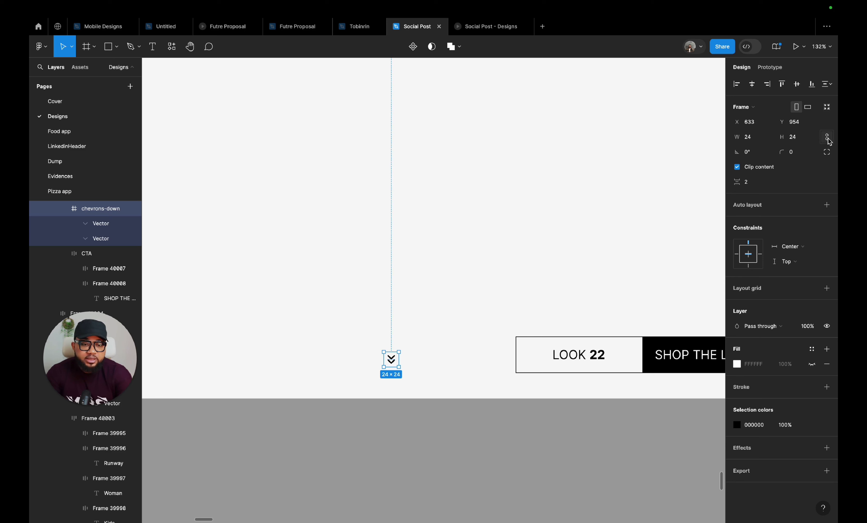
{"action": "left_click", "coordinate": [801, 141]}
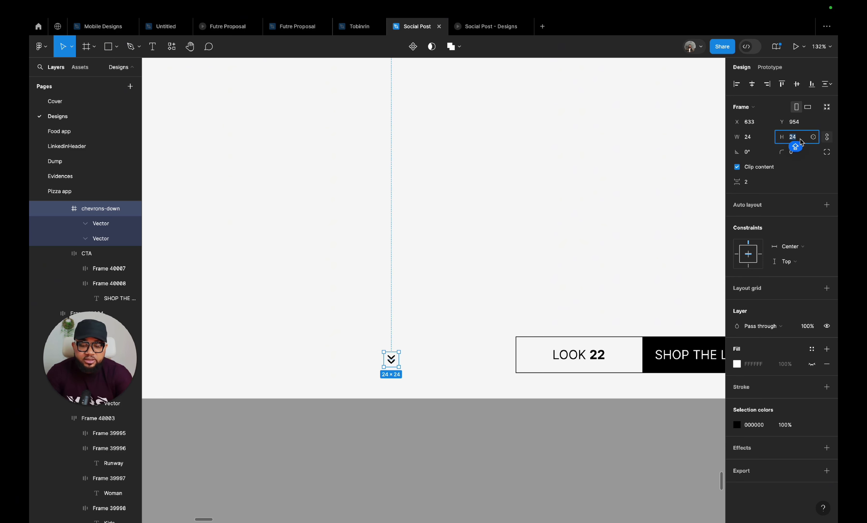
{"action": "type", "text": "40"}
{"action": "key", "text": "Return"}
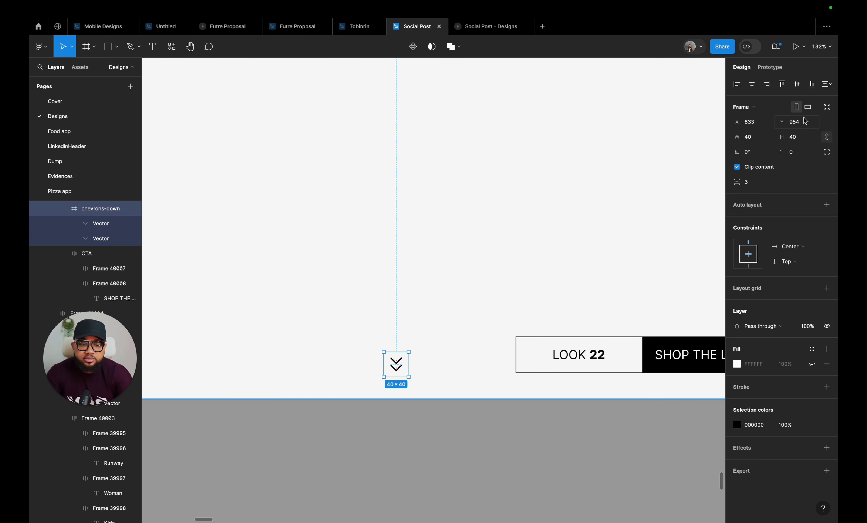
{"action": "left_click", "coordinate": [751, 85]}
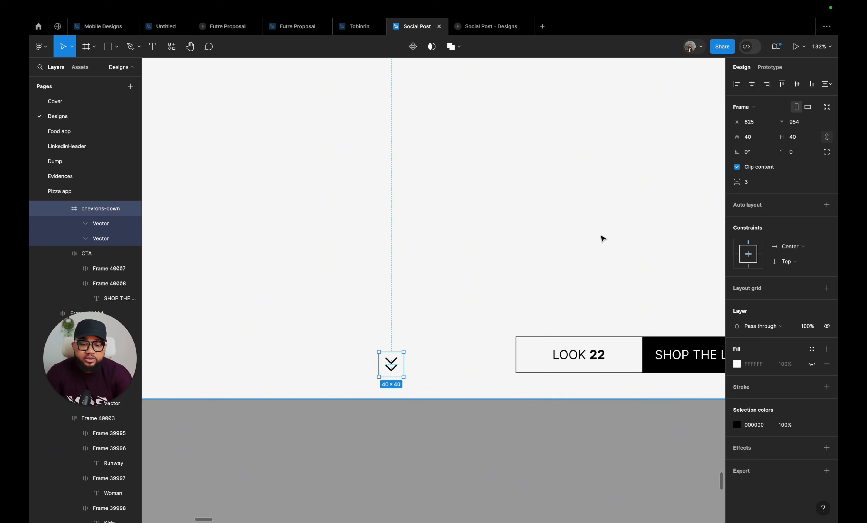
- Move the chevrons-down icon up to about Y 939, level with the CTA button
{"action": "scroll", "coordinate": [418, 362], "scroll_direction": "down", "scroll_amount": 5}
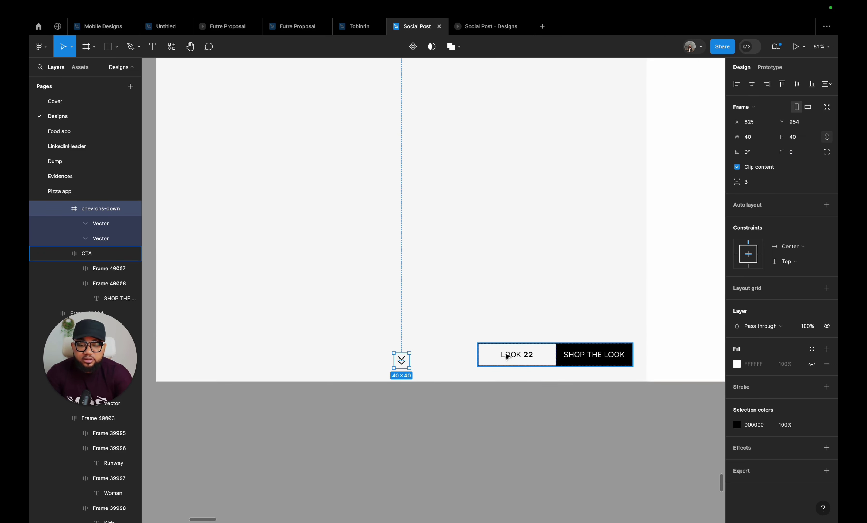
{"action": "left_click_drag", "start_coordinate": [404, 367], "coordinate": [404, 361]}
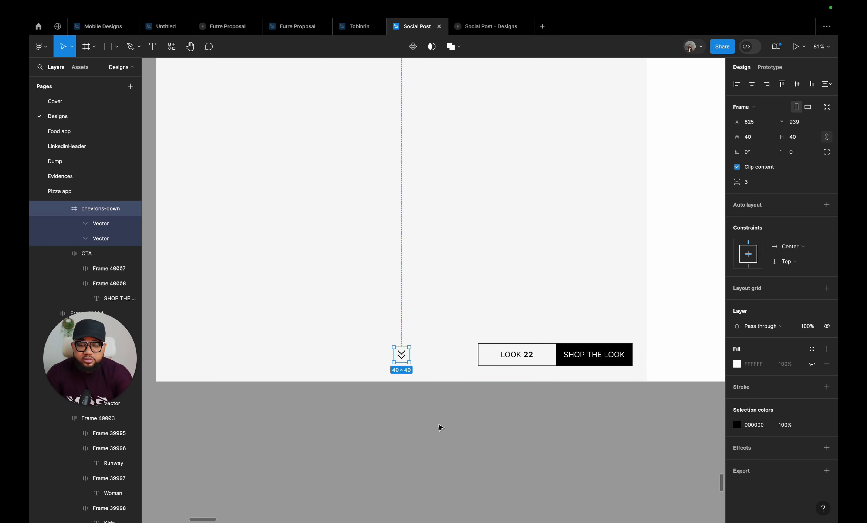
{"action": "left_click", "coordinate": [438, 427]}
{"action": "scroll", "coordinate": [437, 427], "scroll_direction": "down", "scroll_amount": 5}
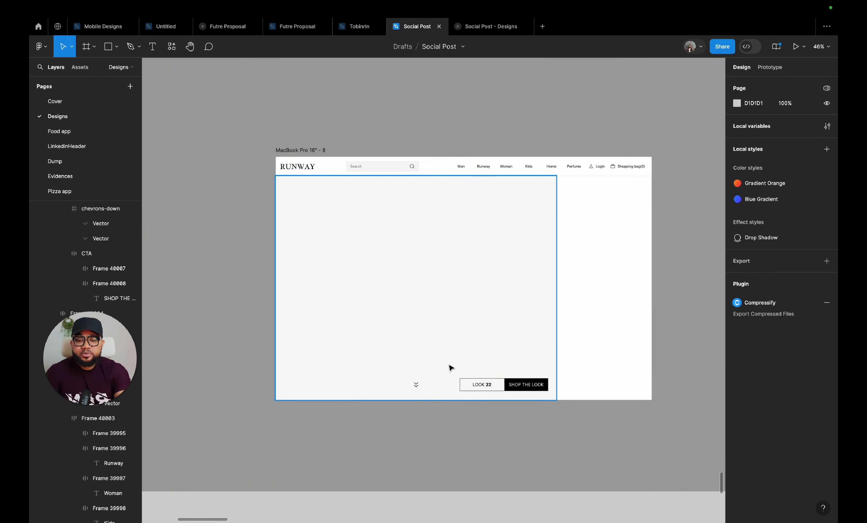
- Copy the "2024 Spring Collection" heading and description block from the reference design into the new hero area at X 38, Y 43
{"action": "scroll", "coordinate": [451, 367], "scroll_direction": "up", "scroll_amount": 10}
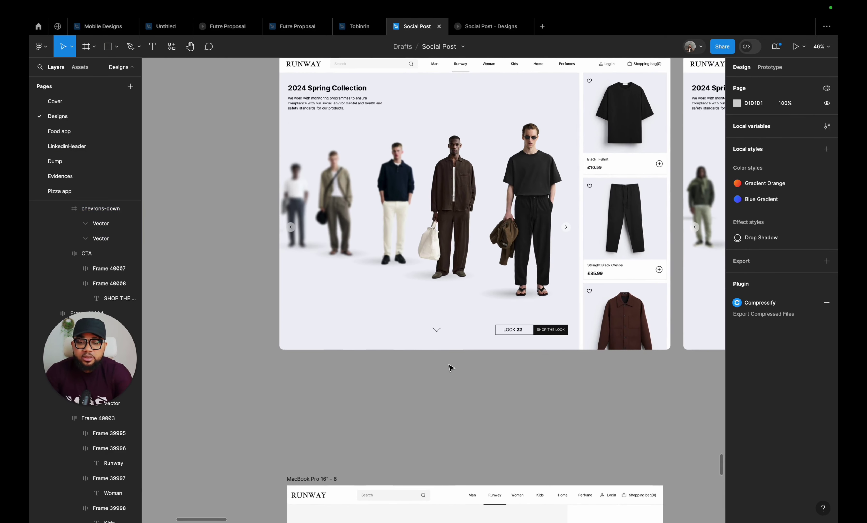
{"action": "left_click", "coordinate": [296, 97]}
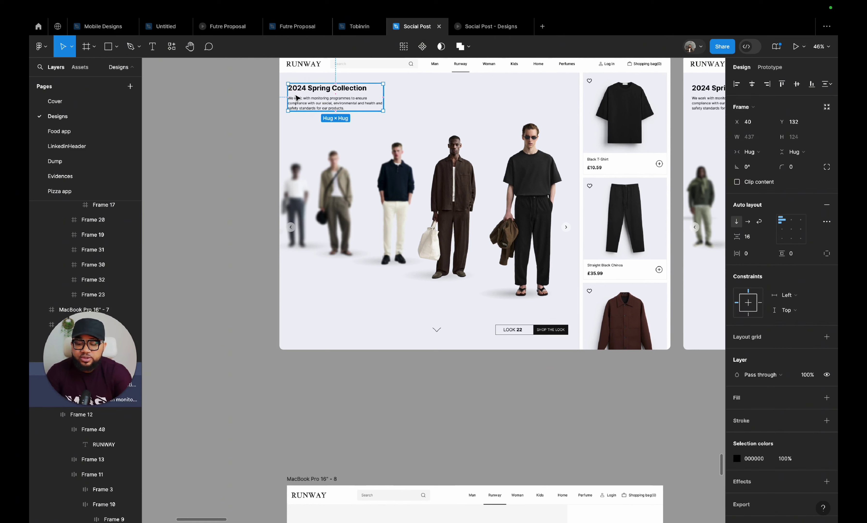
{"action": "left_click_drag", "start_coordinate": [305, 97], "coordinate": [313, 396]}
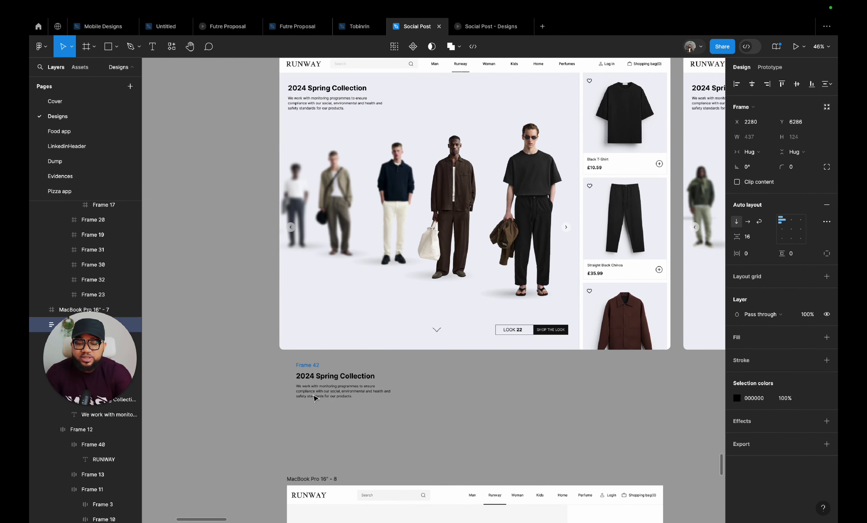
{"action": "scroll", "coordinate": [316, 406], "scroll_direction": "up", "scroll_amount": 8}
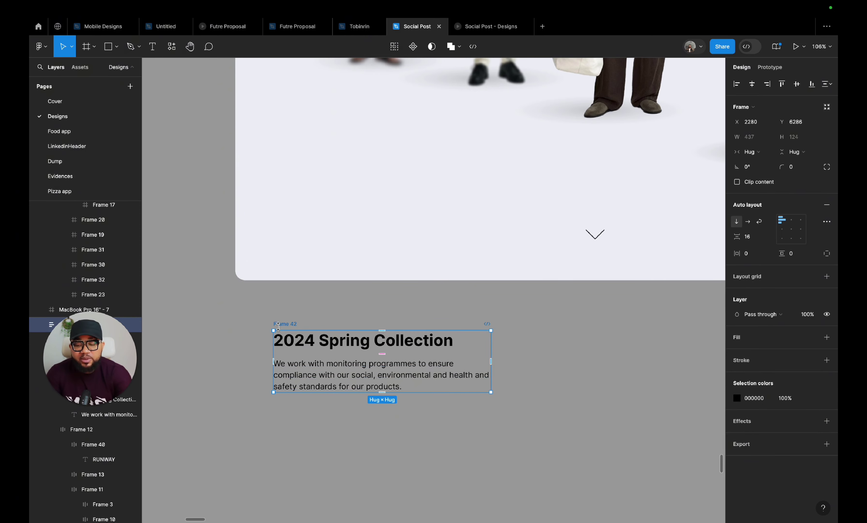
{"action": "mouse_move", "coordinate": [289, 326]}
{"action": "left_mouse_down"}
{"action": "mouse_move", "coordinate": [297, 354]}
{"action": "mouse_move", "coordinate": [305, 333]}
{"action": "left_mouse_up"}
{"action": "scroll", "coordinate": [296, 334], "scroll_direction": "down", "scroll_amount": 5}
{"action": "left_click_drag", "start_coordinate": [331, 362], "coordinate": [336, 373]}
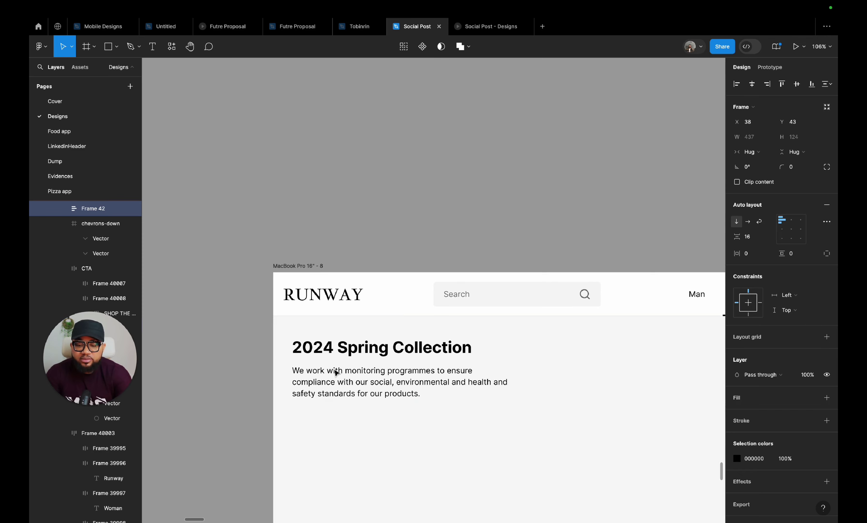
{"action": "scroll", "coordinate": [336, 373], "scroll_direction": "down", "scroll_amount": 5}
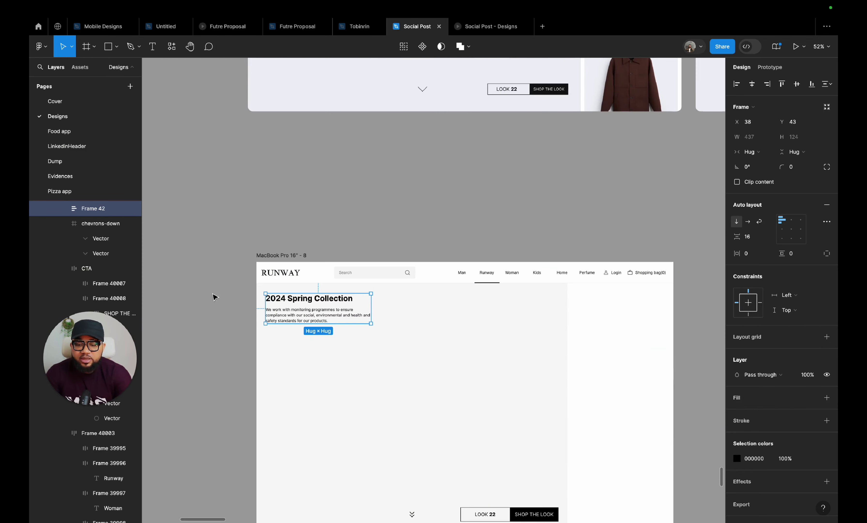
{"action": "left_click", "coordinate": [214, 297]}
- Compare the reference hero's model lineup with the new frame and examine the separate cut-out model images below the designs
{"action": "scroll", "coordinate": [219, 296], "scroll_direction": "down", "scroll_amount": 5}
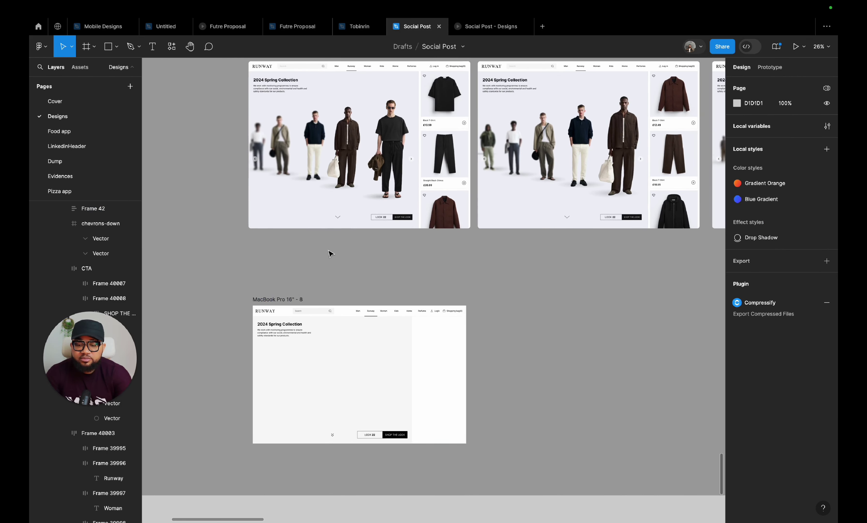
{"action": "scroll", "coordinate": [323, 194], "scroll_direction": "up", "scroll_amount": 3}
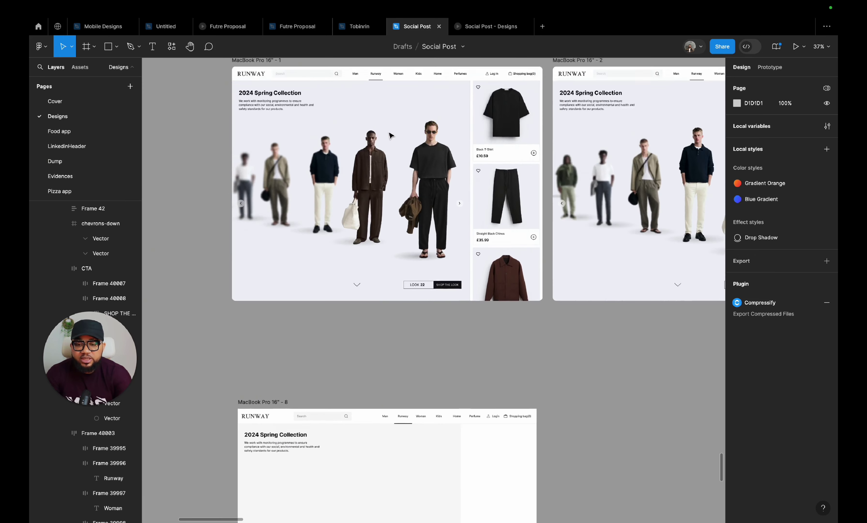
{"action": "scroll", "coordinate": [393, 138], "scroll_direction": "up", "scroll_amount": 3}
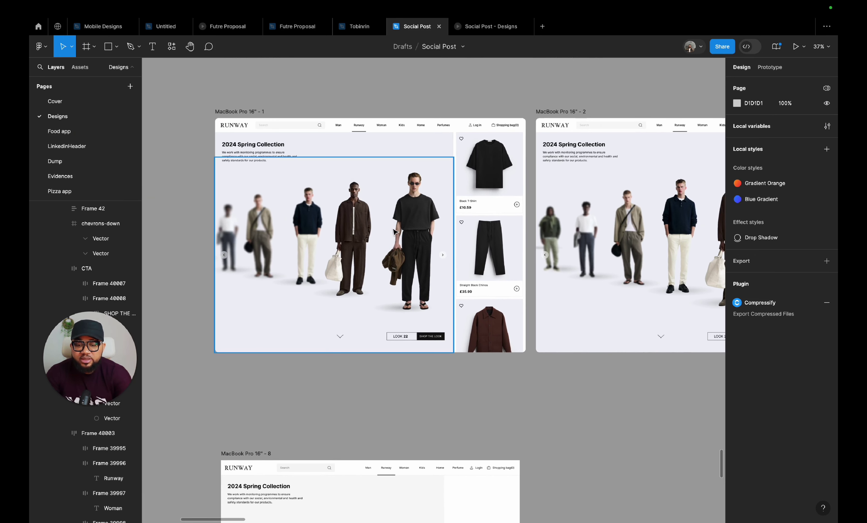
{"action": "scroll", "coordinate": [351, 222], "scroll_direction": "down", "scroll_amount": 3}
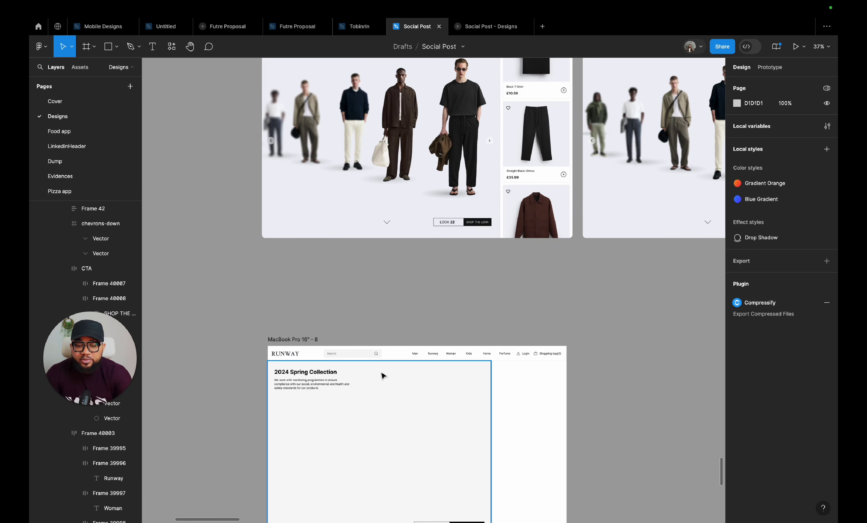
{"action": "scroll", "coordinate": [377, 170], "scroll_direction": "up", "scroll_amount": 2}
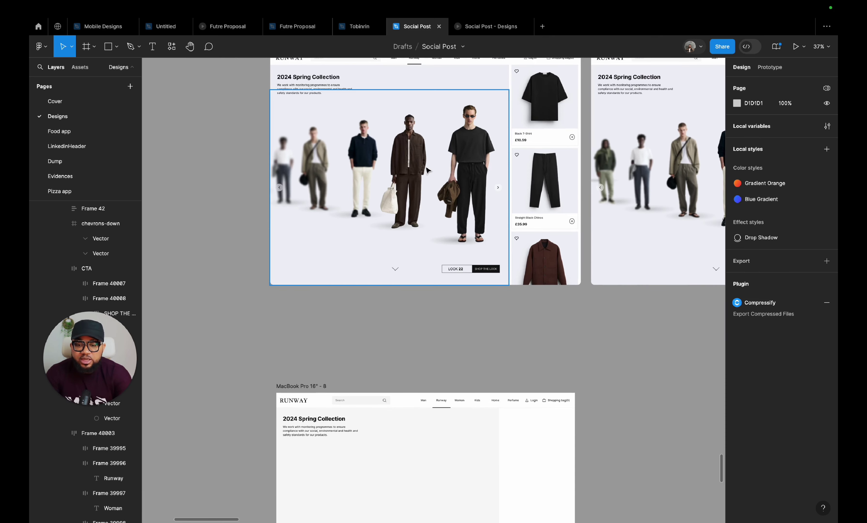
{"action": "scroll", "coordinate": [427, 170], "scroll_direction": "down", "scroll_amount": 10}
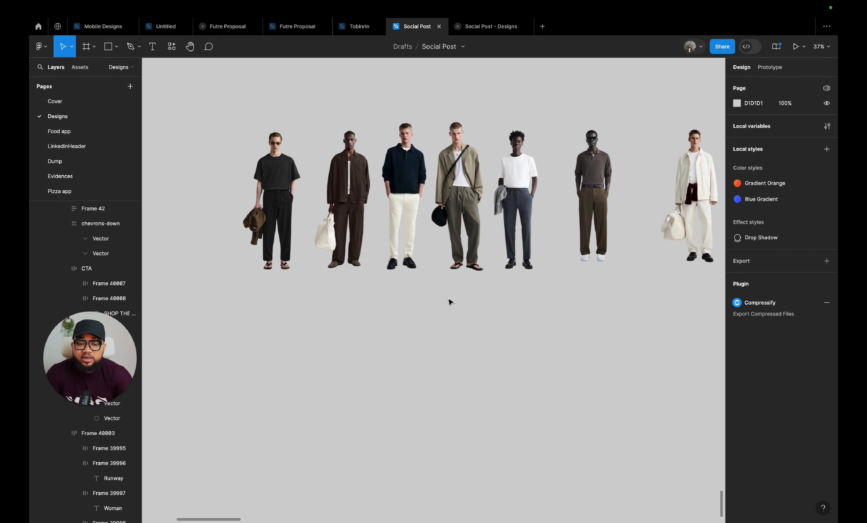
- Switch to the browser and copy the model photo from the Gucci GG flannel track bottoms page
{"action": "key", "text": "ctrl+Right"}
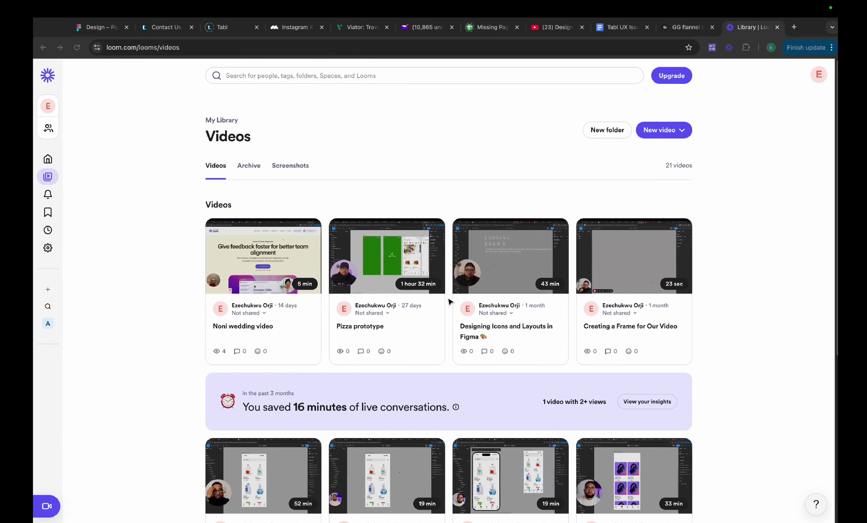
{"action": "left_click", "coordinate": [676, 27]}
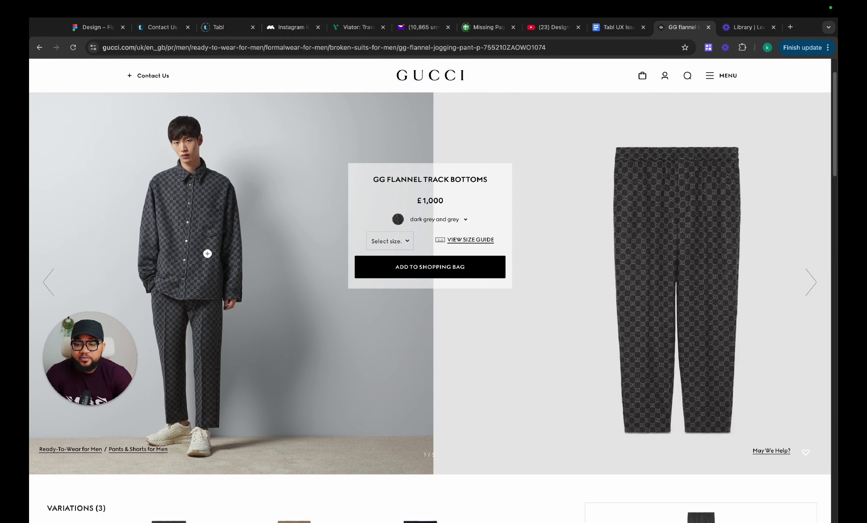
{"action": "right_click", "coordinate": [208, 256]}
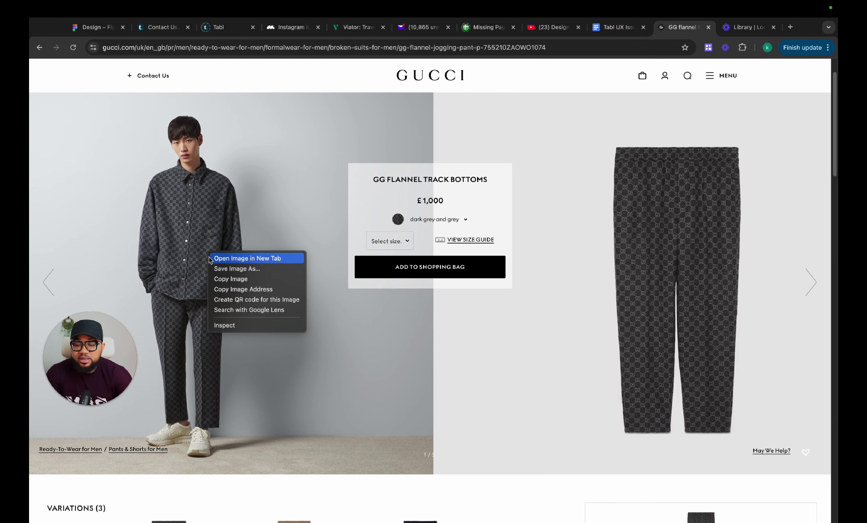
{"action": "left_click", "coordinate": [224, 278]}
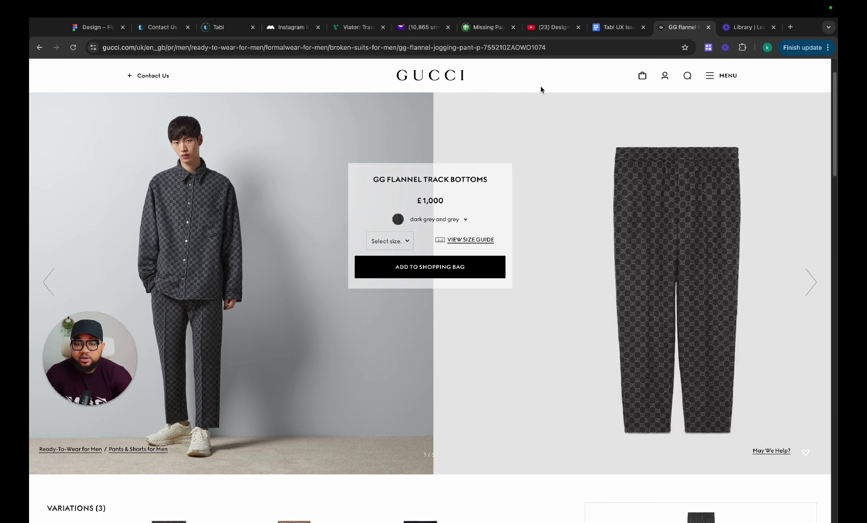
- Switch back to Figma, paste the copied model photo and place it below the row of cut-out models
{"action": "key", "text": "super+Tab"}
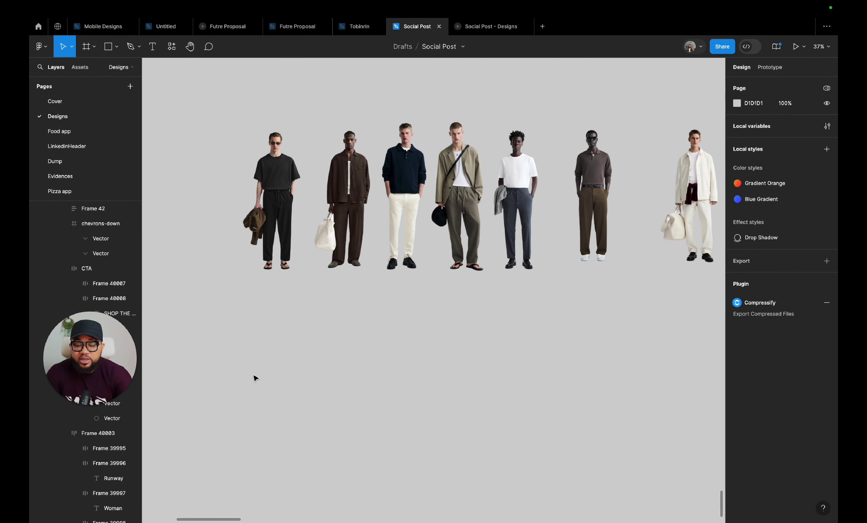
{"action": "key", "text": "super+v"}
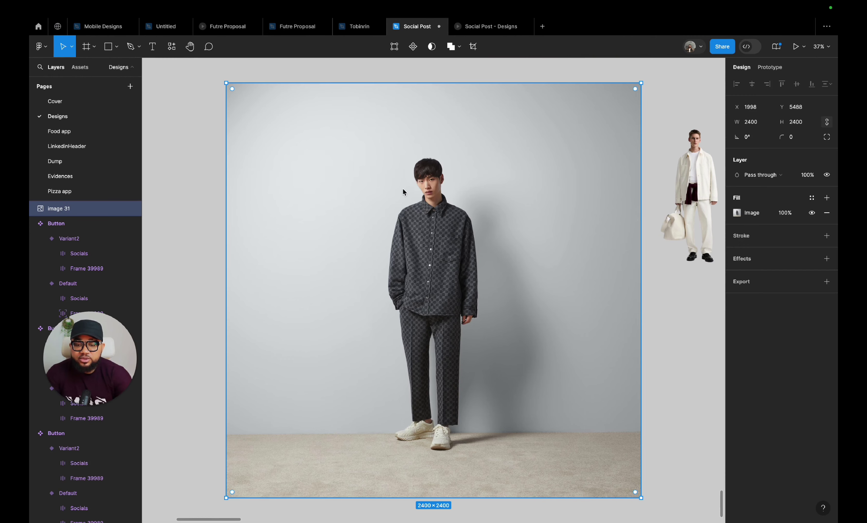
{"action": "left_click_drag", "start_coordinate": [403, 188], "coordinate": [403, 278]}
{"action": "scroll", "coordinate": [405, 317], "scroll_direction": "down", "scroll_amount": 5}
{"action": "scroll", "coordinate": [403, 278], "scroll_direction": "down", "scroll_amount": 3}
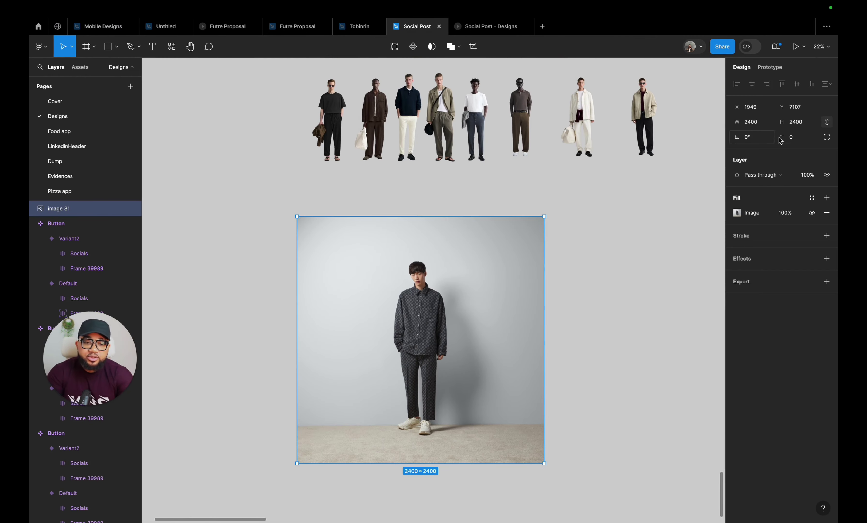
- Scale the pasted model photo proportionally to a height of 1200
{"action": "left_click", "coordinate": [797, 124]}
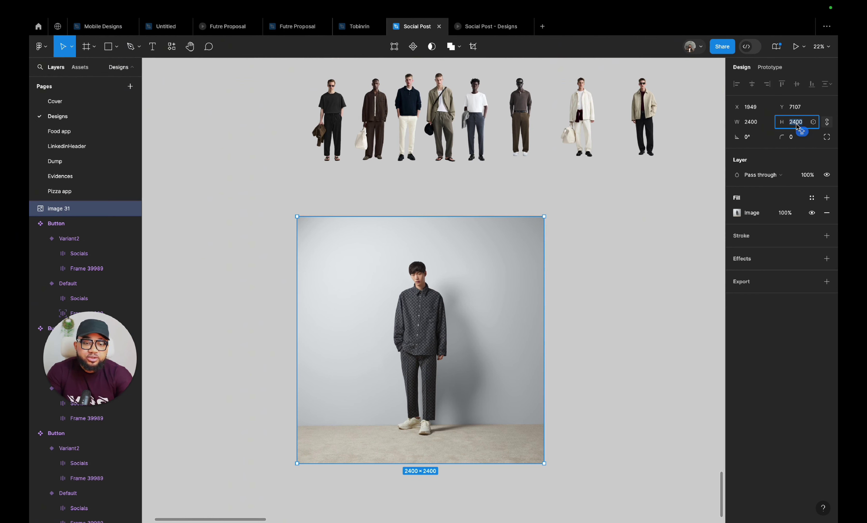
{"action": "type", "text": "1"}
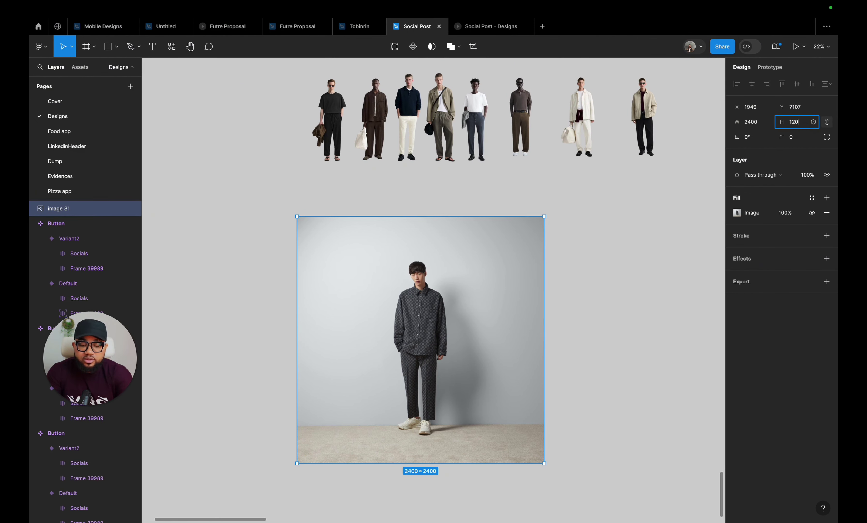
{"action": "type", "text": "200"}
{"action": "key", "text": "Return"}
- Remove the background of the model photo with the Icons8 Background Remover plugin
{"action": "scroll", "coordinate": [382, 223], "scroll_direction": "up", "scroll_amount": 5}
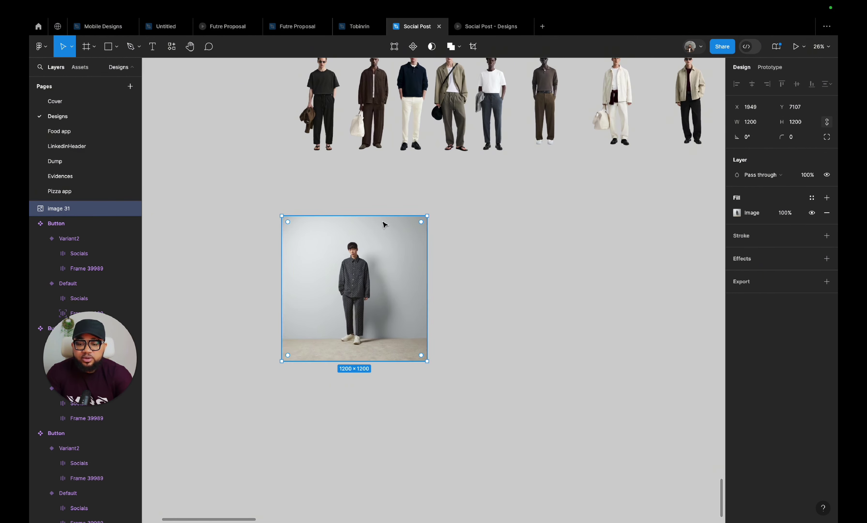
{"action": "scroll", "coordinate": [365, 261], "scroll_direction": "up", "scroll_amount": 3}
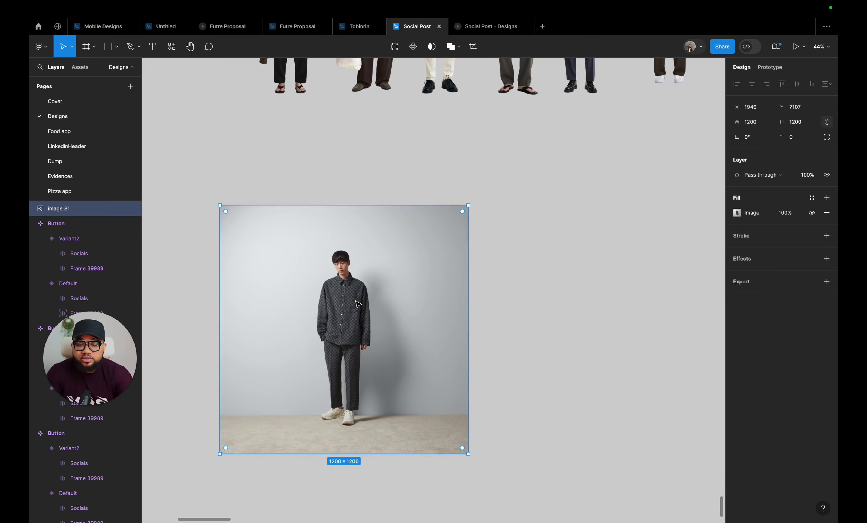
{"action": "right_click", "coordinate": [340, 299]}
{"action": "mouse_move", "coordinate": [393, 410]}
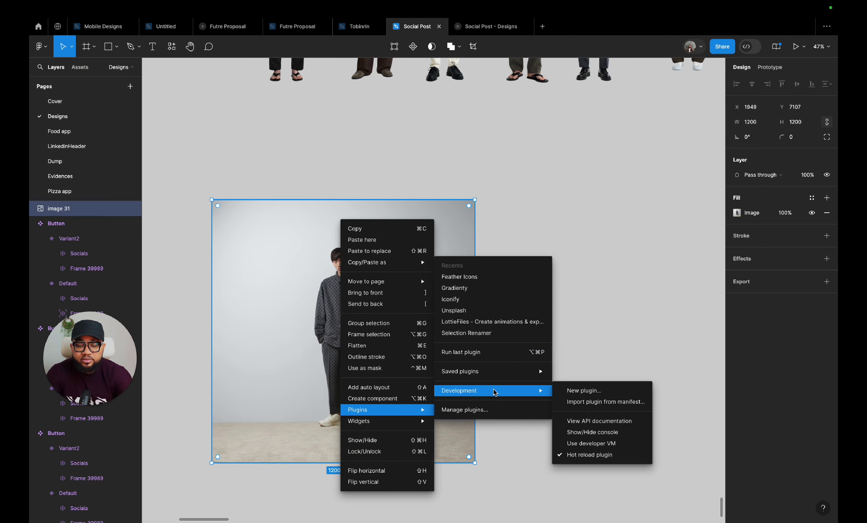
{"action": "mouse_move", "coordinate": [495, 372]}
{"action": "mouse_move", "coordinate": [614, 453]}
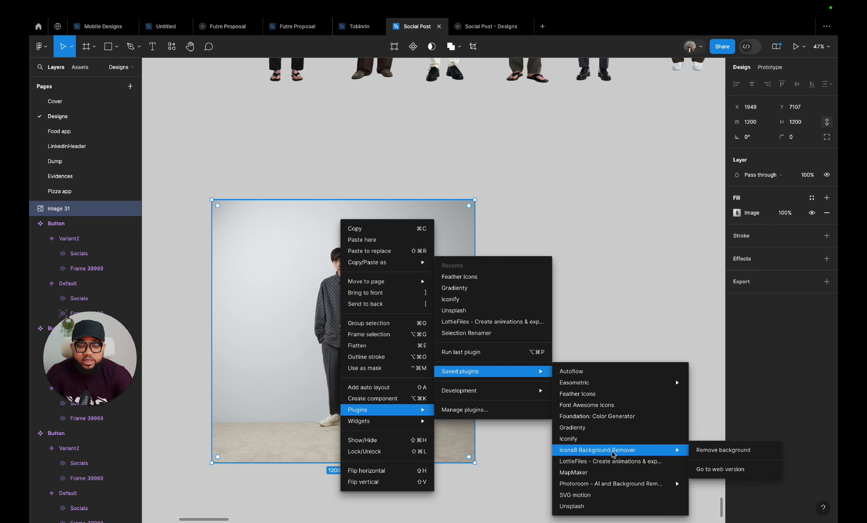
{"action": "left_click", "coordinate": [719, 454]}
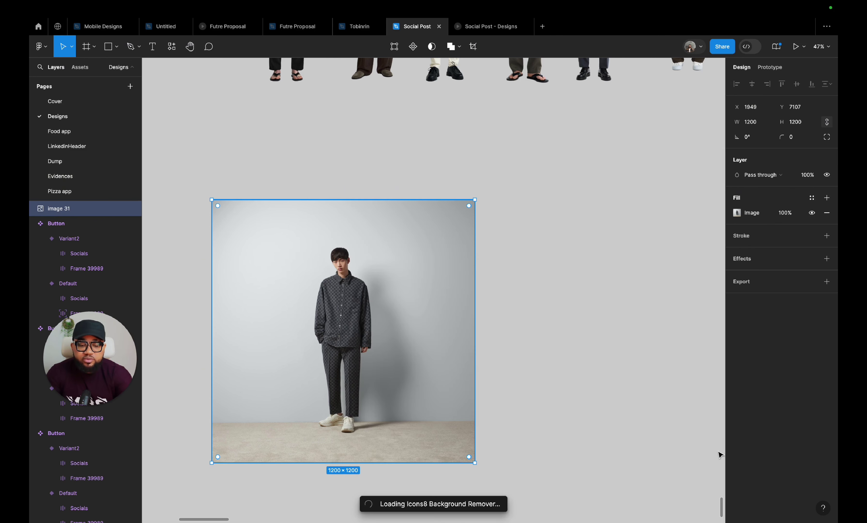
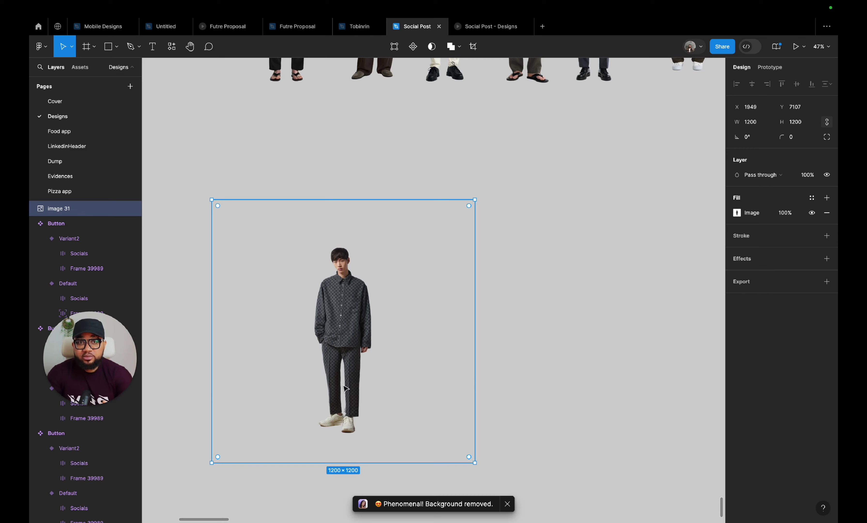
- Crop the cut-out model image on all four sides close to the figure, to about 495 × 958
{"action": "scroll", "coordinate": [325, 378], "scroll_direction": "up", "scroll_amount": 5, "text": "ctrl"}
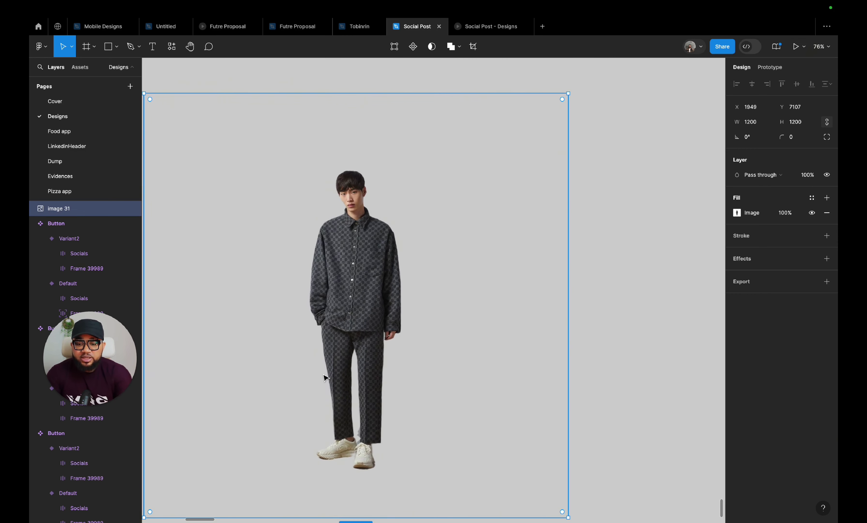
{"action": "scroll", "coordinate": [324, 378], "scroll_direction": "left", "scroll_amount": 3}
{"action": "scroll", "coordinate": [324, 378], "scroll_direction": "up", "scroll_amount": 2}
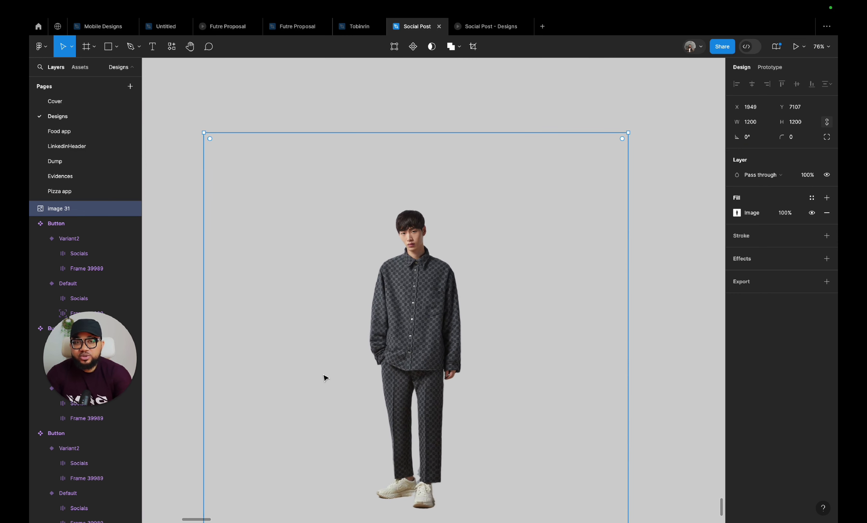
{"action": "scroll", "coordinate": [325, 378], "scroll_direction": "down", "scroll_amount": 3}
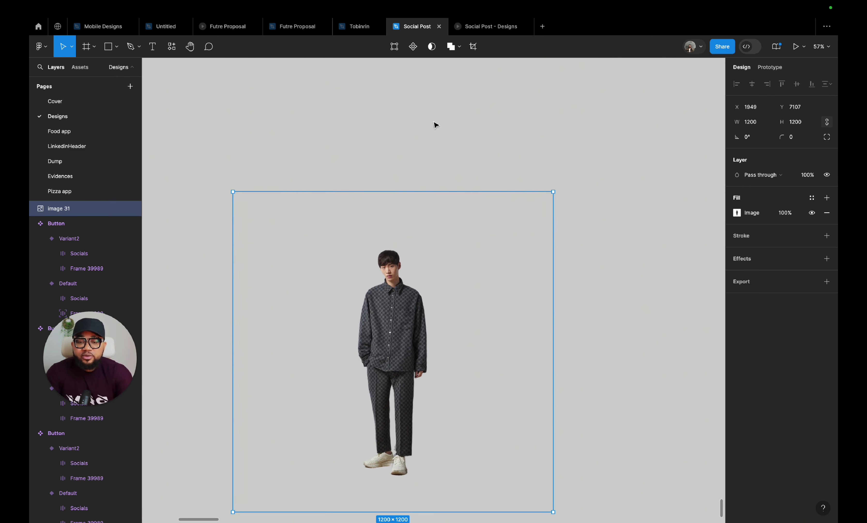
{"action": "left_click", "coordinate": [473, 46]}
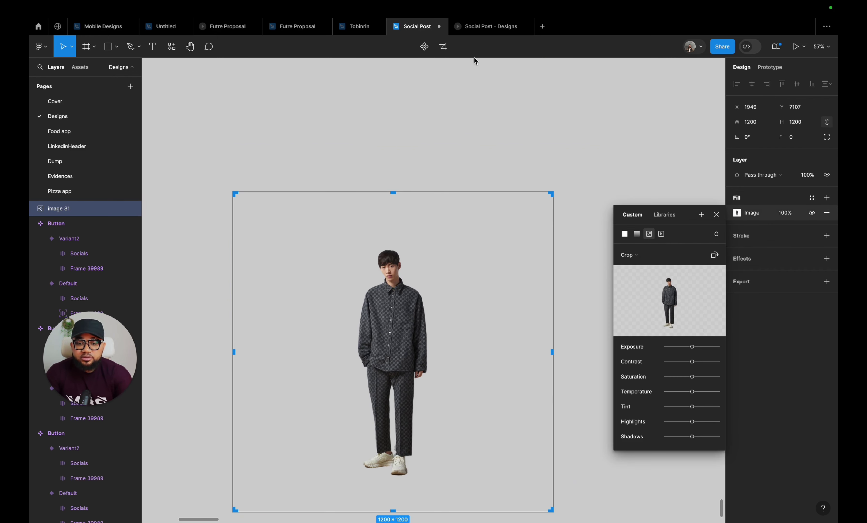
{"action": "left_click_drag", "start_coordinate": [553, 350], "coordinate": [465, 351]}
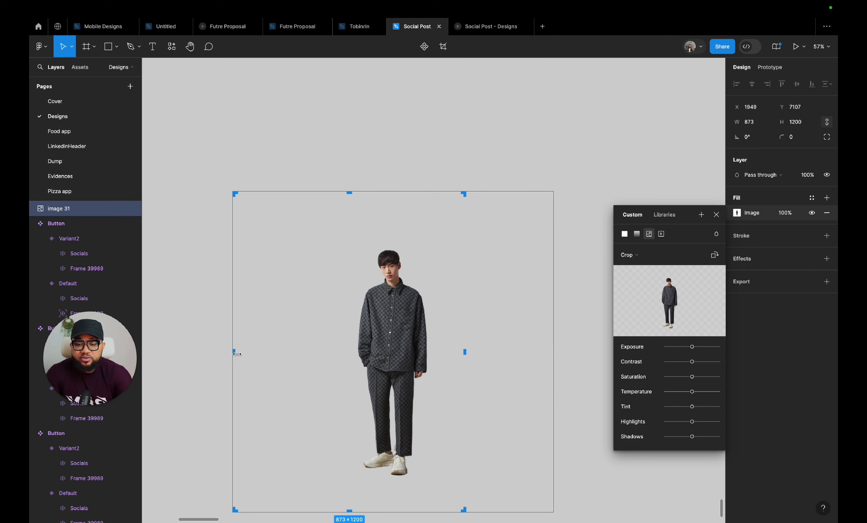
{"action": "left_click_drag", "start_coordinate": [237, 354], "coordinate": [334, 357]}
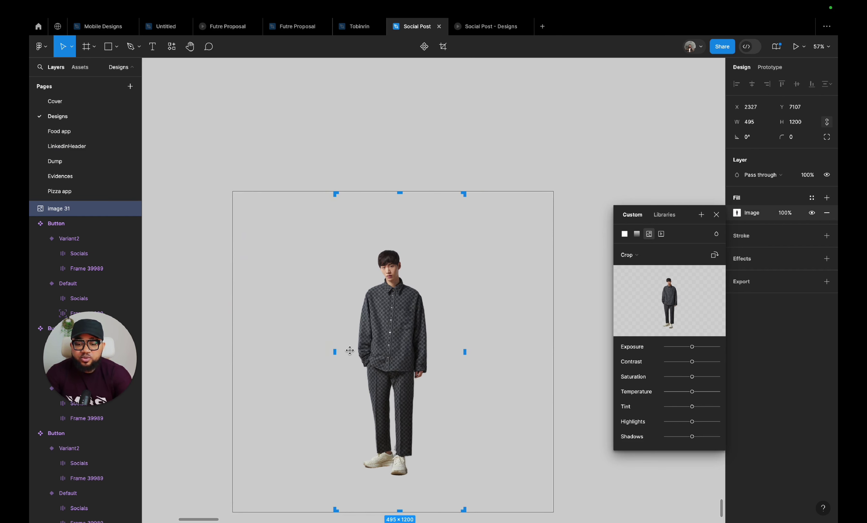
{"action": "left_click_drag", "start_coordinate": [401, 191], "coordinate": [401, 234]}
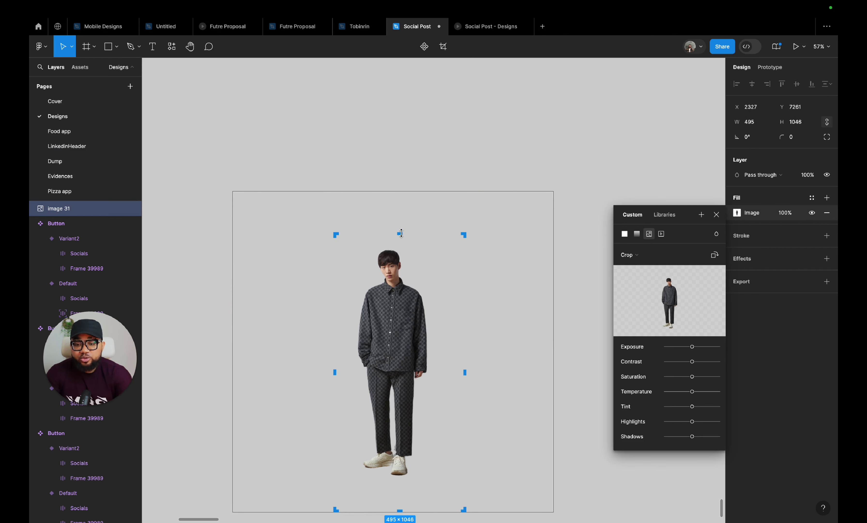
{"action": "left_click_drag", "start_coordinate": [402, 512], "coordinate": [401, 488]}
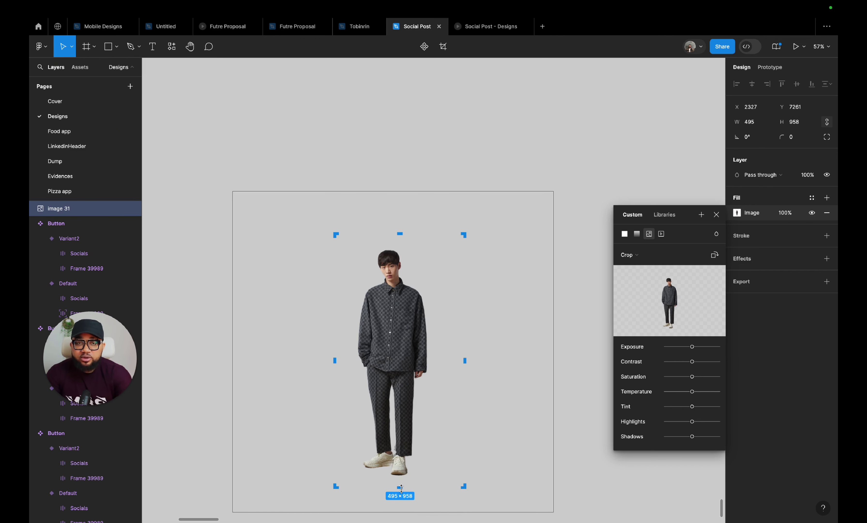
- Finish the crop, move the new cut-out up to about Y 6926, and shift the row's first model slightly up and outward
{"action": "left_click", "coordinate": [717, 214]}
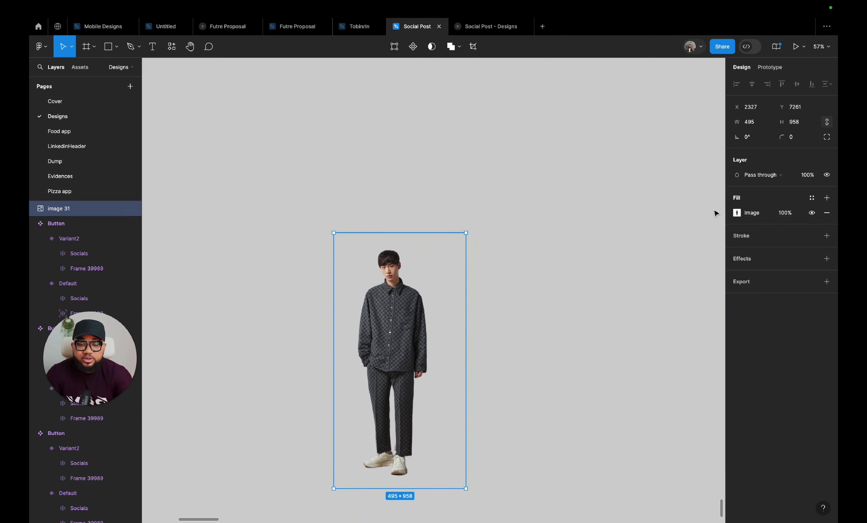
{"action": "left_click_drag", "start_coordinate": [380, 344], "coordinate": [363, 242]}
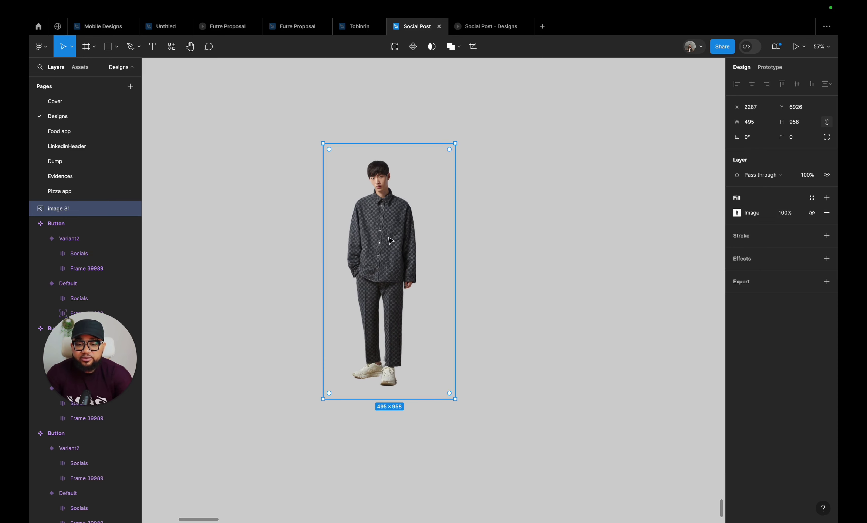
{"action": "scroll", "coordinate": [392, 241], "scroll_direction": "up", "scroll_amount": 10}
{"action": "left_click", "coordinate": [288, 202]}
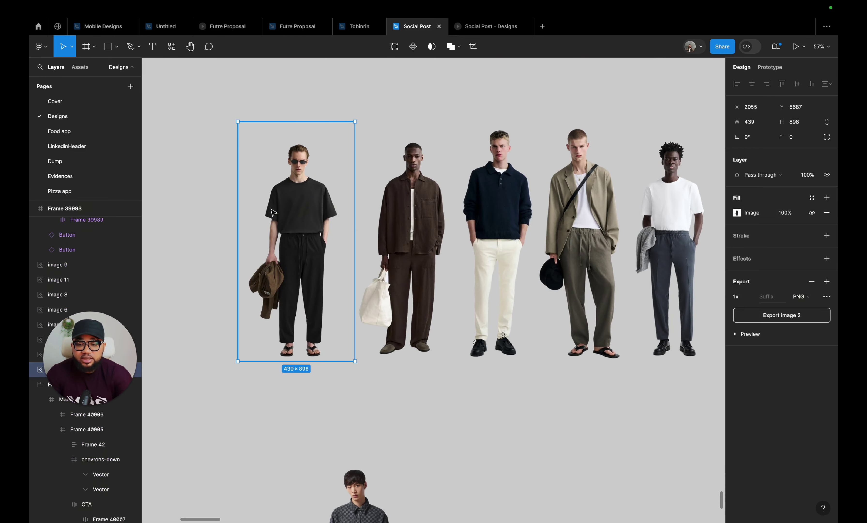
{"action": "left_click_drag", "start_coordinate": [273, 212], "coordinate": [254, 207]}
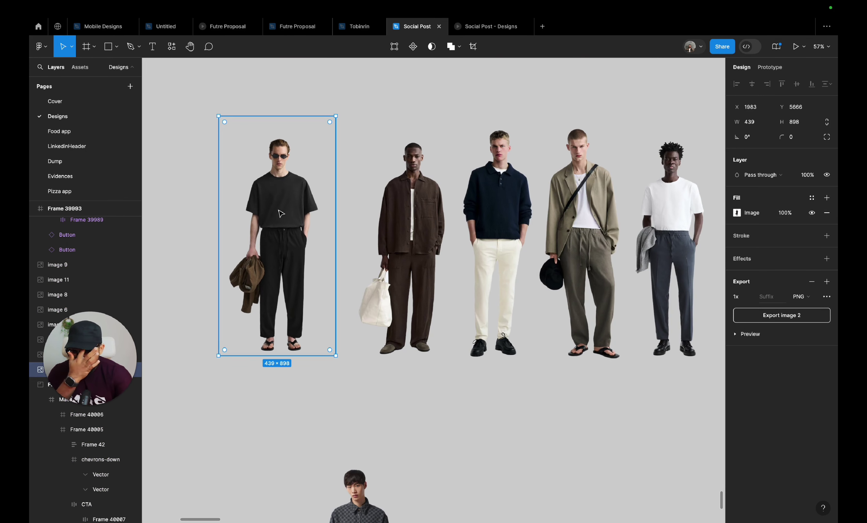
- Copy the dark patterned trousers photo from the Gucci product page in the browser and return to Figma
{"action": "scroll", "coordinate": [281, 213], "scroll_direction": "down", "scroll_amount": 5}
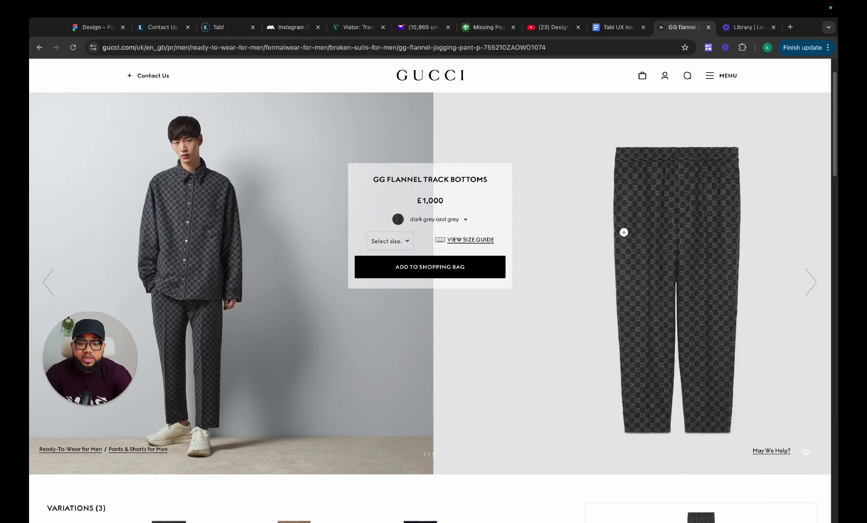
{"action": "right_click", "coordinate": [624, 232]}
{"action": "left_click", "coordinate": [638, 257]}
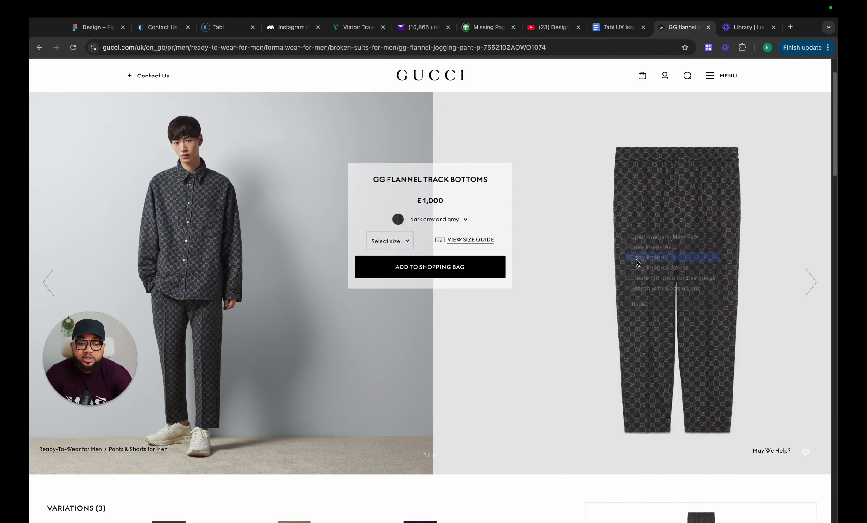
{"action": "key", "text": "ctrl+Left"}
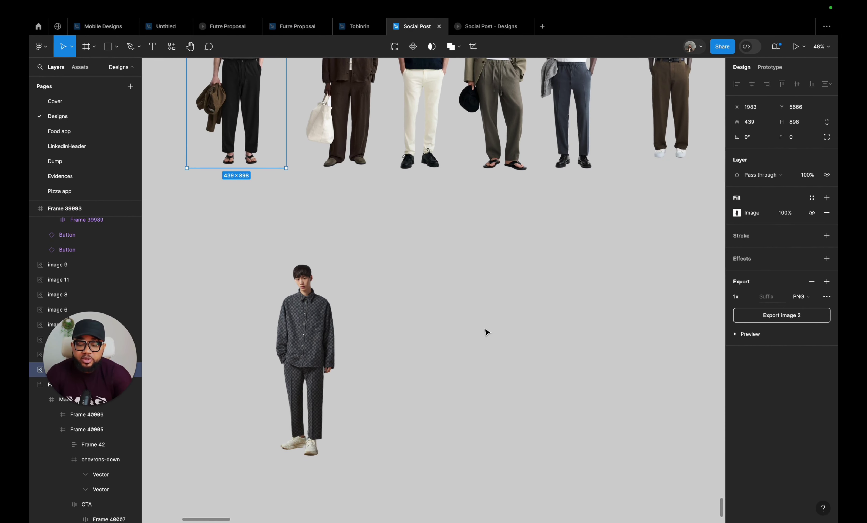
{"action": "key", "text": "super+v"}
{"action": "scroll", "coordinate": [370, 219], "scroll_direction": "up", "scroll_amount": 5}
{"action": "scroll", "coordinate": [370, 219], "scroll_direction": "left", "scroll_amount": 2}
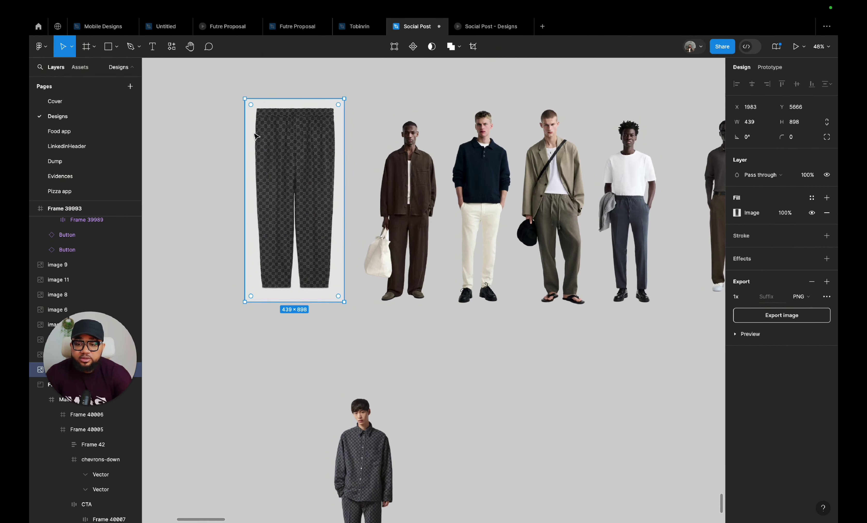
{"action": "key", "text": "super+z"}
{"action": "left_click", "coordinate": [528, 360]}
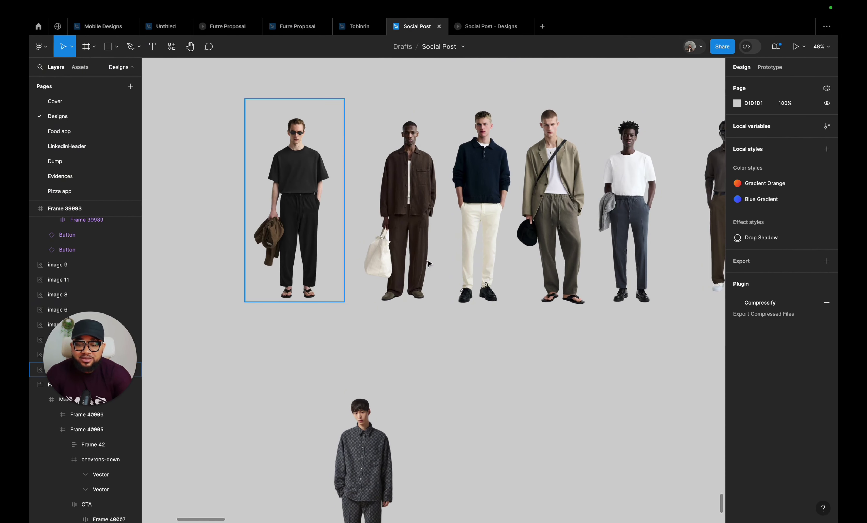
- Paste the trousers photo as a separate image and place it beside the patterned-suit cut-out model, below the row
{"action": "scroll", "coordinate": [504, 328], "scroll_direction": "down", "scroll_amount": 3}
{"action": "scroll", "coordinate": [504, 328], "scroll_direction": "right", "scroll_amount": 1}
{"action": "scroll", "coordinate": [504, 328], "scroll_direction": "down", "scroll_amount": 4}
{"action": "scroll", "coordinate": [504, 328], "scroll_direction": "right", "scroll_amount": 2}
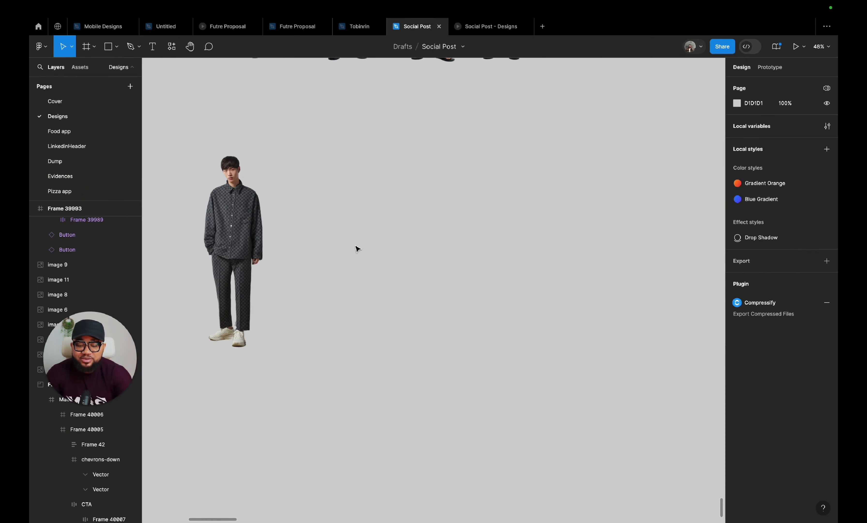
{"action": "key", "text": "super+v"}
{"action": "left_click_drag", "start_coordinate": [400, 248], "coordinate": [514, 194]}
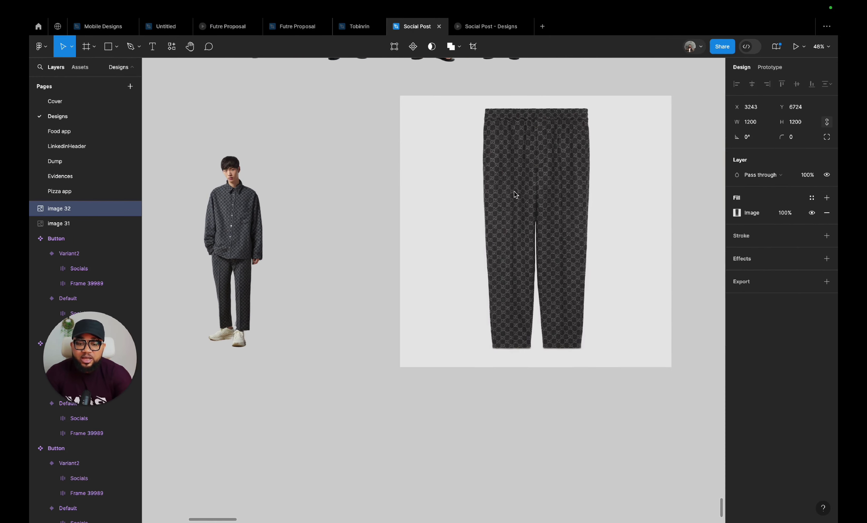
- Examine the product card column in the finished desktop designs alongside the pasted trousers photo
{"action": "scroll", "coordinate": [530, 192], "scroll_direction": "down", "scroll_amount": 3}
{"action": "scroll", "coordinate": [530, 190], "scroll_direction": "up", "scroll_amount": 5}
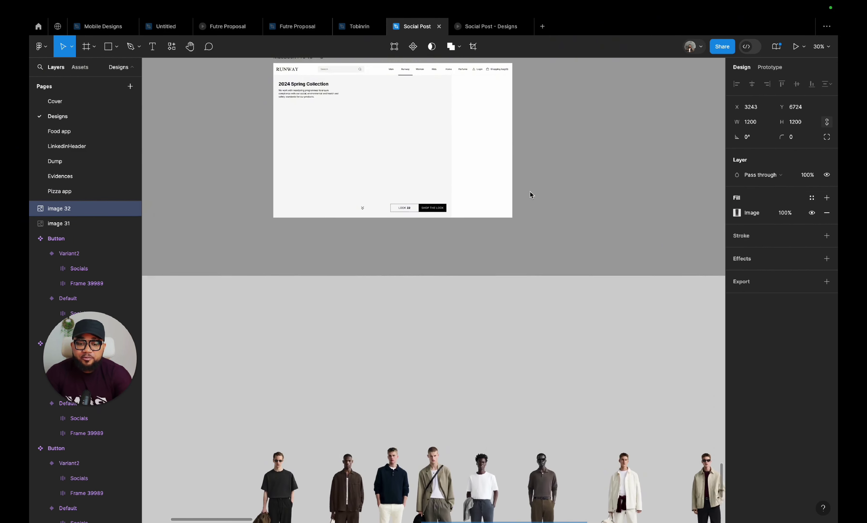
{"action": "scroll", "coordinate": [530, 190], "scroll_direction": "up", "scroll_amount": 8}
{"action": "scroll", "coordinate": [516, 183], "scroll_direction": "up", "scroll_amount": 5}
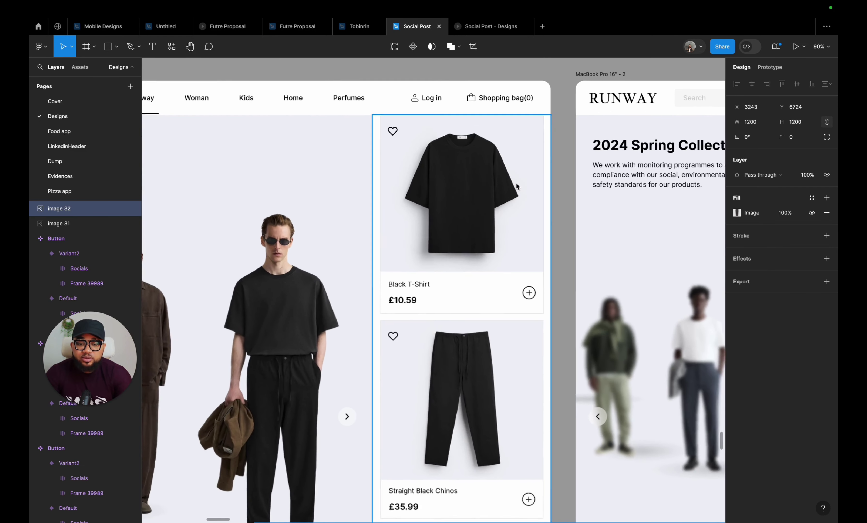
{"action": "scroll", "coordinate": [516, 182], "scroll_direction": "up", "scroll_amount": 1}
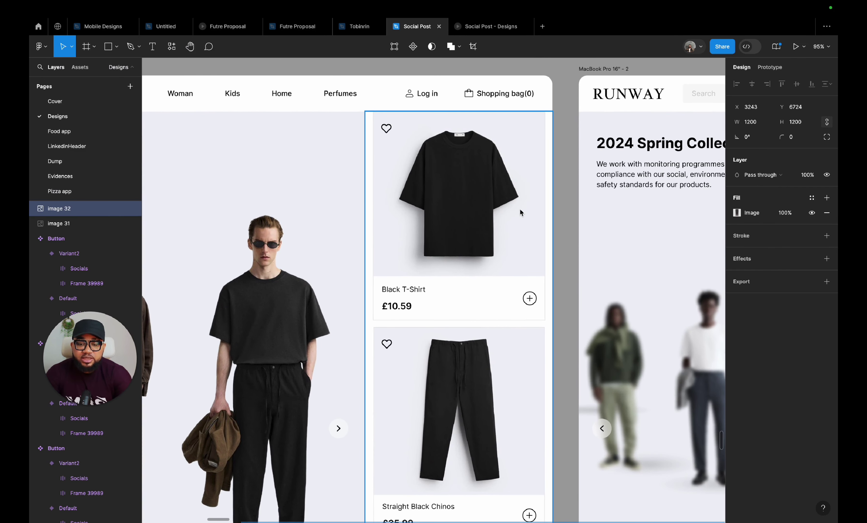
{"action": "scroll", "coordinate": [498, 215], "scroll_direction": "down", "scroll_amount": 3}
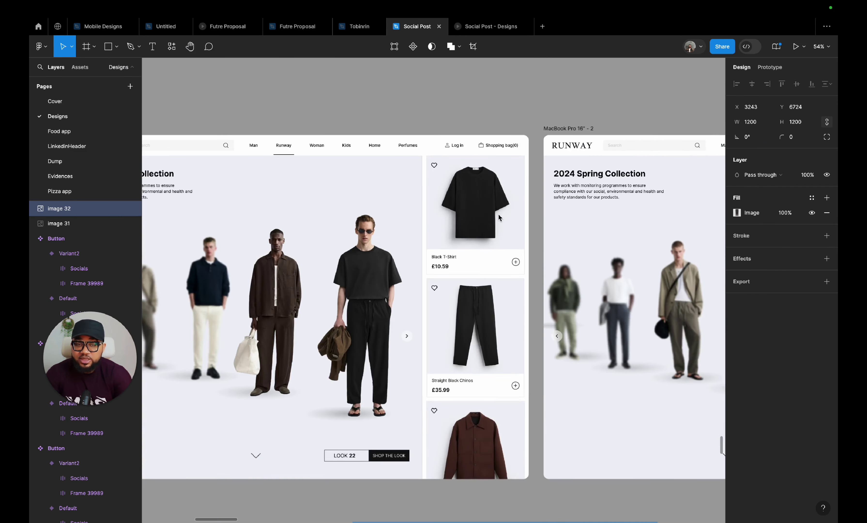
{"action": "scroll", "coordinate": [498, 215], "scroll_direction": "down", "scroll_amount": 10}
{"action": "scroll", "coordinate": [498, 215], "scroll_direction": "down", "scroll_amount": 10}
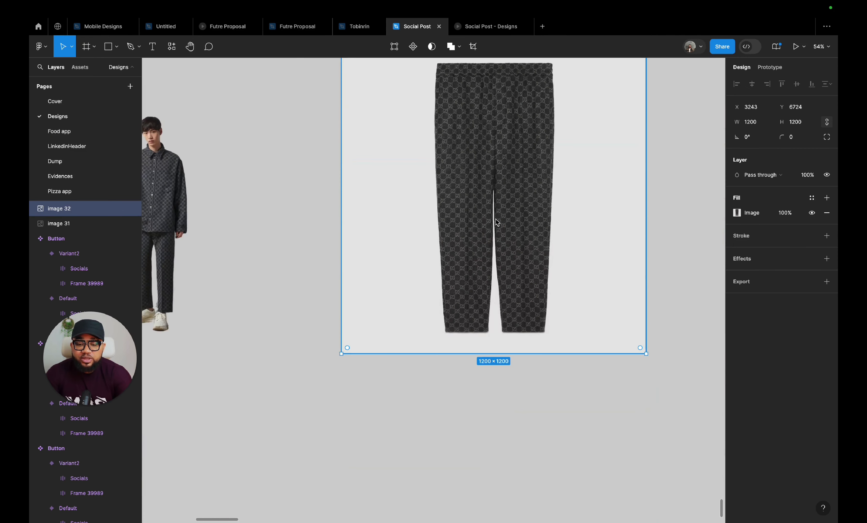
{"action": "scroll", "coordinate": [465, 245], "scroll_direction": "down", "scroll_amount": 3}
{"action": "scroll", "coordinate": [465, 245], "scroll_direction": "up", "scroll_amount": 2}
{"action": "scroll", "coordinate": [465, 246], "scroll_direction": "left", "scroll_amount": 2}
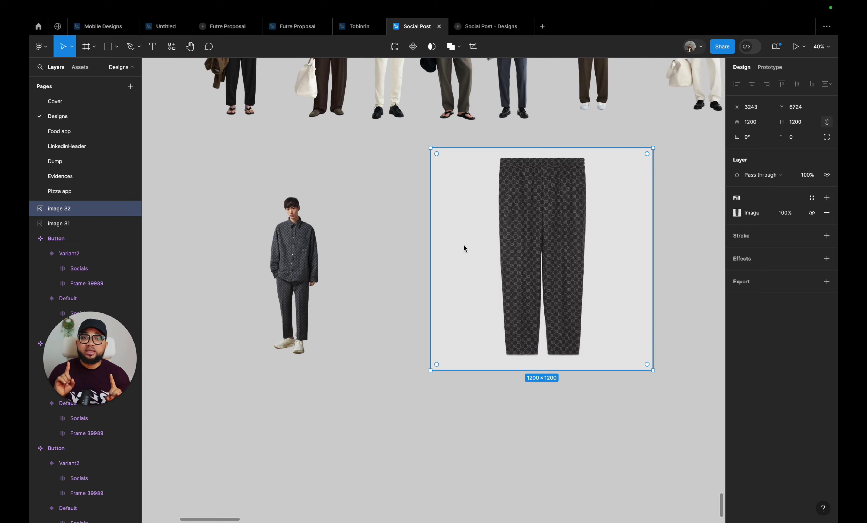
- Examine how the model images are used in the mobile Men product grid and the desktop frames
{"action": "scroll", "coordinate": [464, 248], "scroll_direction": "down", "scroll_amount": 3}
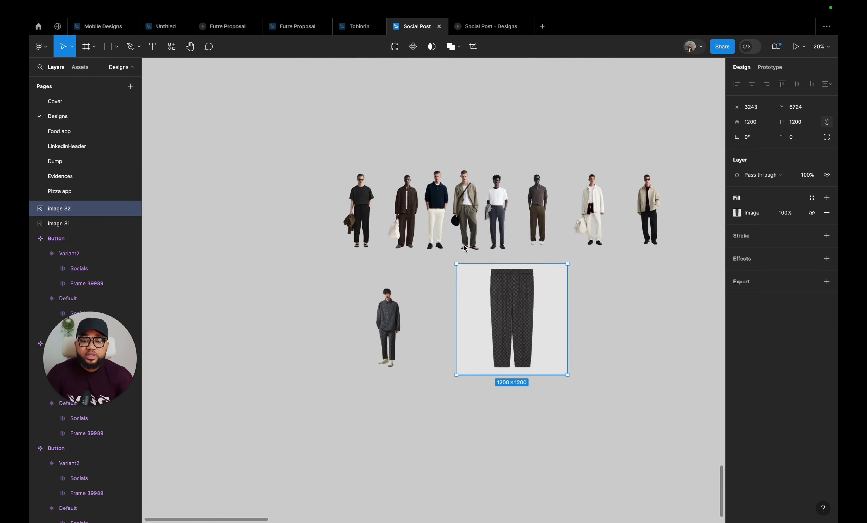
{"action": "scroll", "coordinate": [493, 245], "scroll_direction": "up", "scroll_amount": 10}
{"action": "scroll", "coordinate": [547, 178], "scroll_direction": "up", "scroll_amount": 3}
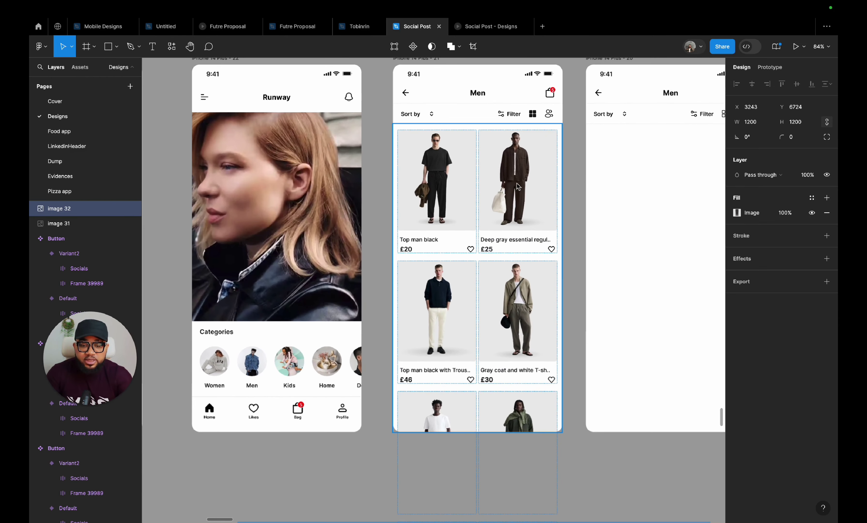
{"action": "scroll", "coordinate": [547, 180], "scroll_direction": "down", "scroll_amount": 5}
{"action": "scroll", "coordinate": [547, 181], "scroll_direction": "down", "scroll_amount": 10}
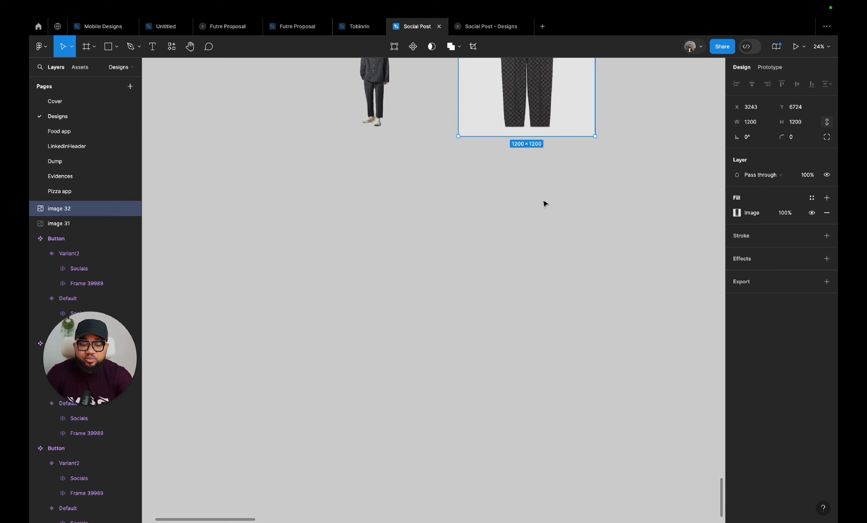
{"action": "scroll", "coordinate": [545, 202], "scroll_direction": "up", "scroll_amount": 5}
{"action": "scroll", "coordinate": [545, 217], "scroll_direction": "down", "scroll_amount": 1}
{"action": "scroll", "coordinate": [545, 217], "scroll_direction": "up", "scroll_amount": 3}
{"action": "scroll", "coordinate": [515, 290], "scroll_direction": "up", "scroll_amount": 1}
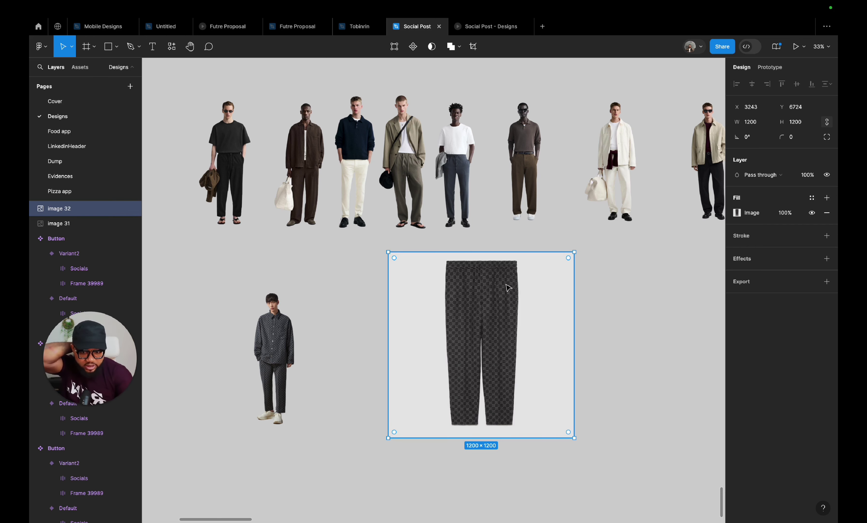
{"action": "scroll", "coordinate": [509, 288], "scroll_direction": "down", "scroll_amount": 3}
{"action": "scroll", "coordinate": [508, 287], "scroll_direction": "up", "scroll_amount": 10}
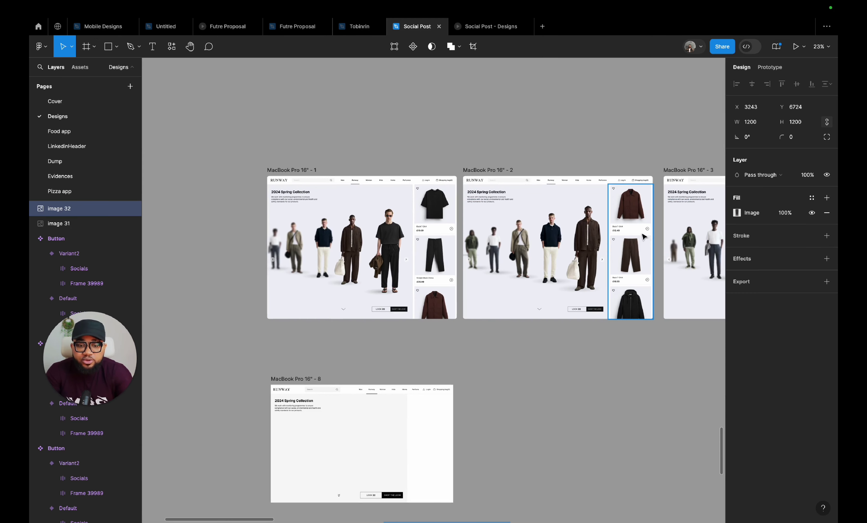
{"action": "scroll", "coordinate": [441, 220], "scroll_direction": "down", "scroll_amount": 10}
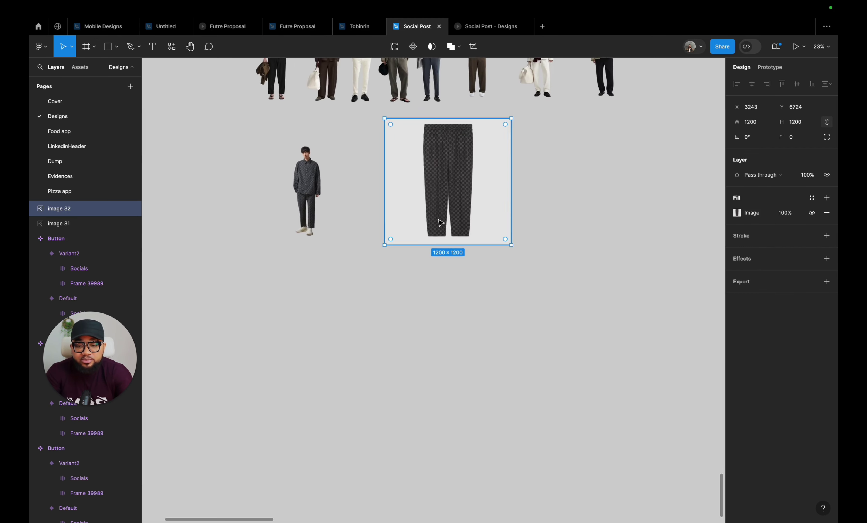
{"action": "scroll", "coordinate": [440, 222], "scroll_direction": "up", "scroll_amount": 3}
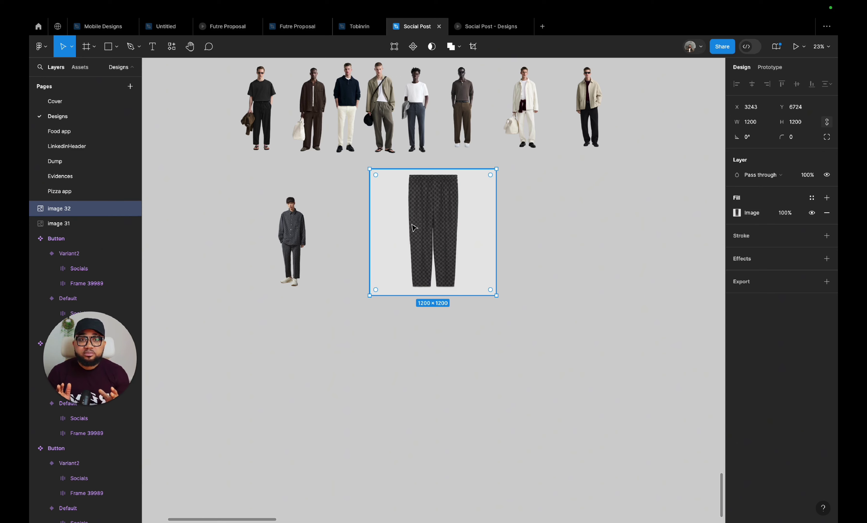
- Inspect the cut-out edges around the patterned-suit model's hair, face and shoulders at high magnification
{"action": "left_click", "coordinate": [277, 216], "text": "shift"}
{"action": "scroll", "coordinate": [278, 216], "scroll_direction": "up", "scroll_amount": 5}
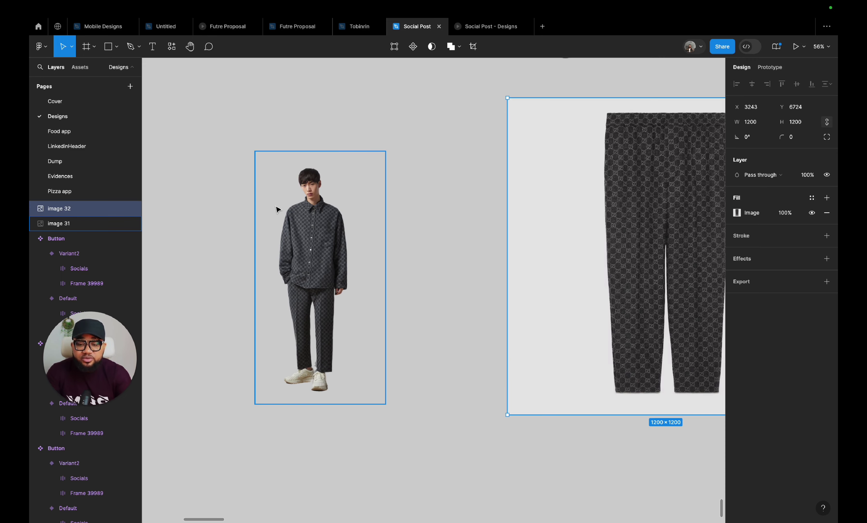
{"action": "scroll", "coordinate": [278, 210], "scroll_direction": "up", "scroll_amount": 13}
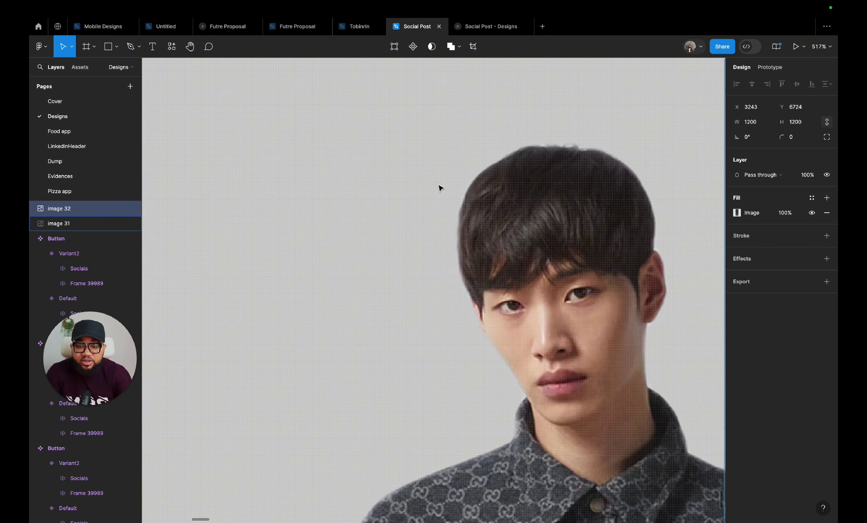
{"action": "scroll", "coordinate": [484, 278], "scroll_direction": "down", "scroll_amount": 5}
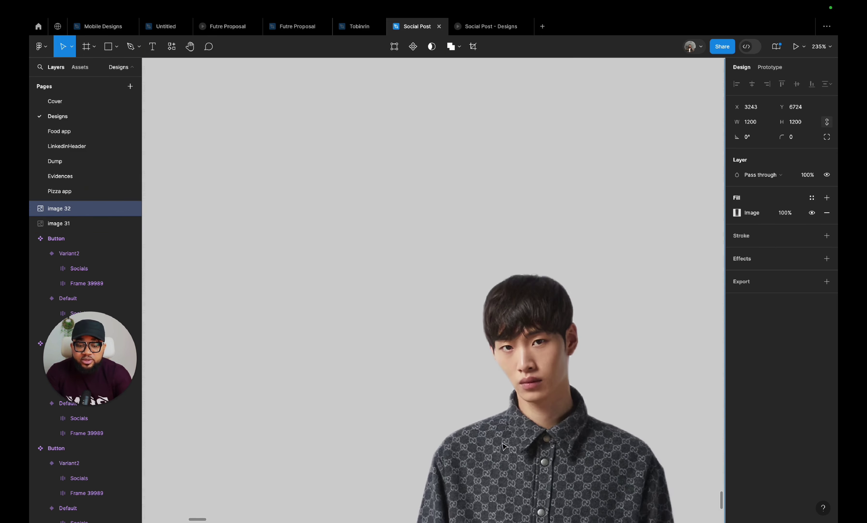
{"action": "scroll", "coordinate": [504, 447], "scroll_direction": "down", "scroll_amount": 3}
{"action": "scroll", "coordinate": [505, 455], "scroll_direction": "down", "scroll_amount": 5}
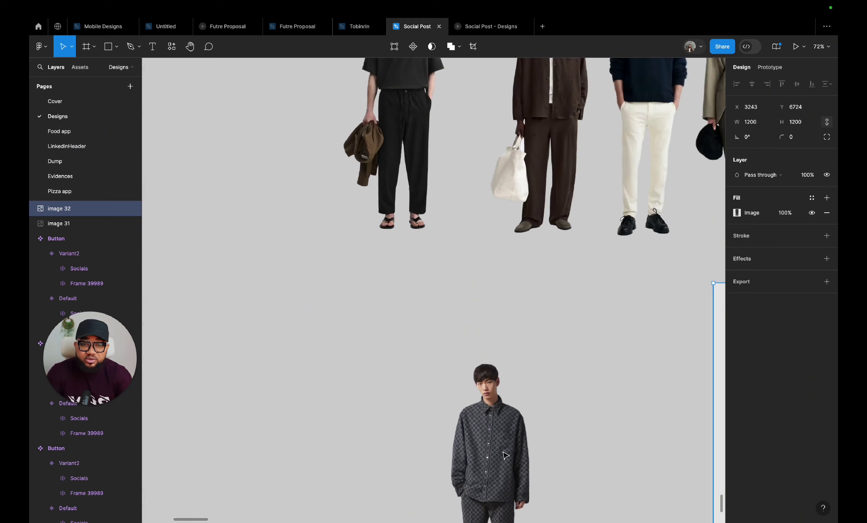
- Delete the pasted trousers photo from the canvas
{"action": "left_click", "coordinate": [362, 353]}
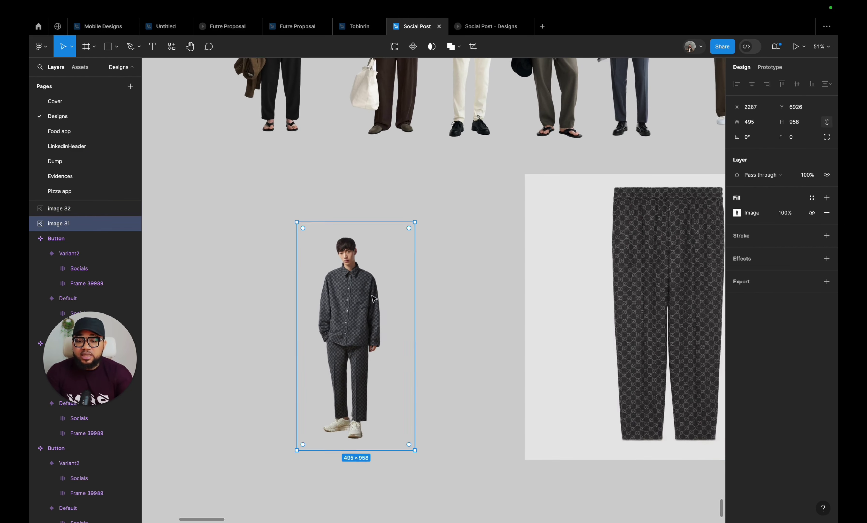
{"action": "scroll", "coordinate": [441, 317], "scroll_direction": "up", "scroll_amount": 4}
{"action": "scroll", "coordinate": [514, 290], "scroll_direction": "down", "scroll_amount": 3}
{"action": "left_click", "coordinate": [515, 290]}
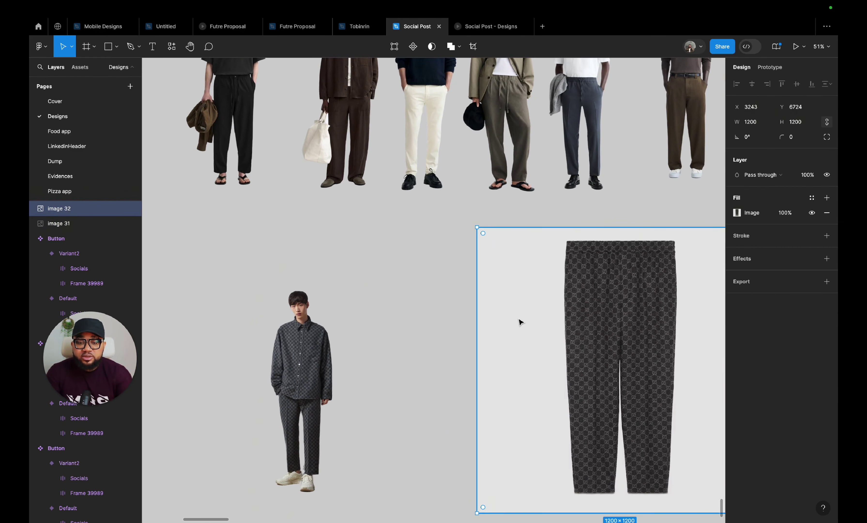
{"action": "key", "text": "Delete"}
{"action": "left_click", "coordinate": [259, 353]}
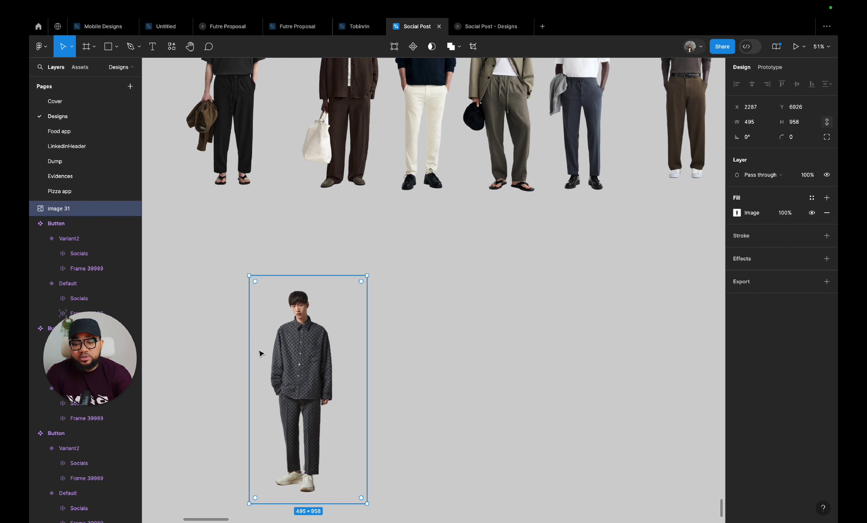
{"action": "key", "text": "Delete"}
{"action": "scroll", "coordinate": [260, 353], "scroll_direction": "down", "scroll_amount": 6}
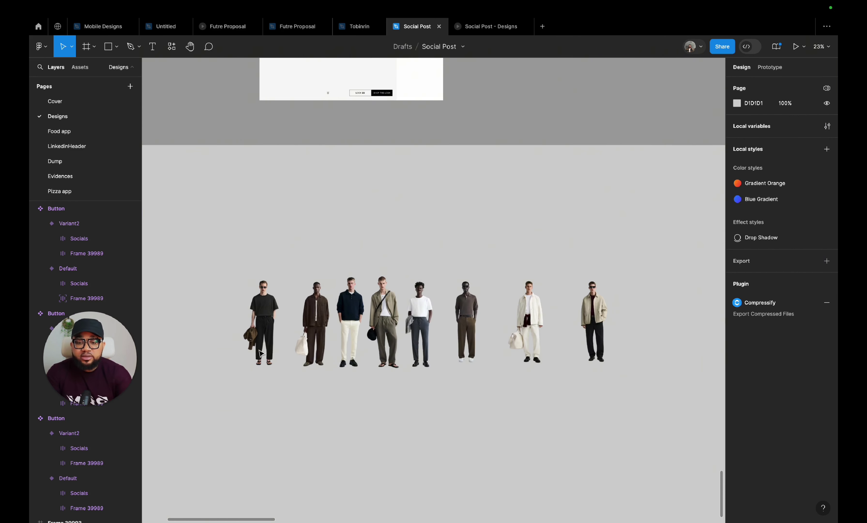
{"action": "key", "text": "ctrl+z"}
- Move the patterned-suit cut-out model away from the row, below and outside its first model, to about X 1516, Y 7189
{"action": "left_click_drag", "start_coordinate": [290, 452], "coordinate": [286, 471]}
{"action": "scroll", "coordinate": [288, 465], "scroll_direction": "left", "scroll_amount": 3}
{"action": "scroll", "coordinate": [354, 405], "scroll_direction": "up", "scroll_amount": 5}
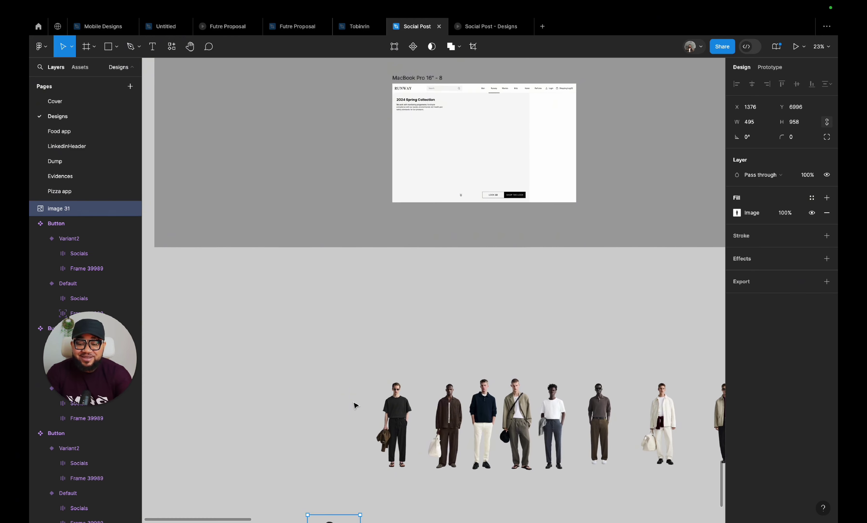
{"action": "scroll", "coordinate": [402, 430], "scroll_direction": "down", "scroll_amount": 5}
{"action": "left_click_drag", "start_coordinate": [346, 431], "coordinate": [310, 508]}
{"action": "scroll", "coordinate": [367, 253], "scroll_direction": "up", "scroll_amount": 10}
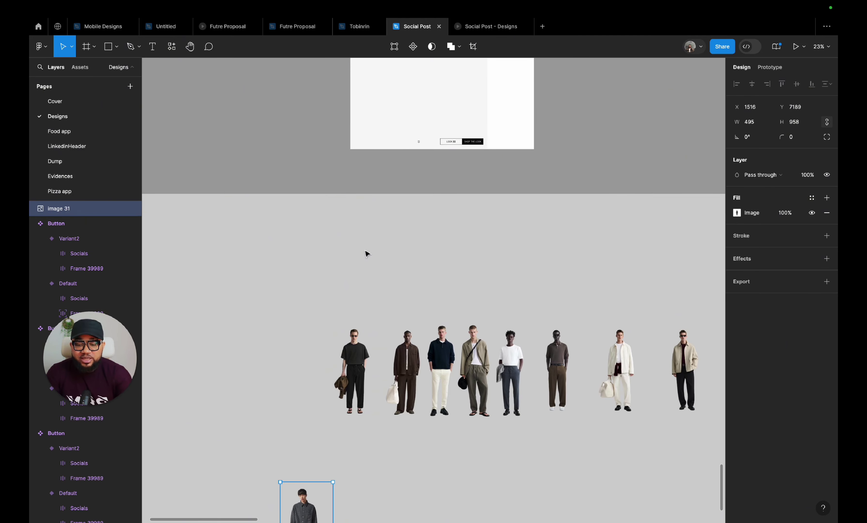
{"action": "scroll", "coordinate": [367, 253], "scroll_direction": "up", "scroll_amount": 3}
{"action": "scroll", "coordinate": [368, 378], "scroll_direction": "down", "scroll_amount": 6}
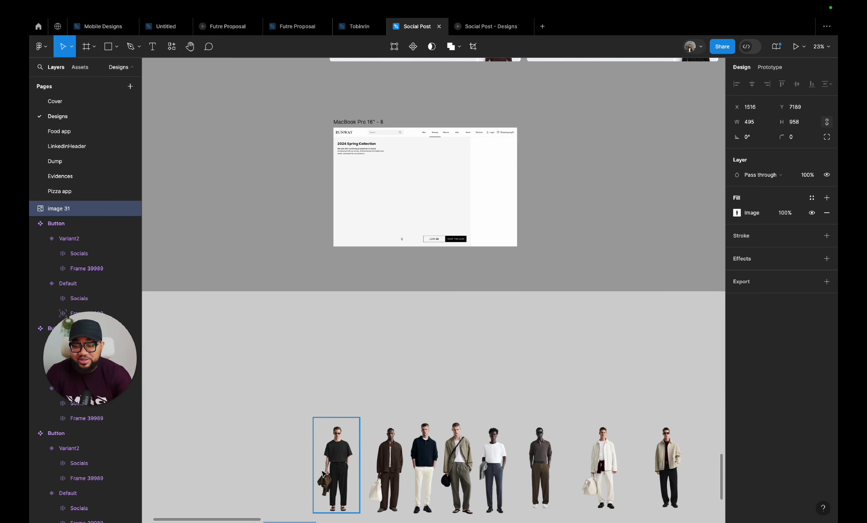
- Examine how the models are sized, overlapped and grounded in the finished first desktop frame, compared with the new frame
{"action": "scroll", "coordinate": [384, 368], "scroll_direction": "down", "scroll_amount": 2}
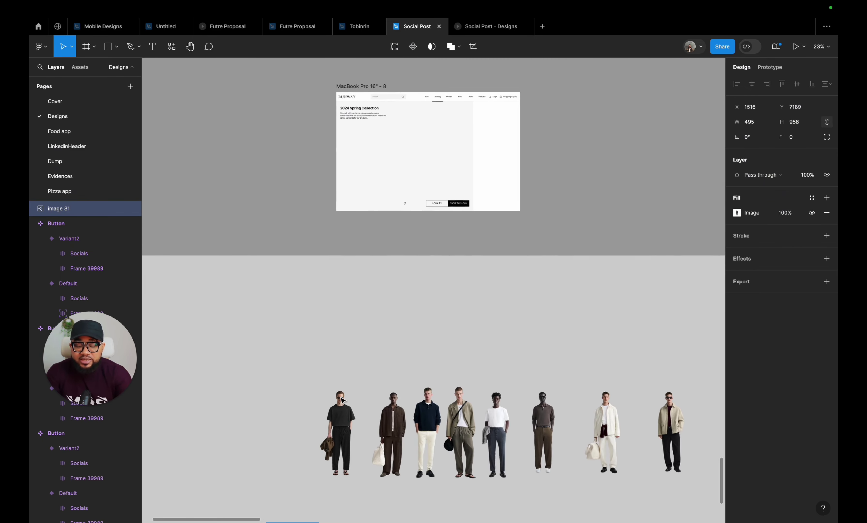
{"action": "scroll", "coordinate": [341, 400], "scroll_direction": "up", "scroll_amount": 10}
{"action": "scroll", "coordinate": [489, 407], "scroll_direction": "up", "scroll_amount": 5}
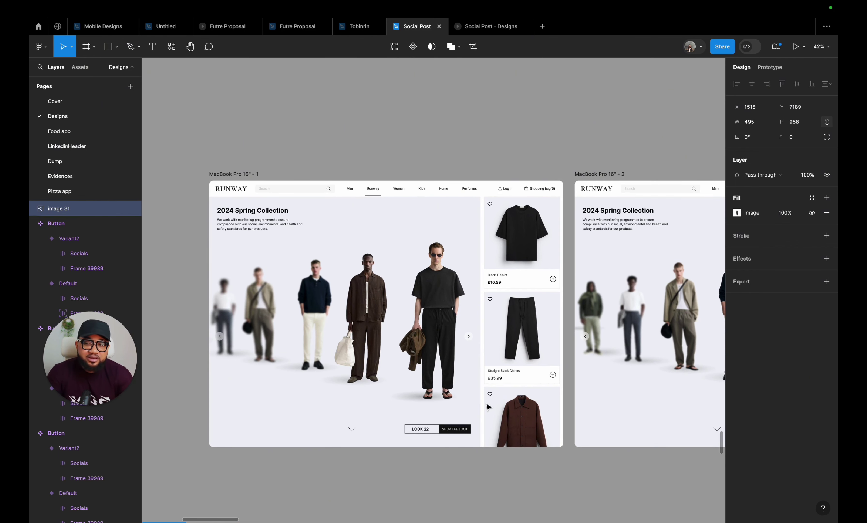
{"action": "scroll", "coordinate": [416, 402], "scroll_direction": "up", "scroll_amount": 3}
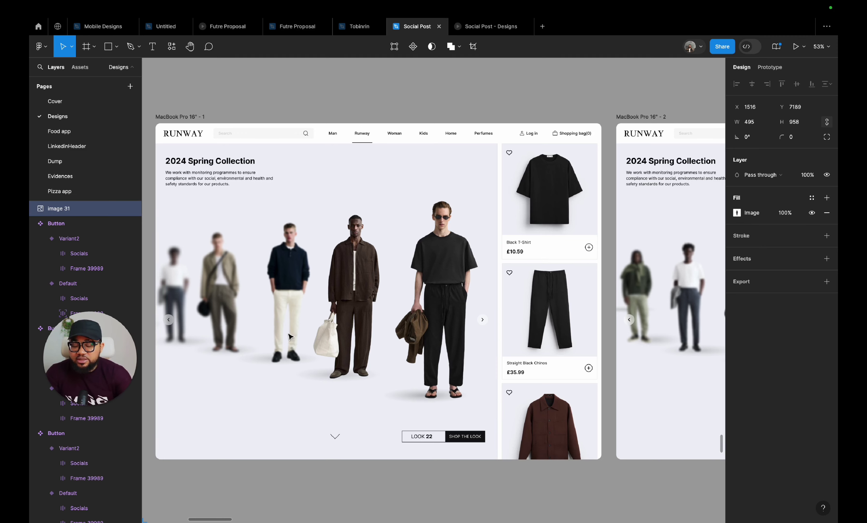
{"action": "scroll", "coordinate": [446, 317], "scroll_direction": "up", "scroll_amount": 3}
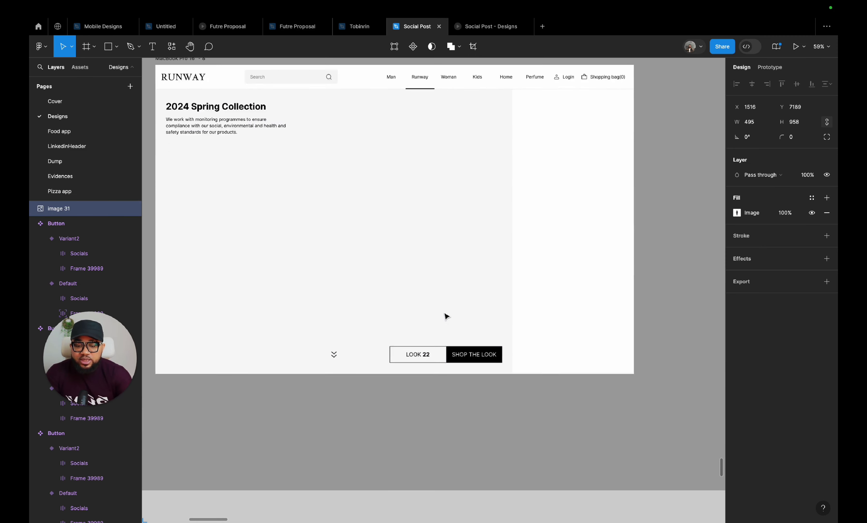
{"action": "scroll", "coordinate": [446, 316], "scroll_direction": "down", "scroll_amount": 5}
{"action": "scroll", "coordinate": [446, 315], "scroll_direction": "down", "scroll_amount": 8}
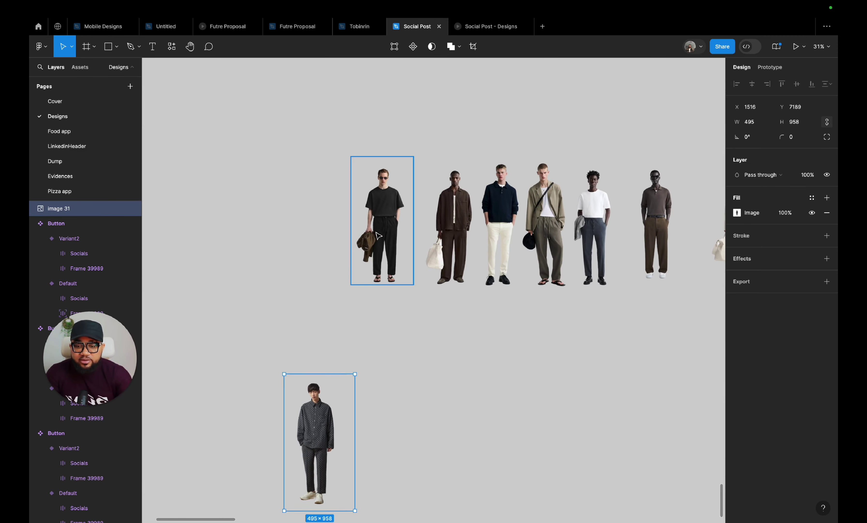
- Apply horizontal auto layout to the row of eight cut-out models and widen the spacing between them to 663
{"action": "left_click_drag", "start_coordinate": [378, 235], "coordinate": [326, 235]}
{"action": "left_click_drag", "start_coordinate": [271, 133], "coordinate": [687, 324]}
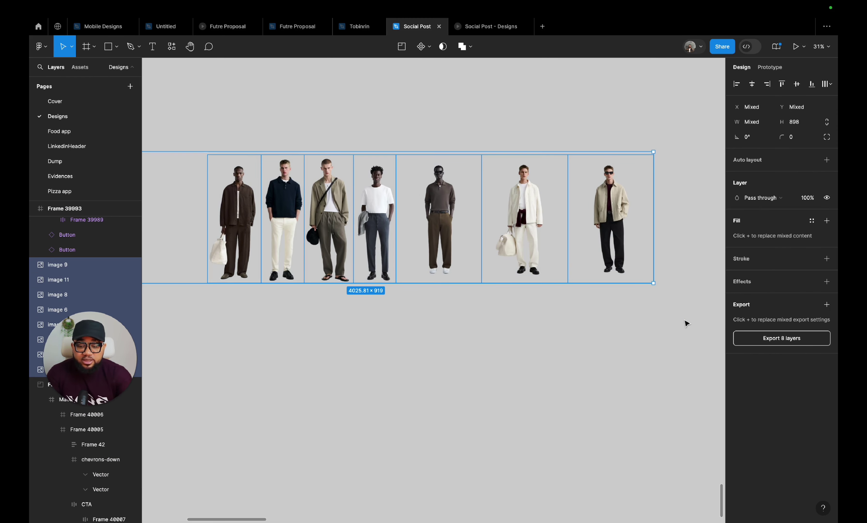
{"action": "key", "text": "shift+a"}
{"action": "scroll", "coordinate": [627, 296], "scroll_direction": "down", "scroll_amount": 5}
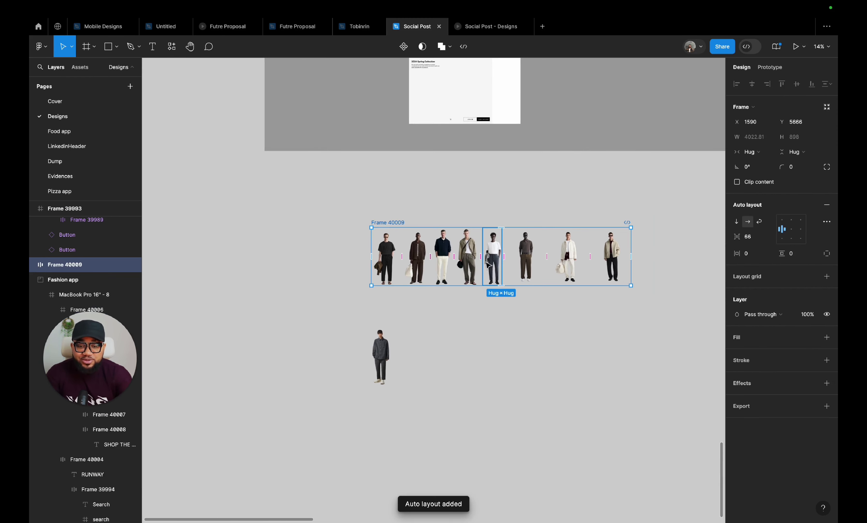
{"action": "left_click_drag", "start_coordinate": [482, 258], "coordinate": [616, 256]}
{"action": "left_click", "coordinate": [517, 327]}
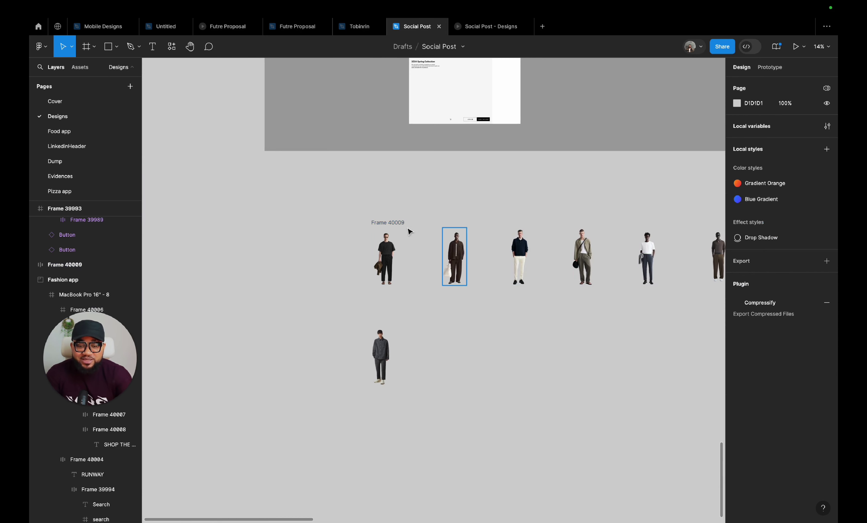
- Ungroup the auto layout frame so the eight spaced-out models are separate images again
{"action": "left_click", "coordinate": [384, 224]}
{"action": "right_click", "coordinate": [385, 225]}
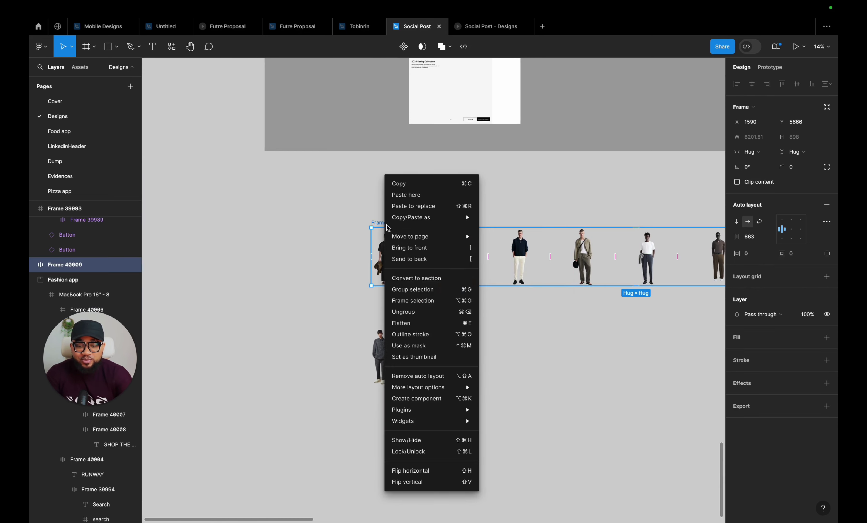
{"action": "left_click", "coordinate": [426, 317]}
{"action": "left_click", "coordinate": [341, 302]}
- Move the patterned-suit model farther below the row, to about X 1534, Y 7934
{"action": "scroll", "coordinate": [353, 289], "scroll_direction": "up", "scroll_amount": 5}
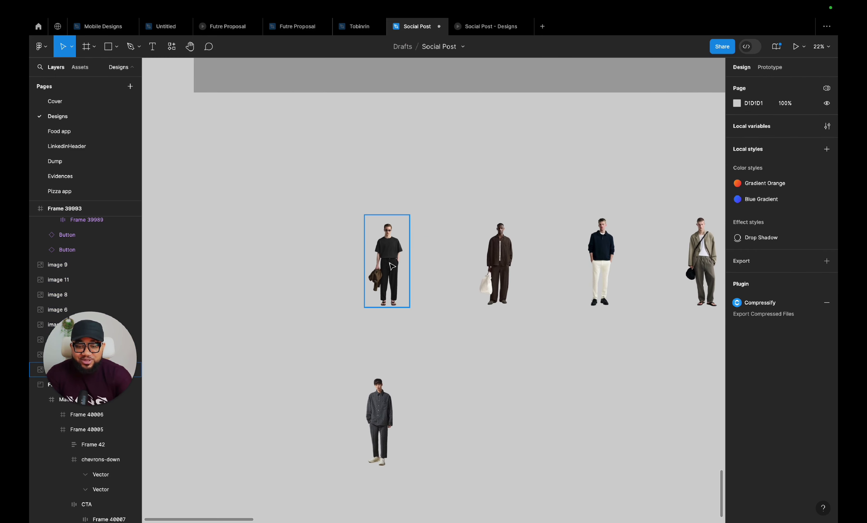
{"action": "left_click_drag", "start_coordinate": [367, 402], "coordinate": [368, 480]}
{"action": "scroll", "coordinate": [412, 339], "scroll_direction": "up", "scroll_amount": 5}
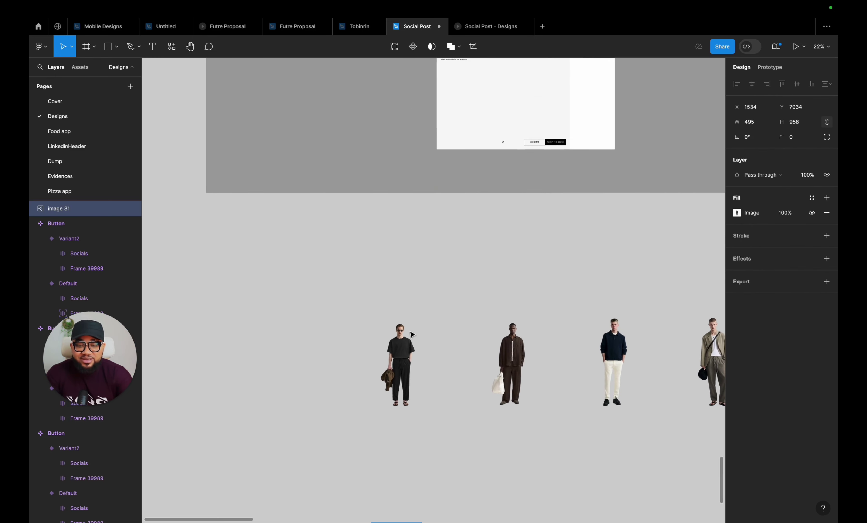
- Draw a flat ellipse about 522 × 75 around the feet of the black T-shirt model and send it behind him
{"action": "scroll", "coordinate": [405, 377], "scroll_direction": "up", "scroll_amount": 5}
{"action": "left_click", "coordinate": [386, 303]}
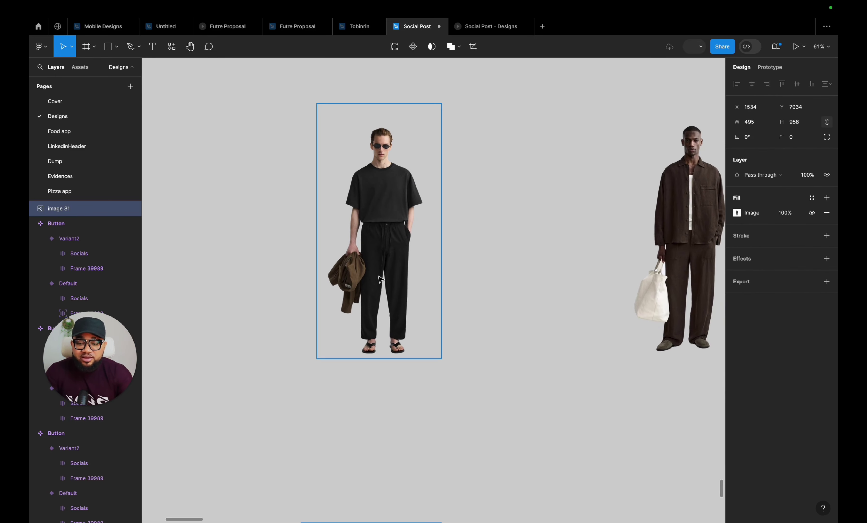
{"action": "left_click", "coordinate": [117, 47]}
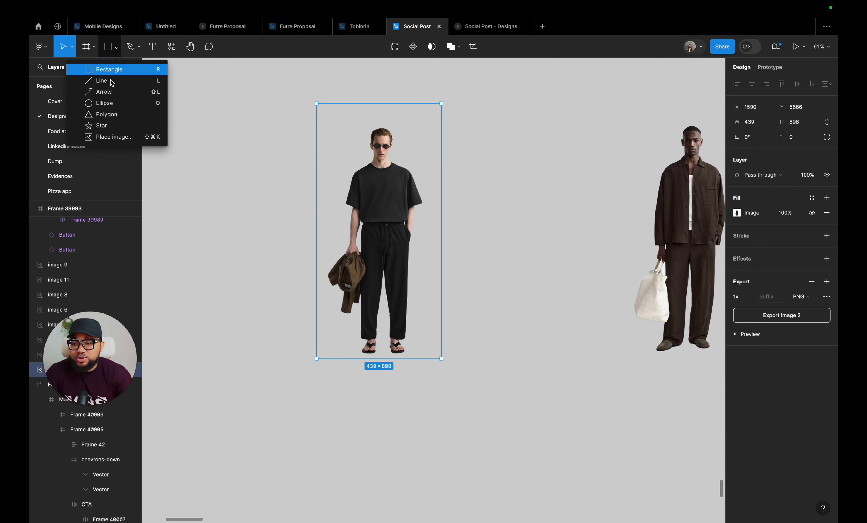
{"action": "left_click", "coordinate": [108, 103]}
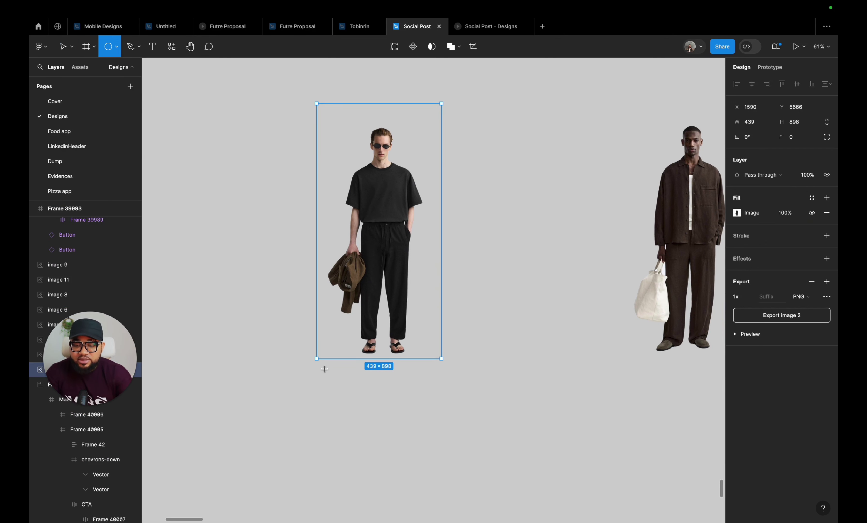
{"action": "mouse_move", "coordinate": [324, 368]}
{"action": "left_mouse_down"}
{"action": "mouse_move", "coordinate": [428, 388]}
{"action": "mouse_move", "coordinate": [385, 364]}
{"action": "mouse_move", "coordinate": [388, 356]}
{"action": "left_mouse_up"}
{"action": "key", "text": "["}
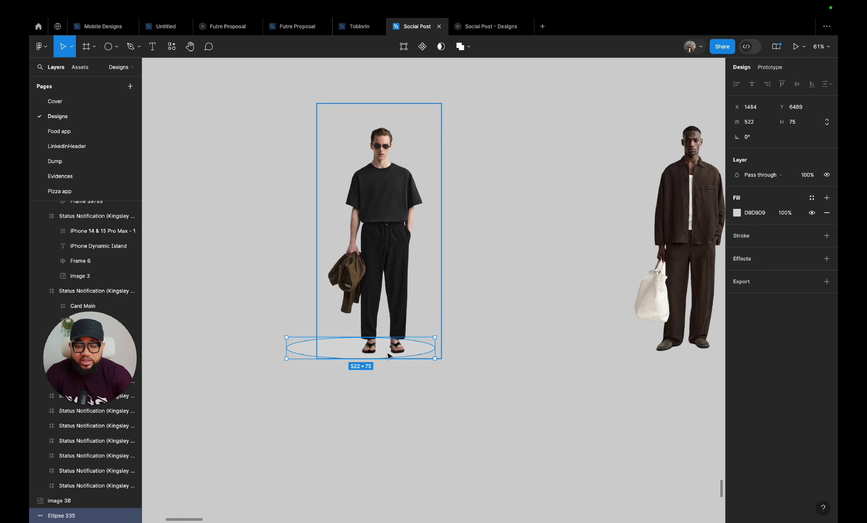
- Change the fill of the ellipse under the black T-shirt model to a radial gradient
{"action": "left_click", "coordinate": [241, 288]}
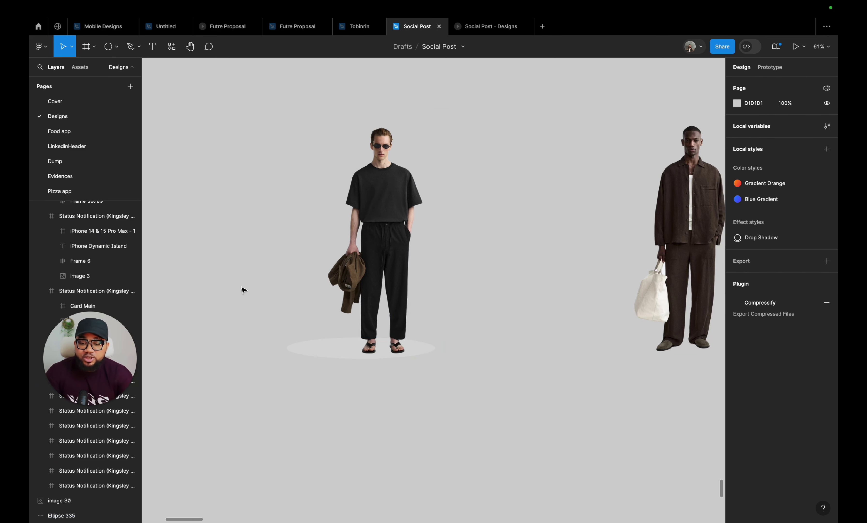
{"action": "left_click", "coordinate": [316, 356]}
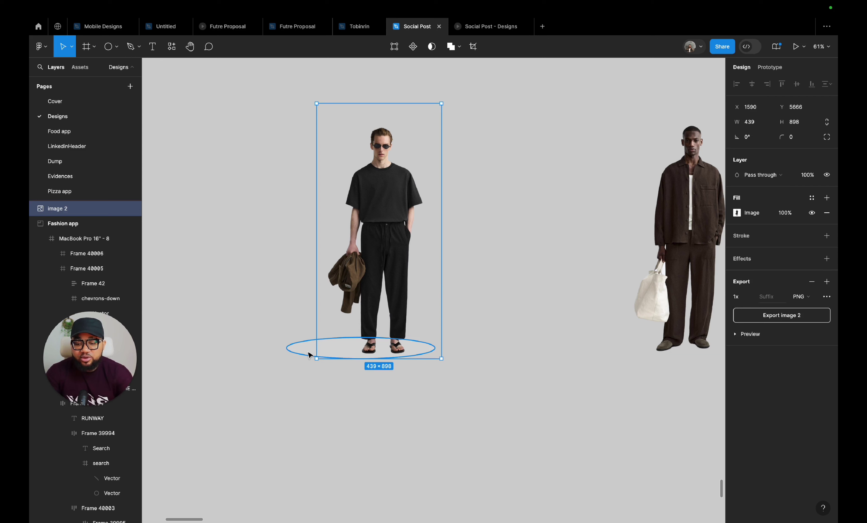
{"action": "left_click", "coordinate": [309, 354]}
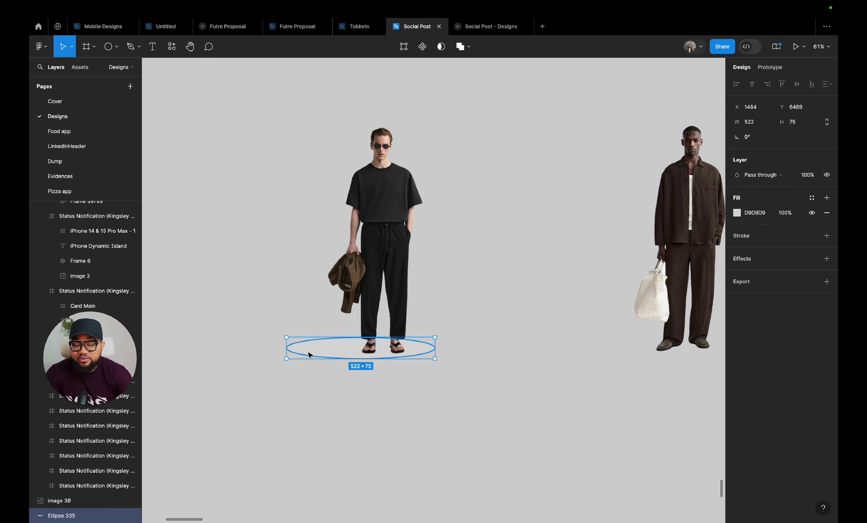
{"action": "left_click", "coordinate": [739, 215]}
{"action": "left_click", "coordinate": [638, 235]}
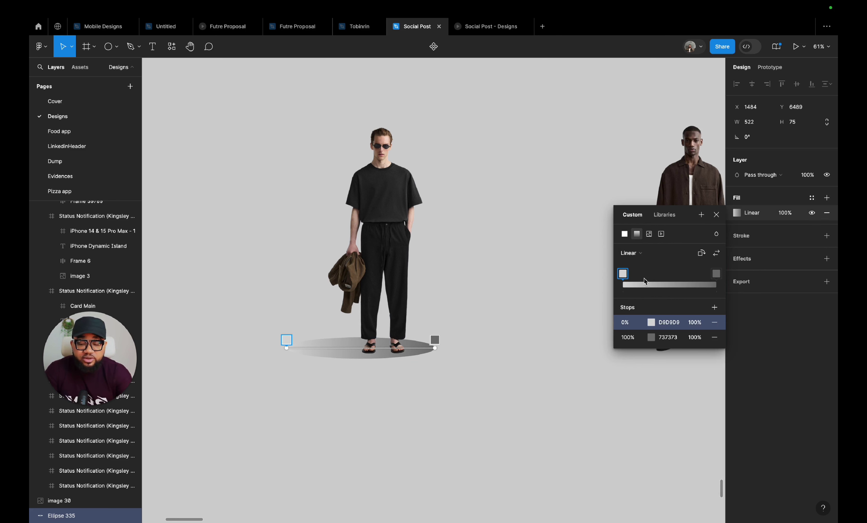
{"action": "left_click", "coordinate": [637, 255]}
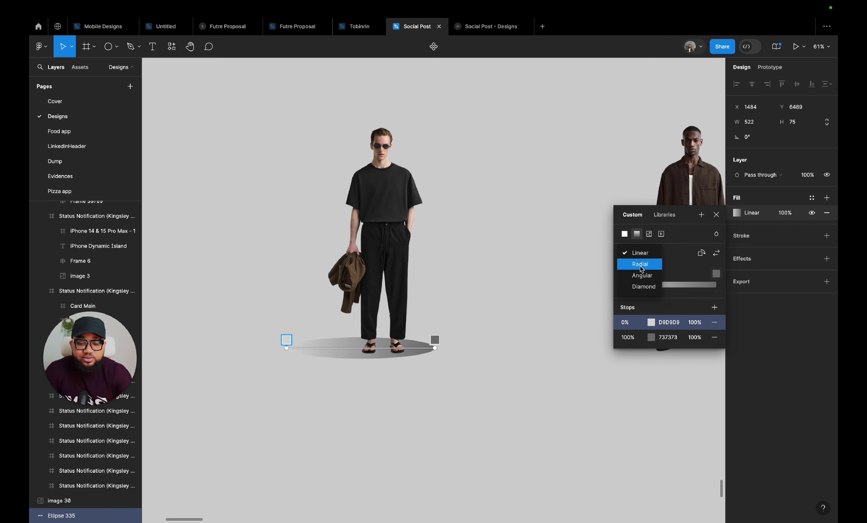
{"action": "left_click", "coordinate": [641, 265]}
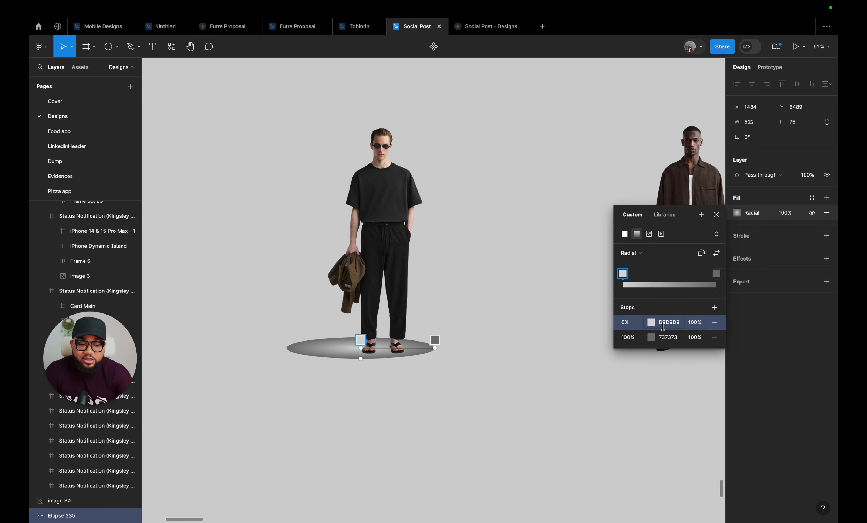
- Set the radial gradient's 100% stop to the library colour Gray 50
{"action": "left_click", "coordinate": [652, 338]}
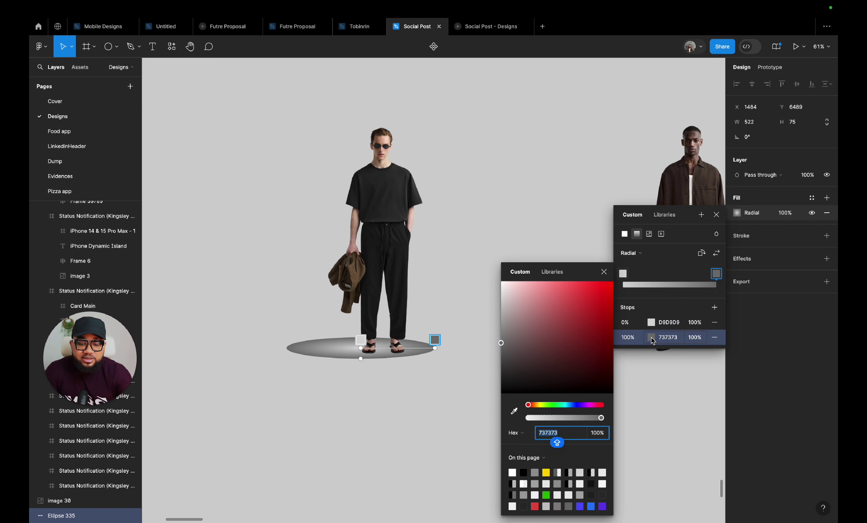
{"action": "left_click", "coordinate": [552, 272]}
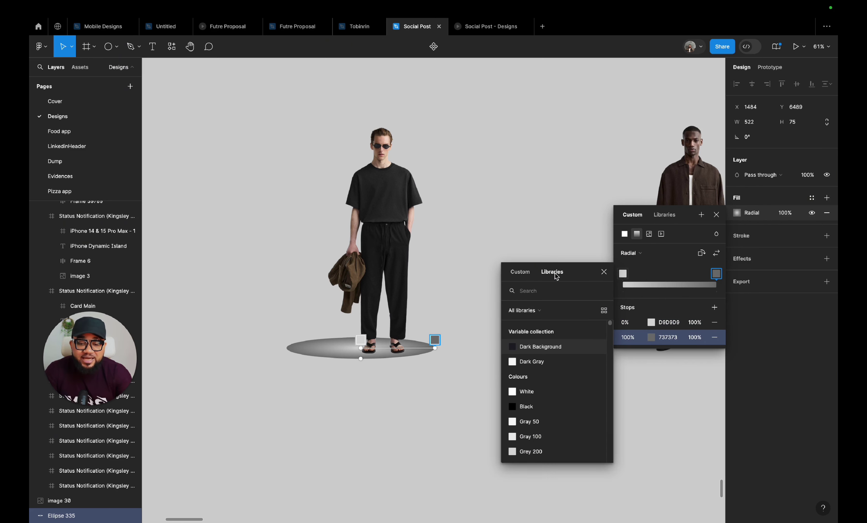
{"action": "left_click", "coordinate": [533, 423]}
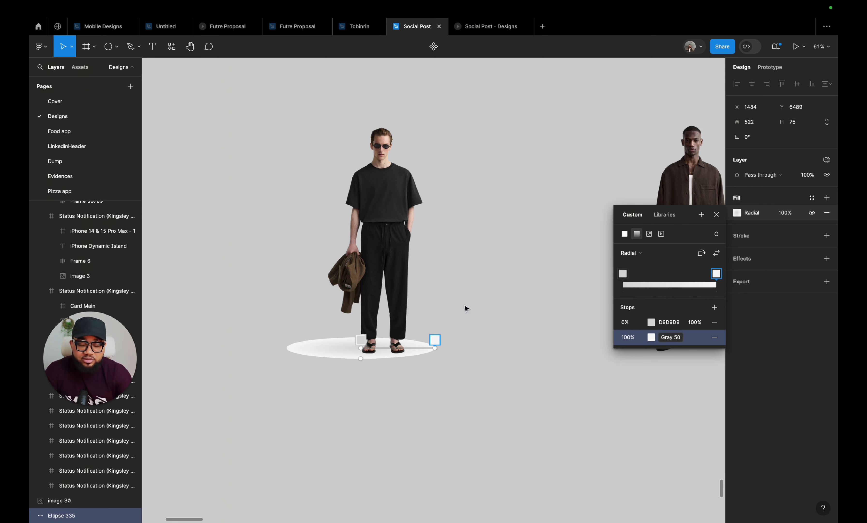
{"action": "scroll", "coordinate": [464, 305], "scroll_direction": "up", "scroll_amount": 10}
{"action": "scroll", "coordinate": [552, 187], "scroll_direction": "down", "scroll_amount": 10}
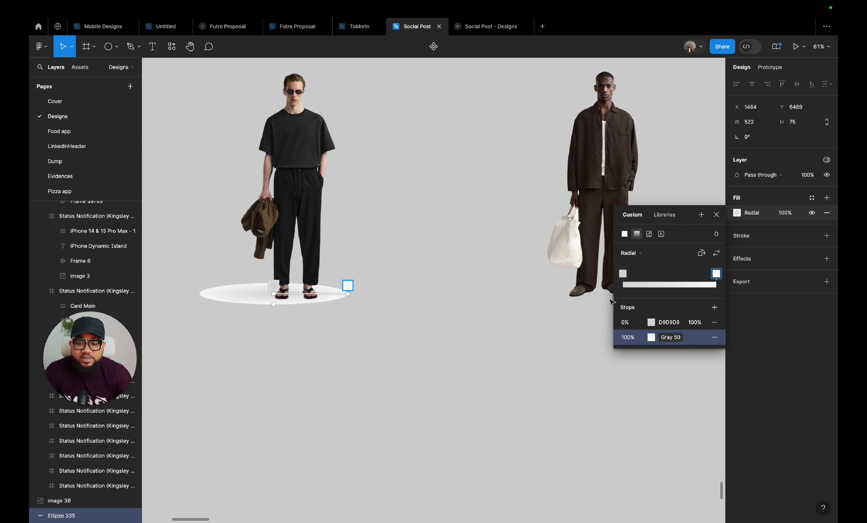
- Set the radial gradient's 0% stop to the library colour Grey 200 and close the fill settings
{"action": "left_click", "coordinate": [650, 323]}
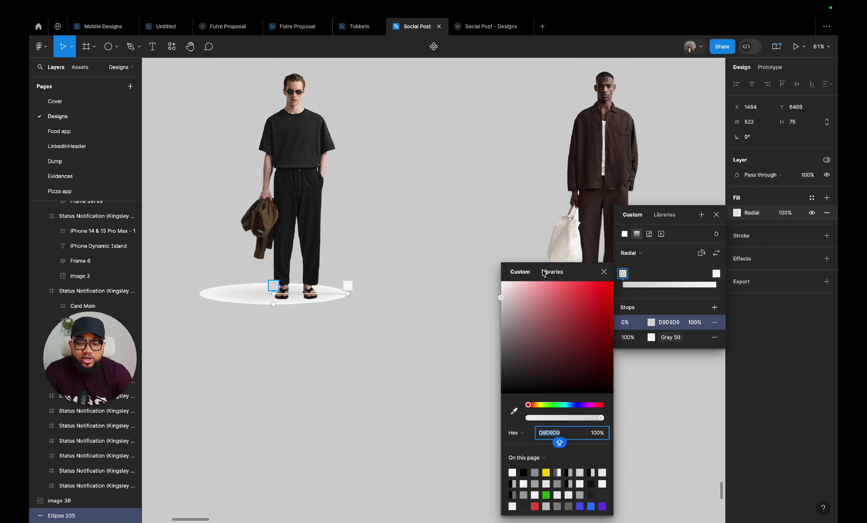
{"action": "left_click", "coordinate": [551, 273]}
{"action": "scroll", "coordinate": [522, 437], "scroll_direction": "down", "scroll_amount": 3}
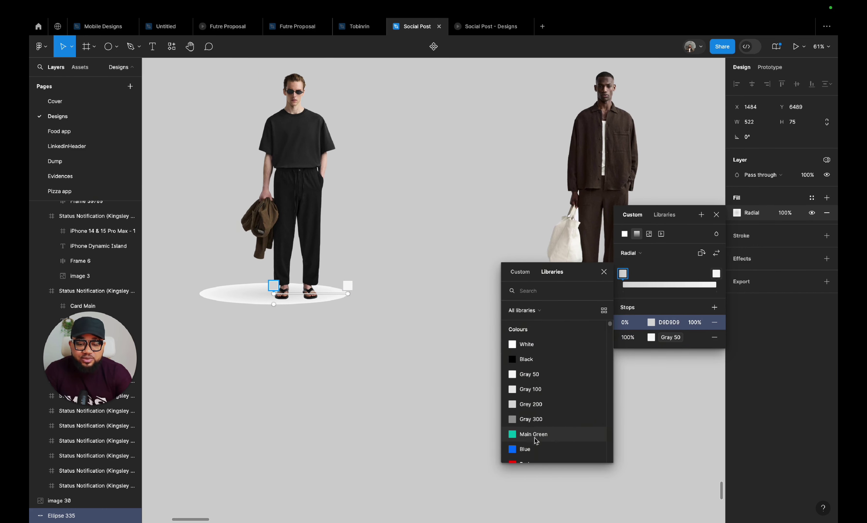
{"action": "left_click", "coordinate": [533, 405]}
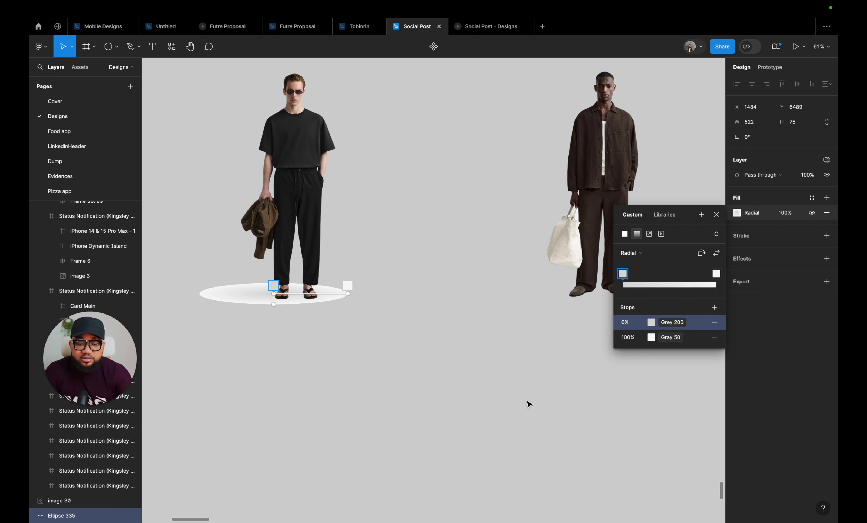
{"action": "left_click", "coordinate": [716, 214]}
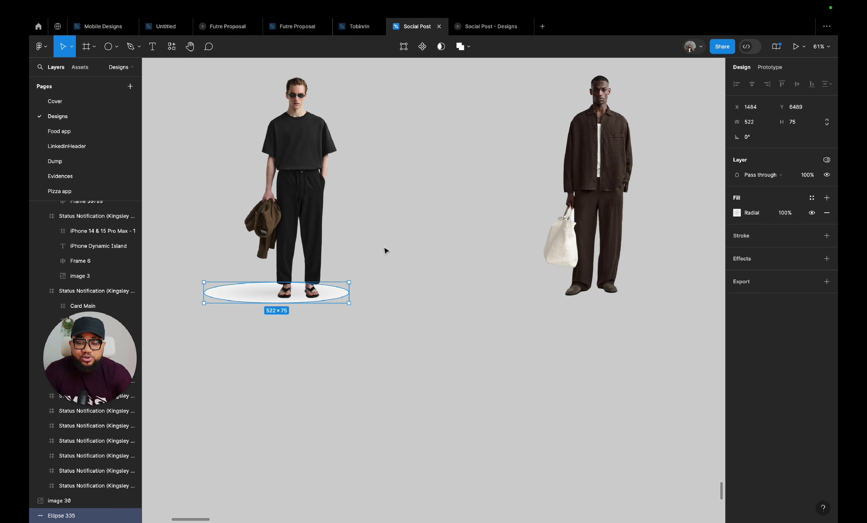
- Move the black-clad man's image and its shadow ellipse together into the 2024 Spring Collection section of the RUNWAY page
{"action": "scroll", "coordinate": [444, 322], "scroll_direction": "down", "scroll_amount": 3}
{"action": "scroll", "coordinate": [315, 232], "scroll_direction": "left", "scroll_amount": 2}
{"action": "left_click_drag", "start_coordinate": [282, 144], "coordinate": [454, 396]}
{"action": "left_click_drag", "start_coordinate": [399, 291], "coordinate": [548, 318]}
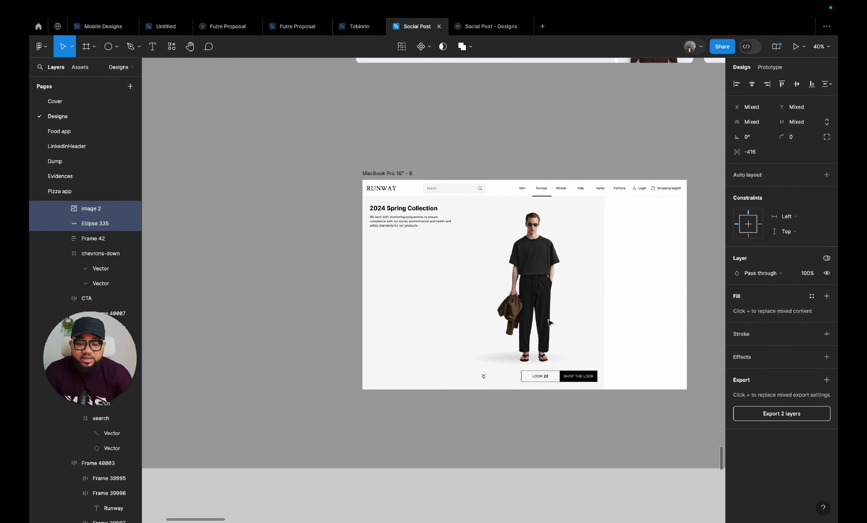
{"action": "scroll", "coordinate": [546, 349], "scroll_direction": "up", "scroll_amount": 3}
{"action": "scroll", "coordinate": [545, 349], "scroll_direction": "up", "scroll_amount": 1}
{"action": "left_click", "coordinate": [465, 466]}
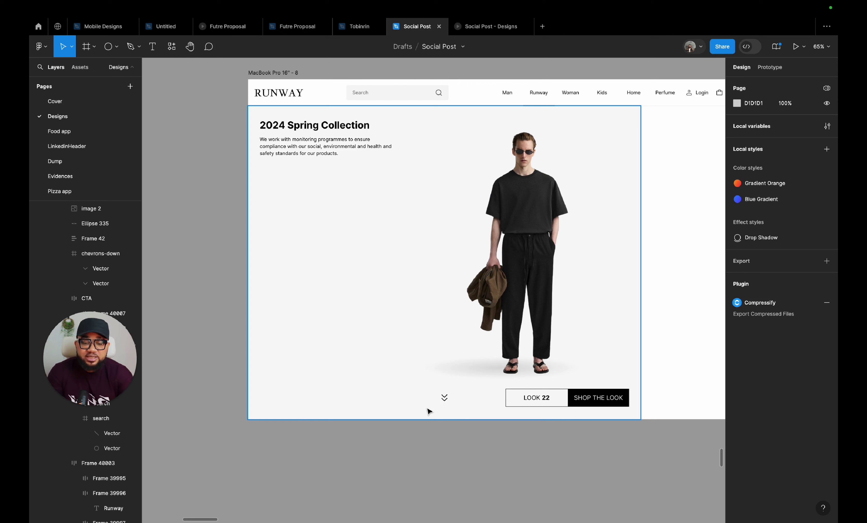
- Shift the shadow ellipse under the man's feet to about X 608 and flatten it to a height of about 54
{"action": "scroll", "coordinate": [457, 370], "scroll_direction": "up", "scroll_amount": 3}
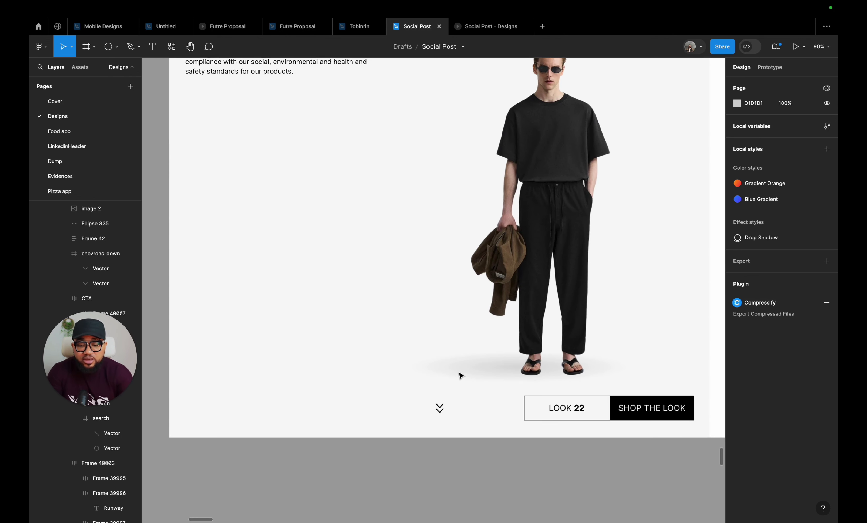
{"action": "left_click", "coordinate": [459, 374]}
{"action": "double_click", "coordinate": [458, 374]}
{"action": "left_click", "coordinate": [441, 371]}
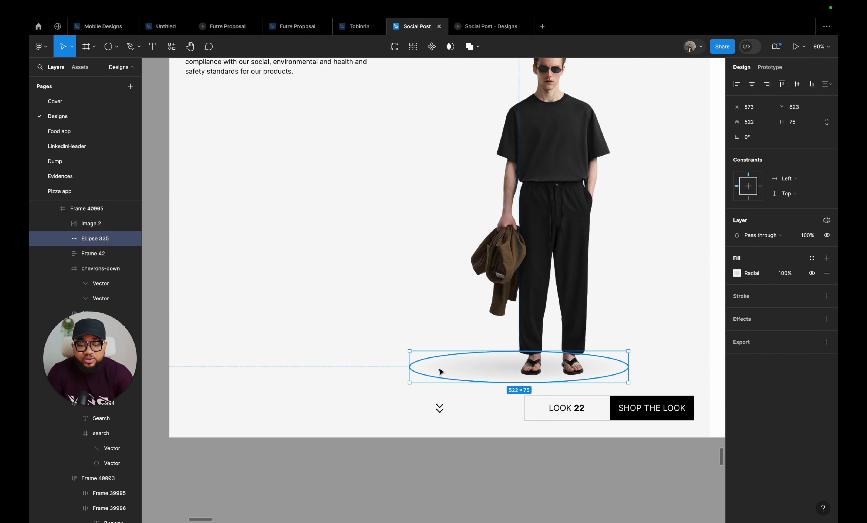
{"action": "left_click_drag", "start_coordinate": [441, 371], "coordinate": [459, 379]}
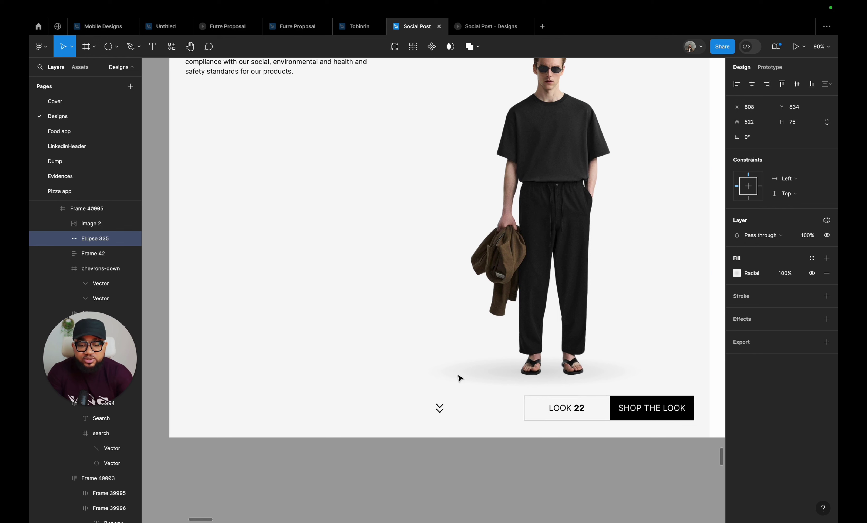
{"action": "left_click_drag", "start_coordinate": [513, 386], "coordinate": [516, 357]}
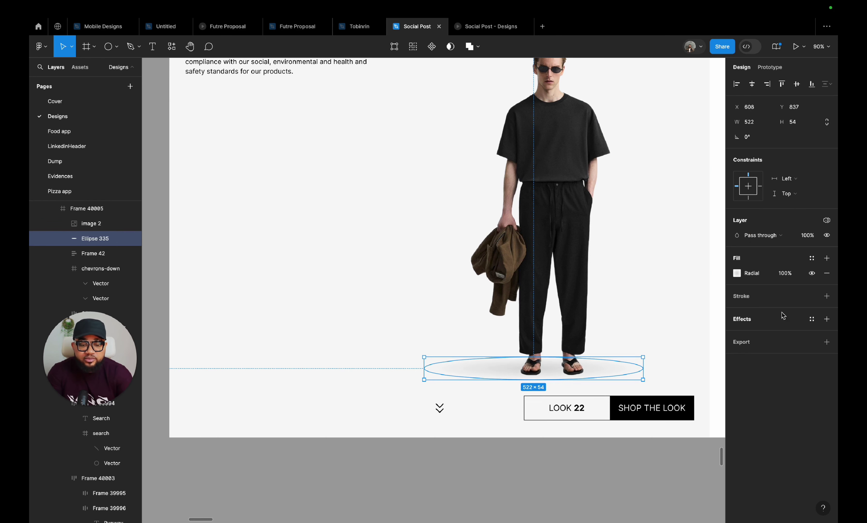
- Try the Grey 200 stop of the ellipse's radial fill at 100%, then return it to 0%
{"action": "left_click", "coordinate": [738, 273]}
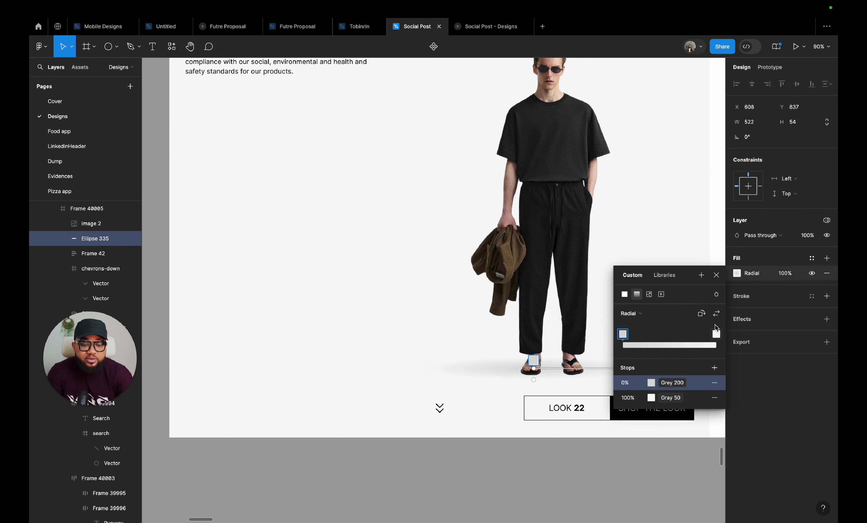
{"action": "left_click", "coordinate": [676, 384]}
{"action": "left_click", "coordinate": [676, 384]}
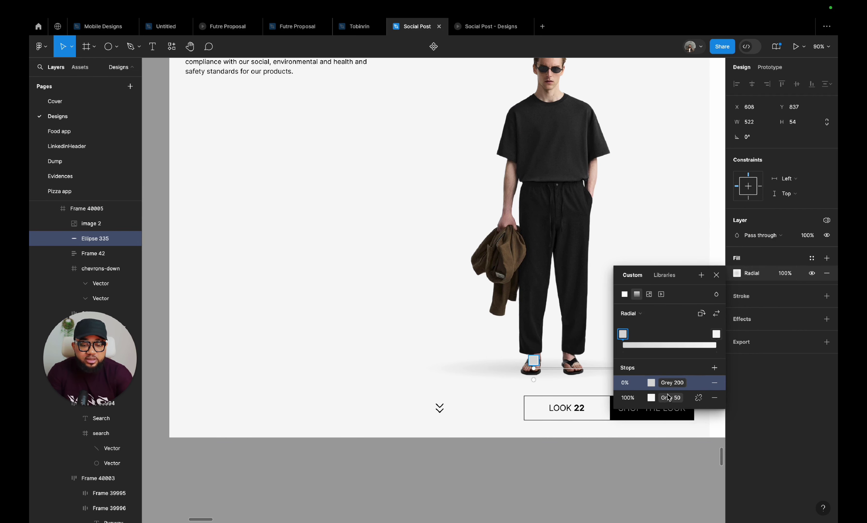
{"action": "left_click", "coordinate": [668, 383]}
{"action": "left_click", "coordinate": [669, 383]}
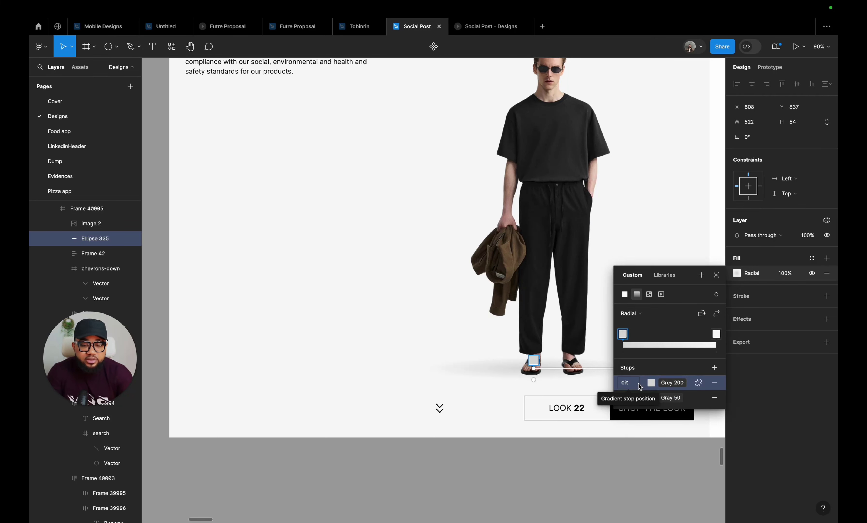
{"action": "left_click", "coordinate": [671, 383]}
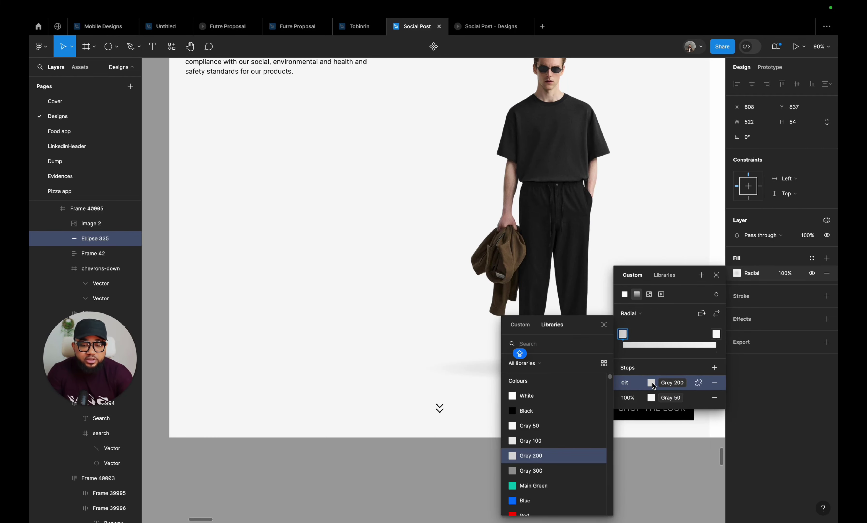
{"action": "left_click", "coordinate": [653, 386]}
{"action": "left_click", "coordinate": [627, 383]}
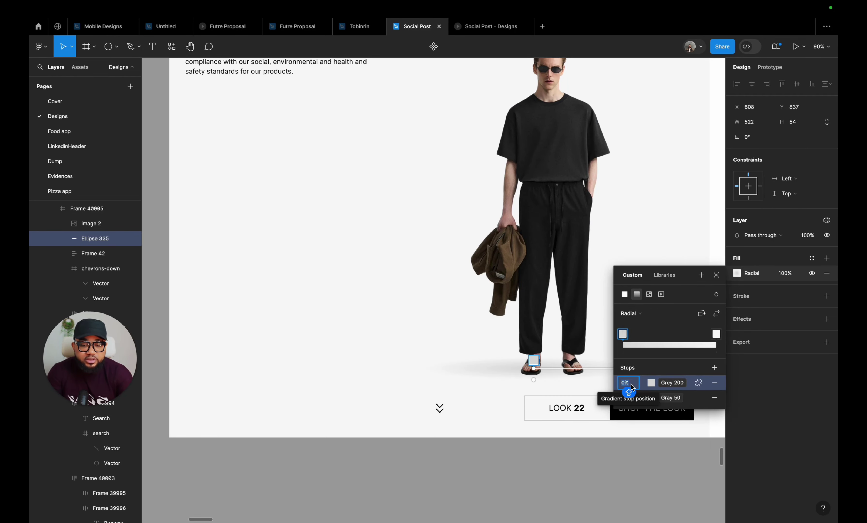
{"action": "type", "text": "100"}
{"action": "key", "text": "Return"}
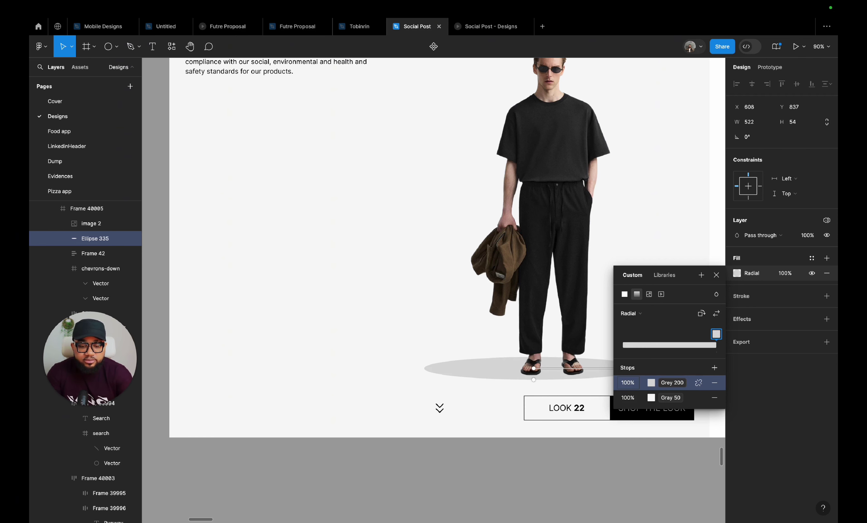
{"action": "left_click", "coordinate": [627, 384]}
{"action": "type", "text": "0"}
{"action": "key", "text": "Return"}
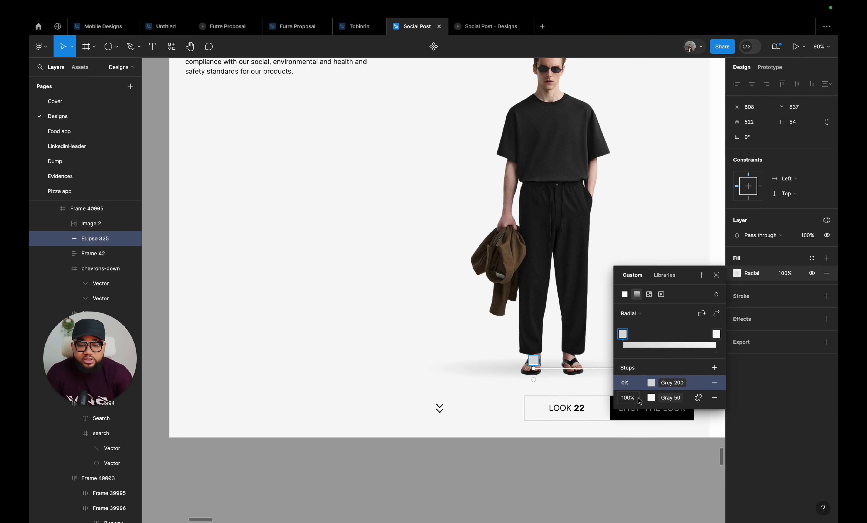
- Try Gray 300 for the first stop of the ellipse's radial gradient, then reapply Grey 200
{"action": "left_click", "coordinate": [675, 387]}
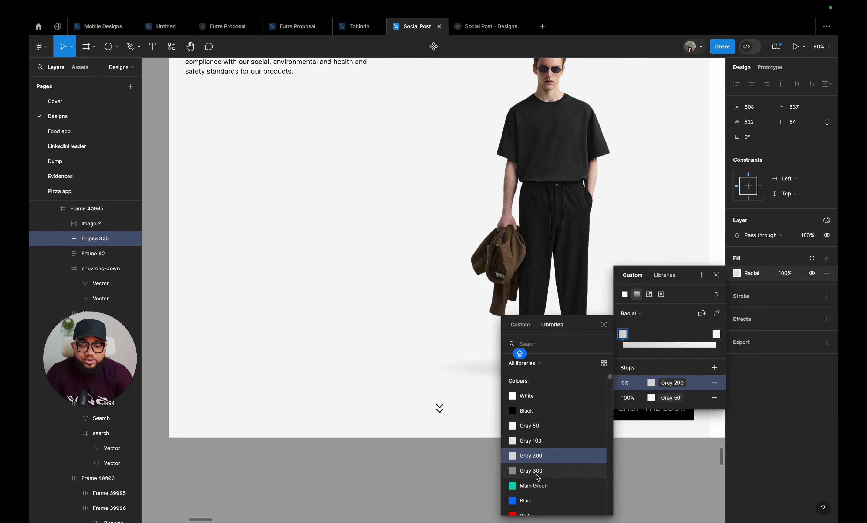
{"action": "left_click", "coordinate": [540, 475]}
{"action": "left_click", "coordinate": [673, 383]}
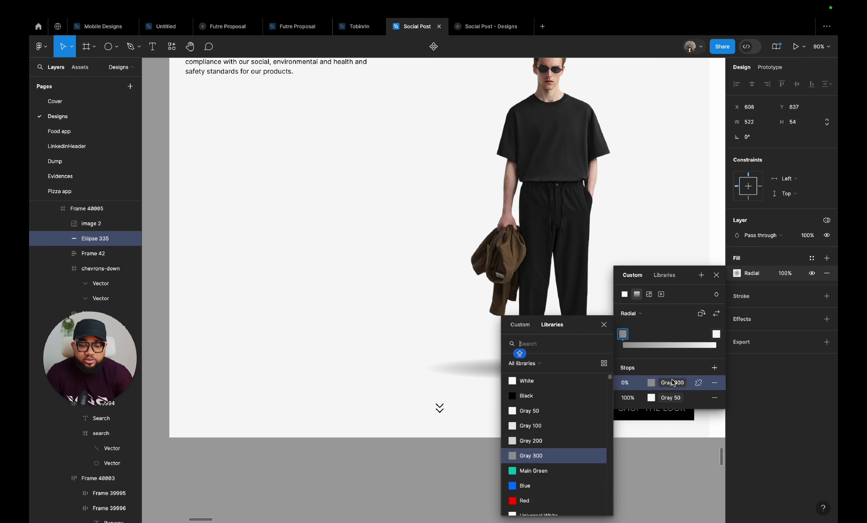
{"action": "left_click", "coordinate": [531, 441]}
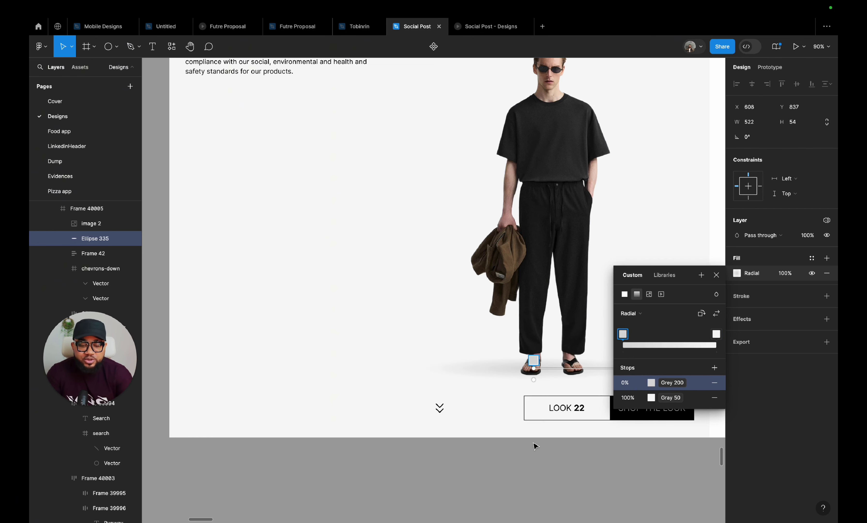
{"action": "left_click", "coordinate": [719, 275]}
{"action": "key", "text": "Escape"}
- Move the man's image together with its shadow ellipse out of the page onto the empty canvas beside the second model
{"action": "scroll", "coordinate": [665, 273], "scroll_direction": "down", "scroll_amount": 5}
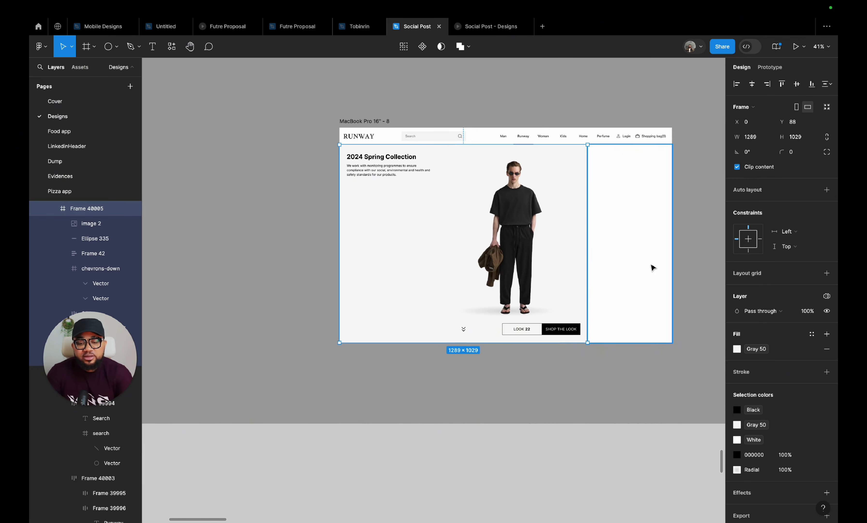
{"action": "scroll", "coordinate": [599, 259], "scroll_direction": "up", "scroll_amount": 3}
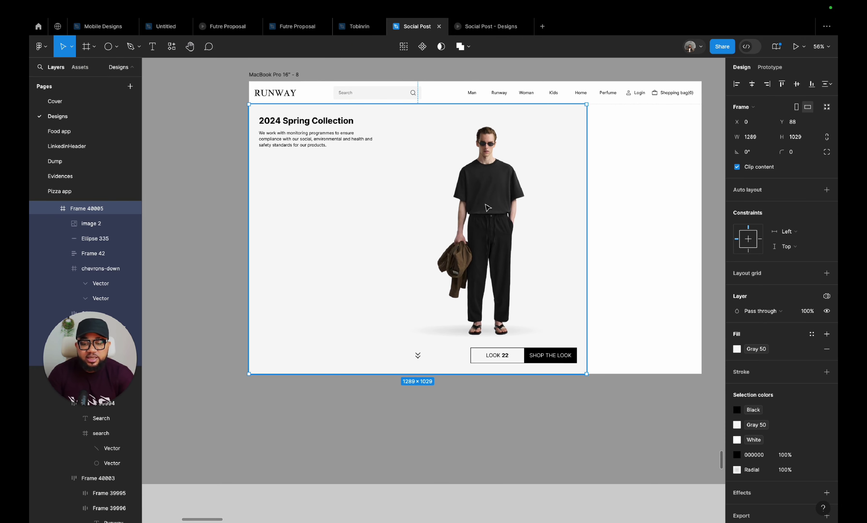
{"action": "left_click", "coordinate": [488, 207]}
{"action": "left_click", "coordinate": [424, 334], "text": "shift"}
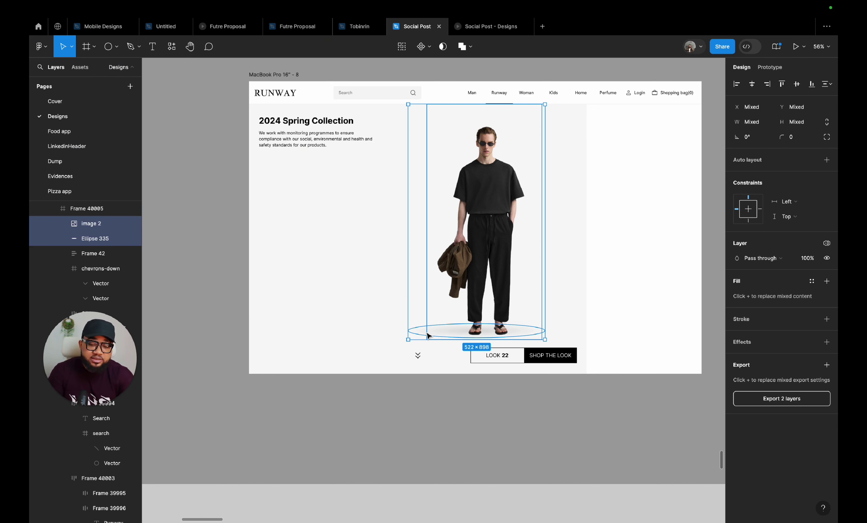
{"action": "left_click_drag", "start_coordinate": [428, 336], "coordinate": [349, 315]}
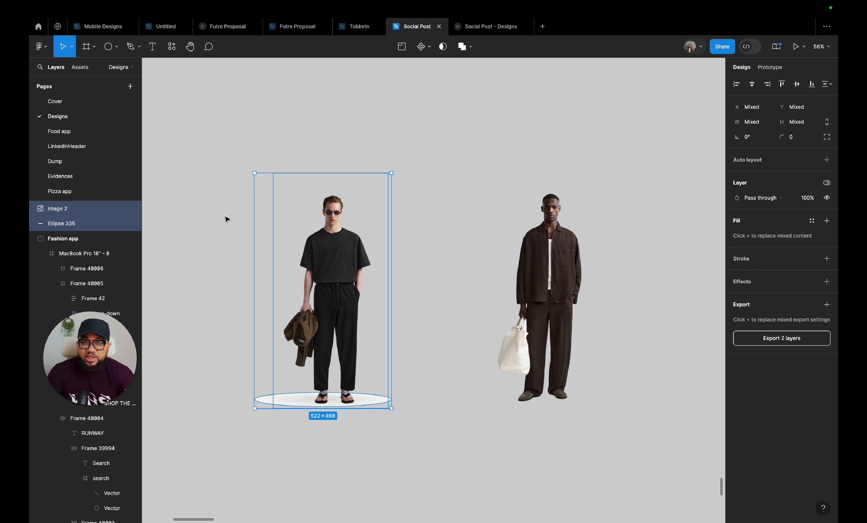
{"action": "right_click", "coordinate": [323, 270]}
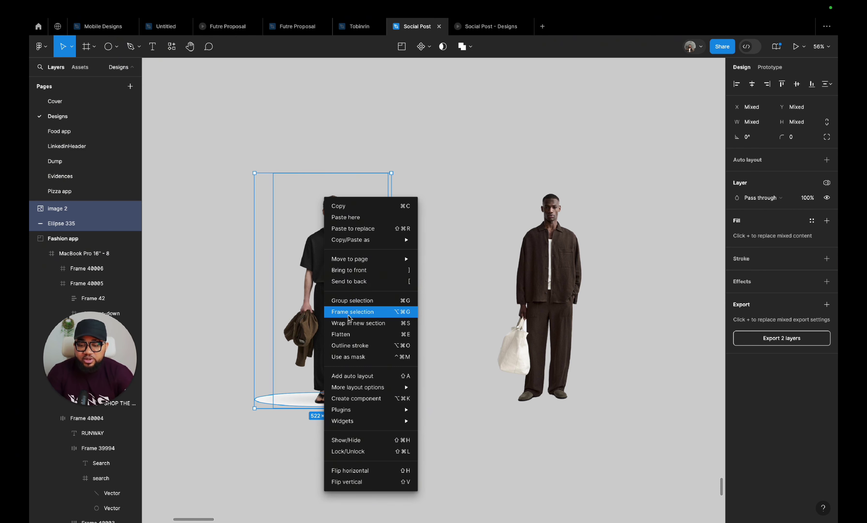
{"action": "mouse_move", "coordinate": [351, 263]}
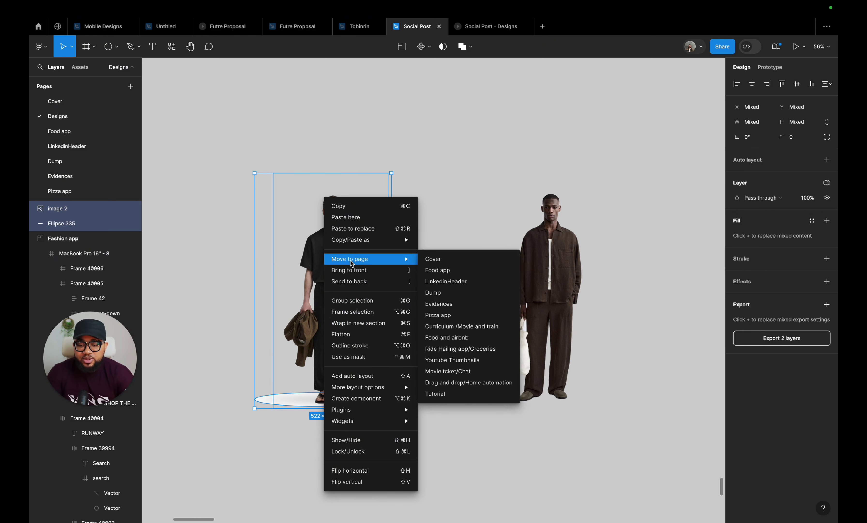
{"action": "left_click", "coordinate": [225, 274]}
- Wrap the man's image and shadow ellipse in a vertical auto layout with a spacing of -30
{"action": "left_click_drag", "start_coordinate": [224, 141], "coordinate": [425, 450]}
{"action": "key", "text": "shift+a"}
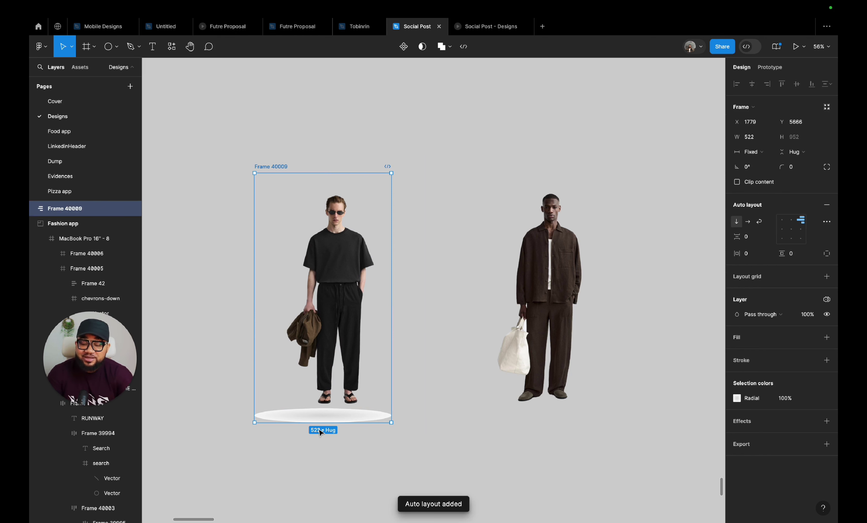
{"action": "left_click", "coordinate": [759, 239]}
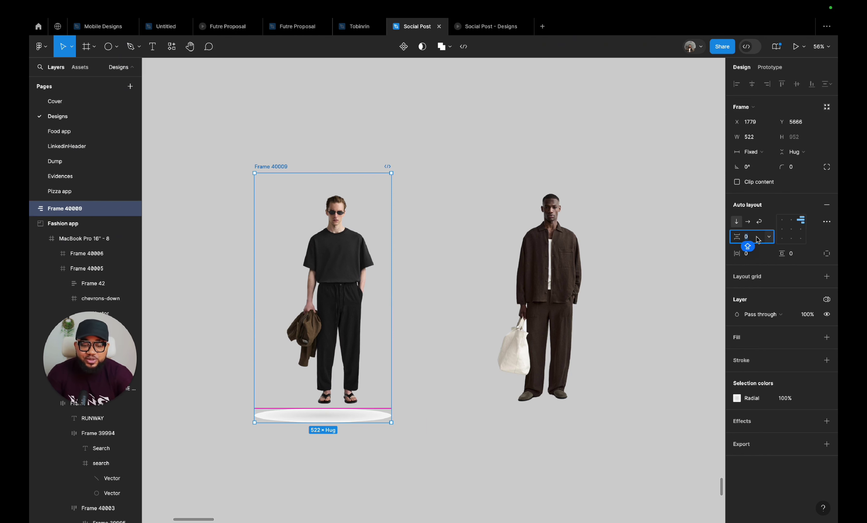
{"action": "type", "text": "-30"}
{"action": "key", "text": "Return"}
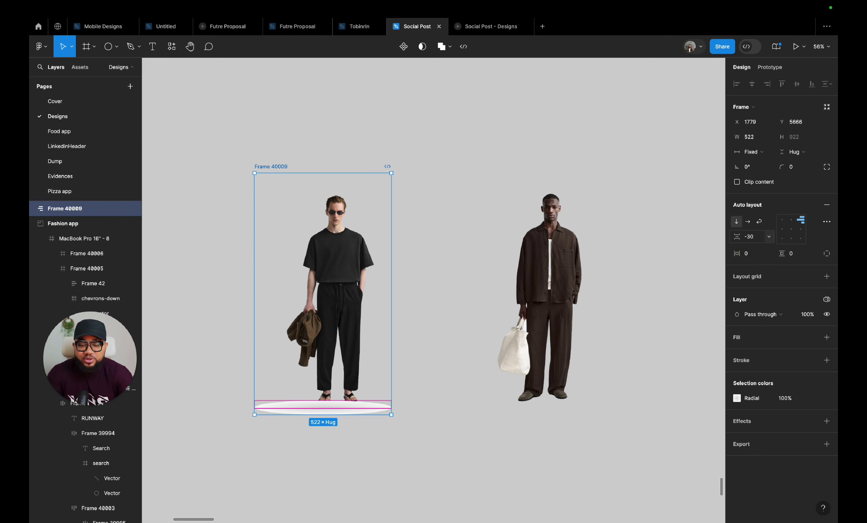
- Set the auto layout's vertical spacing between image and ellipse to -40
{"action": "left_click", "coordinate": [756, 239]}
{"action": "type", "text": "-"}
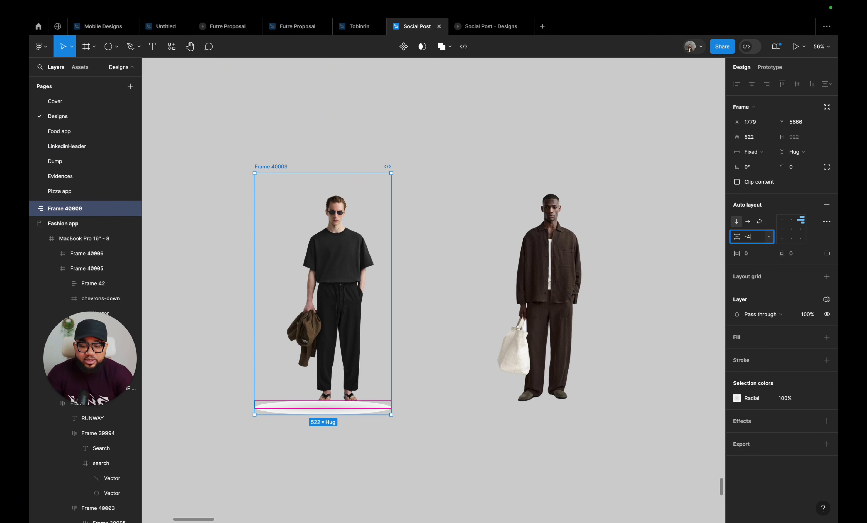
{"action": "type", "text": "40"}
{"action": "key", "text": "Return"}
- Give the shadow ellipse an absolute position within the auto layout frame and place it behind the man's image
{"action": "scroll", "coordinate": [322, 404], "scroll_direction": "up", "scroll_amount": 3}
{"action": "left_click", "coordinate": [258, 412]}
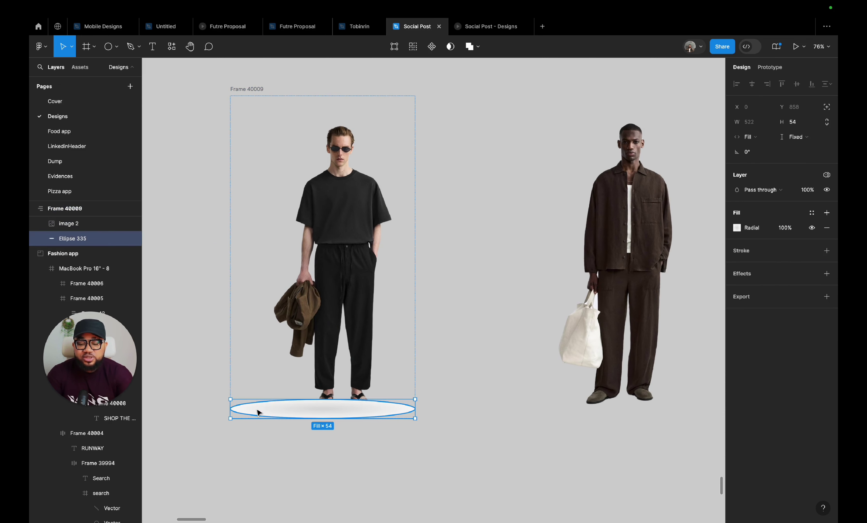
{"action": "left_click", "coordinate": [827, 107]}
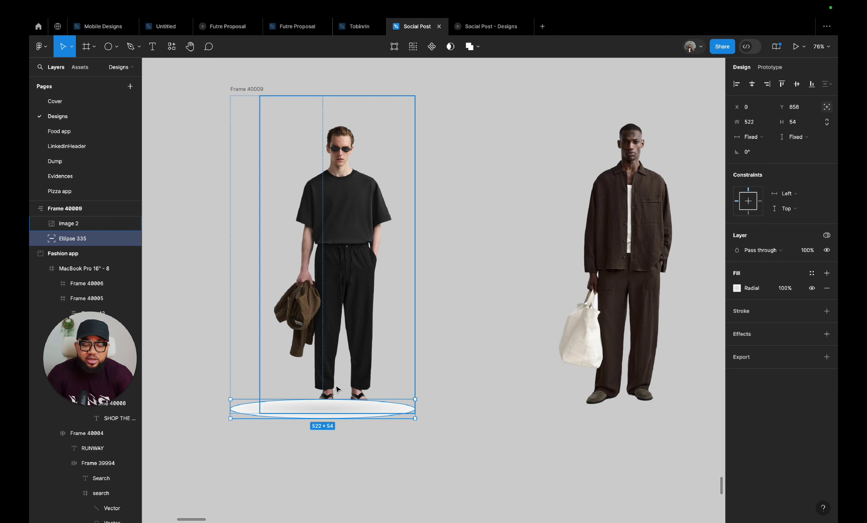
{"action": "key", "text": "super+bracketright"}
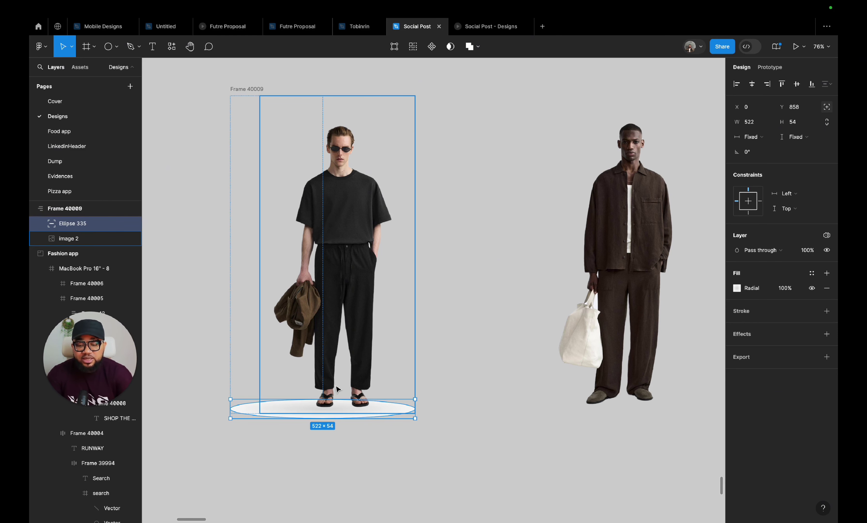
{"action": "left_click", "coordinate": [345, 495]}
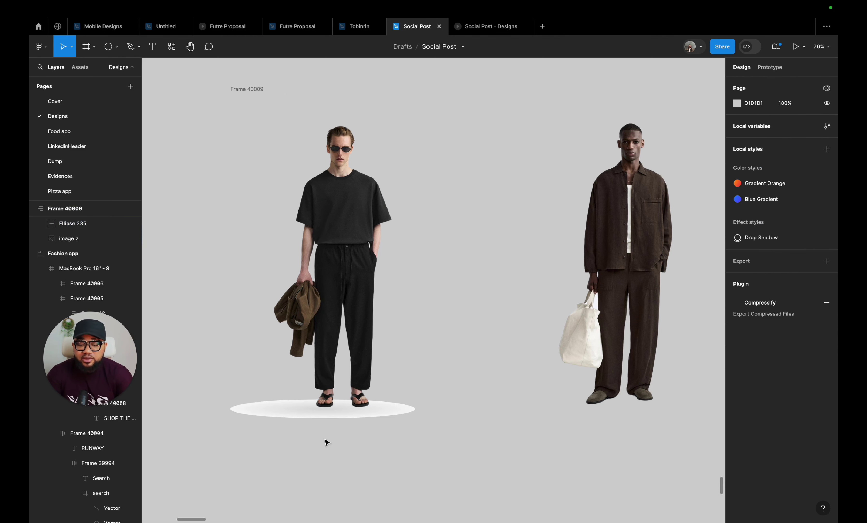
- Nudge the shadow ellipse slightly upward so it sits under the man's feet
{"action": "left_click", "coordinate": [249, 413]}
{"action": "left_click_drag", "start_coordinate": [254, 414], "coordinate": [254, 407]}
{"action": "left_click", "coordinate": [331, 447]}
- Move the combined image and shadow frame into the 2024 Spring Collection section at about X 731, Y 41
{"action": "scroll", "coordinate": [331, 446], "scroll_direction": "down", "scroll_amount": 4}
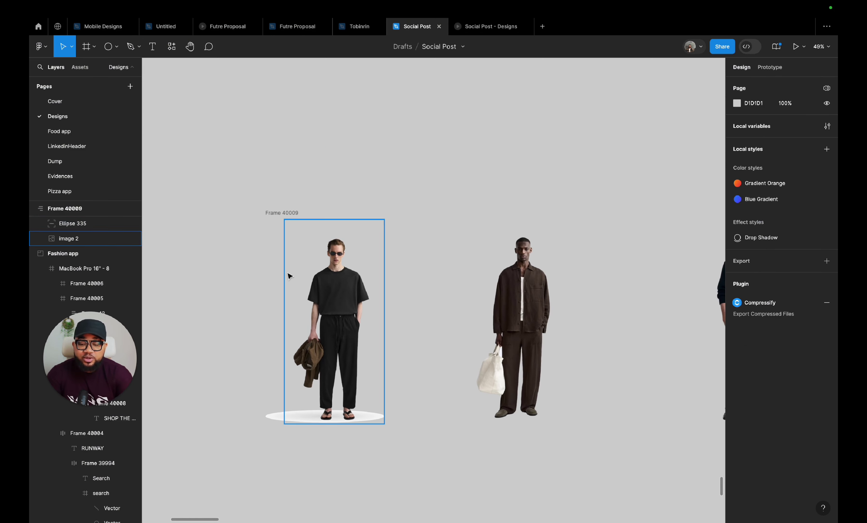
{"action": "left_click", "coordinate": [286, 214]}
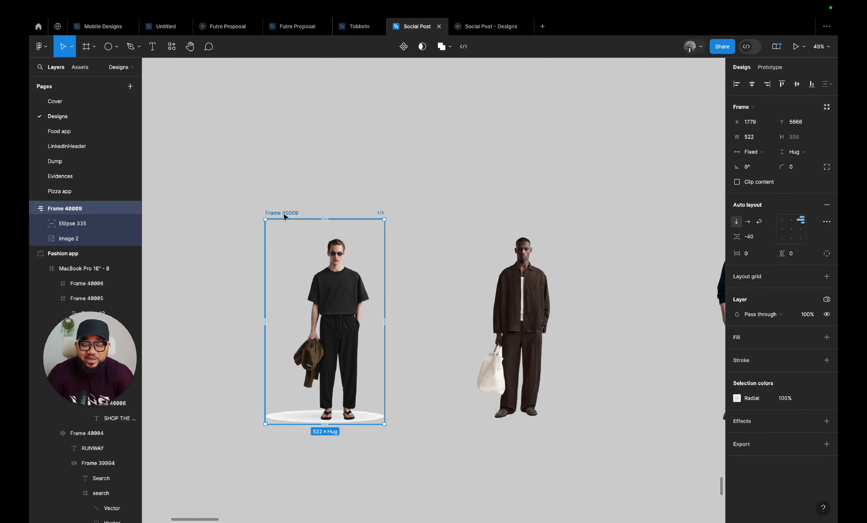
{"action": "scroll", "coordinate": [295, 215], "scroll_direction": "down", "scroll_amount": 3}
{"action": "left_click_drag", "start_coordinate": [285, 217], "coordinate": [326, 305]}
{"action": "scroll", "coordinate": [326, 304], "scroll_direction": "down", "scroll_amount": 5}
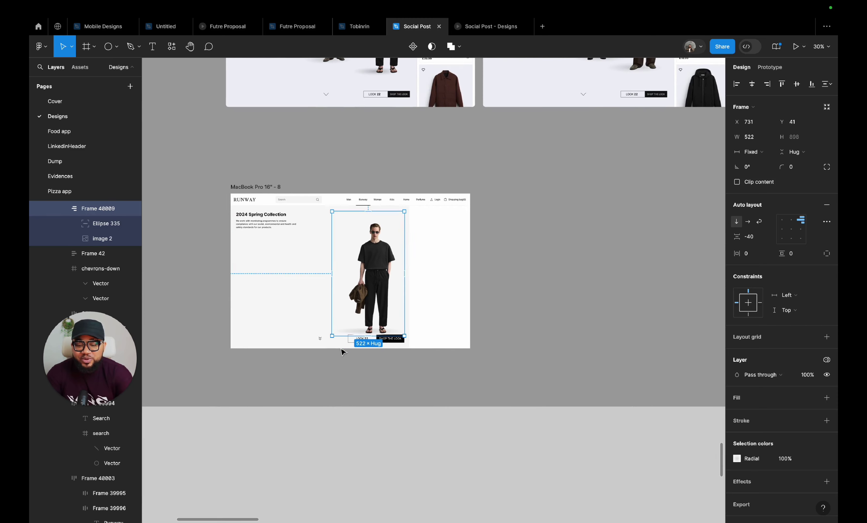
- Scale the combined image and shadow frame down proportionally to about 435 × 748 and place it just above the look buttons
{"action": "scroll", "coordinate": [384, 227], "scroll_direction": "up", "scroll_amount": 5}
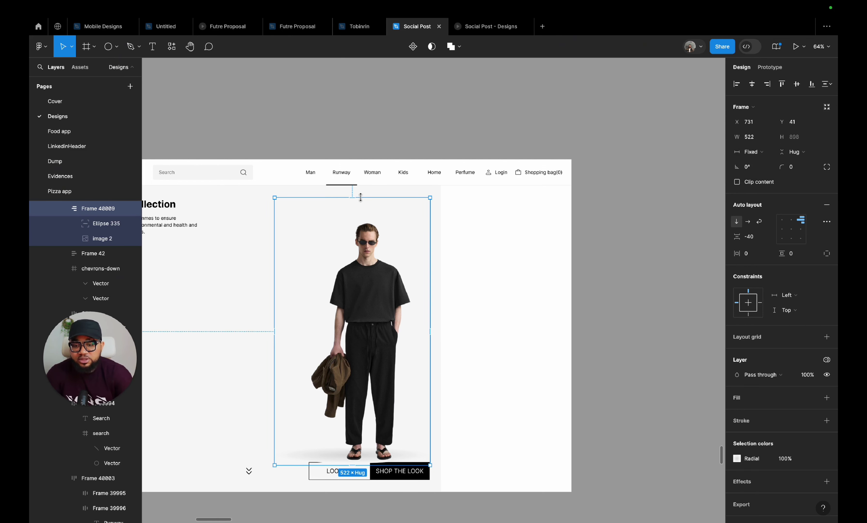
{"action": "key", "text": "k"}
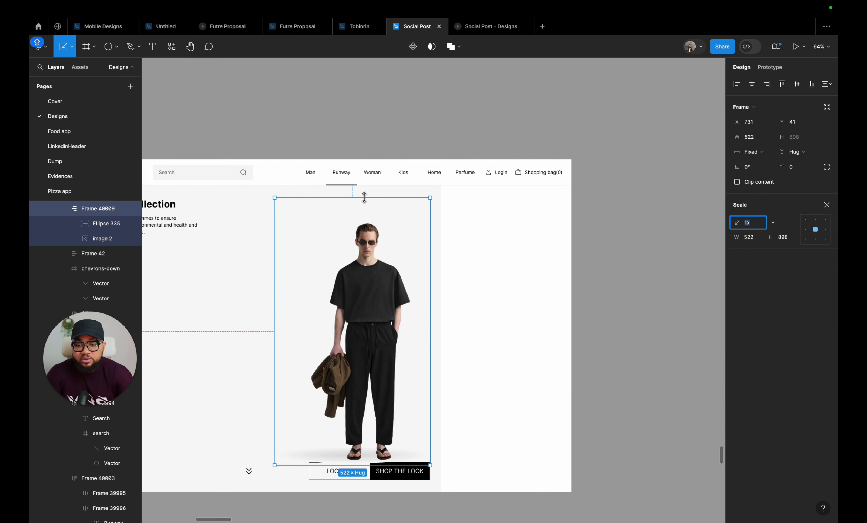
{"action": "left_click_drag", "start_coordinate": [365, 197], "coordinate": [365, 244]}
{"action": "key", "text": "alt"}
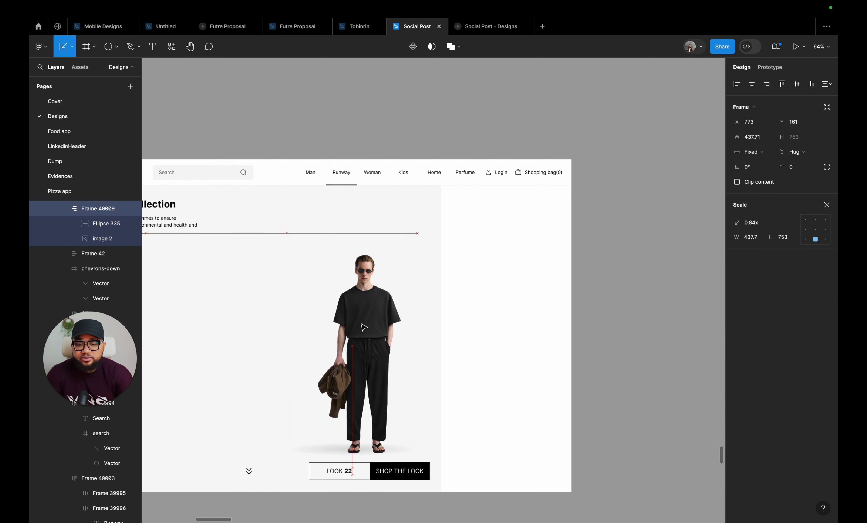
{"action": "left_click_drag", "start_coordinate": [365, 322], "coordinate": [367, 320]}
{"action": "left_click_drag", "start_coordinate": [365, 226], "coordinate": [365, 228]}
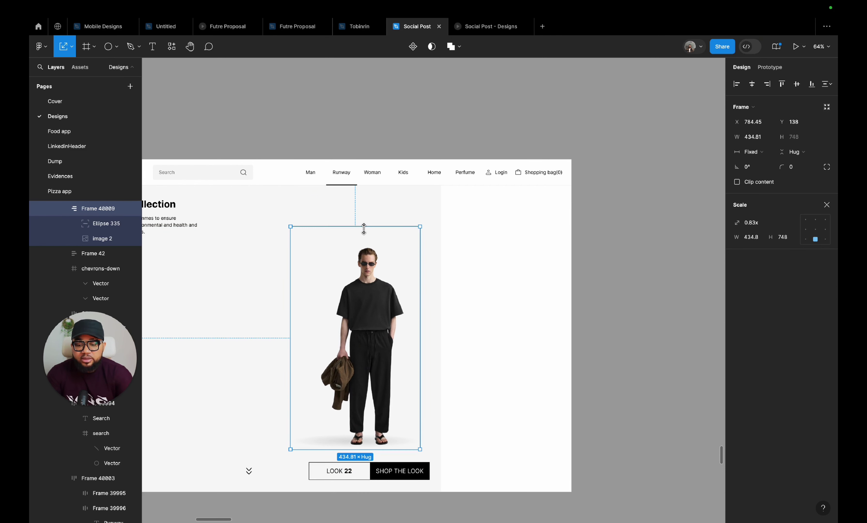
{"action": "key", "text": "v"}
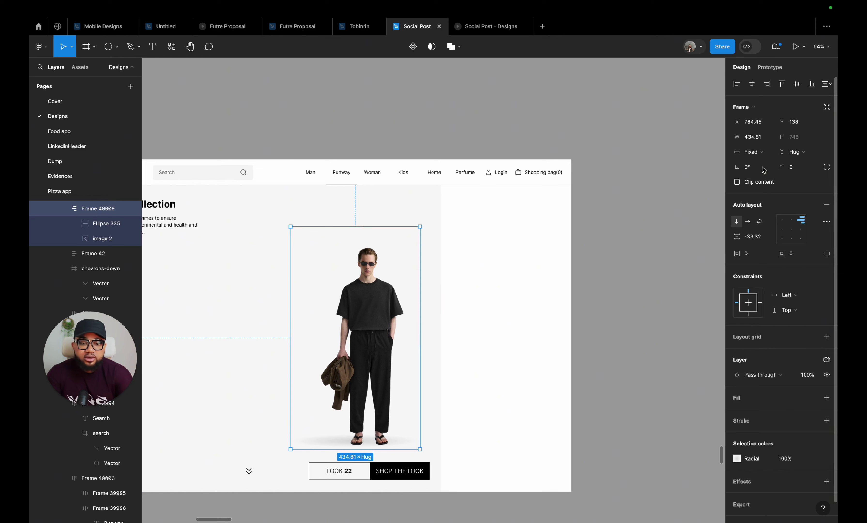
- Set the width of the combined image and shadow frame to 435
{"action": "left_click", "coordinate": [756, 141]}
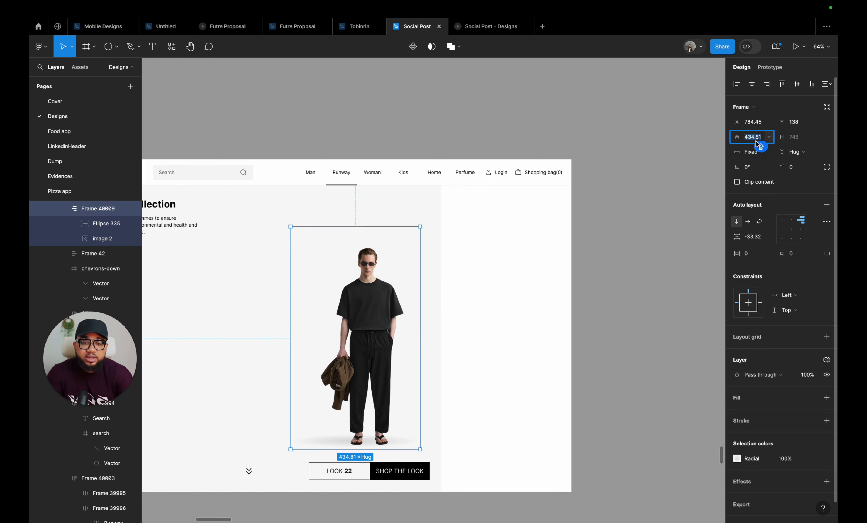
{"action": "type", "text": "43"}
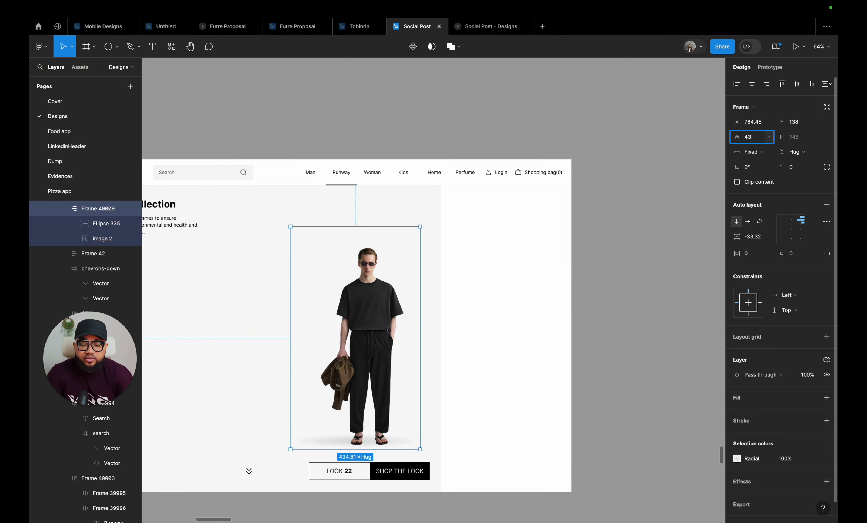
{"action": "type", "text": "5"}
{"action": "key", "text": "Return"}
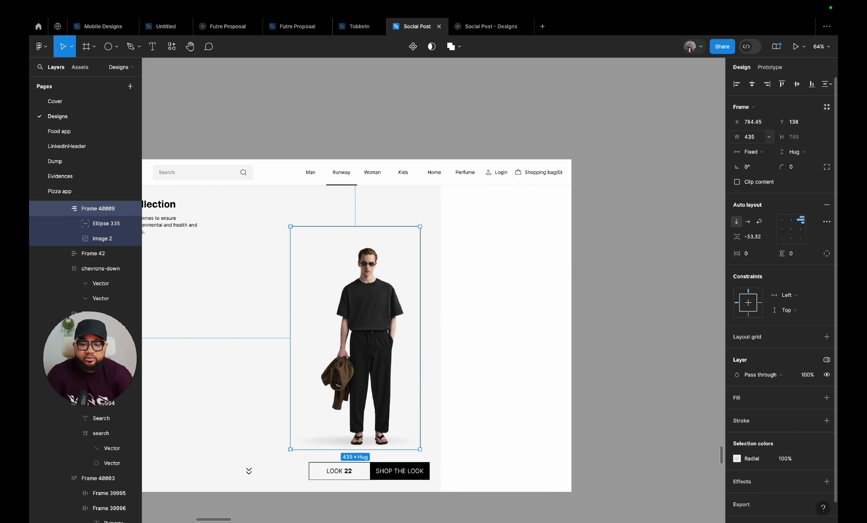
- Set the shadow ellipse under the man's feet to 435 wide and 45 high
{"action": "left_click", "coordinate": [314, 445]}
{"action": "left_click", "coordinate": [295, 446]}
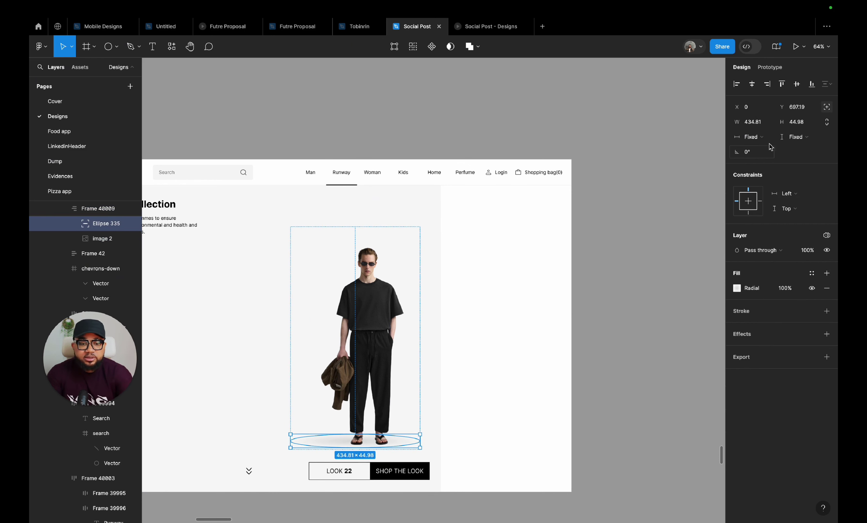
{"action": "left_click", "coordinate": [757, 122]}
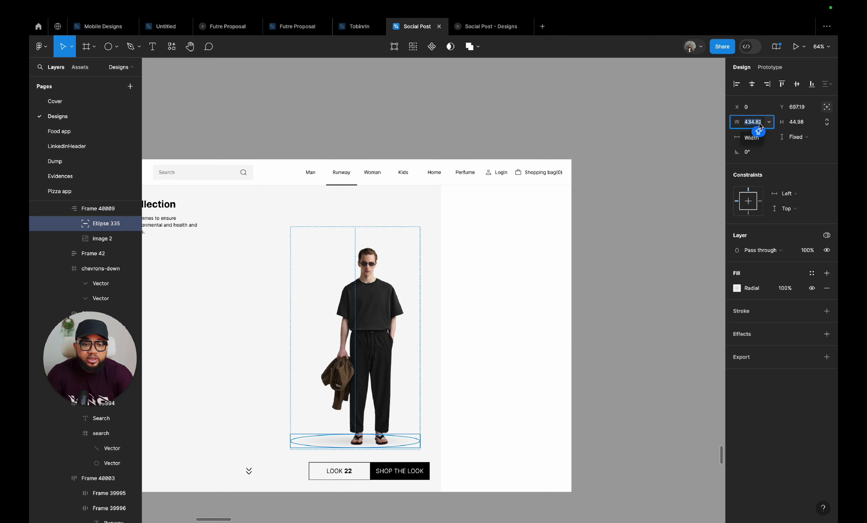
{"action": "type", "text": "435"}
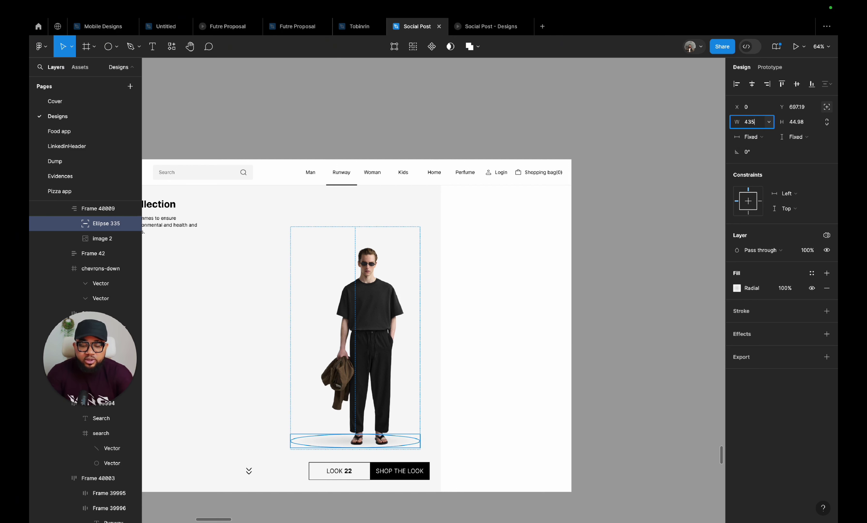
{"action": "key", "text": "Return"}
{"action": "left_click", "coordinate": [803, 127]}
{"action": "type", "text": "4"}
{"action": "key", "text": "Return"}
- Set the width of the man's image inside the frame to 365
{"action": "left_click", "coordinate": [395, 283]}
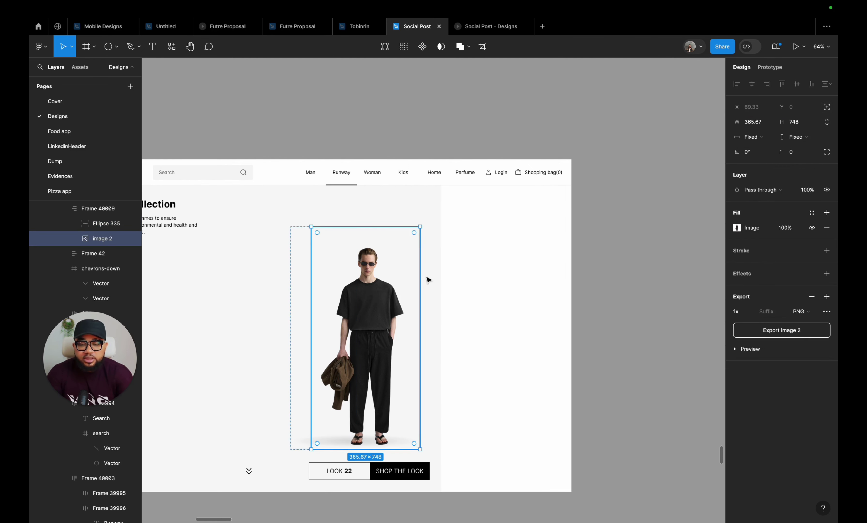
{"action": "left_click", "coordinate": [758, 123]}
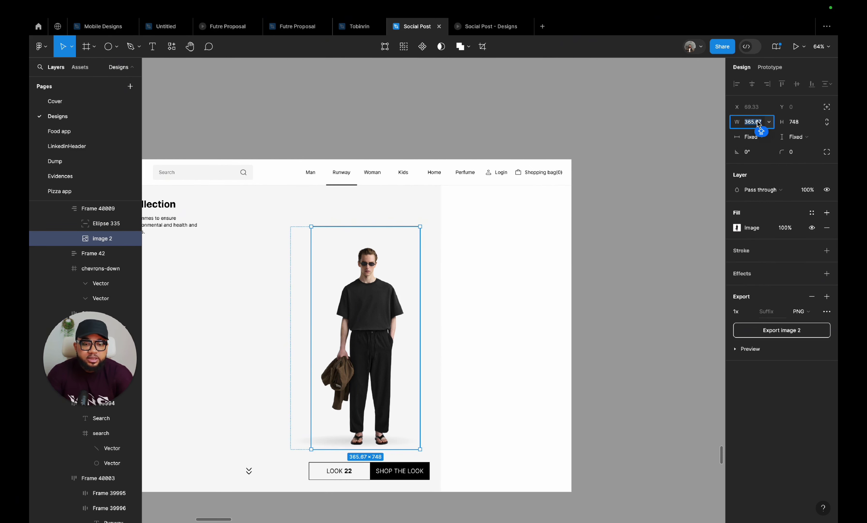
{"action": "type", "text": "3"}
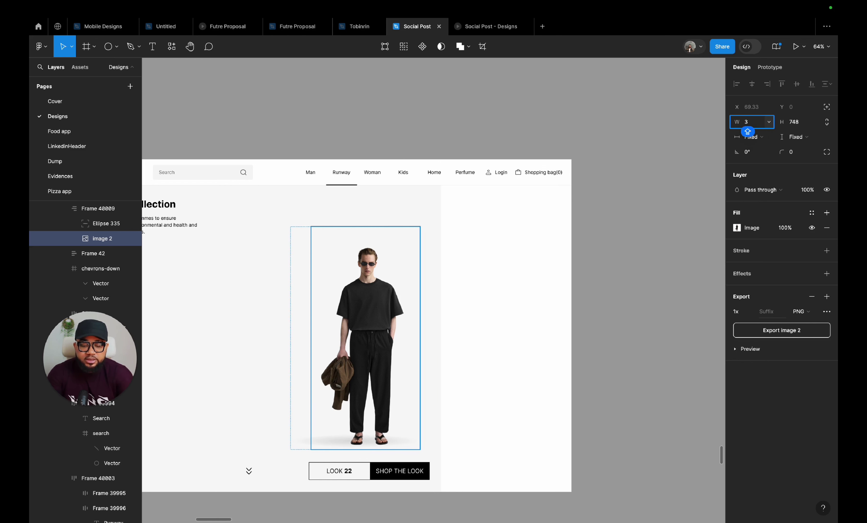
{"action": "type", "text": "6"}
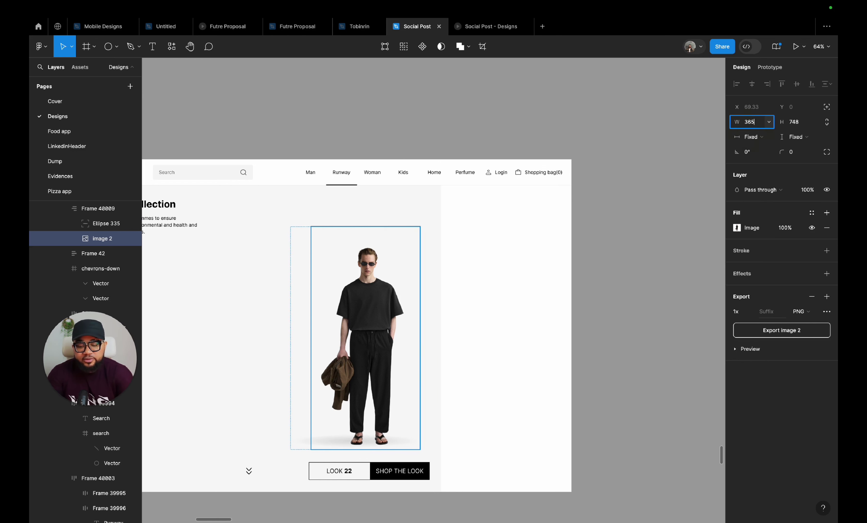
{"action": "type", "text": "5"}
{"action": "key", "text": "Return"}
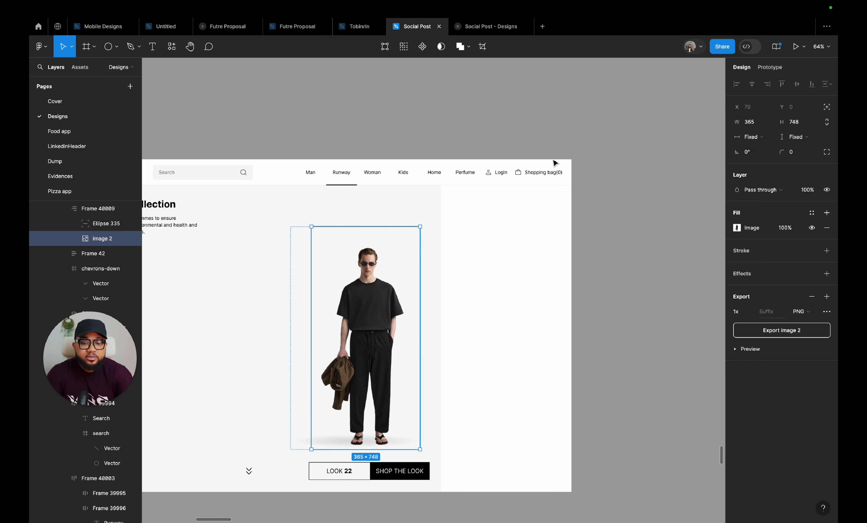
- Move the combined image and shadow frame to about X 797, Y 82 within the 2024 Spring Collection section
{"action": "left_click", "coordinate": [581, 301]}
{"action": "scroll", "coordinate": [581, 300], "scroll_direction": "down", "scroll_amount": 5}
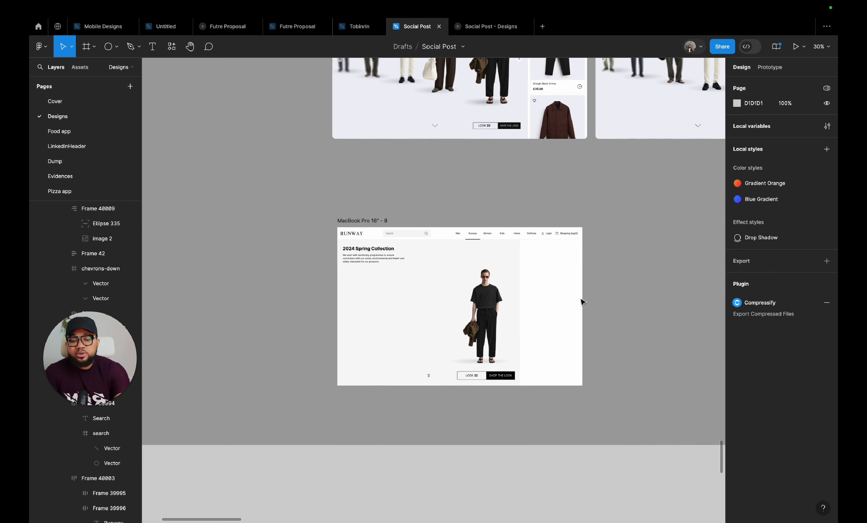
{"action": "left_click", "coordinate": [484, 332]}
{"action": "double_click", "coordinate": [484, 335]}
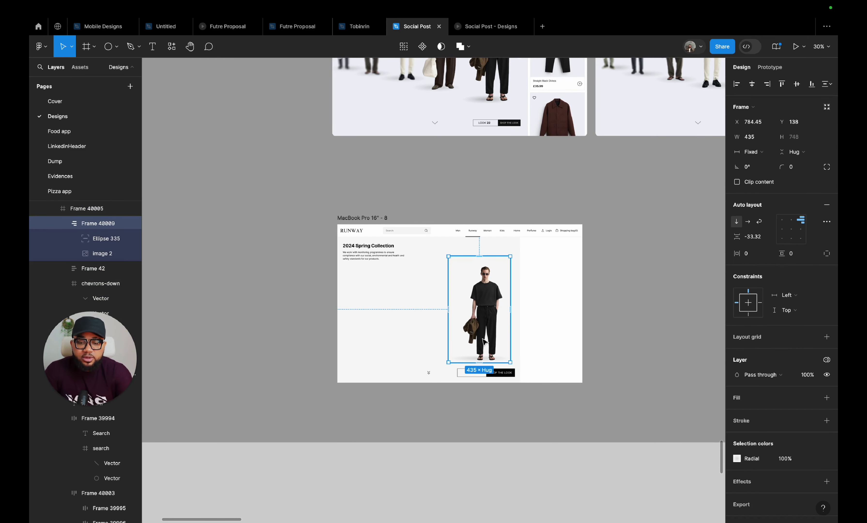
{"action": "key", "text": "Escape"}
{"action": "left_click_drag", "start_coordinate": [484, 331], "coordinate": [484, 329]}
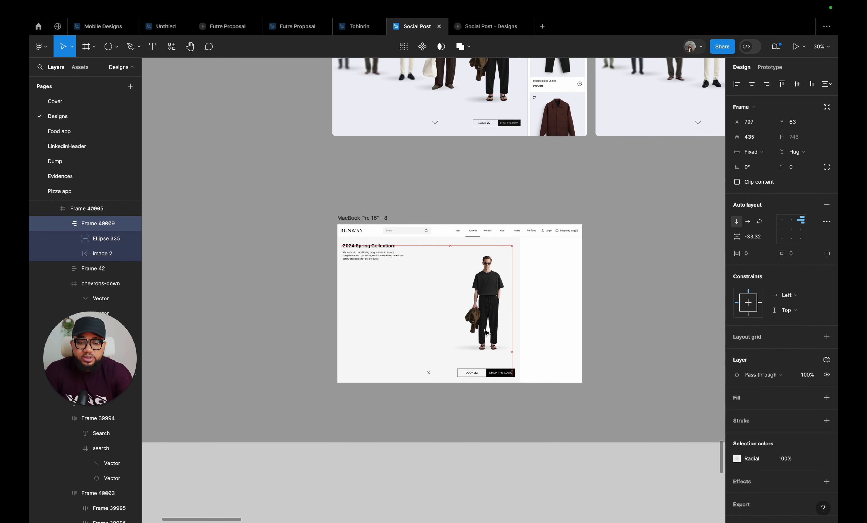
{"action": "left_click", "coordinate": [501, 415]}
{"action": "scroll", "coordinate": [496, 353], "scroll_direction": "up", "scroll_amount": 5}
{"action": "left_click", "coordinate": [487, 297]}
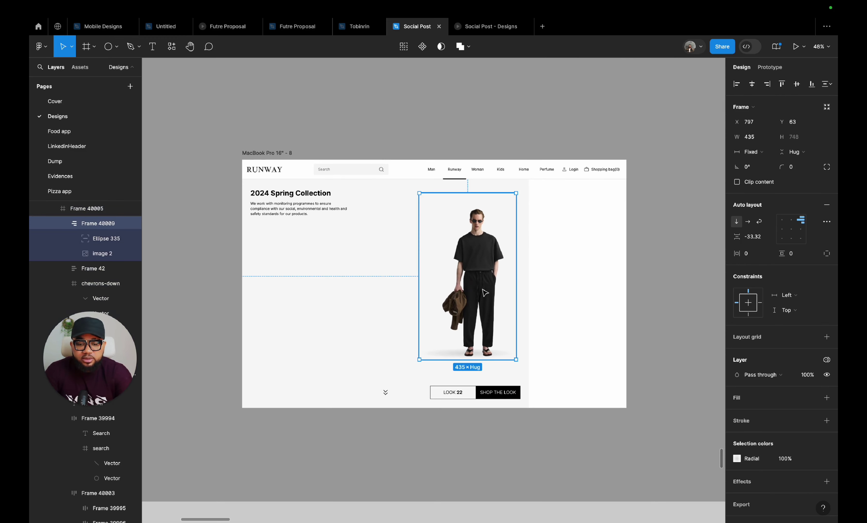
{"action": "scroll", "coordinate": [486, 294], "scroll_direction": "down", "scroll_amount": 5}
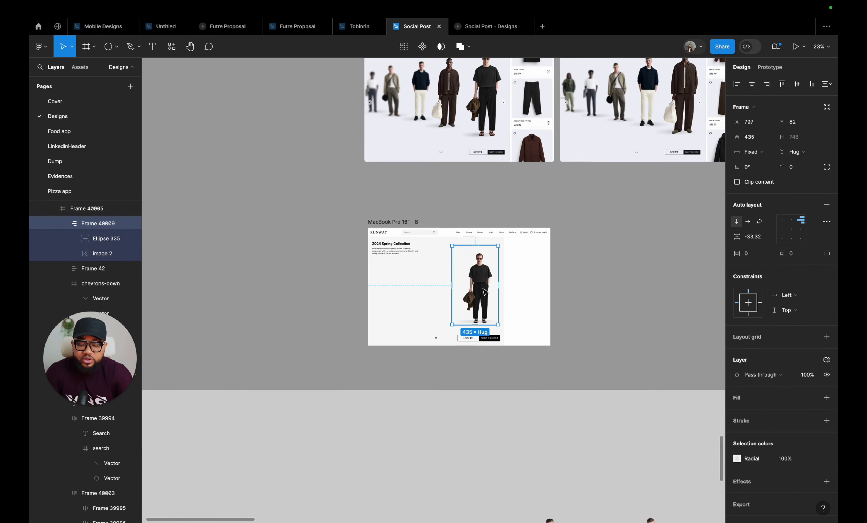
- Try a duplicate of the model frame beside the original and delete it
{"action": "left_click_drag", "start_coordinate": [486, 292], "coordinate": [445, 286]}
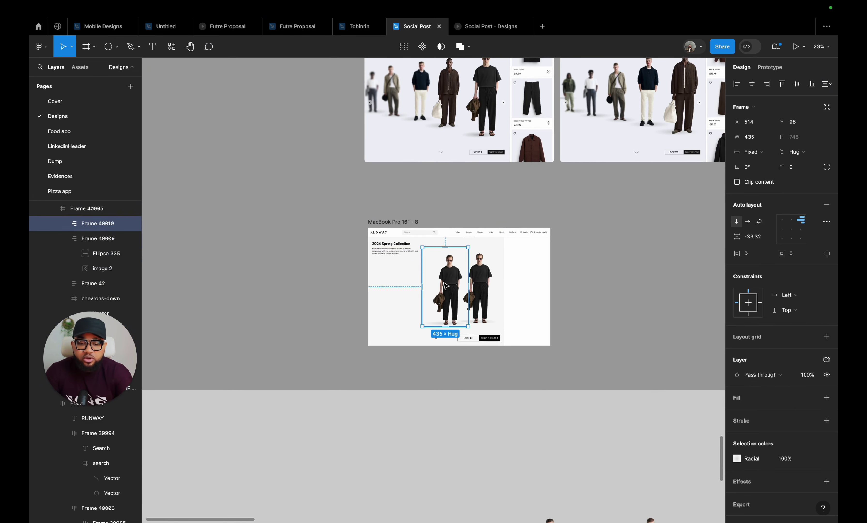
{"action": "key", "text": "Delete"}
- Copy the shadow ellipse out of the model frame onto the canvas below and place it under the brown-jacket man's feet
{"action": "double_click", "coordinate": [460, 324]}
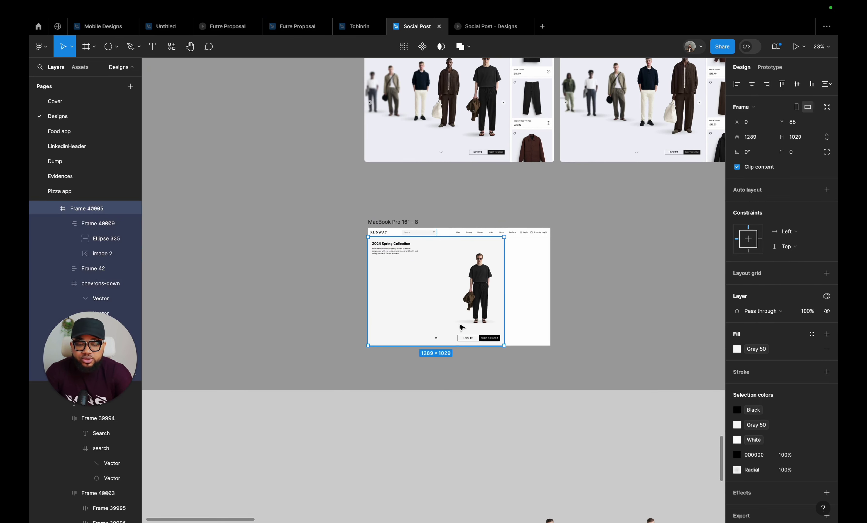
{"action": "scroll", "coordinate": [459, 323], "scroll_direction": "up", "scroll_amount": 5}
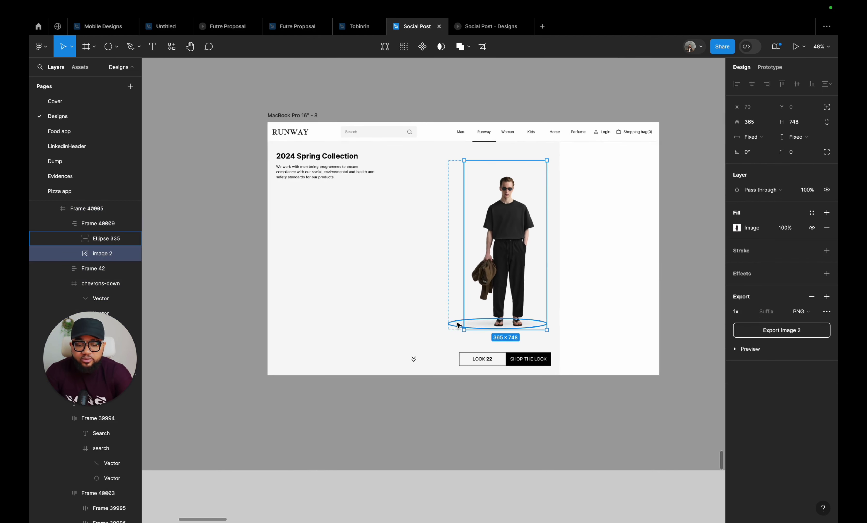
{"action": "left_click", "coordinate": [454, 325]}
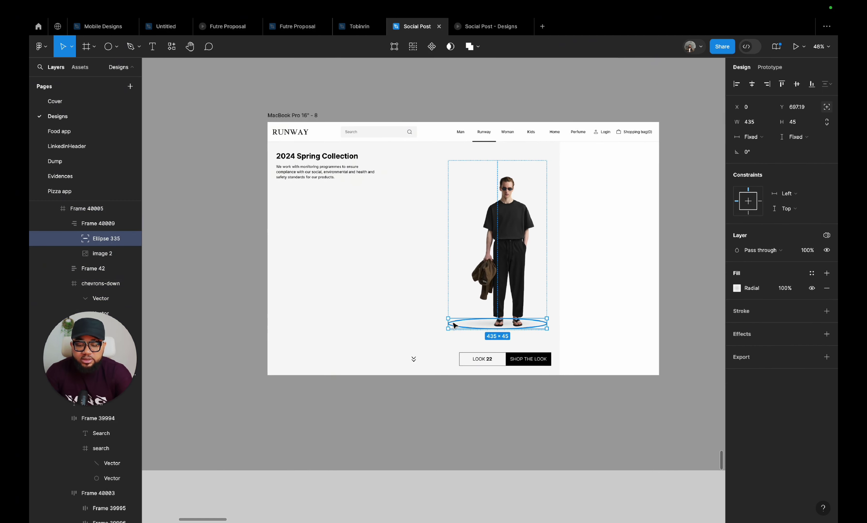
{"action": "key", "text": "ctrl+d"}
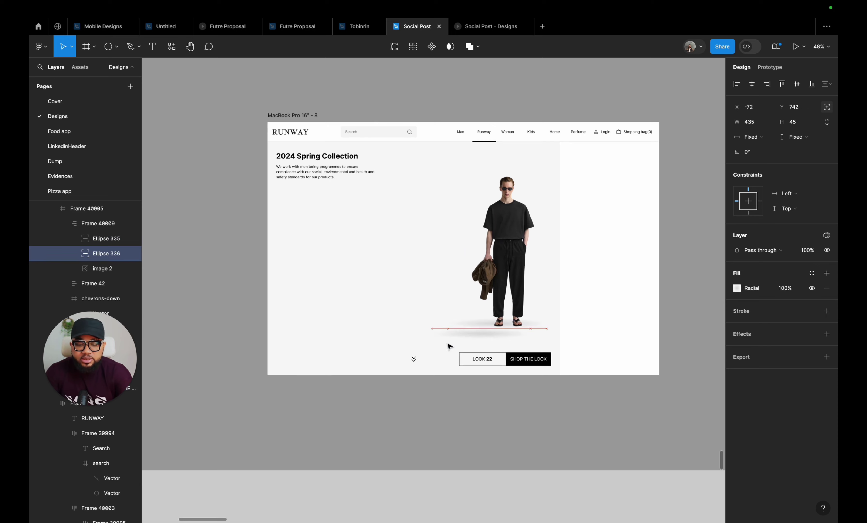
{"action": "scroll", "coordinate": [414, 420], "scroll_direction": "down", "scroll_amount": 10}
{"action": "scroll", "coordinate": [416, 422], "scroll_direction": "down", "scroll_amount": 4}
{"action": "left_click_drag", "start_coordinate": [416, 422], "coordinate": [639, 352]}
- Duplicate the shadow ellipse at even spacing under the men in the navy sweater, olive suit and white T-shirt
{"action": "key", "text": "ctrl+d"}
{"action": "scroll", "coordinate": [638, 351], "scroll_direction": "right", "scroll_amount": 10}
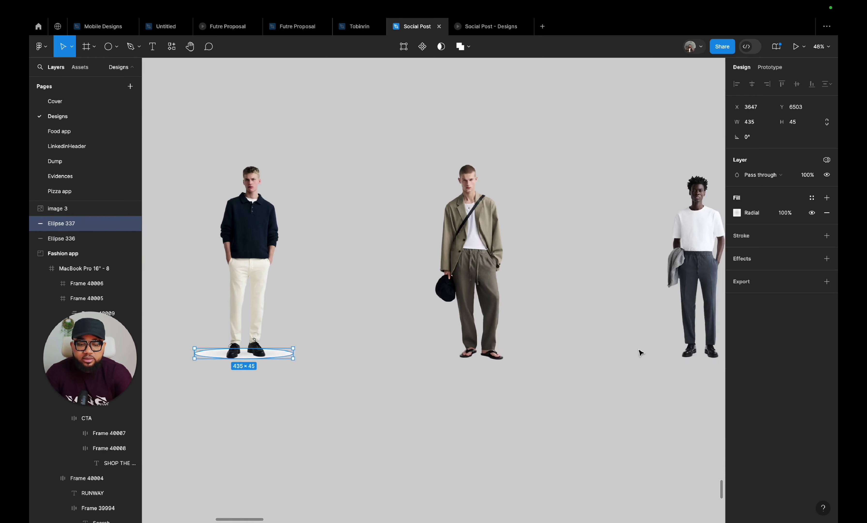
{"action": "key", "text": "ctrl+d"}
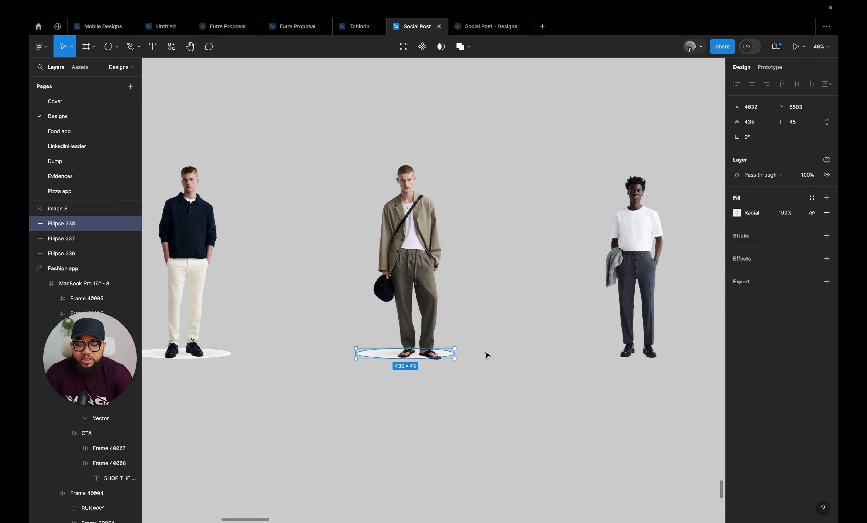
{"action": "key", "text": "ctrl+d"}
{"action": "scroll", "coordinate": [486, 355], "scroll_direction": "right", "scroll_amount": 10}
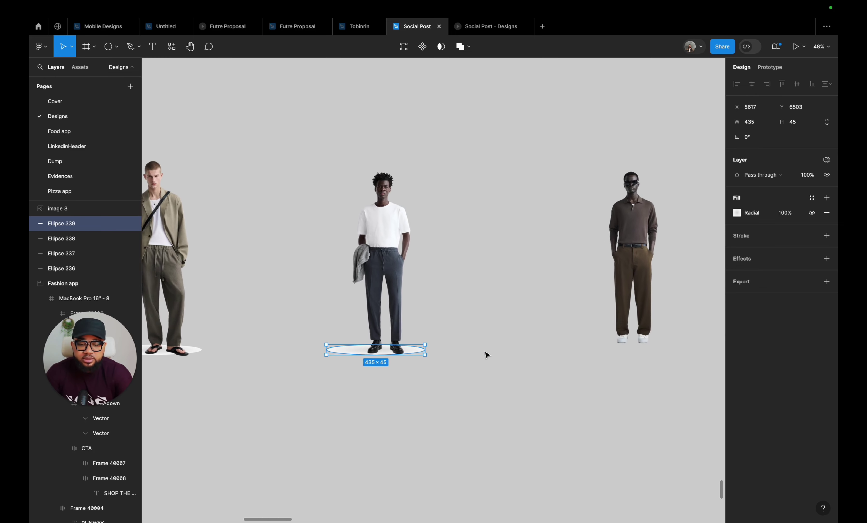
- Duplicate the shadow ellipse for the man in the brown polo and place it under his feet at about X 6745, Y 6458
{"action": "key", "text": "ctrl+d"}
{"action": "scroll", "coordinate": [487, 353], "scroll_direction": "right", "scroll_amount": 5}
{"action": "left_click_drag", "start_coordinate": [486, 352], "coordinate": [508, 349]}
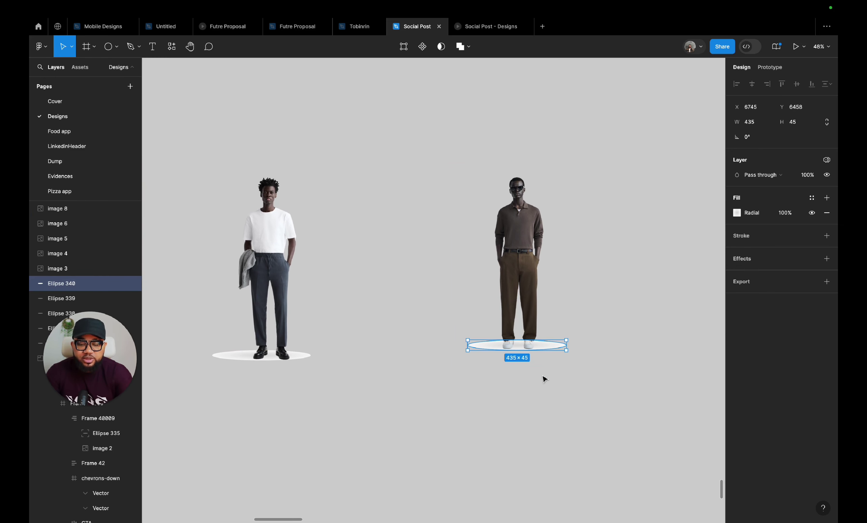
- Duplicate the shadow ellipse under the feet of the man in the cream jacket and the man in the beige jacket
{"action": "key", "text": "ctrl+d"}
{"action": "scroll", "coordinate": [545, 379], "scroll_direction": "right", "scroll_amount": 5}
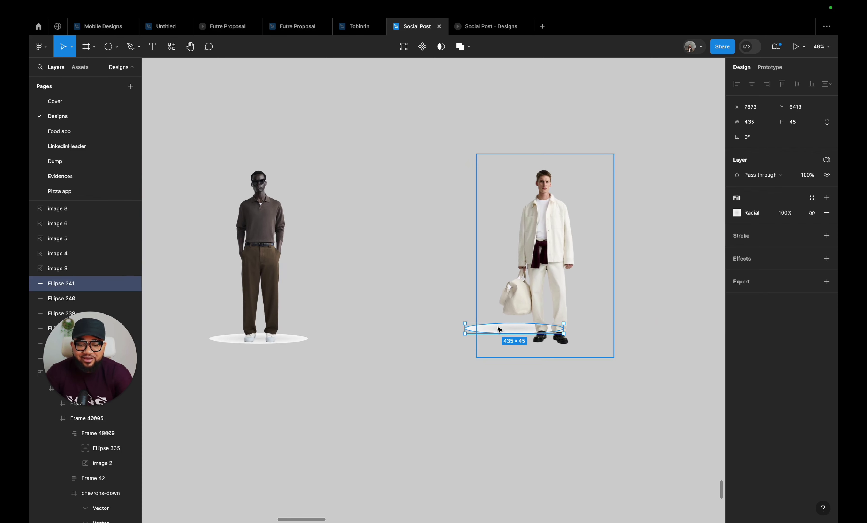
{"action": "left_click_drag", "start_coordinate": [503, 335], "coordinate": [524, 342]}
{"action": "key", "text": "ctrl+d"}
{"action": "scroll", "coordinate": [523, 343], "scroll_direction": "right", "scroll_amount": 8}
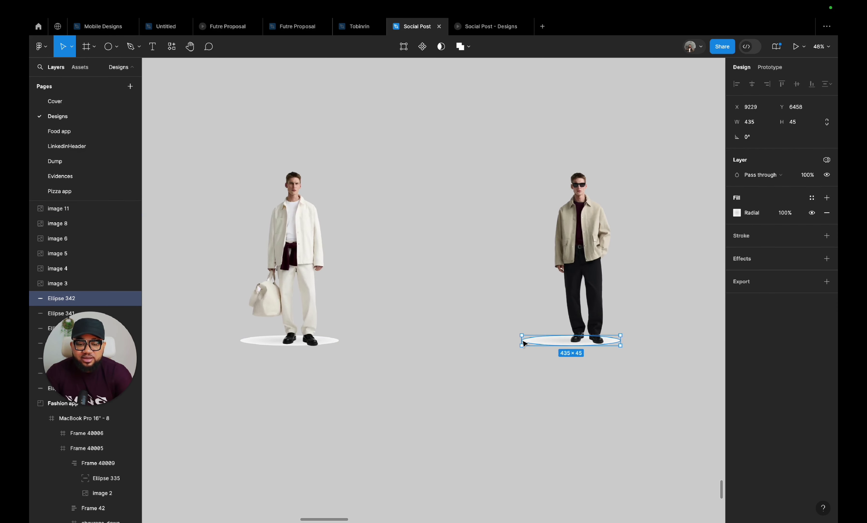
{"action": "scroll", "coordinate": [511, 343], "scroll_direction": "right", "scroll_amount": 5}
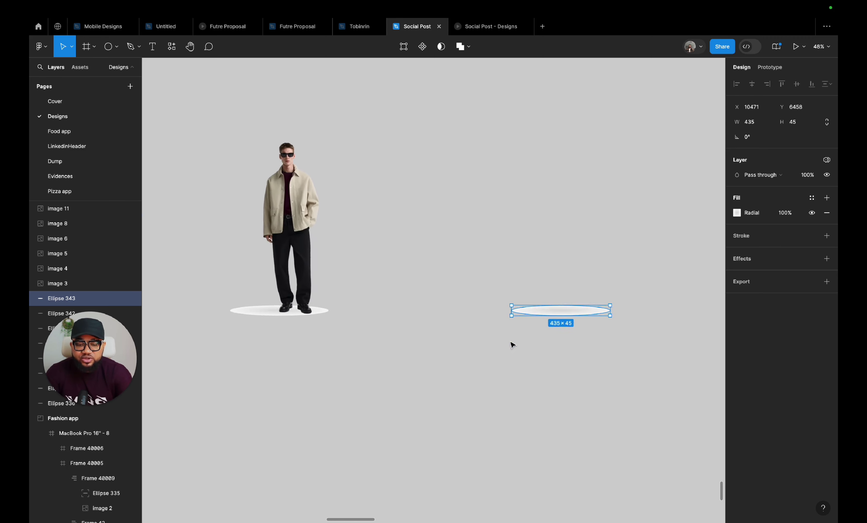
- Remove the surplus shadow ellipse beside the man in the beige jacket
{"action": "scroll", "coordinate": [511, 343], "scroll_direction": "down", "scroll_amount": 5}
{"action": "scroll", "coordinate": [512, 338], "scroll_direction": "left", "scroll_amount": 8}
{"action": "key", "text": "Escape"}
{"action": "scroll", "coordinate": [513, 334], "scroll_direction": "left", "scroll_amount": 10}
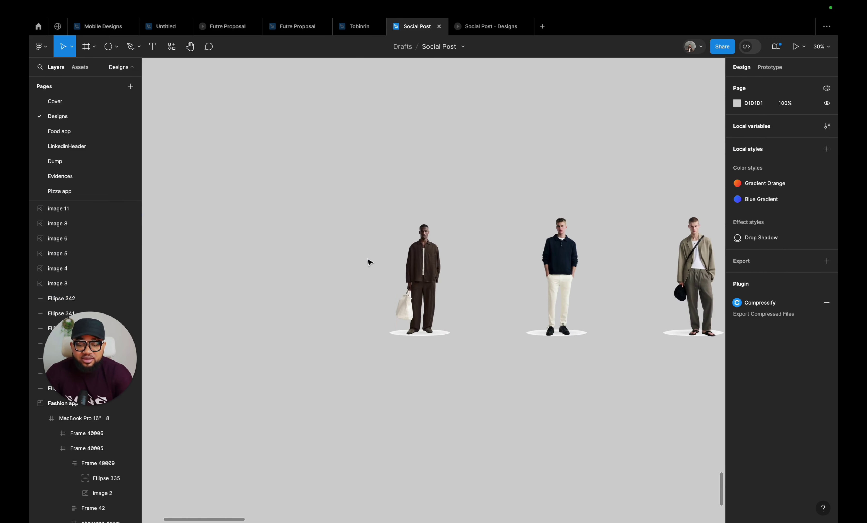
- Wrap the brown-jacket man and his shadow ellipse in a frame, and do the same for the man in the navy sweater
{"action": "left_click_drag", "start_coordinate": [357, 191], "coordinate": [481, 388]}
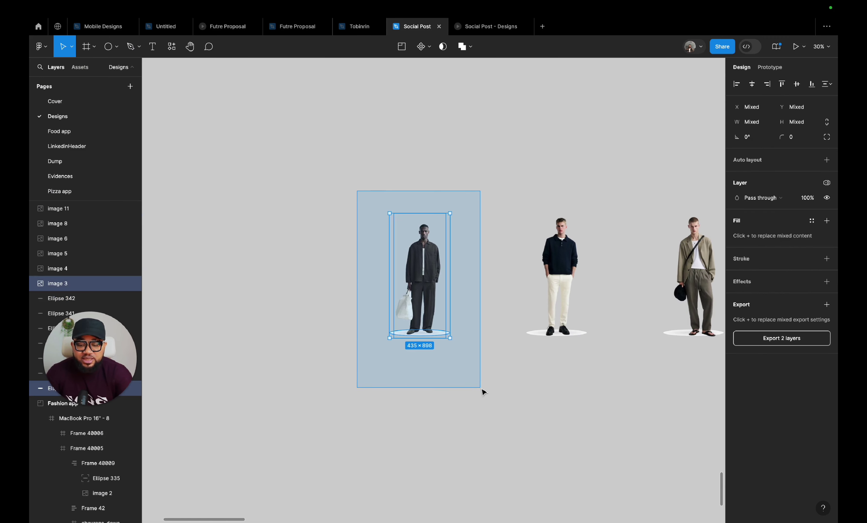
{"action": "right_click", "coordinate": [417, 317]}
{"action": "left_click", "coordinate": [444, 314]}
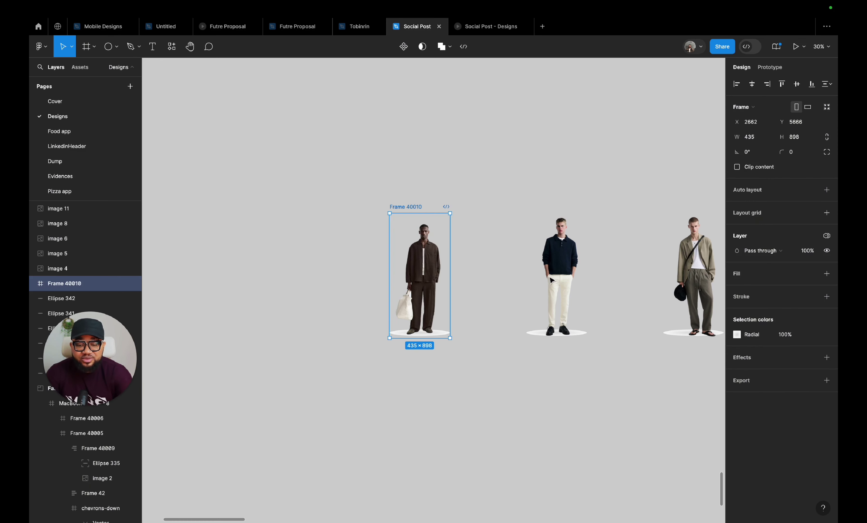
{"action": "left_click_drag", "start_coordinate": [507, 190], "coordinate": [594, 387]}
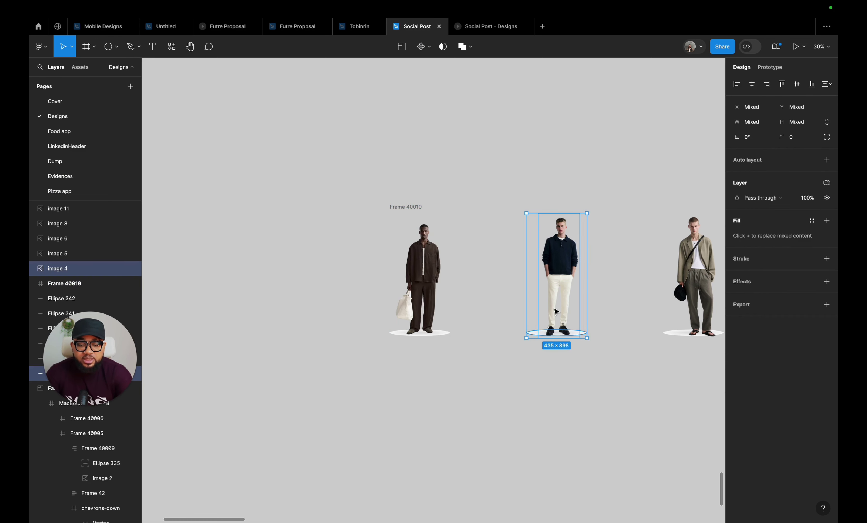
{"action": "right_click", "coordinate": [554, 311]}
{"action": "left_click", "coordinate": [577, 314]}
- Frame the olive-suit man with his shadow ellipse, and the white T-shirt man with his, as two separate frames
{"action": "scroll", "coordinate": [578, 316], "scroll_direction": "right", "scroll_amount": 7}
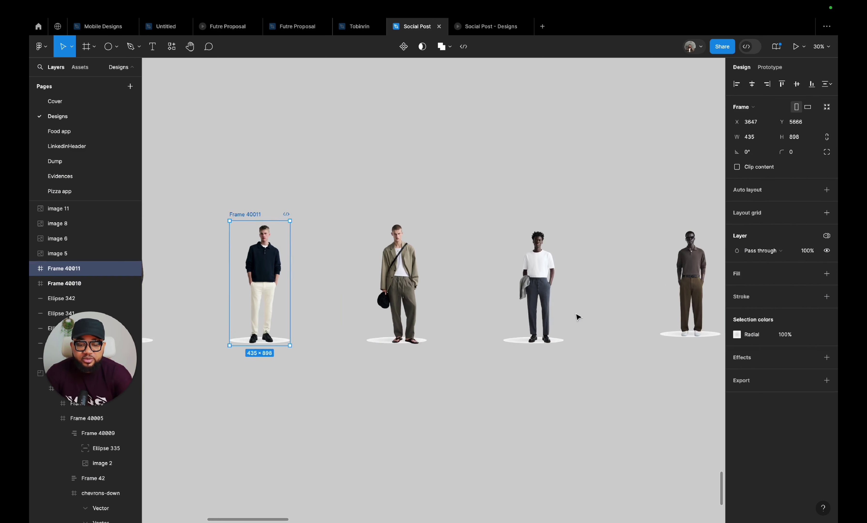
{"action": "scroll", "coordinate": [578, 316], "scroll_direction": "right", "scroll_amount": 5}
{"action": "left_click_drag", "start_coordinate": [299, 194], "coordinate": [425, 400]}
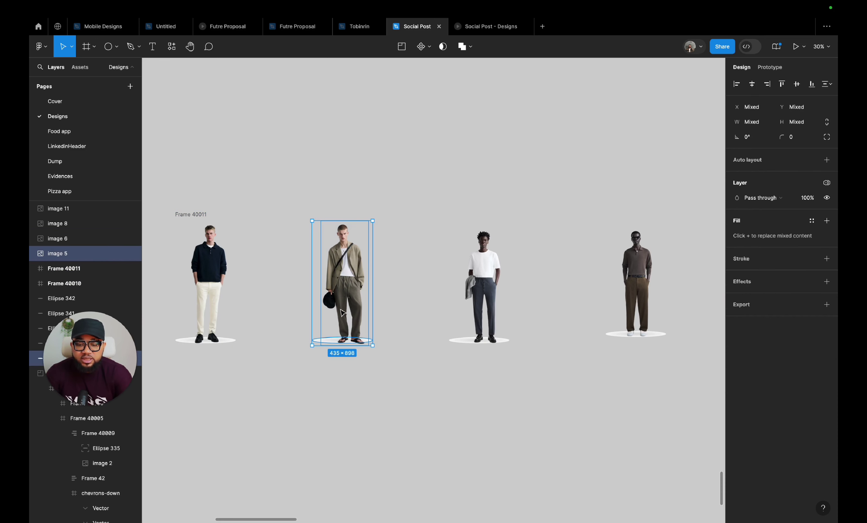
{"action": "right_click", "coordinate": [341, 304]}
{"action": "left_click", "coordinate": [379, 311]}
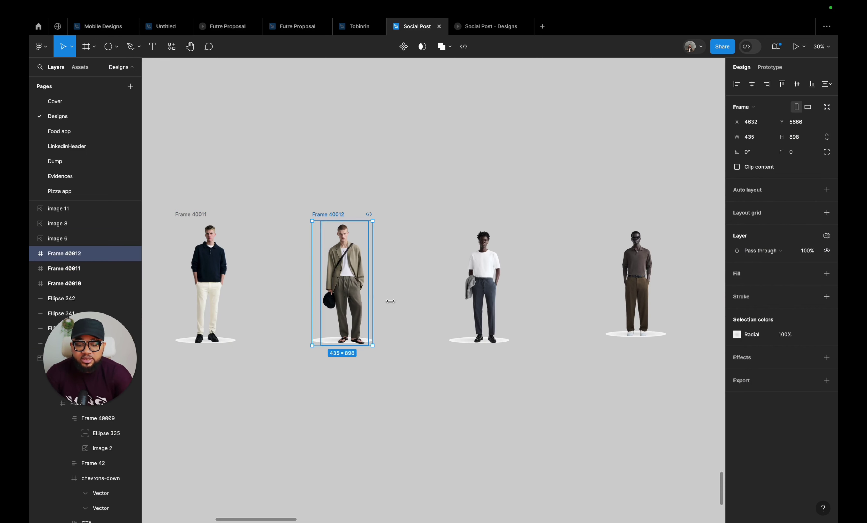
{"action": "left_click_drag", "start_coordinate": [431, 211], "coordinate": [546, 399]}
{"action": "right_click", "coordinate": [482, 312]}
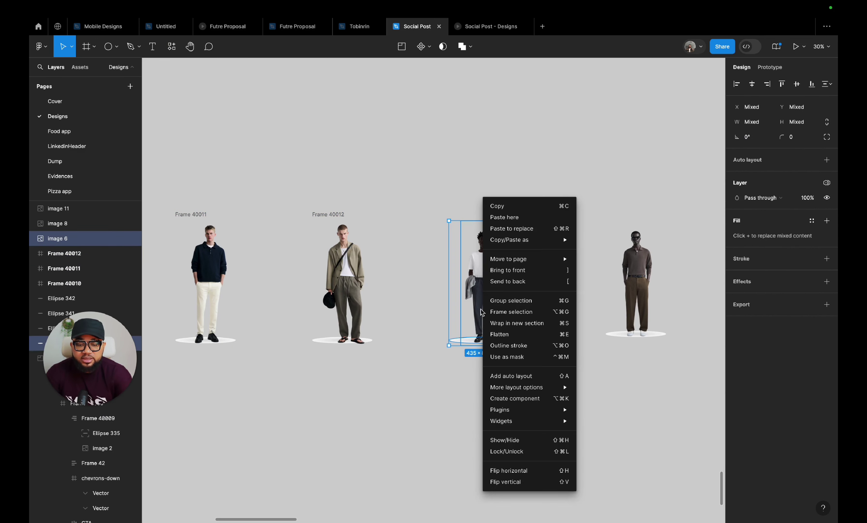
{"action": "left_click", "coordinate": [490, 309]}
- Frame the brown-polo man with his shadow ellipse, and the cream-jacket man with his, as two separate frames
{"action": "left_click_drag", "start_coordinate": [583, 197], "coordinate": [672, 409]}
{"action": "right_click", "coordinate": [655, 303]}
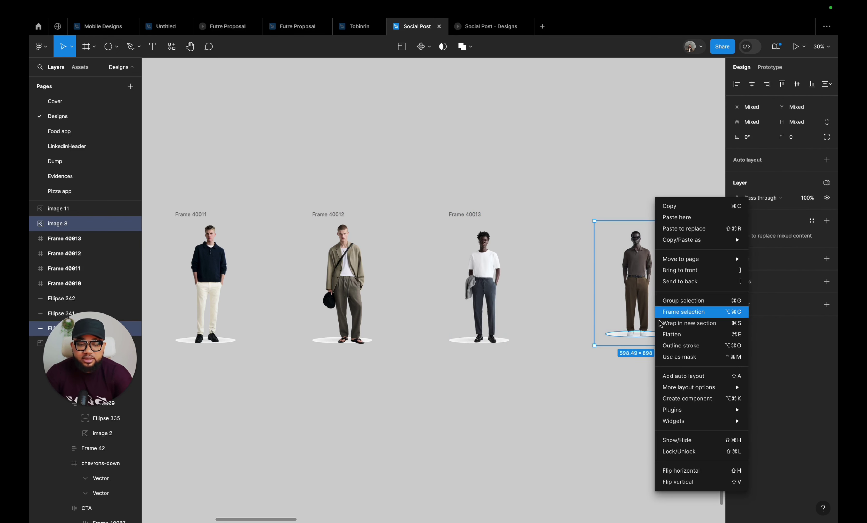
{"action": "left_click", "coordinate": [657, 316]}
{"action": "scroll", "coordinate": [623, 324], "scroll_direction": "right", "scroll_amount": 10}
{"action": "left_click_drag", "start_coordinate": [482, 212], "coordinate": [594, 397]}
{"action": "right_click", "coordinate": [528, 318]}
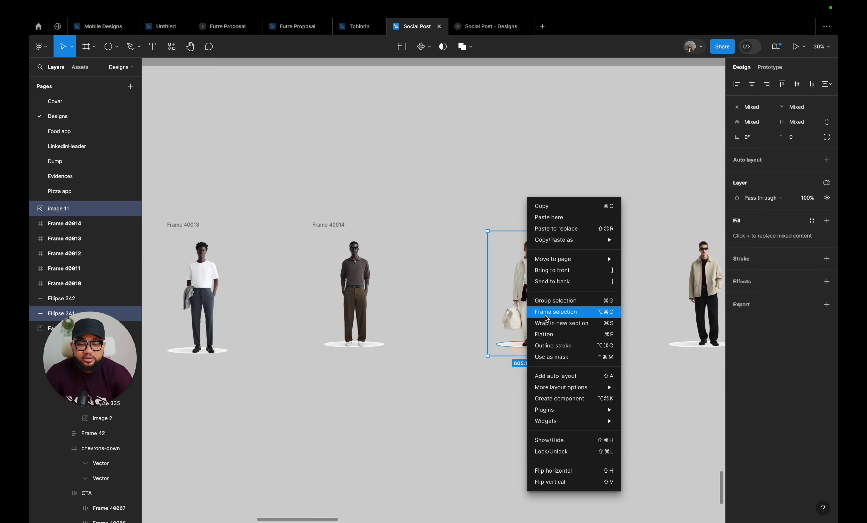
{"action": "left_click", "coordinate": [545, 317]}
- Combine the beige-jacket man and his shadow ellipse into one frame and clear the selection
{"action": "scroll", "coordinate": [545, 317], "scroll_direction": "right", "scroll_amount": 5}
{"action": "left_click_drag", "start_coordinate": [490, 214], "coordinate": [575, 394]}
{"action": "right_click", "coordinate": [536, 327]}
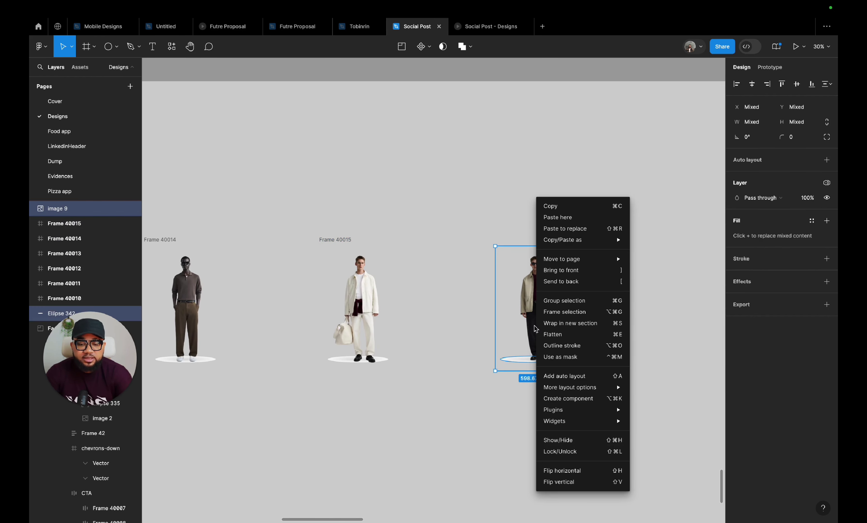
{"action": "left_click", "coordinate": [555, 312]}
{"action": "left_click", "coordinate": [490, 411]}
- Rename the frame of the man in the brown jacket as Brown
{"action": "scroll", "coordinate": [492, 413], "scroll_direction": "right", "scroll_amount": 10}
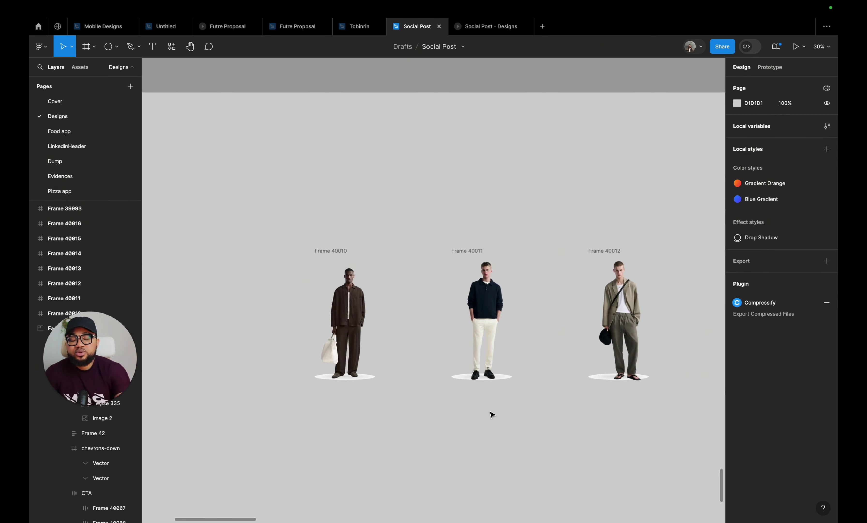
{"action": "scroll", "coordinate": [491, 413], "scroll_direction": "left", "scroll_amount": 6}
{"action": "scroll", "coordinate": [491, 413], "scroll_direction": "down", "scroll_amount": 2}
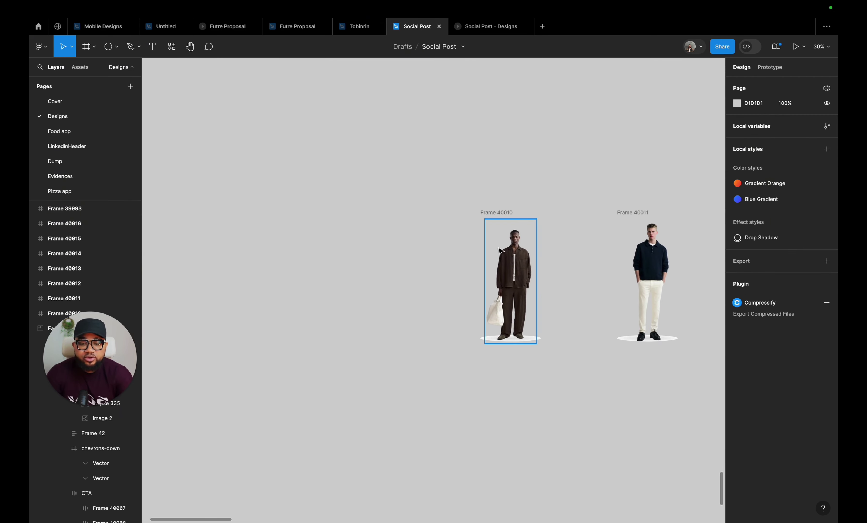
{"action": "left_click", "coordinate": [505, 219]}
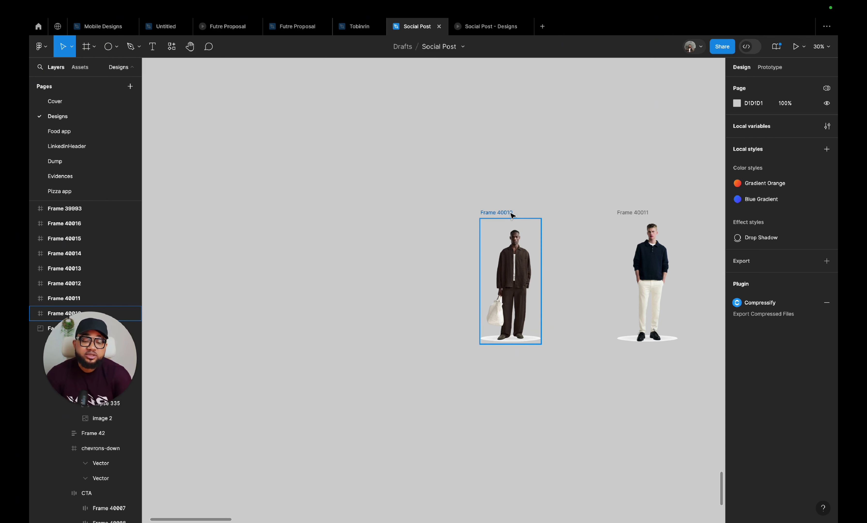
{"action": "double_click", "coordinate": [512, 213]}
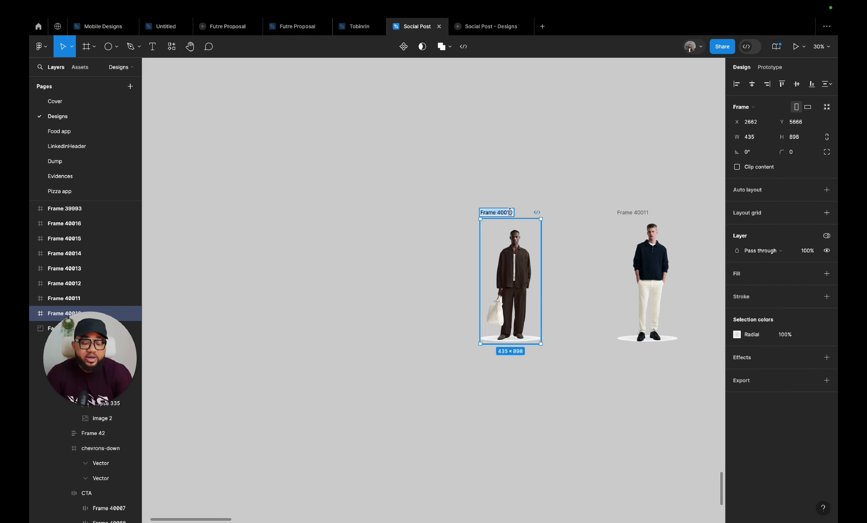
{"action": "type", "text": "b"}
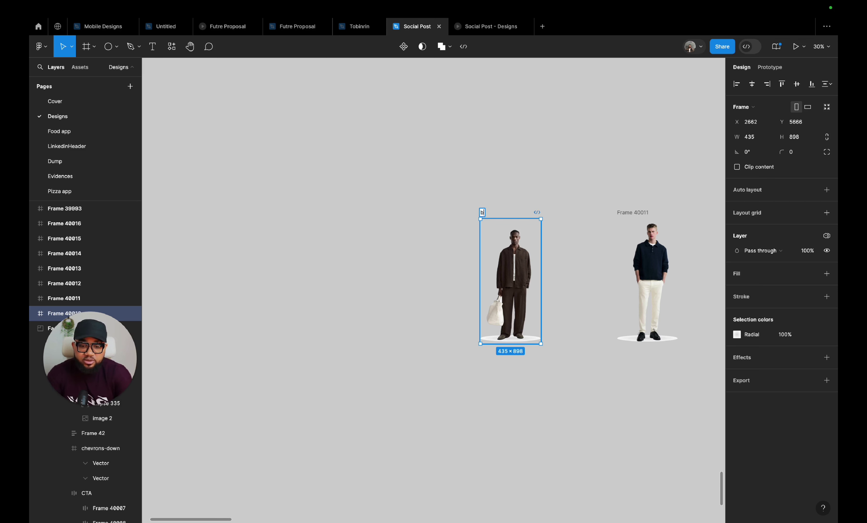
{"action": "type", "text": "Brown"}
{"action": "key", "text": "Return"}
- Rename the frame of the man in the navy sweater as Milk
{"action": "scroll", "coordinate": [480, 247], "scroll_direction": "right", "scroll_amount": 5}
{"action": "left_click", "coordinate": [491, 248]}
{"action": "double_click", "coordinate": [490, 247]}
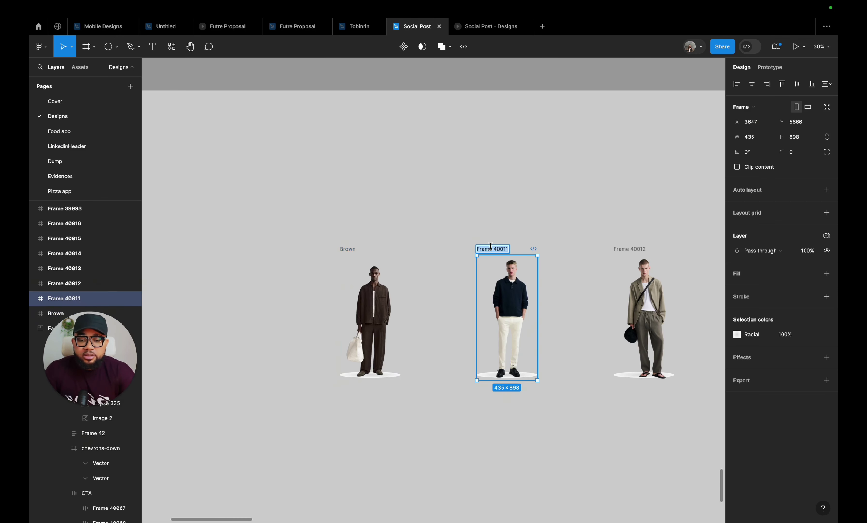
{"action": "type", "text": "M"}
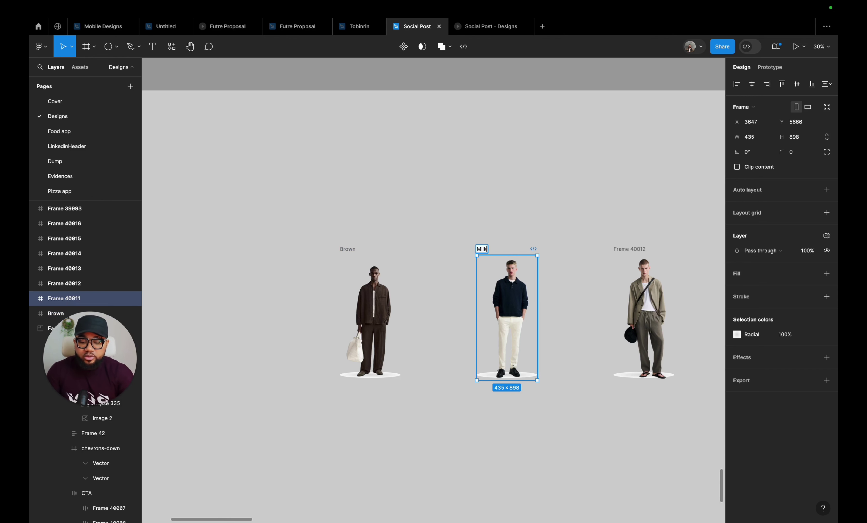
{"action": "type", "text": "ilk"}
{"action": "key", "text": "Return"}
- Rename the frame of the man in the olive suit as Army Green
{"action": "scroll", "coordinate": [507, 271], "scroll_direction": "right", "scroll_amount": 5}
{"action": "left_click", "coordinate": [508, 275]}
{"action": "double_click", "coordinate": [509, 275]}
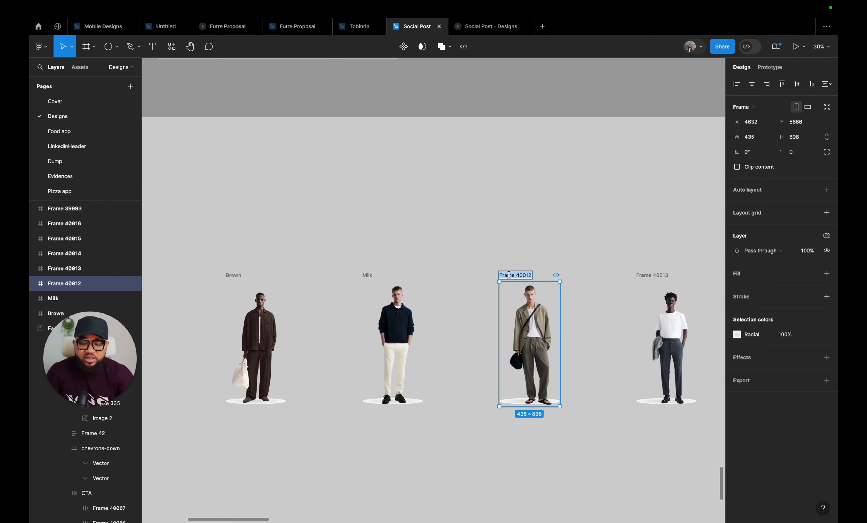
{"action": "type", "text": "A"}
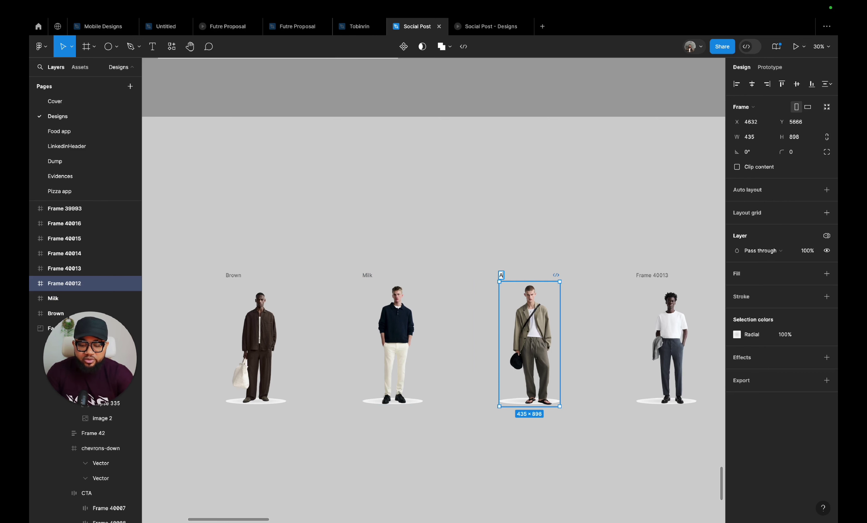
{"action": "type", "text": "rmy Green"}
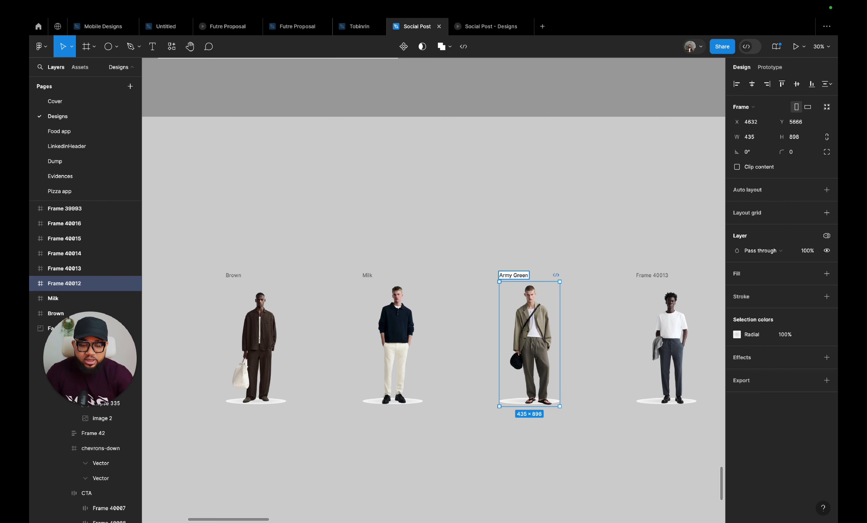
{"action": "key", "text": "Return"}
- Rename the frame of the man in the white T-shirt as White
{"action": "scroll", "coordinate": [505, 282], "scroll_direction": "right", "scroll_amount": 10}
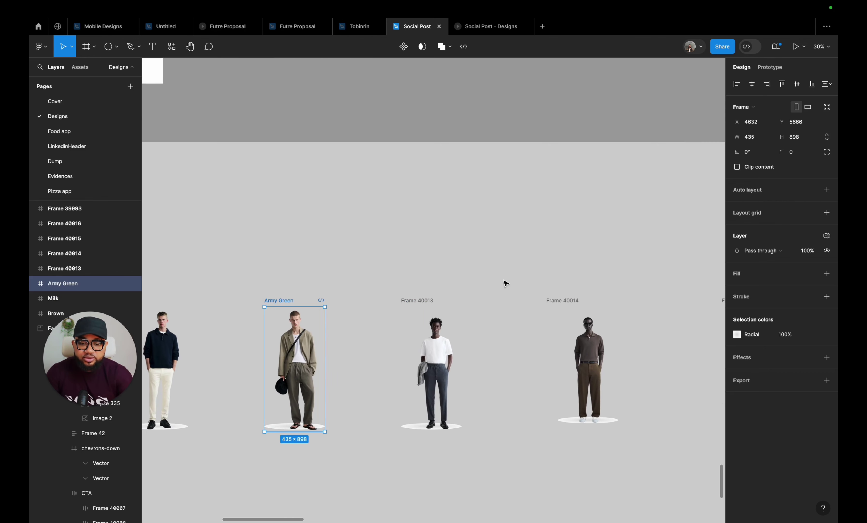
{"action": "left_click", "coordinate": [426, 302]}
{"action": "double_click", "coordinate": [426, 300]}
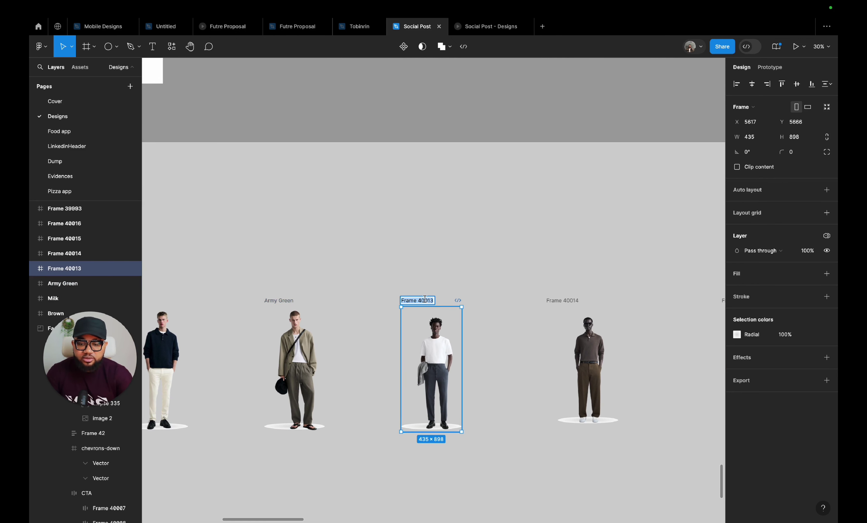
{"action": "type", "text": "White"}
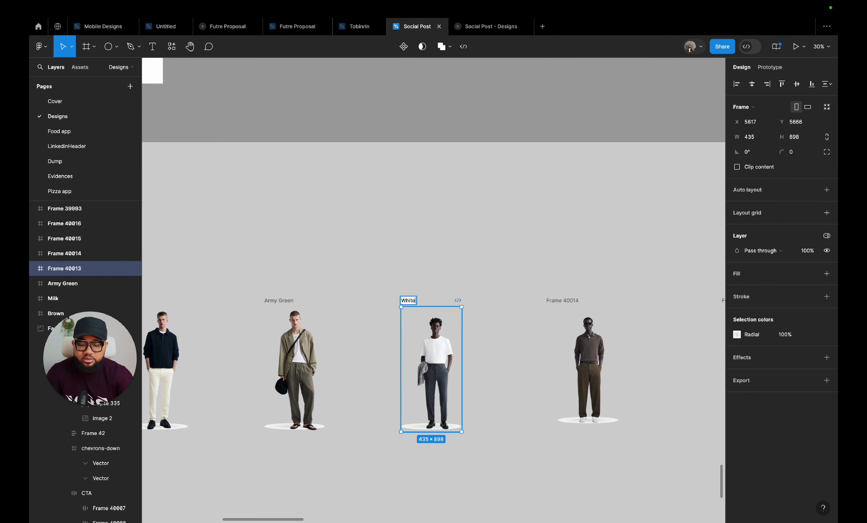
{"action": "key", "text": "Return"}
- Rename the frame of the man in the brown polo as "Black and white"
{"action": "double_click", "coordinate": [557, 300]}
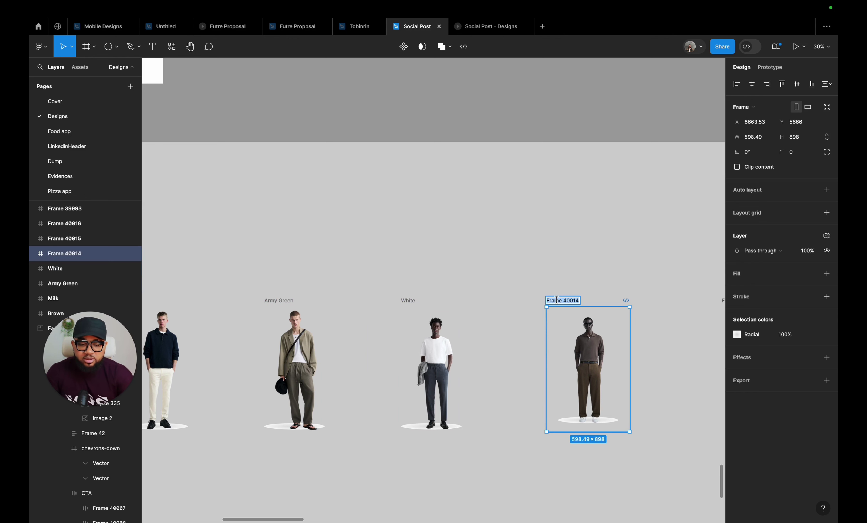
{"action": "type", "text": "Bl"}
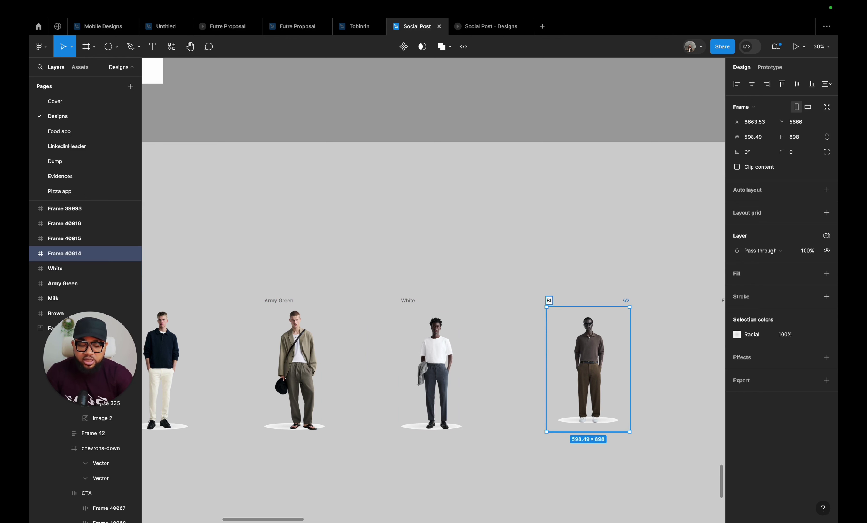
{"action": "type", "text": "ack and white"}
{"action": "key", "text": "Return"}
- Rename the frame of the man in the cream jacket as "Milk and white"
{"action": "scroll", "coordinate": [364, 291], "scroll_direction": "right", "scroll_amount": 5}
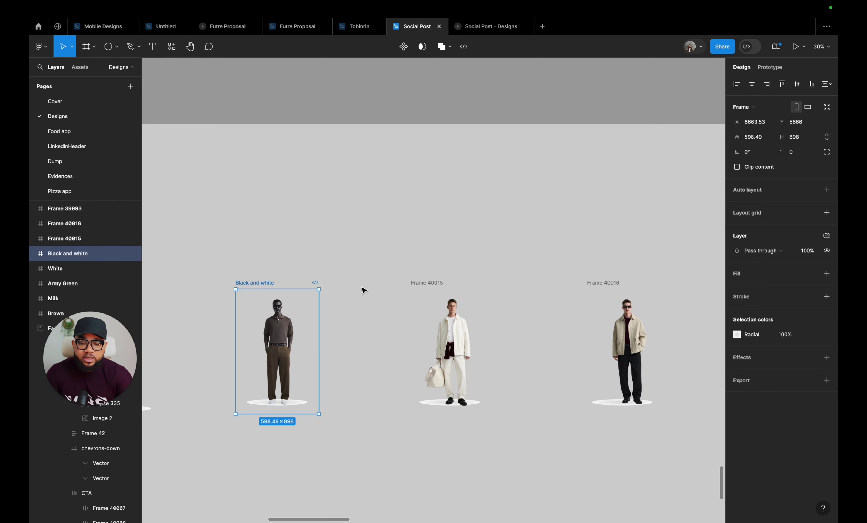
{"action": "double_click", "coordinate": [422, 283]}
{"action": "type", "text": "Mi"}
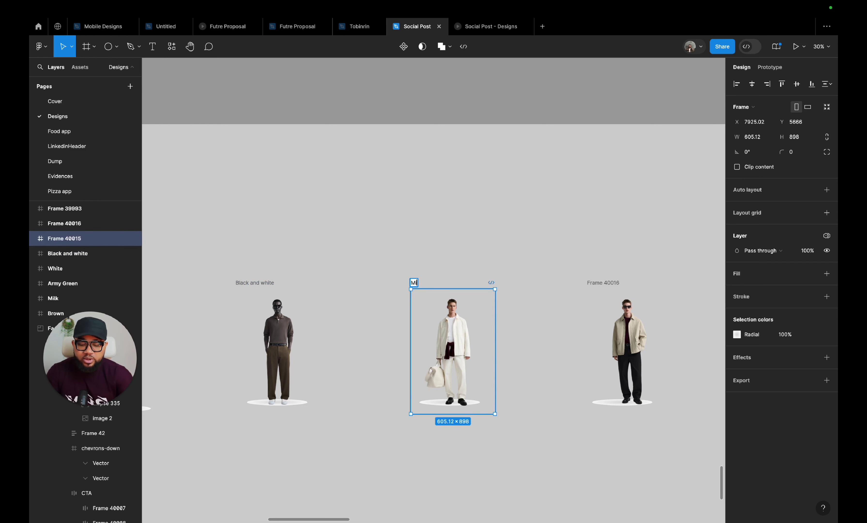
{"action": "type", "text": "lk and whi"}
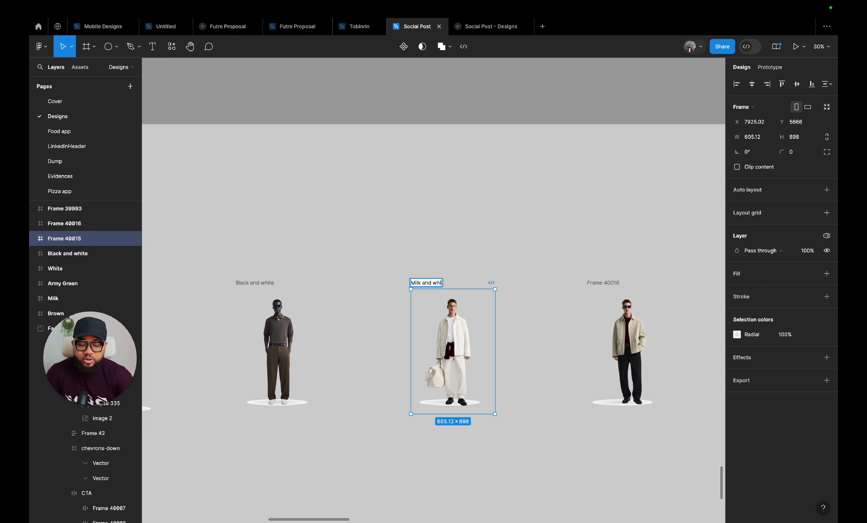
{"action": "type", "text": "te"}
- Rename the frame of the man in the beige jacket as "Black on black"
{"action": "double_click", "coordinate": [597, 283]}
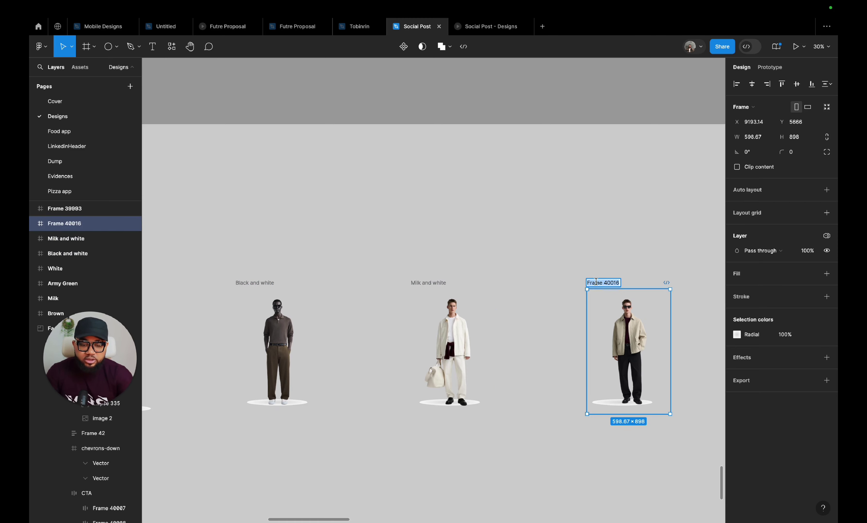
{"action": "type", "text": "Black on black"}
{"action": "key", "text": "Return"}
- Rename the auto layout frame holding the black-outfit model in MacBook Pro 16" - 8 as First
{"action": "scroll", "coordinate": [600, 287], "scroll_direction": "down", "scroll_amount": 5}
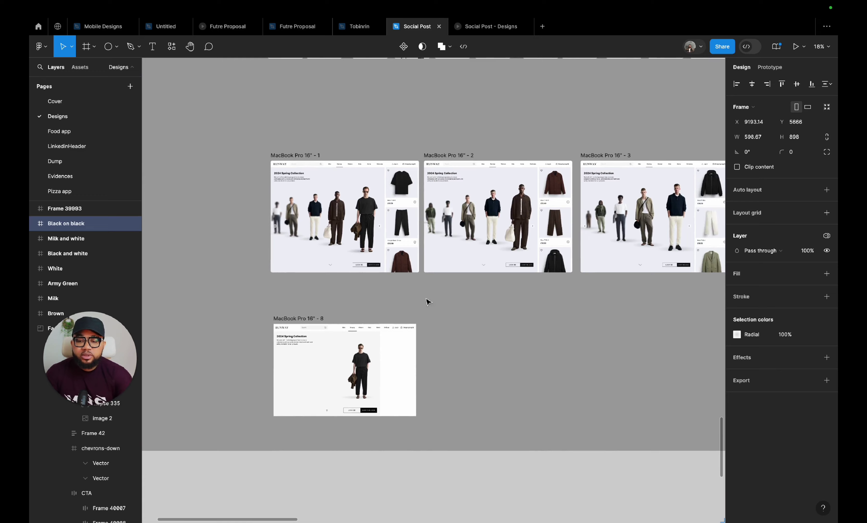
{"action": "scroll", "coordinate": [410, 347], "scroll_direction": "up", "scroll_amount": 5}
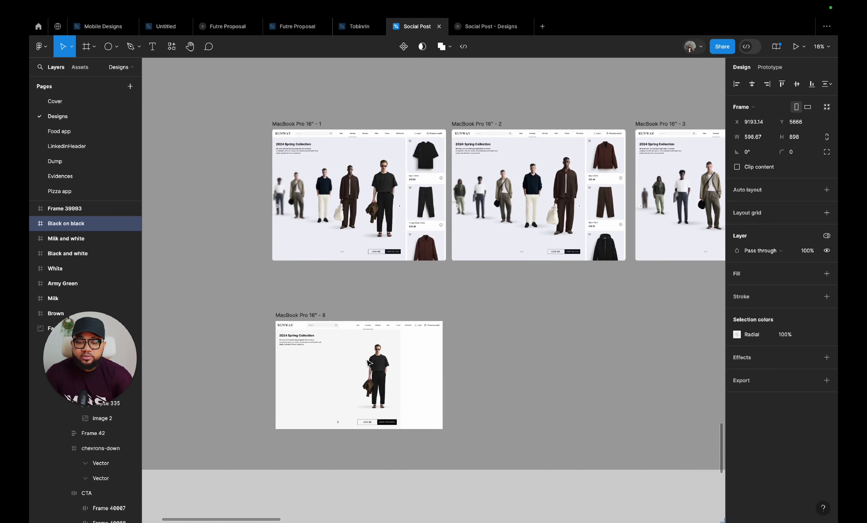
{"action": "left_click", "coordinate": [411, 347]}
{"action": "left_click", "coordinate": [411, 347]}
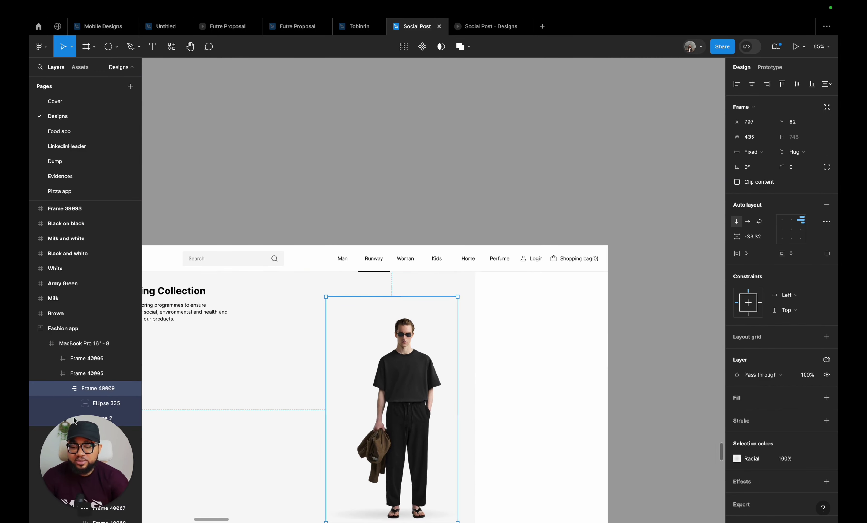
{"action": "double_click", "coordinate": [98, 389]}
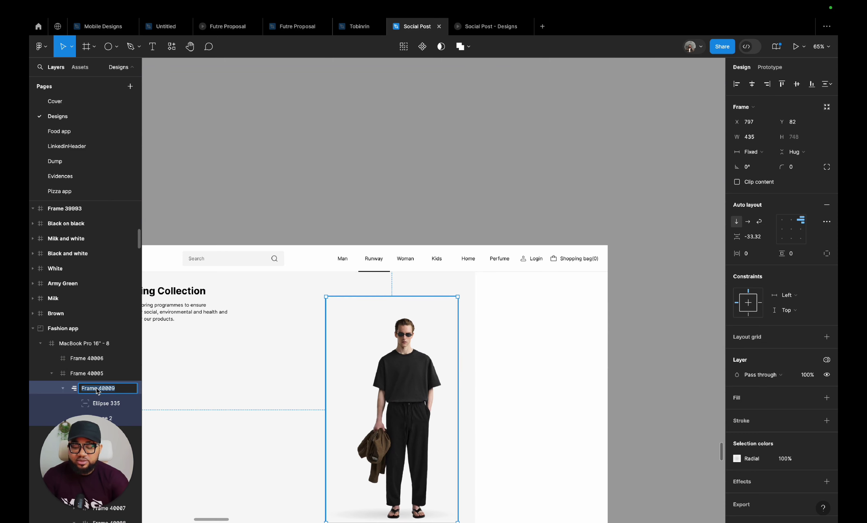
{"action": "type", "text": "First"}
{"action": "key", "text": "Return"}
{"action": "scroll", "coordinate": [415, 338], "scroll_direction": "down", "scroll_amount": 5}
{"action": "scroll", "coordinate": [415, 337], "scroll_direction": "down", "scroll_amount": 10}
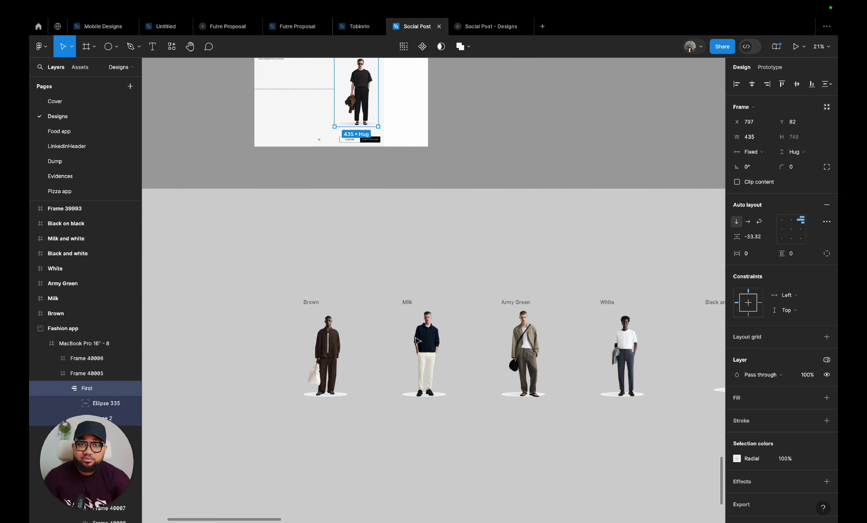
- Move the Brown frame into MacBook Pro 16" - 8 so it sits beside the model in the black outfit
{"action": "scroll", "coordinate": [324, 353], "scroll_direction": "up", "scroll_amount": 5}
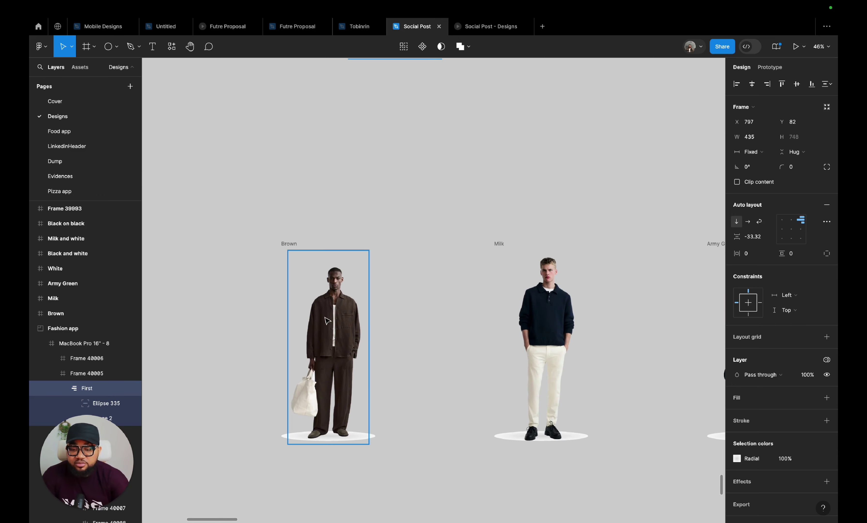
{"action": "left_click", "coordinate": [289, 243]}
{"action": "mouse_move", "coordinate": [289, 247]}
{"action": "left_mouse_down"}
{"action": "mouse_move", "coordinate": [277, 240]}
{"action": "mouse_move", "coordinate": [299, 241]}
{"action": "left_mouse_up"}
{"action": "scroll", "coordinate": [287, 243], "scroll_direction": "up", "scroll_amount": 5}
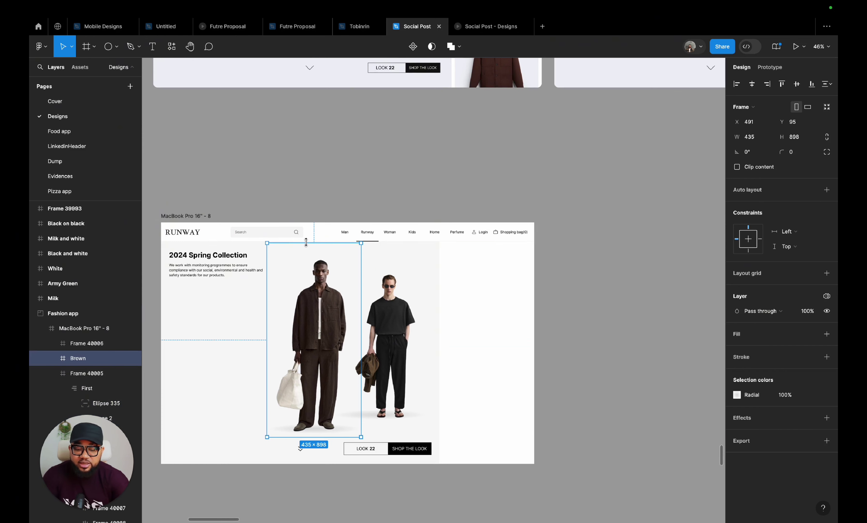
- Scale the Brown frame proportionally to about 325 × 670 and raise it to about X 579, Y 203
{"action": "key", "text": "k"}
{"action": "left_click_drag", "start_coordinate": [306, 241], "coordinate": [310, 292]}
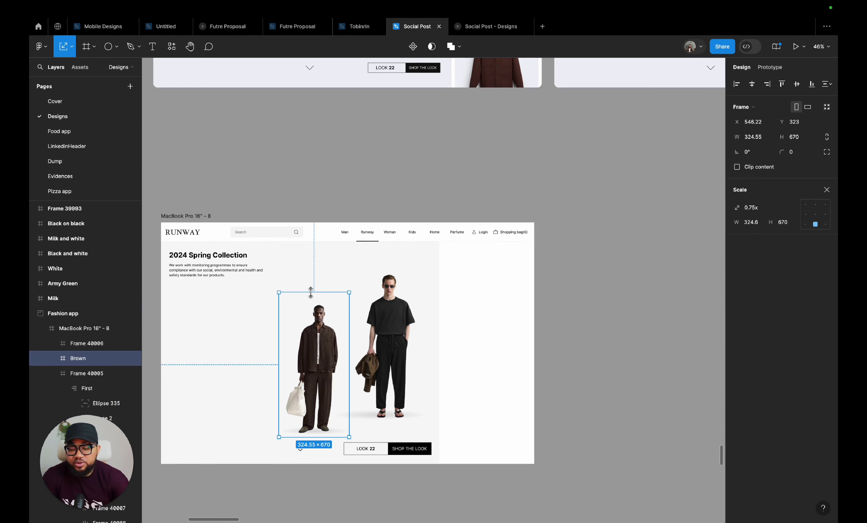
{"action": "left_click_drag", "start_coordinate": [315, 403], "coordinate": [327, 367]}
{"action": "scroll", "coordinate": [327, 385], "scroll_direction": "down", "scroll_amount": 2}
{"action": "key", "text": "Escape"}
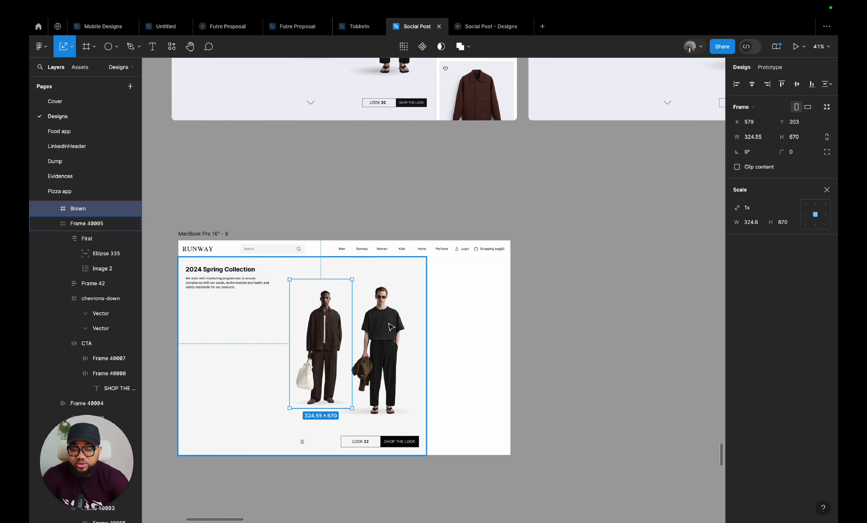
- Shift the First frame with the black-outfit model slightly outward to X 817
{"action": "left_click", "coordinate": [392, 332]}
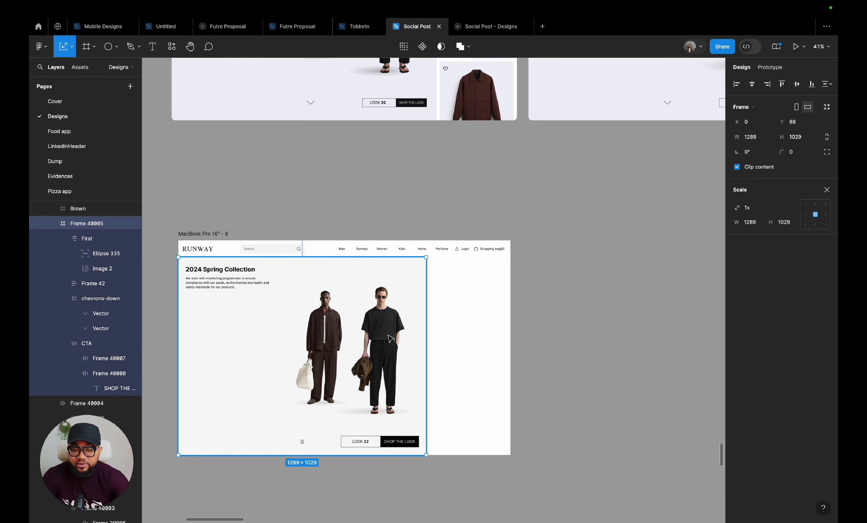
{"action": "left_click", "coordinate": [390, 340]}
{"action": "left_click_drag", "start_coordinate": [391, 344], "coordinate": [396, 344]}
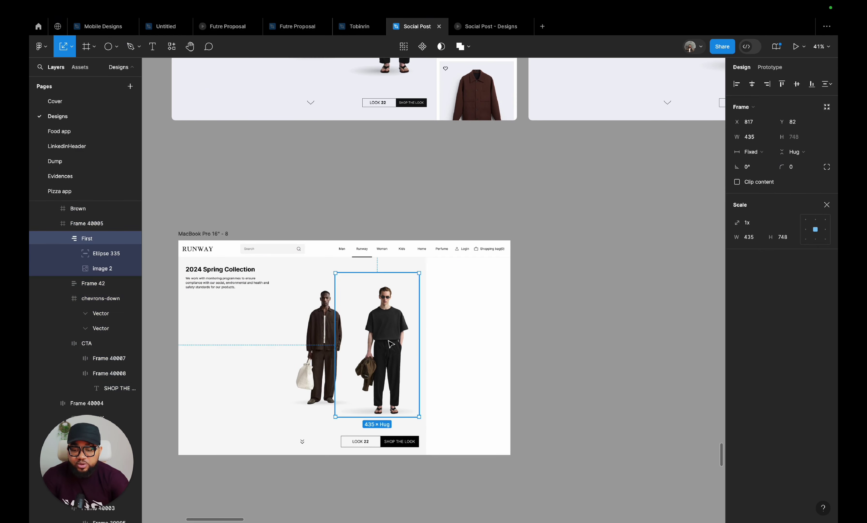
- Using the finished reference page as a guide, scale the Brown frame down to about 299 × 618 and place it near X 588, Y 226
{"action": "scroll", "coordinate": [387, 289], "scroll_direction": "up", "scroll_amount": 5}
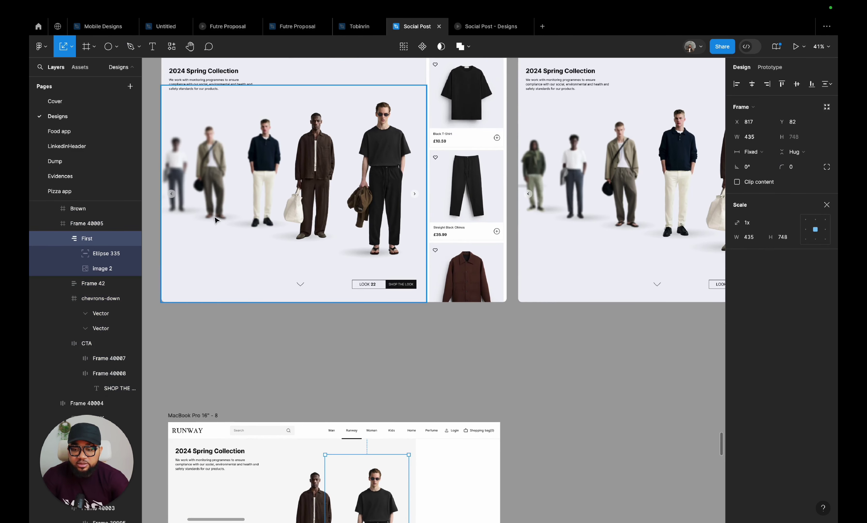
{"action": "scroll", "coordinate": [278, 243], "scroll_direction": "down", "scroll_amount": 3}
{"action": "scroll", "coordinate": [293, 268], "scroll_direction": "down", "scroll_amount": 2}
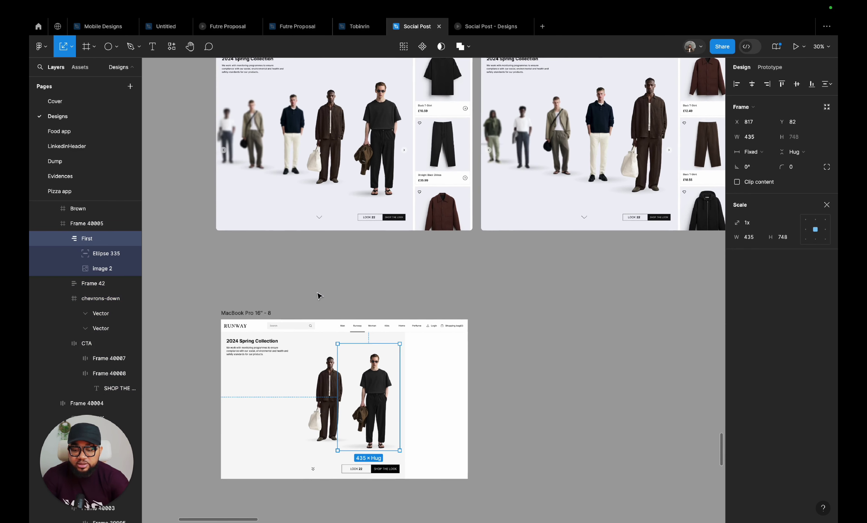
{"action": "left_click", "coordinate": [332, 375]}
{"action": "left_click_drag", "start_coordinate": [329, 347], "coordinate": [328, 355]}
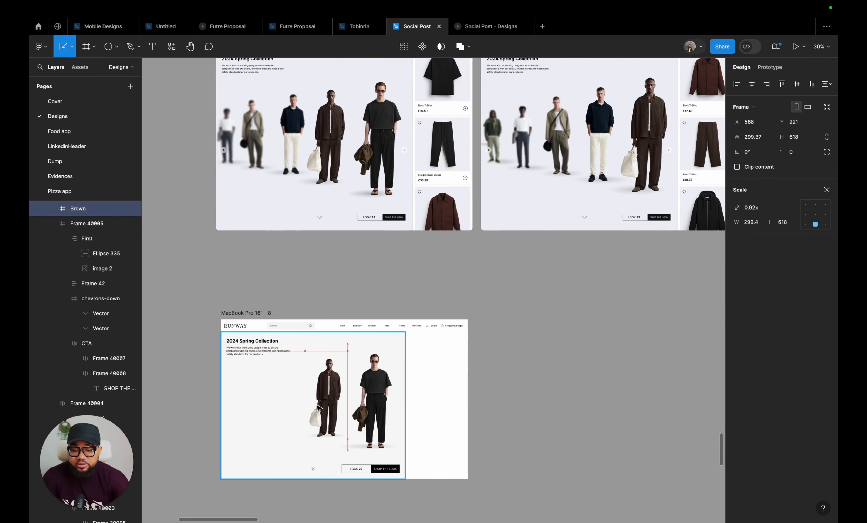
{"action": "left_click", "coordinate": [374, 411]}
{"action": "double_click", "coordinate": [378, 410]}
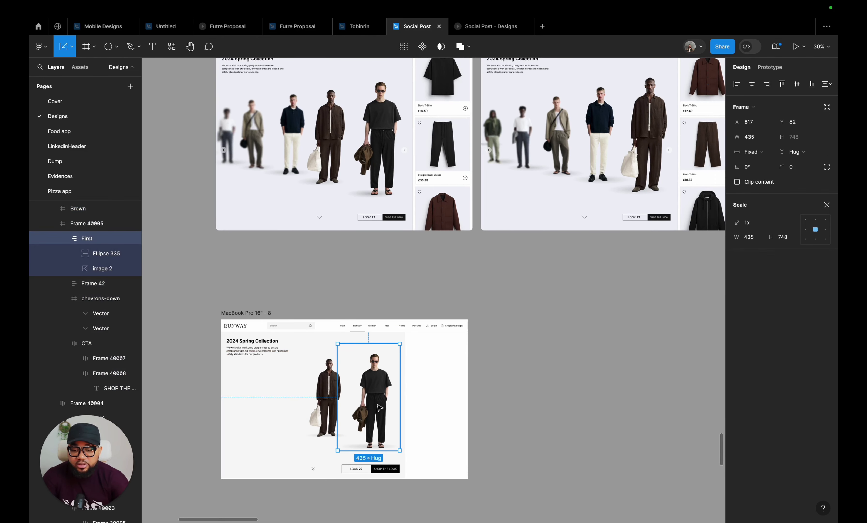
{"action": "left_click", "coordinate": [333, 410]}
- Move the Milk frame into MacBook Pro 16" - 8 beside Brown and scale it down to about 222 × 459
{"action": "scroll", "coordinate": [333, 410], "scroll_direction": "down", "scroll_amount": 5}
{"action": "scroll", "coordinate": [333, 412], "scroll_direction": "down", "scroll_amount": 3}
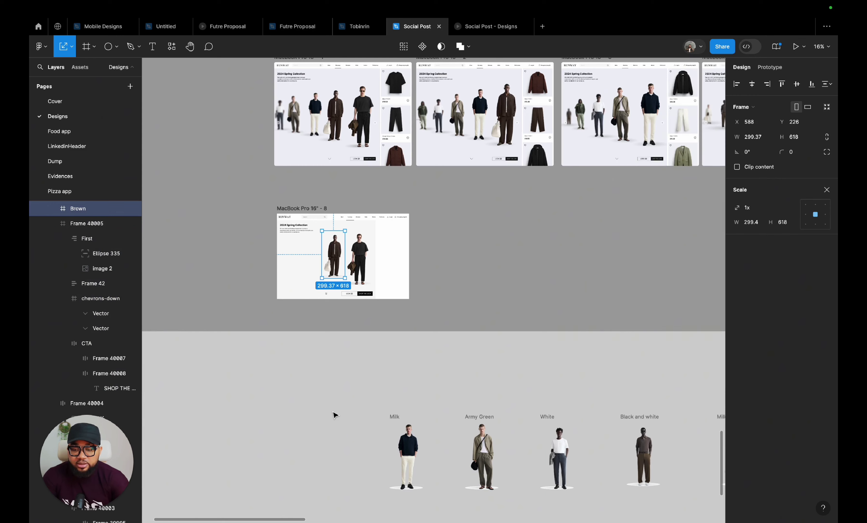
{"action": "left_click", "coordinate": [397, 421]}
{"action": "left_click_drag", "start_coordinate": [397, 420], "coordinate": [346, 365]}
{"action": "scroll", "coordinate": [394, 430], "scroll_direction": "up", "scroll_amount": 3}
{"action": "scroll", "coordinate": [348, 333], "scroll_direction": "up", "scroll_amount": 5}
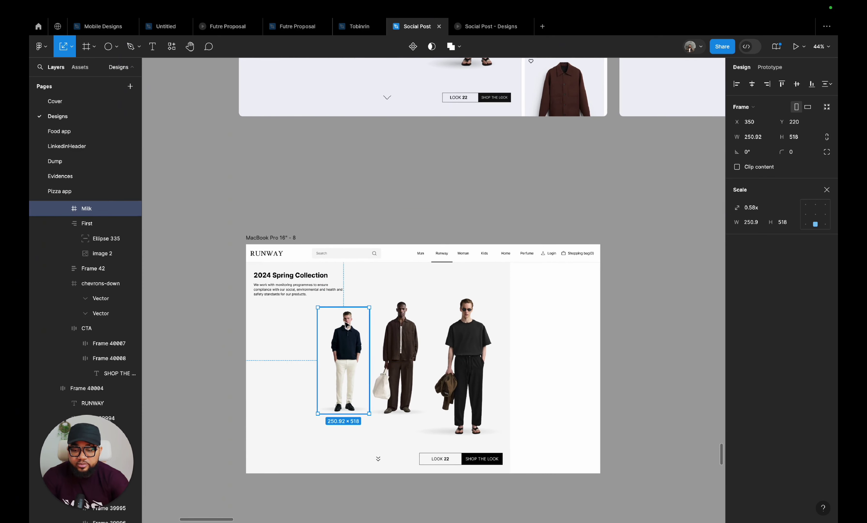
{"action": "left_click_drag", "start_coordinate": [341, 305], "coordinate": [341, 322]}
- Reposition the Brown frame to X 602, Y 255, between the Milk and First models
{"action": "left_click_drag", "start_coordinate": [409, 370], "coordinate": [412, 378]}
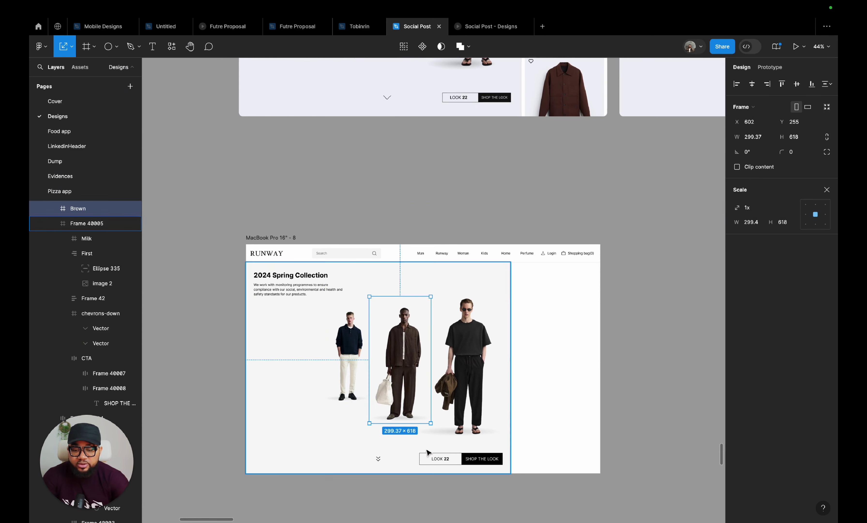
{"action": "left_click", "coordinate": [461, 369]}
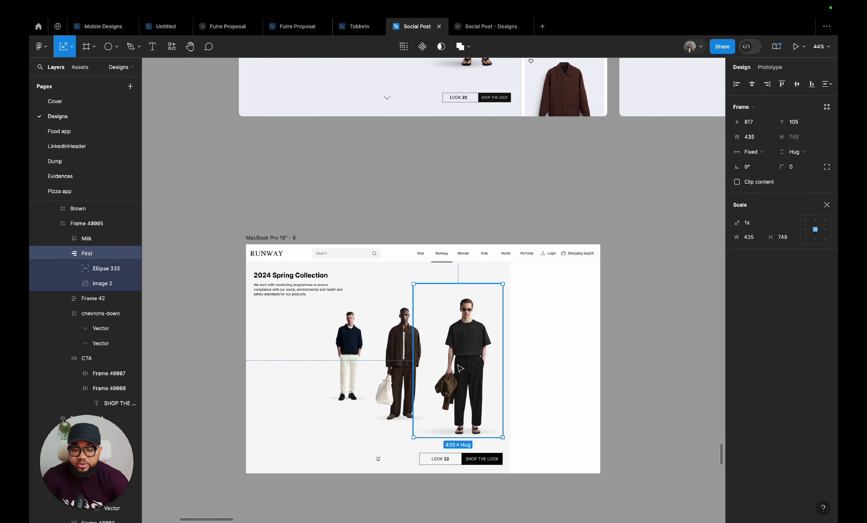
{"action": "left_click", "coordinate": [397, 367]}
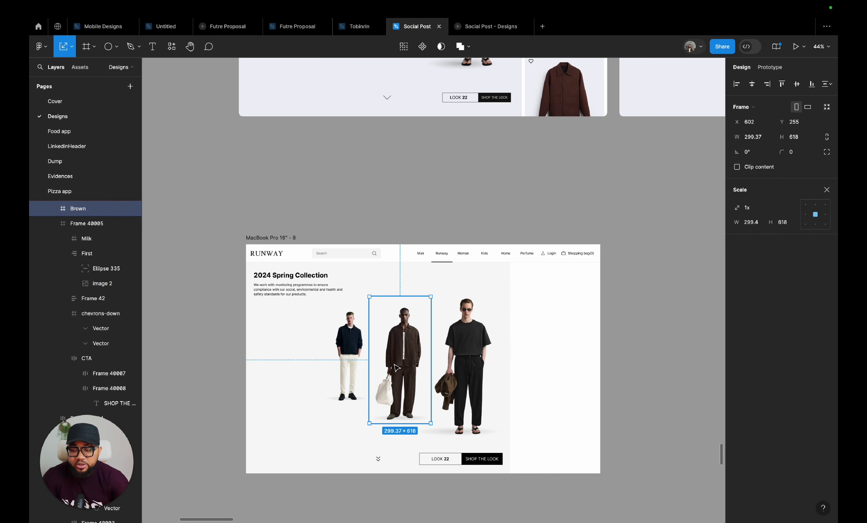
{"action": "left_click", "coordinate": [331, 368]}
{"action": "left_click", "coordinate": [359, 362]}
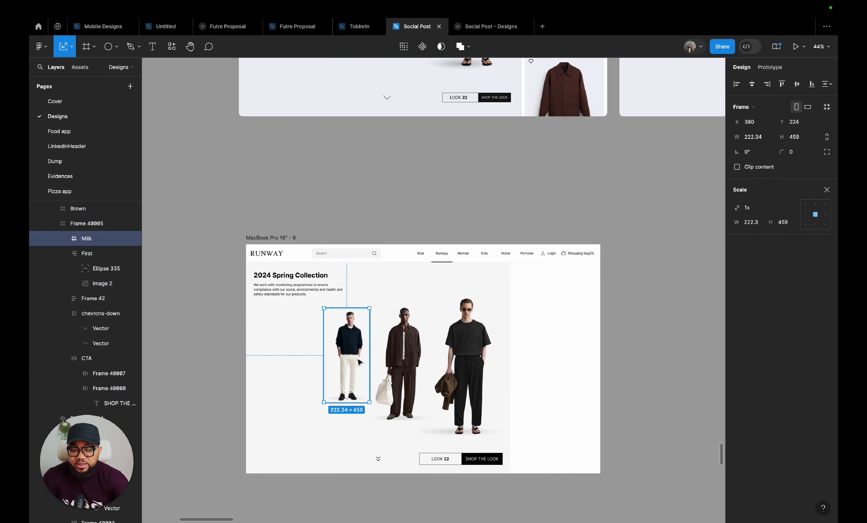
- Place the Army Green frame beside Milk in MacBook Pro 16" - 8, scaled to about 174 × 360, and set Milk at Y 270
{"action": "scroll", "coordinate": [359, 362], "scroll_direction": "down", "scroll_amount": 5}
{"action": "scroll", "coordinate": [359, 362], "scroll_direction": "down", "scroll_amount": 5}
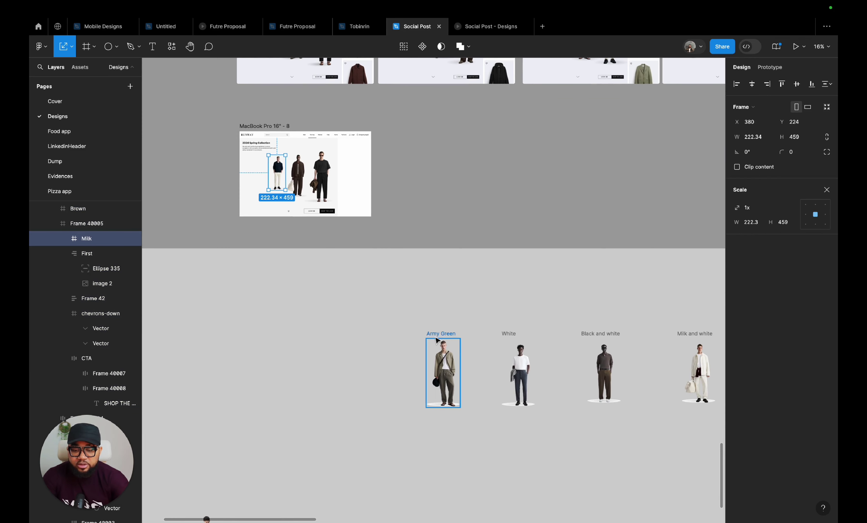
{"action": "left_click", "coordinate": [440, 338]}
{"action": "left_click_drag", "start_coordinate": [446, 339], "coordinate": [321, 292]}
{"action": "scroll", "coordinate": [413, 357], "scroll_direction": "up", "scroll_amount": 3}
{"action": "scroll", "coordinate": [325, 329], "scroll_direction": "up", "scroll_amount": 5}
{"action": "left_click", "coordinate": [376, 354]}
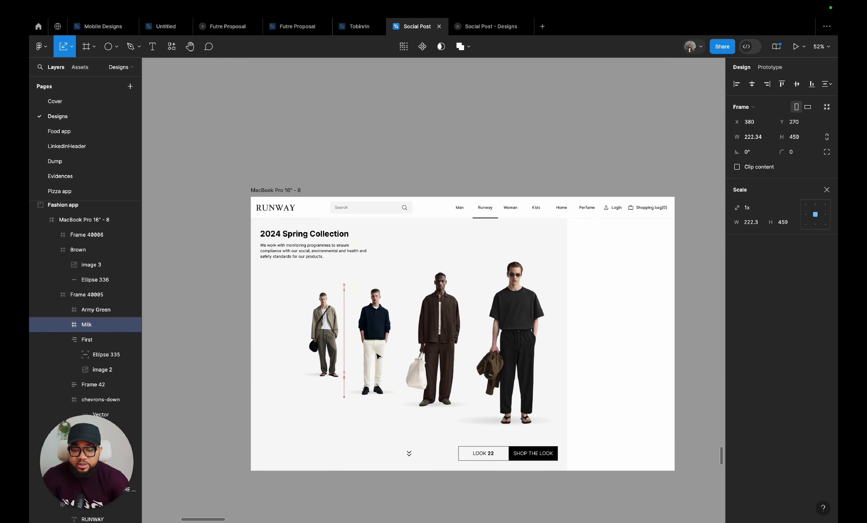
{"action": "left_click_drag", "start_coordinate": [326, 351], "coordinate": [324, 350]}
- Place the White frame before Army Green in MacBook Pro 16" - 8 and scale it down as the smallest model of the row
{"action": "scroll", "coordinate": [324, 350], "scroll_direction": "down", "scroll_amount": 5}
{"action": "scroll", "coordinate": [321, 355], "scroll_direction": "down", "scroll_amount": 5}
{"action": "scroll", "coordinate": [321, 354], "scroll_direction": "down", "scroll_amount": 5}
{"action": "scroll", "coordinate": [320, 354], "scroll_direction": "right", "scroll_amount": 4}
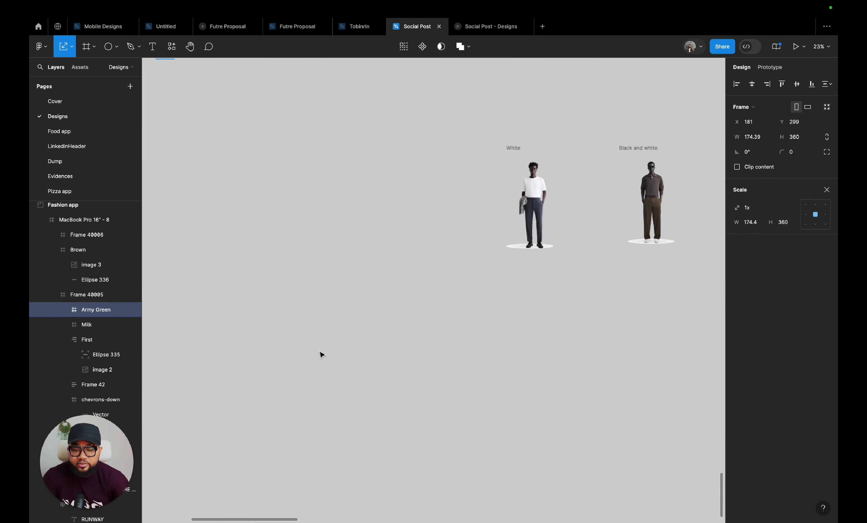
{"action": "scroll", "coordinate": [388, 317], "scroll_direction": "up", "scroll_amount": 3}
{"action": "left_click", "coordinate": [456, 245]}
{"action": "left_click_drag", "start_coordinate": [456, 239], "coordinate": [463, 269]}
{"action": "left_click_drag", "start_coordinate": [474, 303], "coordinate": [370, 312]}
{"action": "scroll", "coordinate": [370, 312], "scroll_direction": "up", "scroll_amount": 5}
{"action": "left_click_drag", "start_coordinate": [348, 388], "coordinate": [380, 343]}
{"action": "left_click", "coordinate": [261, 351]}
- Compare the sizes and spacing of the model row with the reference design MacBook Pro 16" - 1
{"action": "scroll", "coordinate": [261, 351], "scroll_direction": "down", "scroll_amount": 5}
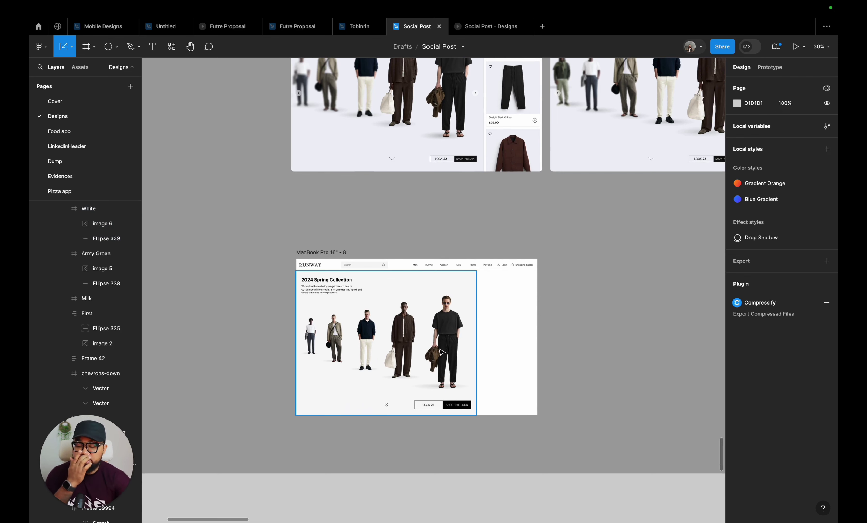
{"action": "scroll", "coordinate": [309, 364], "scroll_direction": "up", "scroll_amount": 3}
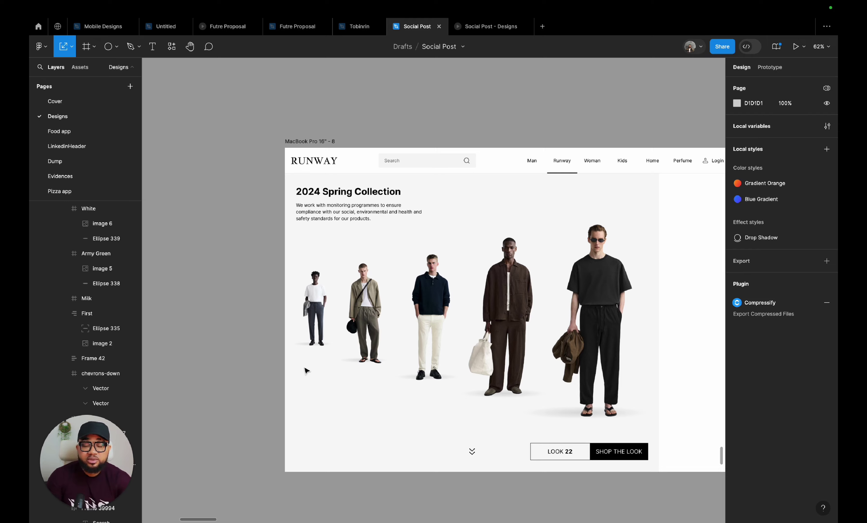
{"action": "scroll", "coordinate": [249, 313], "scroll_direction": "down", "scroll_amount": 3}
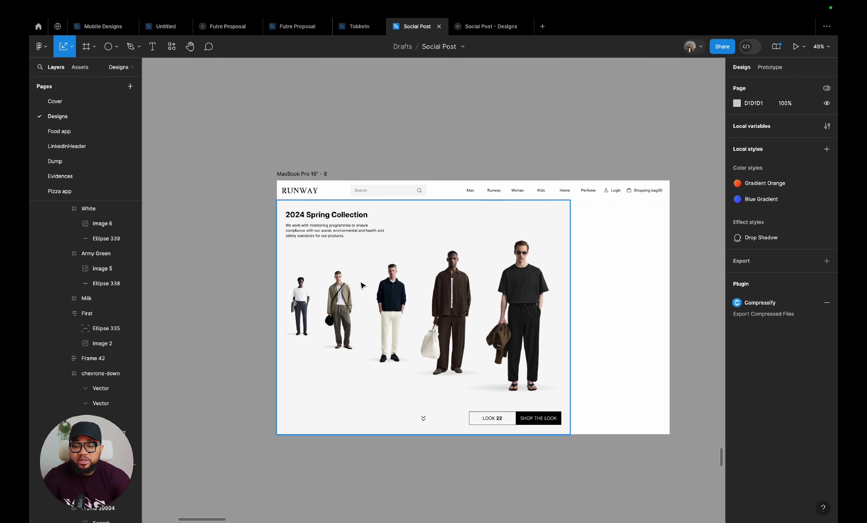
{"action": "scroll", "coordinate": [362, 287], "scroll_direction": "up", "scroll_amount": 10}
{"action": "scroll", "coordinate": [362, 287], "scroll_direction": "down", "scroll_amount": 2}
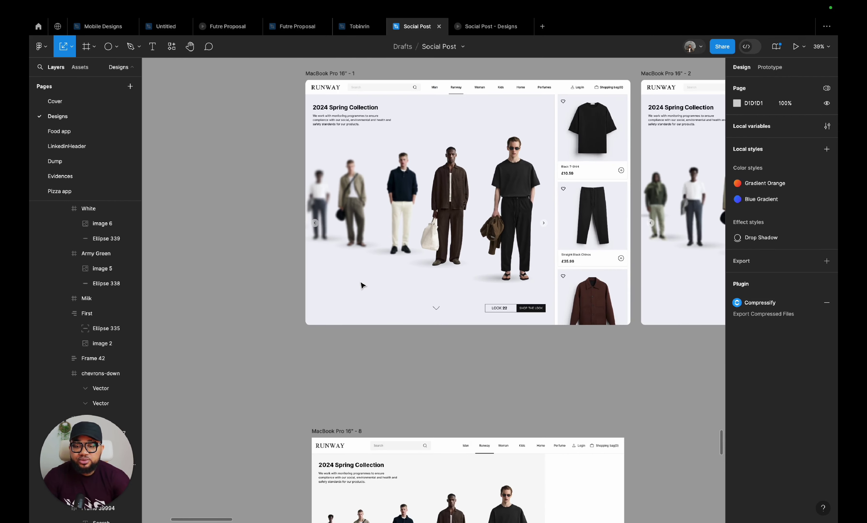
{"action": "scroll", "coordinate": [362, 286], "scroll_direction": "down", "scroll_amount": 8}
{"action": "scroll", "coordinate": [302, 392], "scroll_direction": "up", "scroll_amount": 5}
{"action": "scroll", "coordinate": [302, 392], "scroll_direction": "up", "scroll_amount": 1}
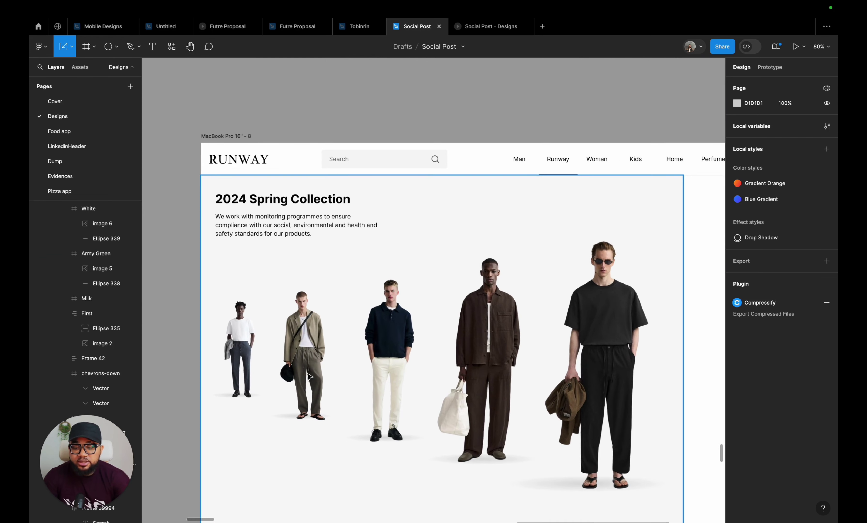
- Enlarge the Army Green and Milk frames proportionally, and scale the Brown frame up to about 341 × 703
{"action": "left_click", "coordinate": [315, 368]}
{"action": "left_click", "coordinate": [315, 370]}
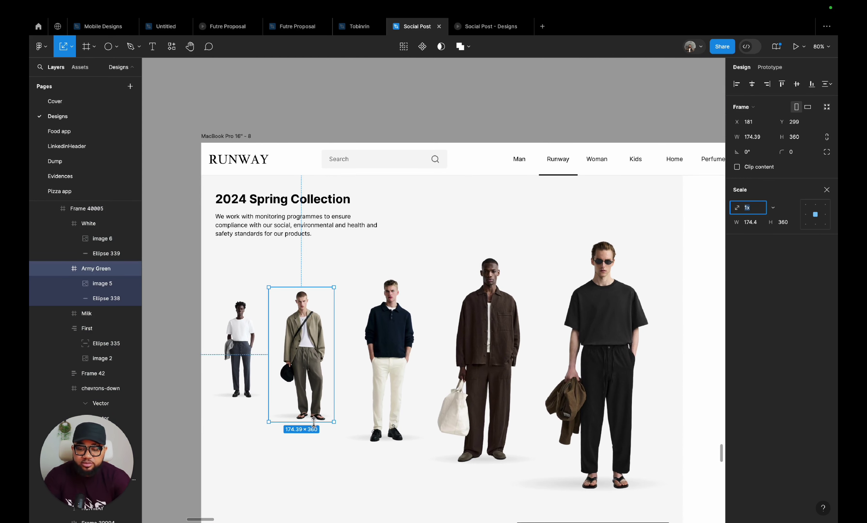
{"action": "mouse_move", "coordinate": [314, 421]}
{"action": "left_mouse_down"}
{"action": "mouse_move", "coordinate": [316, 444]}
{"action": "mouse_move", "coordinate": [319, 405]}
{"action": "left_mouse_up"}
{"action": "left_click", "coordinate": [386, 411]}
{"action": "left_click_drag", "start_coordinate": [385, 445], "coordinate": [388, 458]}
{"action": "left_click", "coordinate": [499, 462]}
{"action": "mouse_move", "coordinate": [499, 472]}
{"action": "left_mouse_down"}
{"action": "mouse_move", "coordinate": [500, 504]}
{"action": "mouse_move", "coordinate": [501, 455]}
{"action": "left_mouse_up"}
- Scale the First frame with the black-outfit model up to about 475 × 816
{"action": "scroll", "coordinate": [506, 448], "scroll_direction": "right", "scroll_amount": 5}
{"action": "scroll", "coordinate": [506, 447], "scroll_direction": "down", "scroll_amount": 1}
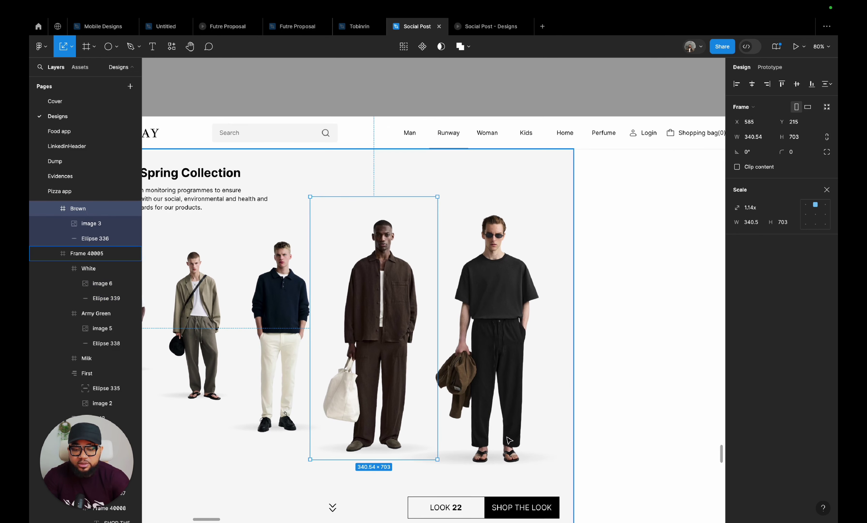
{"action": "left_click", "coordinate": [488, 416]}
{"action": "double_click", "coordinate": [489, 418]}
{"action": "key", "text": "Escape"}
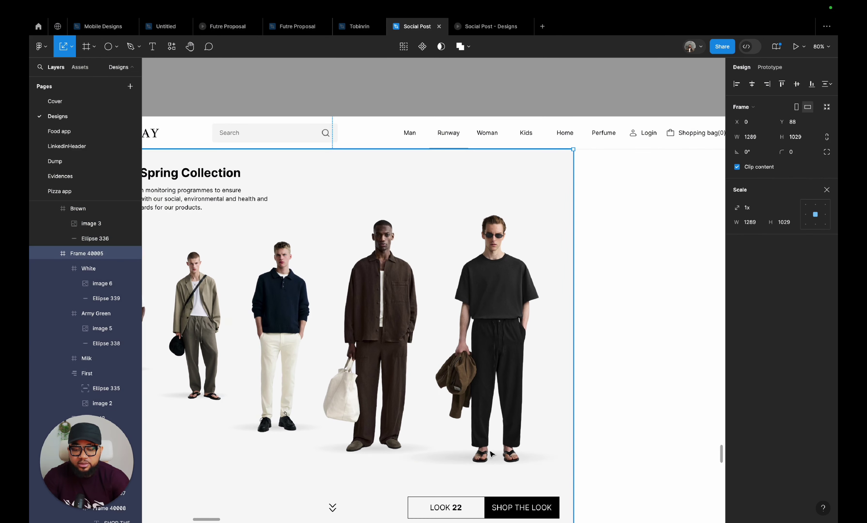
{"action": "left_click", "coordinate": [491, 454]}
{"action": "left_click_drag", "start_coordinate": [492, 472], "coordinate": [491, 452]}
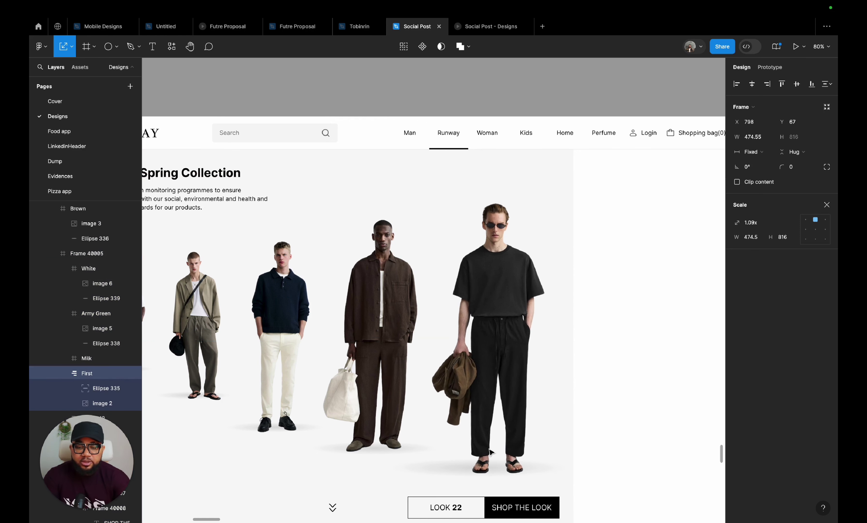
- Adjust the Milk frame to about 251 × 518 and enlarge the White frame to suit the row of models
{"action": "scroll", "coordinate": [491, 452], "scroll_direction": "down", "scroll_amount": 5}
{"action": "scroll", "coordinate": [491, 452], "scroll_direction": "down", "scroll_amount": 3}
{"action": "scroll", "coordinate": [472, 451], "scroll_direction": "up", "scroll_amount": 6}
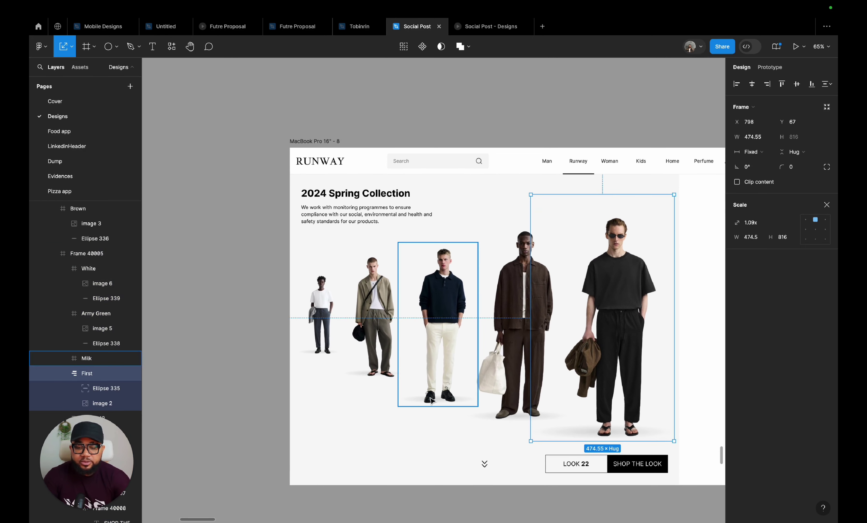
{"action": "left_click", "coordinate": [433, 395]}
{"action": "left_click", "coordinate": [320, 354]}
{"action": "left_click_drag", "start_coordinate": [321, 354], "coordinate": [243, 393]}
{"action": "key", "text": "v"}
{"action": "left_click", "coordinate": [243, 394]}
- Nudge the Milk frame up and toward Brown, to about X 373, Y 210
{"action": "scroll", "coordinate": [243, 393], "scroll_direction": "down", "scroll_amount": 5}
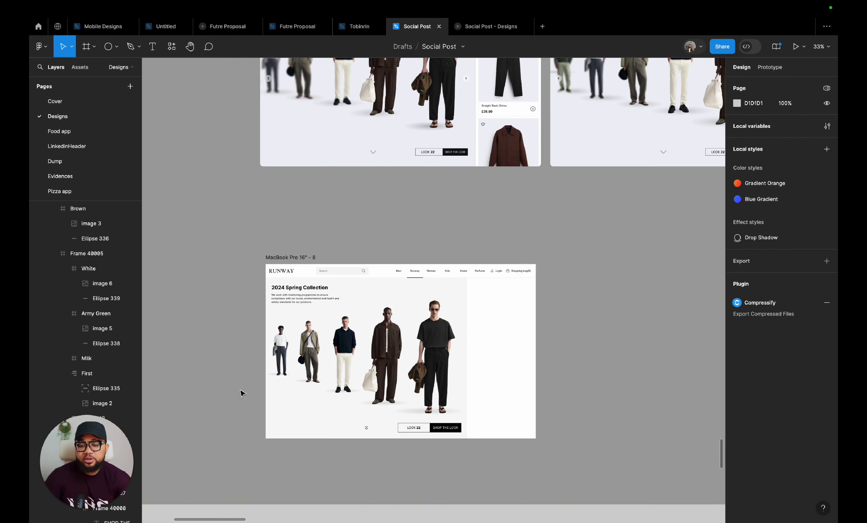
{"action": "scroll", "coordinate": [335, 394], "scroll_direction": "up", "scroll_amount": 3}
{"action": "left_click", "coordinate": [348, 371]}
{"action": "left_click", "coordinate": [347, 370]}
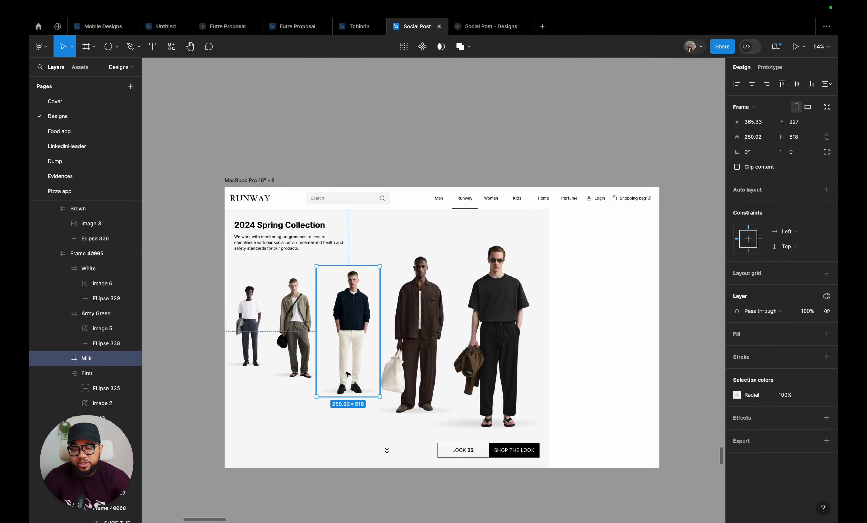
{"action": "key", "text": "Up"}
{"action": "key", "text": "Up"}
{"action": "key", "text": "Up"}
{"action": "key", "text": "Up"}
{"action": "key", "text": "Up"}
{"action": "key", "text": "Up"}
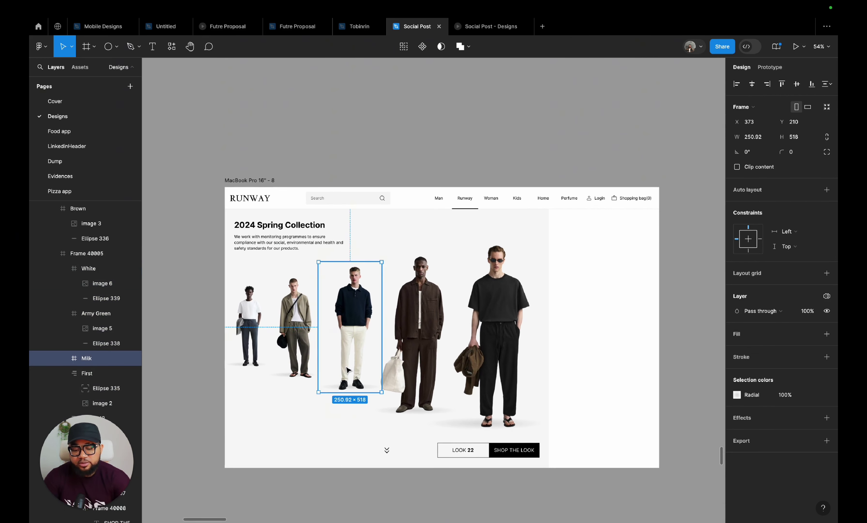
{"action": "left_click_drag", "start_coordinate": [347, 370], "coordinate": [347, 372]}
{"action": "left_click", "coordinate": [184, 370]}
{"action": "scroll", "coordinate": [184, 370], "scroll_direction": "down", "scroll_amount": 3}
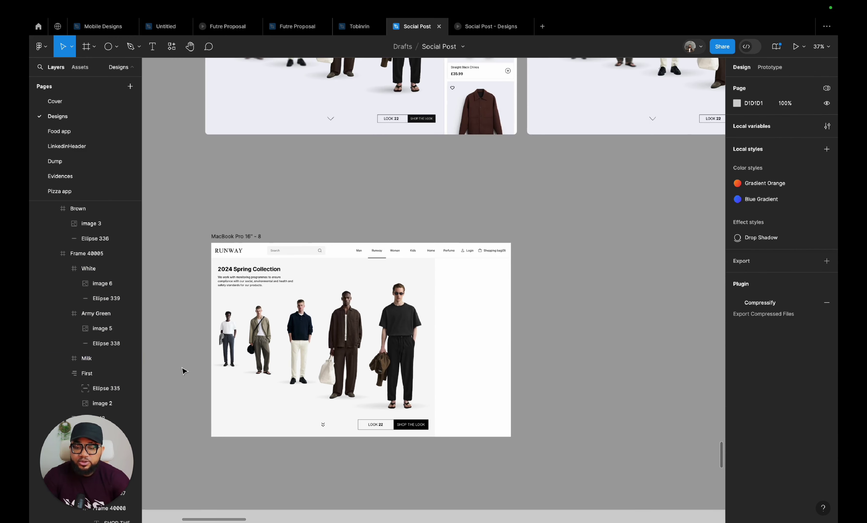
{"action": "scroll", "coordinate": [184, 370], "scroll_direction": "left", "scroll_amount": 5}
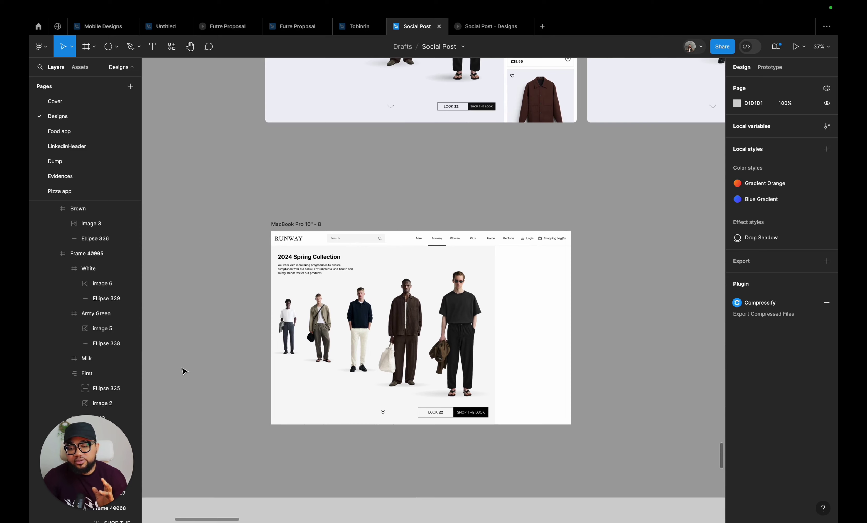
{"action": "scroll", "coordinate": [184, 371], "scroll_direction": "up", "scroll_amount": 3}
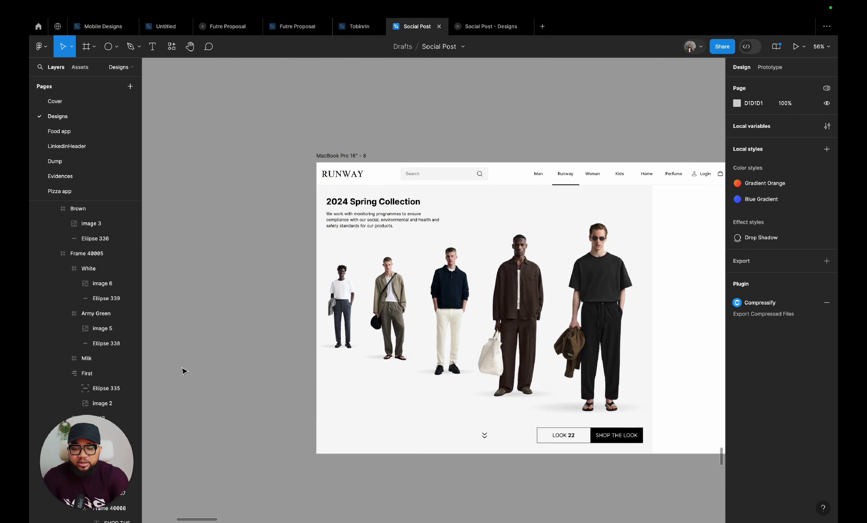
- Draw a straight diagonal guide line below the models' feet, about 888 × 339, from the page's side edge to its lower edge
{"action": "scroll", "coordinate": [321, 367], "scroll_direction": "up", "scroll_amount": 2}
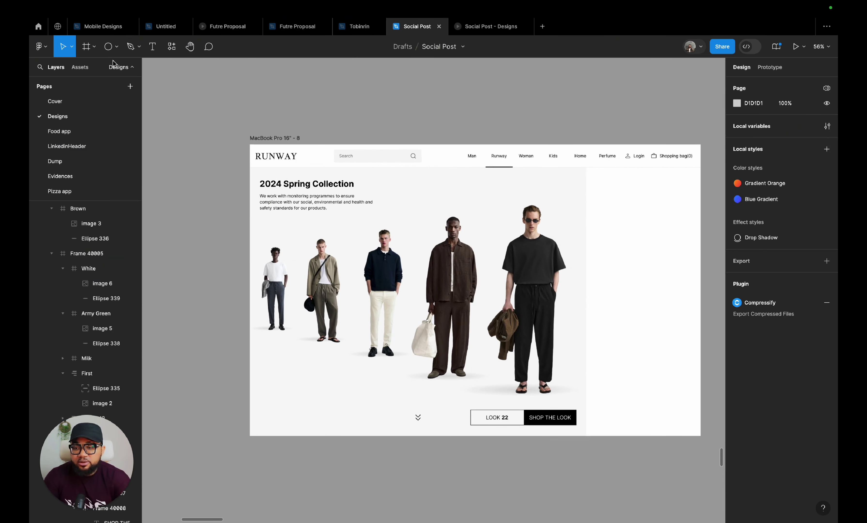
{"action": "left_click", "coordinate": [116, 47]}
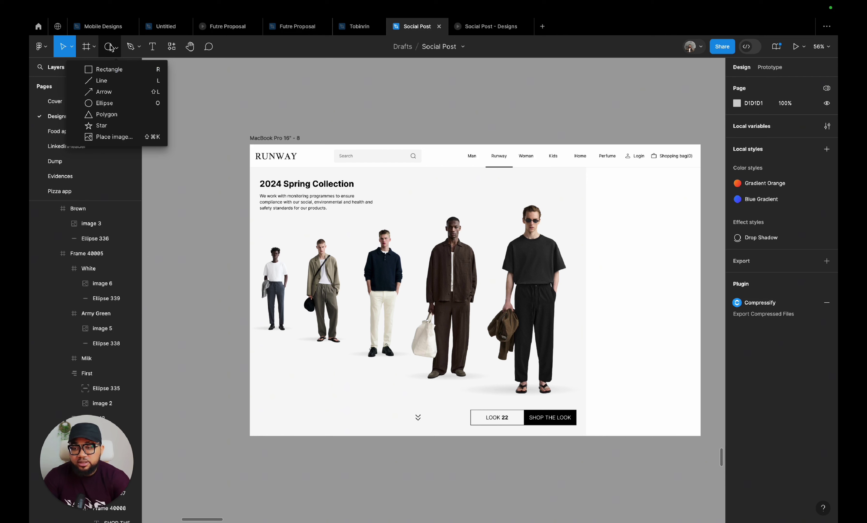
{"action": "left_click", "coordinate": [111, 48]}
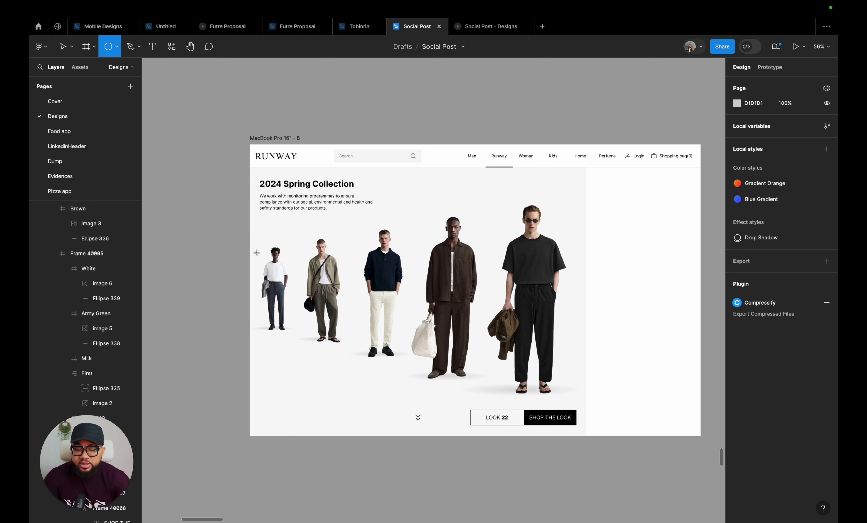
{"action": "left_click", "coordinate": [116, 48]}
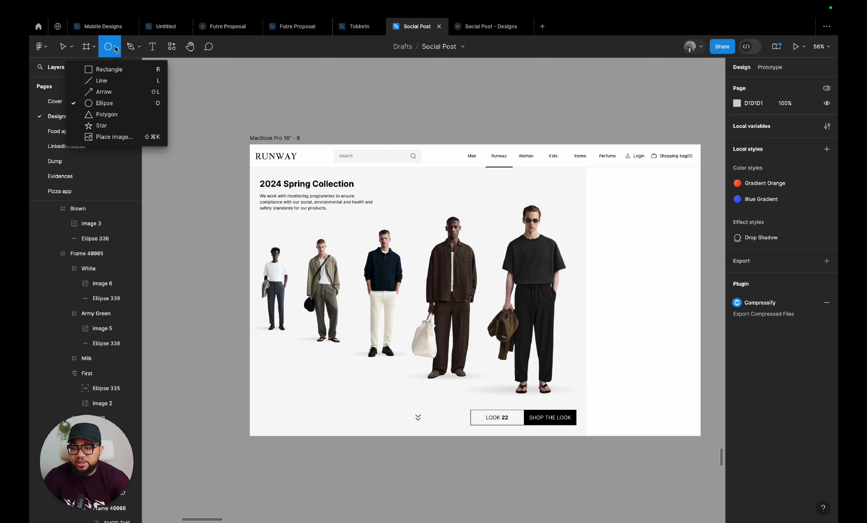
{"action": "left_click", "coordinate": [132, 47]}
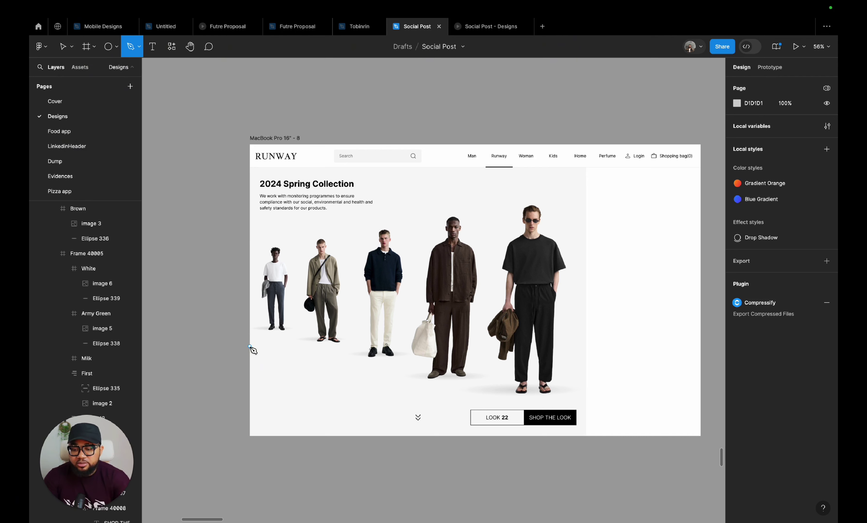
{"action": "left_click", "coordinate": [250, 347]}
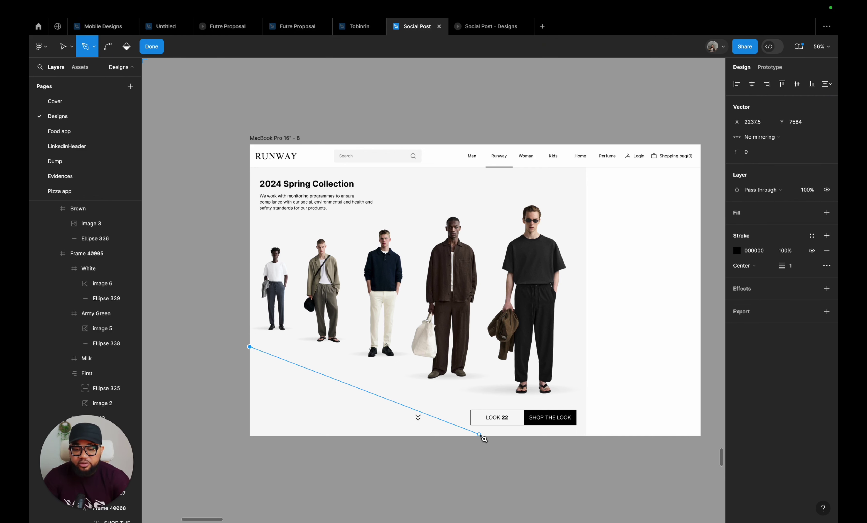
{"action": "key", "text": "Escape"}
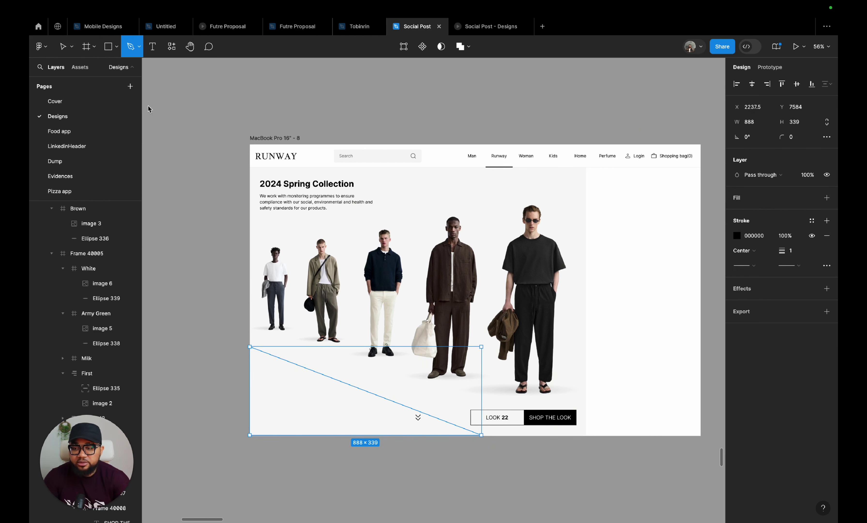
- Draw a second diagonal guide line across the row of models, about 1281.5 × 447, spanning the collection frame's width
{"action": "left_click", "coordinate": [251, 223]}
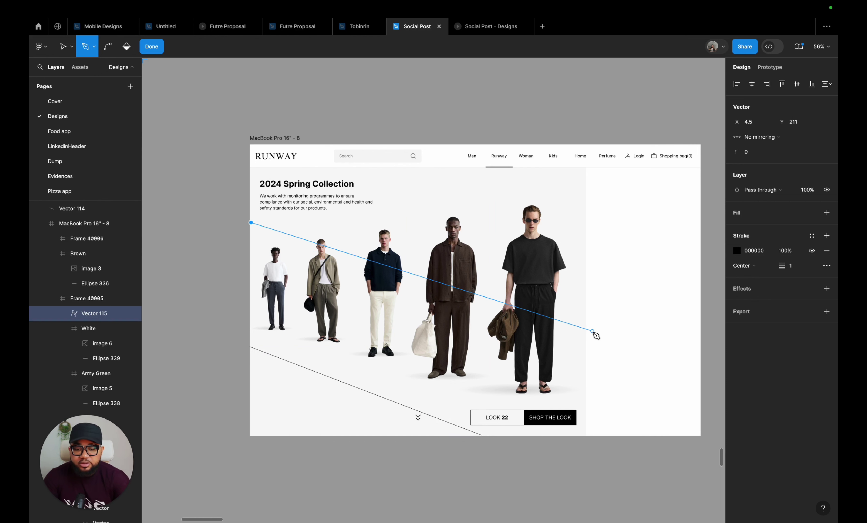
{"action": "left_click", "coordinate": [586, 339]}
{"action": "key", "text": "Escape"}
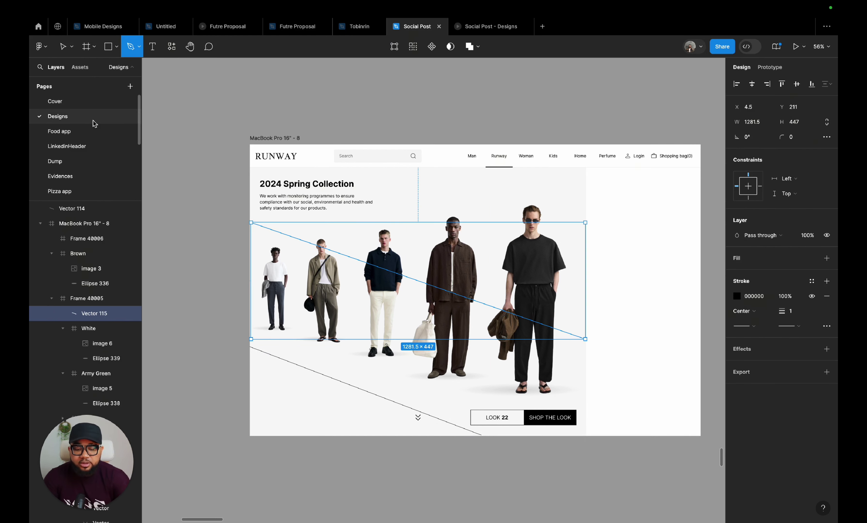
{"action": "key", "text": "Escape"}
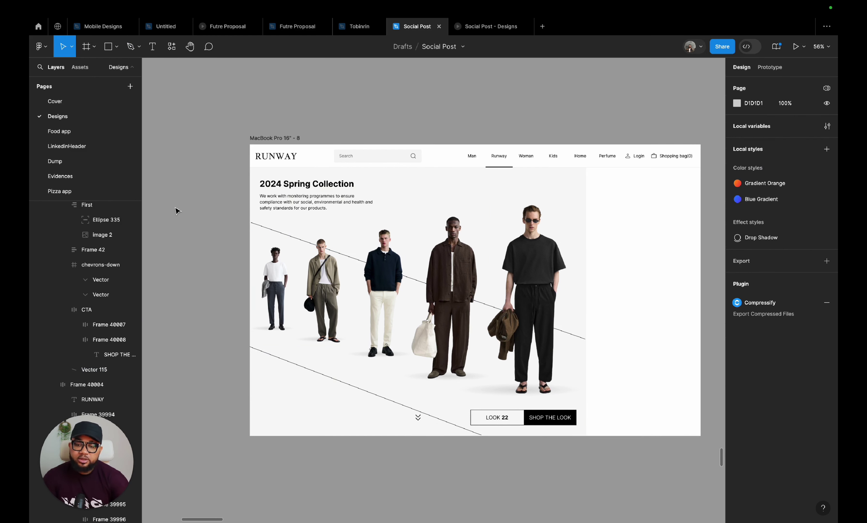
- Delete both diagonal guide lines from the Spring Collection page
{"action": "left_click", "coordinate": [286, 237]}
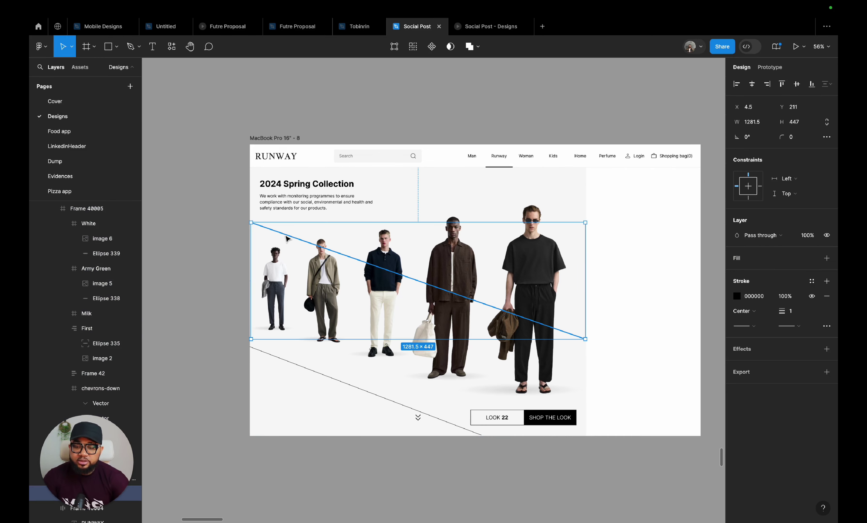
{"action": "key", "text": "Delete"}
{"action": "left_click", "coordinate": [308, 371]}
{"action": "key", "text": "Delete"}
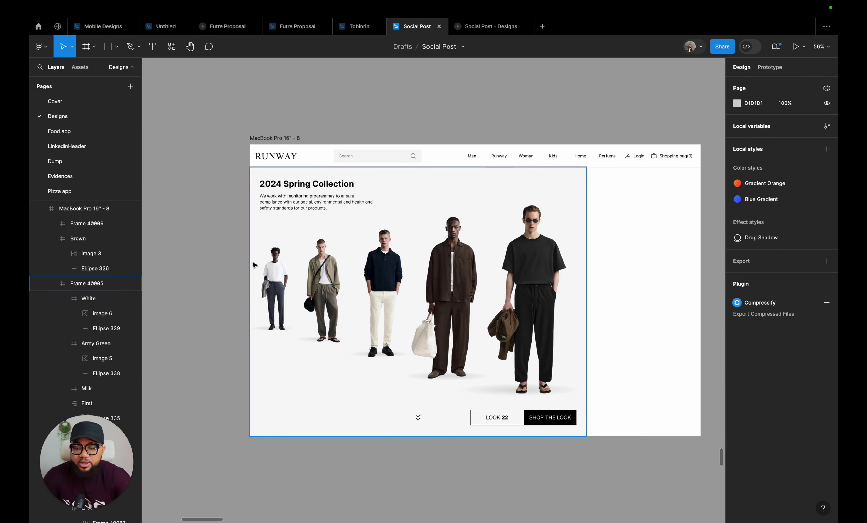
- Add an effect to the White model frame and change its type to Background blur
{"action": "scroll", "coordinate": [254, 265], "scroll_direction": "down", "scroll_amount": 3}
{"action": "scroll", "coordinate": [254, 265], "scroll_direction": "up", "scroll_amount": 2}
{"action": "scroll", "coordinate": [343, 229], "scroll_direction": "up", "scroll_amount": 8}
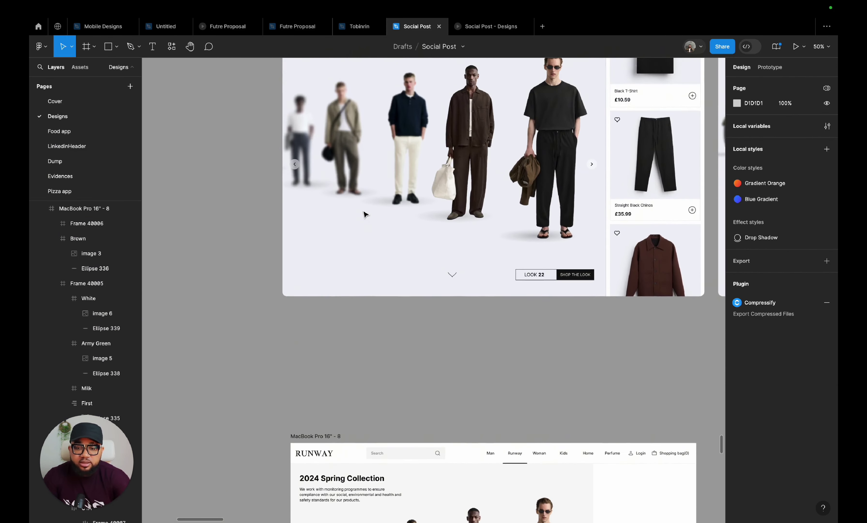
{"action": "scroll", "coordinate": [365, 216], "scroll_direction": "up", "scroll_amount": 2}
{"action": "scroll", "coordinate": [362, 217], "scroll_direction": "down", "scroll_amount": 5}
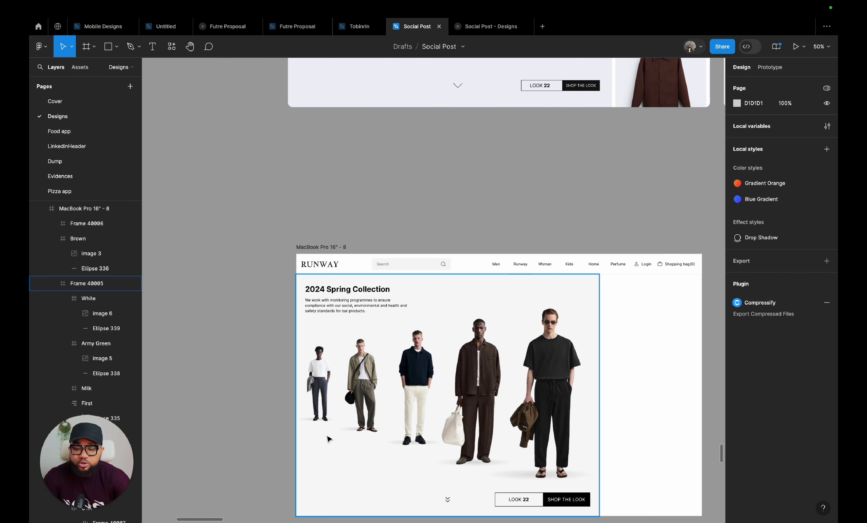
{"action": "left_click", "coordinate": [320, 406]}
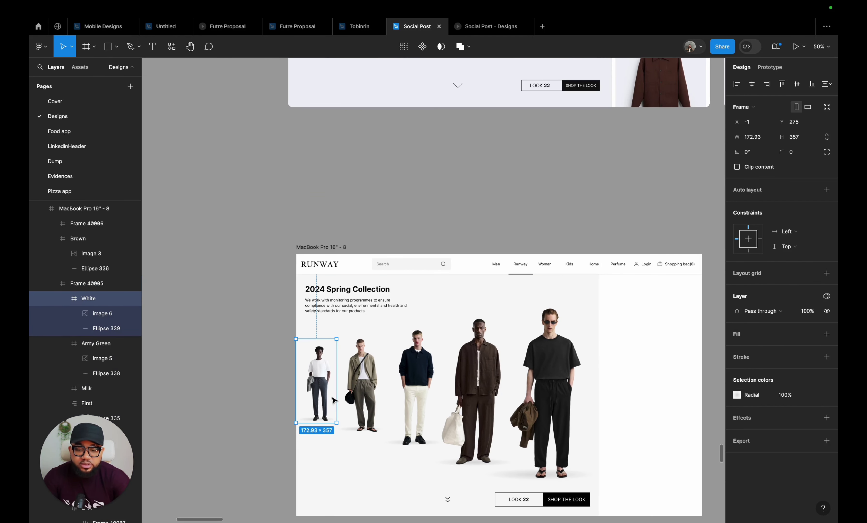
{"action": "left_click", "coordinate": [769, 422]}
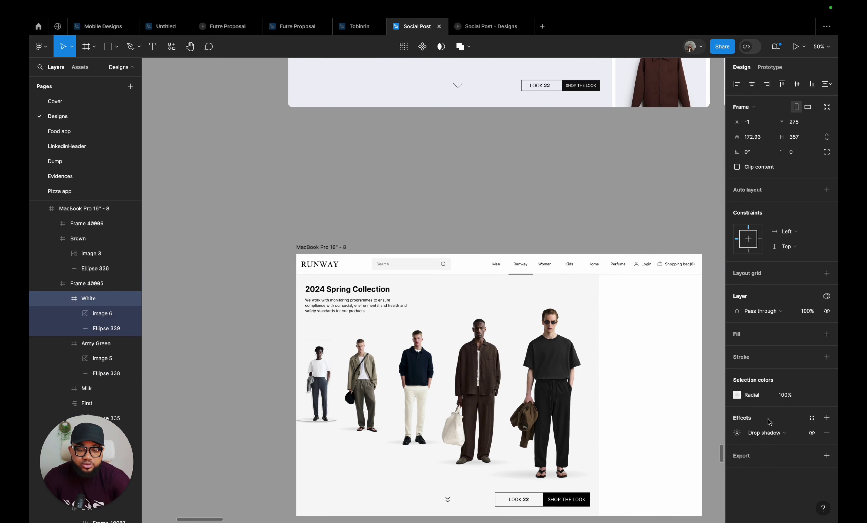
{"action": "left_click", "coordinate": [785, 436]}
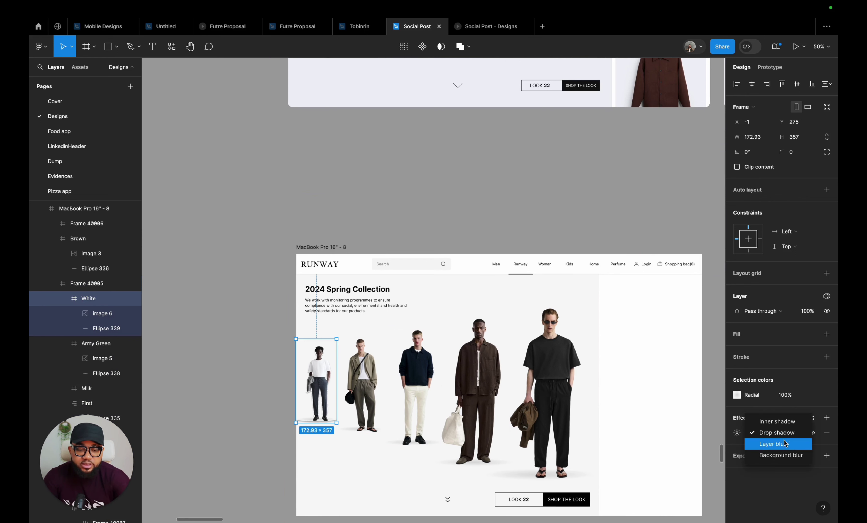
{"action": "left_click", "coordinate": [787, 456]}
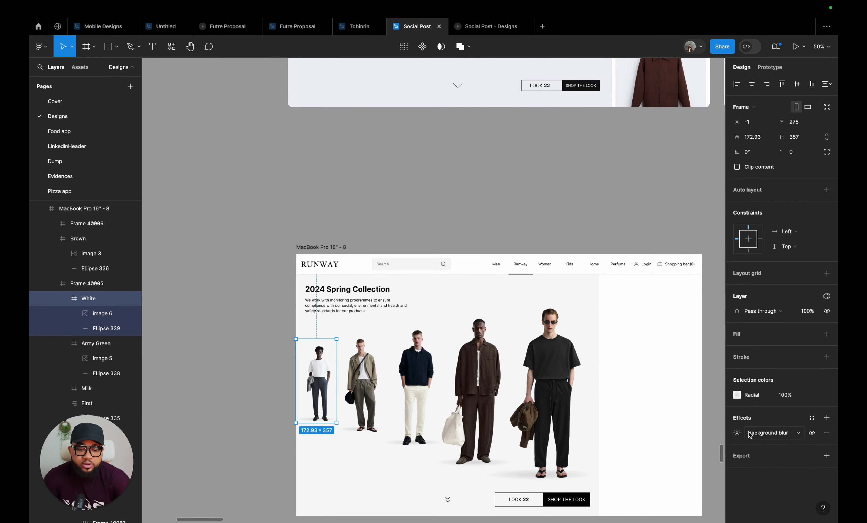
{"action": "left_click", "coordinate": [738, 433]}
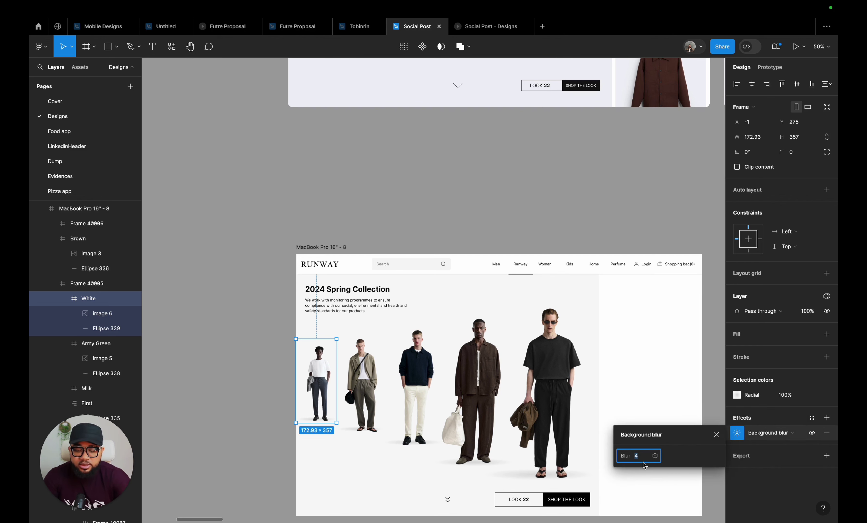
{"action": "key", "text": "Escape"}
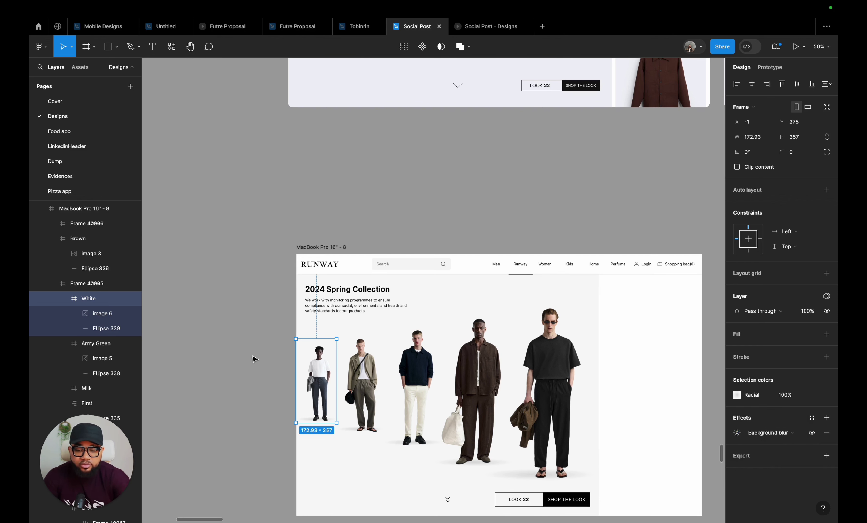
- Add a Background blur effect with a blur of 200 to image 6 inside the White frame
{"action": "double_click", "coordinate": [315, 373]}
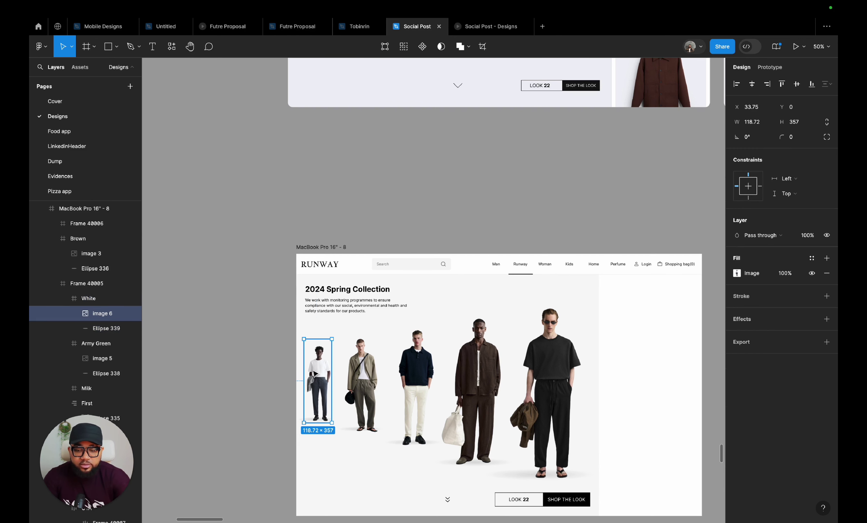
{"action": "left_click", "coordinate": [778, 324]}
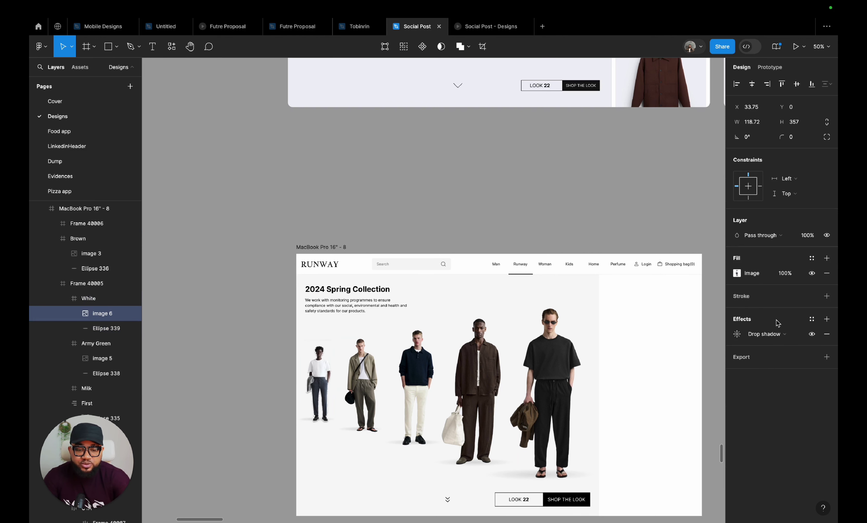
{"action": "left_click", "coordinate": [772, 337]}
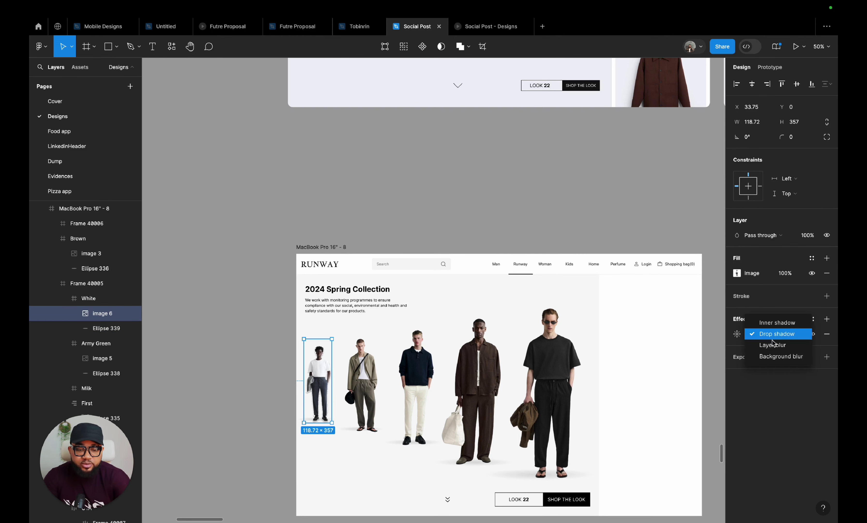
{"action": "left_click", "coordinate": [777, 357]}
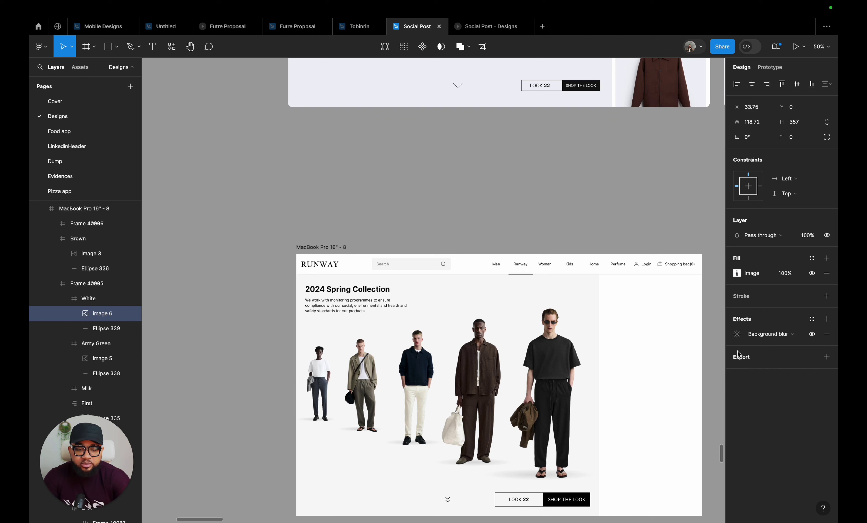
{"action": "left_click", "coordinate": [737, 334]}
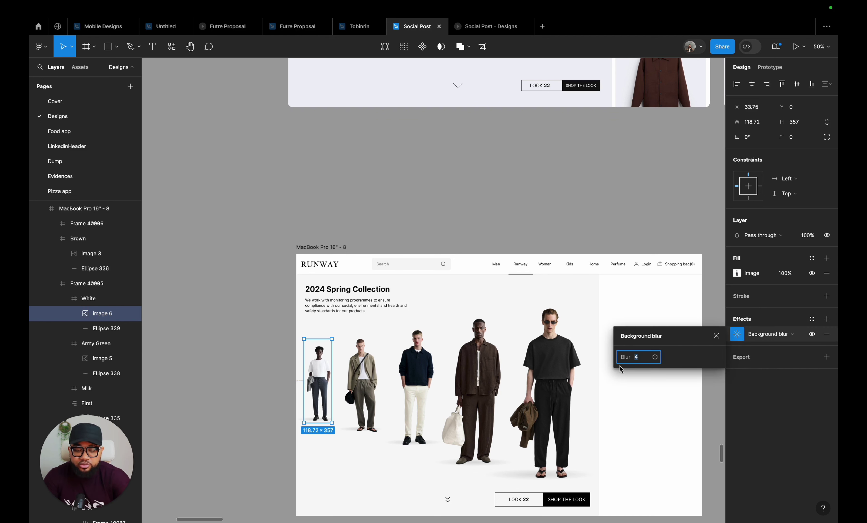
{"action": "type", "text": "200"}
{"action": "key", "text": "Return"}
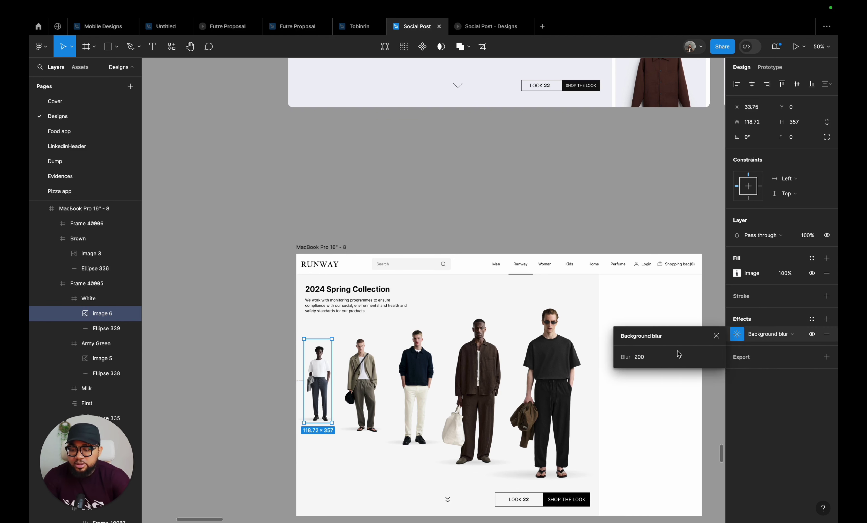
{"action": "left_click", "coordinate": [717, 335]}
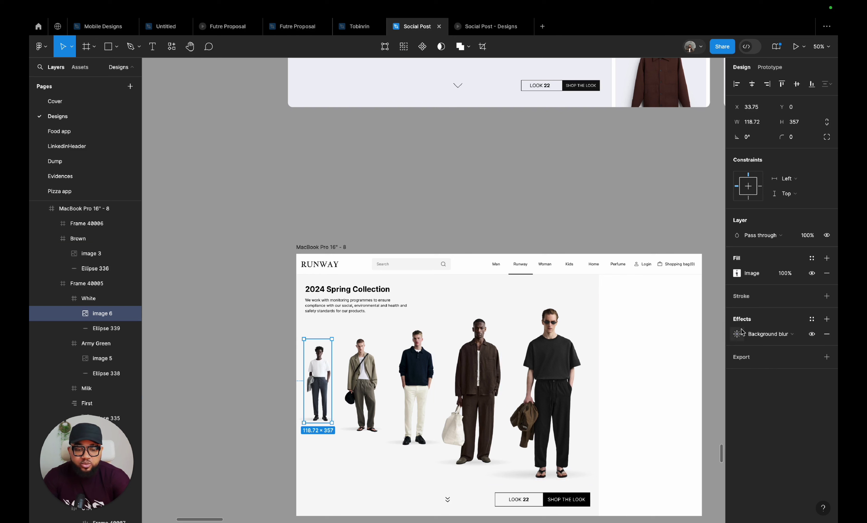
{"action": "left_click", "coordinate": [261, 365]}
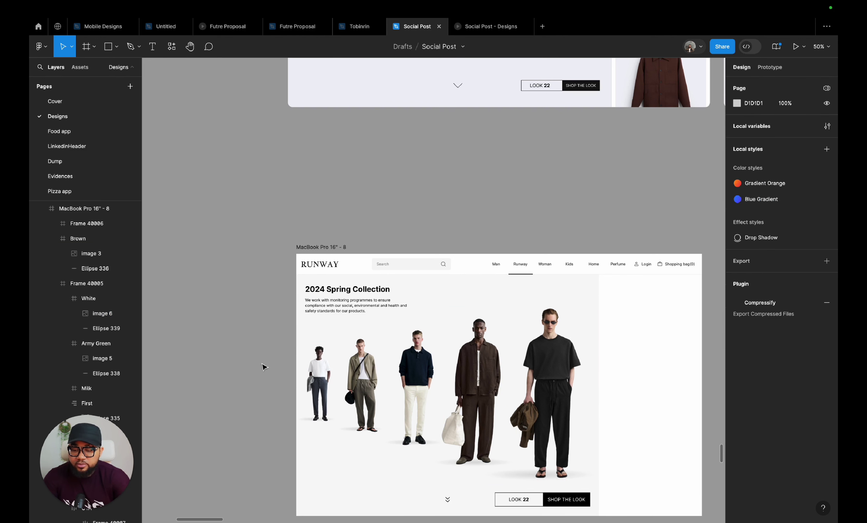
- Examine which effect is applied to the blurred white-shirt model and its parent frame in the MacBook Pro 16" - 1 reference design
{"action": "left_click", "coordinate": [317, 369]}
{"action": "double_click", "coordinate": [317, 369]}
{"action": "scroll", "coordinate": [333, 362], "scroll_direction": "up", "scroll_amount": 10}
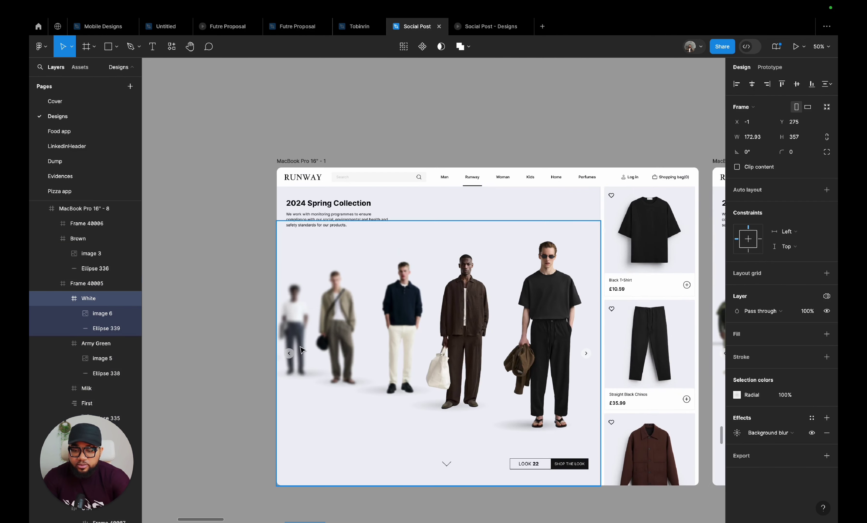
{"action": "left_click", "coordinate": [309, 352]}
{"action": "double_click", "coordinate": [306, 349]}
{"action": "double_click", "coordinate": [296, 315]}
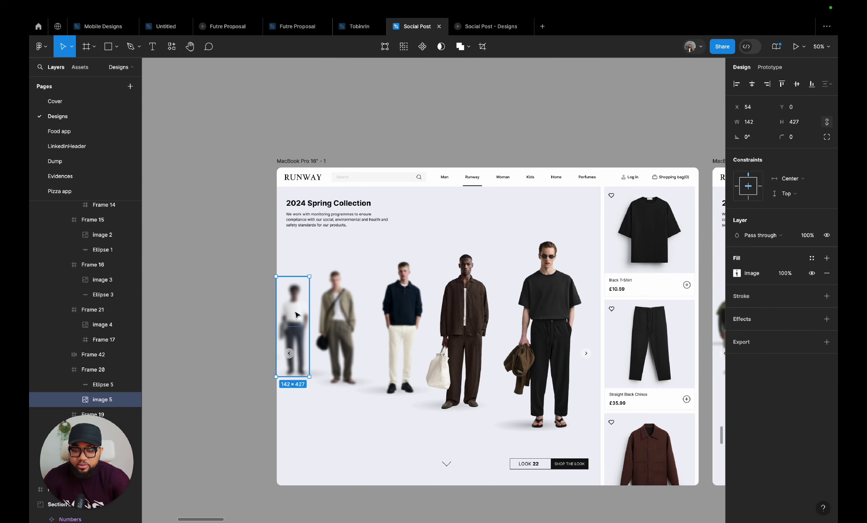
{"action": "left_click", "coordinate": [239, 314]}
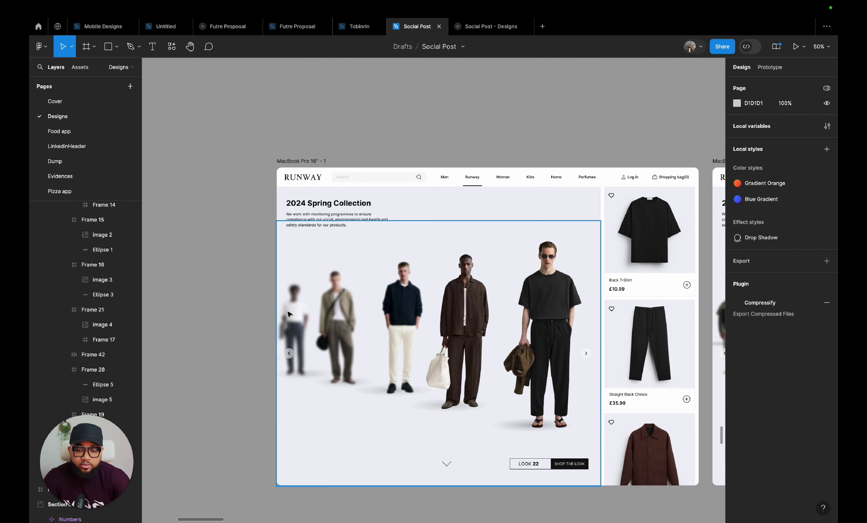
{"action": "double_click", "coordinate": [289, 314]}
{"action": "left_click", "coordinate": [289, 313]}
{"action": "key", "text": "Escape"}
{"action": "left_click", "coordinate": [288, 313]}
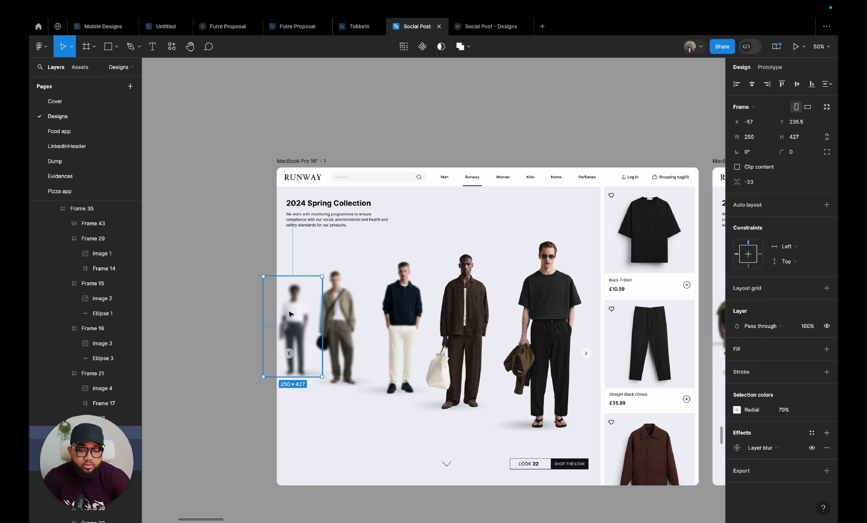
{"action": "left_click", "coordinate": [228, 333]}
- Change the White model frame's effect to Layer blur with a blur of 20 in the MacBook Pro 16" - 8 page
{"action": "scroll", "coordinate": [228, 334], "scroll_direction": "down", "scroll_amount": 15}
{"action": "scroll", "coordinate": [231, 336], "scroll_direction": "up", "scroll_amount": 5}
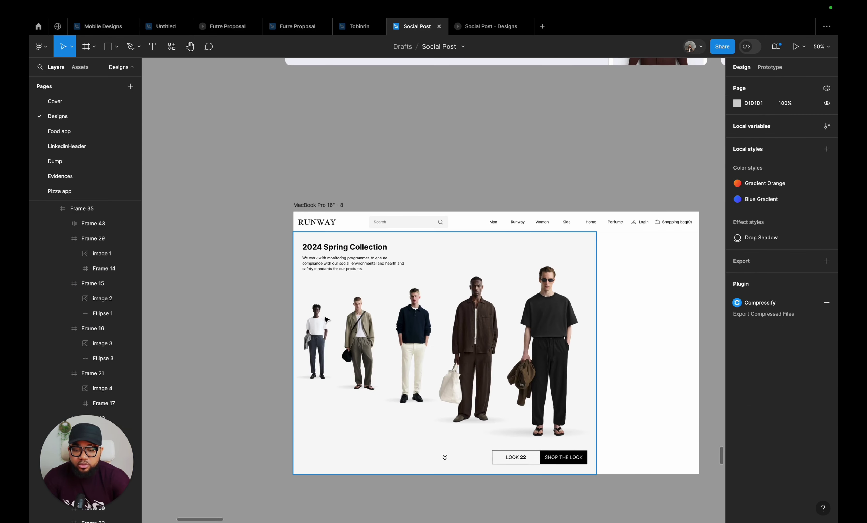
{"action": "left_click", "coordinate": [323, 327]}
{"action": "left_click", "coordinate": [322, 328]}
{"action": "left_click", "coordinate": [269, 334]}
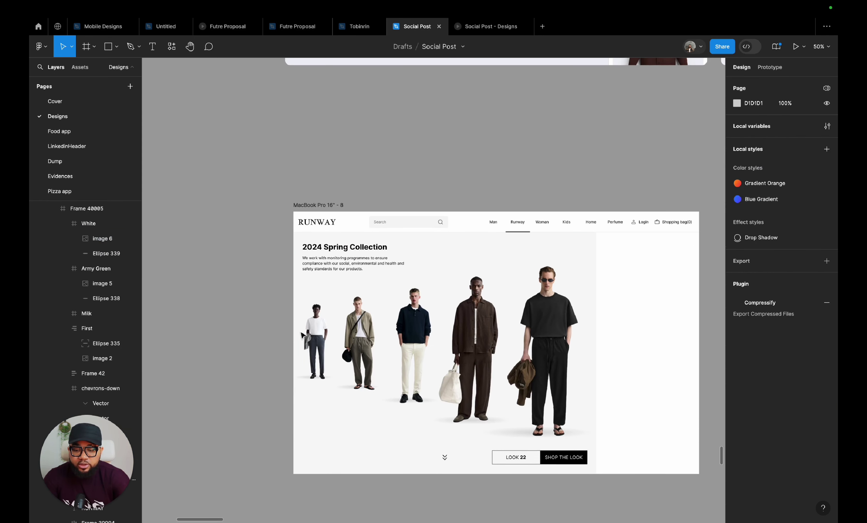
{"action": "left_click", "coordinate": [303, 334]}
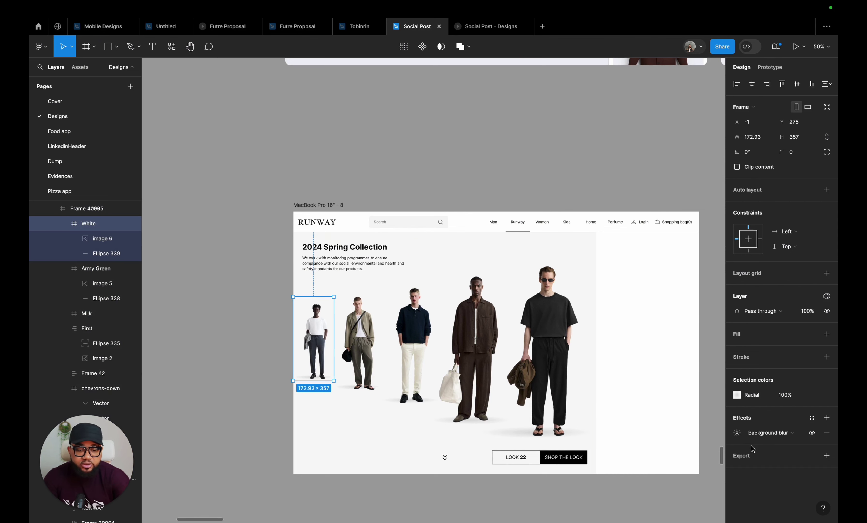
{"action": "left_click", "coordinate": [771, 439]}
{"action": "left_click", "coordinate": [772, 424]}
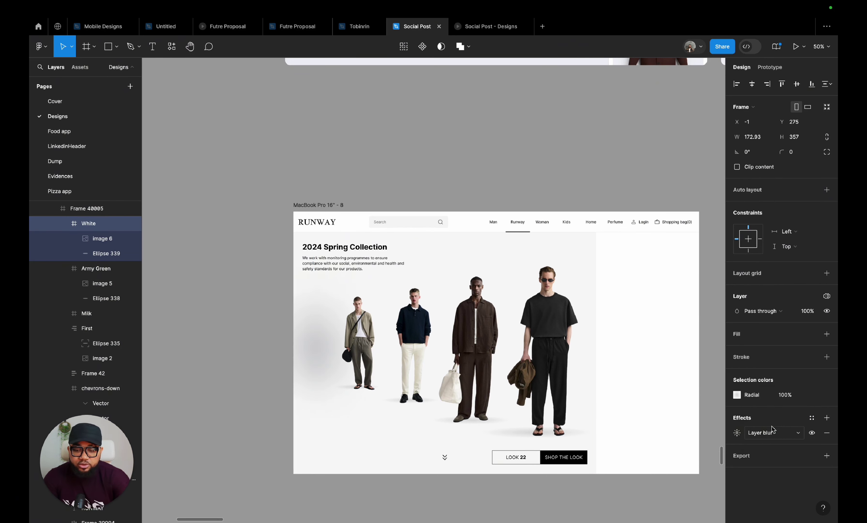
{"action": "left_click", "coordinate": [737, 433]}
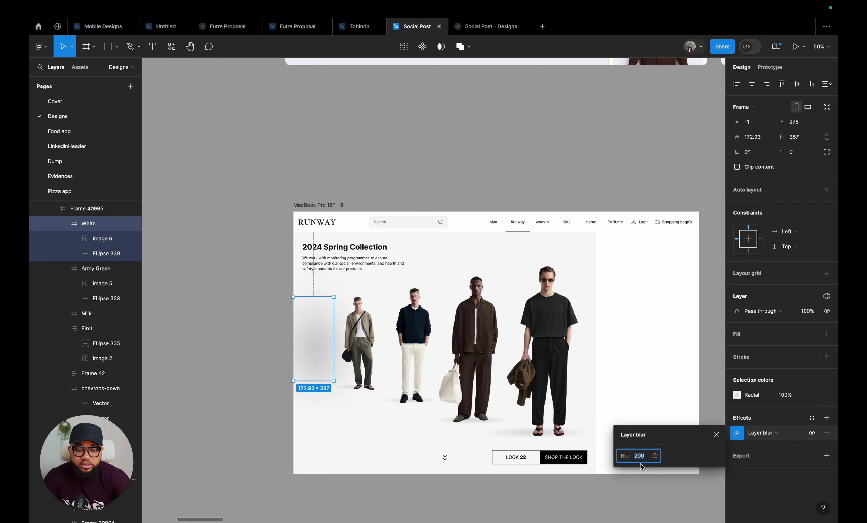
{"action": "type", "text": "20"}
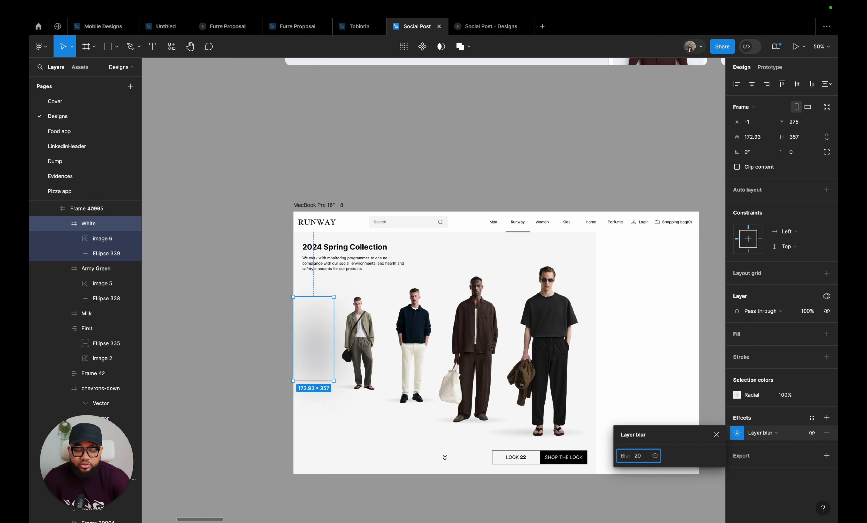
{"action": "key", "text": "Return"}
- Add a Layer blur effect with a blur of 10 to the Army Green model frame
{"action": "left_click", "coordinate": [355, 388]}
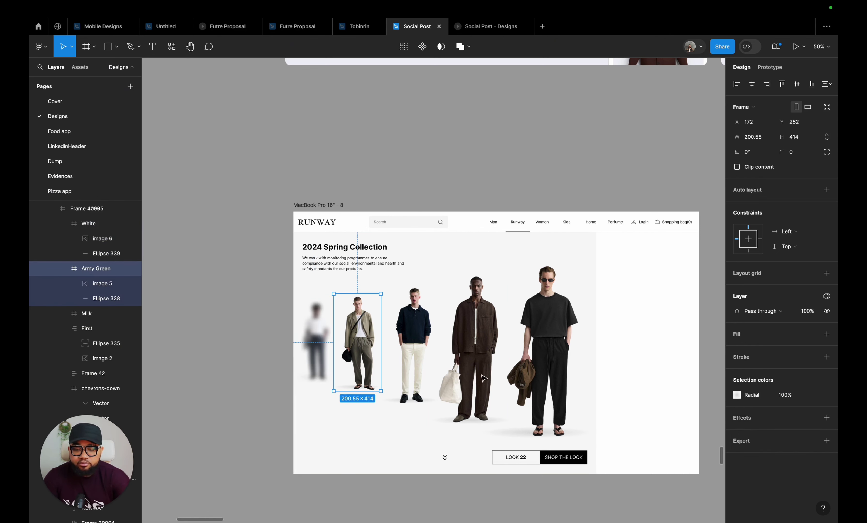
{"action": "left_click", "coordinate": [758, 417]}
{"action": "left_click", "coordinate": [777, 433]}
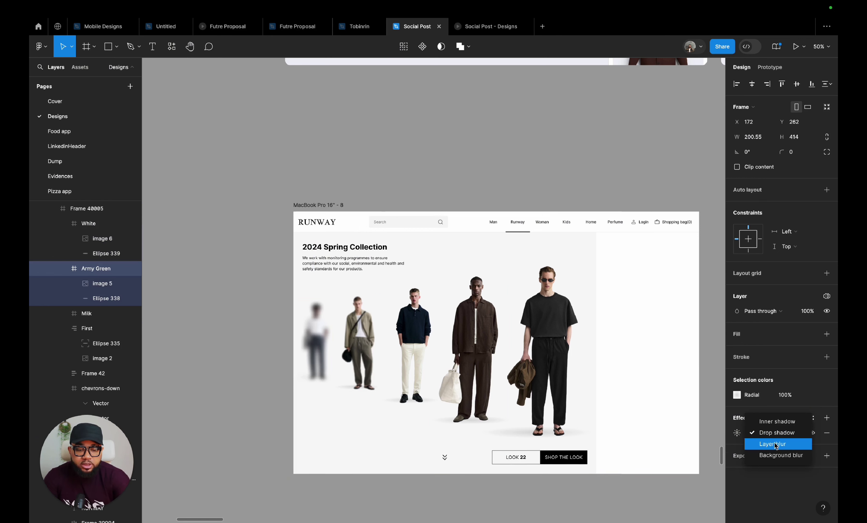
{"action": "left_click", "coordinate": [775, 447]}
{"action": "left_click", "coordinate": [737, 433]}
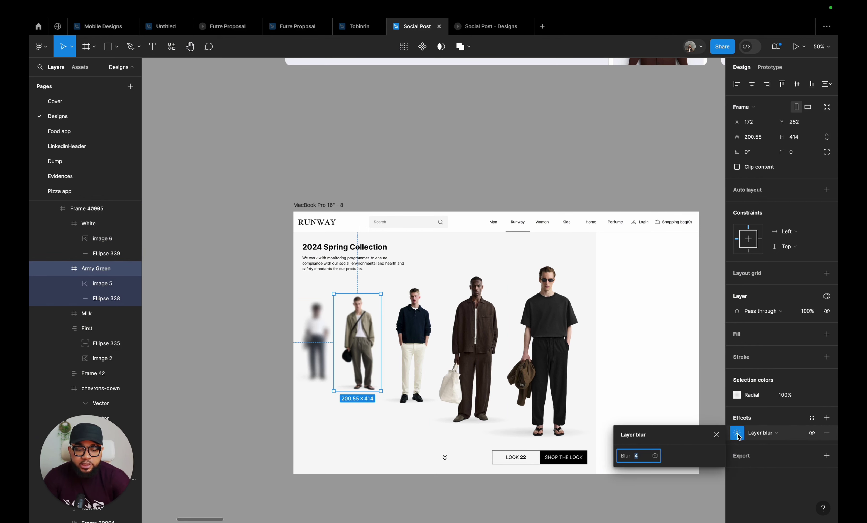
{"action": "type", "text": "10"}
{"action": "key", "text": "Return"}
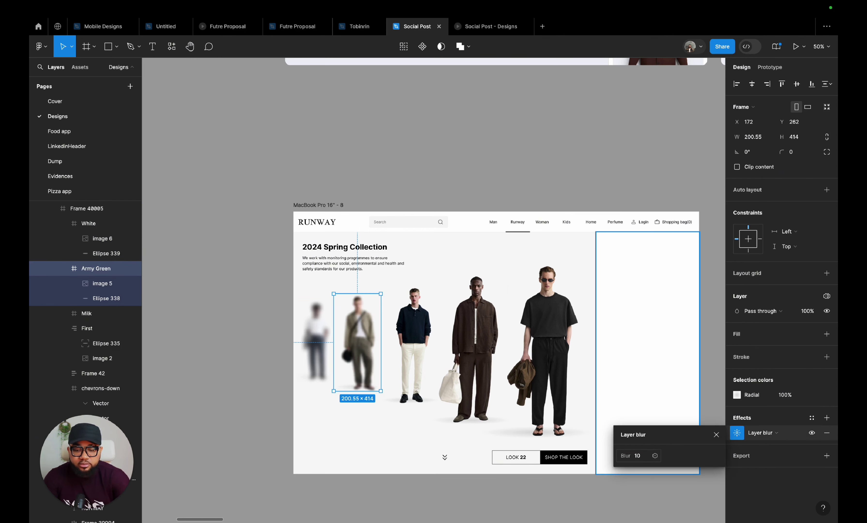
- Reduce the Army Green model frame's layer blur to 5
{"action": "scroll", "coordinate": [462, 359], "scroll_direction": "down", "scroll_amount": 3}
{"action": "scroll", "coordinate": [461, 359], "scroll_direction": "right", "scroll_amount": 2}
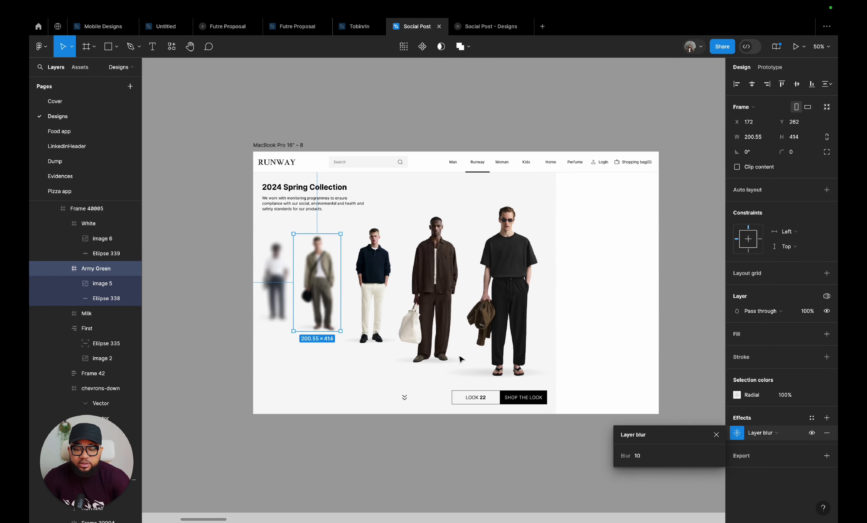
{"action": "left_click", "coordinate": [377, 318]}
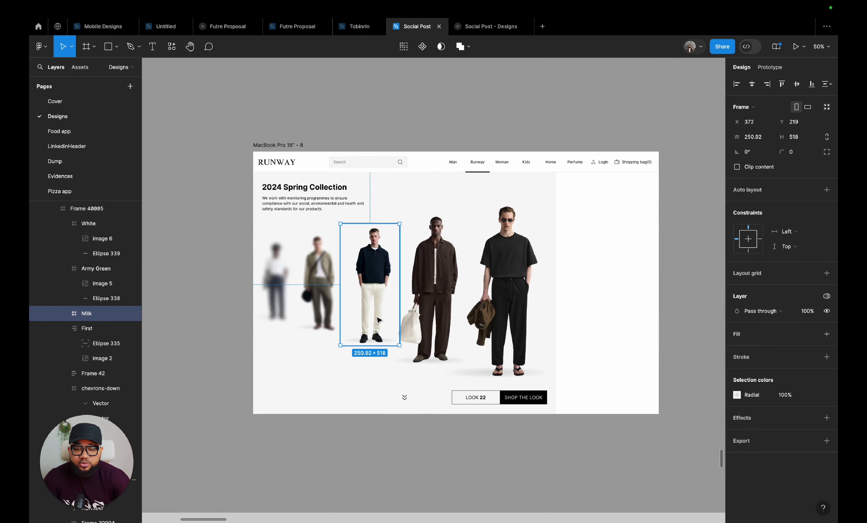
{"action": "left_click", "coordinate": [323, 284]}
{"action": "left_click", "coordinate": [737, 433]}
{"action": "left_click", "coordinate": [639, 456]}
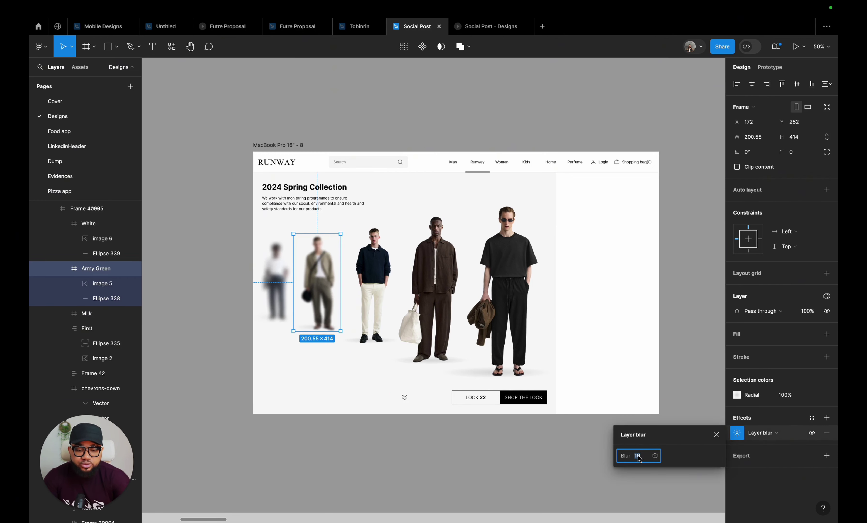
{"action": "type", "text": "5"}
{"action": "key", "text": "Return"}
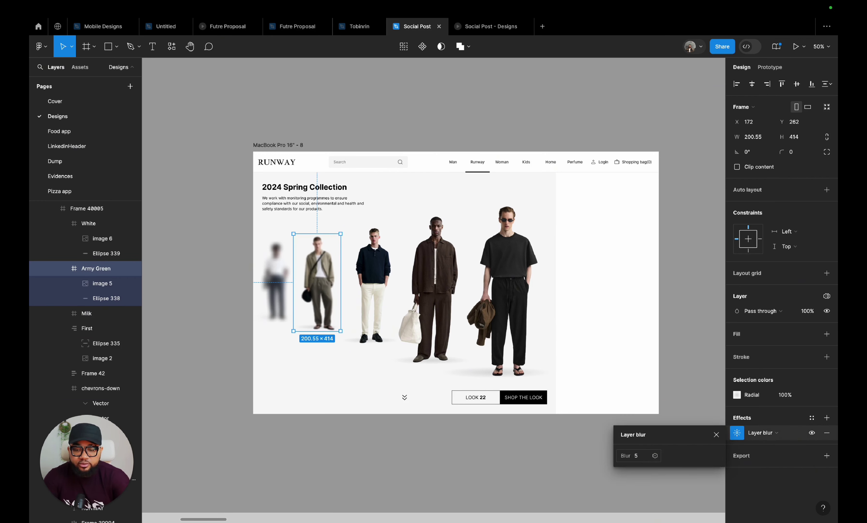
- Reduce the White model frame's layer blur to 5 and deselect the frame
{"action": "left_click", "coordinate": [275, 279]}
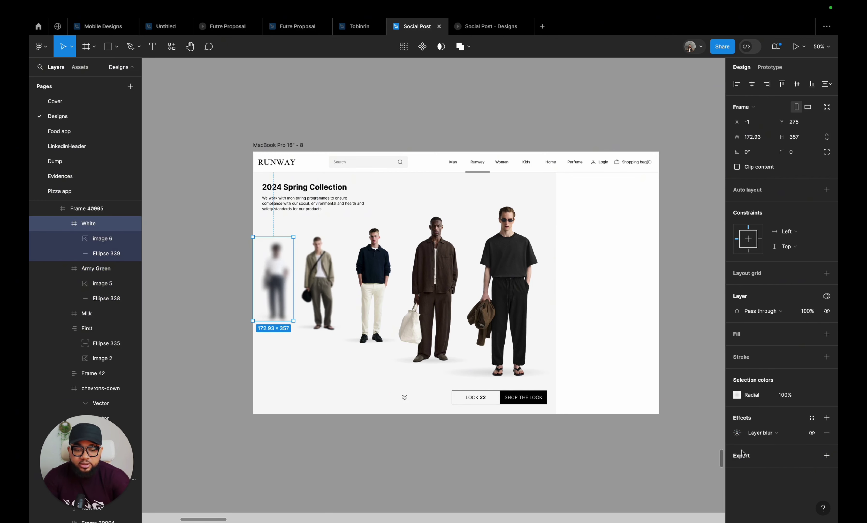
{"action": "left_click", "coordinate": [737, 432]}
{"action": "type", "text": "5"}
{"action": "key", "text": "Return"}
{"action": "left_click", "coordinate": [611, 446]}
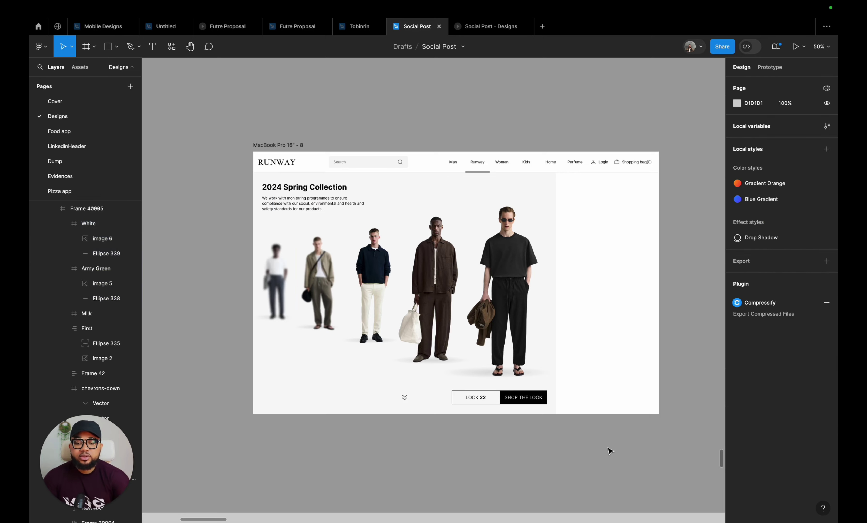
- Duplicate the product list column from the MacBook Pro 16" - 1 reference design and place the copy on empty canvas below the pages
{"action": "scroll", "coordinate": [611, 451], "scroll_direction": "down", "scroll_amount": 1}
{"action": "scroll", "coordinate": [611, 451], "scroll_direction": "down", "scroll_amount": 3}
{"action": "scroll", "coordinate": [595, 479], "scroll_direction": "up", "scroll_amount": 10}
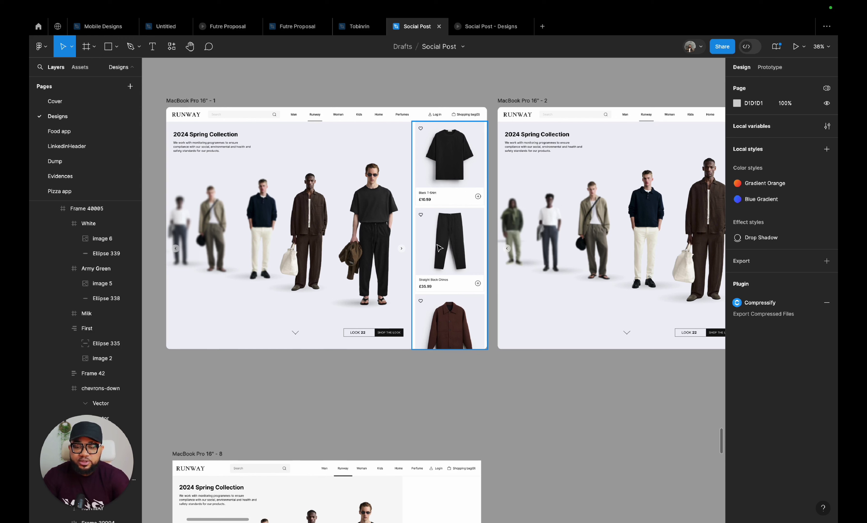
{"action": "left_click", "coordinate": [439, 235]}
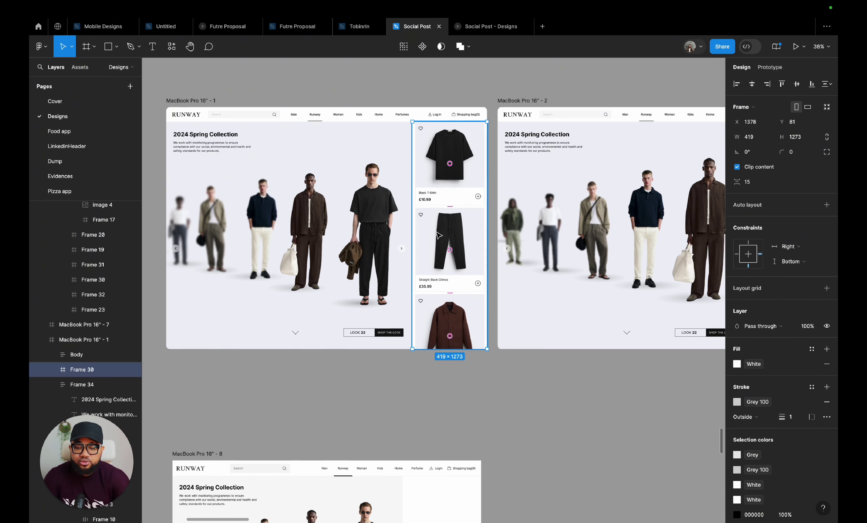
{"action": "left_click_drag", "start_coordinate": [440, 235], "coordinate": [458, 331]}
{"action": "scroll", "coordinate": [443, 247], "scroll_direction": "down", "scroll_amount": 3}
{"action": "scroll", "coordinate": [551, 409], "scroll_direction": "down", "scroll_amount": 5}
{"action": "scroll", "coordinate": [553, 347], "scroll_direction": "down", "scroll_amount": 10}
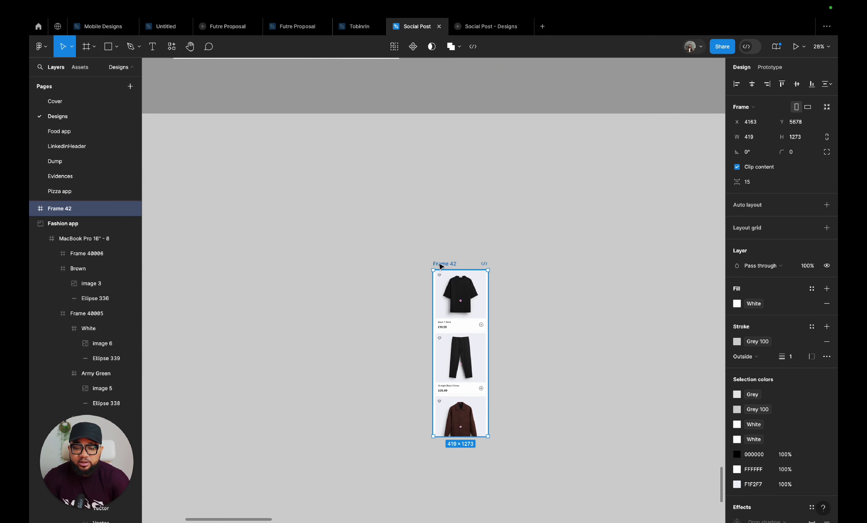
- Turn off Clip content for the copied product list frame and look through all its product cards
{"action": "left_click", "coordinate": [738, 167]}
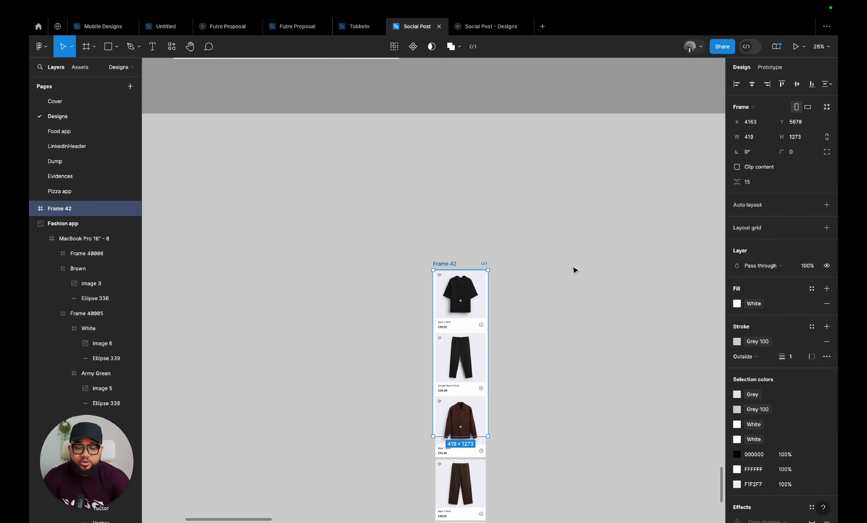
{"action": "scroll", "coordinate": [564, 274], "scroll_direction": "down", "scroll_amount": 10}
{"action": "scroll", "coordinate": [432, 216], "scroll_direction": "up", "scroll_amount": 15}
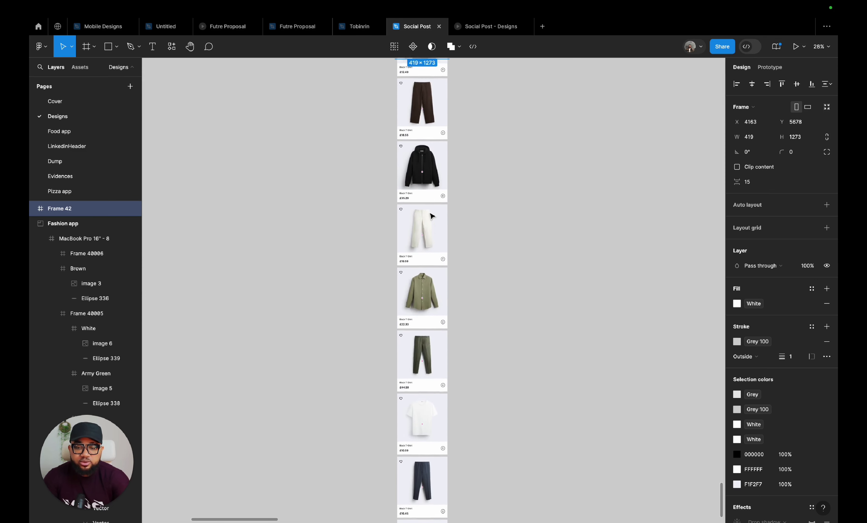
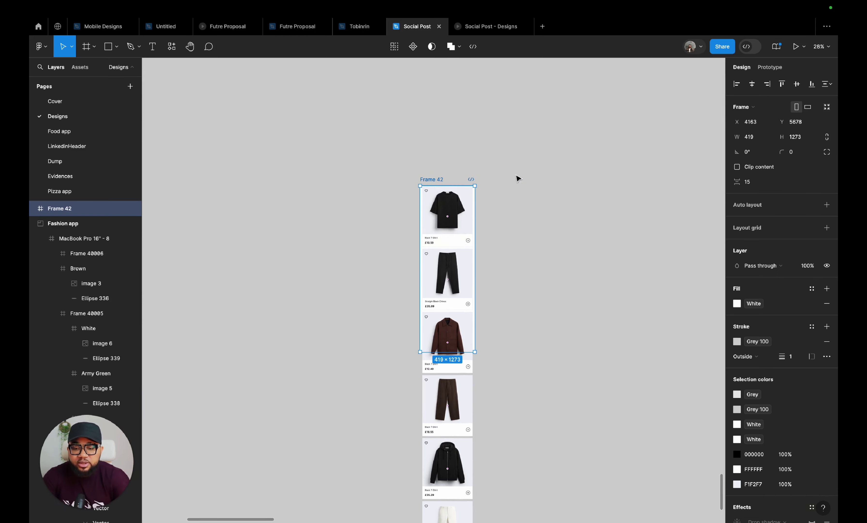
- Place a copy of the black T-shirt image from the first product card on the empty canvas beside Frame 42
{"action": "scroll", "coordinate": [465, 236], "scroll_direction": "right", "scroll_amount": 5}
{"action": "scroll", "coordinate": [465, 236], "scroll_direction": "down", "scroll_amount": 3}
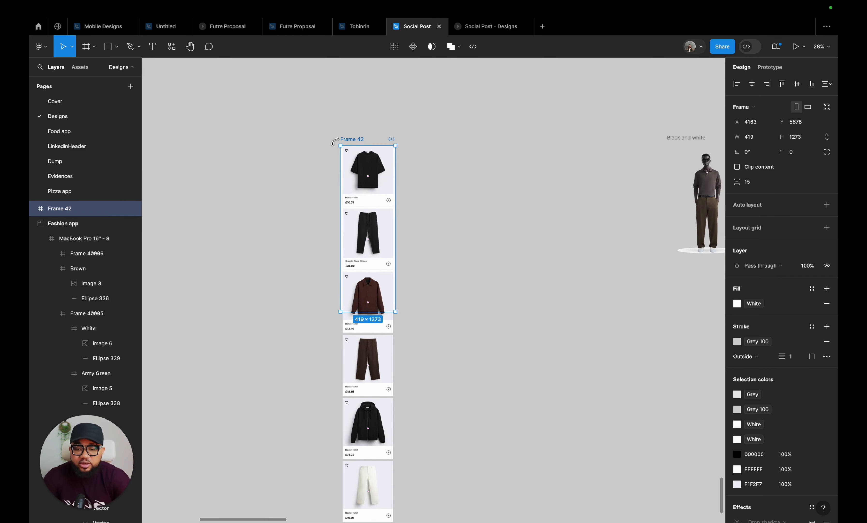
{"action": "scroll", "coordinate": [341, 145], "scroll_direction": "up", "scroll_amount": 6}
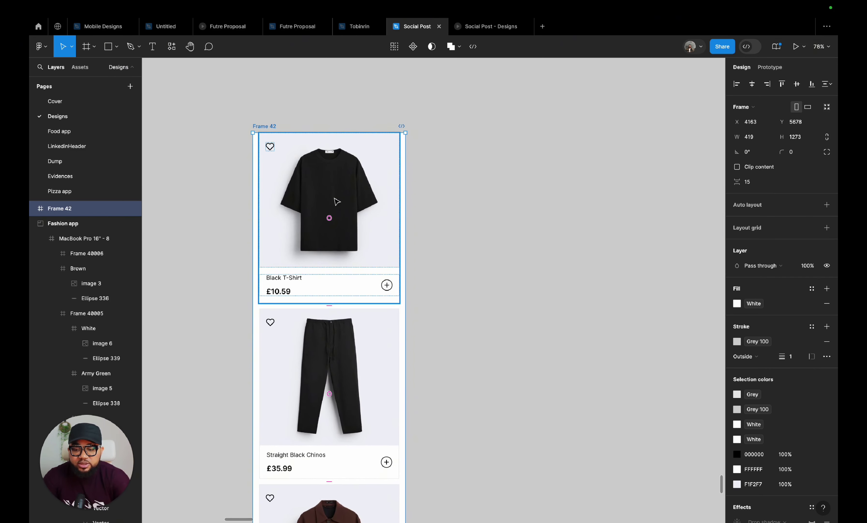
{"action": "double_click", "coordinate": [337, 202]}
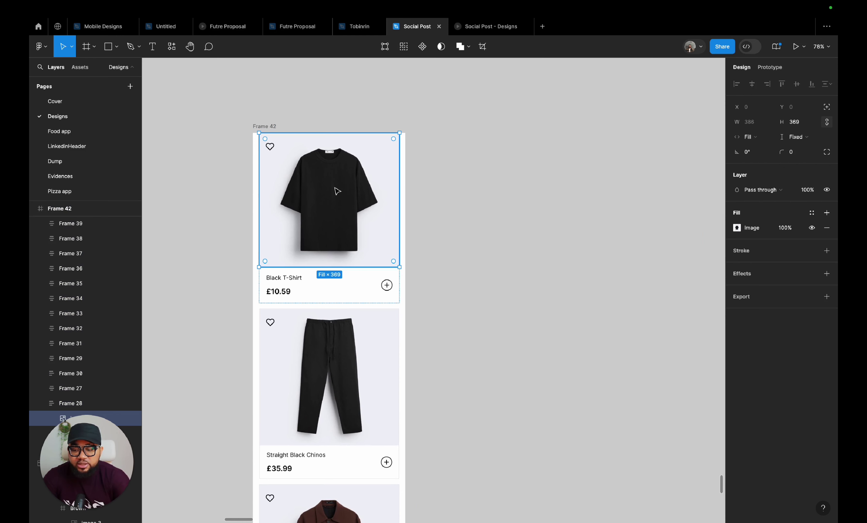
{"action": "left_click_drag", "start_coordinate": [337, 191], "coordinate": [598, 198]}
{"action": "scroll", "coordinate": [583, 201], "scroll_direction": "right", "scroll_amount": 3}
{"action": "scroll", "coordinate": [583, 201], "scroll_direction": "down", "scroll_amount": 2}
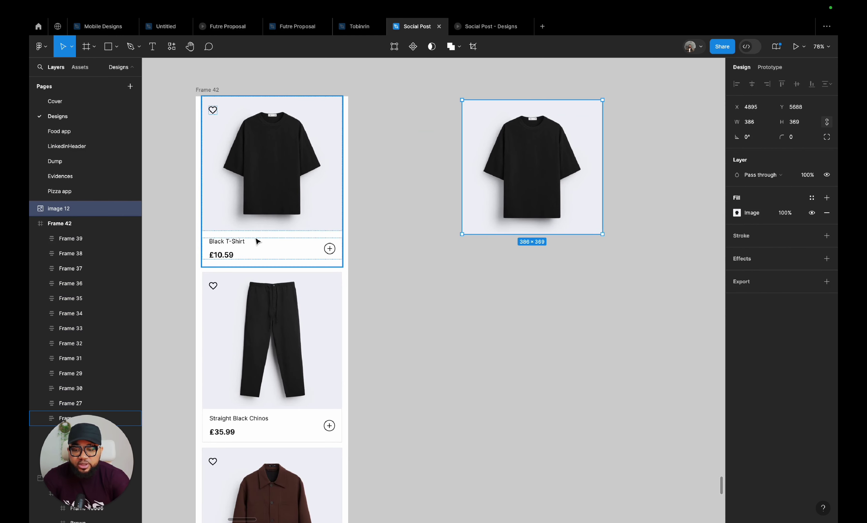
- Add the text "Black T-shirt" just below the copied T-shirt image, near its left edge
{"action": "left_click", "coordinate": [152, 50]}
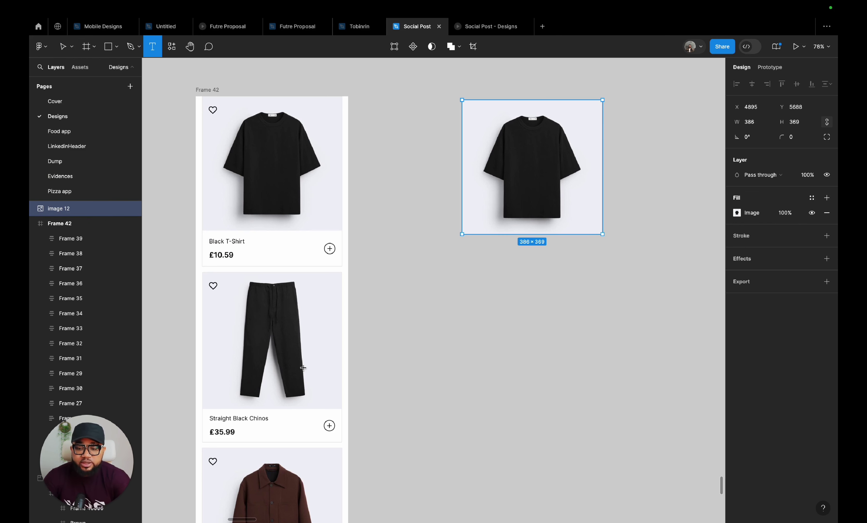
{"action": "left_click", "coordinate": [467, 243]}
{"action": "type", "text": "B"}
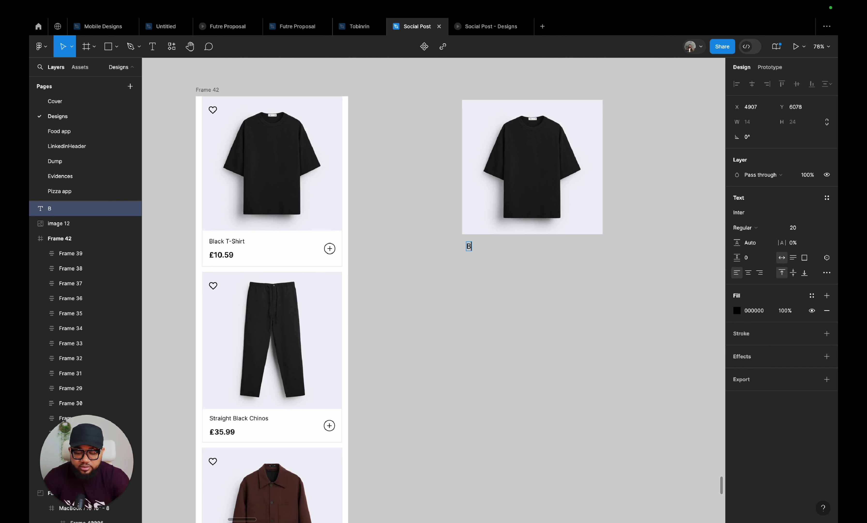
{"action": "type", "text": "lack"}
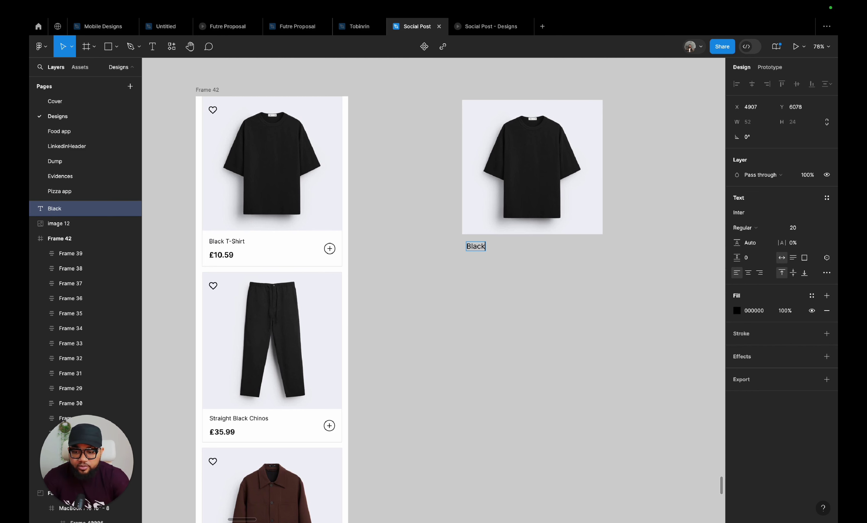
{"action": "type", "text": " T"}
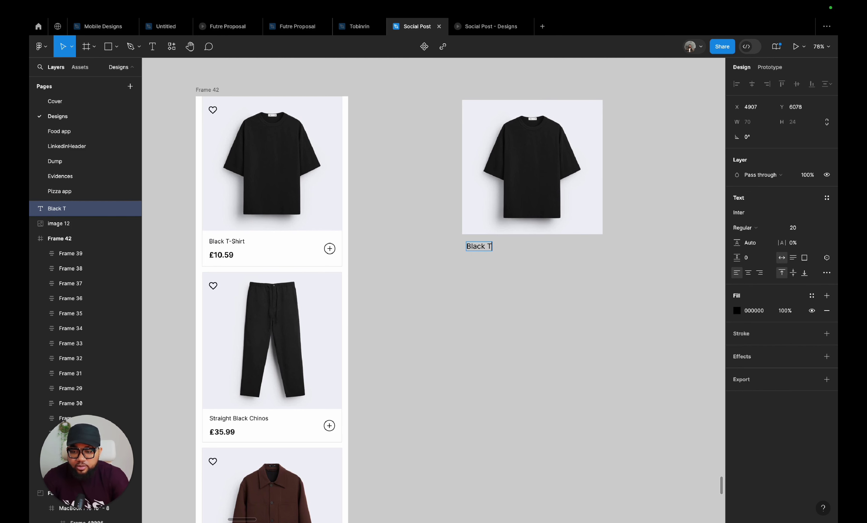
{"action": "type", "text": "-shirt"}
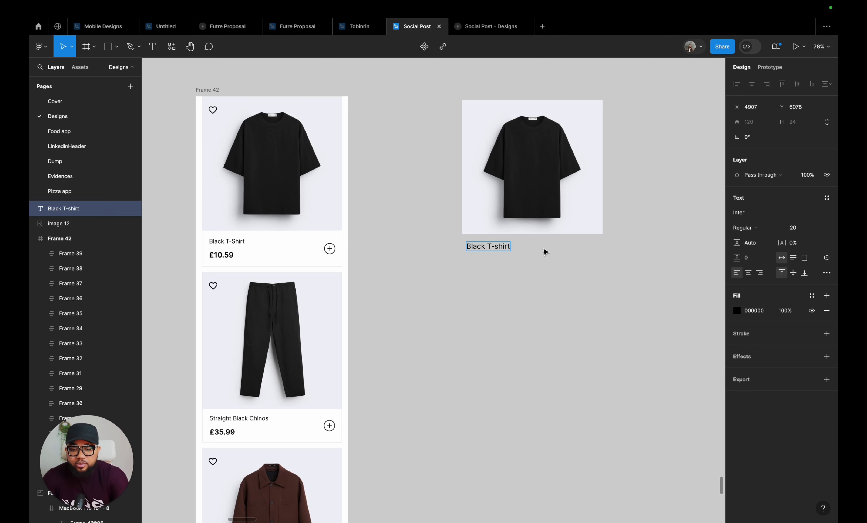
{"action": "key", "text": "Escape"}
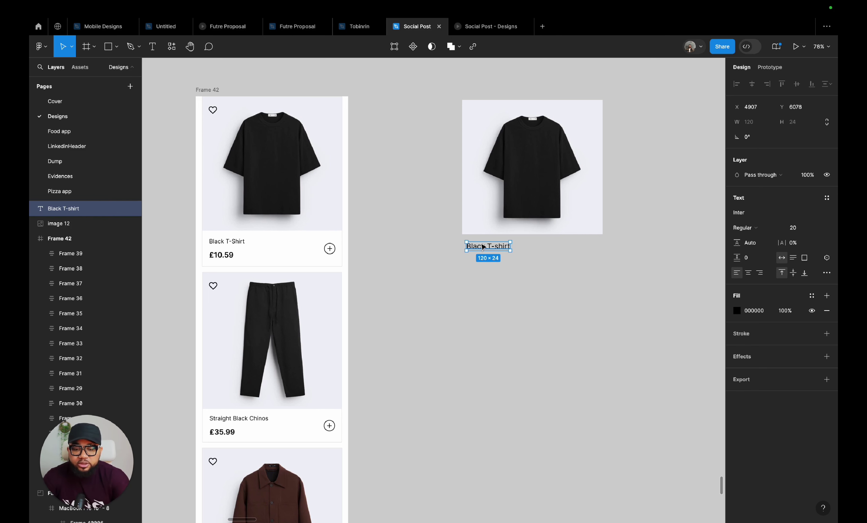
- Duplicate the "Black T-shirt" text, place the copy just below the original, and change it to "£10.59"
{"action": "key", "text": "super+d"}
{"action": "left_click_drag", "start_coordinate": [485, 250], "coordinate": [485, 266]}
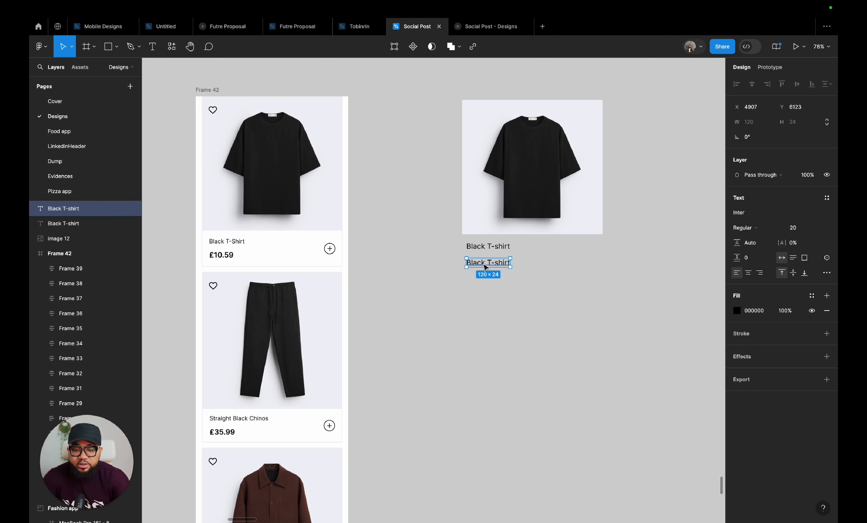
{"action": "double_click", "coordinate": [484, 265]}
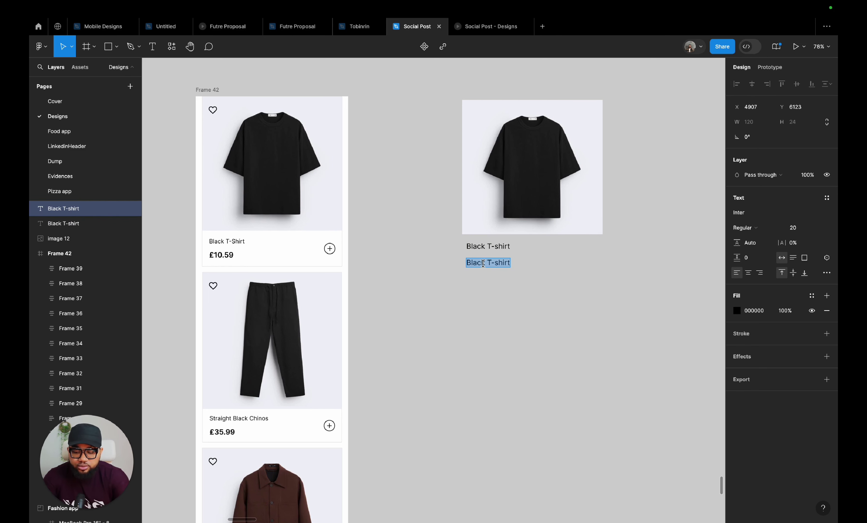
{"action": "type", "text": "¢"}
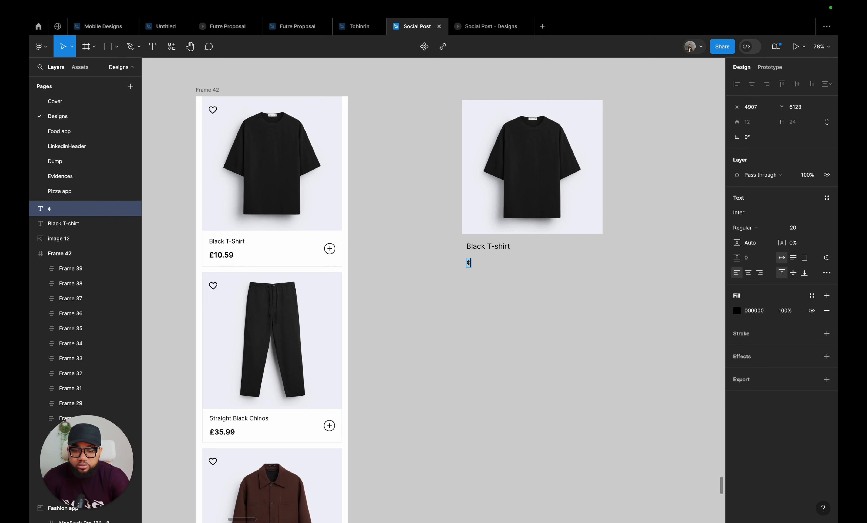
{"action": "key", "text": "BackSpace"}
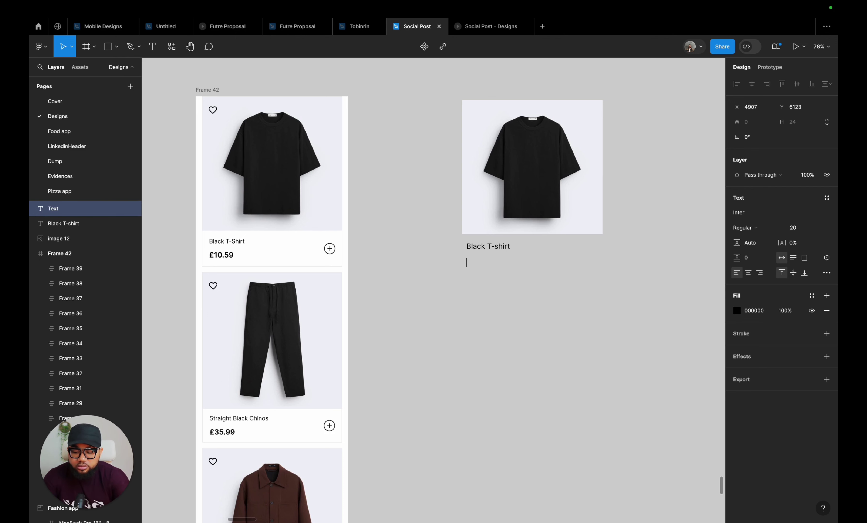
{"action": "type", "text": "#"}
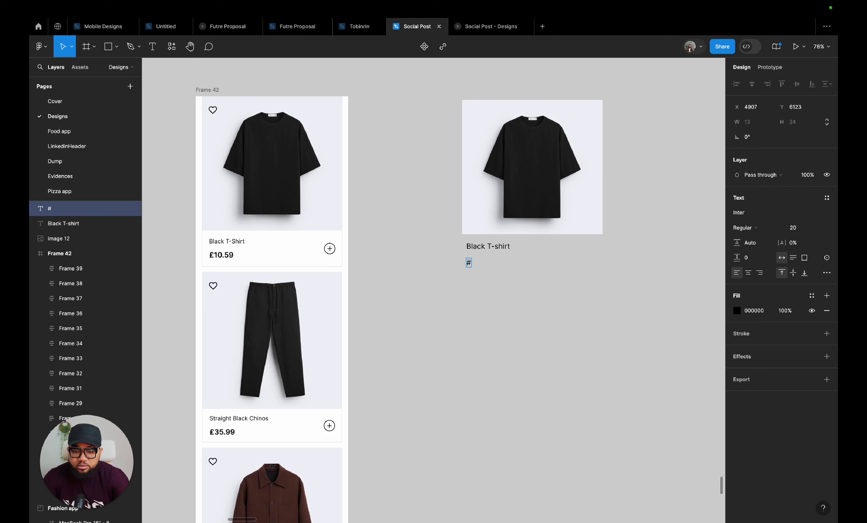
{"action": "key", "text": "BackSpace"}
{"action": "type", "text": "¢"}
{"action": "key", "text": "BackSpace"}
{"action": "type", "text": "£"}
{"action": "scroll", "coordinate": [486, 262], "scroll_direction": "up", "scroll_amount": 3}
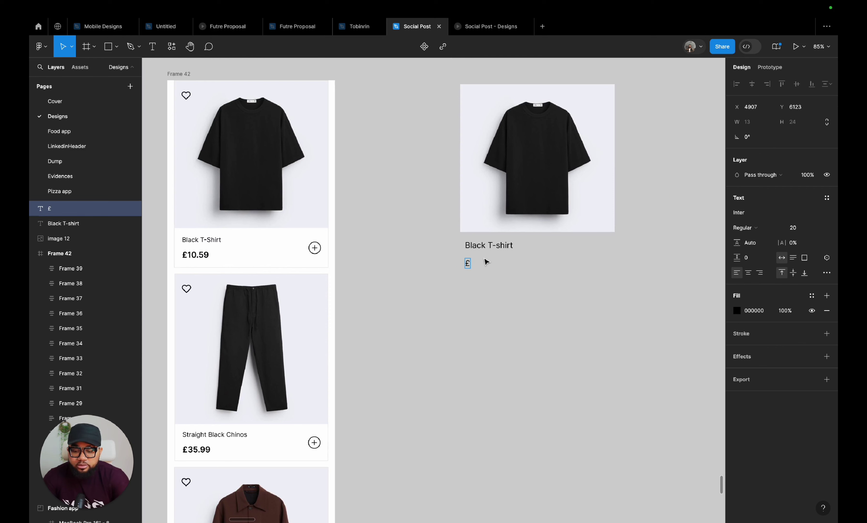
{"action": "type", "text": "10"}
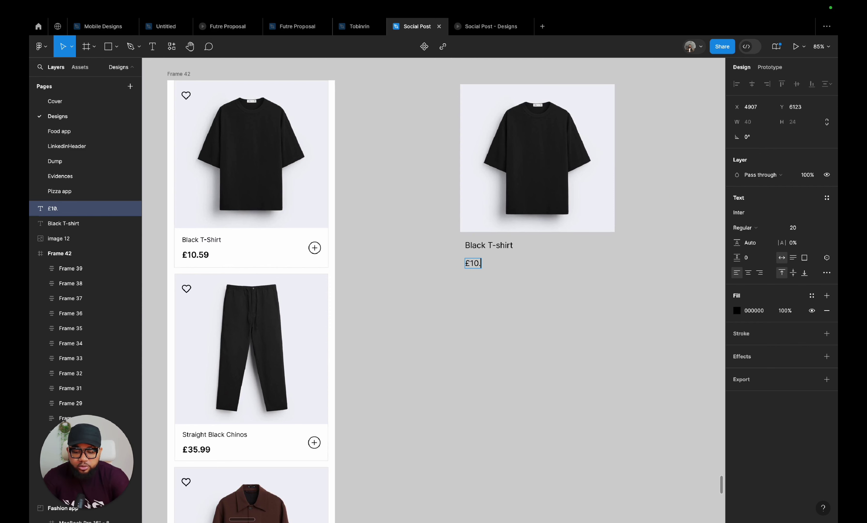
{"action": "type", "text": ".59"}
{"action": "key", "text": "Escape"}
- Set the font weight of the £10.59 price text to Semi Bold
{"action": "scroll", "coordinate": [480, 262], "scroll_direction": "up", "scroll_amount": 3}
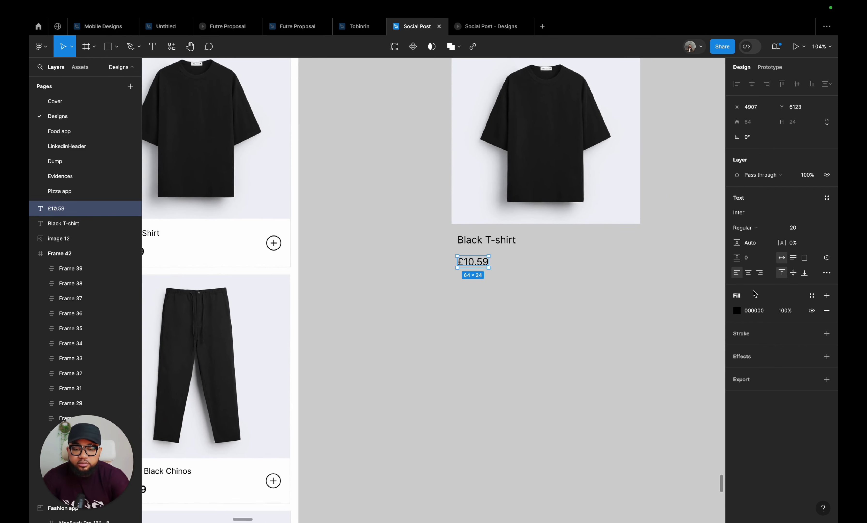
{"action": "left_click", "coordinate": [749, 228]}
{"action": "left_click", "coordinate": [754, 250]}
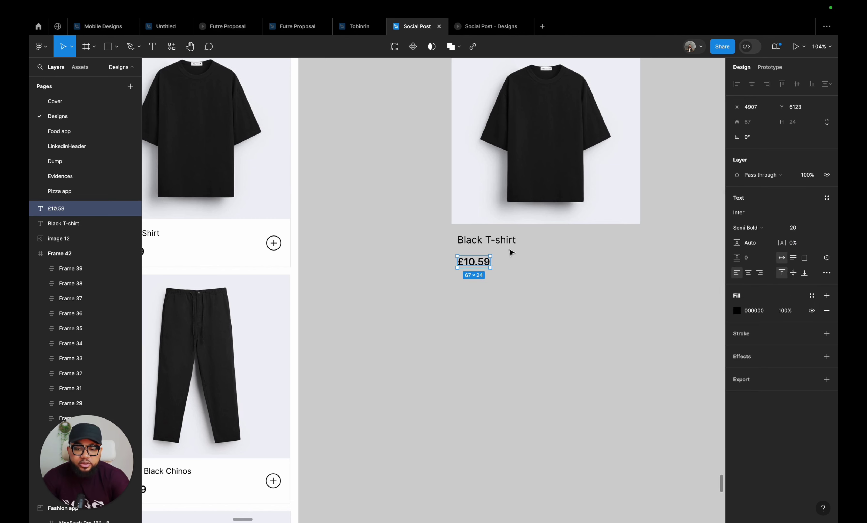
- Set the font size of the "Black T-shirt" label to 16 and move the price up closer beneath it
{"action": "scroll", "coordinate": [512, 252], "scroll_direction": "left", "scroll_amount": 3}
{"action": "scroll", "coordinate": [512, 253], "scroll_direction": "down", "scroll_amount": 1}
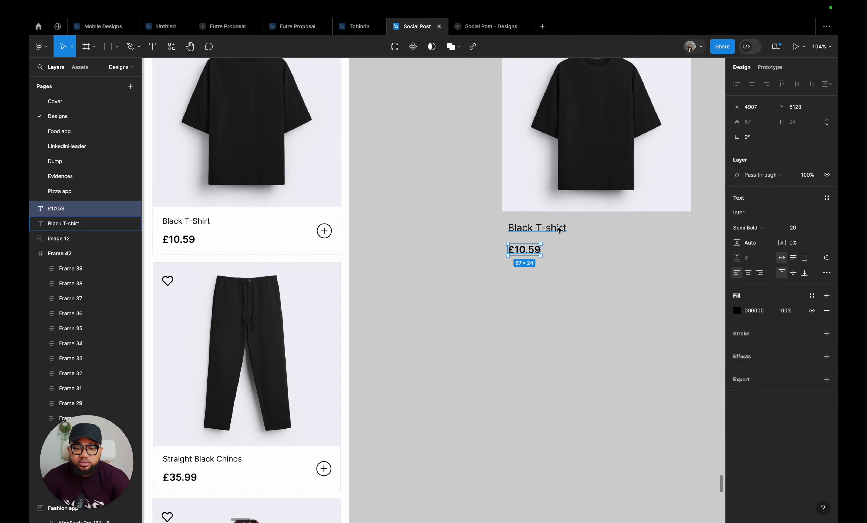
{"action": "left_click", "coordinate": [537, 229]}
{"action": "left_click", "coordinate": [818, 229]}
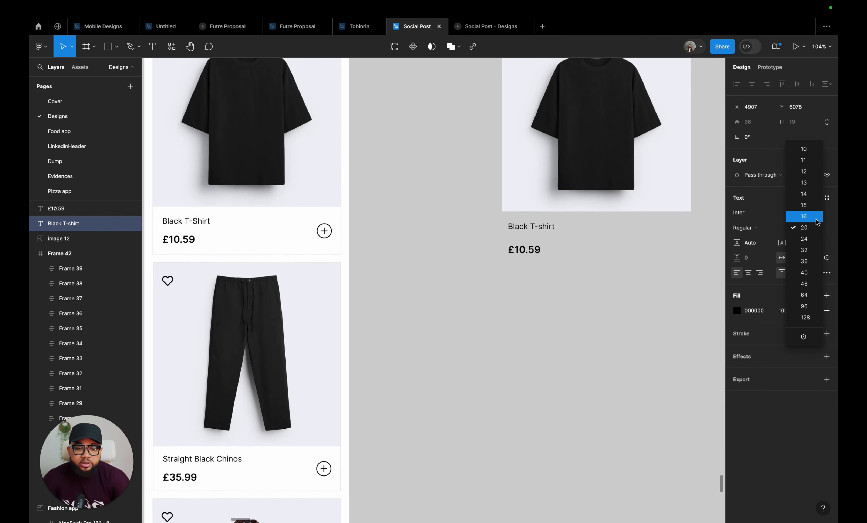
{"action": "left_click", "coordinate": [793, 212]}
{"action": "left_click", "coordinate": [524, 251]}
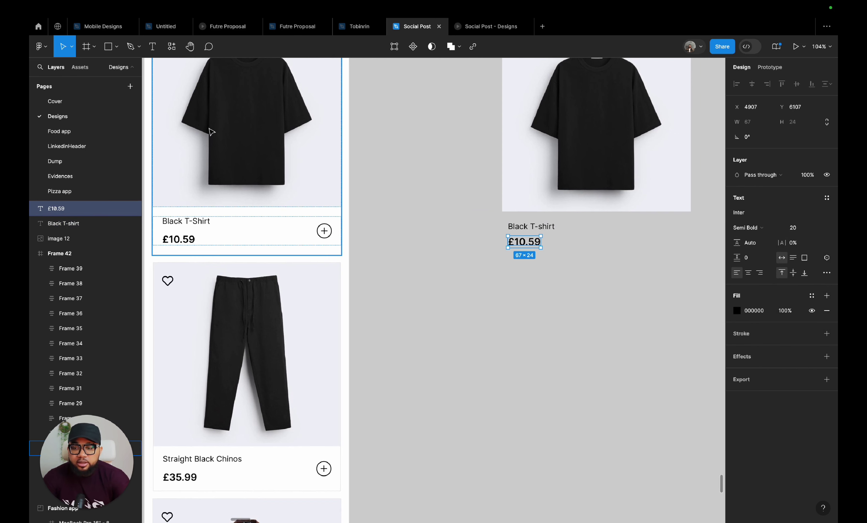
- Insert the plus-circle icon from the Feather Icons plugin and place it level with the price, under the T-shirt image's right end
{"action": "left_click", "coordinate": [570, 281]}
{"action": "right_click", "coordinate": [570, 281]}
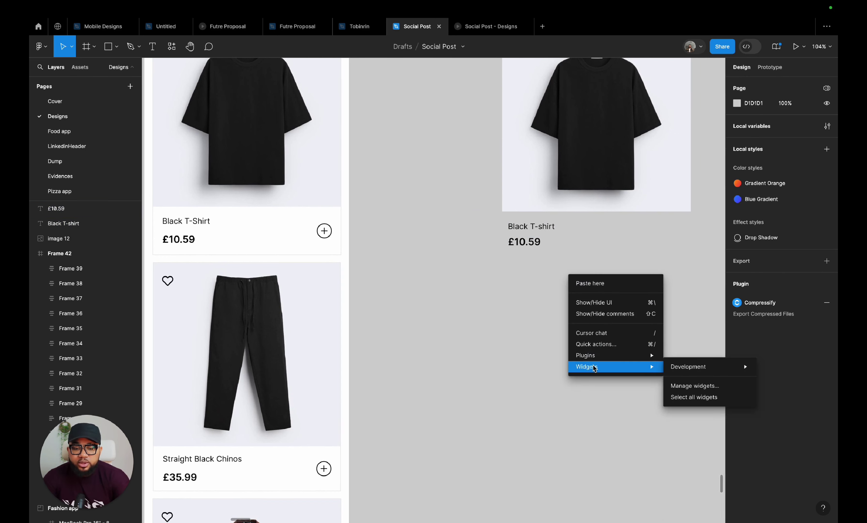
{"action": "mouse_move", "coordinate": [642, 356]}
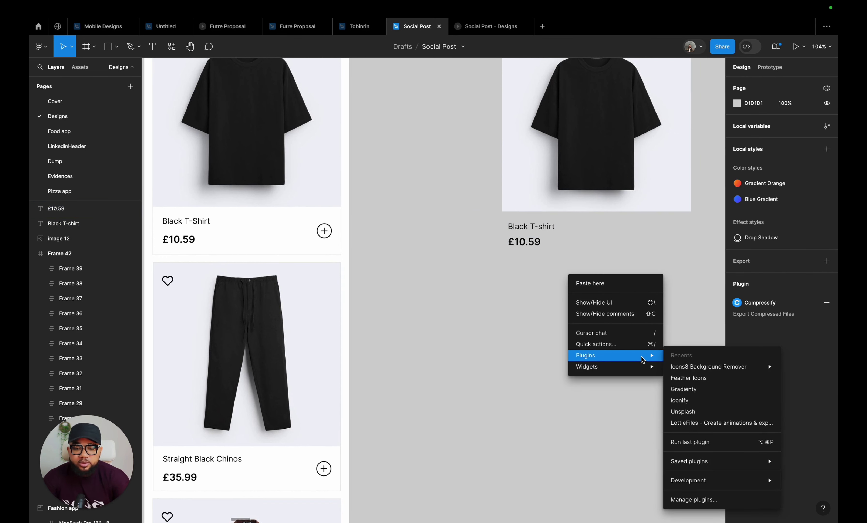
{"action": "left_click", "coordinate": [698, 381]}
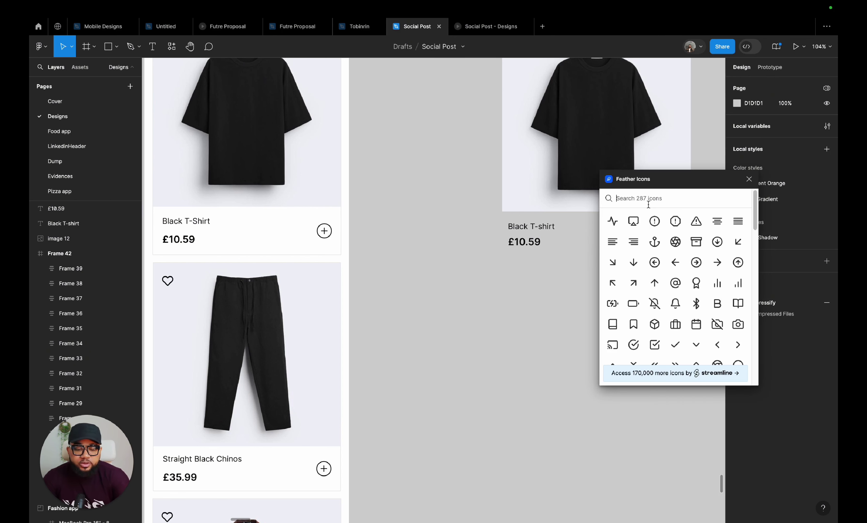
{"action": "type", "text": "pl"}
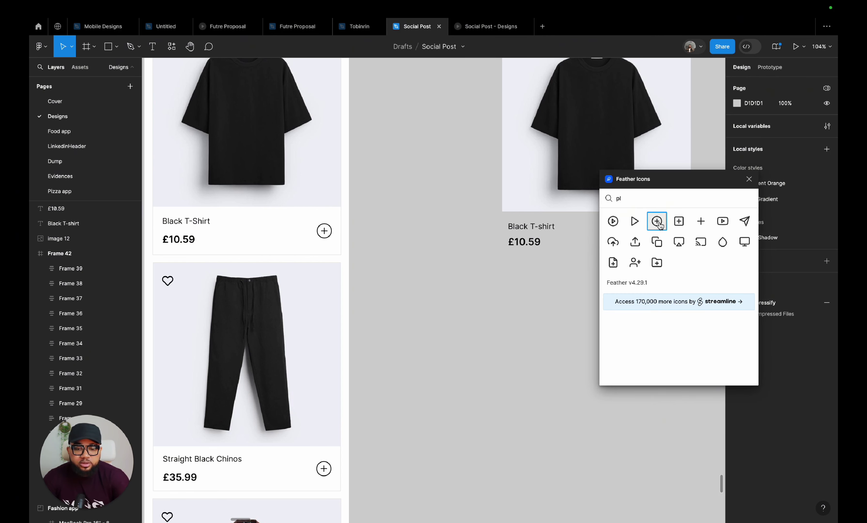
{"action": "left_click", "coordinate": [659, 224]}
{"action": "left_click", "coordinate": [750, 179]}
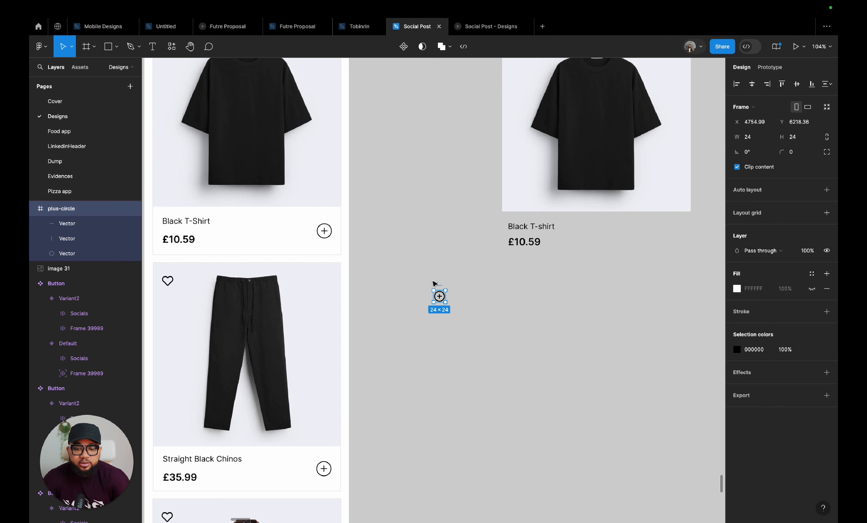
{"action": "left_click_drag", "start_coordinate": [435, 284], "coordinate": [666, 222]}
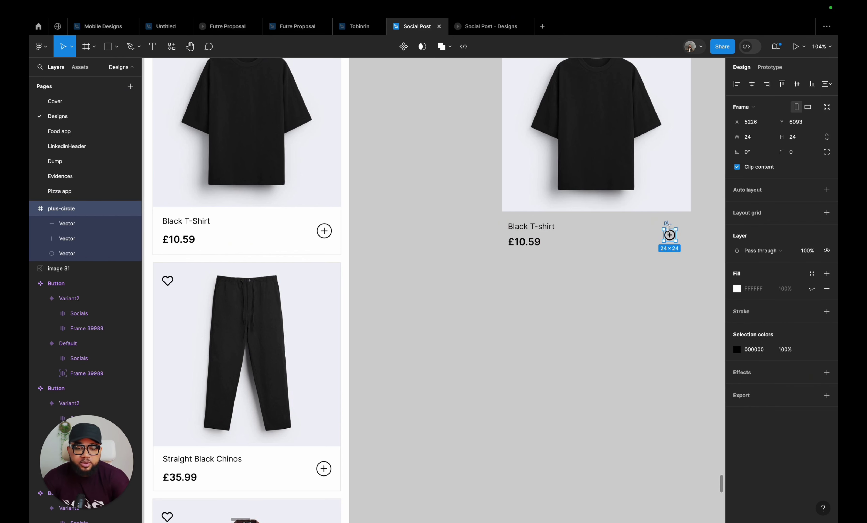
- Resize the plus-circle icon to 36 × 36 and shift it slightly up to line up with the name and price
{"action": "left_click", "coordinate": [798, 140]}
{"action": "type", "text": "3"}
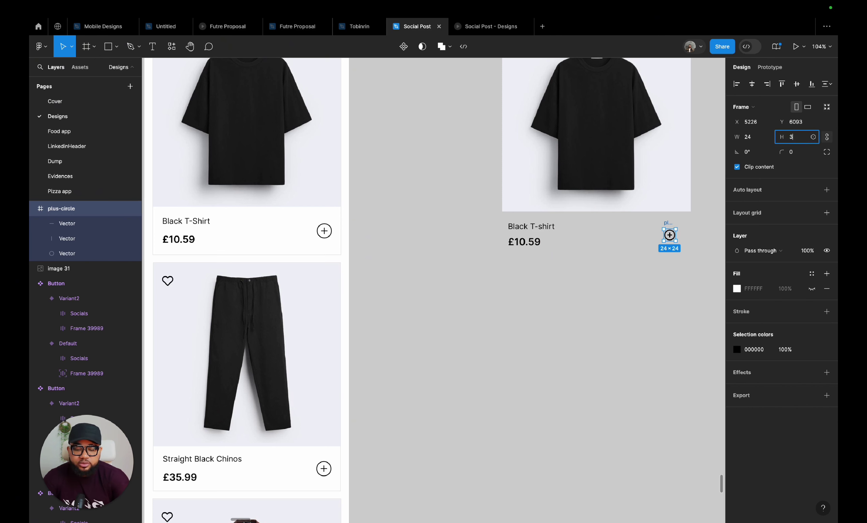
{"action": "type", "text": "6"}
{"action": "key", "text": "Return"}
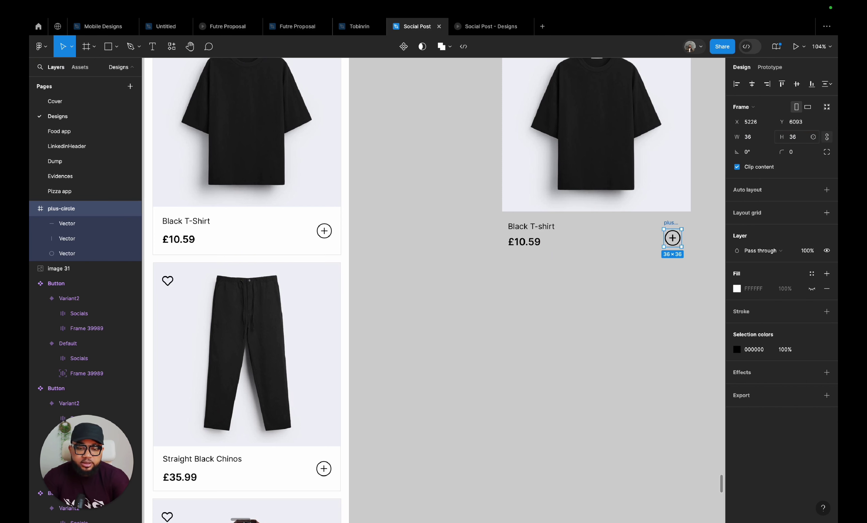
{"action": "left_click_drag", "start_coordinate": [675, 223], "coordinate": [675, 220]}
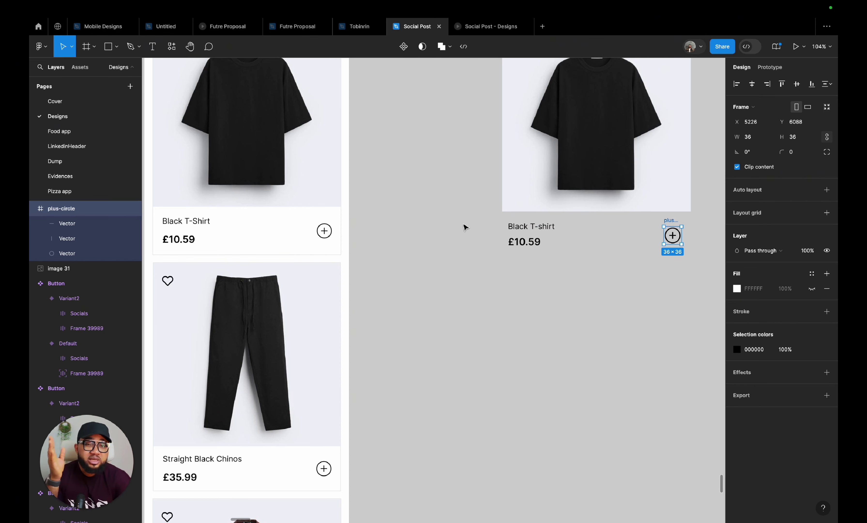
- Apply the suggested auto layout to the product name, price and plus-circle icon together
{"action": "left_click_drag", "start_coordinate": [489, 215], "coordinate": [711, 291]}
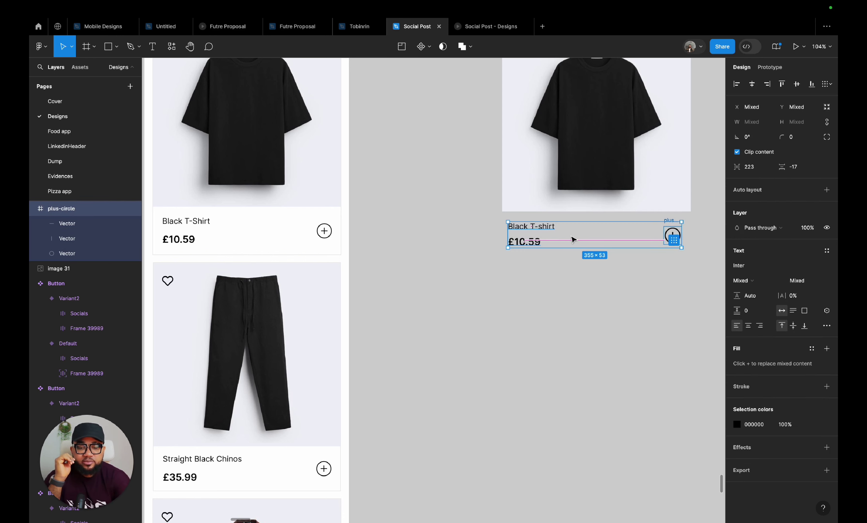
{"action": "right_click", "coordinate": [547, 237]}
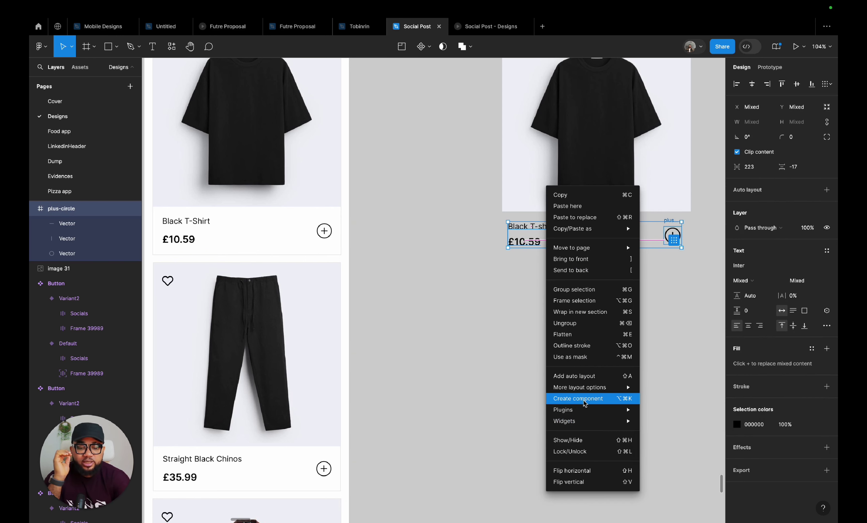
{"action": "mouse_move", "coordinate": [583, 391]}
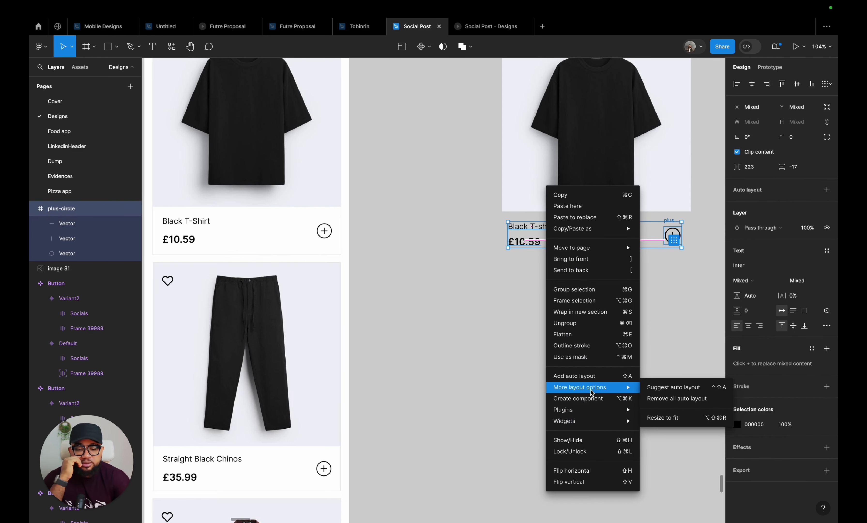
{"action": "left_click", "coordinate": [672, 391]}
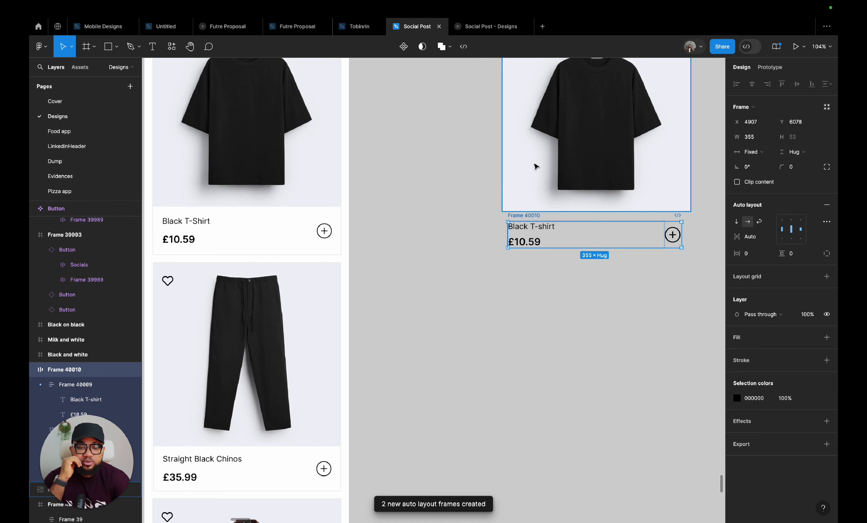
- Move the T-shirt image slightly up, and check the new auto layout row and its nested name-and-price frame
{"action": "left_click_drag", "start_coordinate": [532, 162], "coordinate": [529, 151]}
{"action": "left_click", "coordinate": [526, 221]}
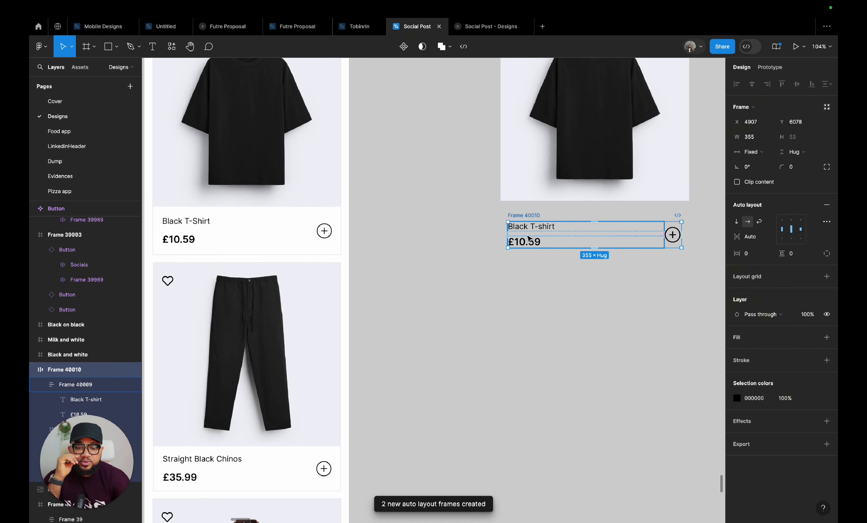
{"action": "left_click", "coordinate": [535, 241]}
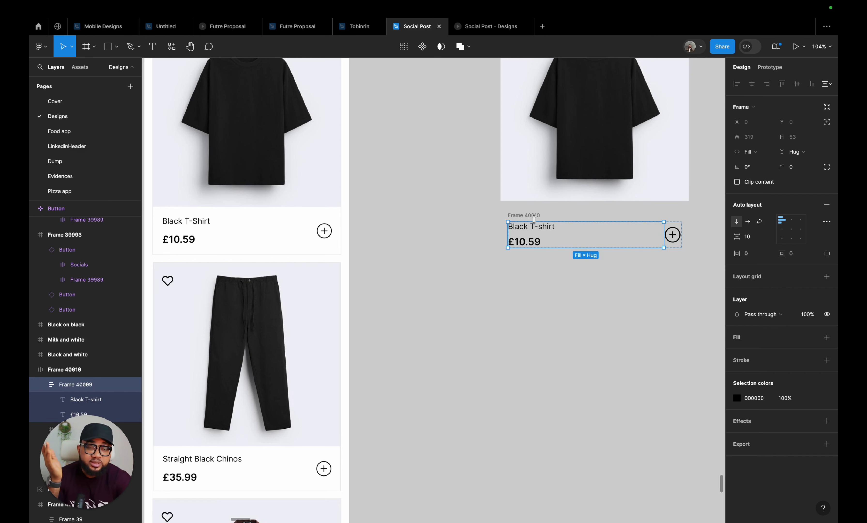
{"action": "left_click", "coordinate": [533, 215]}
- Apply the suggested auto layout to the T-shirt image and details row together, and reduce the gap between them to 20
{"action": "scroll", "coordinate": [510, 206], "scroll_direction": "up", "scroll_amount": 3}
{"action": "scroll", "coordinate": [509, 206], "scroll_direction": "up", "scroll_amount": 2}
{"action": "left_click_drag", "start_coordinate": [438, 91], "coordinate": [682, 430]}
{"action": "right_click", "coordinate": [567, 282]}
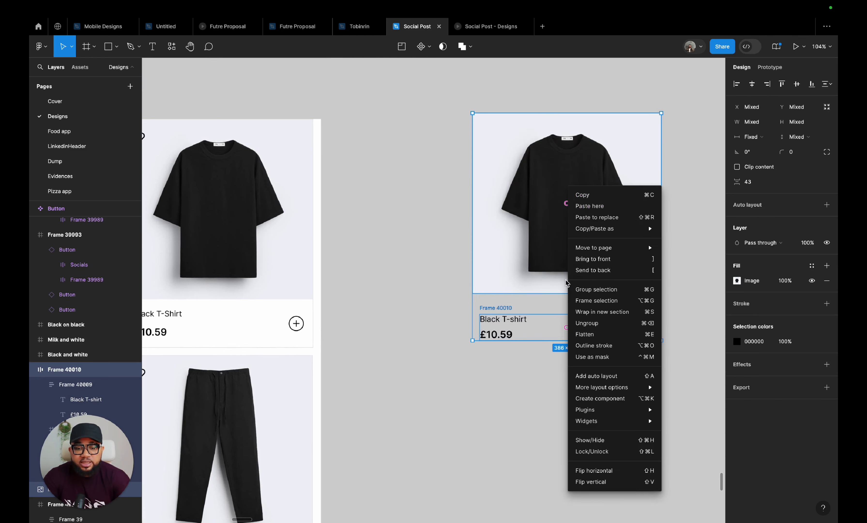
{"action": "mouse_move", "coordinate": [621, 387]}
{"action": "left_click", "coordinate": [695, 388]}
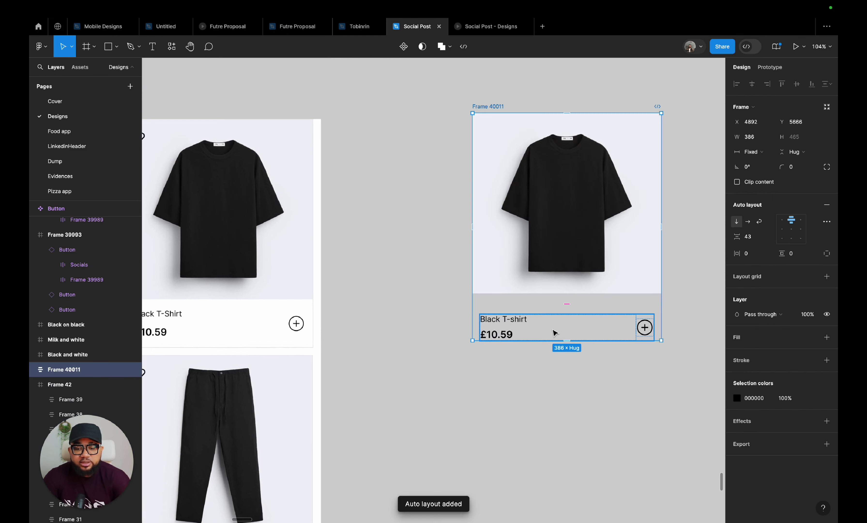
{"action": "left_click_drag", "start_coordinate": [567, 304], "coordinate": [544, 329]}
- Give the details row with the name, price and plus icon individual padding, with 20 at the bottom
{"action": "left_click", "coordinate": [545, 328]}
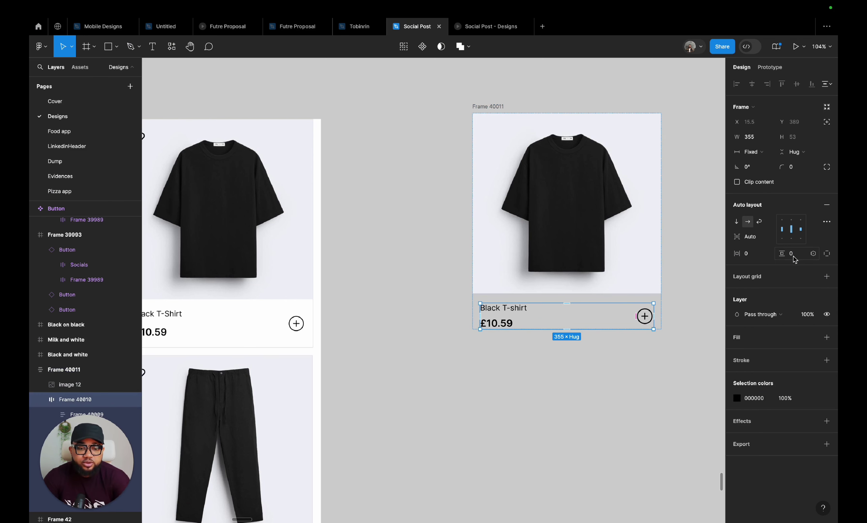
{"action": "left_click", "coordinate": [827, 255]}
{"action": "left_click", "coordinate": [791, 271]}
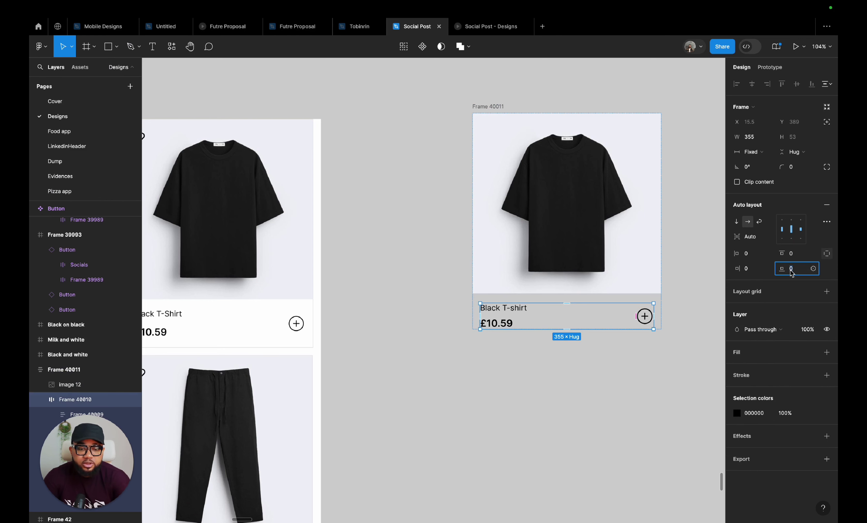
{"action": "key", "text": "Return"}
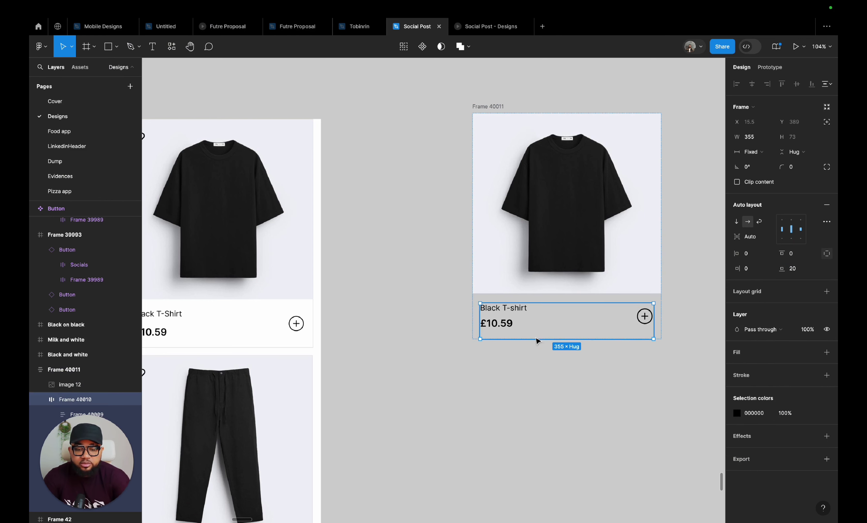
{"action": "left_click", "coordinate": [439, 333]}
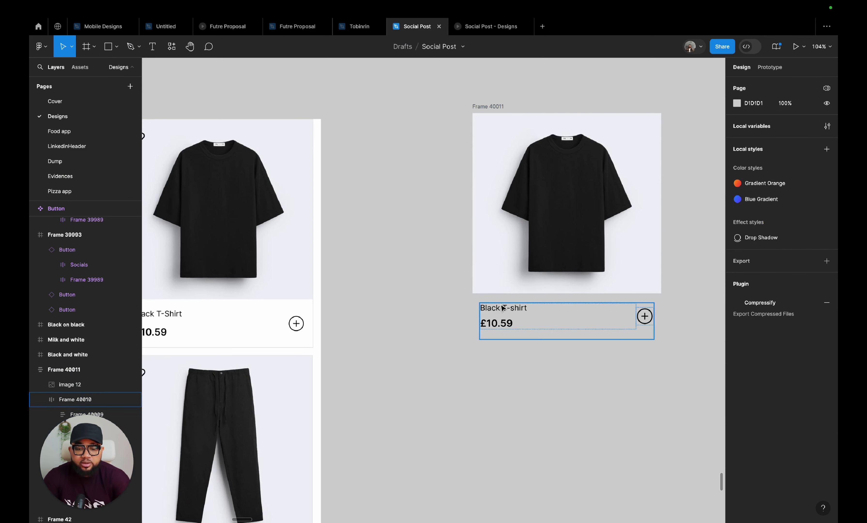
- Fill the whole T-shirt card frame with the White library colour
{"action": "left_click", "coordinate": [489, 109]}
{"action": "left_click", "coordinate": [813, 337]}
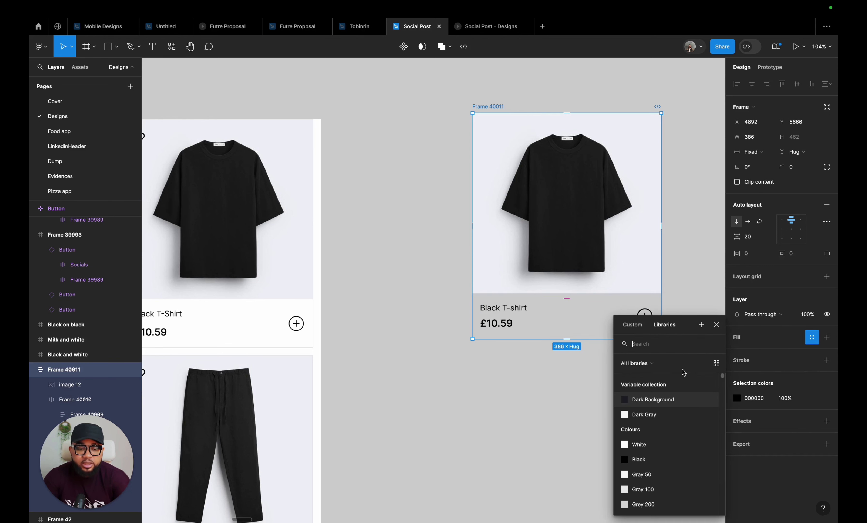
{"action": "left_click", "coordinate": [652, 445]}
{"action": "left_click", "coordinate": [558, 439]}
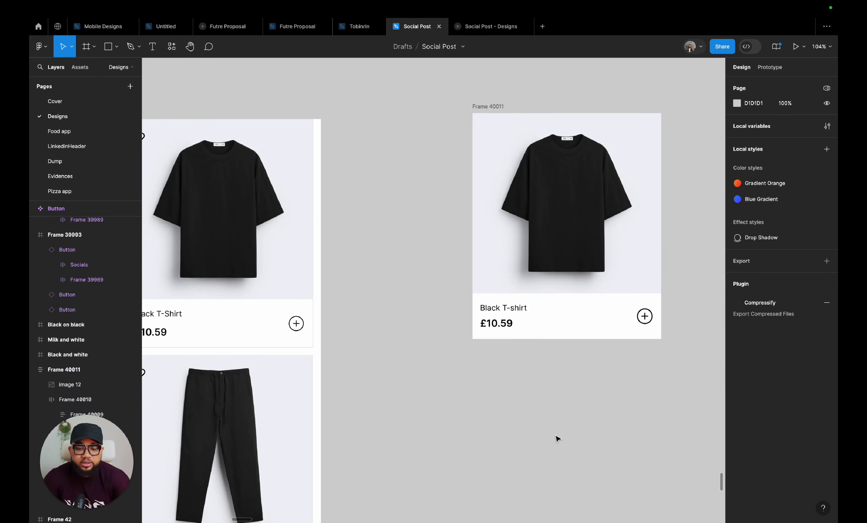
- Add a 1 px inside stroke on all sides of the recreated T-shirt card, using the Gray 100 library colour
{"action": "scroll", "coordinate": [558, 439], "scroll_direction": "left", "scroll_amount": 4}
{"action": "scroll", "coordinate": [559, 439], "scroll_direction": "up", "scroll_amount": 2}
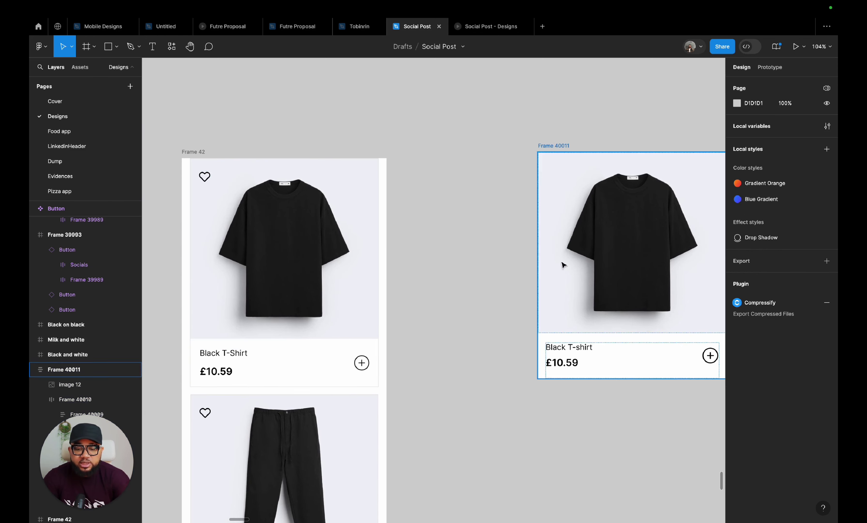
{"action": "left_click", "coordinate": [548, 146]}
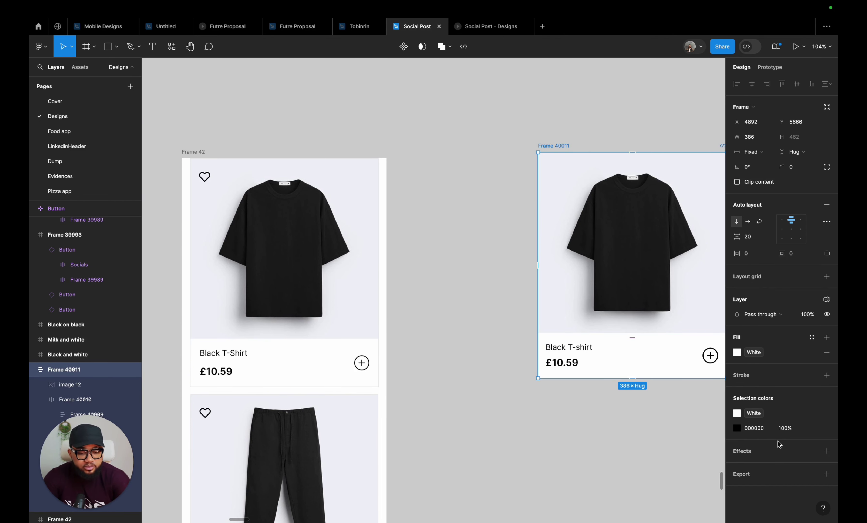
{"action": "left_click", "coordinate": [767, 376]}
{"action": "left_click", "coordinate": [812, 405]}
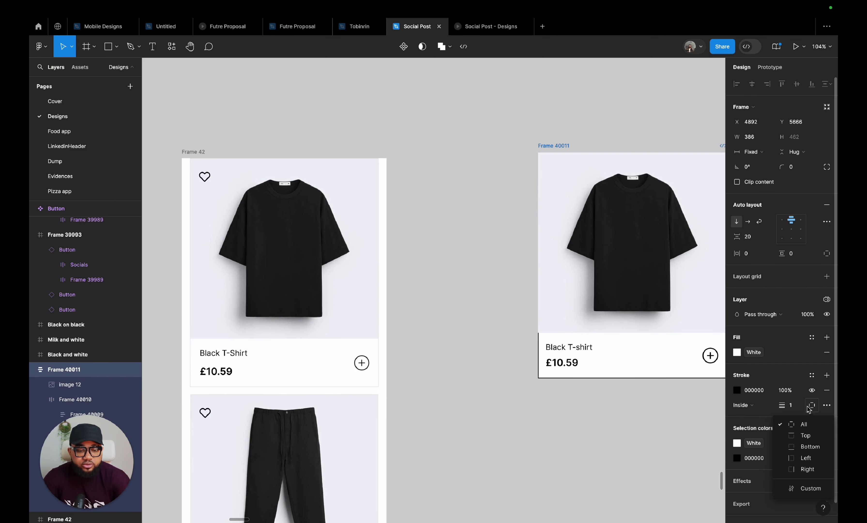
{"action": "left_click", "coordinate": [786, 424]}
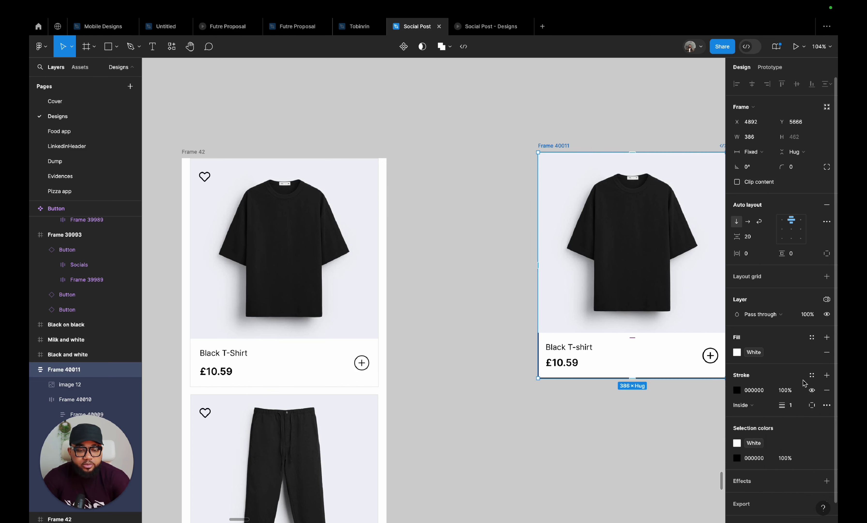
{"action": "left_click", "coordinate": [812, 375]}
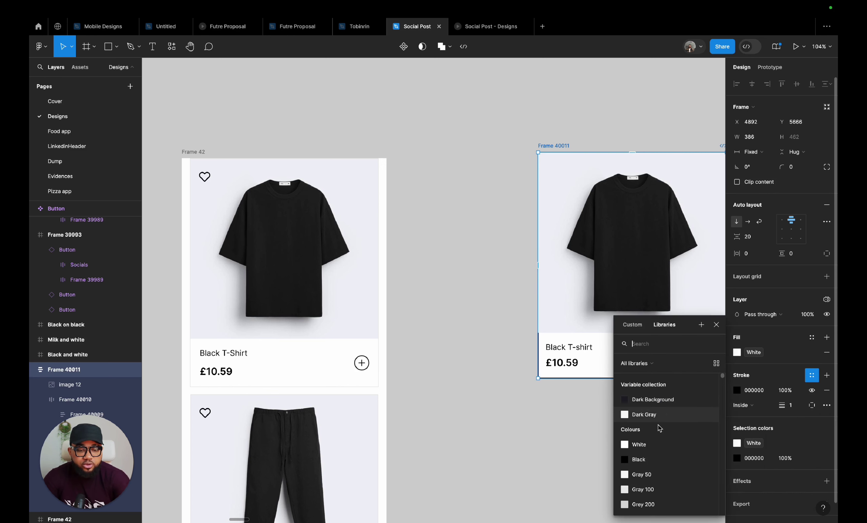
{"action": "left_click", "coordinate": [654, 490]}
{"action": "left_click", "coordinate": [579, 449]}
- Duplicate the finished T-shirt card and place the copy directly below the original, 40 px apart
{"action": "scroll", "coordinate": [579, 451], "scroll_direction": "right", "scroll_amount": 5}
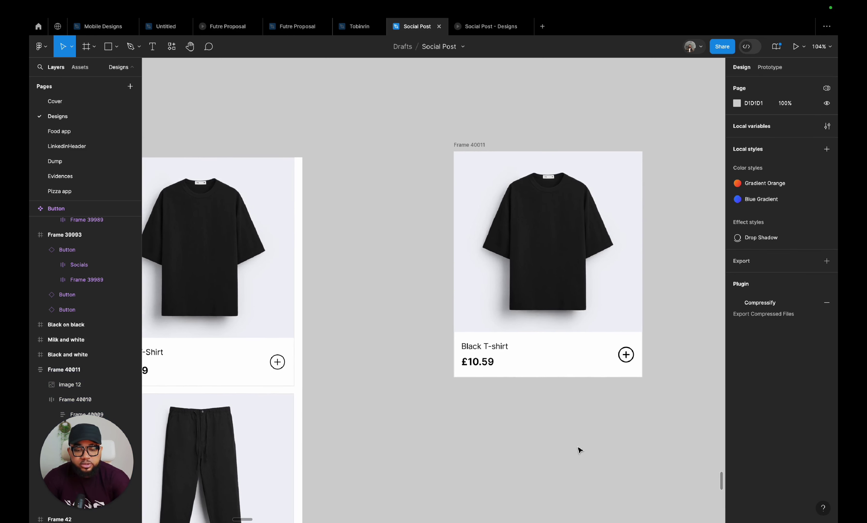
{"action": "scroll", "coordinate": [579, 450], "scroll_direction": "down", "scroll_amount": 5}
{"action": "left_click", "coordinate": [535, 277]}
{"action": "left_click", "coordinate": [527, 264]}
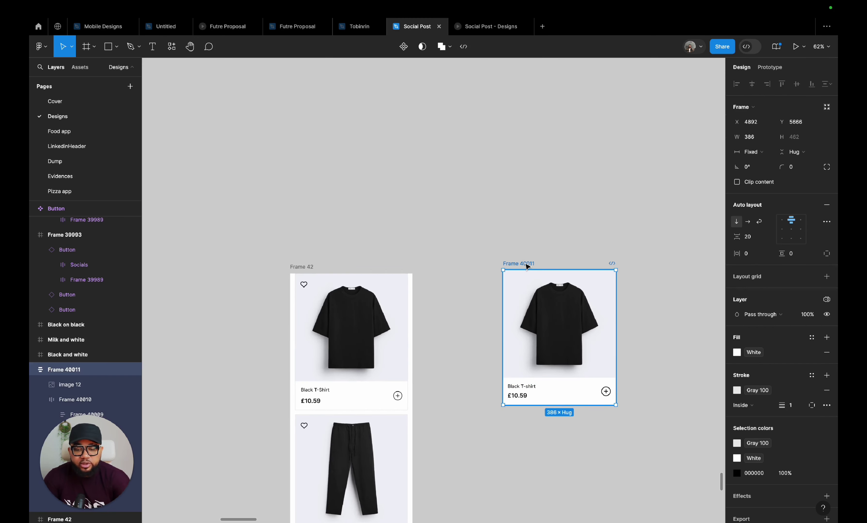
{"action": "key", "text": "ctrl+d"}
{"action": "left_click_drag", "start_coordinate": [595, 266], "coordinate": [473, 412]}
{"action": "scroll", "coordinate": [473, 412], "scroll_direction": "down", "scroll_amount": 5}
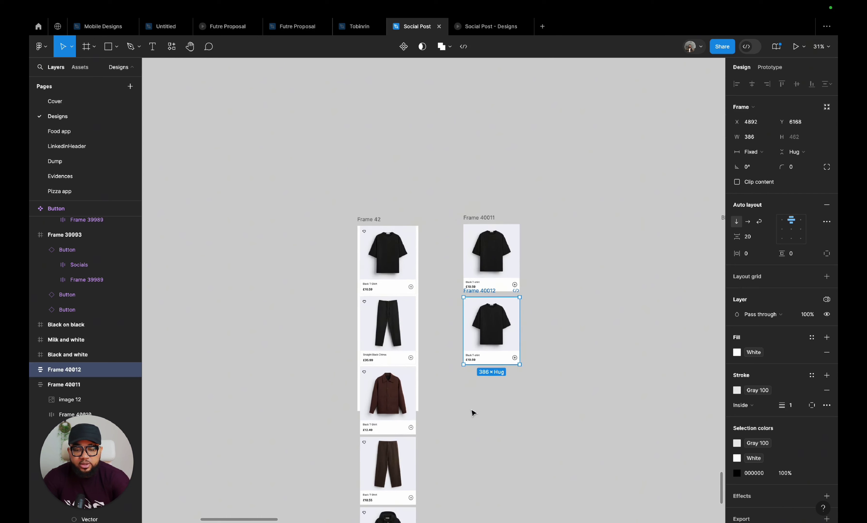
- Repeat the card duplication four more times at the same spacing to extend the column to six cards
{"action": "key", "text": "ctrl+d"}
{"action": "key", "text": "ctrl+d"}
{"action": "key", "text": "ctrl+d"}
{"action": "key", "text": "ctrl+d"}
{"action": "scroll", "coordinate": [472, 412], "scroll_direction": "down", "scroll_amount": 5}
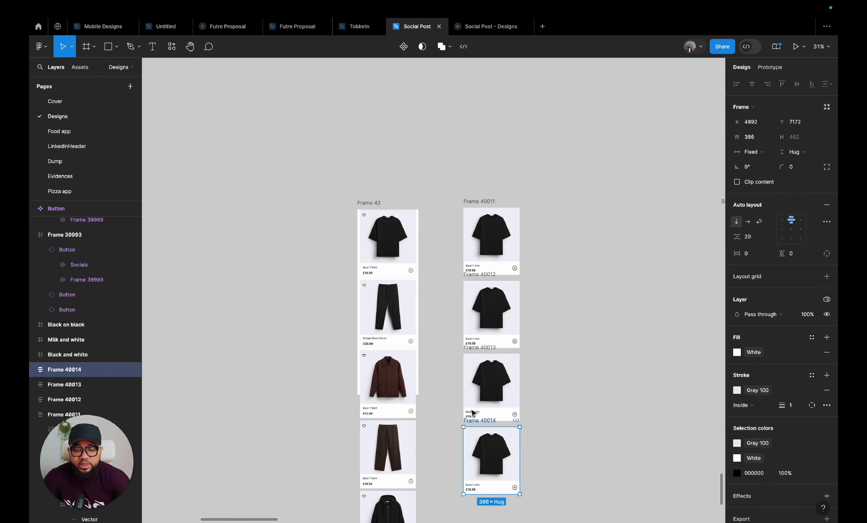
- Copy the brown jacket image out of the reference column onto the empty canvas beside the new cards
{"action": "scroll", "coordinate": [472, 411], "scroll_direction": "up", "scroll_amount": 2}
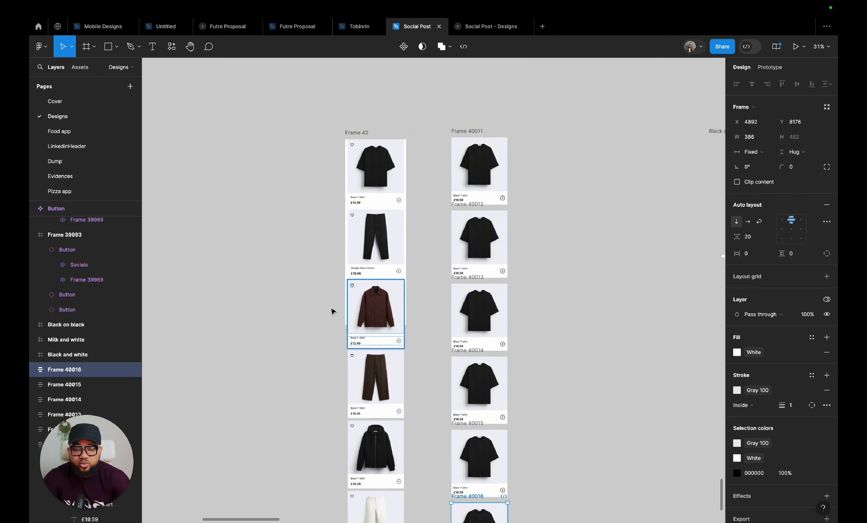
{"action": "double_click", "coordinate": [378, 304]}
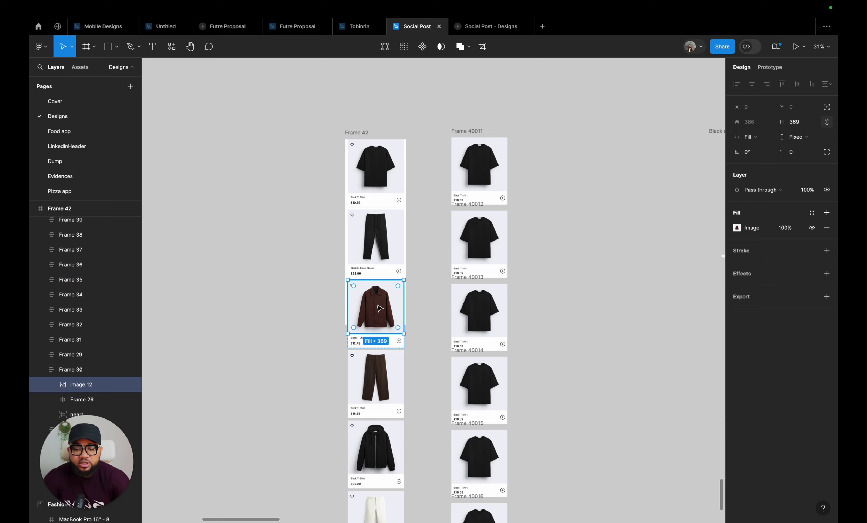
{"action": "left_click_drag", "start_coordinate": [379, 308], "coordinate": [615, 281]}
{"action": "scroll", "coordinate": [516, 236], "scroll_direction": "up", "scroll_amount": 5}
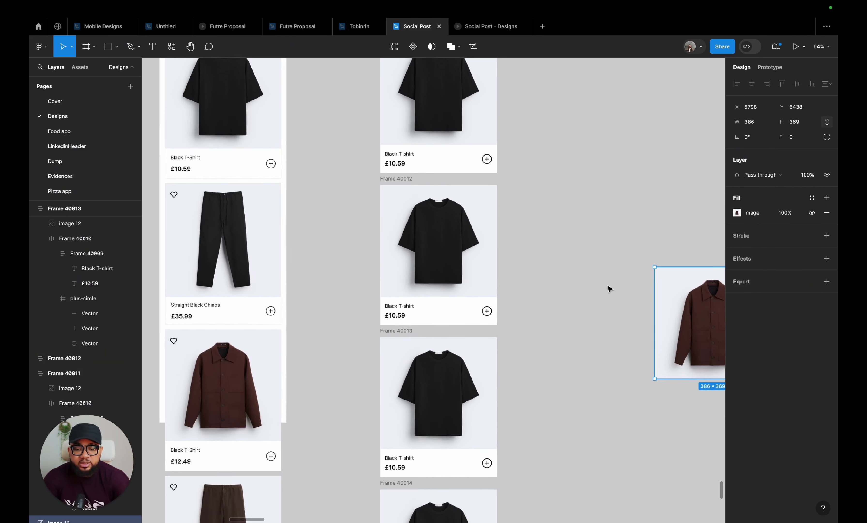
{"action": "left_click_drag", "start_coordinate": [681, 310], "coordinate": [569, 241]}
- Put the brown jacket image into the second card and delete that card's T-shirt image
{"action": "scroll", "coordinate": [578, 243], "scroll_direction": "up", "scroll_amount": 3}
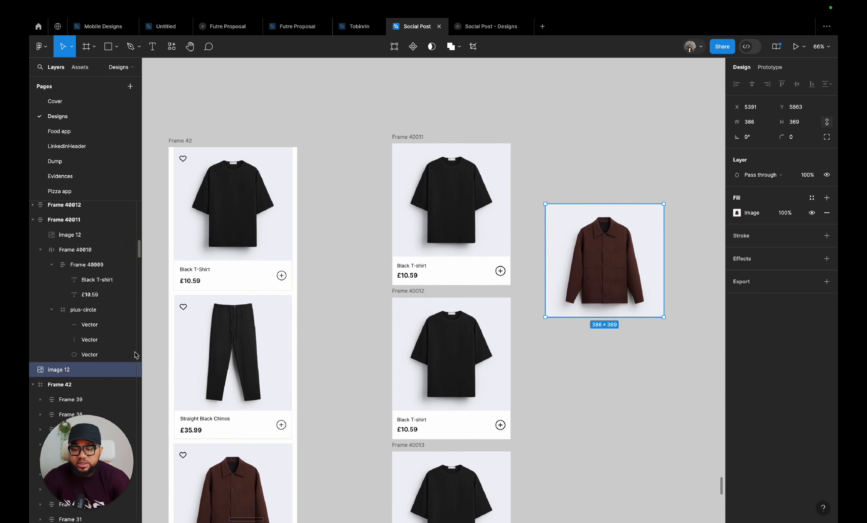
{"action": "scroll", "coordinate": [556, 245], "scroll_direction": "up", "scroll_amount": 2}
{"action": "left_click_drag", "start_coordinate": [608, 243], "coordinate": [422, 456]}
{"action": "left_click", "coordinate": [426, 425]}
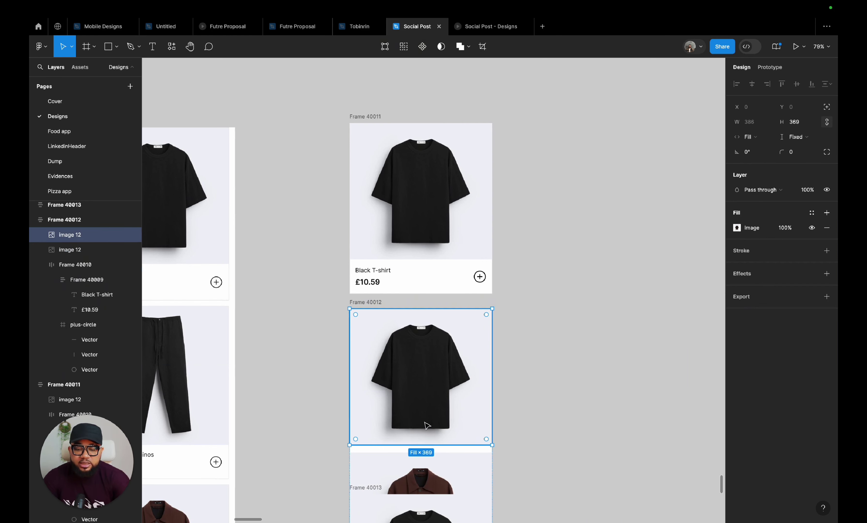
{"action": "key", "text": "Delete"}
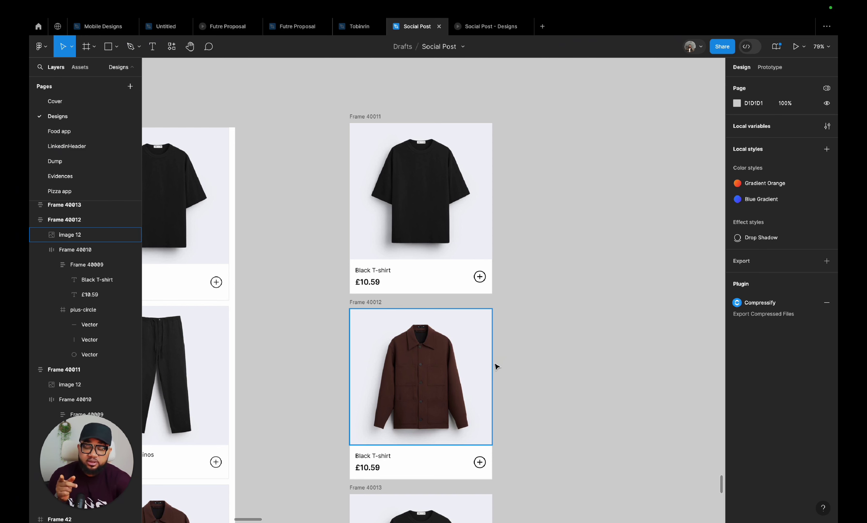
- Copy the black chinos image from the reference column and use it to replace the T-shirt image in the third card
{"action": "scroll", "coordinate": [492, 365], "scroll_direction": "down", "scroll_amount": 3}
{"action": "scroll", "coordinate": [297, 368], "scroll_direction": "down", "scroll_amount": 3}
{"action": "left_click", "coordinate": [268, 256]}
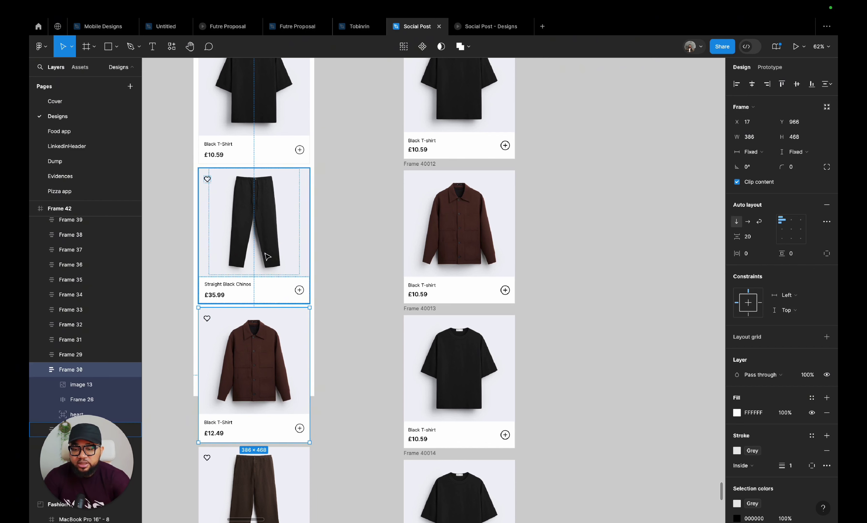
{"action": "left_click", "coordinate": [267, 256]}
{"action": "left_click_drag", "start_coordinate": [267, 256], "coordinate": [628, 335]}
{"action": "left_click_drag", "start_coordinate": [621, 281], "coordinate": [472, 368]}
{"action": "key", "text": "Escape"}
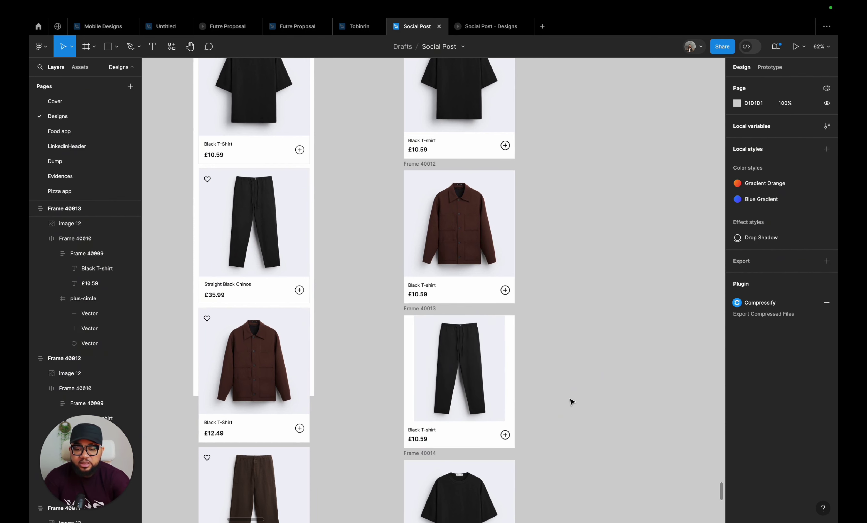
- Wrap the third card's chinos image in its own auto layout frame and set that frame's width to Fill container
{"action": "scroll", "coordinate": [572, 402], "scroll_direction": "up", "scroll_amount": 2}
{"action": "left_click", "coordinate": [497, 407]}
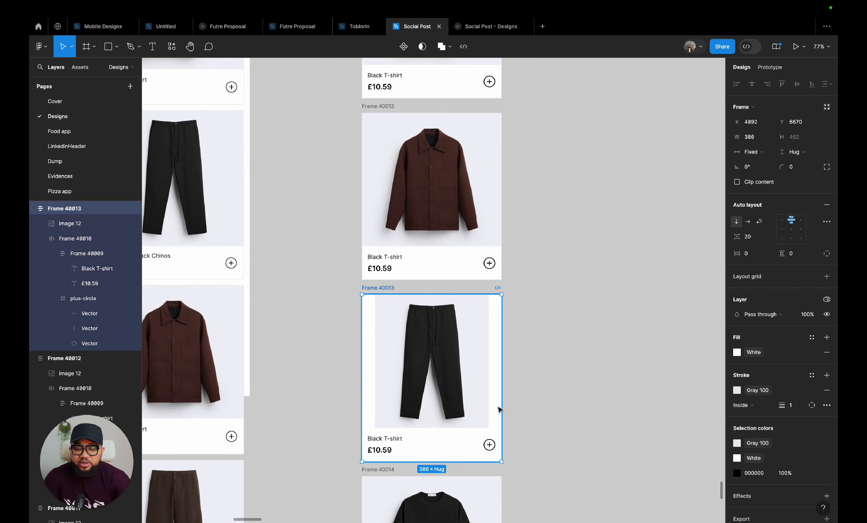
{"action": "scroll", "coordinate": [497, 408], "scroll_direction": "up", "scroll_amount": 1}
{"action": "scroll", "coordinate": [466, 317], "scroll_direction": "up", "scroll_amount": 2}
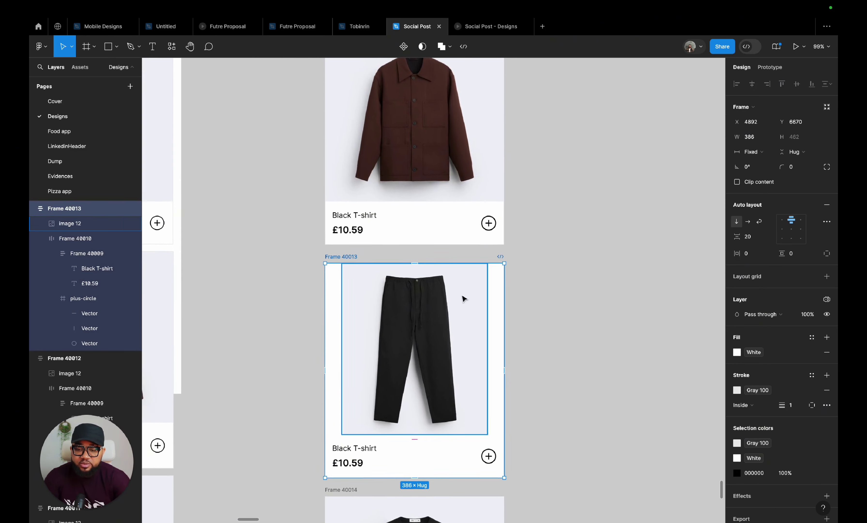
{"action": "scroll", "coordinate": [445, 235], "scroll_direction": "up", "scroll_amount": 2}
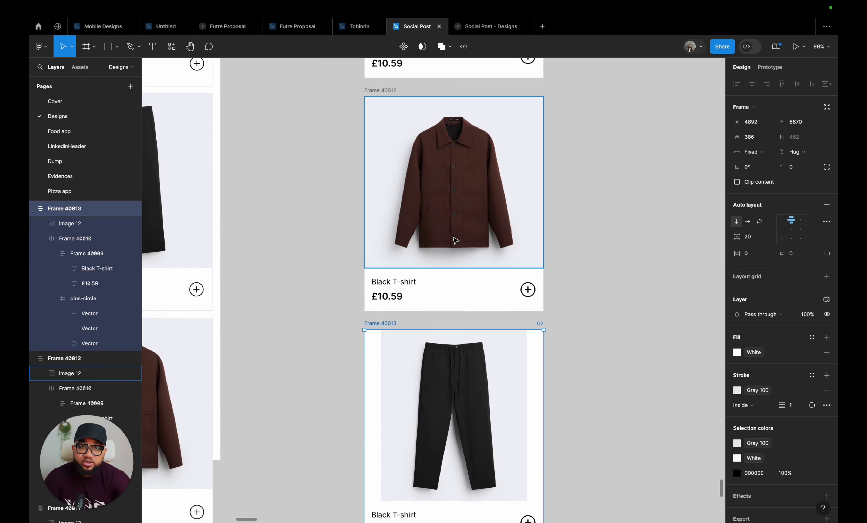
{"action": "scroll", "coordinate": [438, 369], "scroll_direction": "down", "scroll_amount": 3}
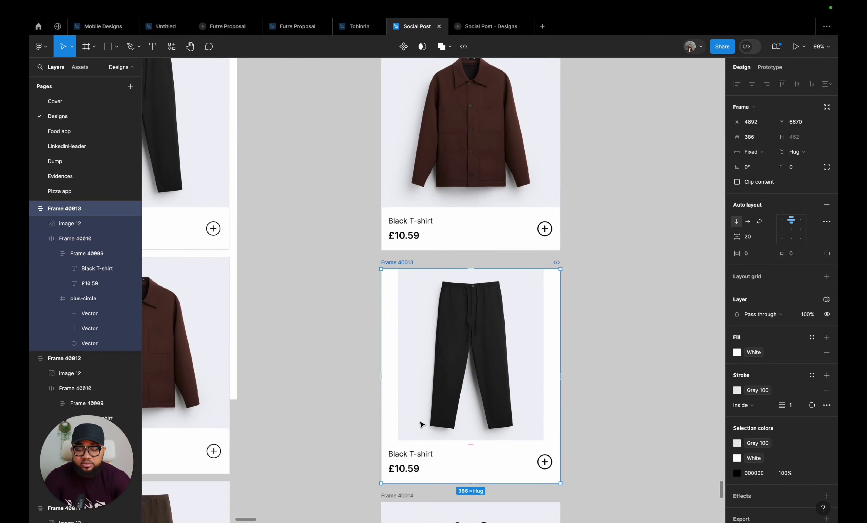
{"action": "left_click", "coordinate": [402, 367]}
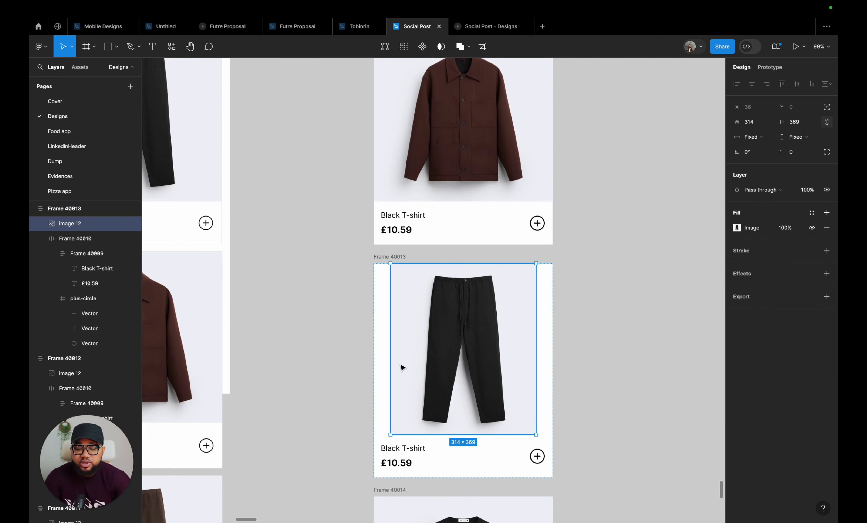
{"action": "key", "text": "shift+a"}
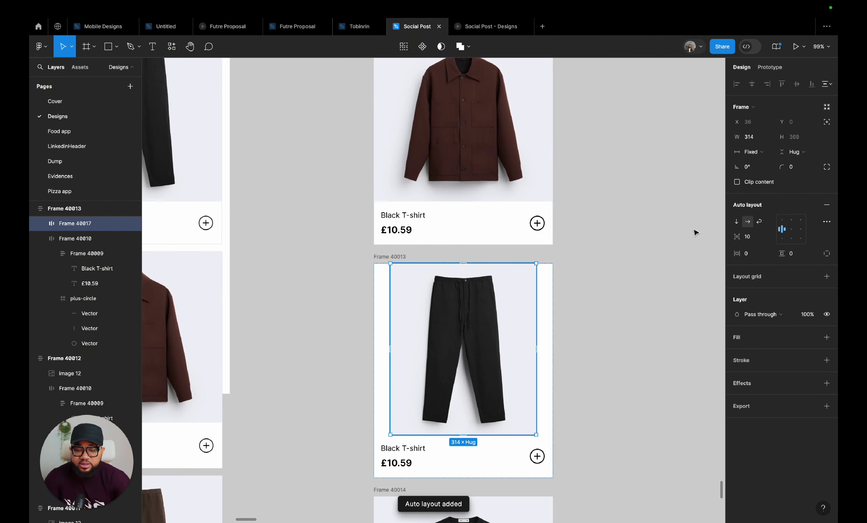
{"action": "left_click", "coordinate": [753, 151]}
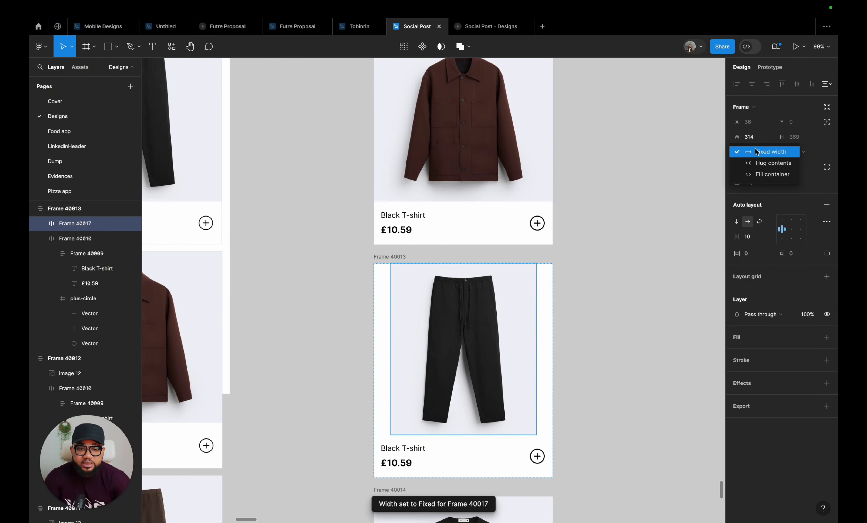
{"action": "left_click", "coordinate": [762, 174]}
{"action": "scroll", "coordinate": [610, 328], "scroll_direction": "down", "scroll_amount": 3}
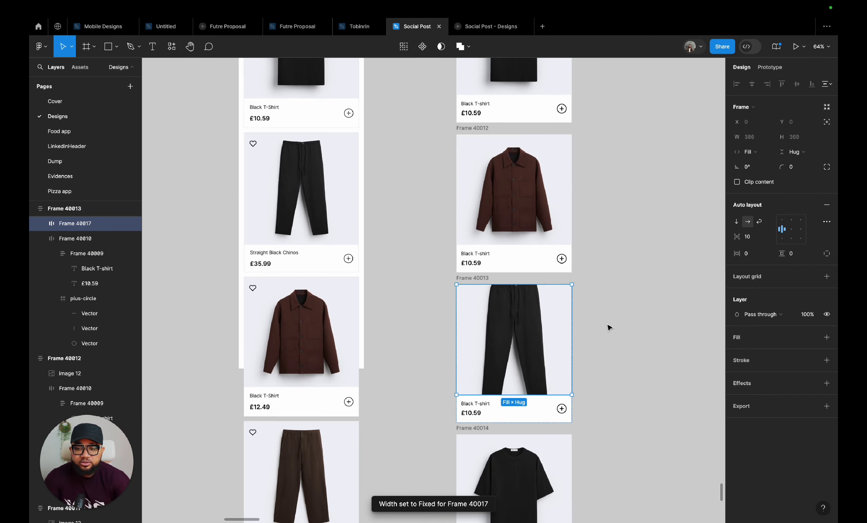
- Try to shrink the chinos image inside its frame to about 304 × 291 with the Scale tool, then undo it
{"action": "left_click", "coordinate": [519, 336]}
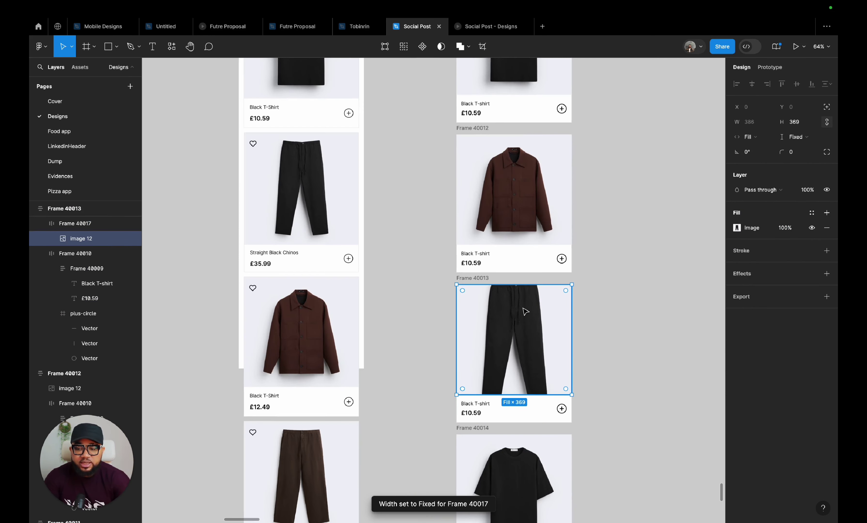
{"action": "key", "text": "k"}
{"action": "left_click_drag", "start_coordinate": [520, 287], "coordinate": [519, 296]}
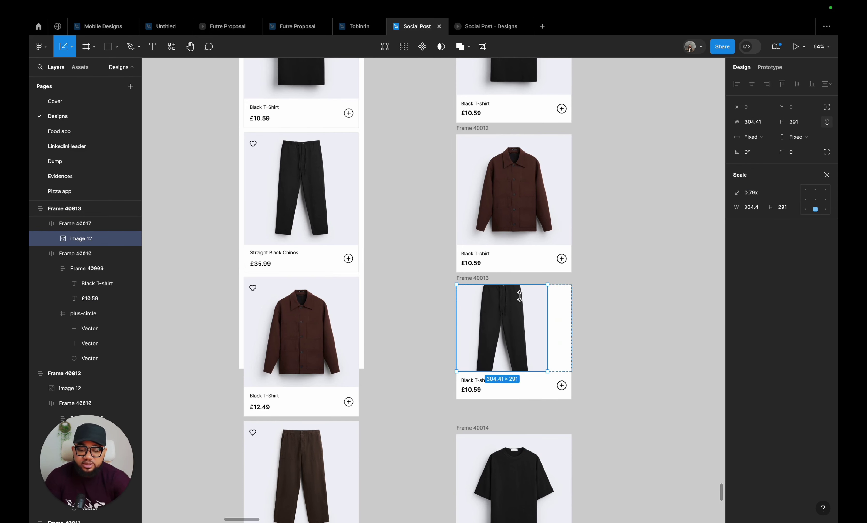
{"action": "key", "text": "ctrl+z"}
{"action": "left_click", "coordinate": [633, 309]}
- Set the height of the auto layout frame around the chinos image to Fixed
{"action": "left_click", "coordinate": [555, 358]}
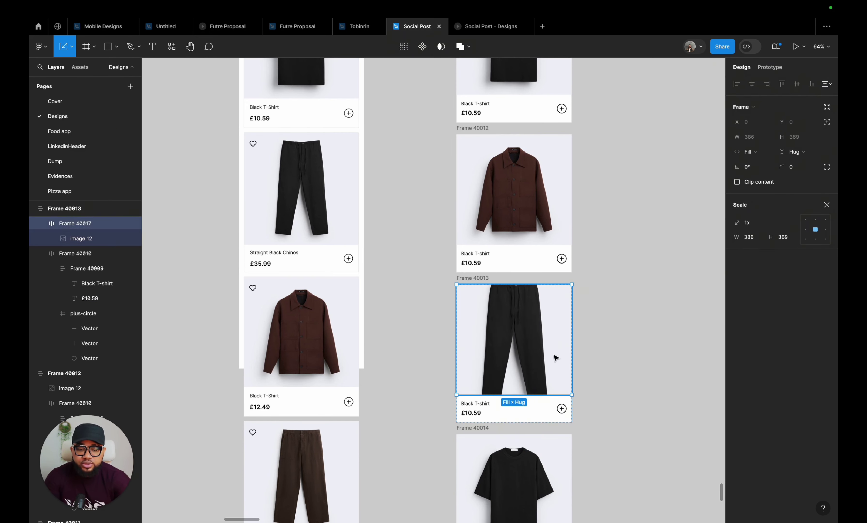
{"action": "left_click", "coordinate": [798, 152]}
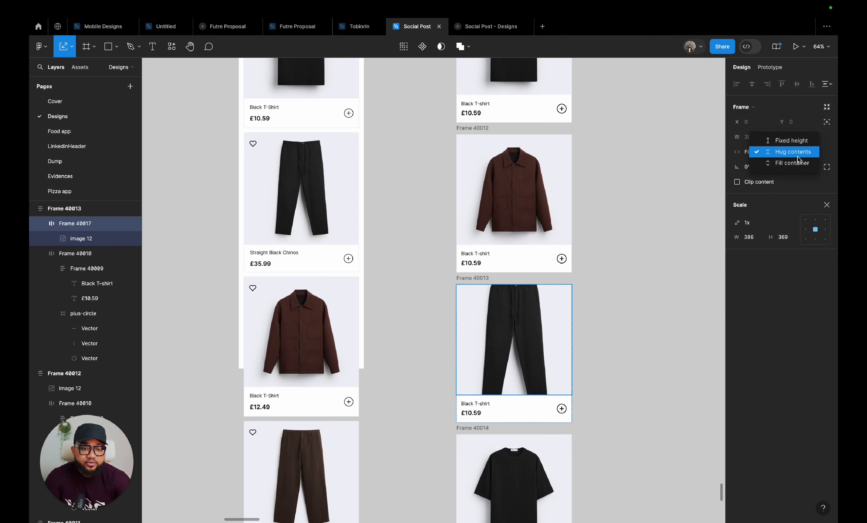
{"action": "left_click", "coordinate": [791, 141]}
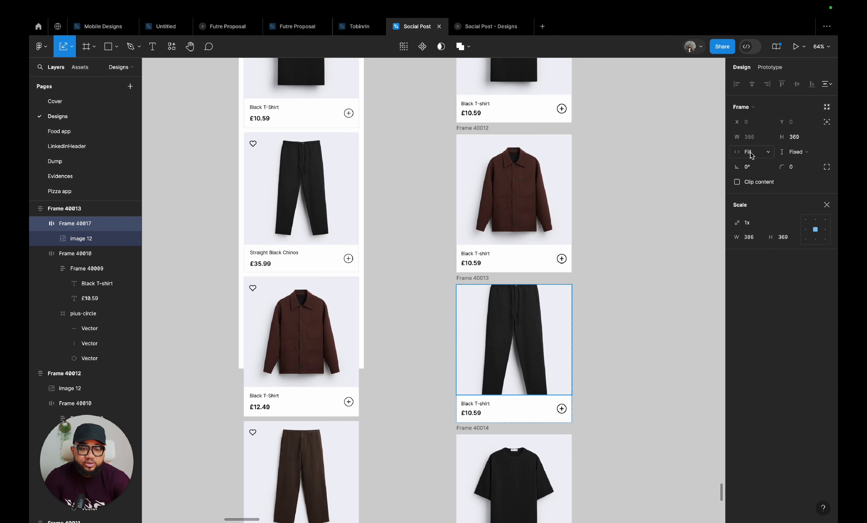
{"action": "left_click", "coordinate": [612, 363]}
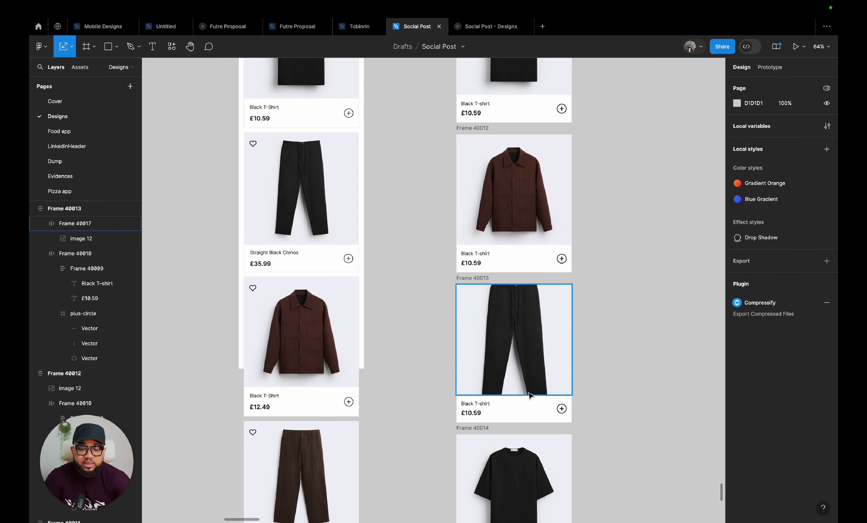
- Scale the chinos image down to about 321 × 307 within its frame, and extend its height to 351
{"action": "double_click", "coordinate": [514, 337]}
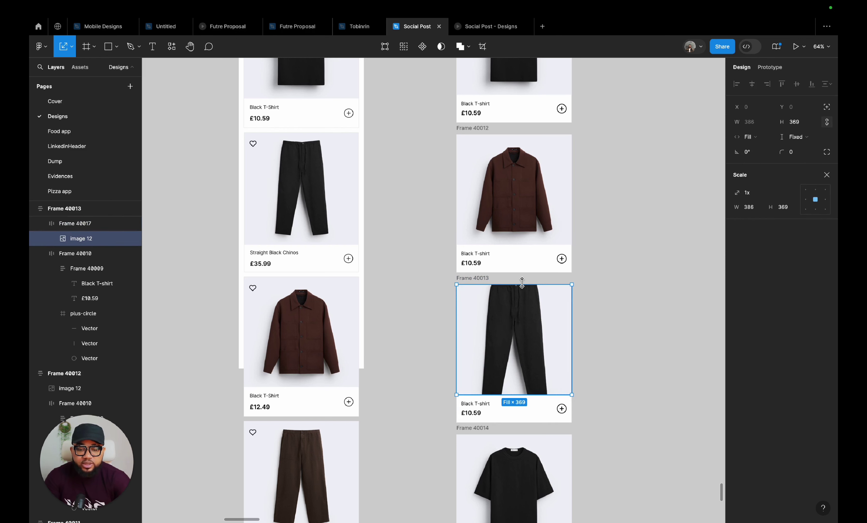
{"action": "left_click_drag", "start_coordinate": [522, 284], "coordinate": [521, 293]}
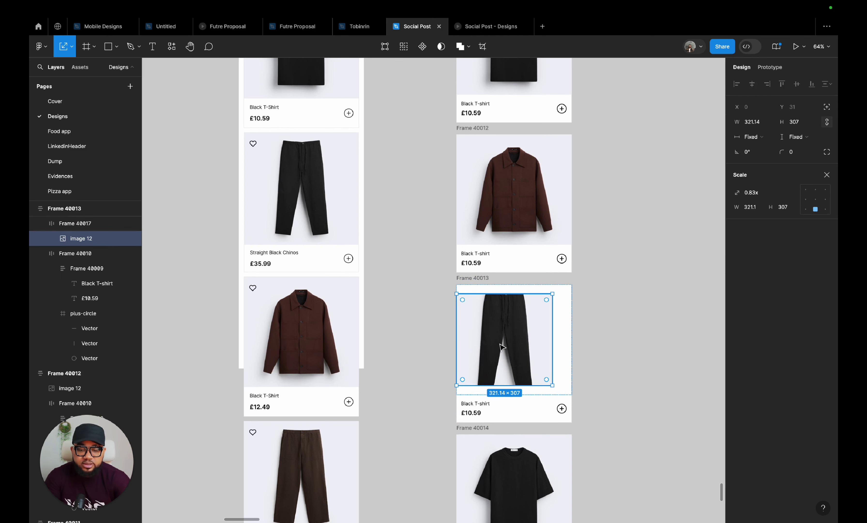
{"action": "key", "text": "v"}
{"action": "left_click_drag", "start_coordinate": [514, 385], "coordinate": [514, 392]}
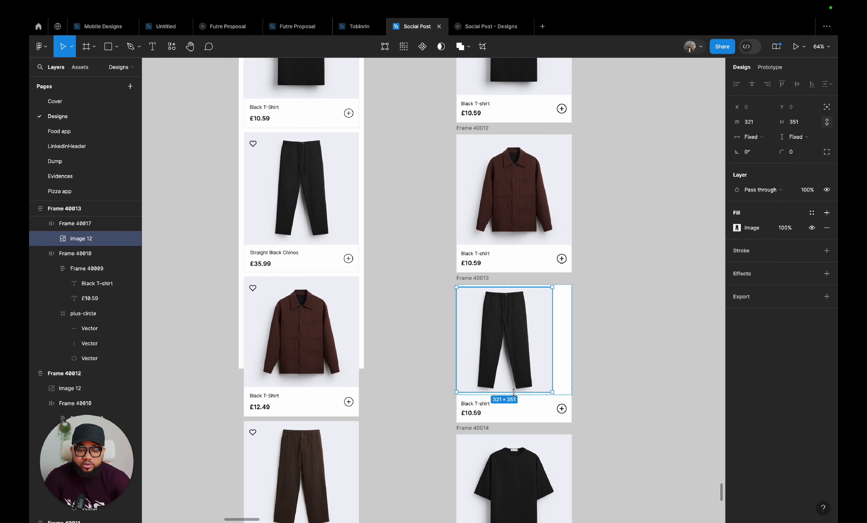
- Centre the chinos image within its auto layout frame
{"action": "left_click", "coordinate": [639, 374]}
{"action": "left_click", "coordinate": [563, 356]}
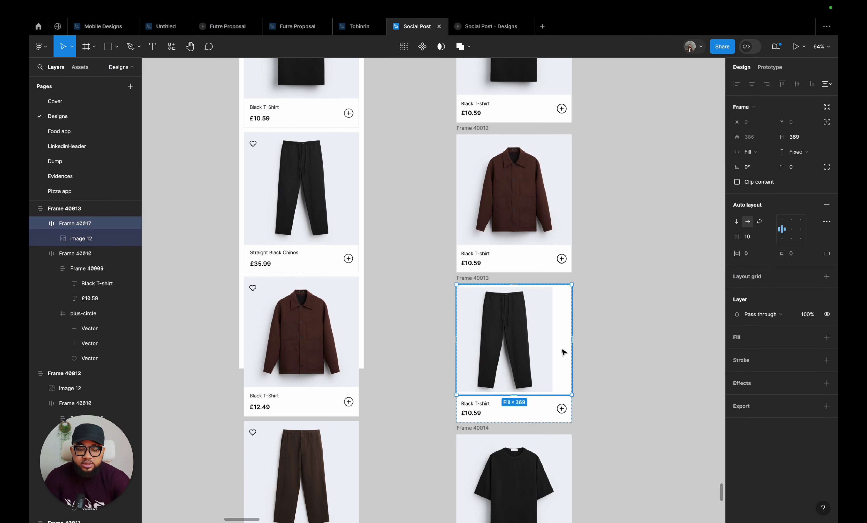
{"action": "left_click", "coordinate": [792, 230]}
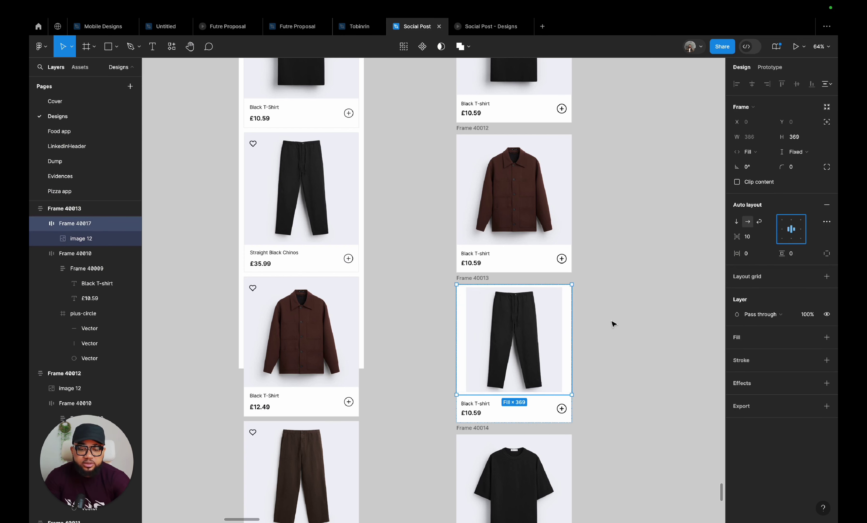
- Add a fill to the frame around the chinos image, sampling F1F2F7 from the image's background
{"action": "scroll", "coordinate": [570, 327], "scroll_direction": "up", "scroll_amount": 10}
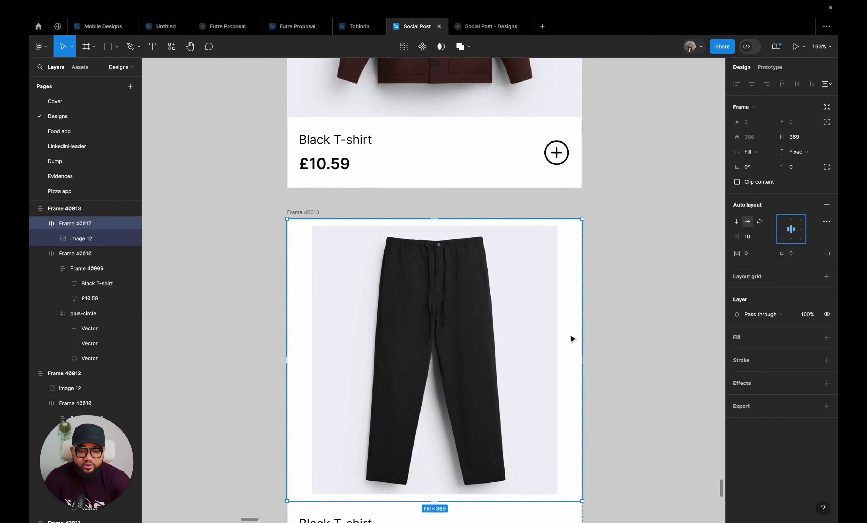
{"action": "left_click", "coordinate": [827, 337]}
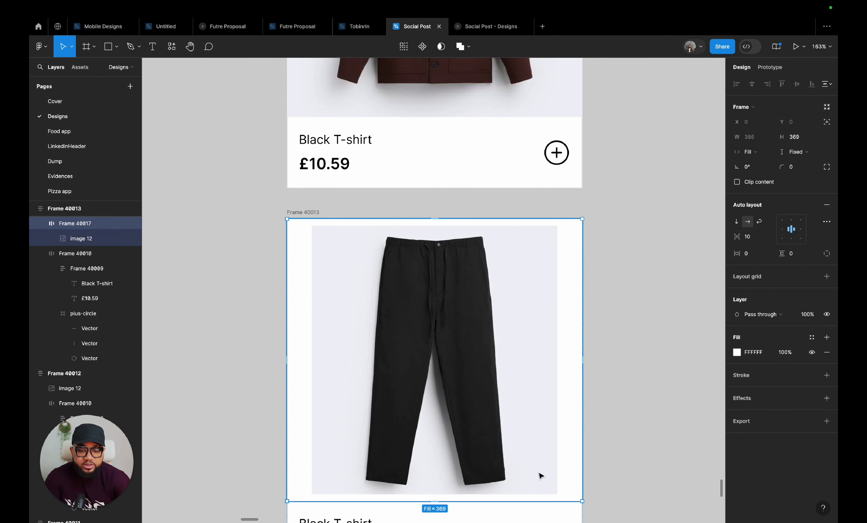
{"action": "left_click", "coordinate": [737, 352]}
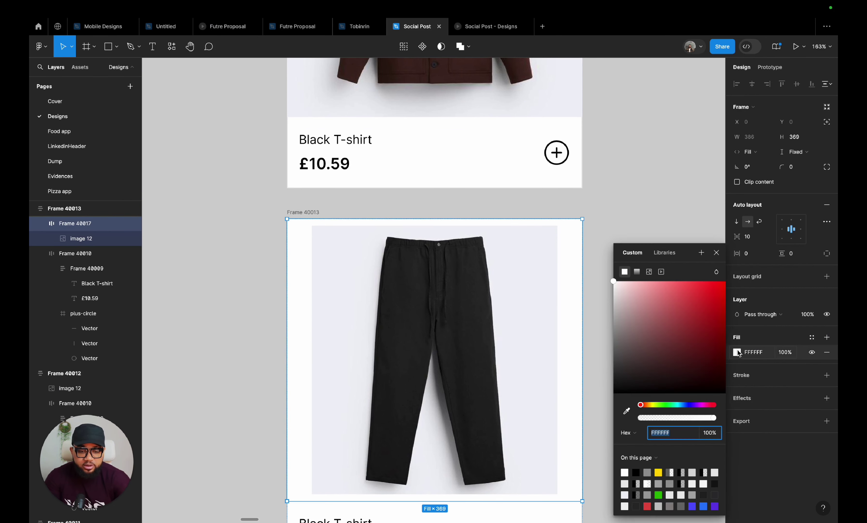
{"action": "left_click", "coordinate": [627, 411]}
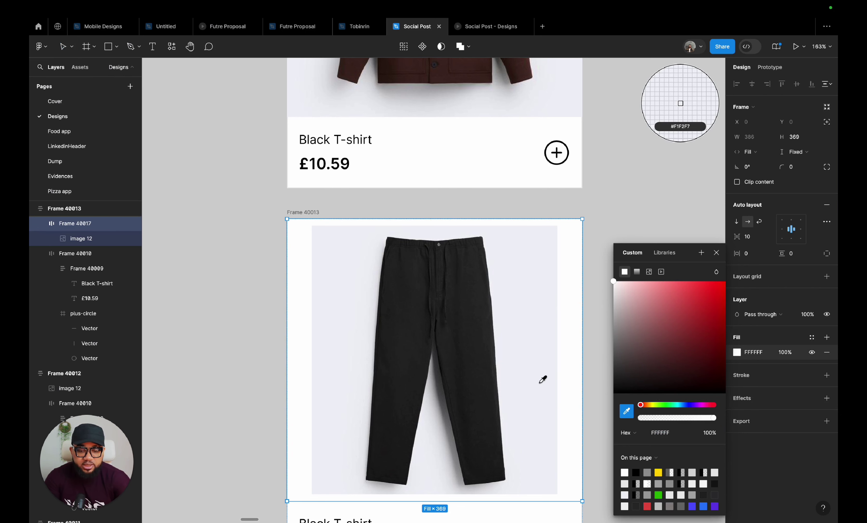
{"action": "left_click", "coordinate": [541, 368]}
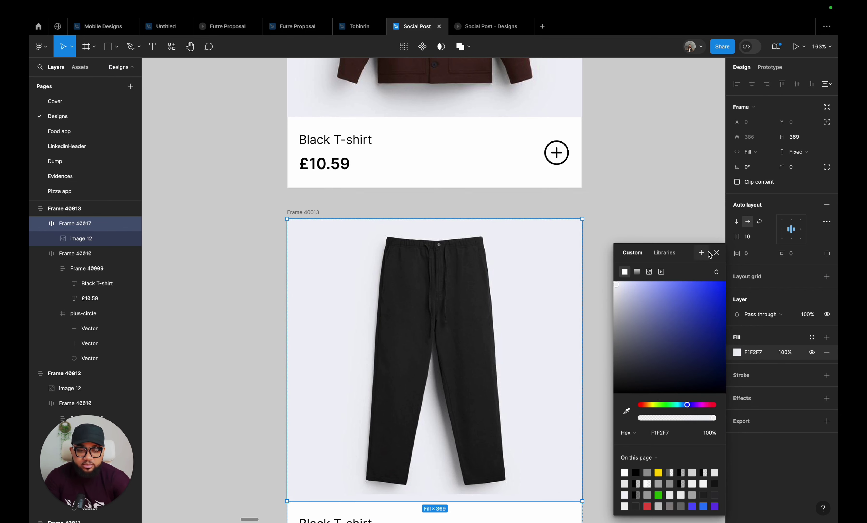
{"action": "left_click", "coordinate": [717, 253]}
{"action": "left_click", "coordinate": [626, 260]}
- Extend the chinos image's lower edge down to its frame's edge, making its height 369
{"action": "scroll", "coordinate": [626, 260], "scroll_direction": "down", "scroll_amount": 3}
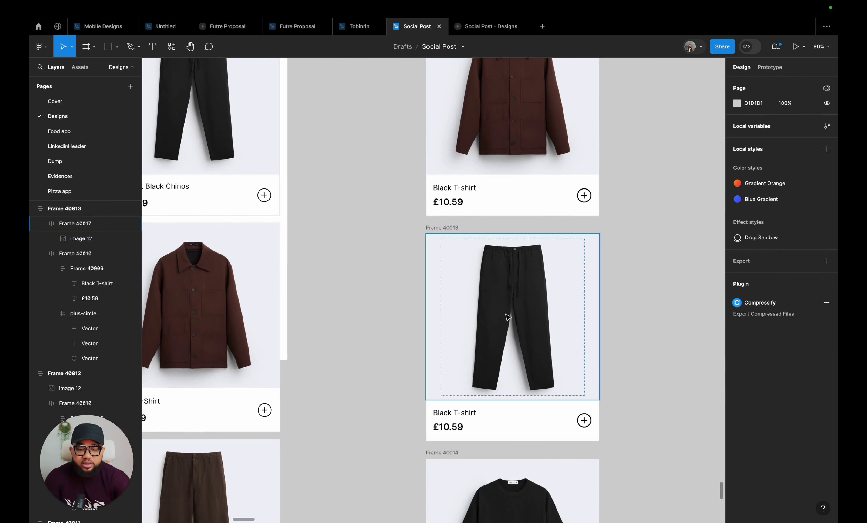
{"action": "scroll", "coordinate": [630, 377], "scroll_direction": "up", "scroll_amount": 5}
{"action": "scroll", "coordinate": [383, 473], "scroll_direction": "up", "scroll_amount": 5}
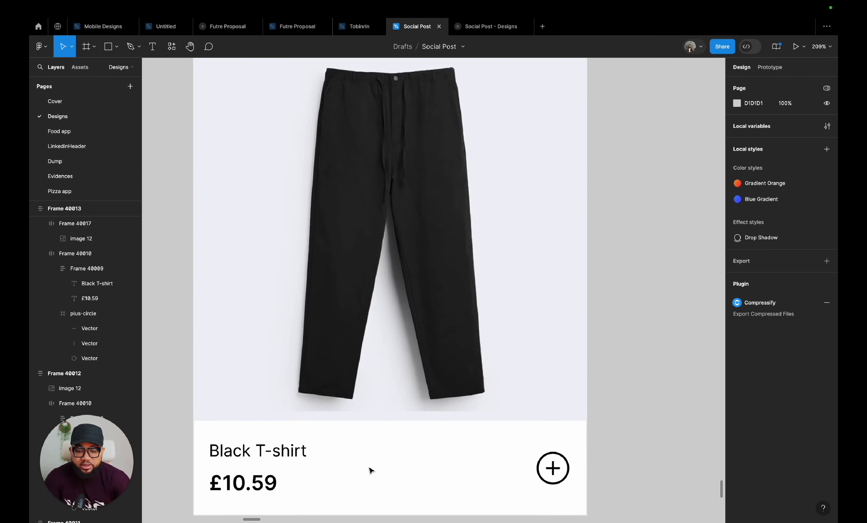
{"action": "double_click", "coordinate": [350, 364]}
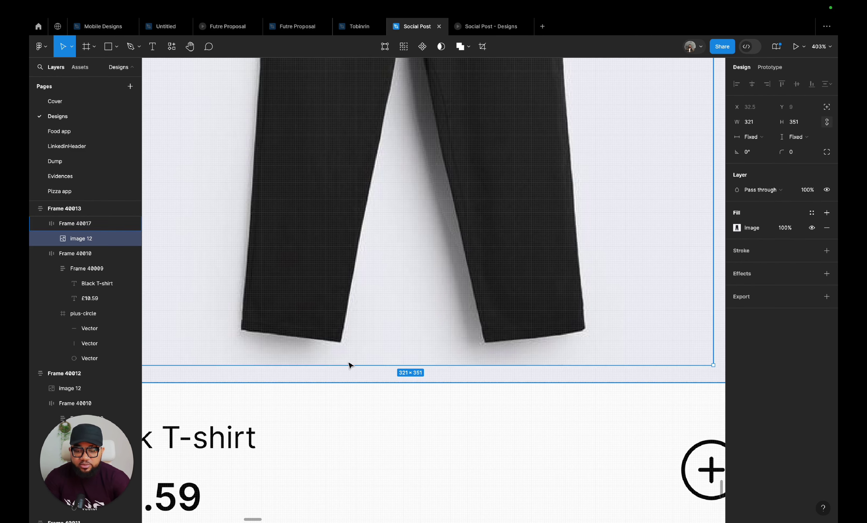
{"action": "left_click_drag", "start_coordinate": [361, 364], "coordinate": [364, 382]}
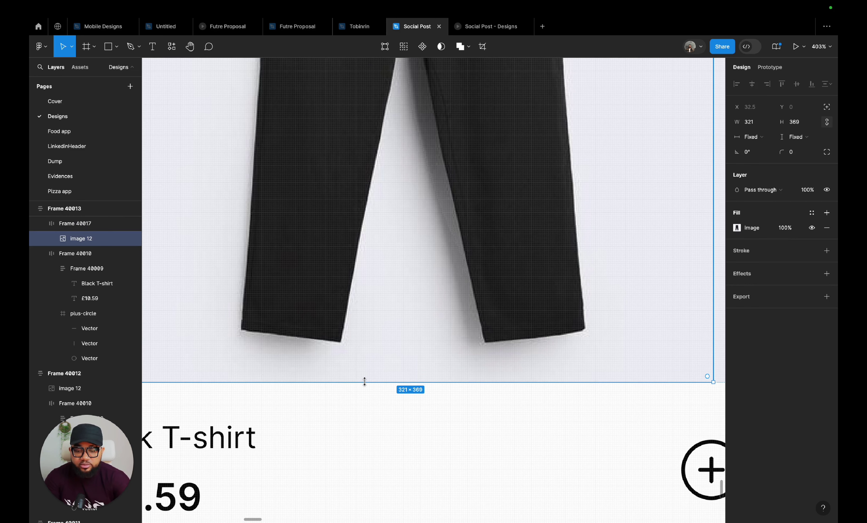
{"action": "scroll", "coordinate": [365, 381], "scroll_direction": "down", "scroll_amount": 8}
{"action": "left_click", "coordinate": [508, 363]}
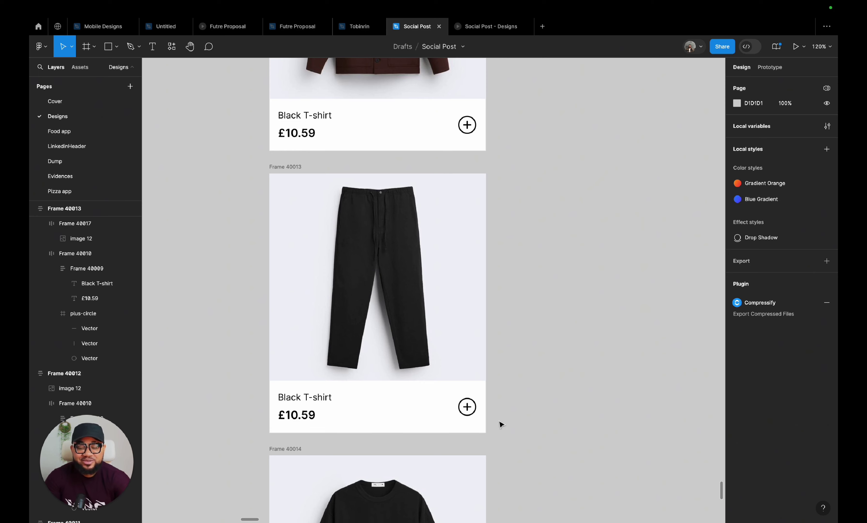
- Compare the finished chinos card with the reference product cards and the remaining T-shirt duplicates
{"action": "scroll", "coordinate": [502, 424], "scroll_direction": "left", "scroll_amount": 2}
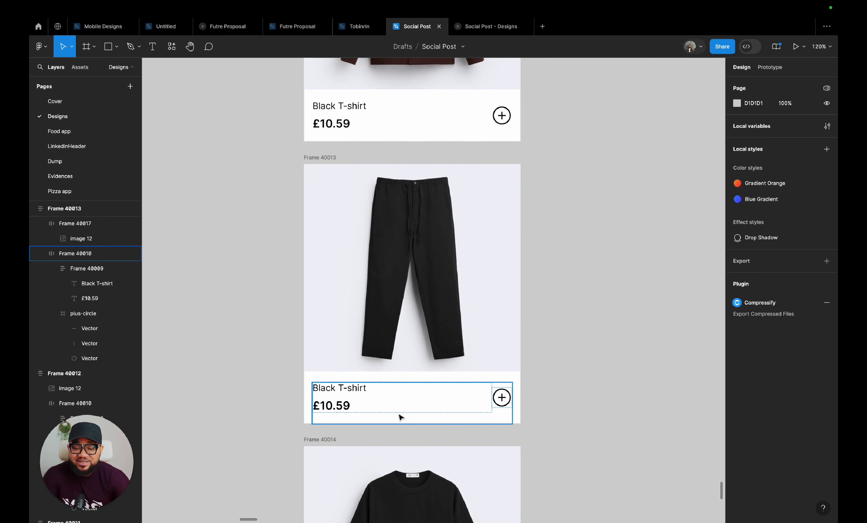
{"action": "scroll", "coordinate": [222, 293], "scroll_direction": "down", "scroll_amount": 3}
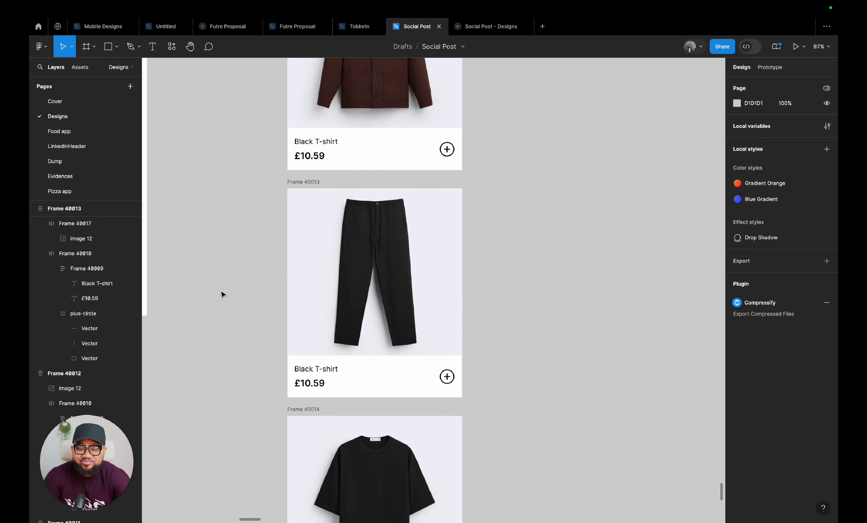
{"action": "scroll", "coordinate": [222, 294], "scroll_direction": "left", "scroll_amount": 2}
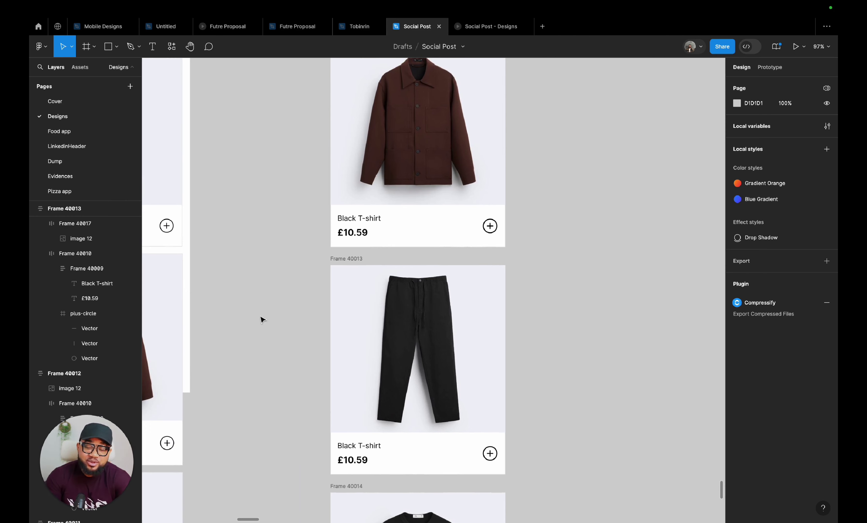
{"action": "scroll", "coordinate": [324, 259], "scroll_direction": "down", "scroll_amount": 3}
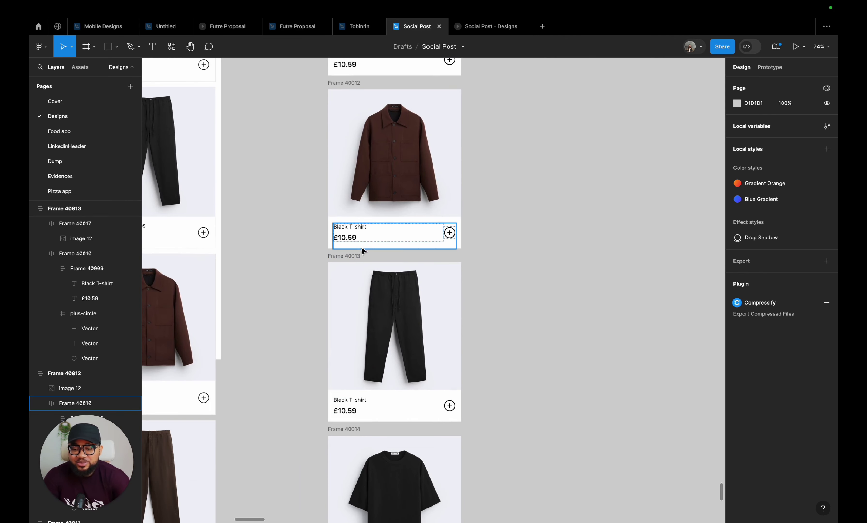
{"action": "scroll", "coordinate": [357, 342], "scroll_direction": "down", "scroll_amount": 3}
{"action": "scroll", "coordinate": [358, 342], "scroll_direction": "left", "scroll_amount": 2}
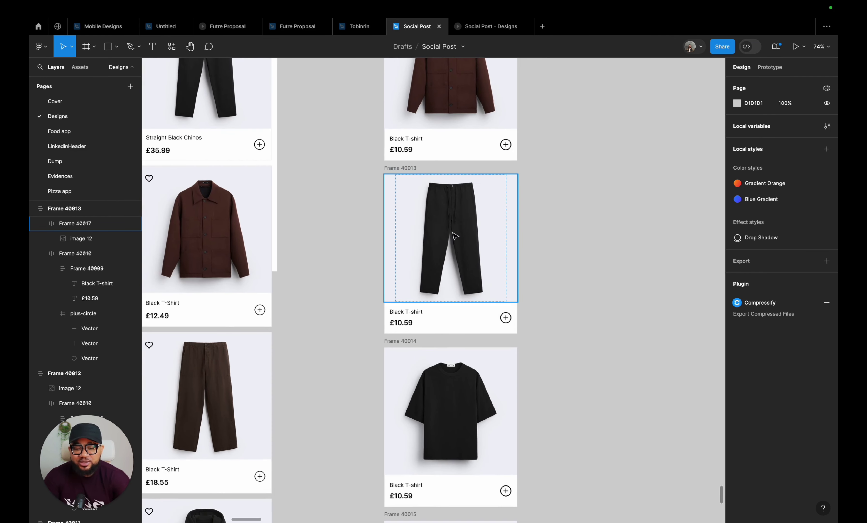
{"action": "left_click", "coordinate": [393, 169]}
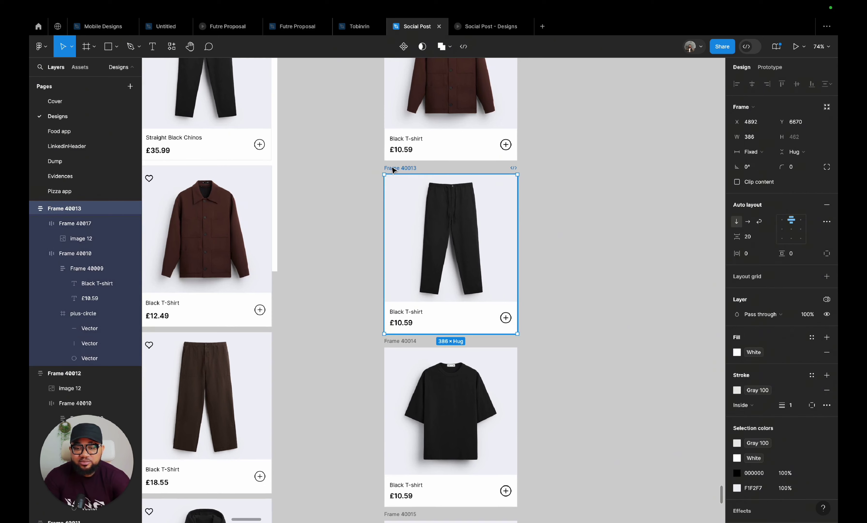
{"action": "scroll", "coordinate": [446, 313], "scroll_direction": "down", "scroll_amount": 5}
{"action": "scroll", "coordinate": [445, 313], "scroll_direction": "left", "scroll_amount": 2}
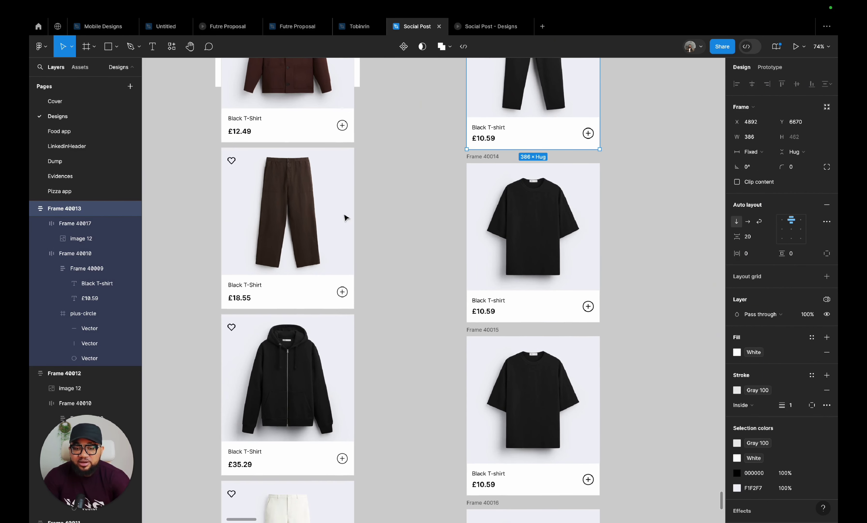
- Inspect how the images are built in the reference hoodie, cream trousers and brown trousers cards
{"action": "left_click", "coordinate": [295, 358]}
{"action": "left_click", "coordinate": [294, 359]}
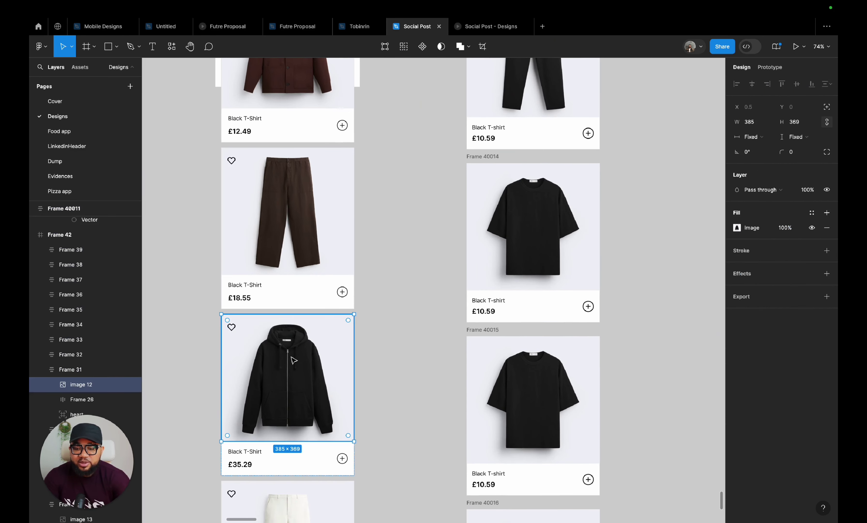
{"action": "left_click", "coordinate": [292, 225]}
{"action": "scroll", "coordinate": [292, 224], "scroll_direction": "down", "scroll_amount": 8}
{"action": "left_click", "coordinate": [291, 223]}
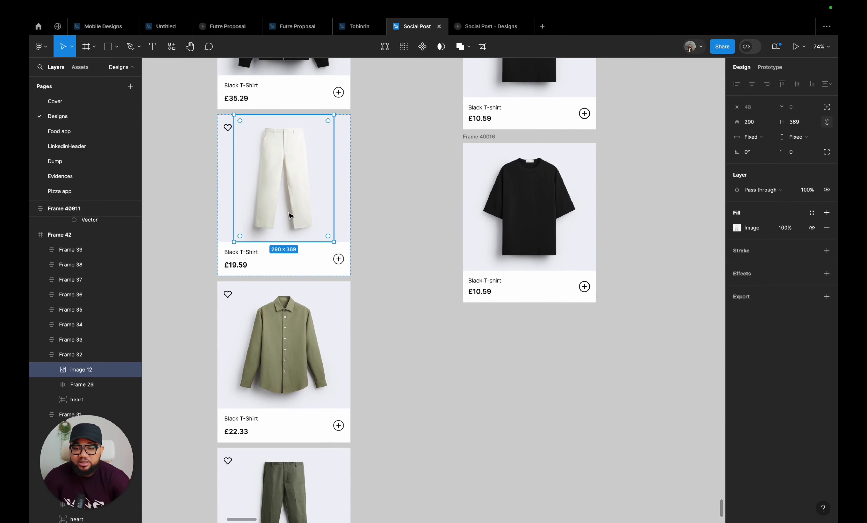
{"action": "scroll", "coordinate": [296, 215], "scroll_direction": "up", "scroll_amount": 2}
{"action": "scroll", "coordinate": [301, 206], "scroll_direction": "up", "scroll_amount": 8}
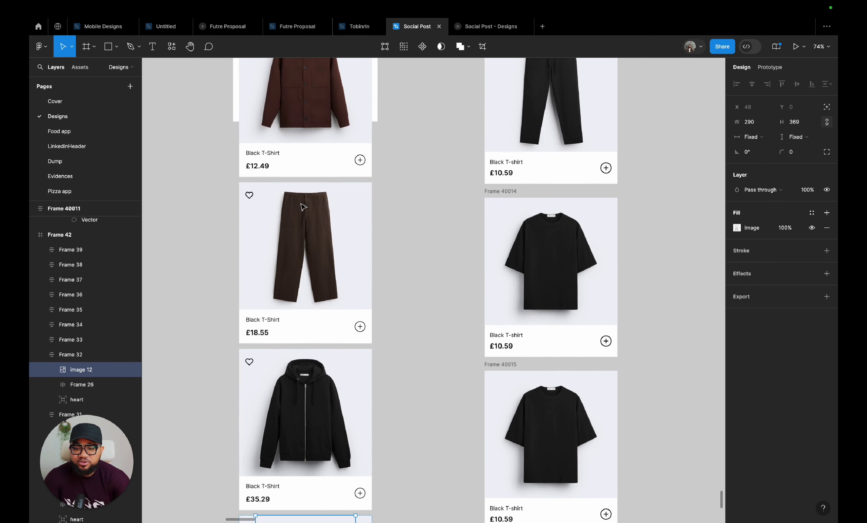
{"action": "left_click", "coordinate": [312, 243]}
{"action": "scroll", "coordinate": [589, 242], "scroll_direction": "up", "scroll_amount": 3}
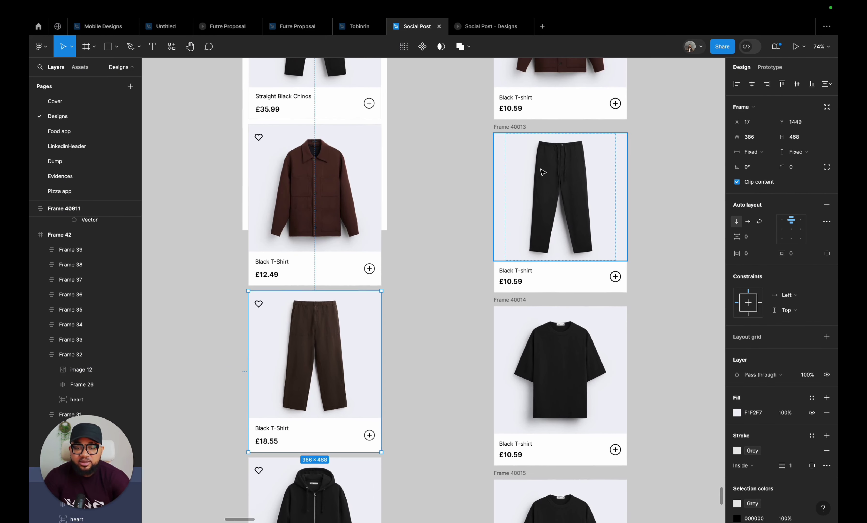
- Review the full columns of reference and recreated product cards, checking the chinos card's frame settings
{"action": "left_click", "coordinate": [517, 129]}
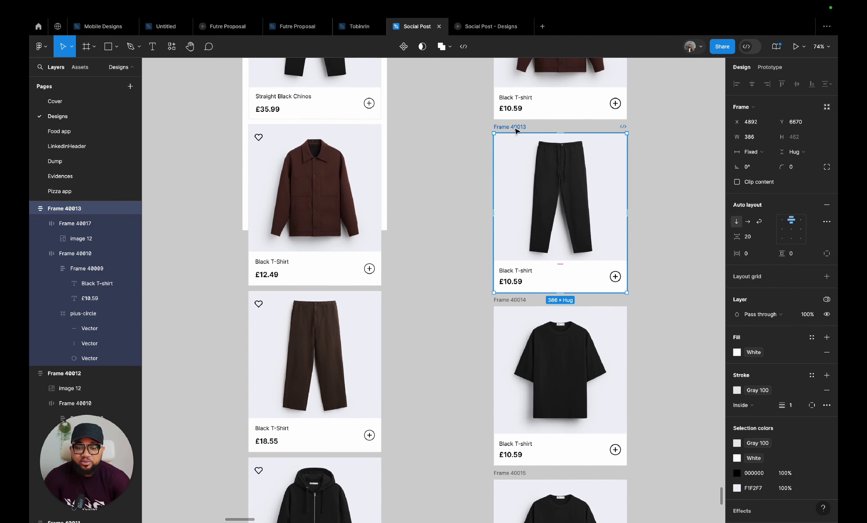
{"action": "scroll", "coordinate": [521, 236], "scroll_direction": "down", "scroll_amount": 2}
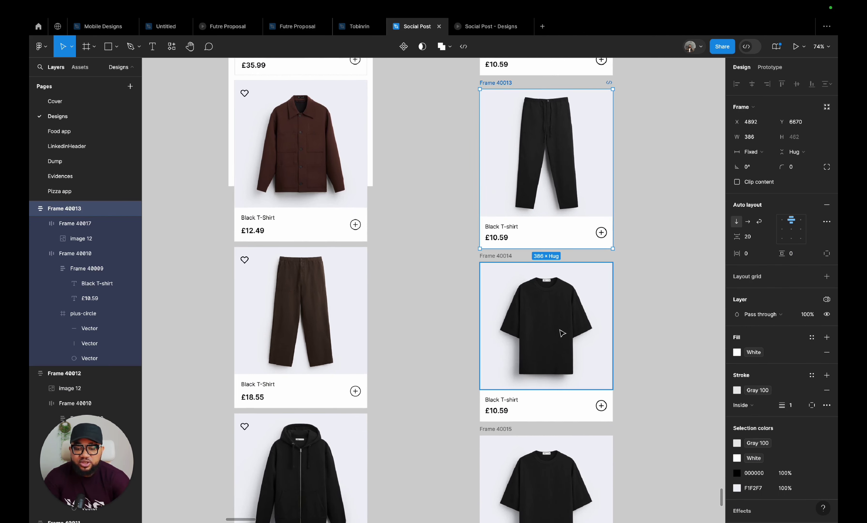
{"action": "scroll", "coordinate": [560, 335], "scroll_direction": "down", "scroll_amount": 2}
{"action": "scroll", "coordinate": [558, 335], "scroll_direction": "down", "scroll_amount": 5}
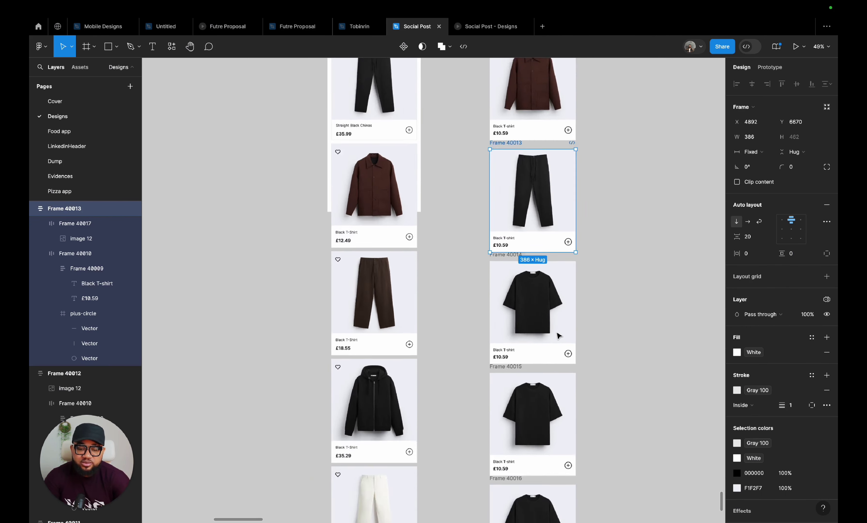
{"action": "scroll", "coordinate": [552, 397], "scroll_direction": "up", "scroll_amount": 5}
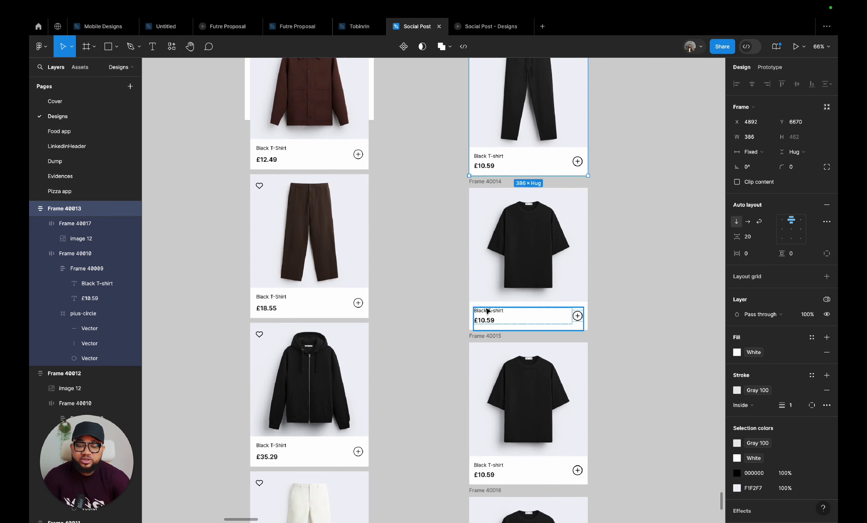
{"action": "scroll", "coordinate": [488, 310], "scroll_direction": "up", "scroll_amount": 5}
{"action": "scroll", "coordinate": [548, 284], "scroll_direction": "down", "scroll_amount": 5}
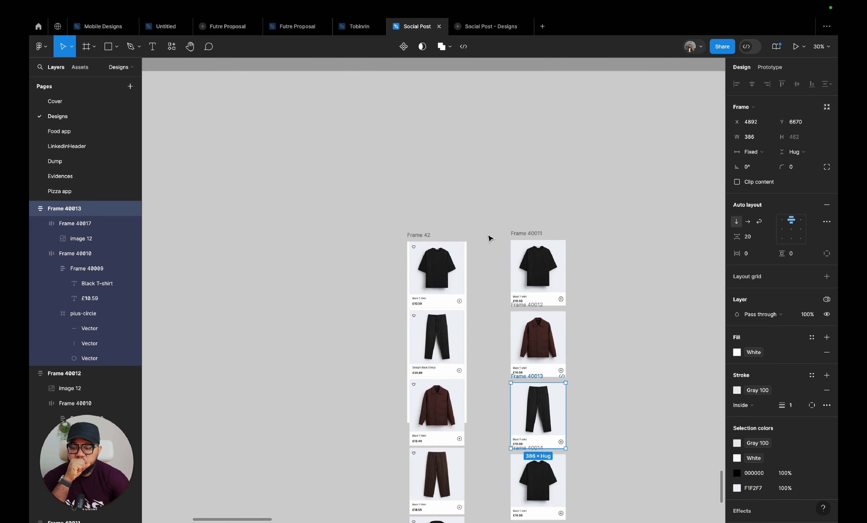
{"action": "scroll", "coordinate": [503, 246], "scroll_direction": "down", "scroll_amount": 10}
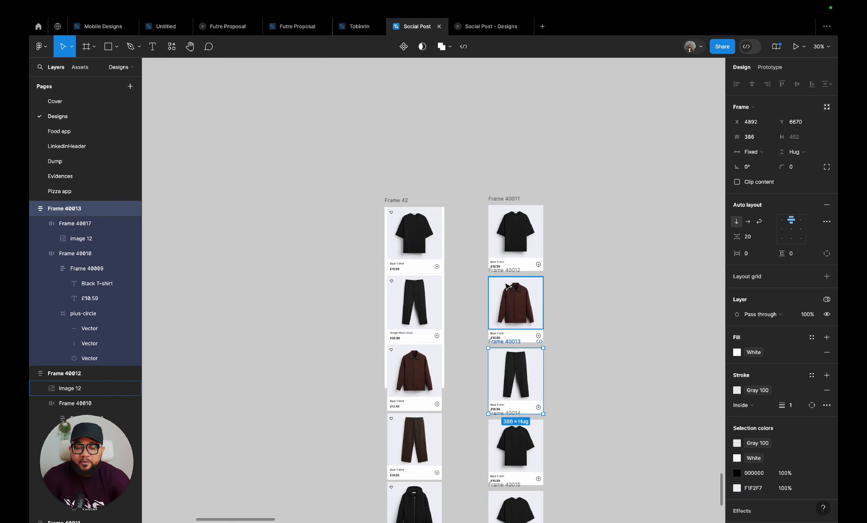
{"action": "scroll", "coordinate": [457, 427], "scroll_direction": "down", "scroll_amount": 10}
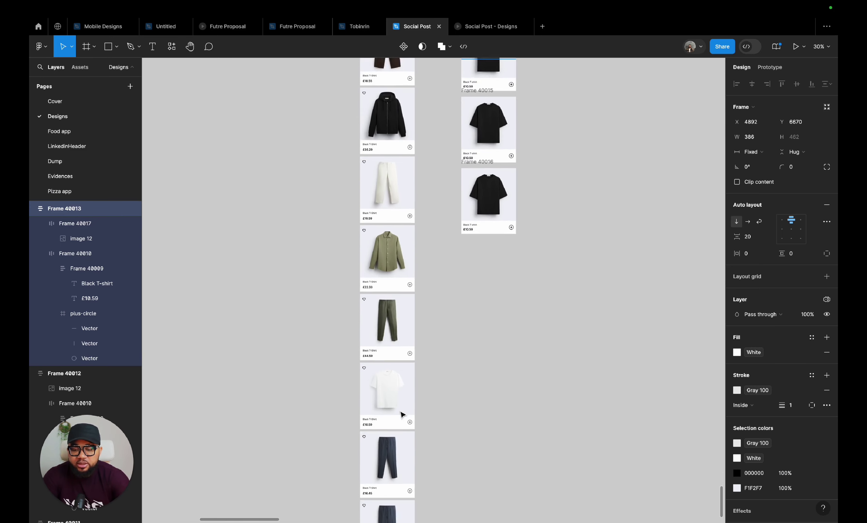
{"action": "scroll", "coordinate": [377, 409], "scroll_direction": "up", "scroll_amount": 5}
{"action": "scroll", "coordinate": [385, 400], "scroll_direction": "up", "scroll_amount": 5}
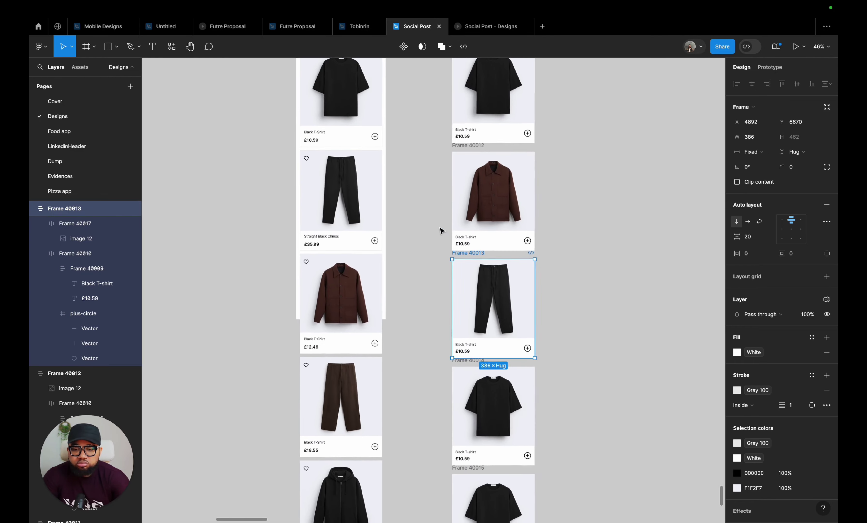
- Compare the six recreated cards with the 2024 Spring Collection page and with the order of the reference product cards
{"action": "left_click_drag", "start_coordinate": [405, 124], "coordinate": [586, 409]}
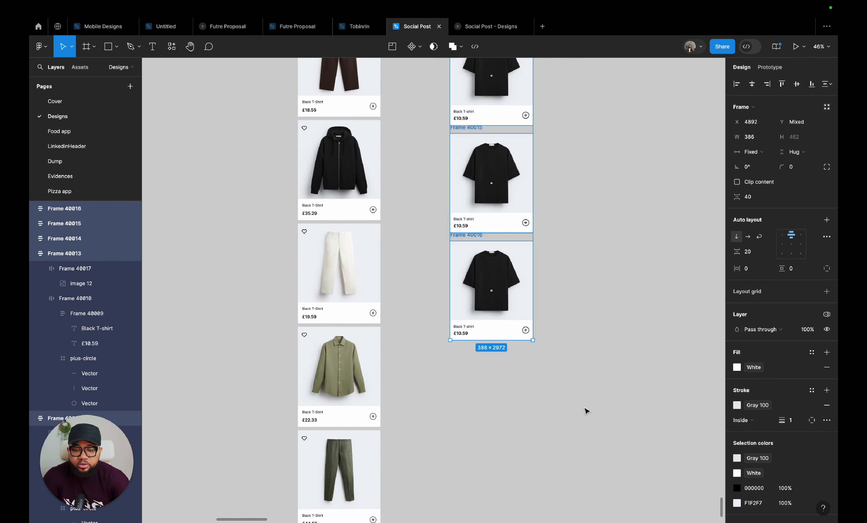
{"action": "key", "text": "minus"}
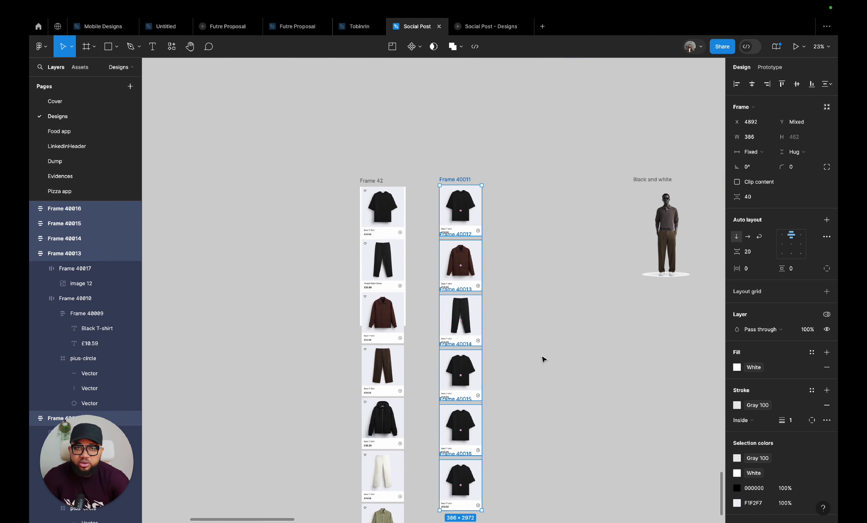
{"action": "scroll", "coordinate": [479, 266], "scroll_direction": "up", "scroll_amount": 10}
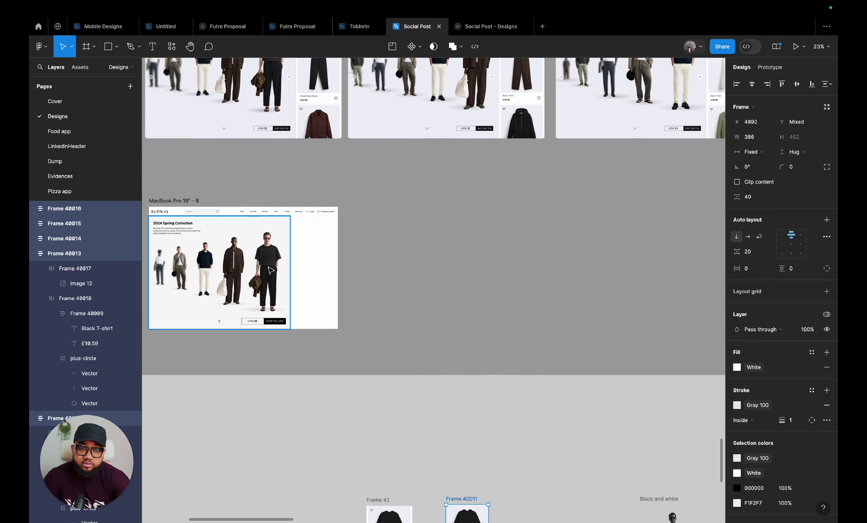
{"action": "scroll", "coordinate": [365, 307], "scroll_direction": "down", "scroll_amount": 10}
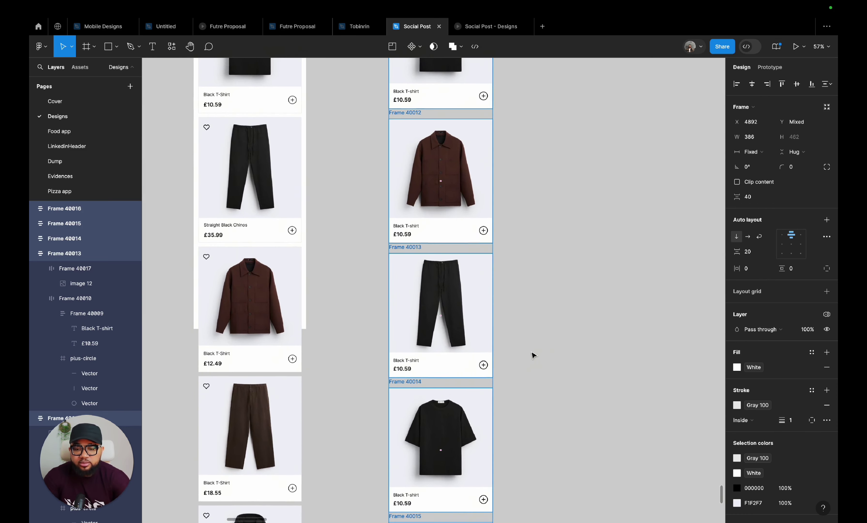
{"action": "left_click", "coordinate": [534, 355]}
{"action": "scroll", "coordinate": [533, 355], "scroll_direction": "up", "scroll_amount": 5}
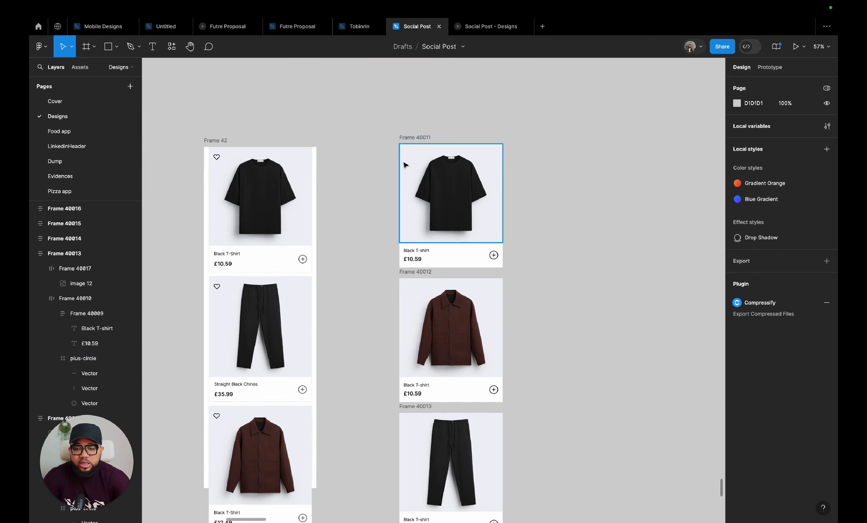
{"action": "scroll", "coordinate": [405, 164], "scroll_direction": "down", "scroll_amount": 6}
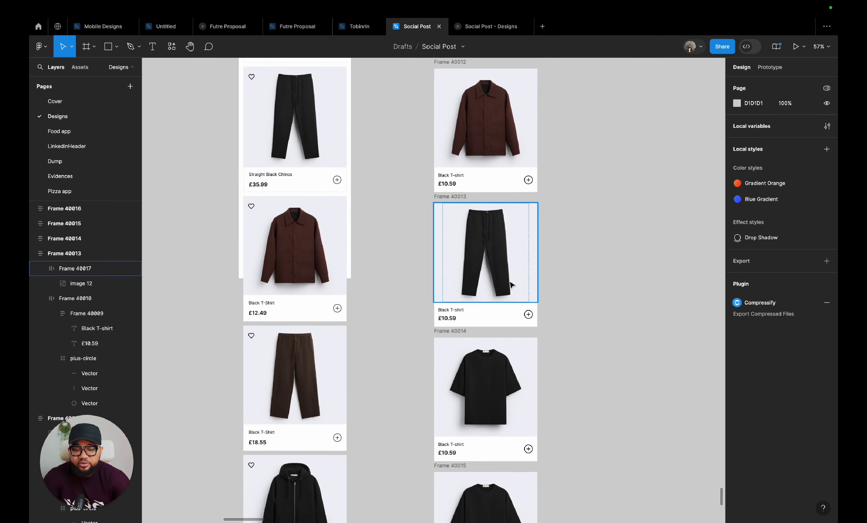
{"action": "scroll", "coordinate": [511, 284], "scroll_direction": "up", "scroll_amount": 3}
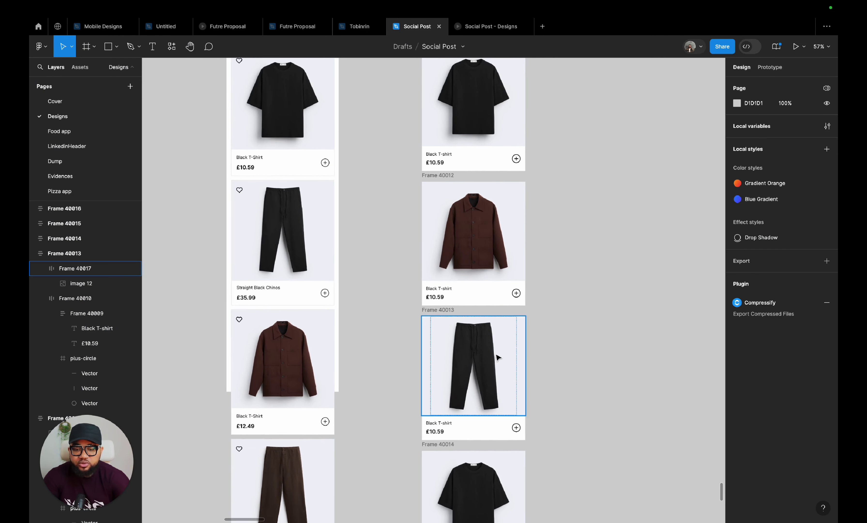
- Swap the brown jacket and black chinos cards so the chinos card sits directly under the first T-shirt card
{"action": "left_click_drag", "start_coordinate": [449, 179], "coordinate": [619, 280]}
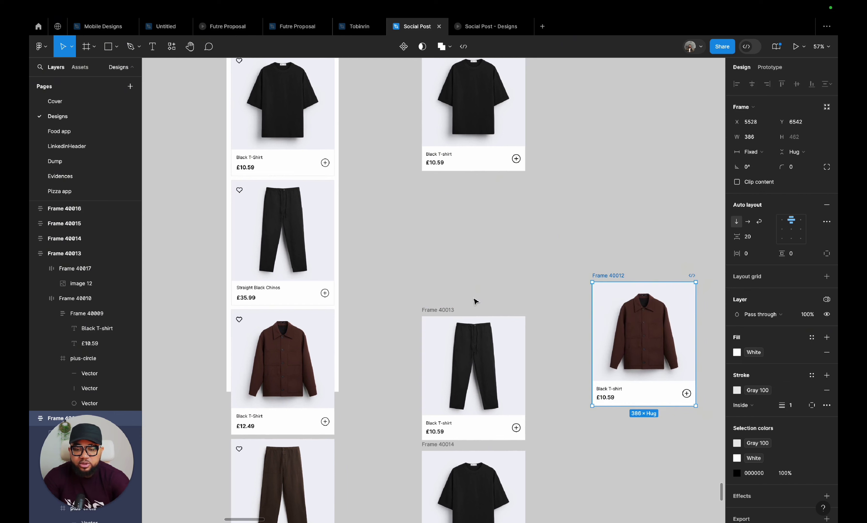
{"action": "left_click_drag", "start_coordinate": [443, 314], "coordinate": [442, 181]}
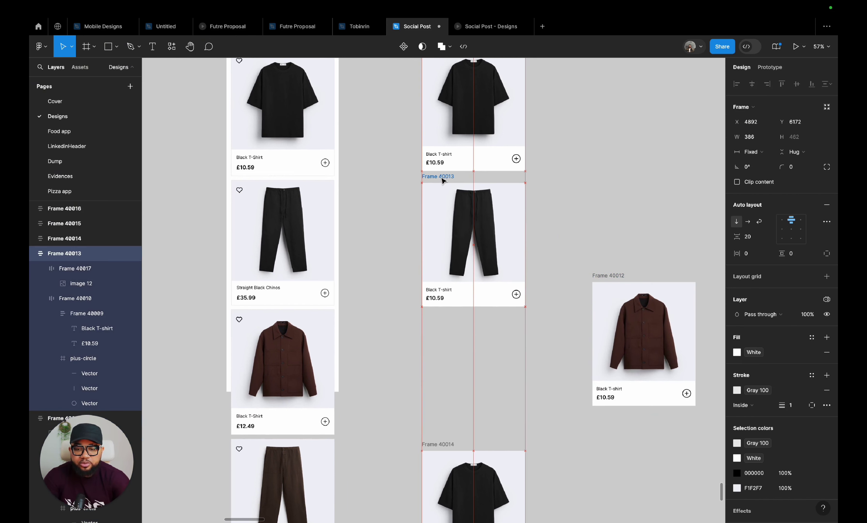
{"action": "left_click_drag", "start_coordinate": [599, 276], "coordinate": [432, 344]}
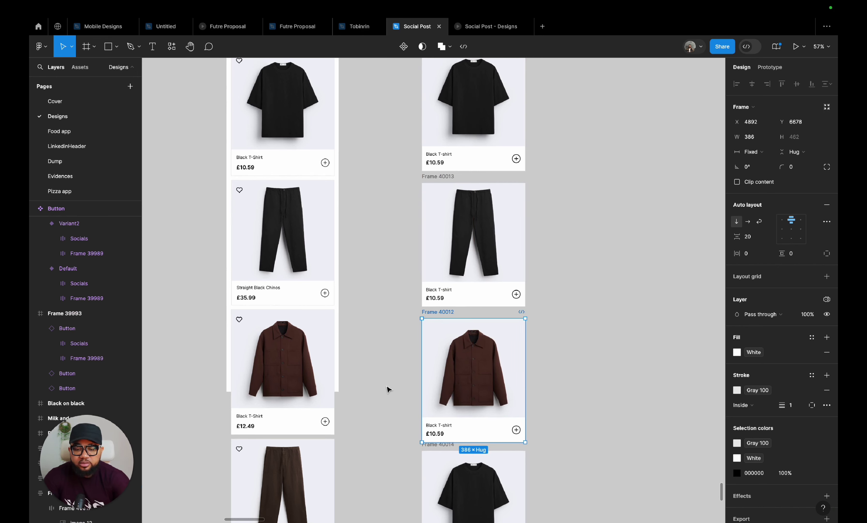
- Delete the T-shirt duplicate beneath the jacket card and put a copy of the black chinos card in its place
{"action": "scroll", "coordinate": [387, 389], "scroll_direction": "down", "scroll_amount": 3}
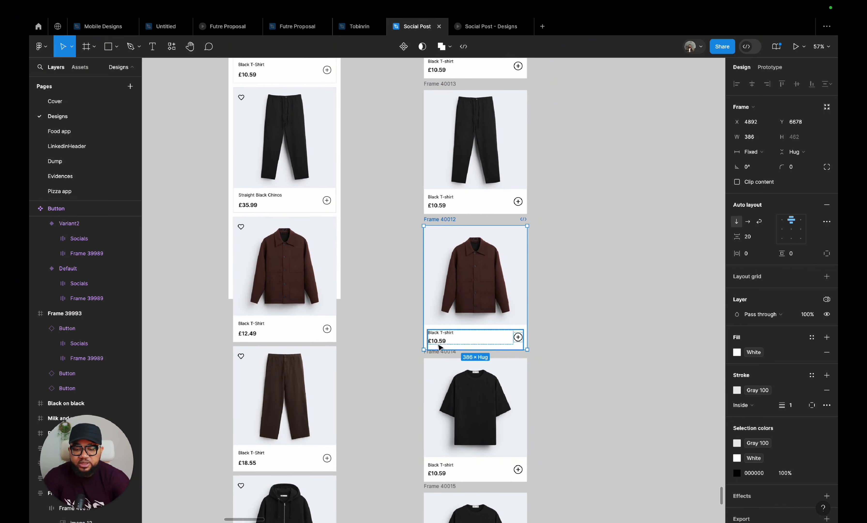
{"action": "left_click", "coordinate": [443, 356]}
{"action": "key", "text": "Delete"}
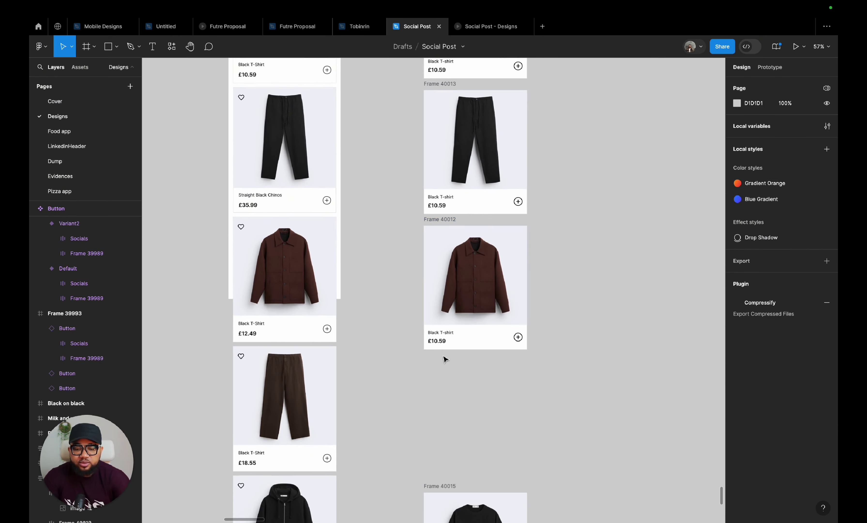
{"action": "left_click", "coordinate": [455, 87]}
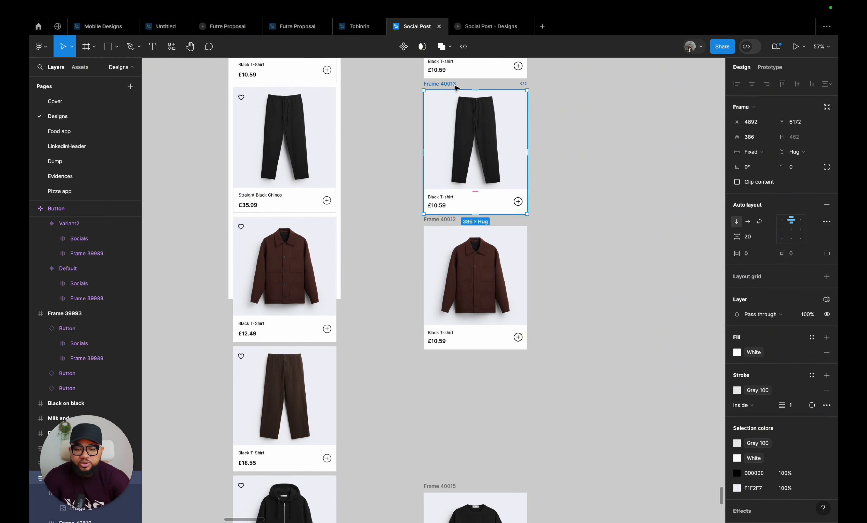
{"action": "key", "text": "ctrl+d"}
{"action": "left_click_drag", "start_coordinate": [567, 88], "coordinate": [452, 354]}
- Place a copy of the reference brown trousers image inside the duplicated chinos card
{"action": "left_click", "coordinate": [281, 380]}
{"action": "left_click", "coordinate": [282, 379]}
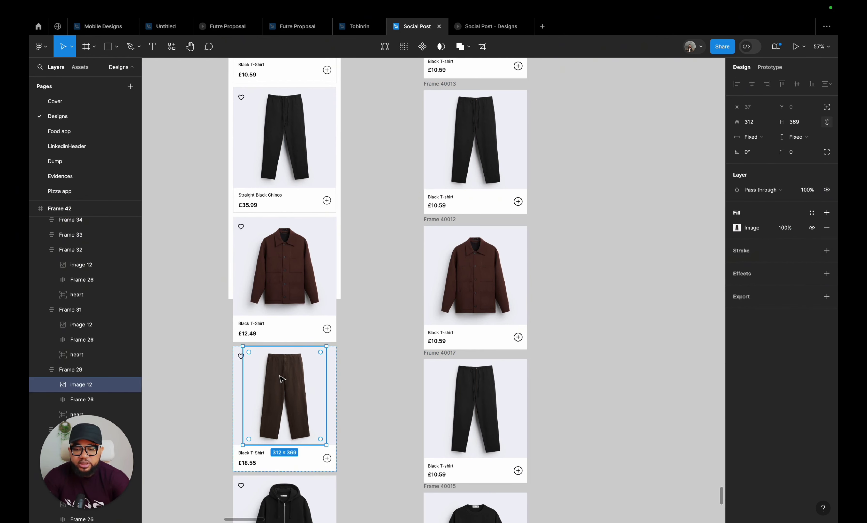
{"action": "left_click_drag", "start_coordinate": [284, 384], "coordinate": [476, 434]}
{"action": "left_click", "coordinate": [474, 412]}
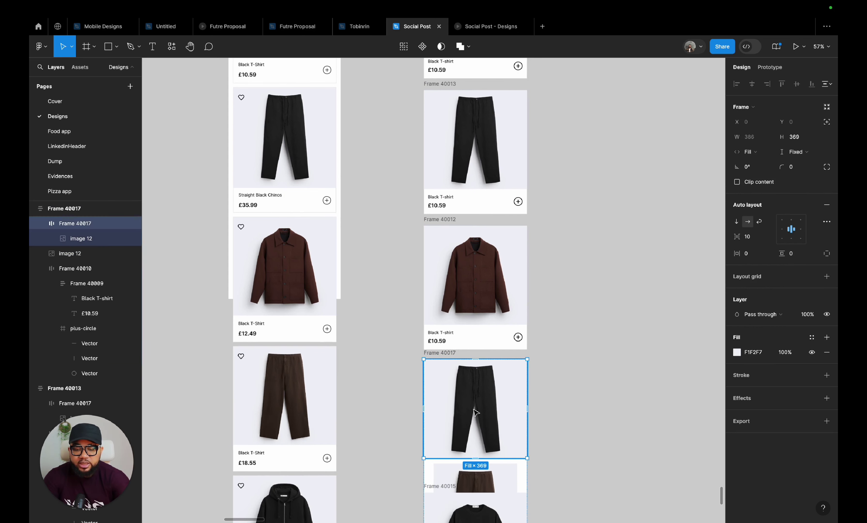
{"action": "left_click", "coordinate": [475, 413]}
{"action": "key", "text": "Delete"}
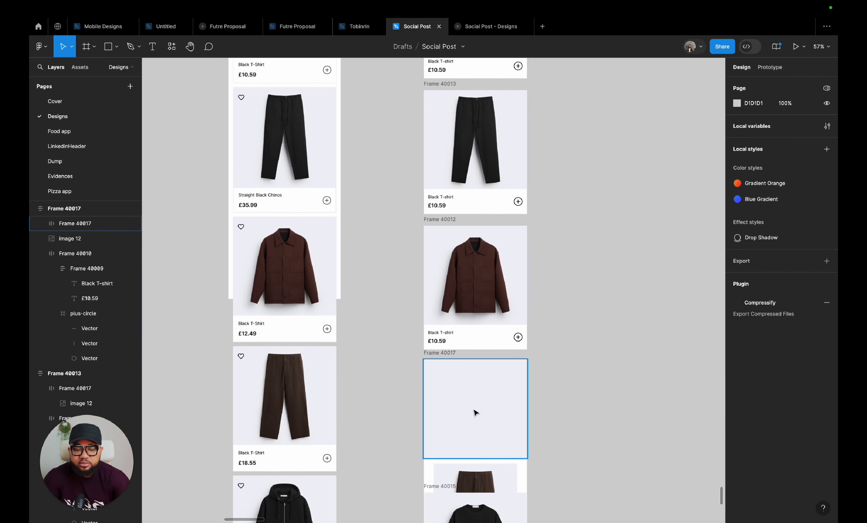
{"action": "key", "text": "ctrl+z"}
{"action": "key", "text": "ctrl+z"}
{"action": "key", "text": "ctrl+z"}
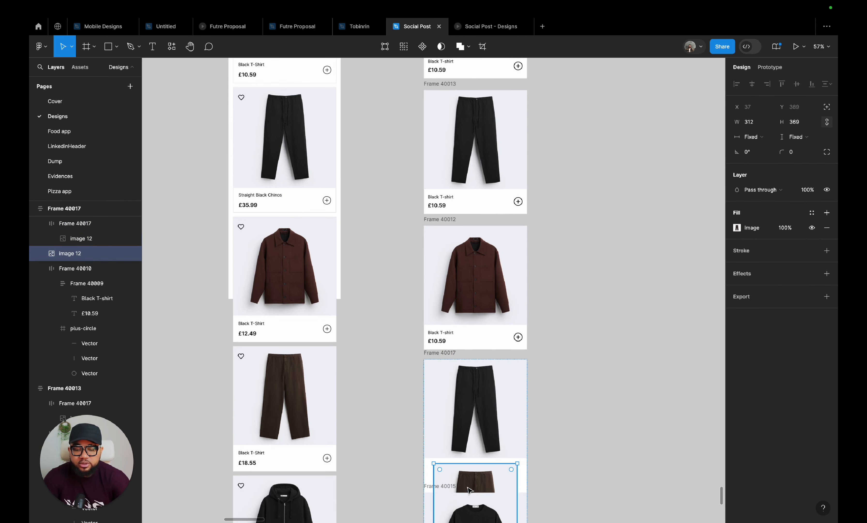
- Move the brown trousers image into the duplicated card's inner image frame and delete the black chinos image from it
{"action": "left_click_drag", "start_coordinate": [469, 490], "coordinate": [436, 405]}
{"action": "left_click", "coordinate": [436, 405]}
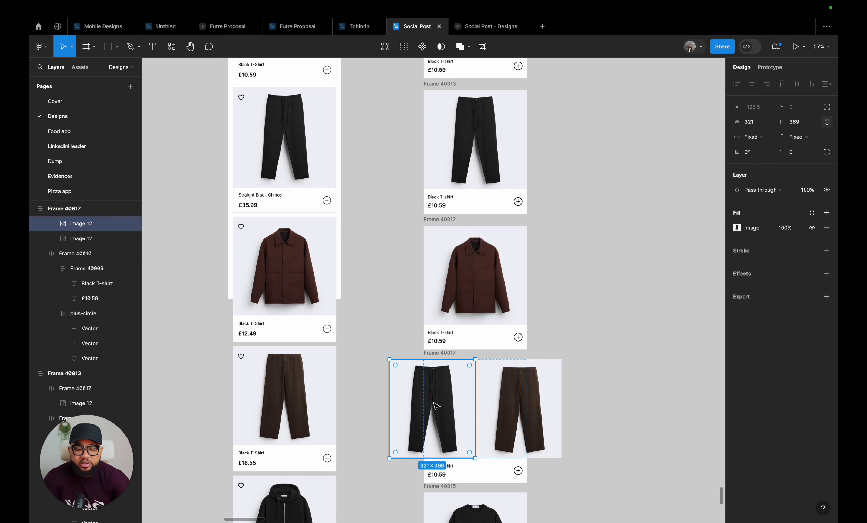
{"action": "key", "text": "Delete"}
- Replace the T-shirt image in the card below the brown trousers with a copy of the reference black hoodie image
{"action": "scroll", "coordinate": [576, 404], "scroll_direction": "down", "scroll_amount": 3, "text": "ctrl"}
{"action": "scroll", "coordinate": [567, 406], "scroll_direction": "down", "scroll_amount": 5}
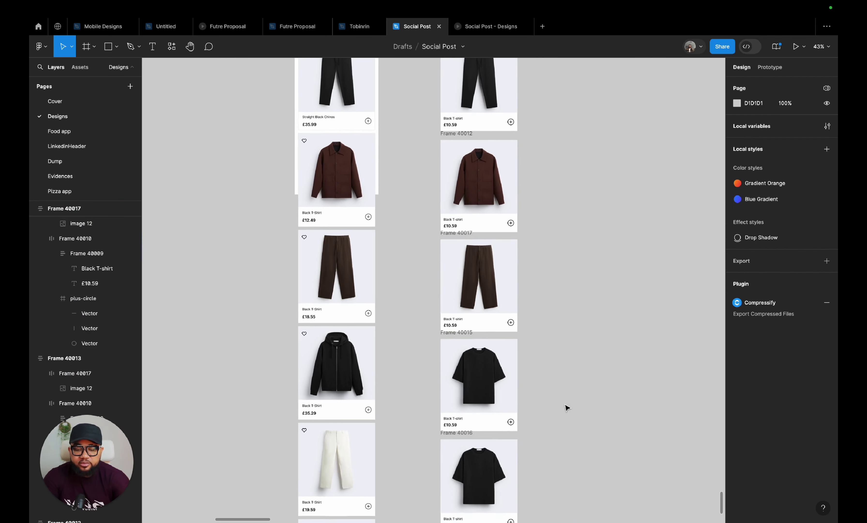
{"action": "left_click", "coordinate": [466, 334]}
{"action": "scroll", "coordinate": [466, 334], "scroll_direction": "up", "scroll_amount": 3, "text": "ctrl"}
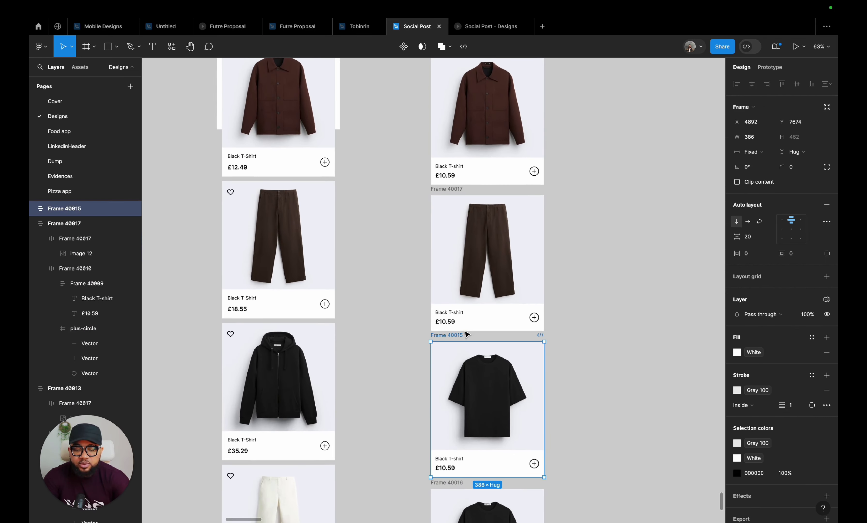
{"action": "scroll", "coordinate": [468, 342], "scroll_direction": "down", "scroll_amount": 2}
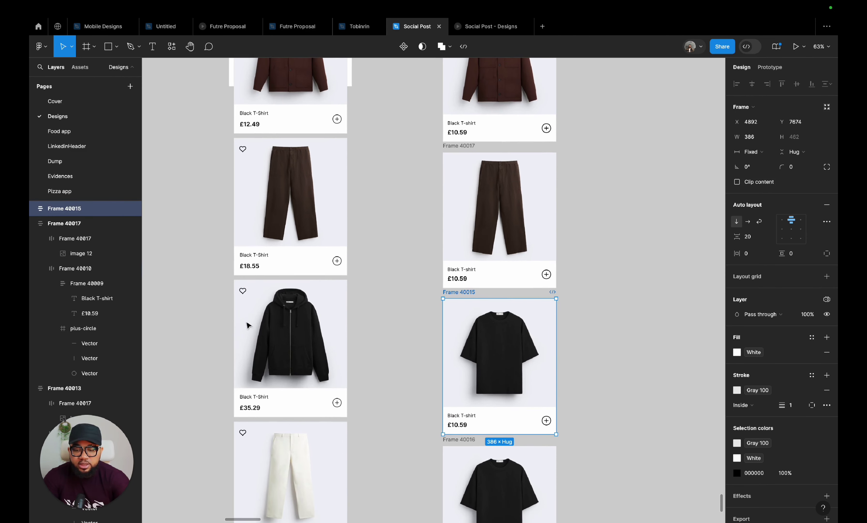
{"action": "double_click", "coordinate": [294, 332]}
{"action": "left_click_drag", "start_coordinate": [295, 332], "coordinate": [512, 363]}
{"action": "key", "text": "Delete"}
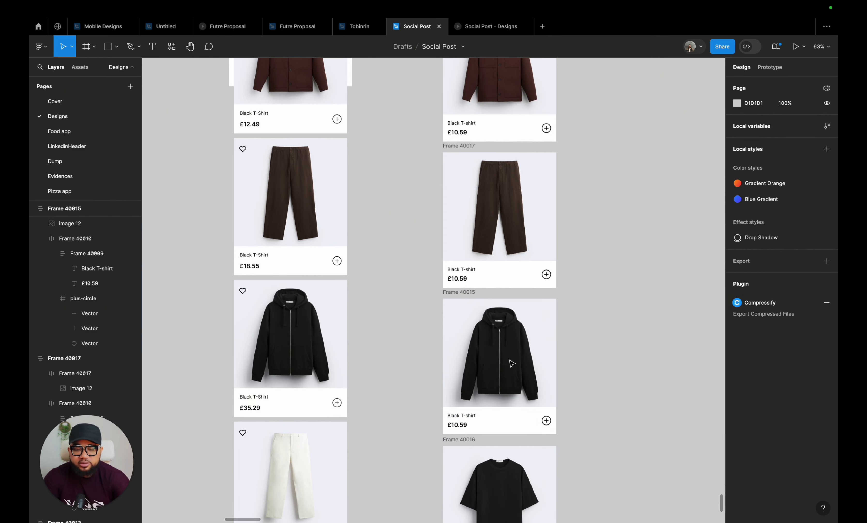
- Delete the last T-shirt duplicate and place a copy of the brown trousers card below the hoodie card
{"action": "scroll", "coordinate": [512, 363], "scroll_direction": "down", "scroll_amount": 5}
{"action": "double_click", "coordinate": [282, 317]}
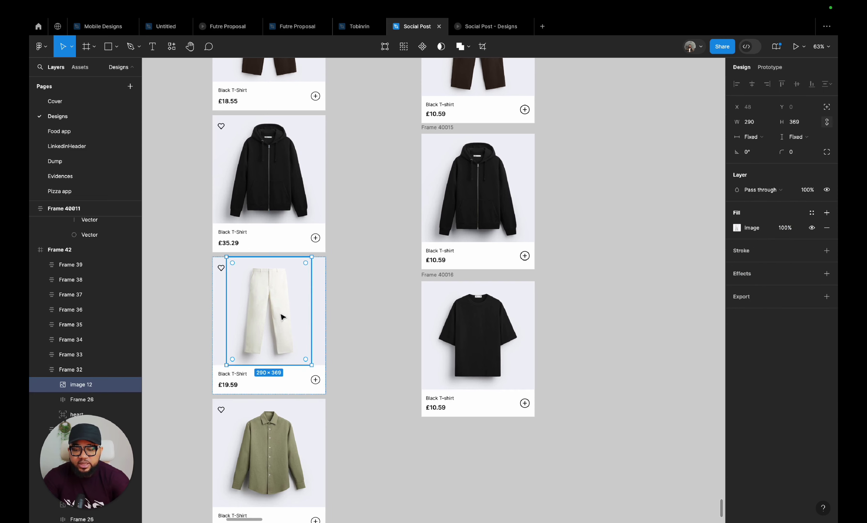
{"action": "left_click", "coordinate": [448, 280]}
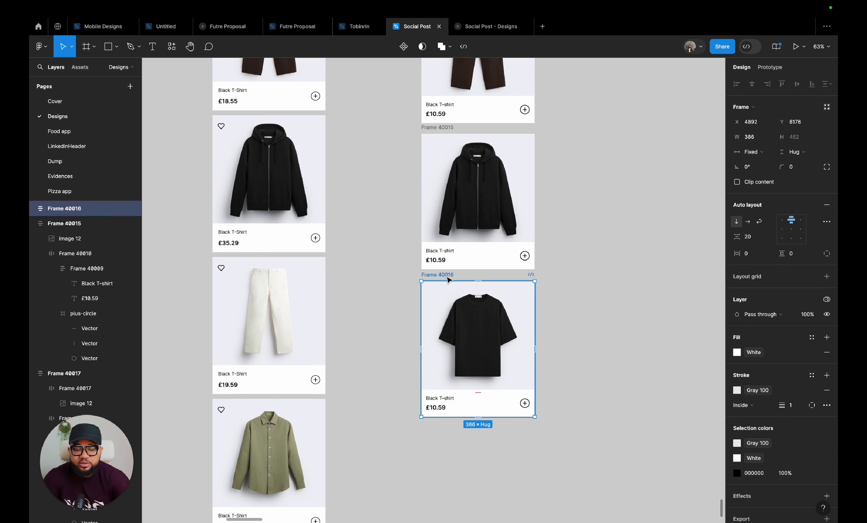
{"action": "key", "text": "Delete"}
{"action": "scroll", "coordinate": [437, 155], "scroll_direction": "up", "scroll_amount": 5}
{"action": "left_click", "coordinate": [436, 154]}
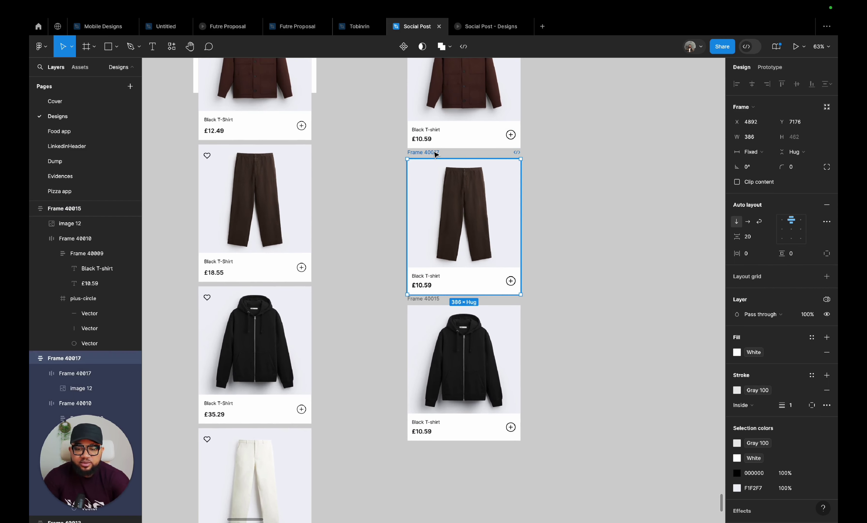
{"action": "key", "text": "super+d"}
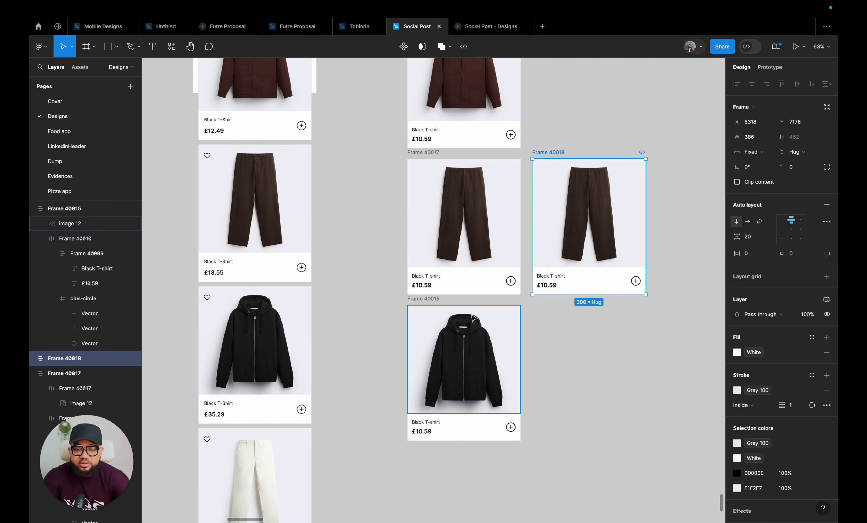
{"action": "left_click_drag", "start_coordinate": [547, 154], "coordinate": [469, 310]}
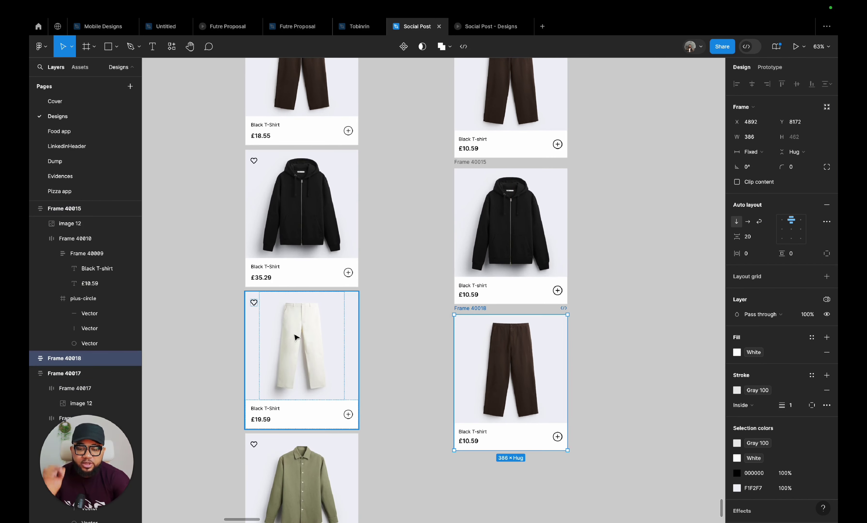
- Replace the brown trousers image in the new bottom card with a copy of the reference cream trousers image
{"action": "double_click", "coordinate": [304, 338]}
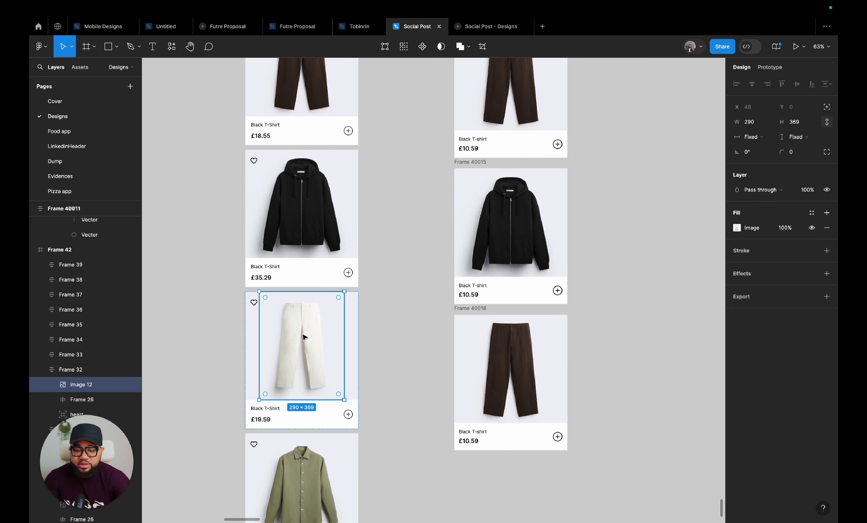
{"action": "key", "text": "super+d"}
{"action": "left_click_drag", "start_coordinate": [310, 349], "coordinate": [515, 380]}
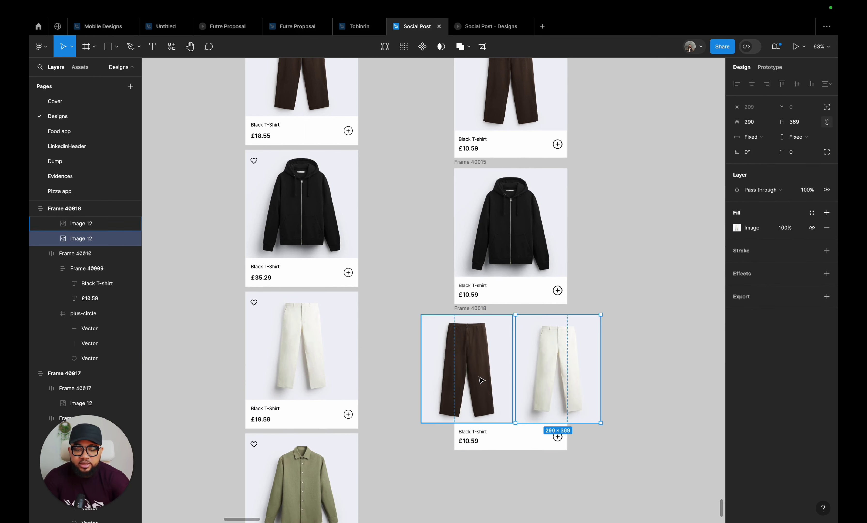
{"action": "key", "text": "Delete"}
- Place a copy of the black hoodie card below the cream trousers card
{"action": "scroll", "coordinate": [481, 379], "scroll_direction": "down", "scroll_amount": 5}
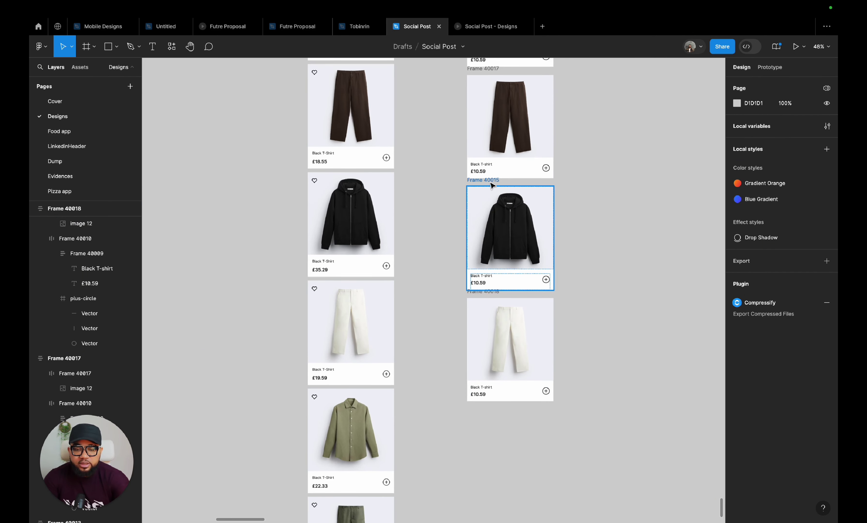
{"action": "left_click", "coordinate": [492, 185]}
{"action": "left_click_drag", "start_coordinate": [492, 185], "coordinate": [492, 406]}
- Replace the hoodie image in the copied bottom card with a duplicate of the reference green shirt image
{"action": "scroll", "coordinate": [446, 411], "scroll_direction": "down", "scroll_amount": 3}
{"action": "double_click", "coordinate": [352, 339]}
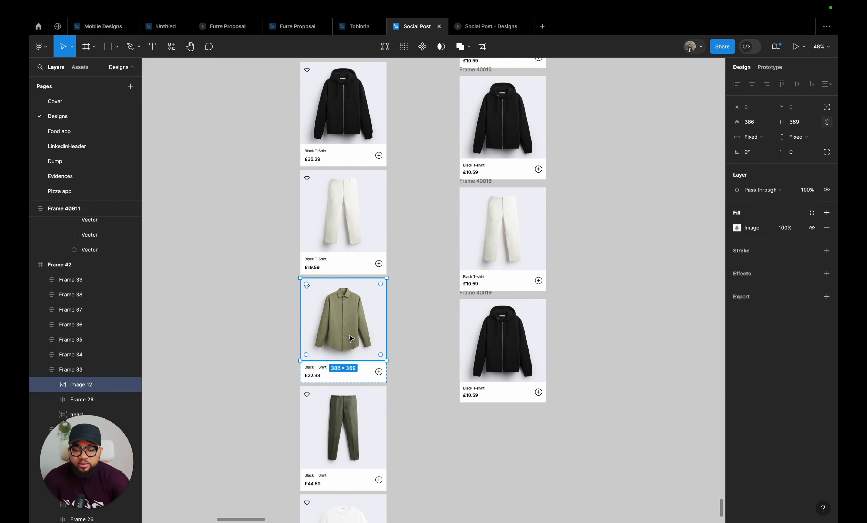
{"action": "key", "text": "super+d"}
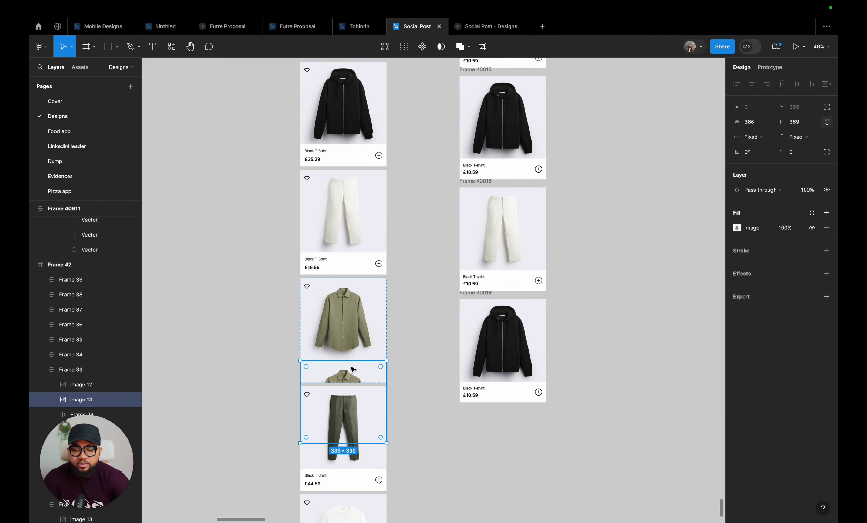
{"action": "left_click_drag", "start_coordinate": [351, 370], "coordinate": [504, 356]}
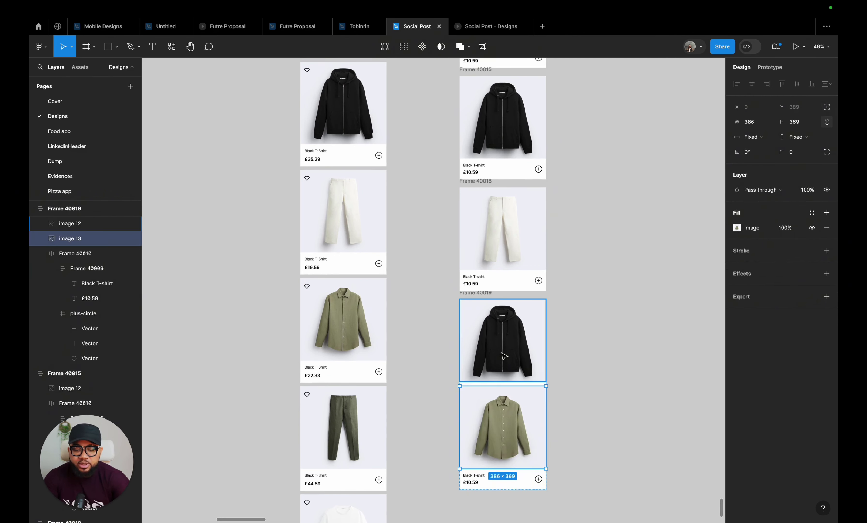
{"action": "left_click", "coordinate": [504, 349]}
{"action": "key", "text": "Delete"}
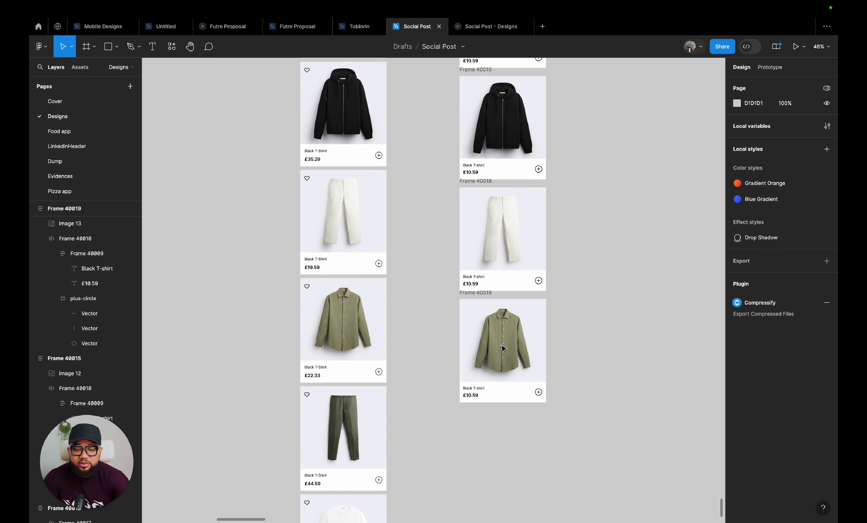
{"action": "scroll", "coordinate": [503, 349], "scroll_direction": "down", "scroll_amount": 4}
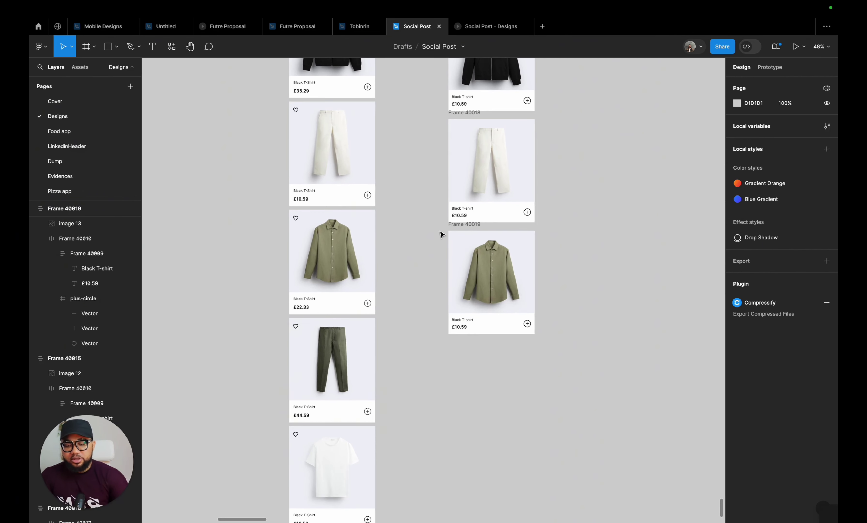
{"action": "left_click", "coordinate": [453, 226]}
{"action": "key", "text": "ctrl+d"}
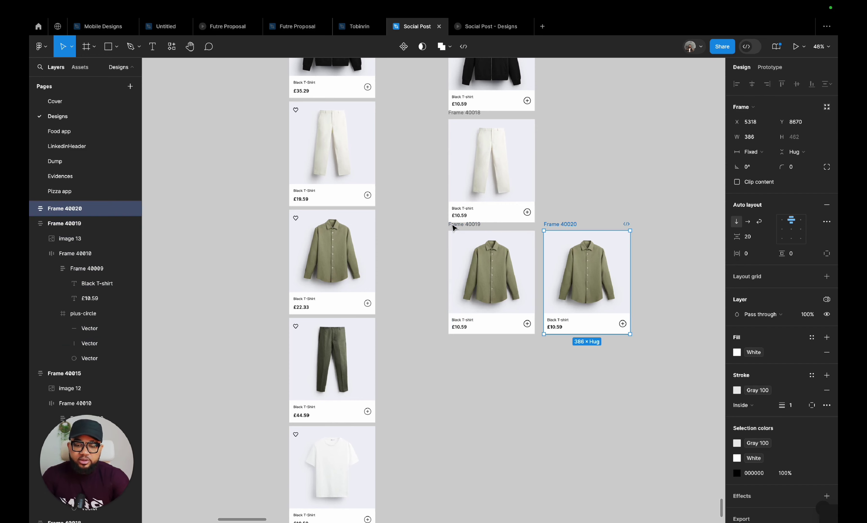
{"action": "key", "text": "Delete"}
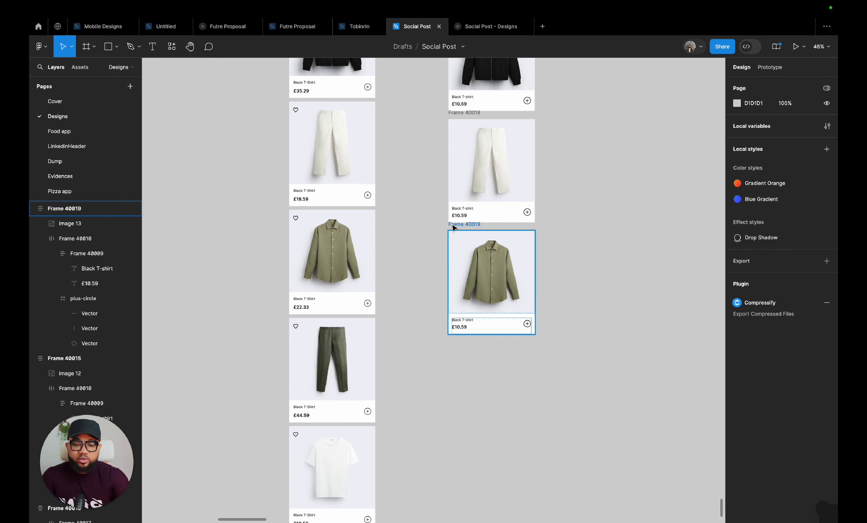
- Place a copy of the cream trousers card directly below the green shirt card
{"action": "double_click", "coordinate": [467, 111]}
{"action": "scroll", "coordinate": [451, 115], "scroll_direction": "up", "scroll_amount": 3}
{"action": "left_click", "coordinate": [458, 116]}
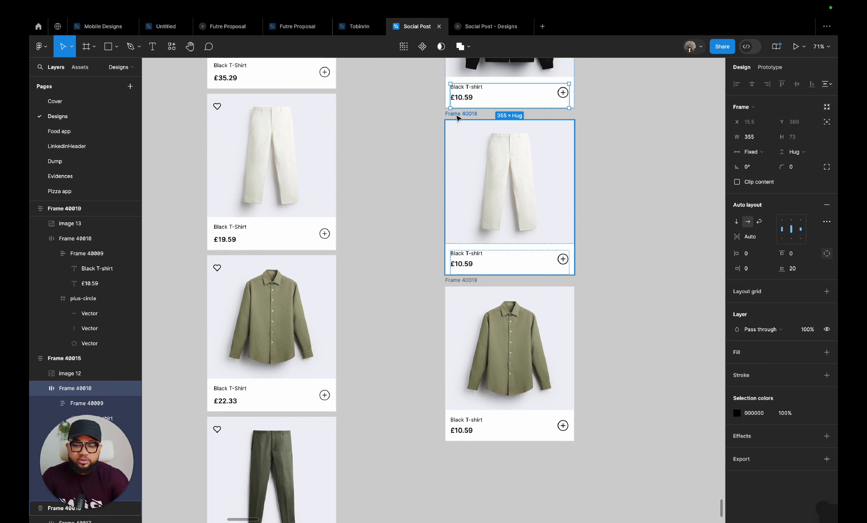
{"action": "left_click_drag", "start_coordinate": [457, 117], "coordinate": [420, 250]}
- Replace the cream trousers image in the copied bottom card with a duplicate of the reference dark green trousers image
{"action": "scroll", "coordinate": [604, 197], "scroll_direction": "down", "scroll_amount": 5}
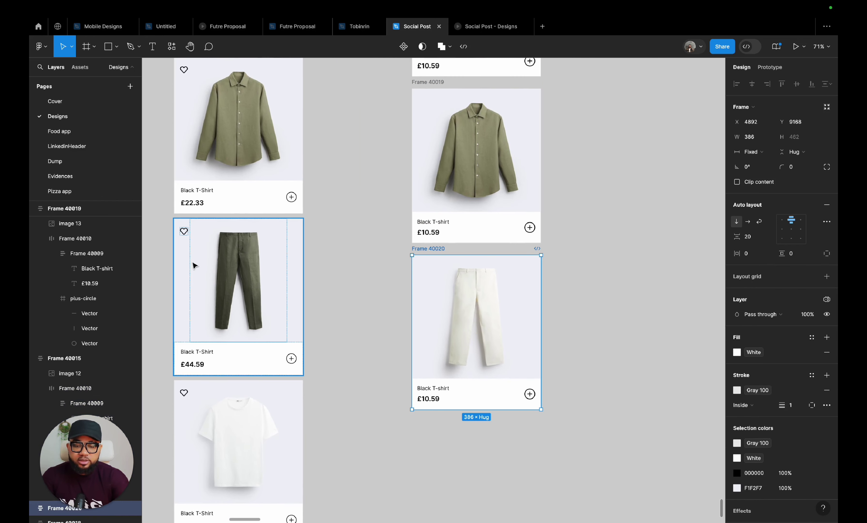
{"action": "double_click", "coordinate": [238, 266]}
{"action": "key", "text": "ctrl+d"}
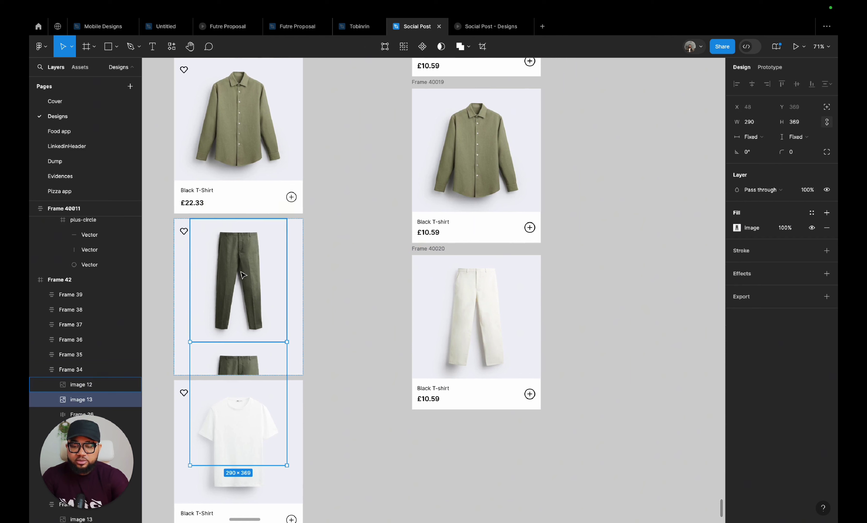
{"action": "left_click_drag", "start_coordinate": [284, 382], "coordinate": [446, 310]}
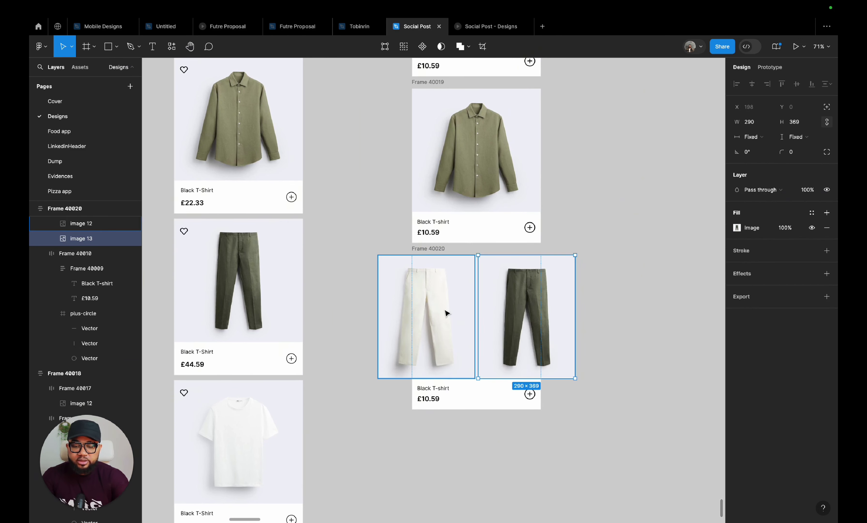
{"action": "left_click", "coordinate": [446, 313]}
{"action": "key", "text": "Delete"}
- Duplicate the dark green trousers card and place the copy farther down the same column, leaving a gap of about one card
{"action": "scroll", "coordinate": [389, 312], "scroll_direction": "down", "scroll_amount": 5}
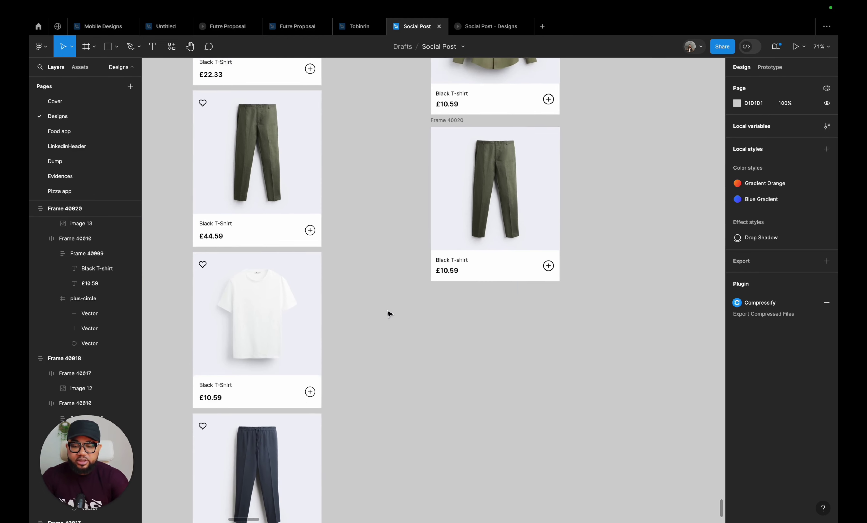
{"action": "left_click", "coordinate": [450, 112]}
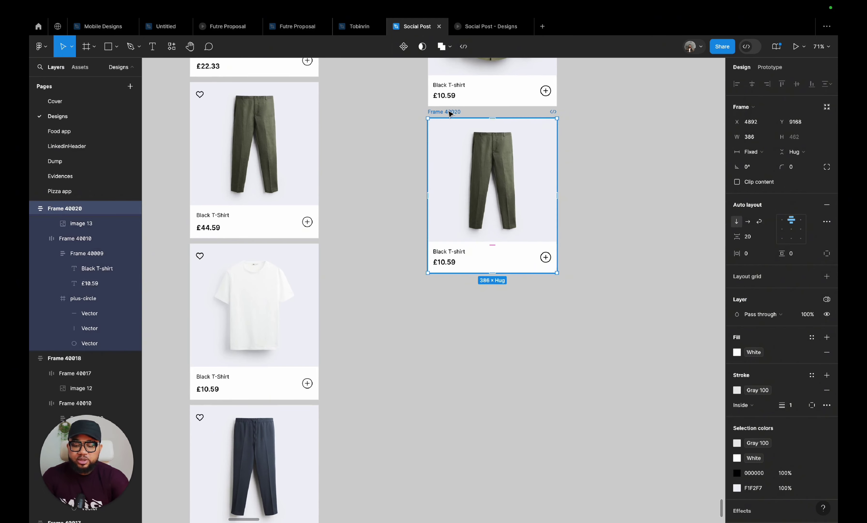
{"action": "key", "text": "ctrl+d"}
{"action": "left_click_drag", "start_coordinate": [575, 116], "coordinate": [437, 424]}
{"action": "scroll", "coordinate": [472, 101], "scroll_direction": "up", "scroll_amount": 5}
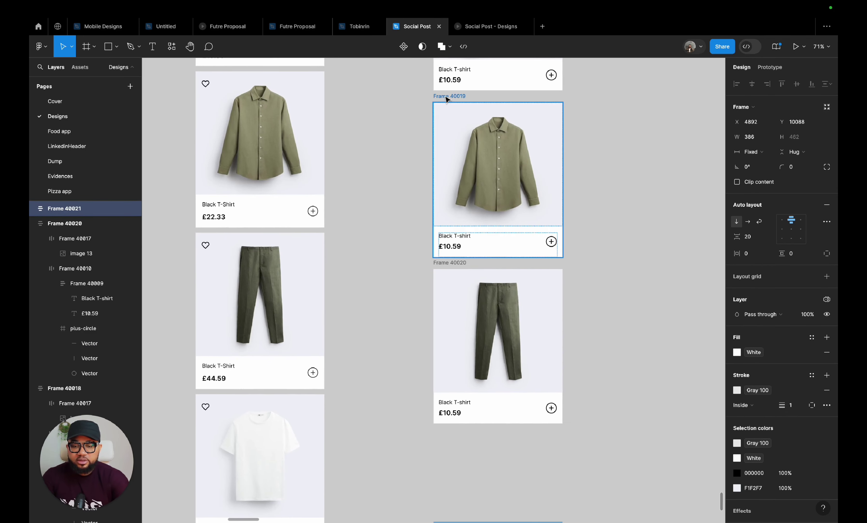
- Duplicate the olive shirt card and place the copy below the Frame 40020 trousers card, shifting the Frame 40021 card down to make room
{"action": "left_click", "coordinate": [446, 99]}
{"action": "key", "text": "ctrl+d"}
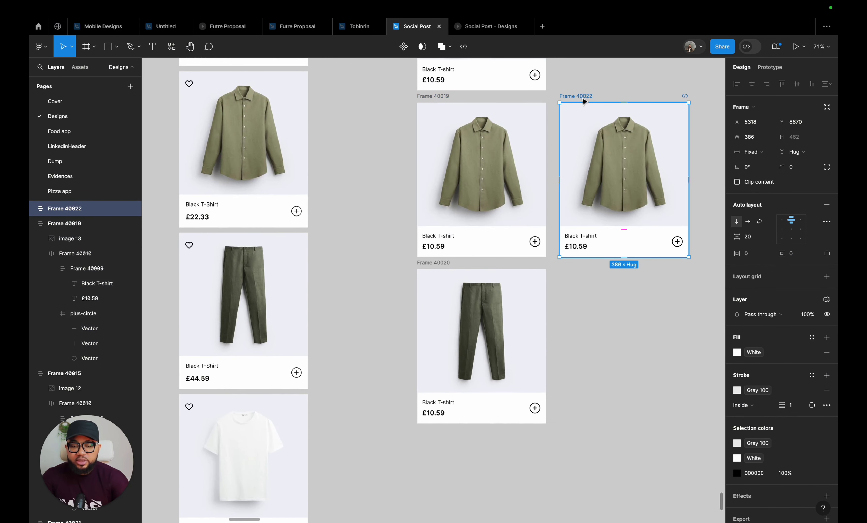
{"action": "scroll", "coordinate": [589, 286], "scroll_direction": "down", "scroll_amount": 10}
{"action": "left_click_drag", "start_coordinate": [583, 102], "coordinate": [475, 161]}
{"action": "scroll", "coordinate": [628, 116], "scroll_direction": "up", "scroll_amount": 5}
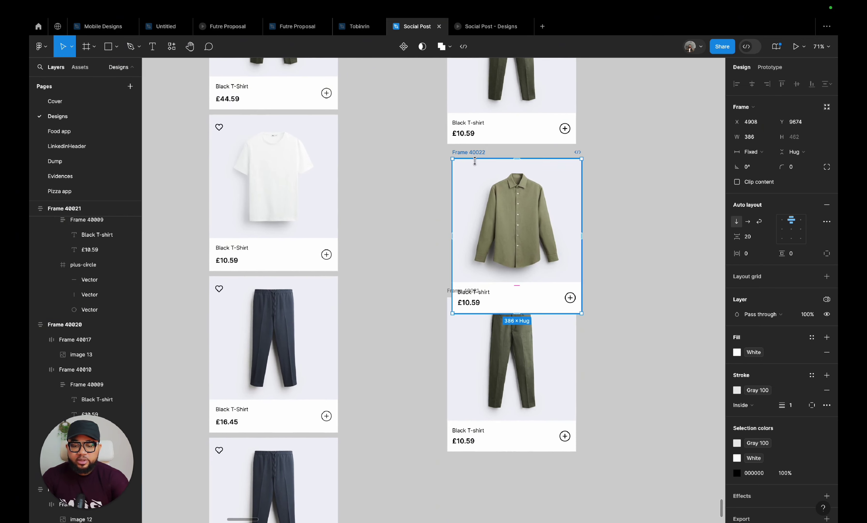
{"action": "left_click_drag", "start_coordinate": [449, 293], "coordinate": [449, 361]}
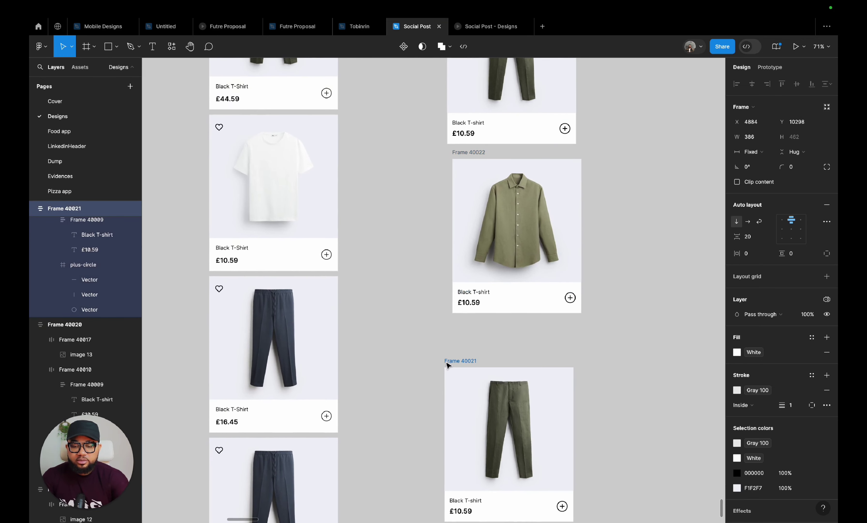
{"action": "mouse_move", "coordinate": [472, 155]}
{"action": "left_mouse_down"}
{"action": "mouse_move", "coordinate": [464, 167]}
{"action": "mouse_move", "coordinate": [467, 160]}
{"action": "left_mouse_up"}
{"action": "scroll", "coordinate": [373, 180], "scroll_direction": "up", "scroll_amount": 5}
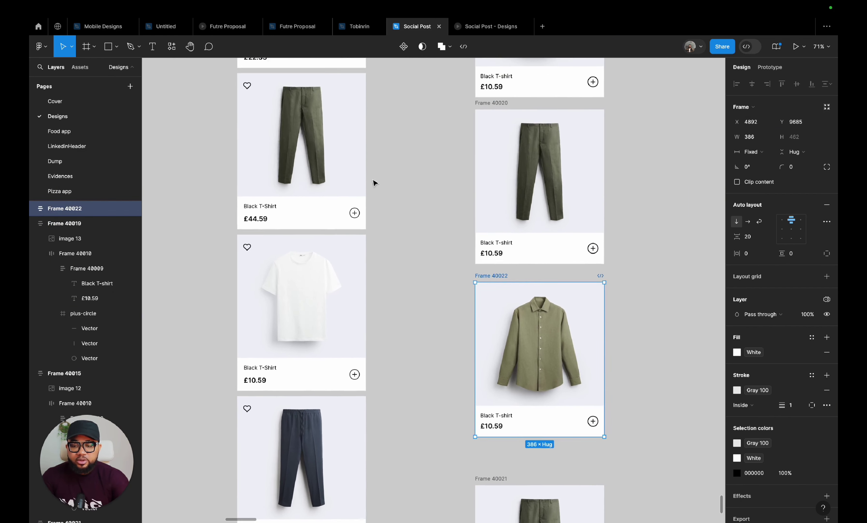
- Copy the white T-shirt image from the original product column into the duplicated card and delete that card's olive shirt image
{"action": "left_click", "coordinate": [310, 309]}
{"action": "double_click", "coordinate": [310, 309]}
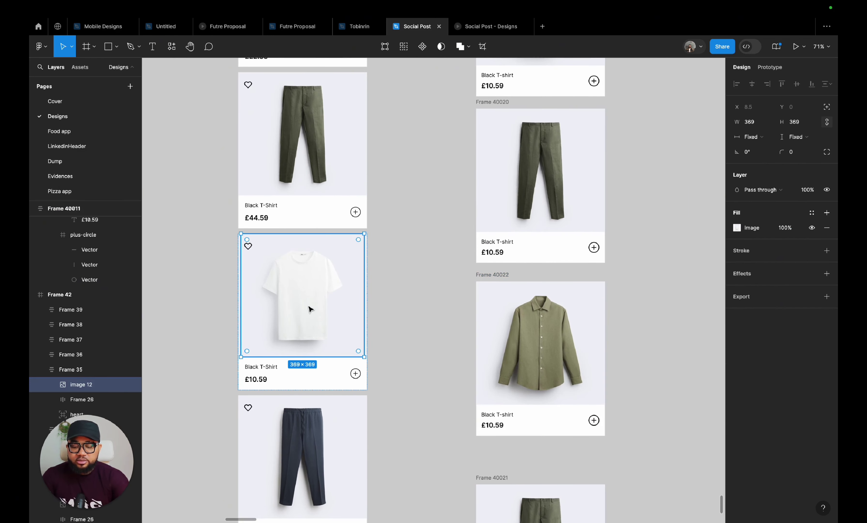
{"action": "key", "text": "ctrl+d"}
{"action": "left_click_drag", "start_coordinate": [314, 300], "coordinate": [538, 410]}
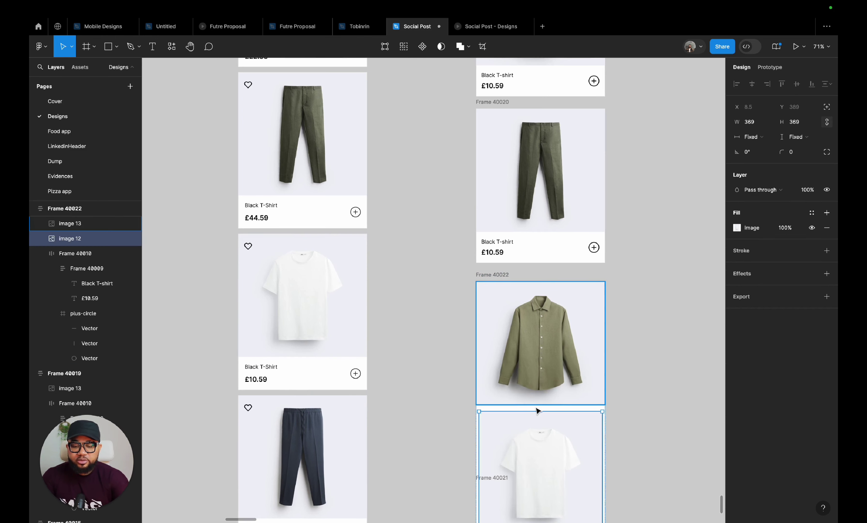
{"action": "left_click", "coordinate": [545, 369]}
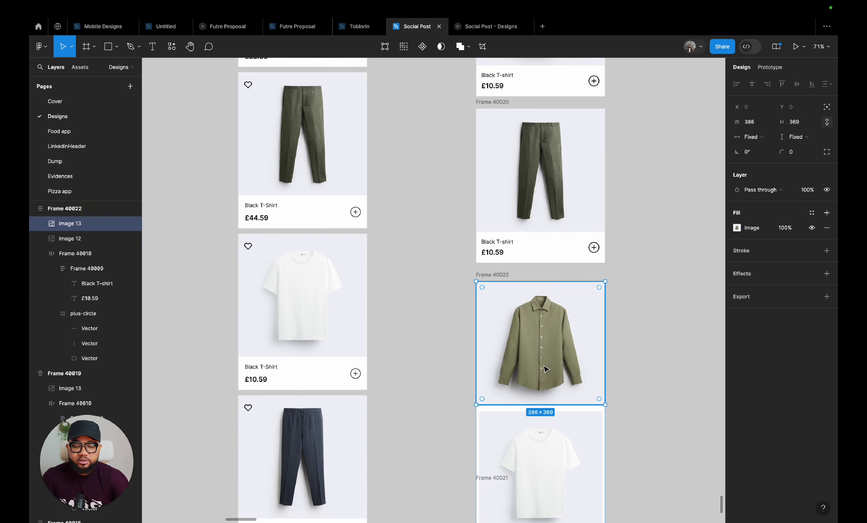
{"action": "key", "text": "Delete"}
- Make the white T-shirt image fill the full width of its new card
{"action": "left_click", "coordinate": [524, 349]}
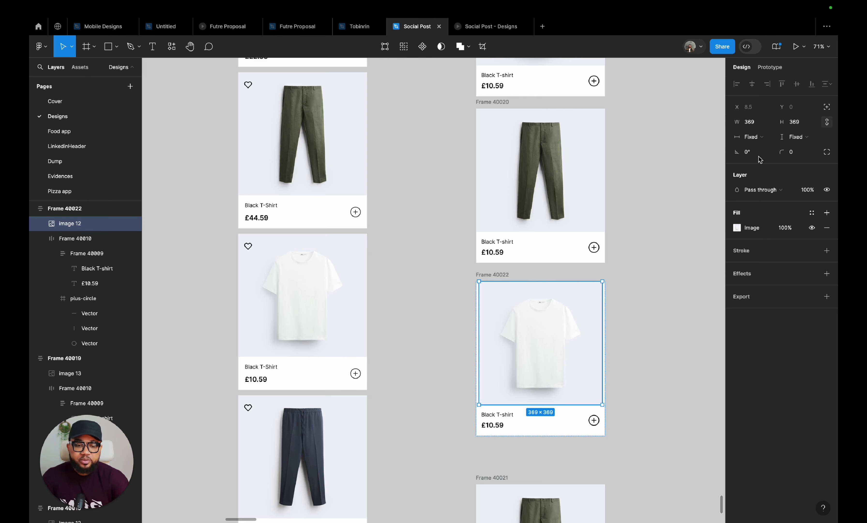
{"action": "left_click", "coordinate": [752, 137]}
{"action": "left_click", "coordinate": [673, 311]}
{"action": "left_click", "coordinate": [672, 311]}
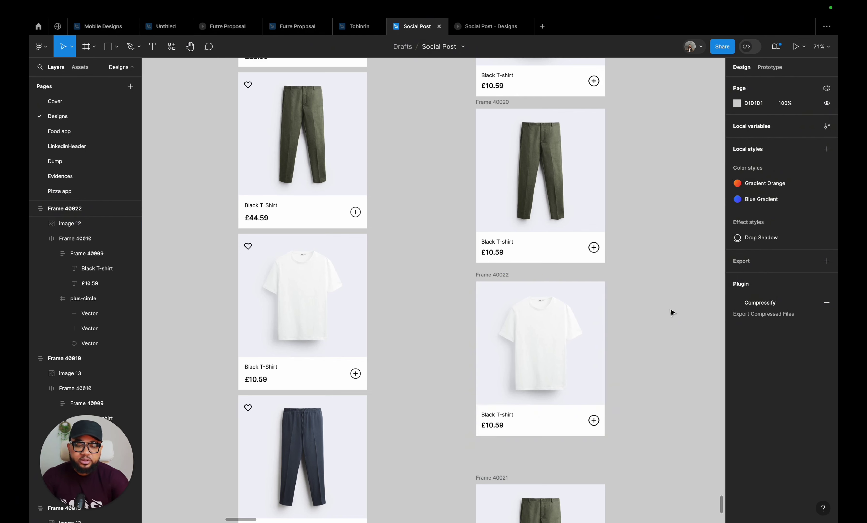
- Replace the olive trousers image in the Frame 40021 card with a copy of the navy trousers image from the £16.45 card
{"action": "scroll", "coordinate": [672, 312], "scroll_direction": "down", "scroll_amount": 4}
{"action": "left_click", "coordinate": [438, 349]}
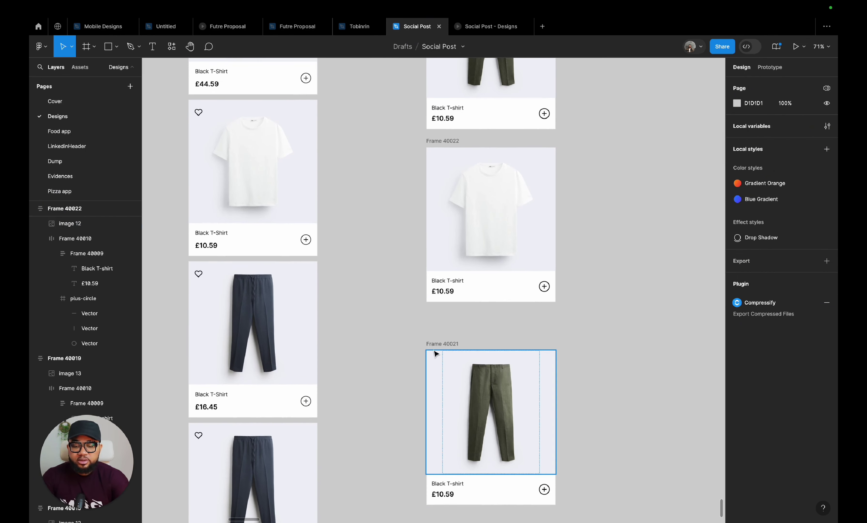
{"action": "left_click", "coordinate": [270, 328]}
{"action": "key", "text": "ctrl+d"}
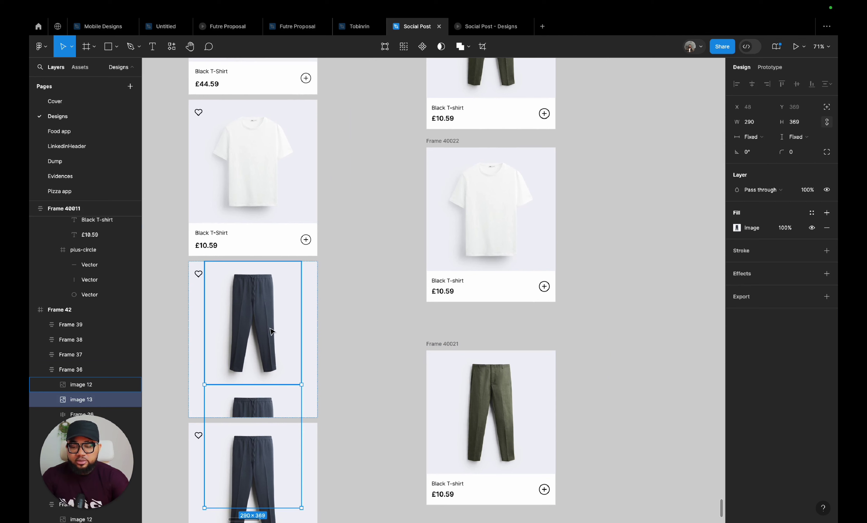
{"action": "left_click_drag", "start_coordinate": [271, 331], "coordinate": [447, 411]}
{"action": "key", "text": "Delete"}
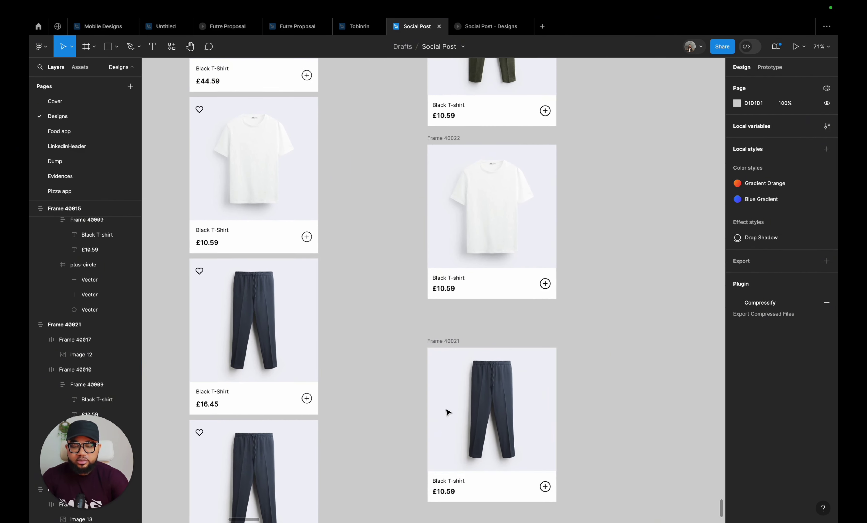
- Move the navy trousers card closer to the T-shirt card above and place a duplicate of it directly below
{"action": "scroll", "coordinate": [445, 411], "scroll_direction": "down", "scroll_amount": 2}
{"action": "scroll", "coordinate": [443, 270], "scroll_direction": "down", "scroll_amount": 5}
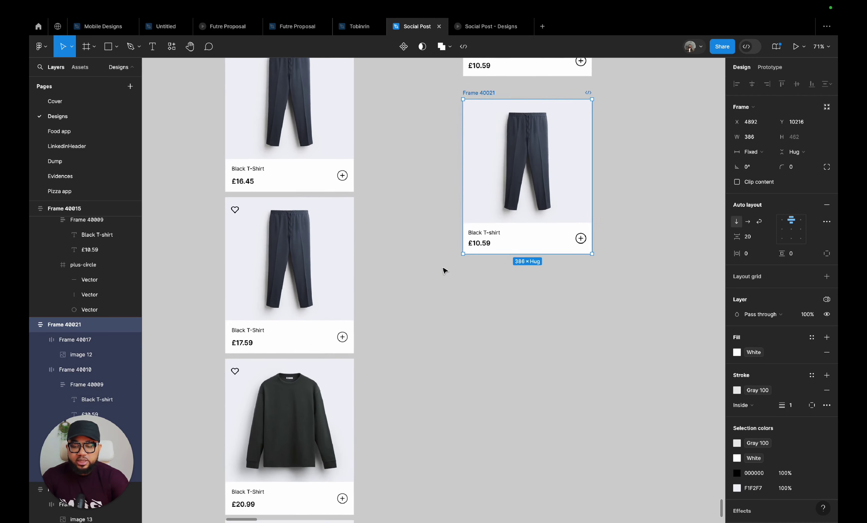
{"action": "scroll", "coordinate": [458, 233], "scroll_direction": "up", "scroll_amount": 3}
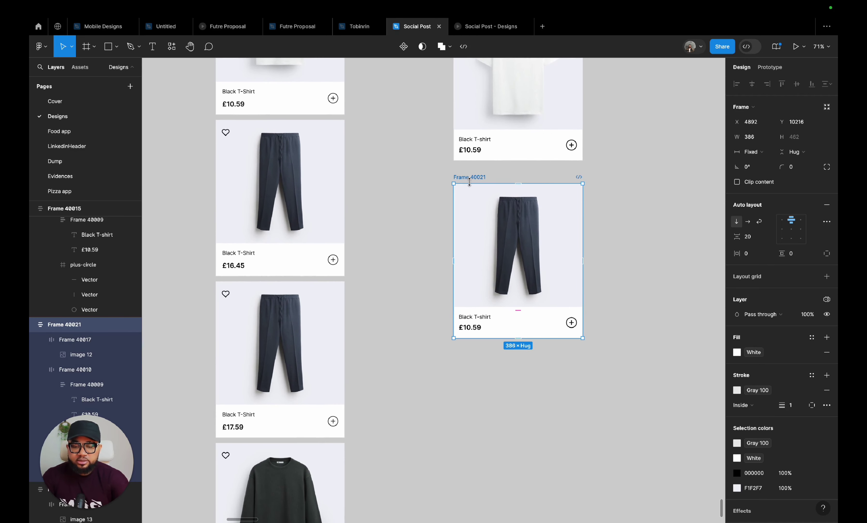
{"action": "key", "text": "ctrl+d"}
{"action": "scroll", "coordinate": [492, 357], "scroll_direction": "down", "scroll_amount": 2}
{"action": "left_click_drag", "start_coordinate": [591, 195], "coordinate": [479, 278]}
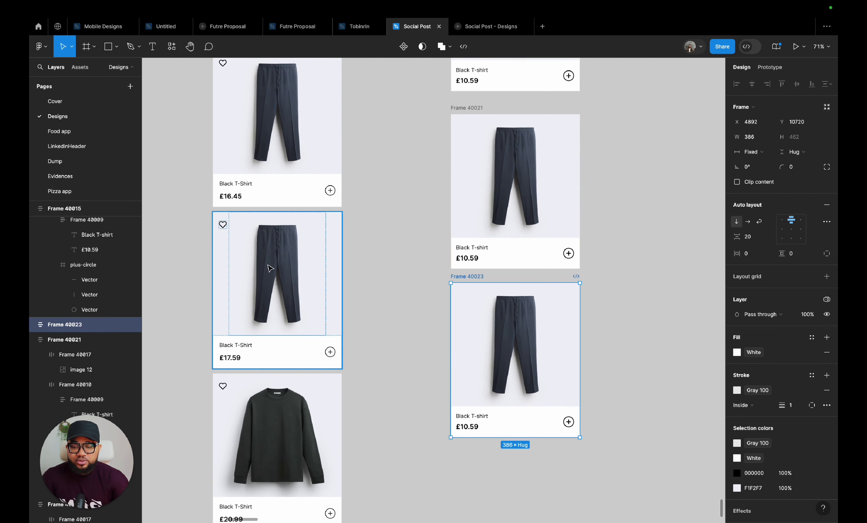
- Replace the image in the duplicated navy trousers card with a copy of the trousers image from the £17.59 card
{"action": "left_click", "coordinate": [272, 271]}
{"action": "double_click", "coordinate": [271, 271]}
{"action": "key", "text": "ctrl+d"}
{"action": "left_click_drag", "start_coordinate": [278, 276], "coordinate": [543, 355]}
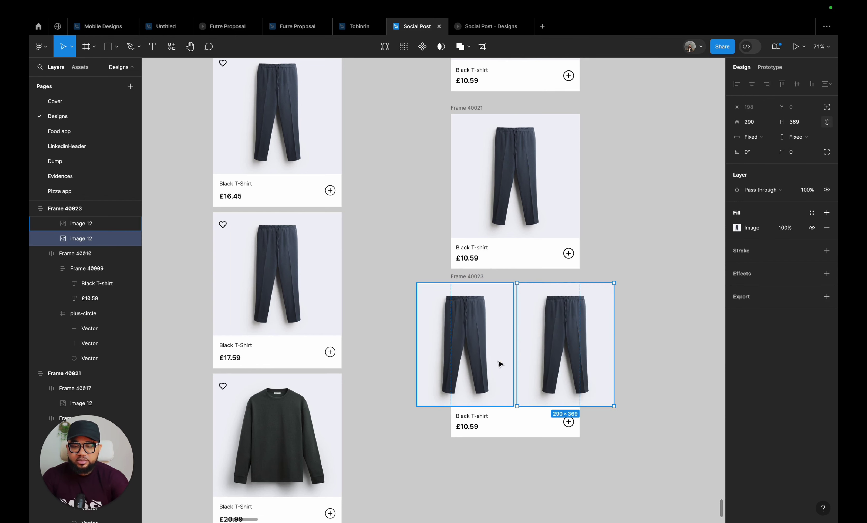
{"action": "left_click", "coordinate": [474, 363]}
{"action": "key", "text": "Delete"}
- Duplicate the last navy trousers card of the new column, leaving the copy beside it
{"action": "scroll", "coordinate": [472, 362], "scroll_direction": "down", "scroll_amount": 5}
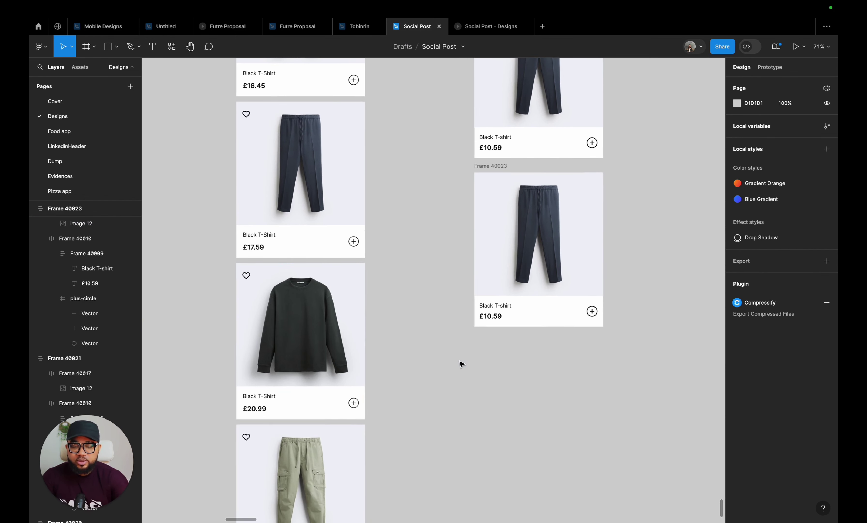
{"action": "scroll", "coordinate": [327, 339], "scroll_direction": "down", "scroll_amount": 1}
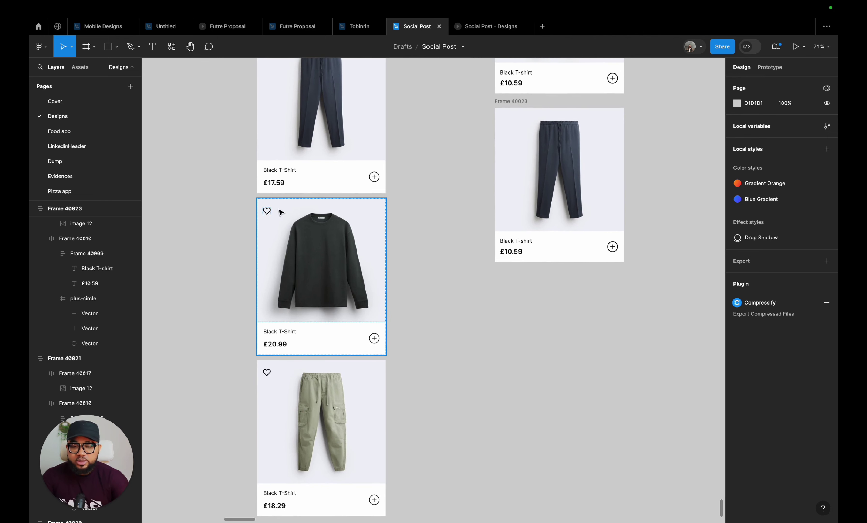
{"action": "left_click", "coordinate": [520, 103]}
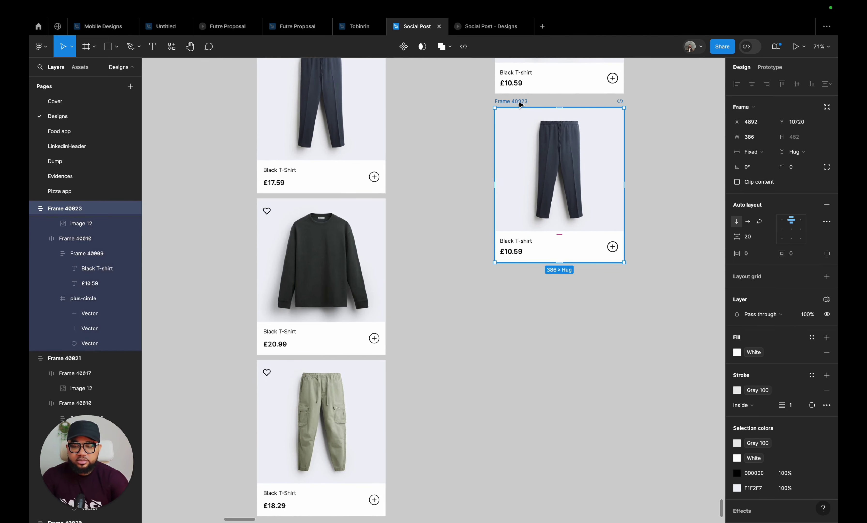
{"action": "key", "text": "ctrl+d"}
- Duplicate the white T-shirt card and place the copy below the last navy trousers card in the new column
{"action": "scroll", "coordinate": [563, 105], "scroll_direction": "up", "scroll_amount": 9}
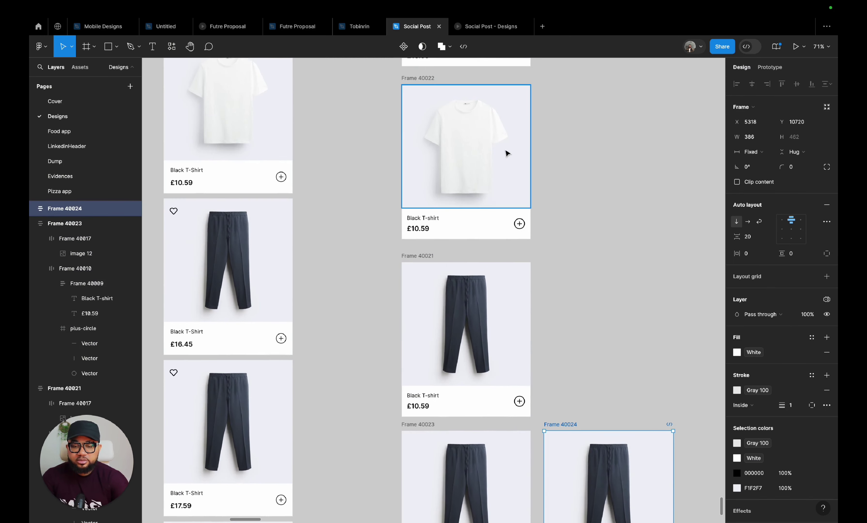
{"action": "left_click", "coordinate": [420, 80]}
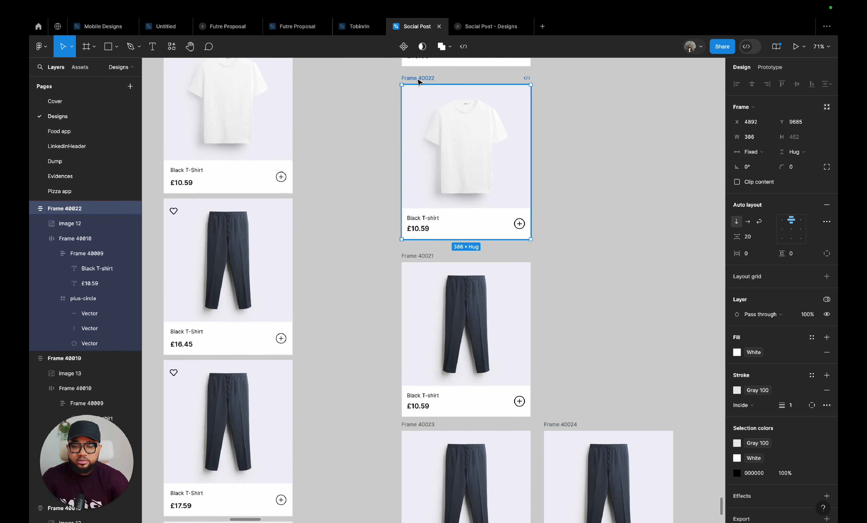
{"action": "key", "text": "ctrl+d"}
{"action": "left_click_drag", "start_coordinate": [565, 83], "coordinate": [424, 238]}
- Replace the copied card's white T-shirt image with a copy of the dark long-sleeve top image from the £20.99 card
{"action": "left_click", "coordinate": [230, 241]}
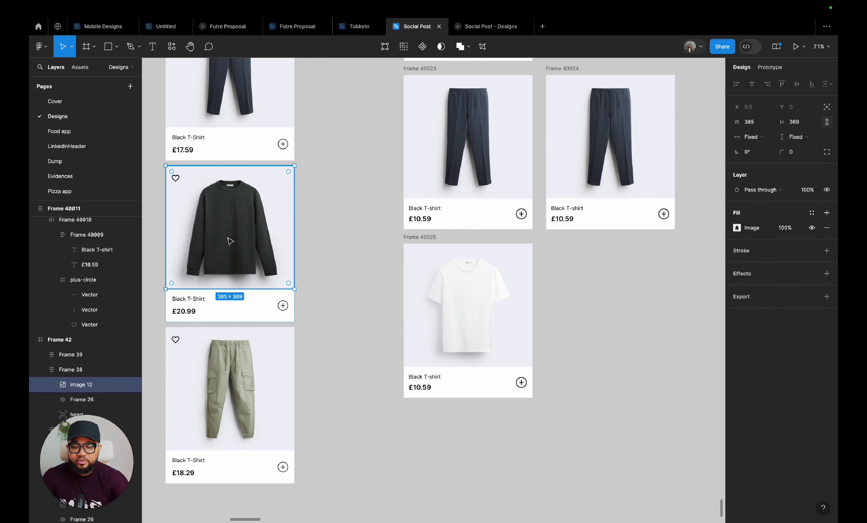
{"action": "key", "text": "ctrl+d"}
{"action": "left_click_drag", "start_coordinate": [230, 240], "coordinate": [465, 353]}
{"action": "left_click", "coordinate": [472, 314]}
{"action": "key", "text": "Delete"}
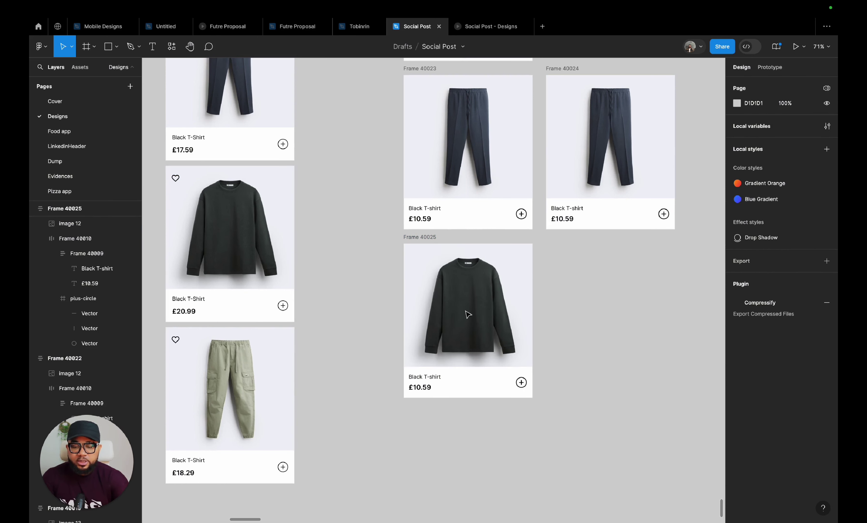
{"action": "left_click", "coordinate": [251, 395]}
{"action": "left_click", "coordinate": [433, 237]}
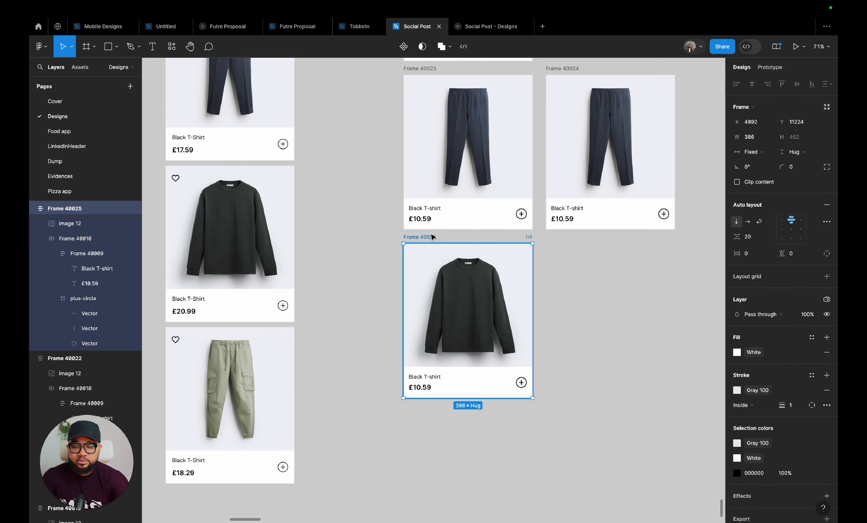
{"action": "key", "text": "ctrl+d"}
{"action": "left_click", "coordinate": [573, 69]}
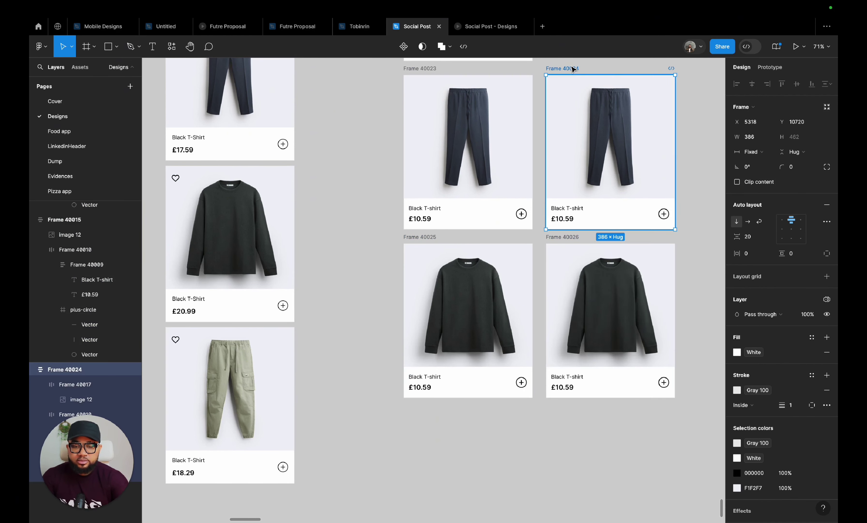
{"action": "key", "text": "Delete"}
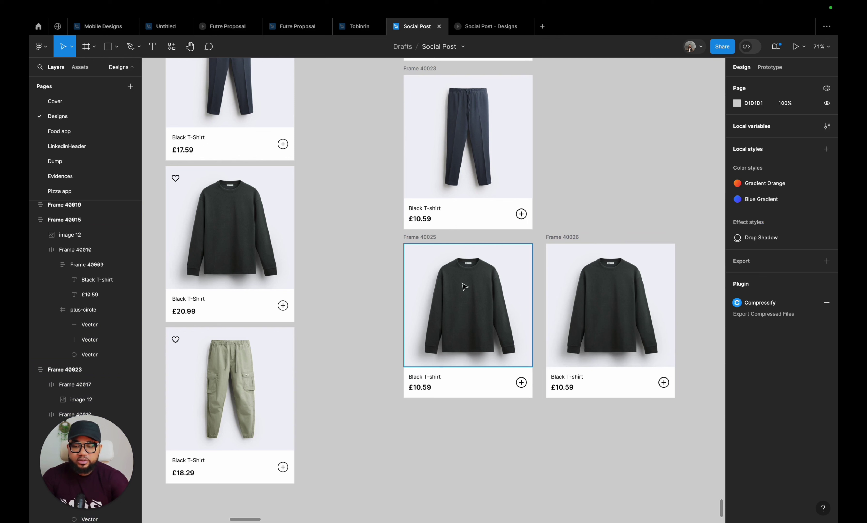
{"action": "key", "text": "ctrl+z"}
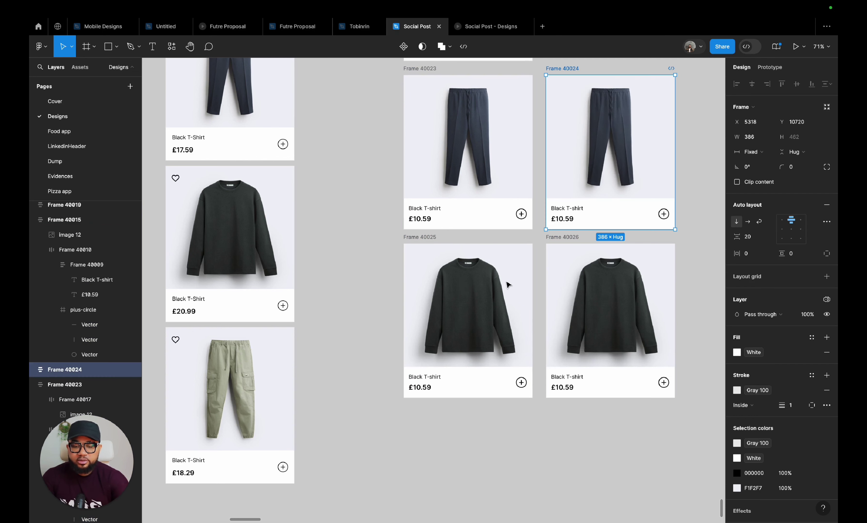
{"action": "left_click", "coordinate": [573, 242]}
{"action": "key", "text": "Delete"}
- Move the spare navy trousers card below the long-sleeve top card and replace its image with a copy of the green cargo trousers image
{"action": "left_click", "coordinate": [559, 81]}
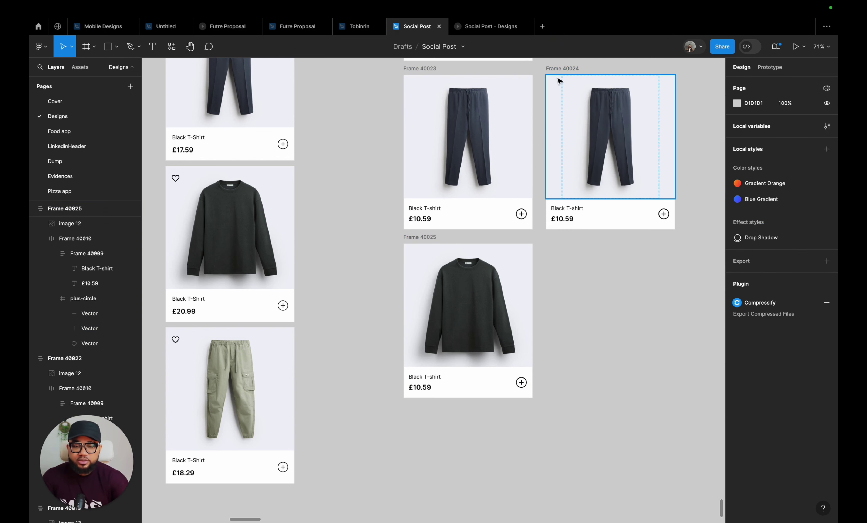
{"action": "left_click_drag", "start_coordinate": [558, 78], "coordinate": [414, 411]}
{"action": "scroll", "coordinate": [416, 409], "scroll_direction": "down", "scroll_amount": 5}
{"action": "scroll", "coordinate": [415, 409], "scroll_direction": "down", "scroll_amount": 2}
{"action": "left_click", "coordinate": [259, 296]}
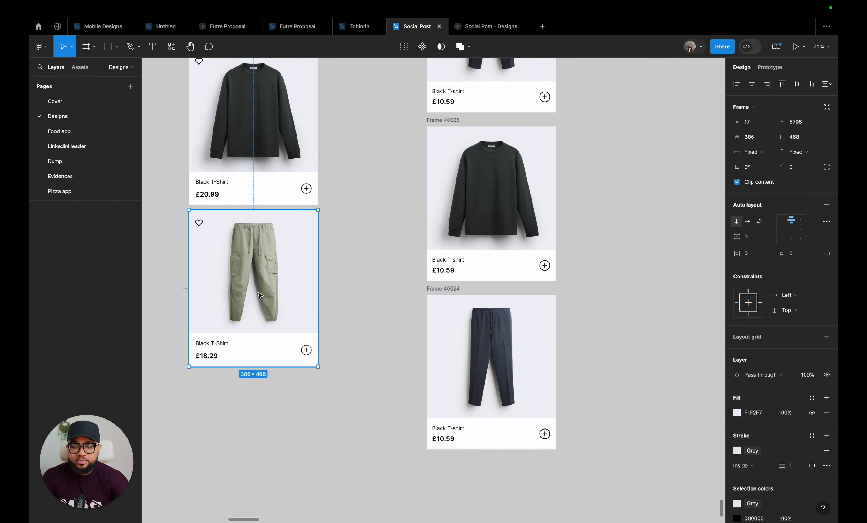
{"action": "left_click", "coordinate": [259, 296]}
{"action": "left_click_drag", "start_coordinate": [263, 295], "coordinate": [457, 364]}
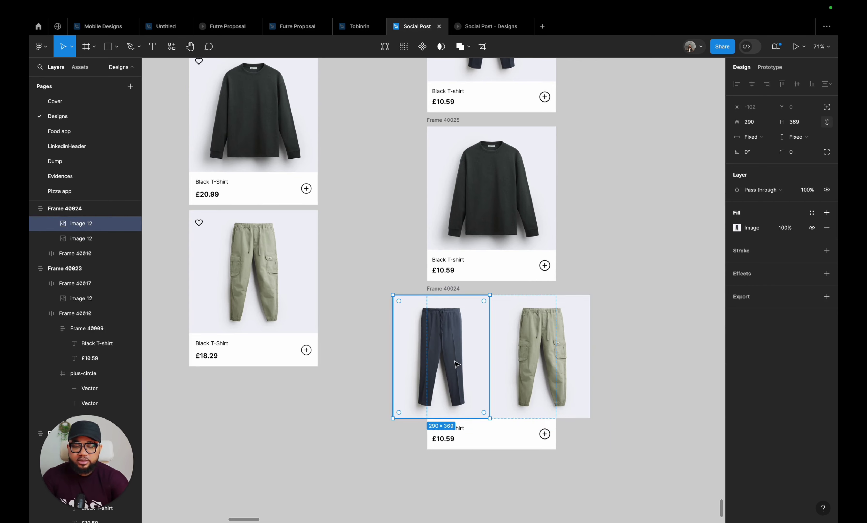
{"action": "key", "text": "Delete"}
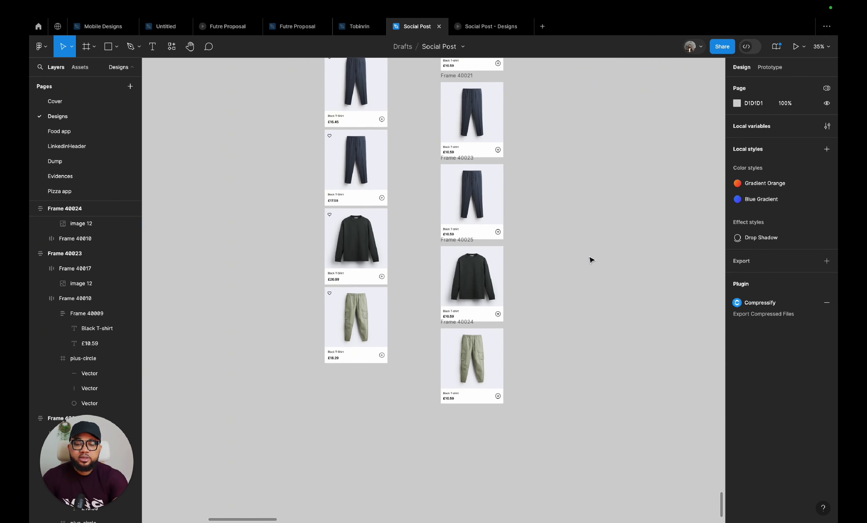
- Select all product cards in the new column and wrap them in a vertical auto layout frame
{"action": "scroll", "coordinate": [561, 284], "scroll_direction": "down", "scroll_amount": 2, "text": "ctrl"}
{"action": "scroll", "coordinate": [562, 285], "scroll_direction": "up", "scroll_amount": 10}
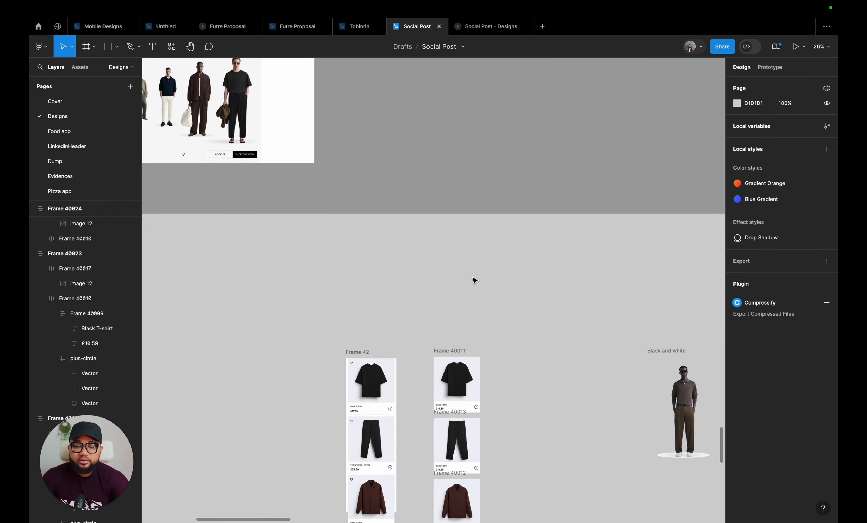
{"action": "left_click_drag", "start_coordinate": [419, 310], "coordinate": [590, 471]}
{"action": "key", "text": "shift+a"}
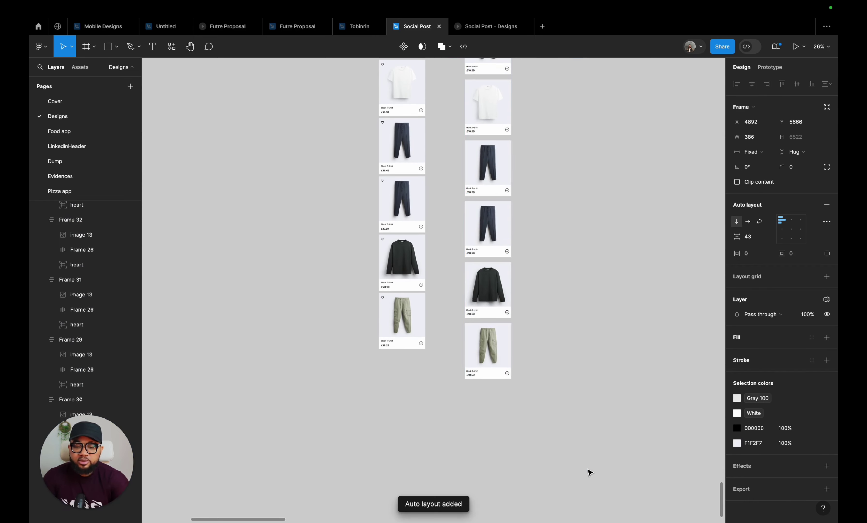
{"action": "scroll", "coordinate": [552, 349], "scroll_direction": "up", "scroll_amount": 5, "text": "ctrl"}
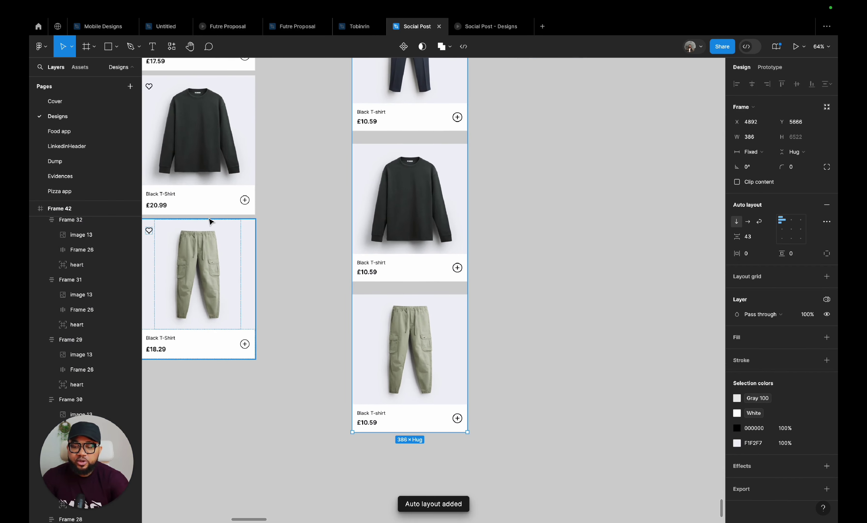
{"action": "left_click", "coordinate": [209, 221]}
{"action": "scroll", "coordinate": [212, 219], "scroll_direction": "up", "scroll_amount": 3, "text": "ctrl"}
{"action": "scroll", "coordinate": [312, 195], "scroll_direction": "up", "scroll_amount": 5}
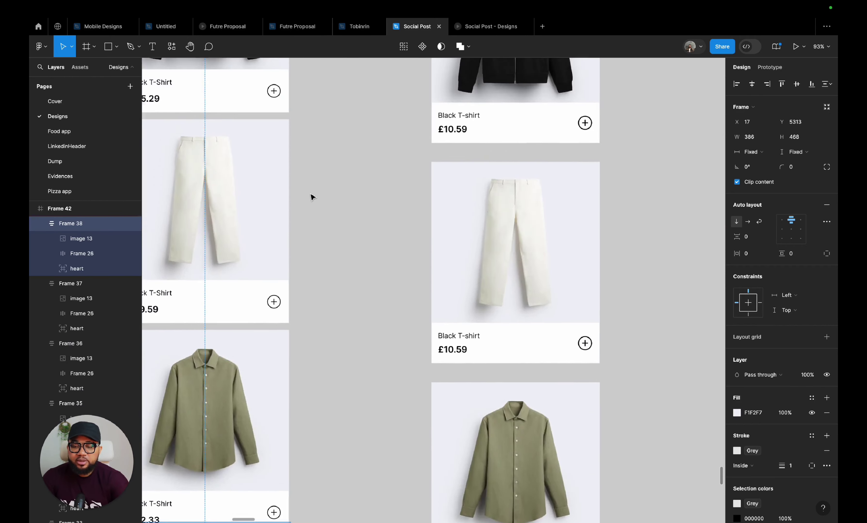
- Check the original column's card spacing and set the new auto layout column's vertical gap to 15
{"action": "scroll", "coordinate": [313, 195], "scroll_direction": "up", "scroll_amount": 10}
{"action": "scroll", "coordinate": [317, 195], "scroll_direction": "left", "scroll_amount": 4}
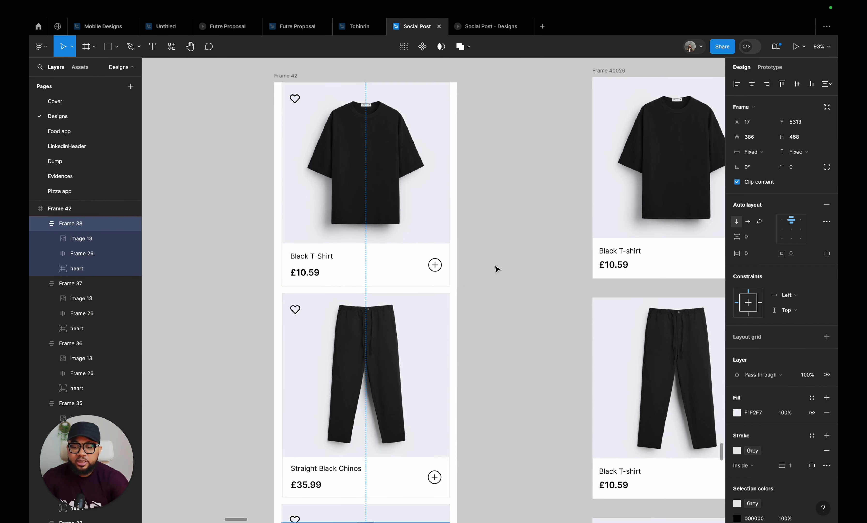
{"action": "left_click", "coordinate": [493, 272]}
{"action": "left_click", "coordinate": [286, 76]}
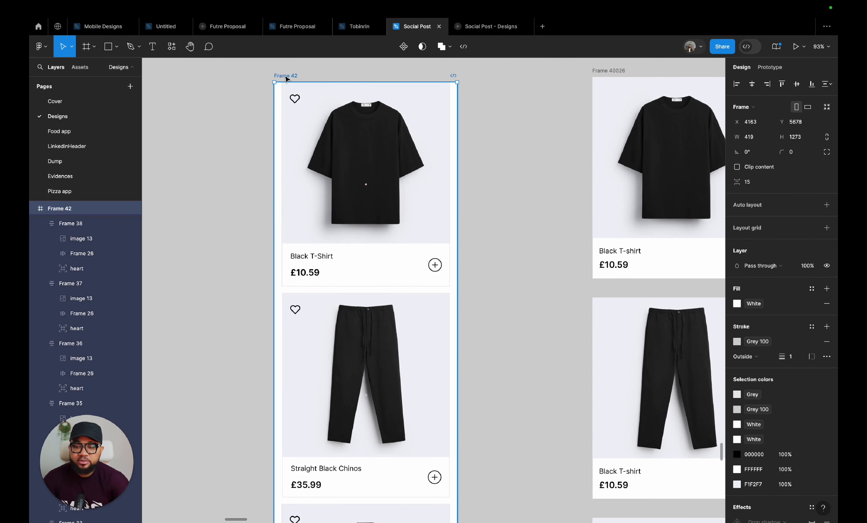
{"action": "mouse_move", "coordinate": [366, 290]}
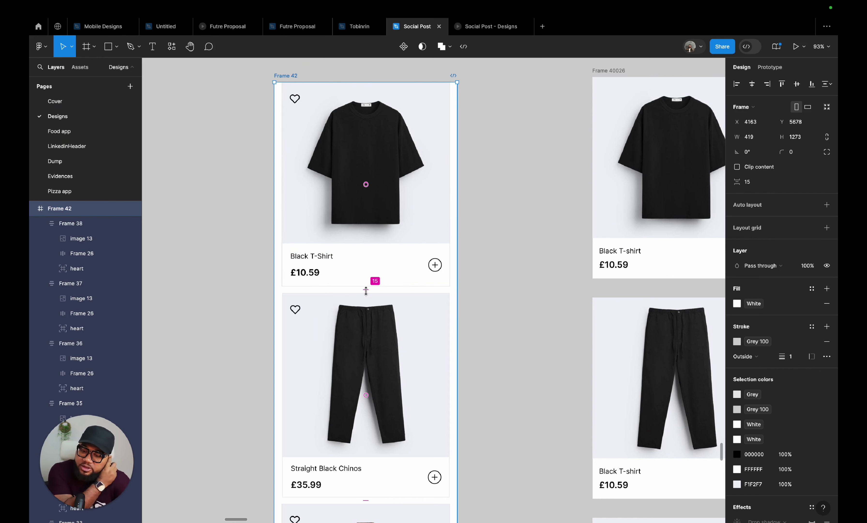
{"action": "scroll", "coordinate": [500, 272], "scroll_direction": "down", "scroll_amount": 5}
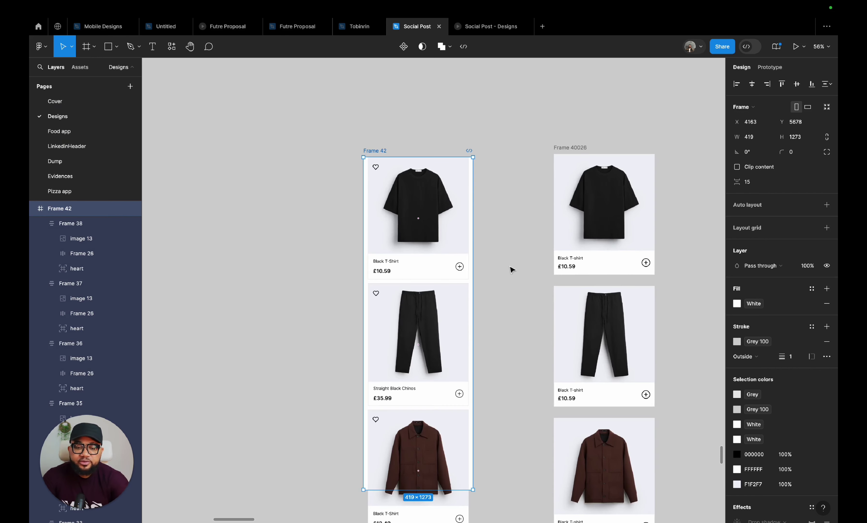
{"action": "scroll", "coordinate": [514, 267], "scroll_direction": "right", "scroll_amount": 2}
{"action": "left_click", "coordinate": [531, 142]}
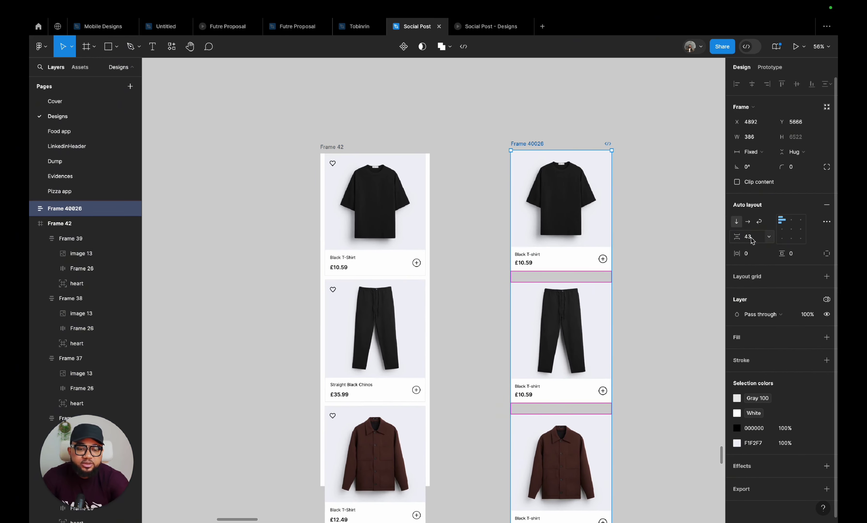
{"action": "left_click", "coordinate": [750, 237]}
{"action": "type", "text": "15"}
{"action": "key", "text": "Return"}
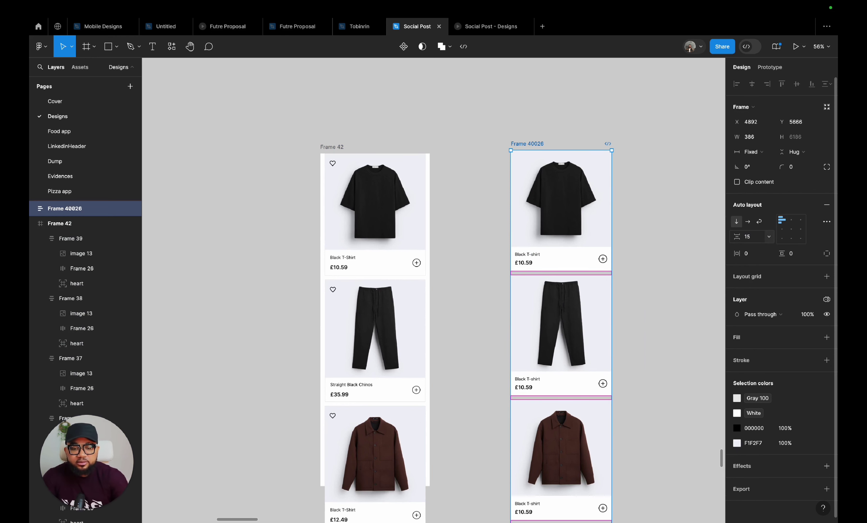
- Try giving the new product column 20 horizontal padding and resizing its width to about 417
{"action": "scroll", "coordinate": [680, 303], "scroll_direction": "down", "scroll_amount": 3}
{"action": "left_click", "coordinate": [671, 295]}
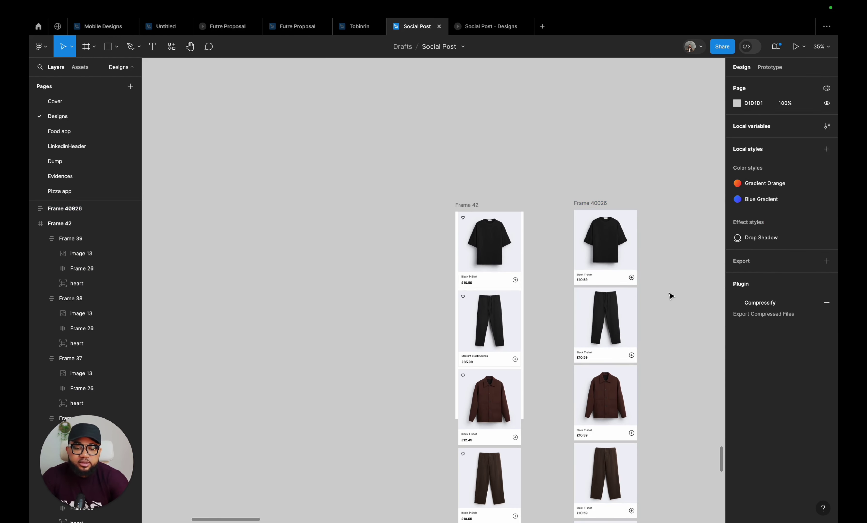
{"action": "left_click", "coordinate": [599, 203]}
{"action": "left_click", "coordinate": [750, 254]}
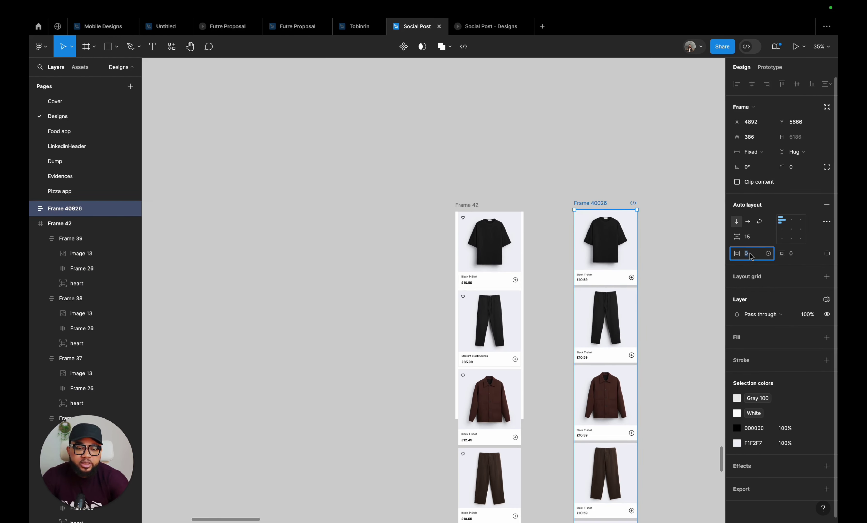
{"action": "key", "text": "Return"}
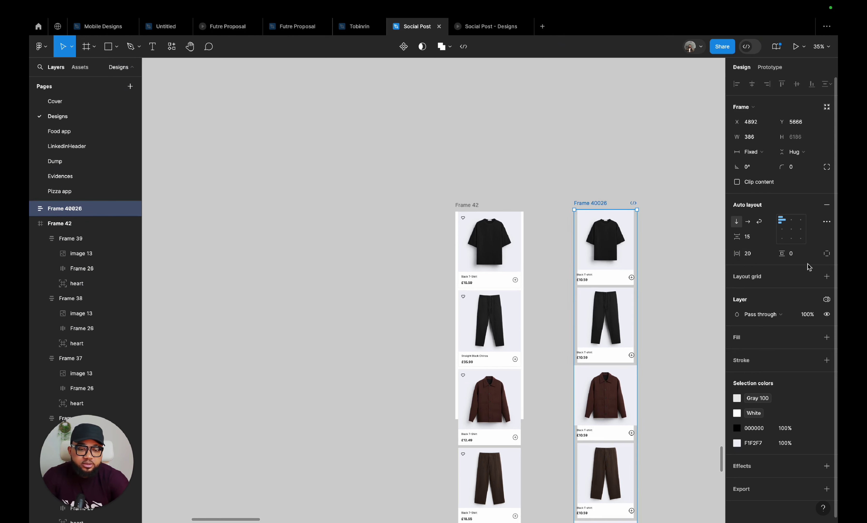
{"action": "left_click_drag", "start_coordinate": [637, 293], "coordinate": [652, 293]}
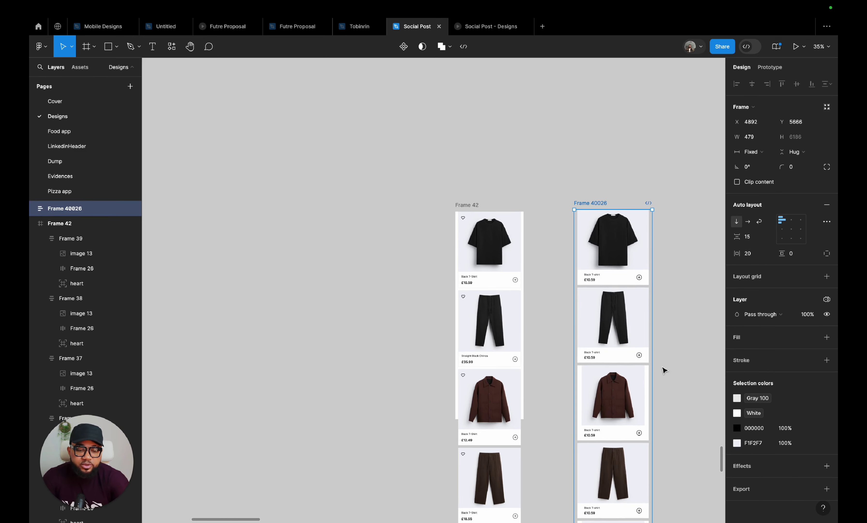
{"action": "scroll", "coordinate": [663, 370], "scroll_direction": "down", "scroll_amount": 5}
{"action": "scroll", "coordinate": [544, 292], "scroll_direction": "up", "scroll_amount": 5}
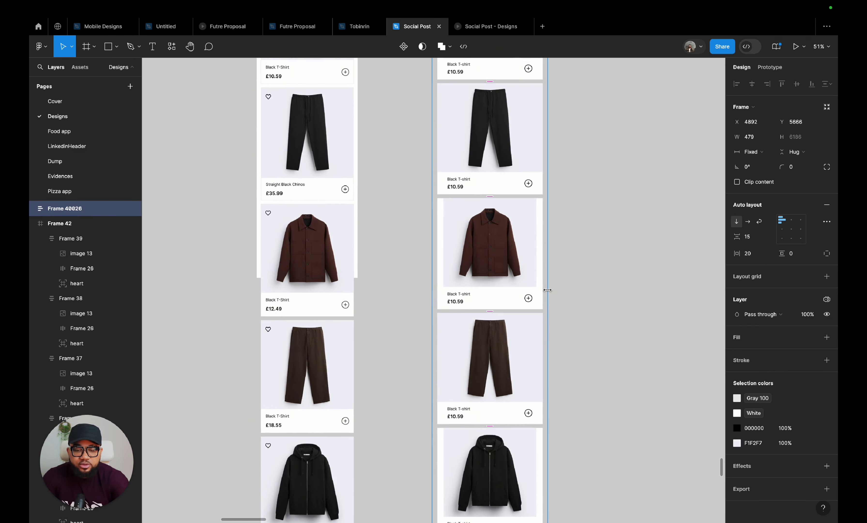
{"action": "left_click_drag", "start_coordinate": [547, 290], "coordinate": [535, 293]}
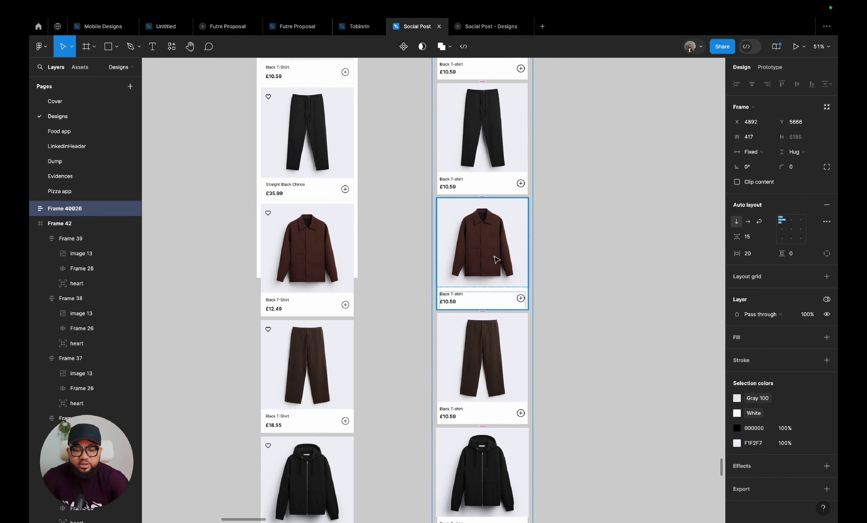
{"action": "key", "text": "ctrl+z"}
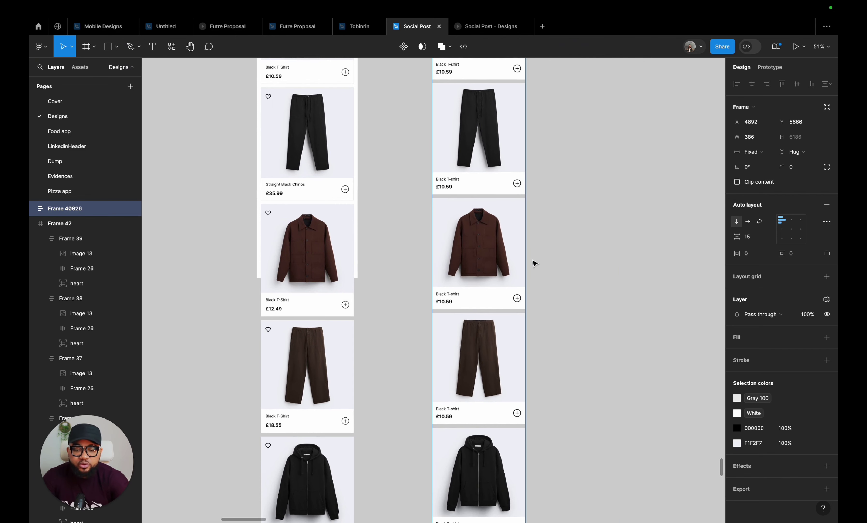
- Select all product cards inside the new column and change their horizontal sizing to fixed width
{"action": "left_click", "coordinate": [548, 244]}
{"action": "scroll", "coordinate": [548, 244], "scroll_direction": "down", "scroll_amount": 5}
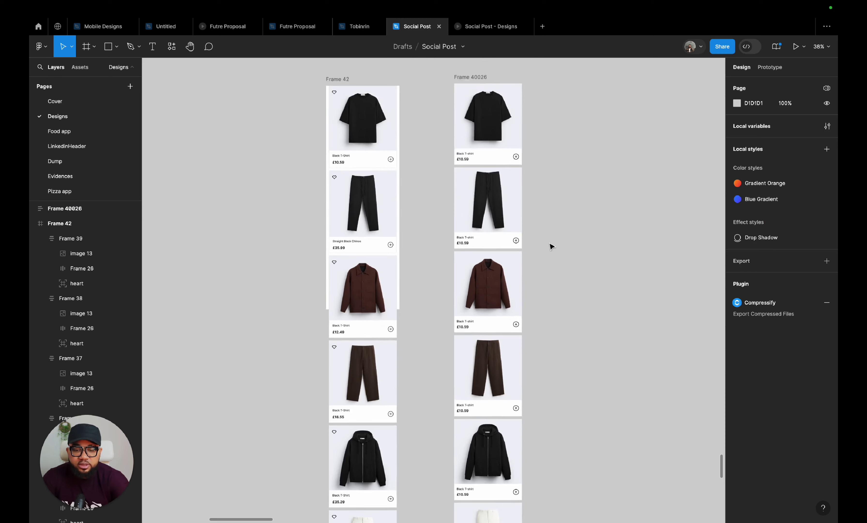
{"action": "left_click", "coordinate": [456, 233]}
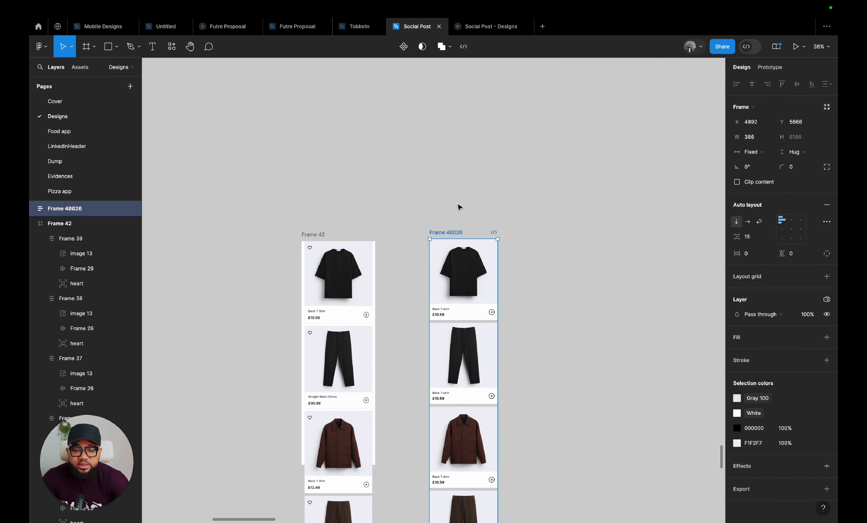
{"action": "left_click_drag", "start_coordinate": [458, 203], "coordinate": [499, 437]}
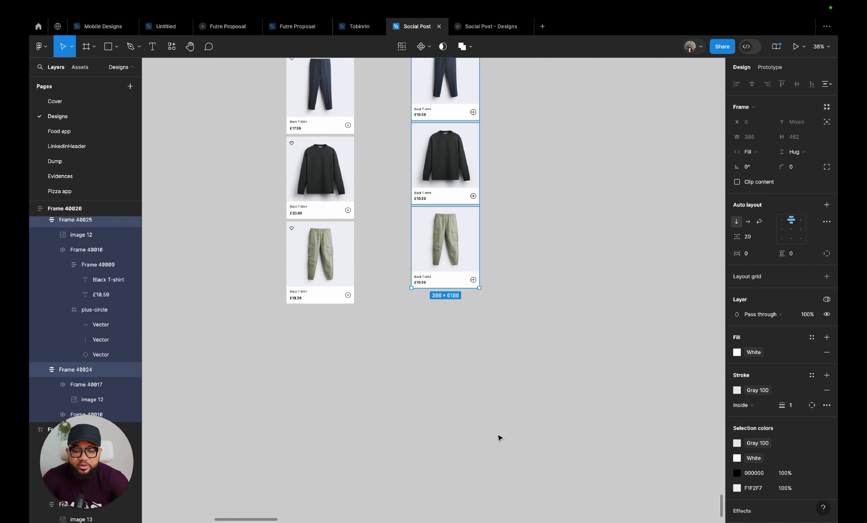
{"action": "left_click", "coordinate": [757, 153]}
{"action": "left_click", "coordinate": [771, 129]}
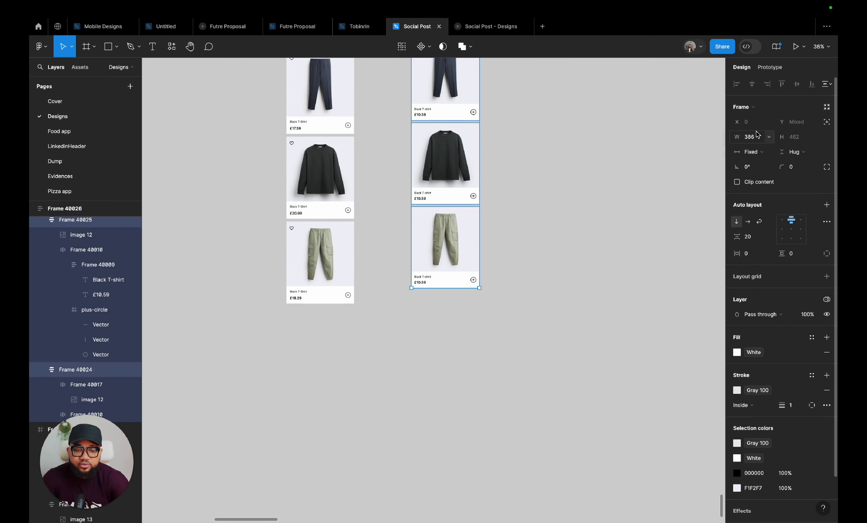
{"action": "left_click", "coordinate": [579, 186]}
- Give the new product column 20 horizontal padding and make its width hug the contents
{"action": "scroll", "coordinate": [578, 186], "scroll_direction": "up", "scroll_amount": 15}
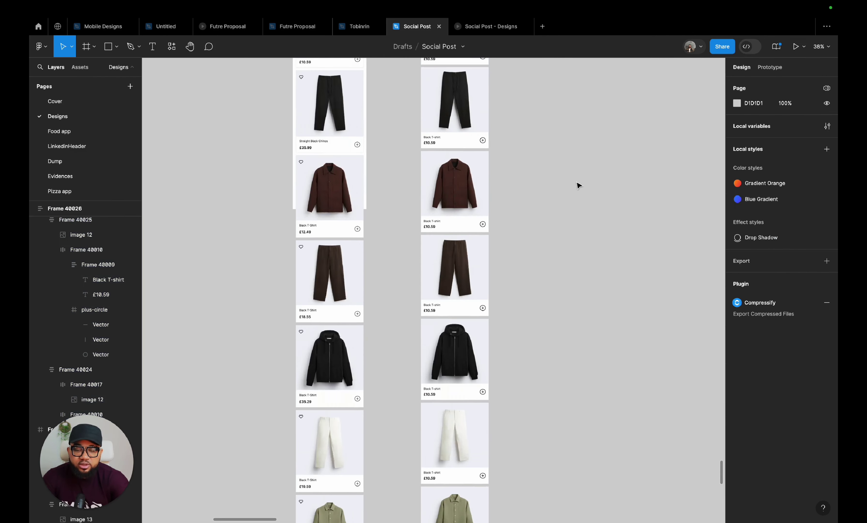
{"action": "left_click", "coordinate": [441, 223]}
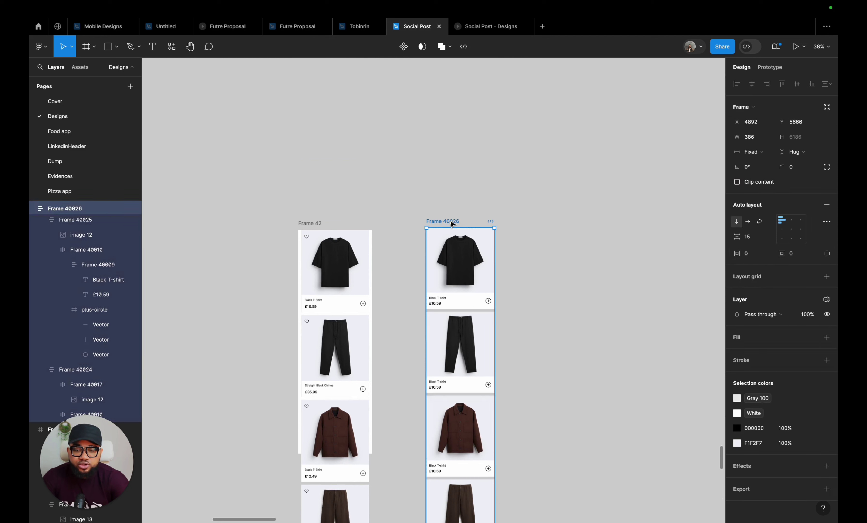
{"action": "left_click", "coordinate": [748, 257]}
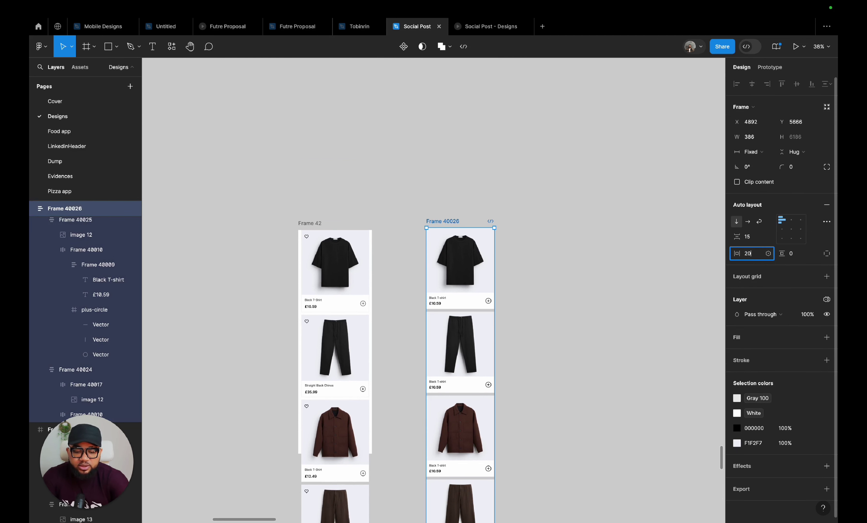
{"action": "key", "text": "Return"}
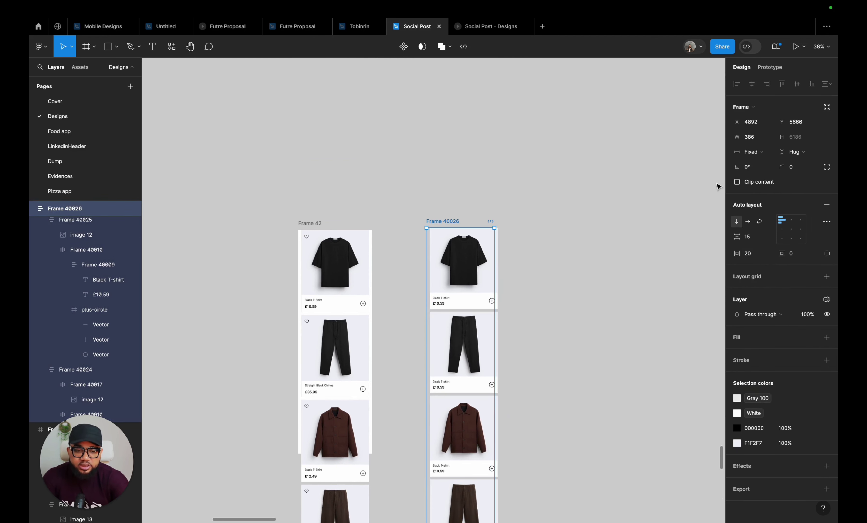
{"action": "left_click", "coordinate": [754, 153]}
{"action": "left_click", "coordinate": [761, 162]}
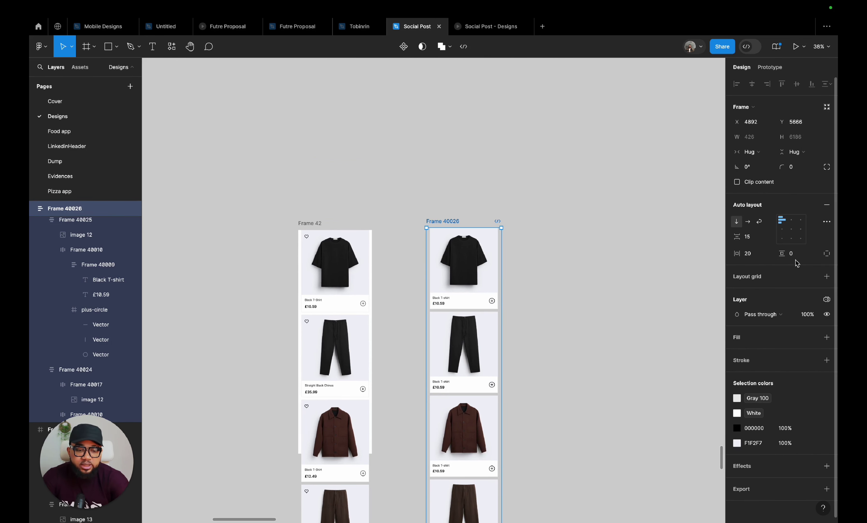
- Set the new product column's vertical padding to 20 and fill it with the White library colour
{"action": "left_click", "coordinate": [797, 253]}
{"action": "type", "text": "2"}
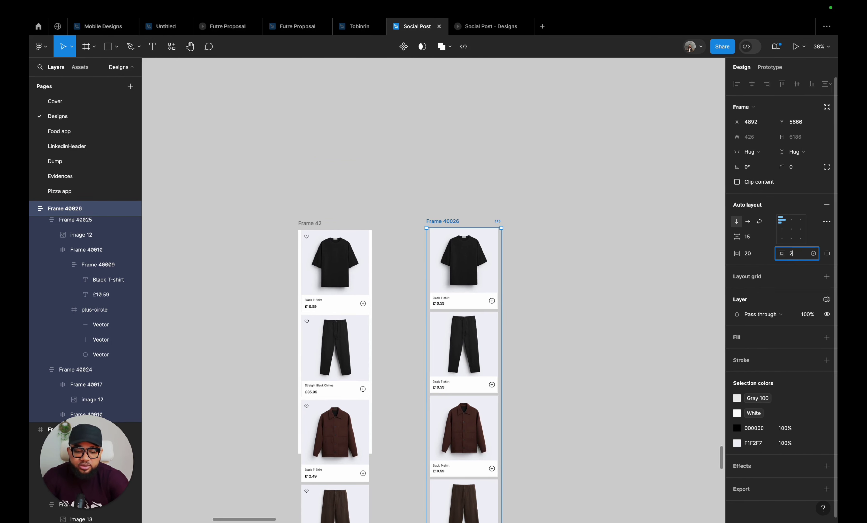
{"action": "type", "text": "0"}
{"action": "key", "text": "Return"}
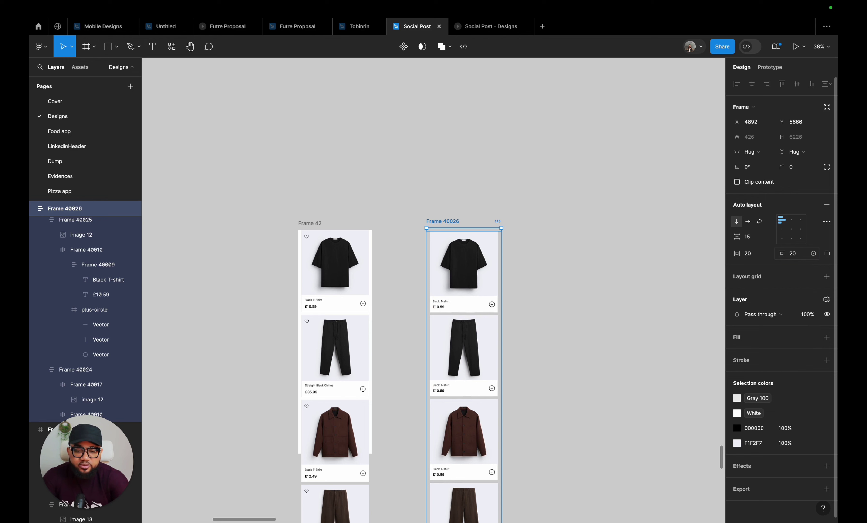
{"action": "left_click", "coordinate": [786, 343]}
{"action": "left_click", "coordinate": [813, 339]}
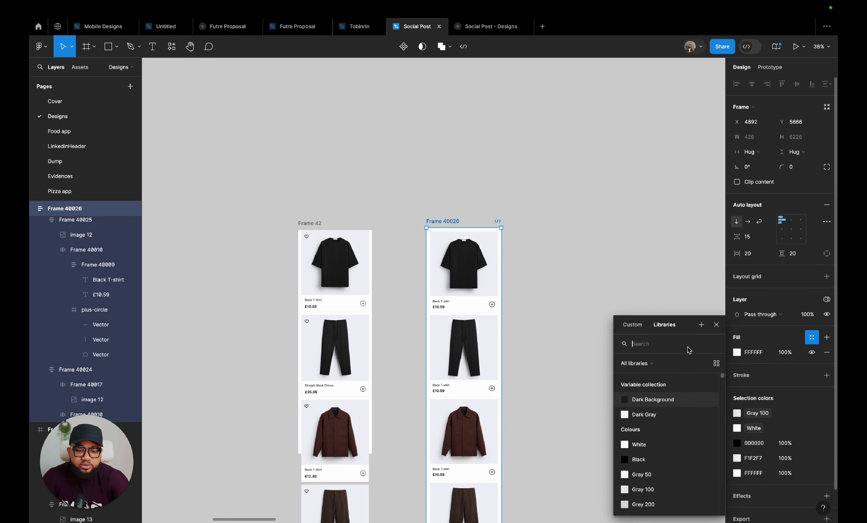
{"action": "left_click", "coordinate": [643, 447]}
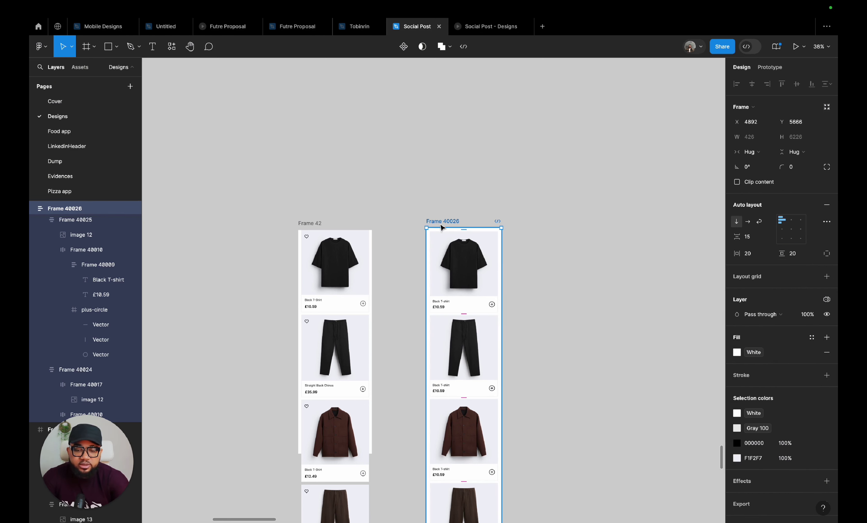
- Shorten the product column to 1173 high and place it inside the shop page beside the models at X 1290, Y 88
{"action": "scroll", "coordinate": [445, 211], "scroll_direction": "down", "scroll_amount": 5}
{"action": "scroll", "coordinate": [449, 209], "scroll_direction": "down", "scroll_amount": 8}
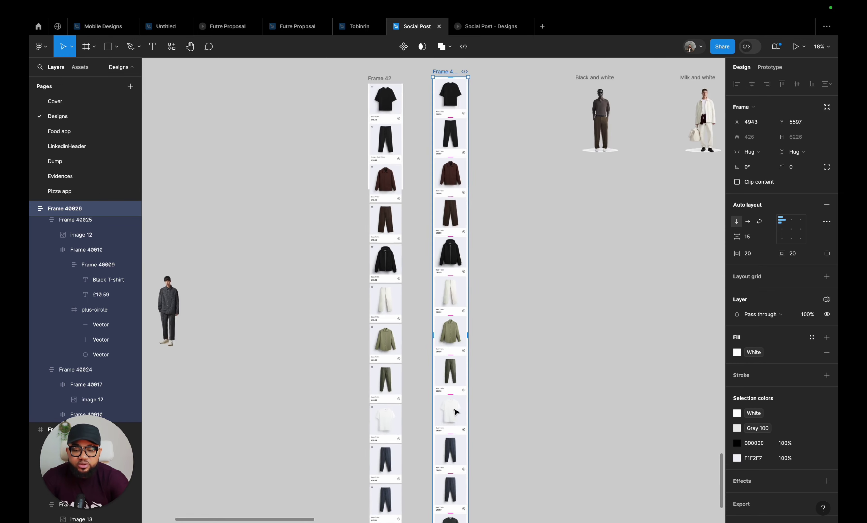
{"action": "scroll", "coordinate": [421, 326], "scroll_direction": "up", "scroll_amount": 10}
{"action": "left_click_drag", "start_coordinate": [423, 355], "coordinate": [356, 197]}
{"action": "scroll", "coordinate": [421, 302], "scroll_direction": "up", "scroll_amount": 5}
{"action": "scroll", "coordinate": [381, 214], "scroll_direction": "up", "scroll_amount": 3}
{"action": "scroll", "coordinate": [368, 196], "scroll_direction": "up", "scroll_amount": 10}
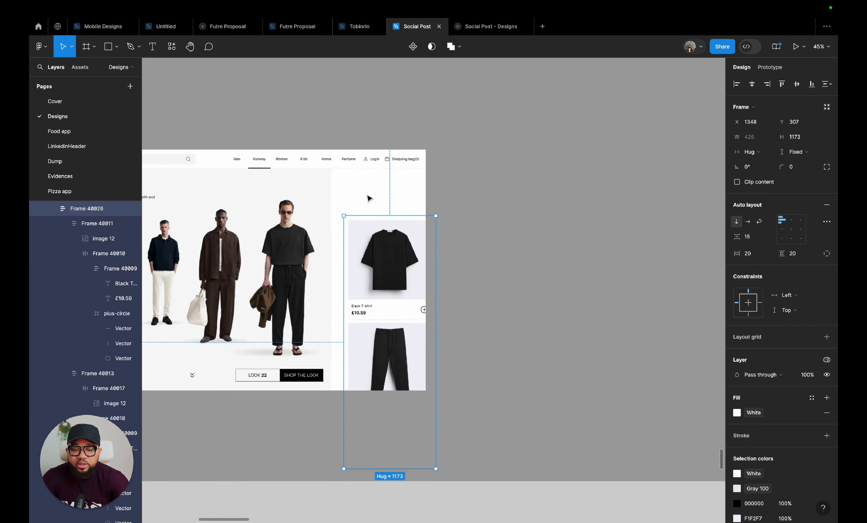
{"action": "scroll", "coordinate": [398, 291], "scroll_direction": "up", "scroll_amount": 1}
{"action": "left_click_drag", "start_coordinate": [387, 287], "coordinate": [377, 208]}
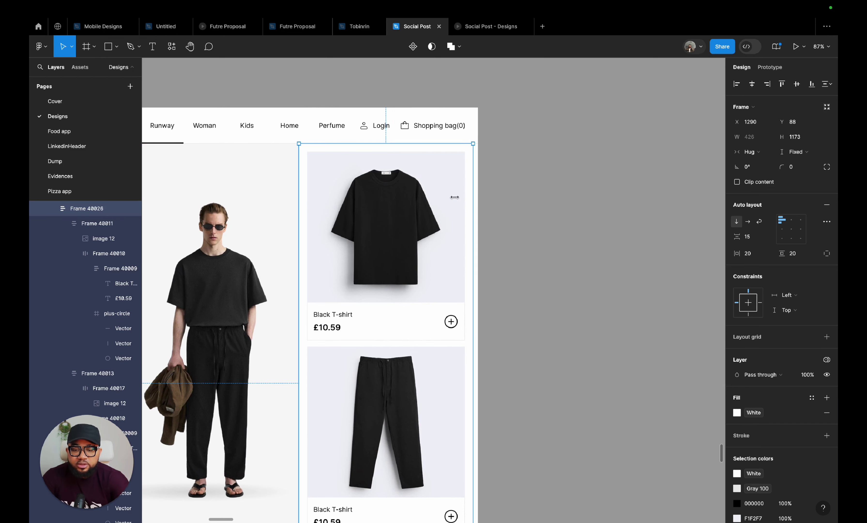
- Widen the product column to 438 so it meets the shop page's edge and align its cards top centre
{"action": "left_click_drag", "start_coordinate": [473, 199], "coordinate": [480, 197]}
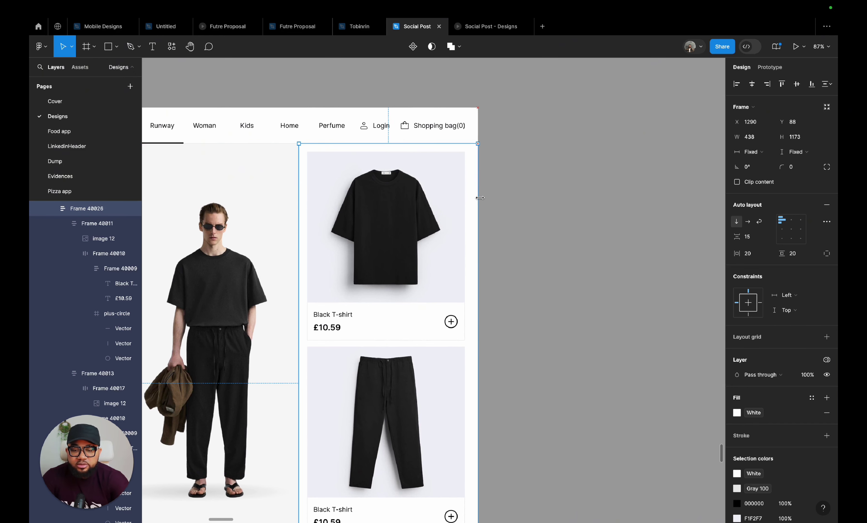
{"action": "left_click", "coordinate": [789, 220]}
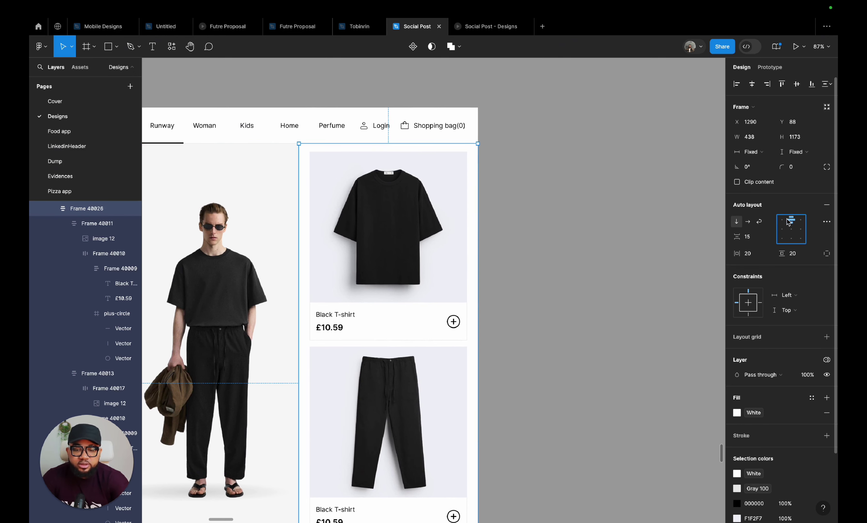
{"action": "mouse_move", "coordinate": [298, 249]}
{"action": "left_mouse_down"}
{"action": "mouse_move", "coordinate": [313, 247]}
{"action": "mouse_move", "coordinate": [301, 247]}
{"action": "left_mouse_up"}
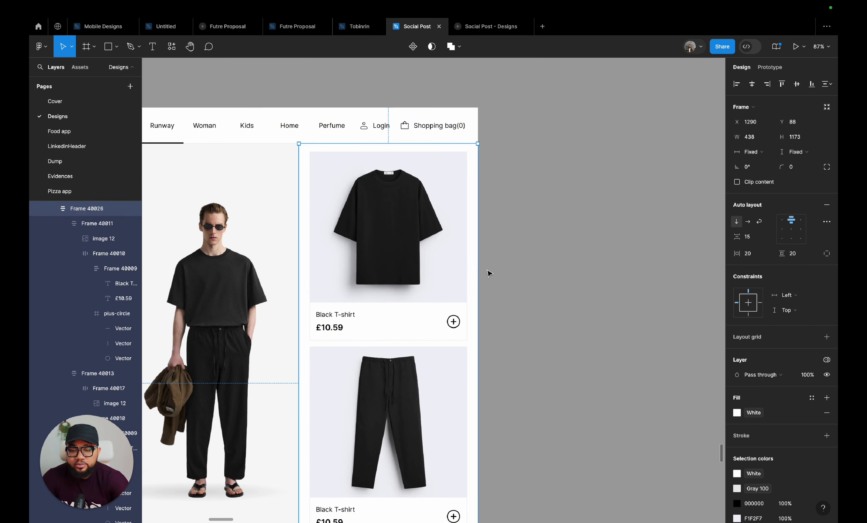
{"action": "left_click", "coordinate": [488, 271]}
- Reduce the product column's height to 1029 so it ends at the shop page's lower edge
{"action": "scroll", "coordinate": [489, 271], "scroll_direction": "down", "scroll_amount": 5}
{"action": "scroll", "coordinate": [479, 287], "scroll_direction": "down", "scroll_amount": 3}
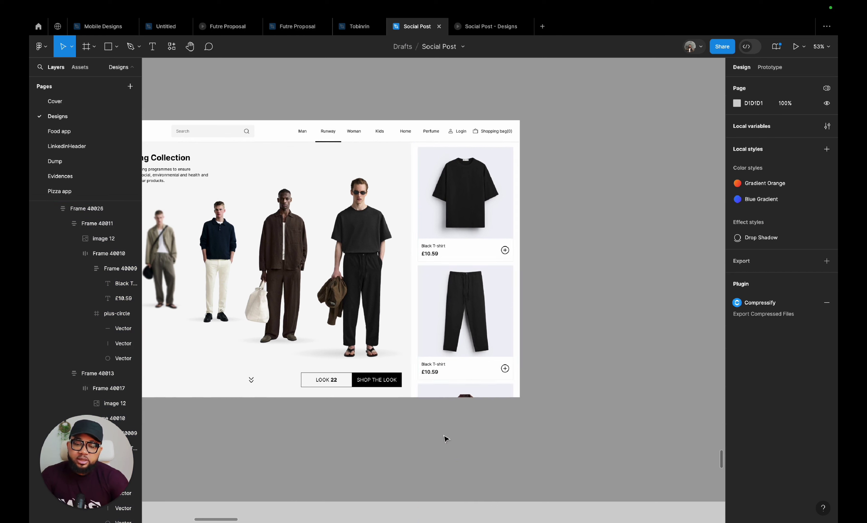
{"action": "left_click", "coordinate": [446, 445]}
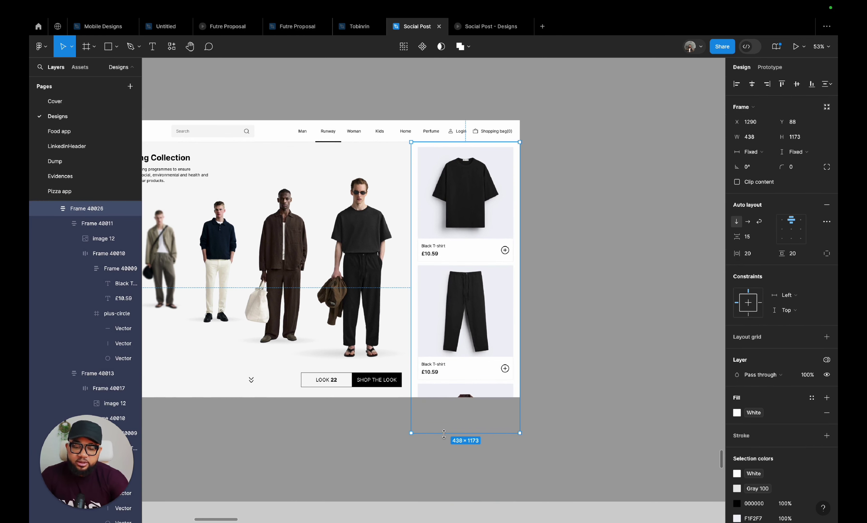
{"action": "left_click_drag", "start_coordinate": [444, 433], "coordinate": [442, 396]}
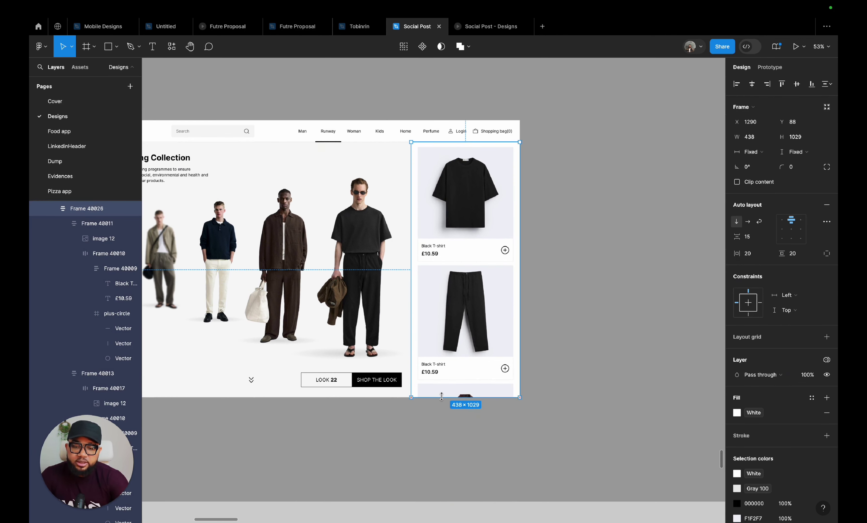
- Enable content clipping on the product column so its cards stay within the shop page
{"action": "left_click", "coordinate": [737, 182]}
{"action": "left_click_drag", "start_coordinate": [476, 235], "coordinate": [648, 227]}
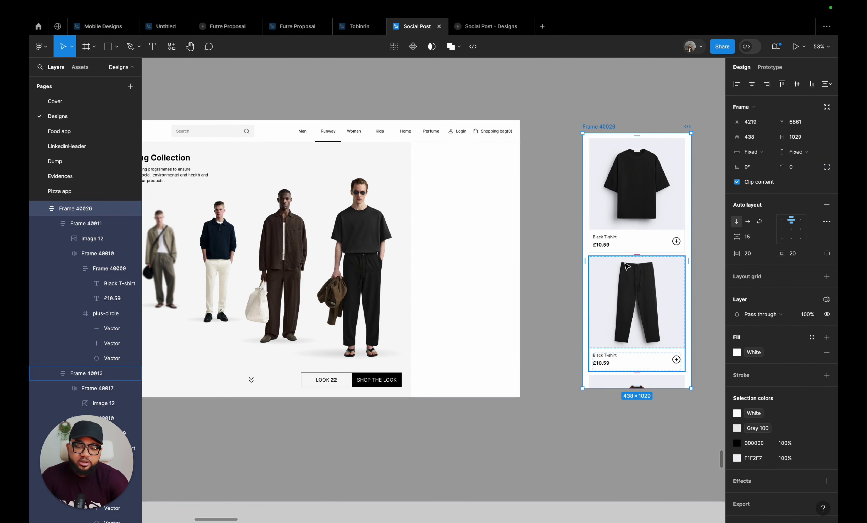
{"action": "key", "text": "super+z"}
{"action": "left_click", "coordinate": [582, 172]}
{"action": "scroll", "coordinate": [582, 172], "scroll_direction": "up", "scroll_amount": 5}
{"action": "scroll", "coordinate": [521, 347], "scroll_direction": "down", "scroll_amount": 5}
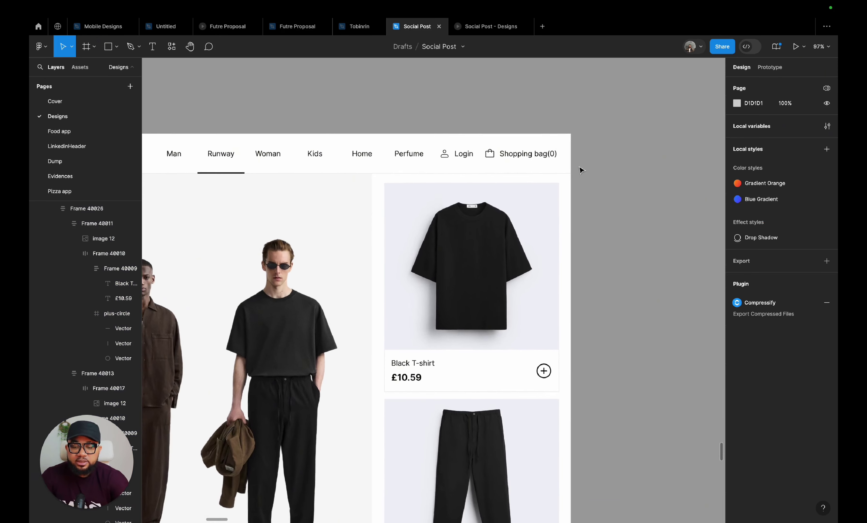
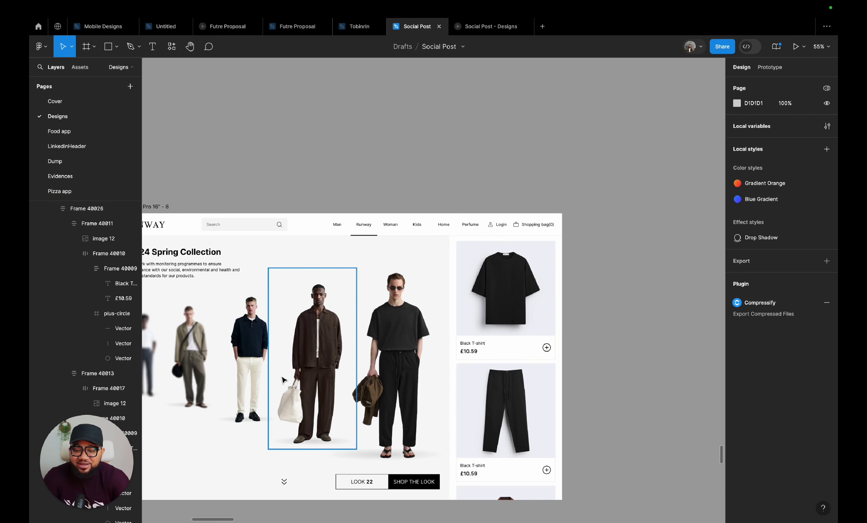
- Move the product column out of the shop page to X 4083, Y 6912 and disable its content clipping
{"action": "scroll", "coordinate": [289, 373], "scroll_direction": "up", "scroll_amount": 10}
{"action": "scroll", "coordinate": [282, 379], "scroll_direction": "up", "scroll_amount": 5}
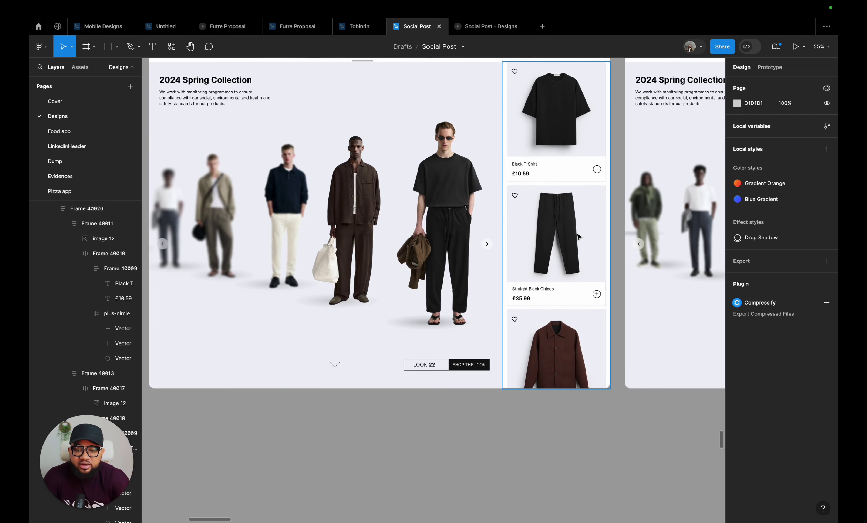
{"action": "scroll", "coordinate": [578, 236], "scroll_direction": "up", "scroll_amount": 4}
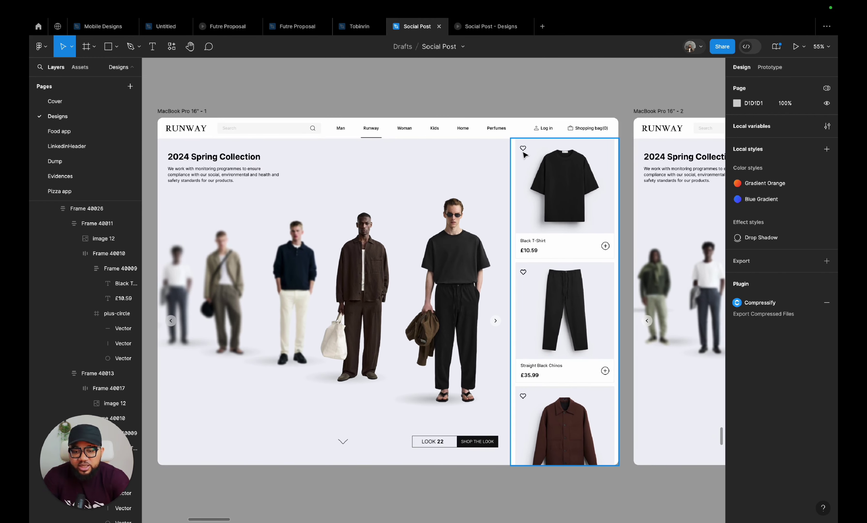
{"action": "scroll", "coordinate": [525, 154], "scroll_direction": "down", "scroll_amount": 10}
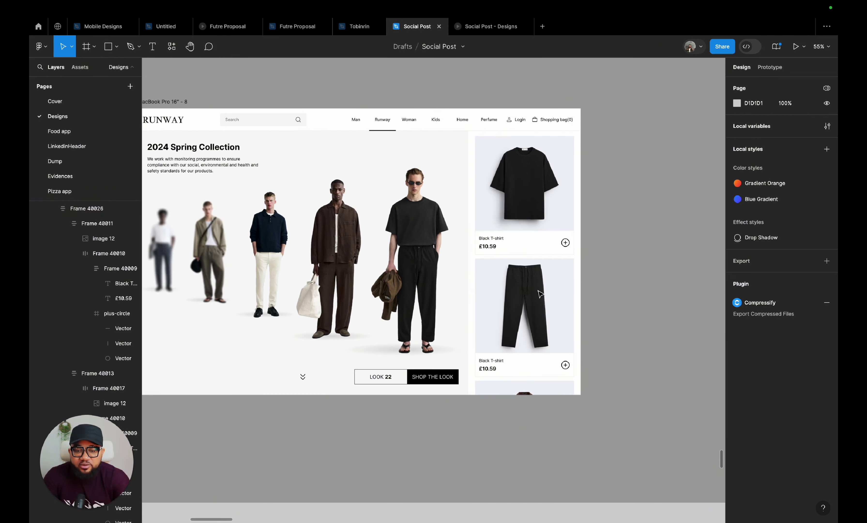
{"action": "left_click", "coordinate": [516, 295]}
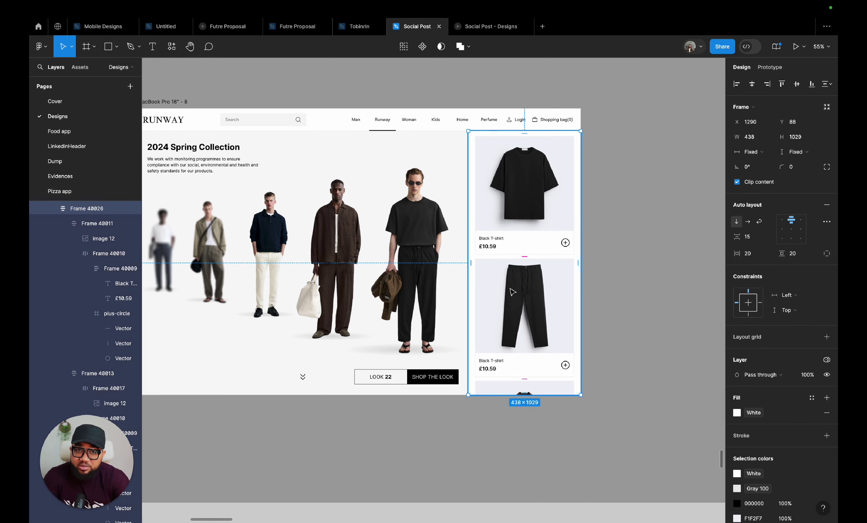
{"action": "left_click_drag", "start_coordinate": [545, 291], "coordinate": [687, 295]}
{"action": "scroll", "coordinate": [641, 299], "scroll_direction": "down", "scroll_amount": 5}
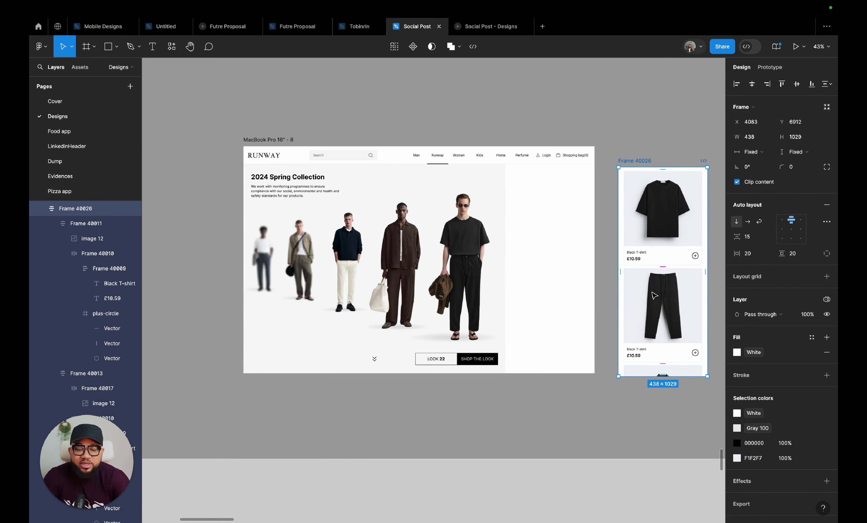
{"action": "scroll", "coordinate": [641, 302], "scroll_direction": "up", "scroll_amount": 3}
{"action": "left_click", "coordinate": [737, 182]}
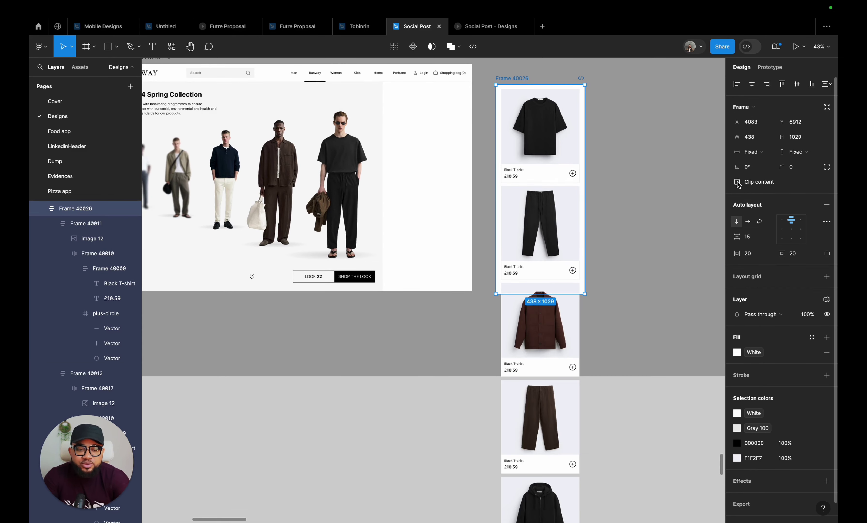
- Move the unclipped product column below the shop page onto the open canvas beside the reference product column, at X 5111, Y 5286
{"action": "scroll", "coordinate": [571, 332], "scroll_direction": "down", "scroll_amount": 10}
{"action": "scroll", "coordinate": [552, 362], "scroll_direction": "down", "scroll_amount": 5}
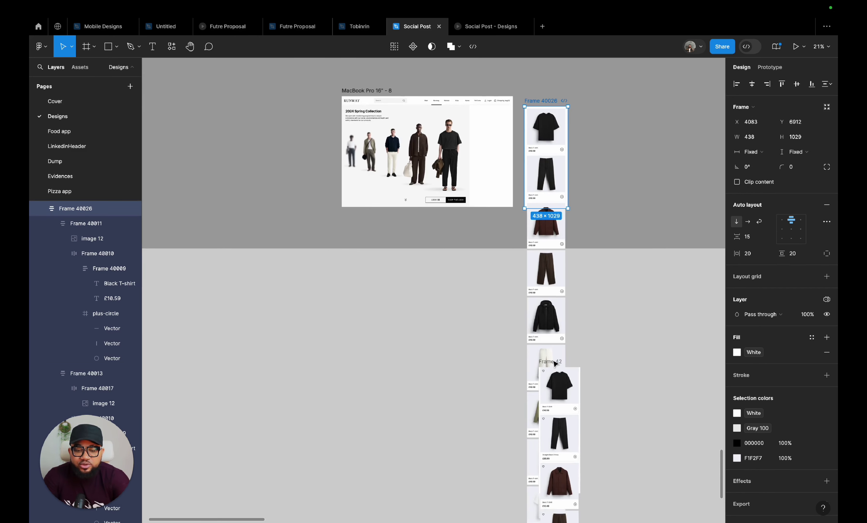
{"action": "scroll", "coordinate": [544, 278], "scroll_direction": "up", "scroll_amount": 1}
{"action": "left_click_drag", "start_coordinate": [494, 179], "coordinate": [547, 322]}
{"action": "scroll", "coordinate": [543, 319], "scroll_direction": "down", "scroll_amount": 3}
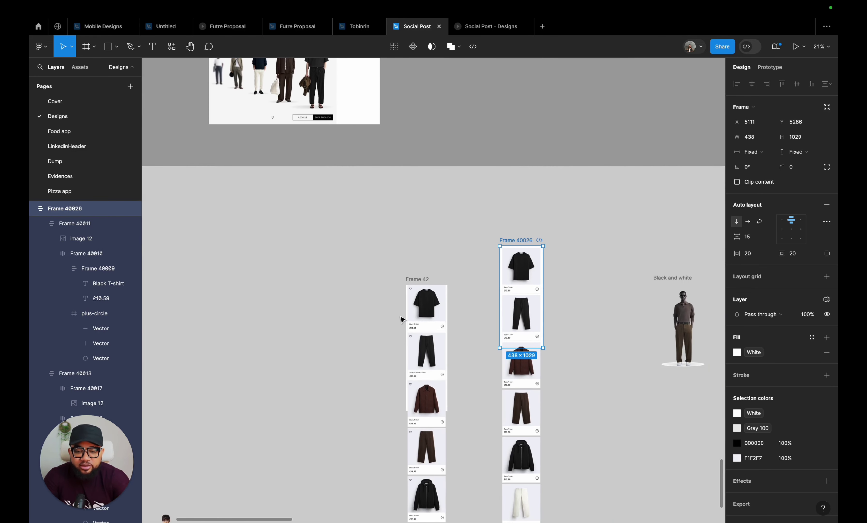
- Try copying the heart icon from the reference T-shirt card into the new column's black T-shirt card
{"action": "scroll", "coordinate": [412, 291], "scroll_direction": "up", "scroll_amount": 10}
{"action": "left_click", "coordinate": [410, 288]}
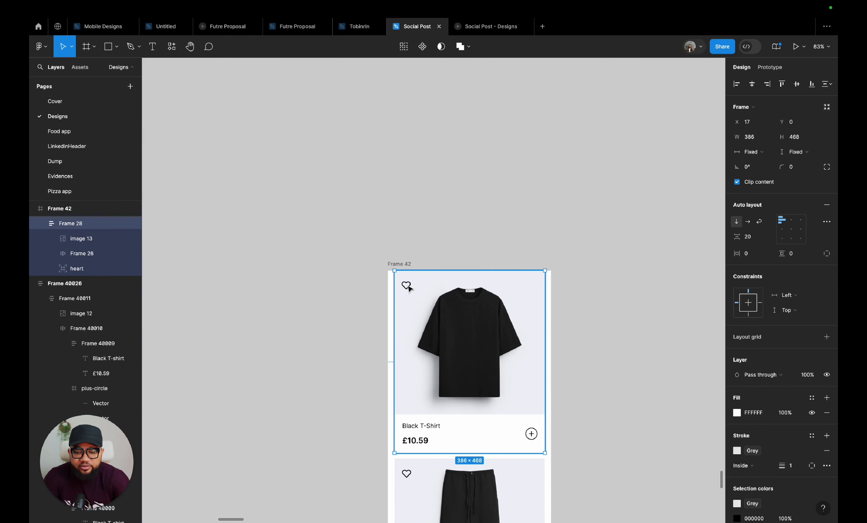
{"action": "double_click", "coordinate": [410, 288]}
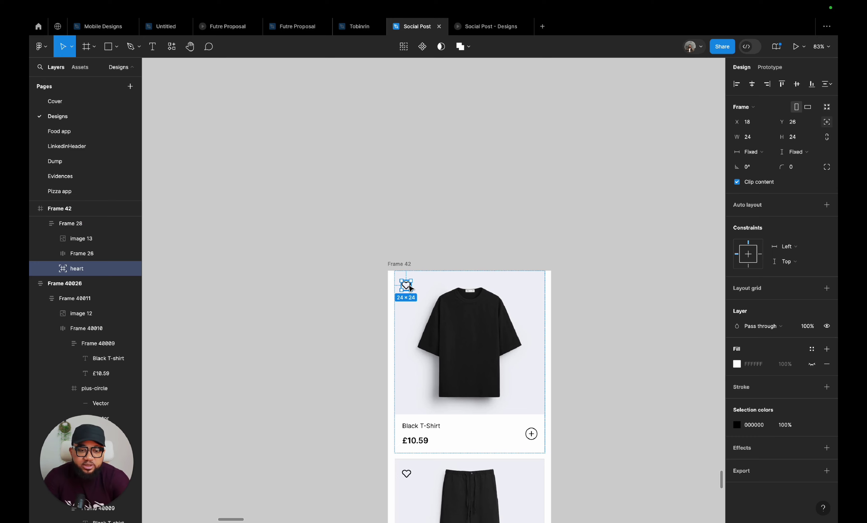
{"action": "scroll", "coordinate": [410, 289], "scroll_direction": "down", "scroll_amount": 5}
{"action": "scroll", "coordinate": [499, 223], "scroll_direction": "up", "scroll_amount": 2}
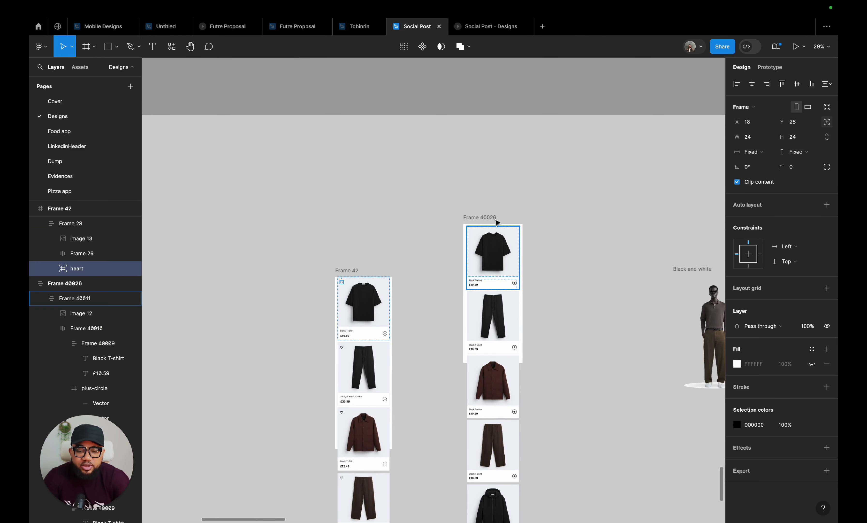
{"action": "left_click", "coordinate": [495, 260]}
{"action": "scroll", "coordinate": [495, 260], "scroll_direction": "up", "scroll_amount": 6}
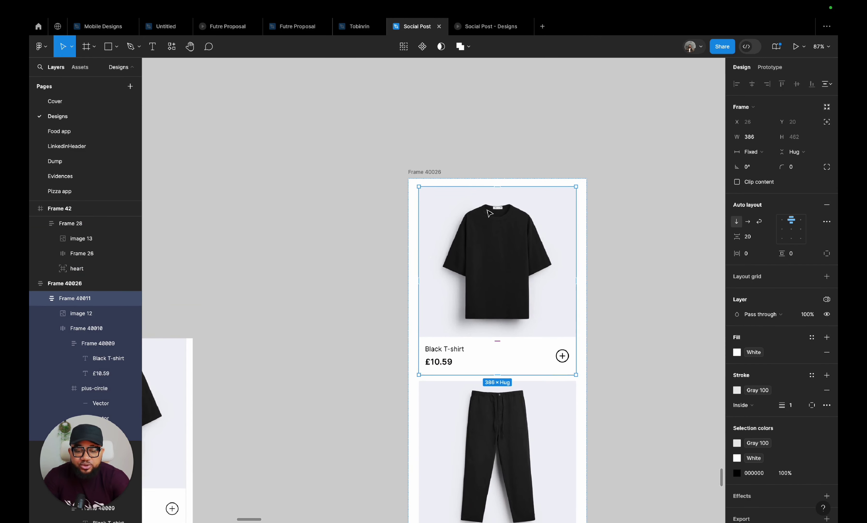
{"action": "key", "text": "ctrl+v"}
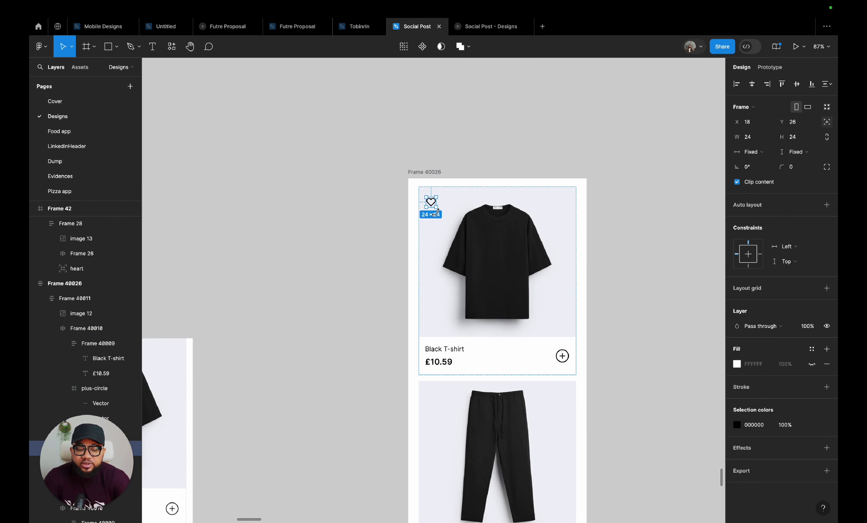
{"action": "key", "text": "Delete"}
{"action": "scroll", "coordinate": [504, 210], "scroll_direction": "right", "scroll_amount": 4}
{"action": "scroll", "coordinate": [504, 210], "scroll_direction": "down", "scroll_amount": 2}
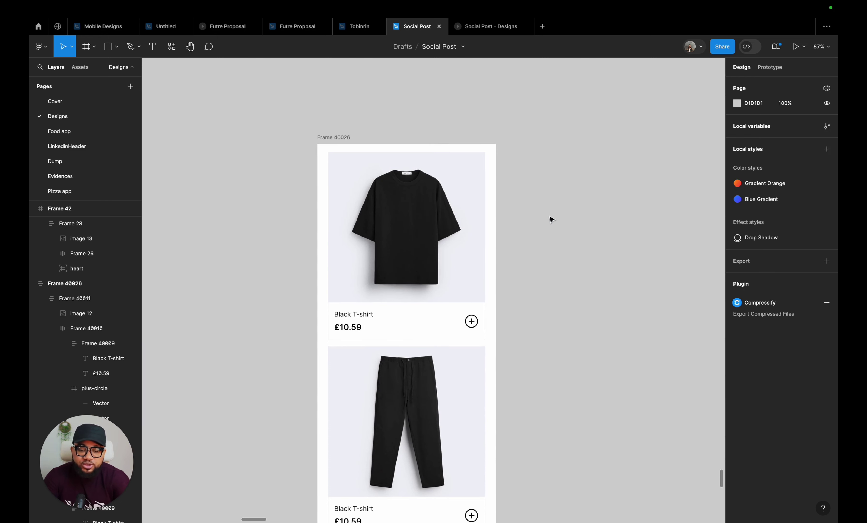
{"action": "right_click", "coordinate": [551, 215]}
{"action": "mouse_move", "coordinate": [589, 295]}
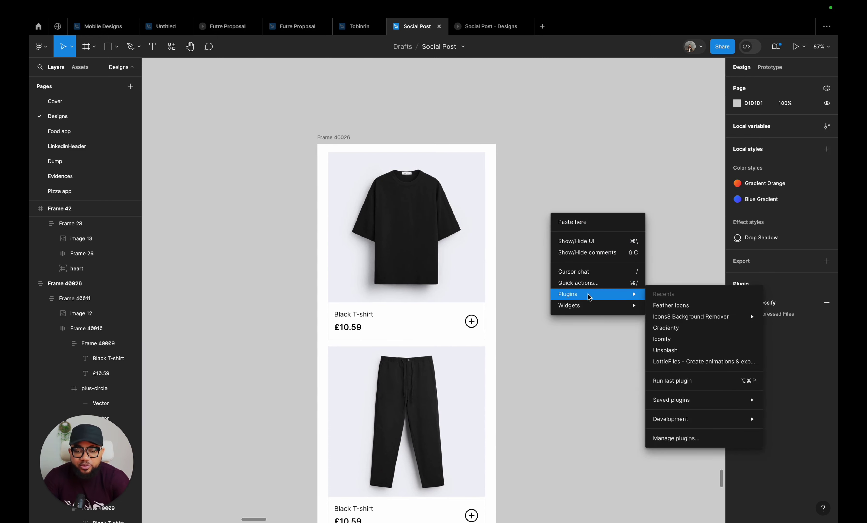
{"action": "left_click", "coordinate": [688, 306]}
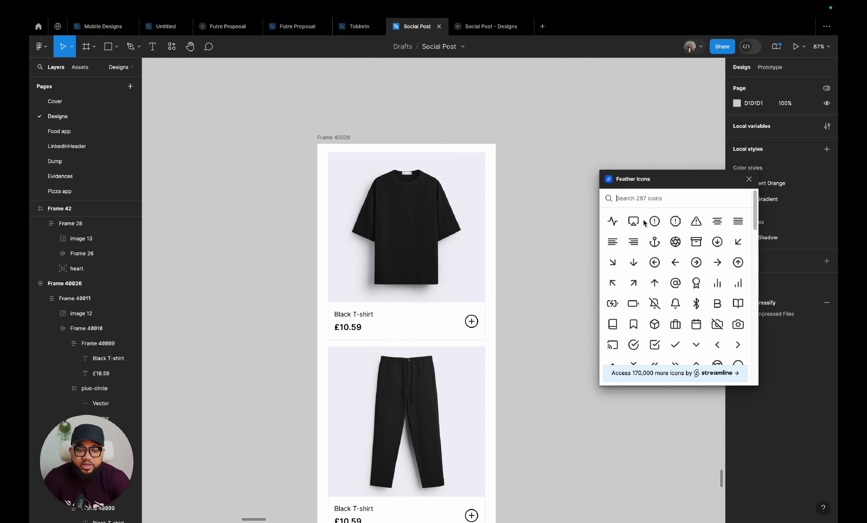
{"action": "left_click", "coordinate": [750, 179]}
- Launch the Iconify plugin and search its icons for "heart"
{"action": "right_click", "coordinate": [517, 182]}
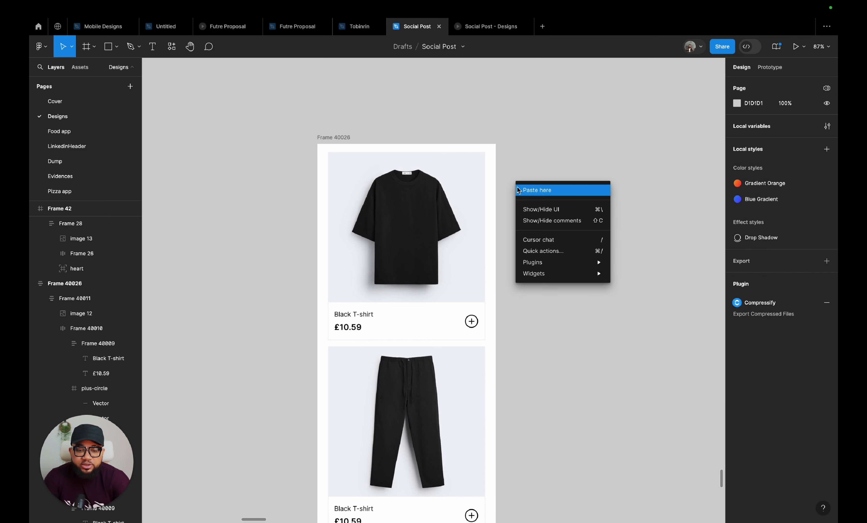
{"action": "mouse_move", "coordinate": [560, 265]}
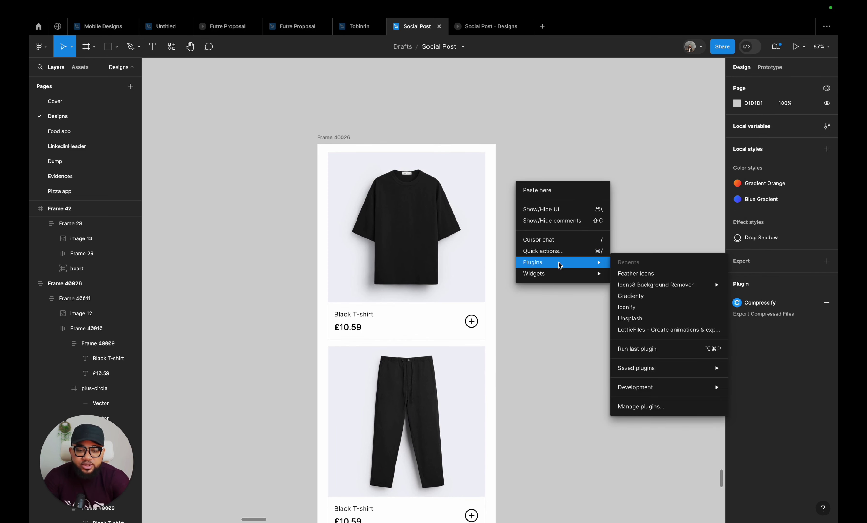
{"action": "left_click", "coordinate": [657, 306]}
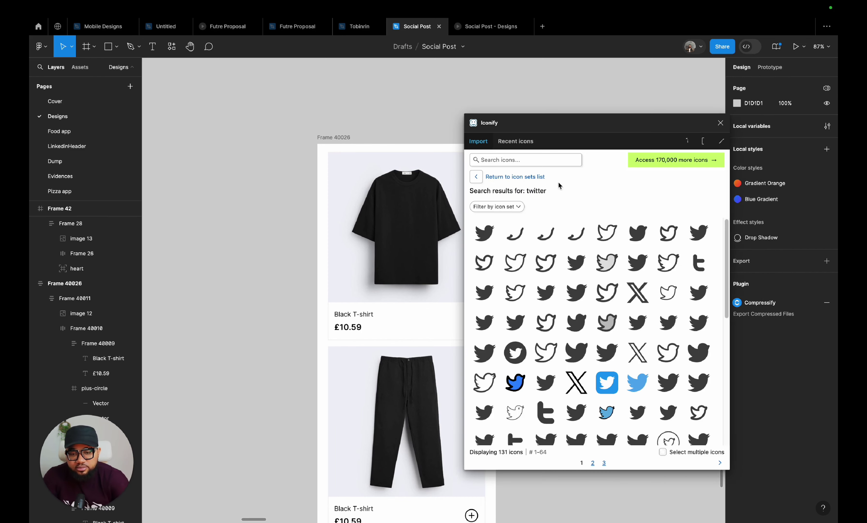
{"action": "left_click", "coordinate": [515, 161]}
{"action": "type", "text": "he"}
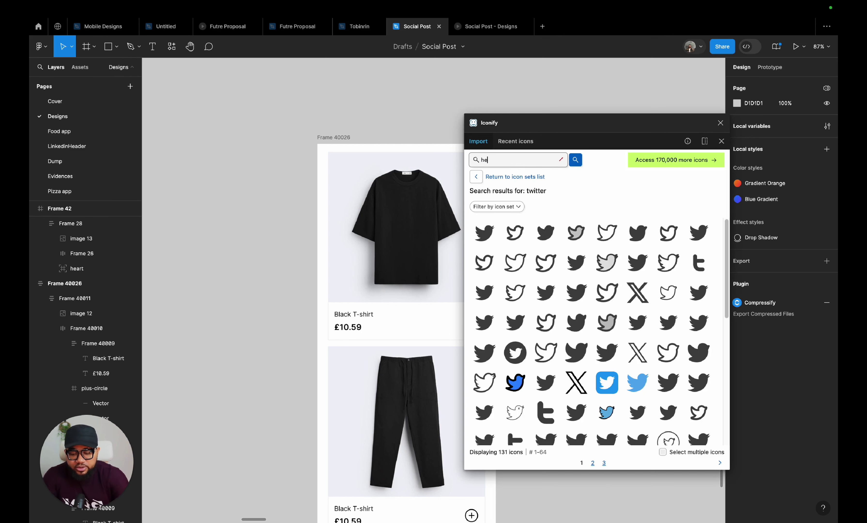
{"action": "type", "text": "art"}
{"action": "key", "text": "Return"}
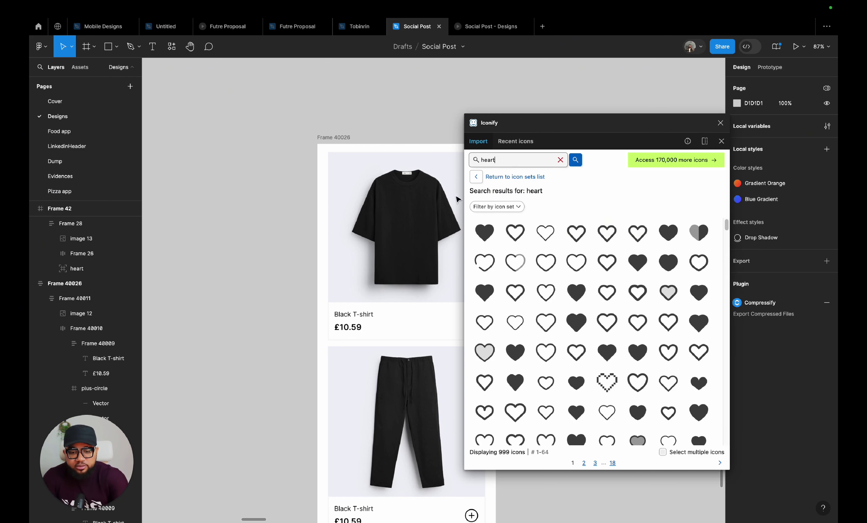
- Import the filled heart icon onto the canvas beside the product column and close the plugin
{"action": "left_click", "coordinate": [343, 229]}
{"action": "scroll", "coordinate": [387, 239], "scroll_direction": "right", "scroll_amount": 5}
{"action": "scroll", "coordinate": [386, 238], "scroll_direction": "up", "scroll_amount": 1}
{"action": "scroll", "coordinate": [386, 238], "scroll_direction": "right", "scroll_amount": 2}
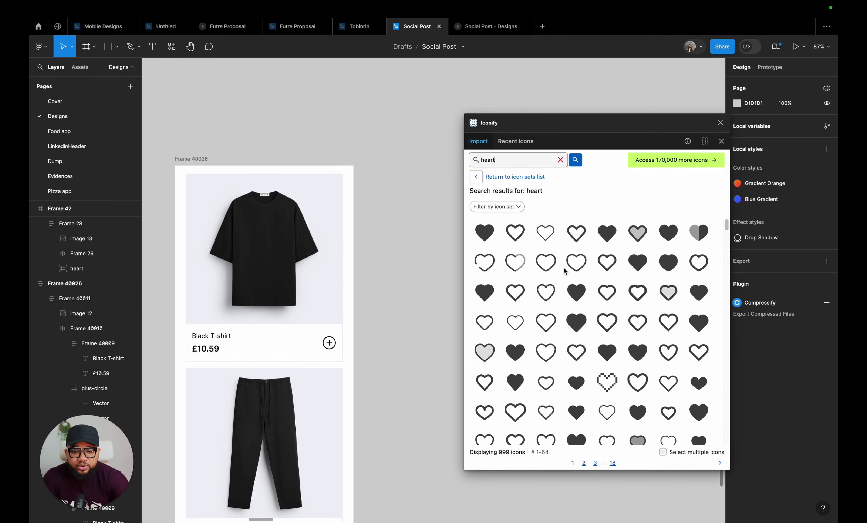
{"action": "left_click_drag", "start_coordinate": [485, 233], "coordinate": [387, 236]}
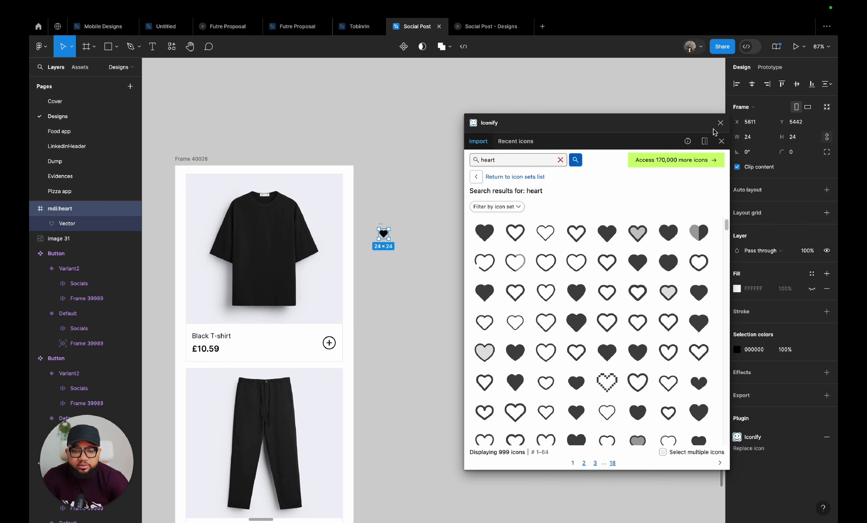
{"action": "left_click", "coordinate": [720, 123]}
- Resize the imported heart icon to 28 × 28
{"action": "scroll", "coordinate": [405, 219], "scroll_direction": "up", "scroll_amount": 5}
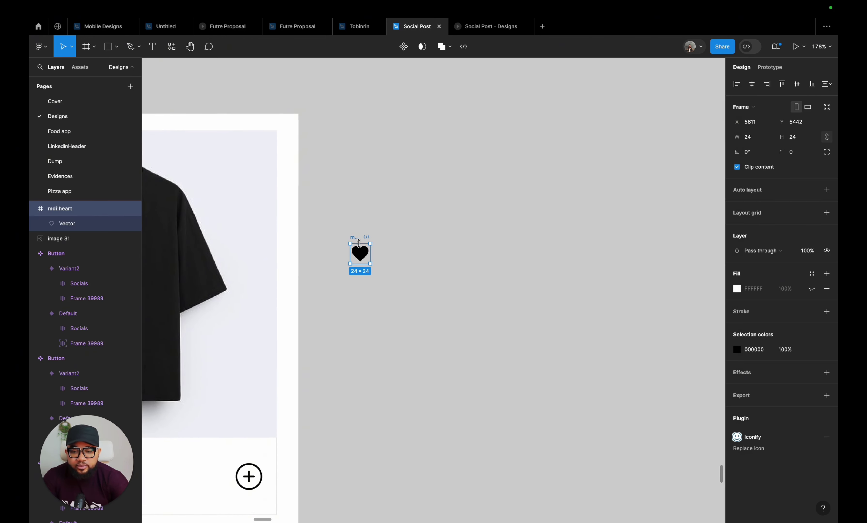
{"action": "left_click", "coordinate": [800, 140]}
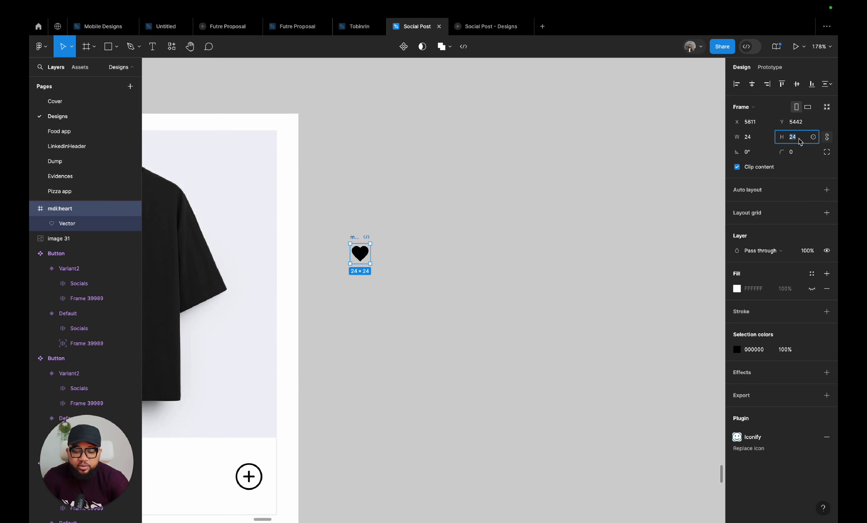
{"action": "key", "text": "Return"}
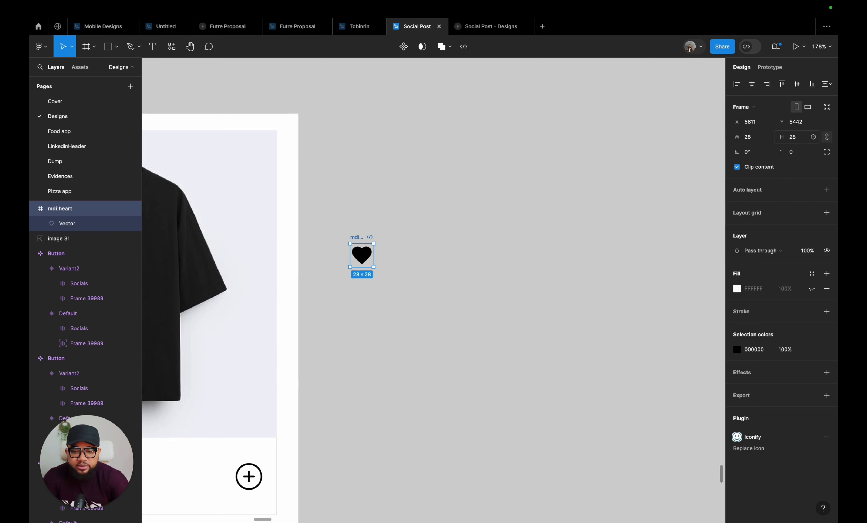
{"action": "scroll", "coordinate": [407, 215], "scroll_direction": "down", "scroll_amount": 3}
- Place the heart icon inside the new column's black T-shirt card and give it absolute positioning
{"action": "left_click_drag", "start_coordinate": [375, 231], "coordinate": [516, 229]}
{"action": "scroll", "coordinate": [516, 229], "scroll_direction": "left", "scroll_amount": 3}
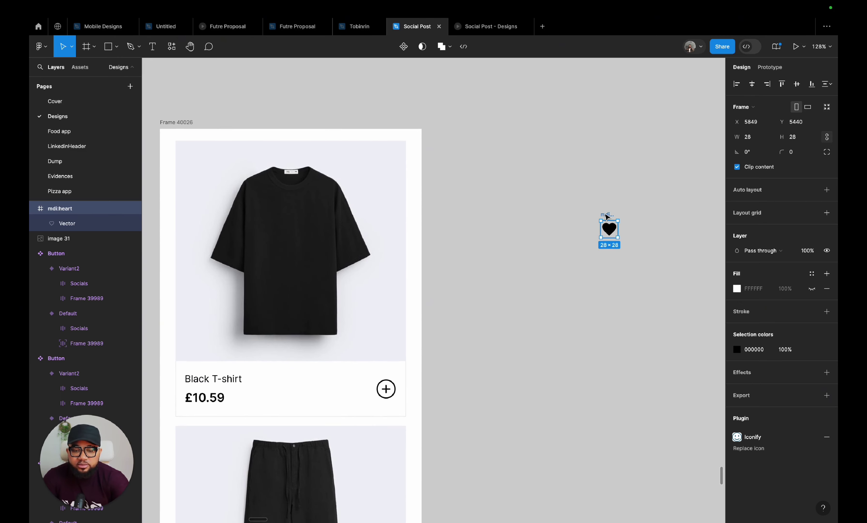
{"action": "left_click_drag", "start_coordinate": [607, 216], "coordinate": [340, 192]}
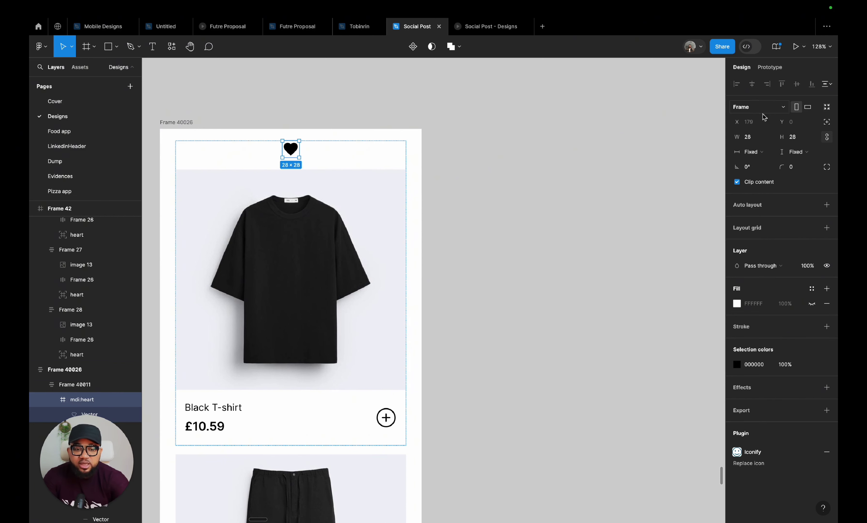
{"action": "left_click", "coordinate": [828, 123]}
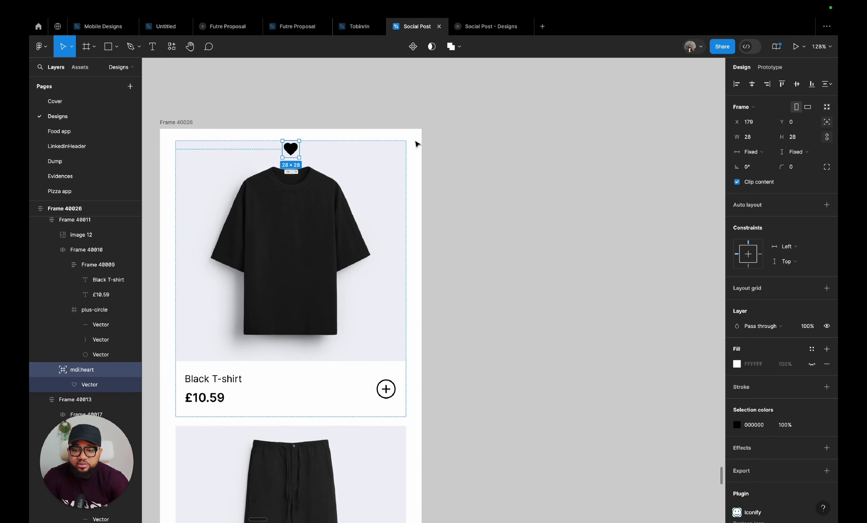
- Align the heart icon to the T-shirt card's top-left corner, then offset it inward to about X 16, Y 21
{"action": "left_click", "coordinate": [739, 86]}
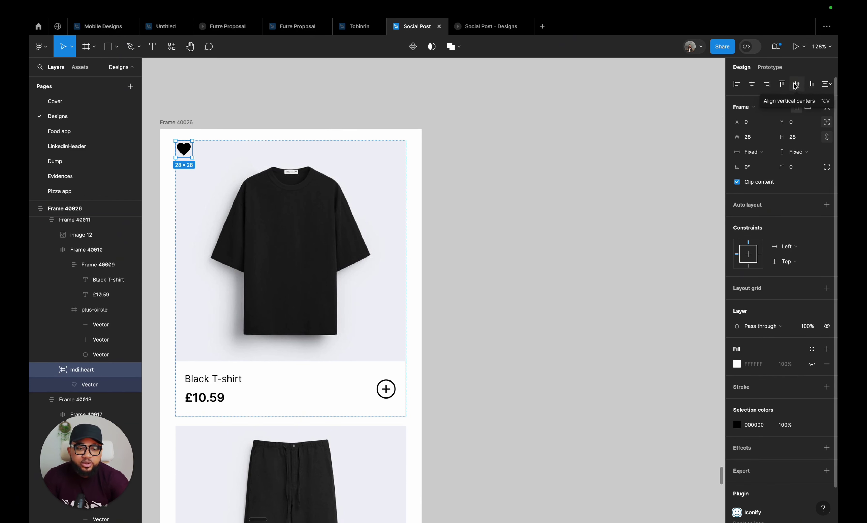
{"action": "left_click", "coordinate": [782, 84]}
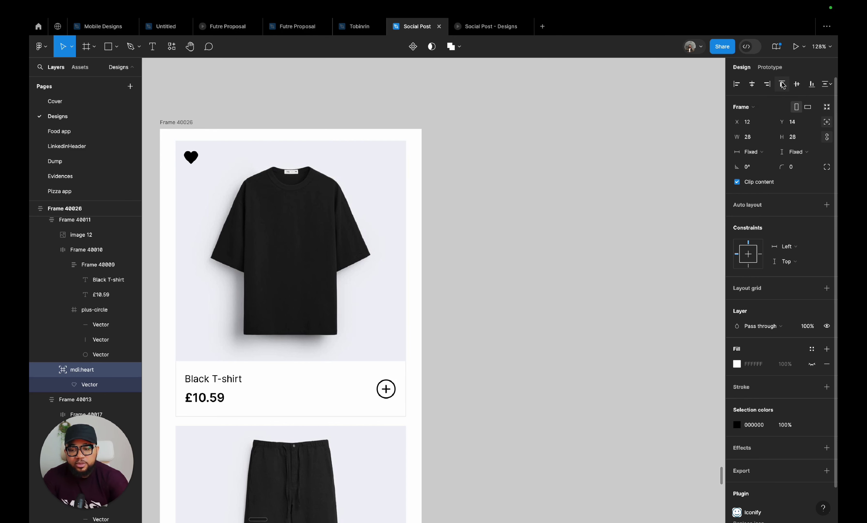
{"action": "left_click_drag", "start_coordinate": [194, 160], "coordinate": [199, 160]}
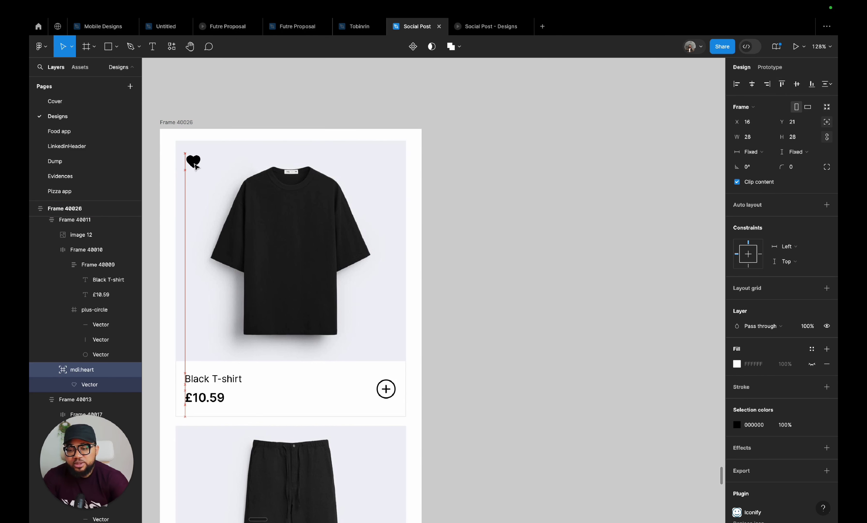
- Copy the heart icon from the black T-shirt card and paste it into every other product card in the column
{"action": "left_click", "coordinate": [499, 179]}
{"action": "scroll", "coordinate": [500, 178], "scroll_direction": "left", "scroll_amount": 5}
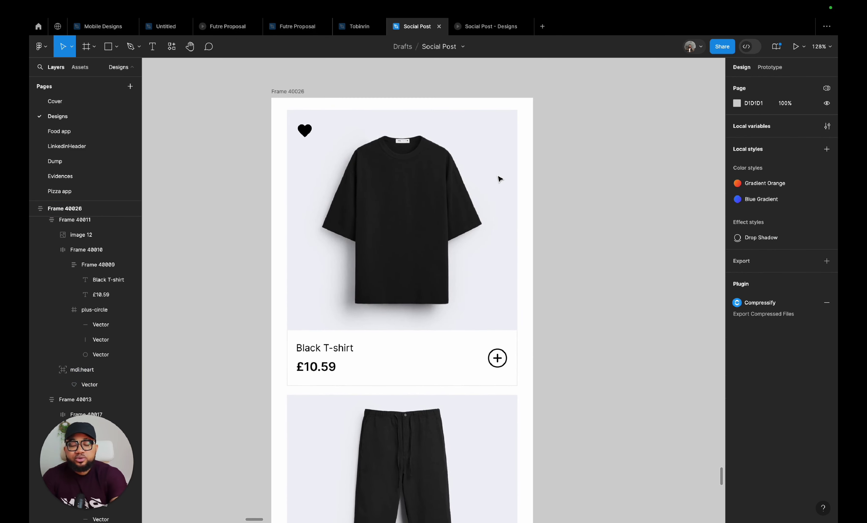
{"action": "double_click", "coordinate": [303, 134]}
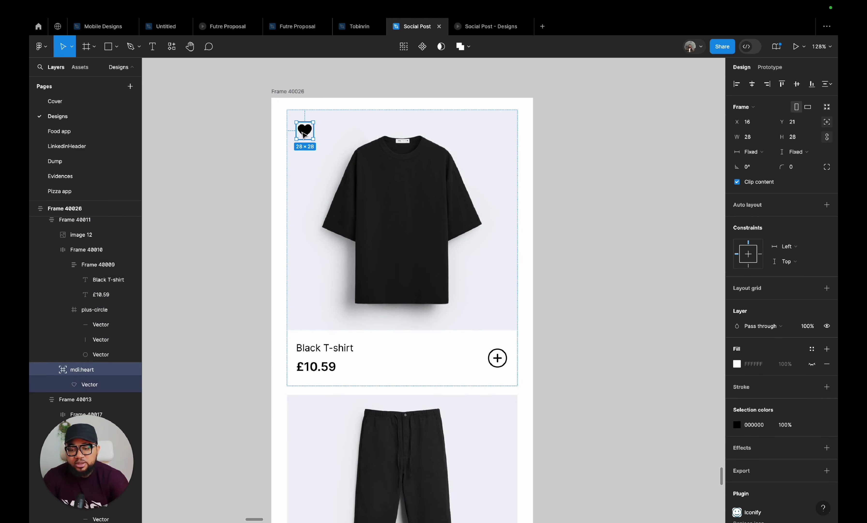
{"action": "scroll", "coordinate": [252, 392], "scroll_direction": "down", "scroll_amount": 5}
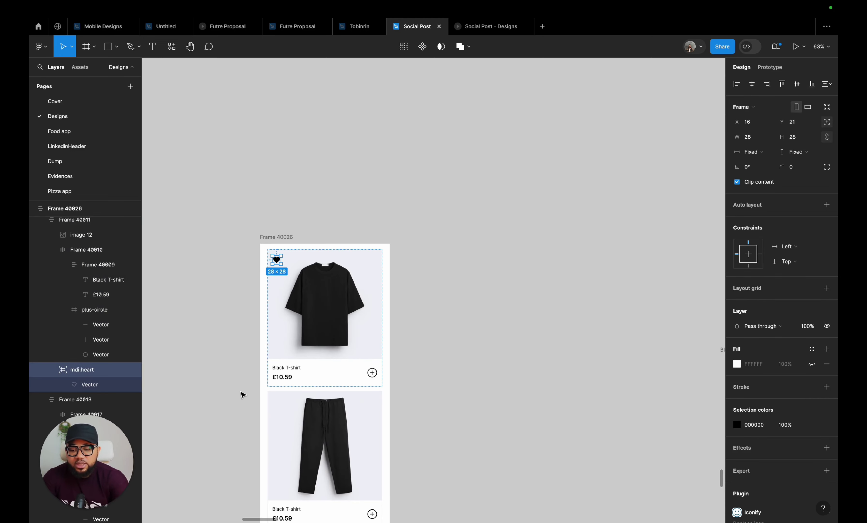
{"action": "left_click", "coordinate": [243, 398]}
{"action": "left_click_drag", "start_coordinate": [241, 396], "coordinate": [513, 420]}
{"action": "scroll", "coordinate": [409, 488], "scroll_direction": "down", "scroll_amount": 5}
{"action": "scroll", "coordinate": [410, 487], "scroll_direction": "down", "scroll_amount": 15}
{"action": "scroll", "coordinate": [513, 421], "scroll_direction": "down", "scroll_amount": 2}
{"action": "scroll", "coordinate": [513, 421], "scroll_direction": "up", "scroll_amount": 10}
{"action": "key", "text": "ctrl+v"}
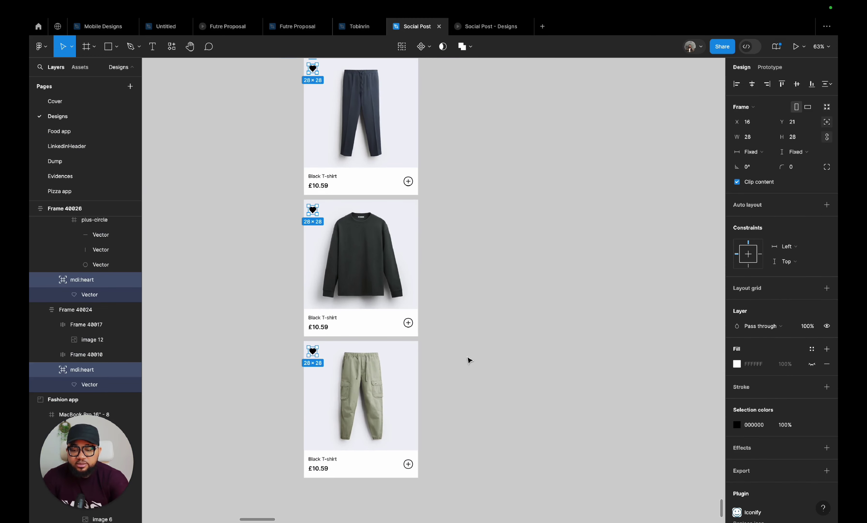
- Move the product column up towards the runway page and clip its overflowing content
{"action": "left_click", "coordinate": [469, 358]}
{"action": "scroll", "coordinate": [469, 356], "scroll_direction": "down", "scroll_amount": 10}
{"action": "scroll", "coordinate": [467, 354], "scroll_direction": "up", "scroll_amount": 5}
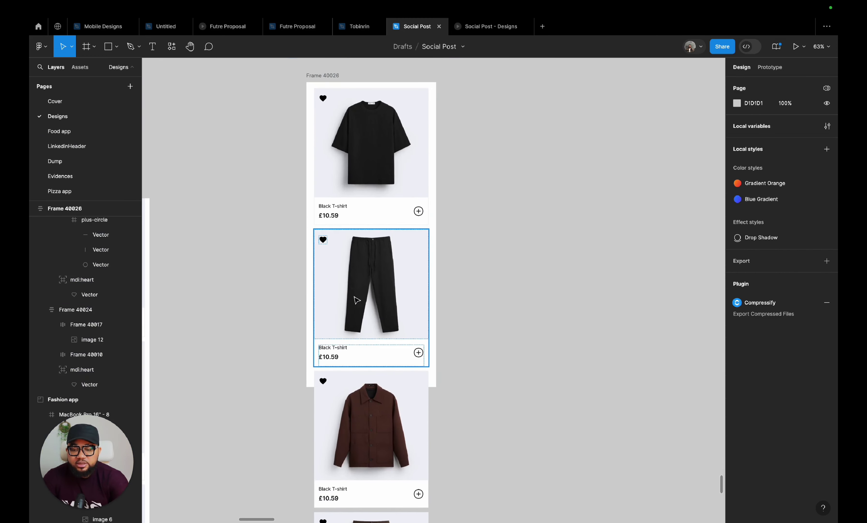
{"action": "scroll", "coordinate": [348, 287], "scroll_direction": "up", "scroll_amount": 5}
{"action": "scroll", "coordinate": [348, 288], "scroll_direction": "down", "scroll_amount": 8}
{"action": "scroll", "coordinate": [348, 287], "scroll_direction": "up", "scroll_amount": 5}
{"action": "scroll", "coordinate": [347, 287], "scroll_direction": "left", "scroll_amount": 2}
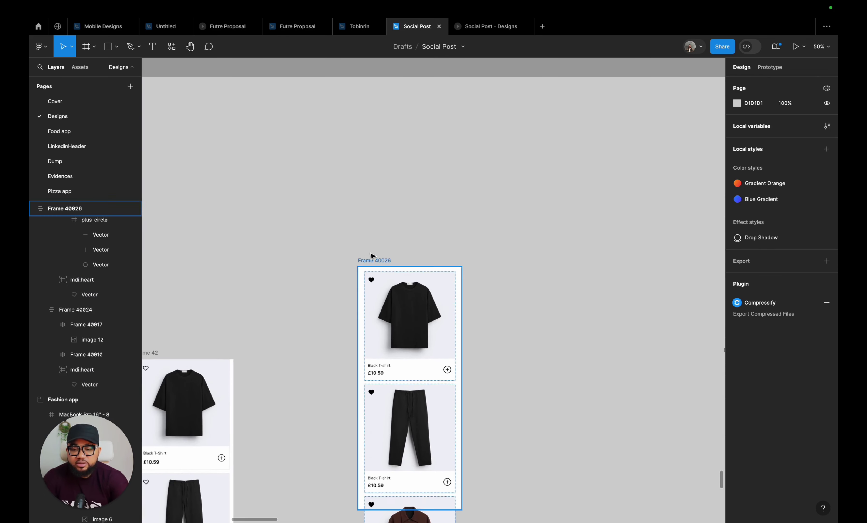
{"action": "left_click", "coordinate": [384, 257]}
{"action": "left_click_drag", "start_coordinate": [383, 259], "coordinate": [367, 265]}
{"action": "scroll", "coordinate": [565, 250], "scroll_direction": "down", "scroll_amount": 5}
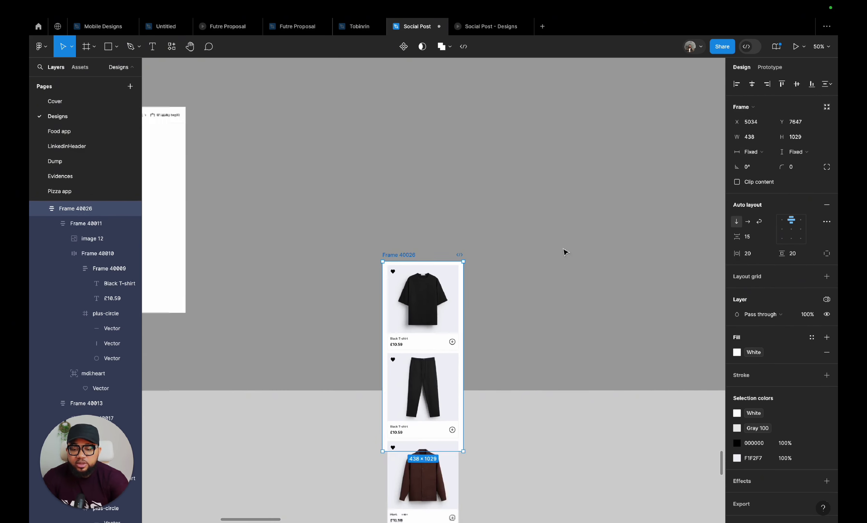
{"action": "left_click", "coordinate": [738, 182]}
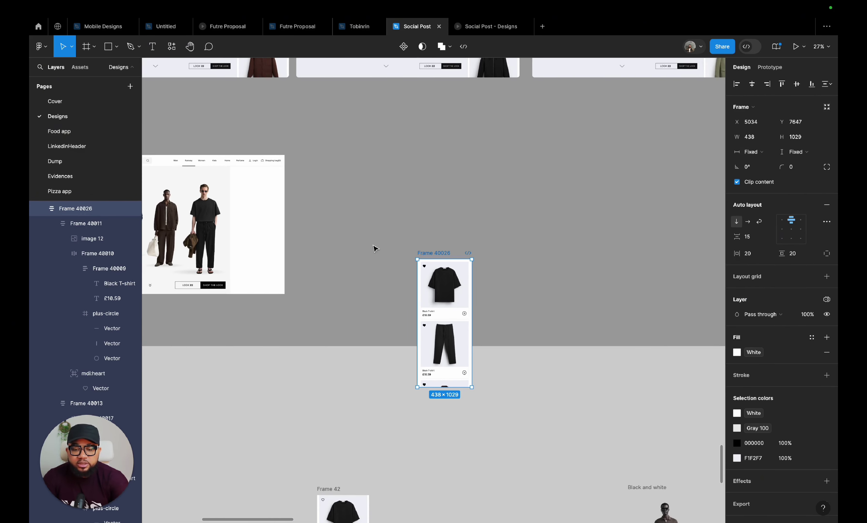
- Move the product column into the runway page MacBook Pro 16" - 8 and rename it Panel
{"action": "left_click_drag", "start_coordinate": [436, 256], "coordinate": [265, 198]}
{"action": "scroll", "coordinate": [265, 199], "scroll_direction": "up", "scroll_amount": 2}
{"action": "scroll", "coordinate": [265, 198], "scroll_direction": "left", "scroll_amount": 2}
{"action": "scroll", "coordinate": [323, 272], "scroll_direction": "up", "scroll_amount": 1}
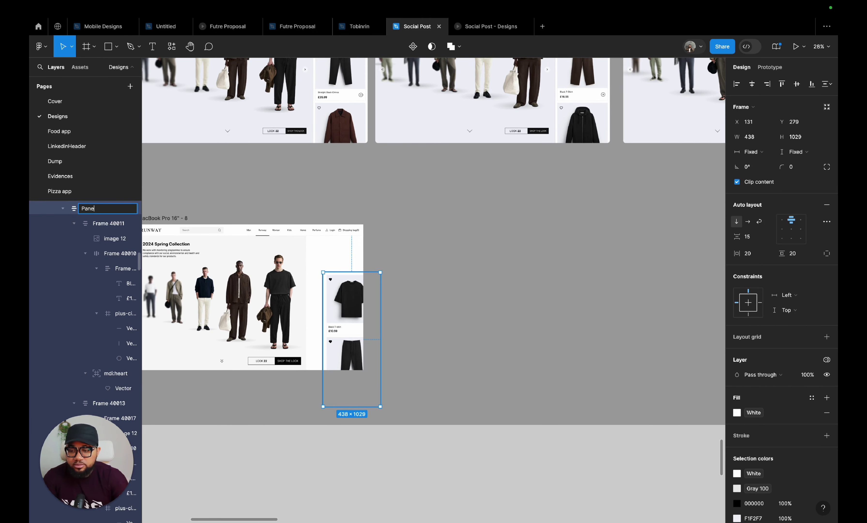
{"action": "key", "text": "Return"}
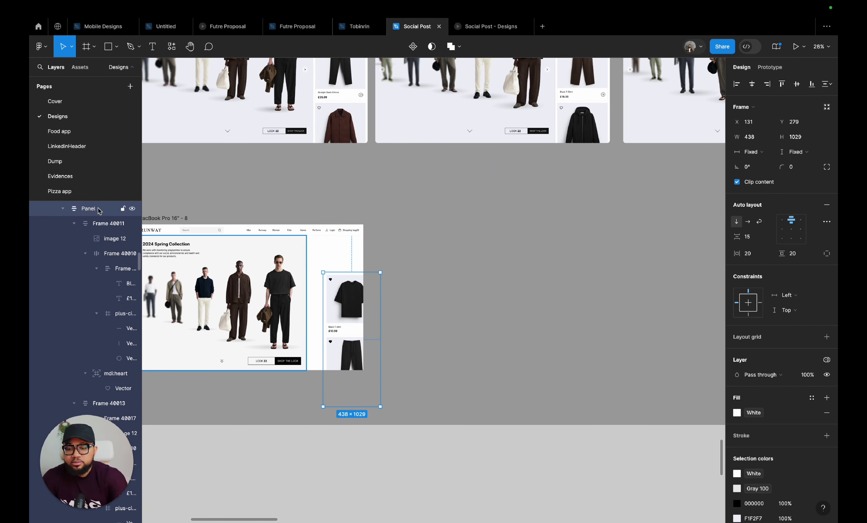
- Fit the Panel exactly into the page's blank product area beside the models, directly below the header
{"action": "scroll", "coordinate": [387, 291], "scroll_direction": "up", "scroll_amount": 5}
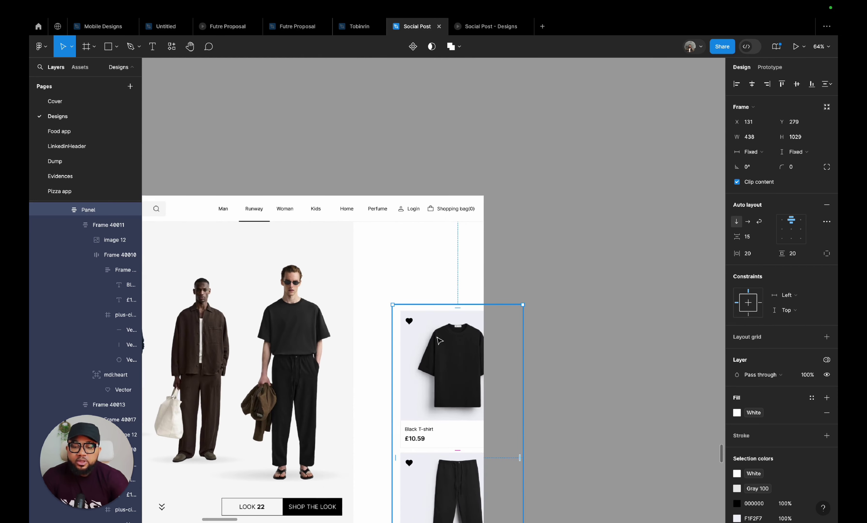
{"action": "left_click_drag", "start_coordinate": [439, 340], "coordinate": [400, 255]}
{"action": "left_click", "coordinate": [540, 277]}
{"action": "scroll", "coordinate": [539, 282], "scroll_direction": "down", "scroll_amount": 5}
{"action": "scroll", "coordinate": [539, 281], "scroll_direction": "left", "scroll_amount": 3}
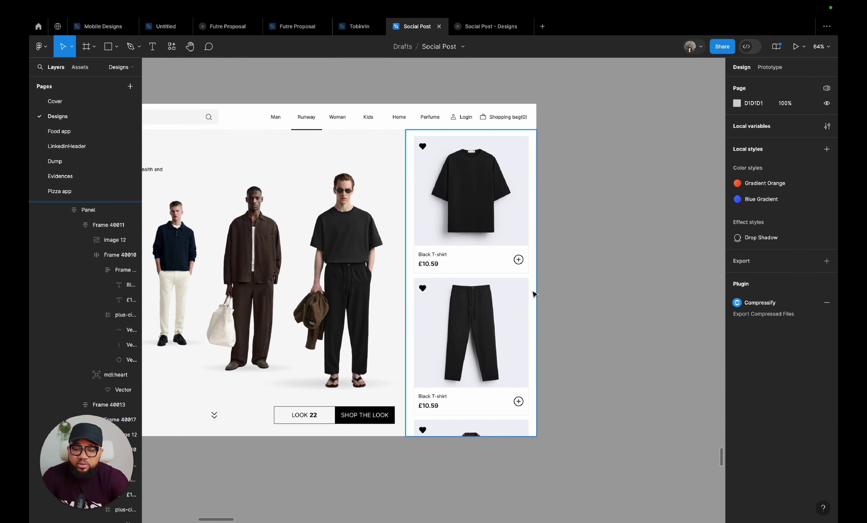
- Detach the Gray 50 style from the 2024 Spring Collection frame and sample F1F2F7 as its fill
{"action": "scroll", "coordinate": [525, 310], "scroll_direction": "up", "scroll_amount": 5}
{"action": "scroll", "coordinate": [525, 311], "scroll_direction": "left", "scroll_amount": 3}
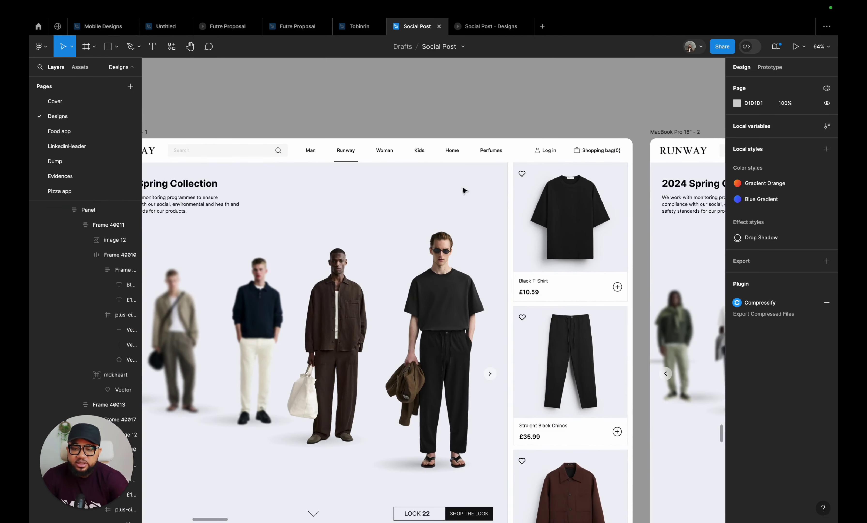
{"action": "scroll", "coordinate": [466, 192], "scroll_direction": "down", "scroll_amount": 4}
{"action": "scroll", "coordinate": [466, 192], "scroll_direction": "up", "scroll_amount": 3}
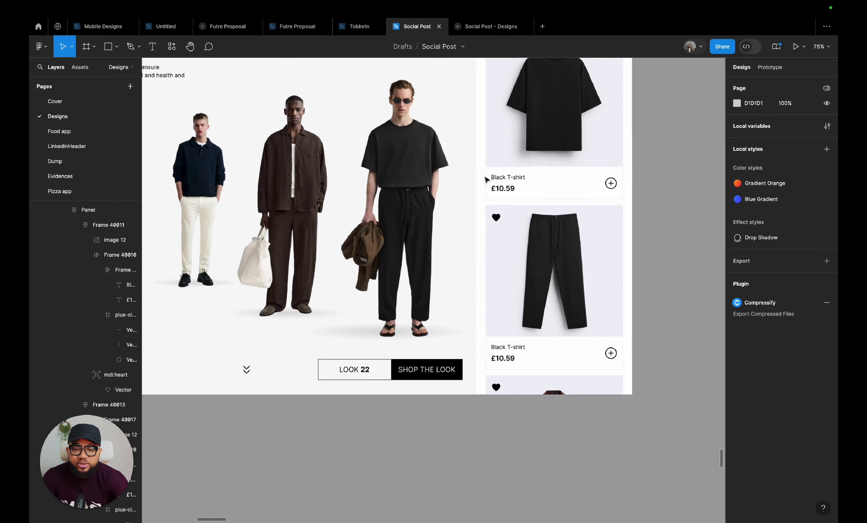
{"action": "scroll", "coordinate": [603, 155], "scroll_direction": "down", "scroll_amount": 3}
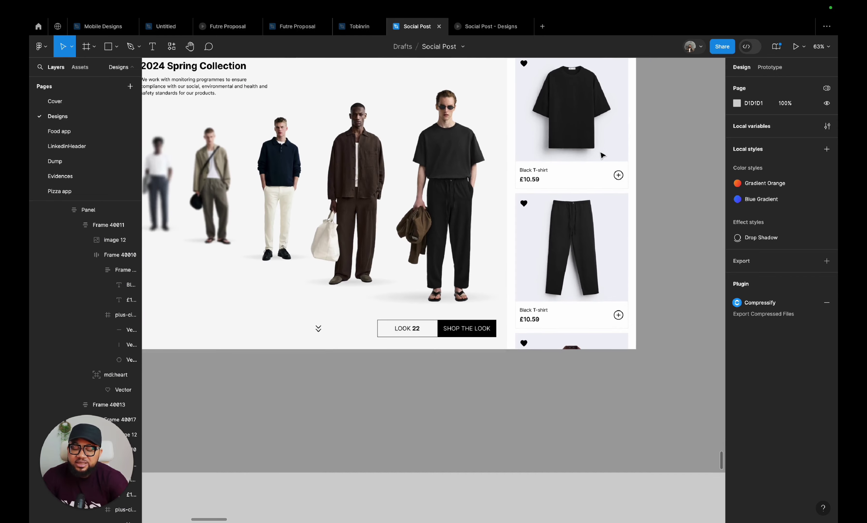
{"action": "left_click", "coordinate": [493, 210]}
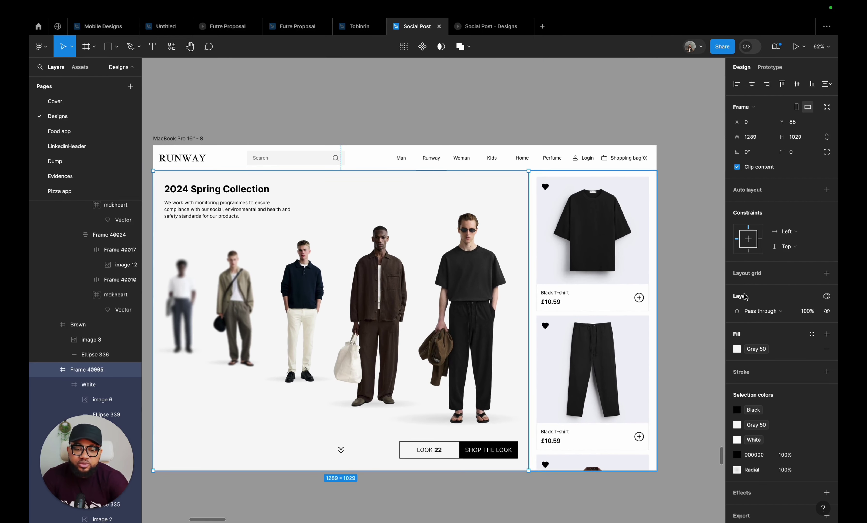
{"action": "left_click", "coordinate": [813, 349]}
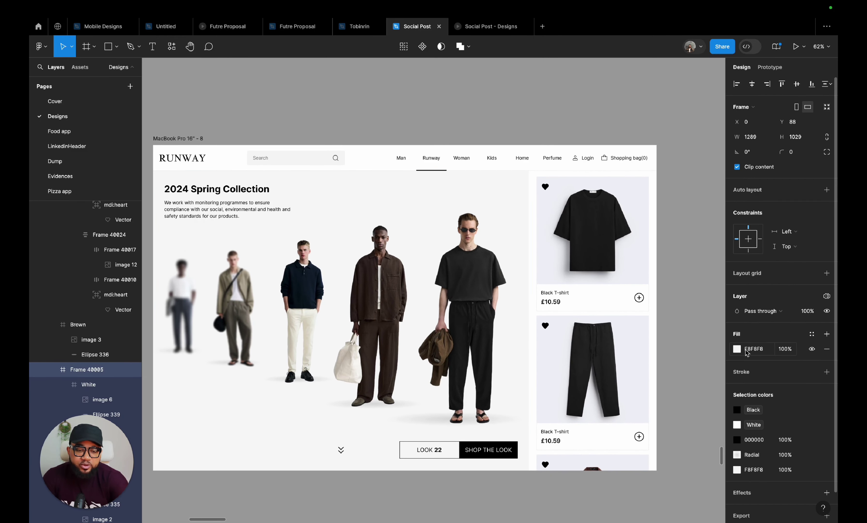
{"action": "left_click", "coordinate": [738, 349]}
{"action": "left_click", "coordinate": [627, 411]}
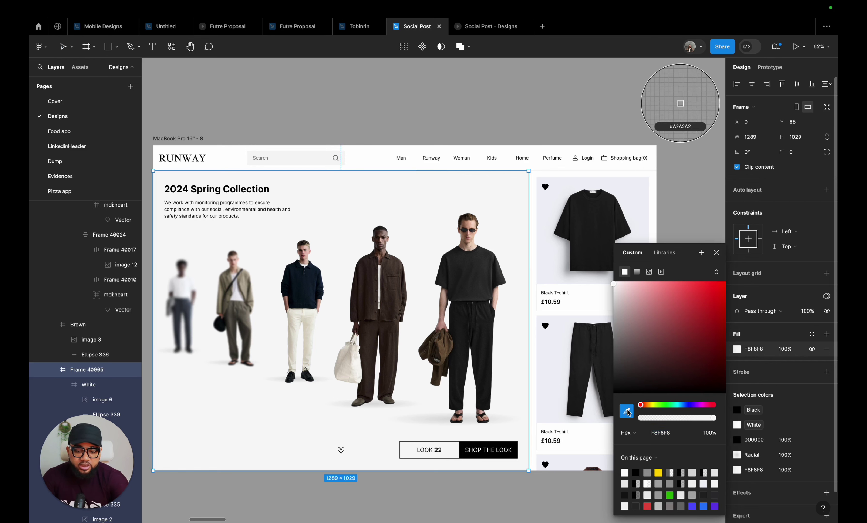
{"action": "left_click", "coordinate": [680, 103]}
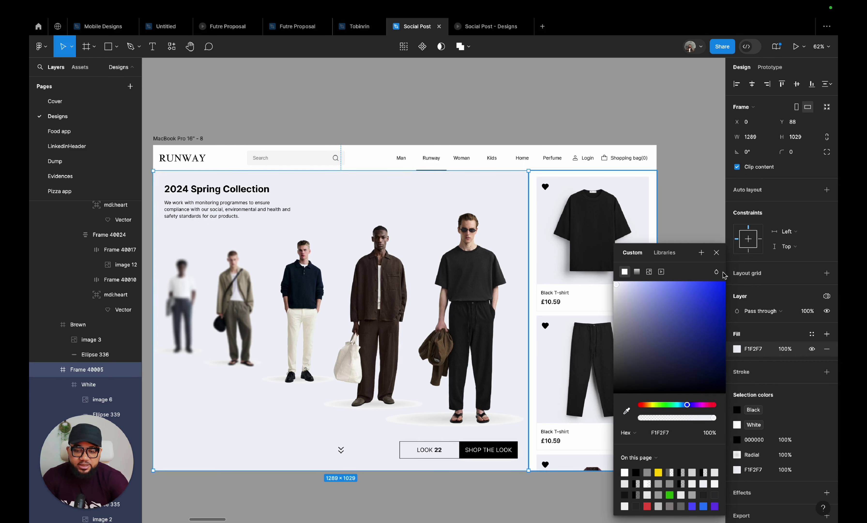
{"action": "left_click", "coordinate": [717, 252]}
{"action": "left_click", "coordinate": [699, 233]}
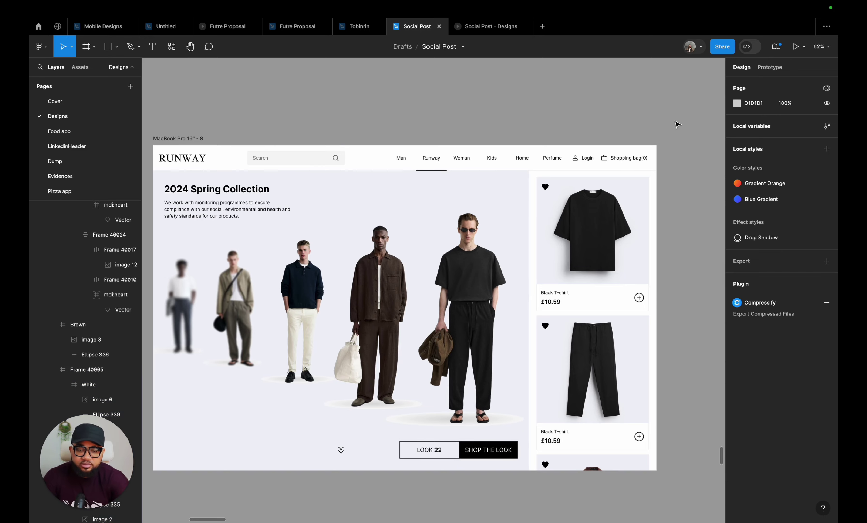
- Try to move the whole product side frame out of the runway page onto the empty canvas below
{"action": "scroll", "coordinate": [677, 124], "scroll_direction": "up", "scroll_amount": 5}
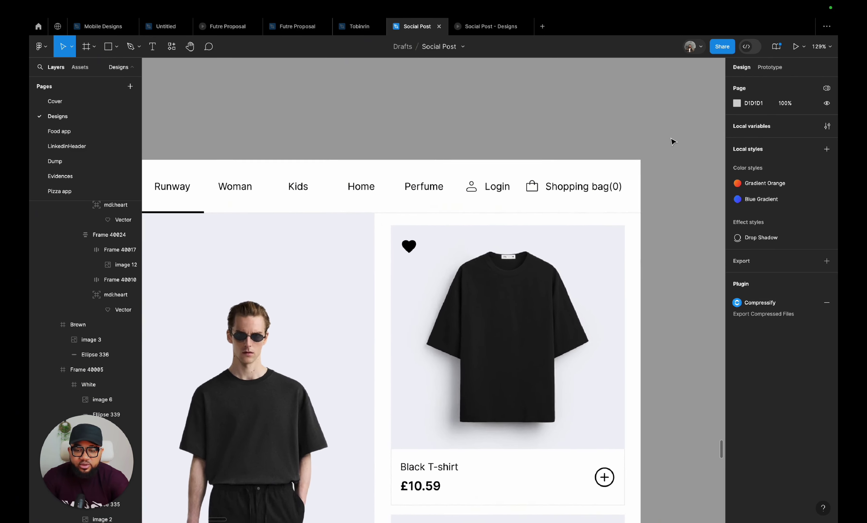
{"action": "scroll", "coordinate": [673, 141], "scroll_direction": "down", "scroll_amount": 5}
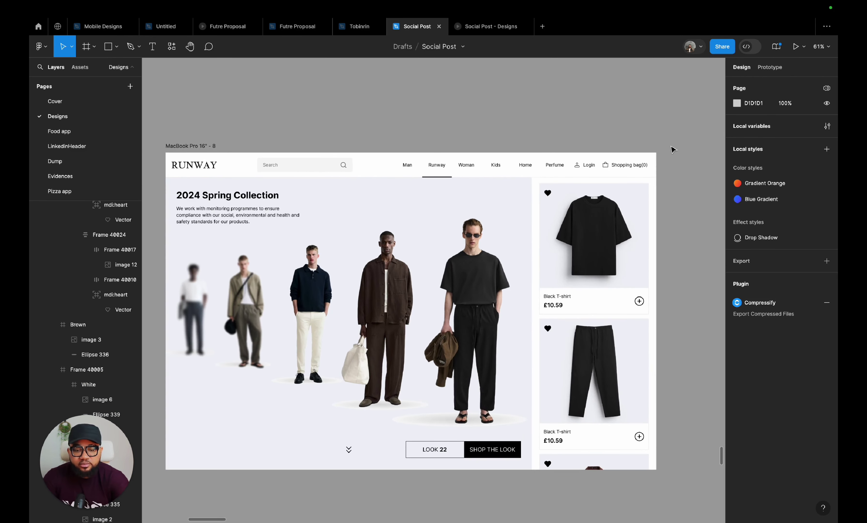
{"action": "left_click", "coordinate": [622, 243]}
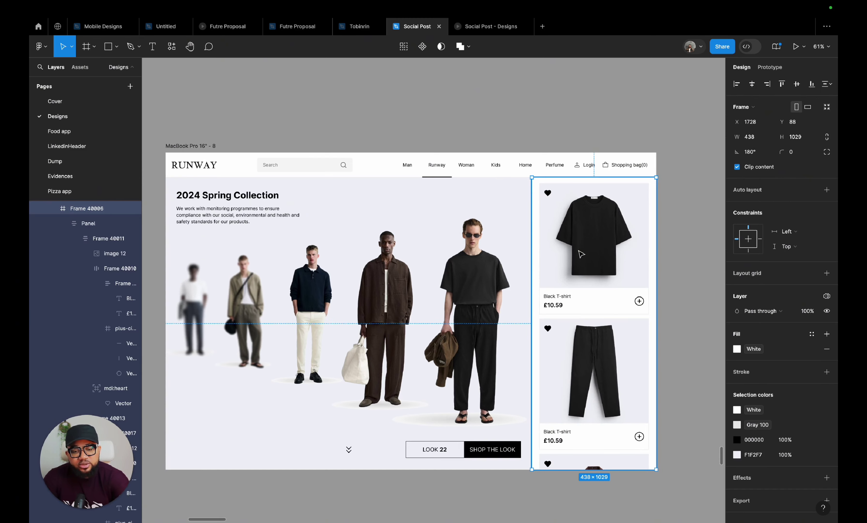
{"action": "key", "text": "ctrl+x"}
{"action": "scroll", "coordinate": [589, 255], "scroll_direction": "right", "scroll_amount": 5}
{"action": "key", "text": "ctrl+v"}
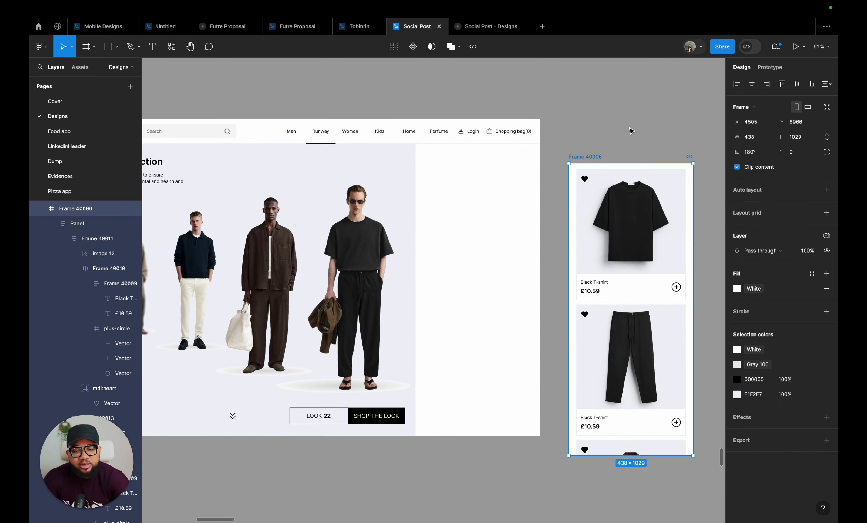
{"action": "key", "text": "Escape"}
{"action": "left_click", "coordinate": [633, 317]}
{"action": "scroll", "coordinate": [639, 362], "scroll_direction": "down", "scroll_amount": 5}
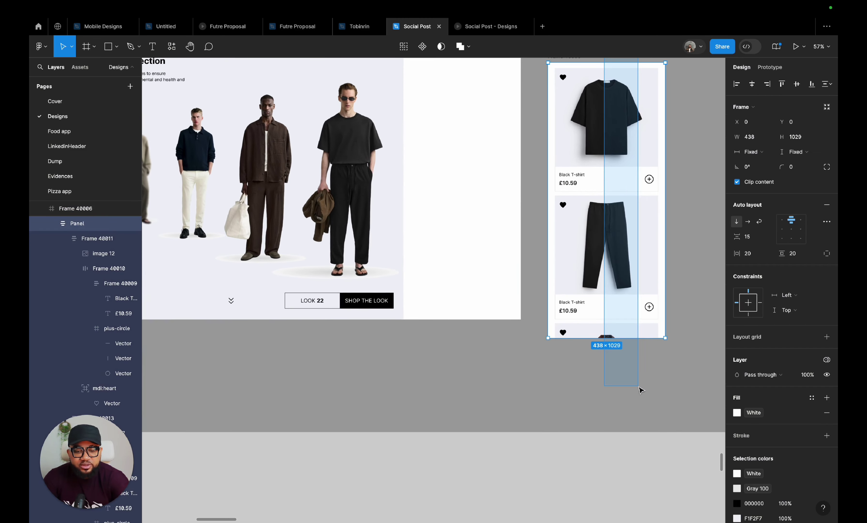
{"action": "scroll", "coordinate": [606, 250], "scroll_direction": "down", "scroll_amount": 5}
{"action": "left_click_drag", "start_coordinate": [607, 250], "coordinate": [479, 339]}
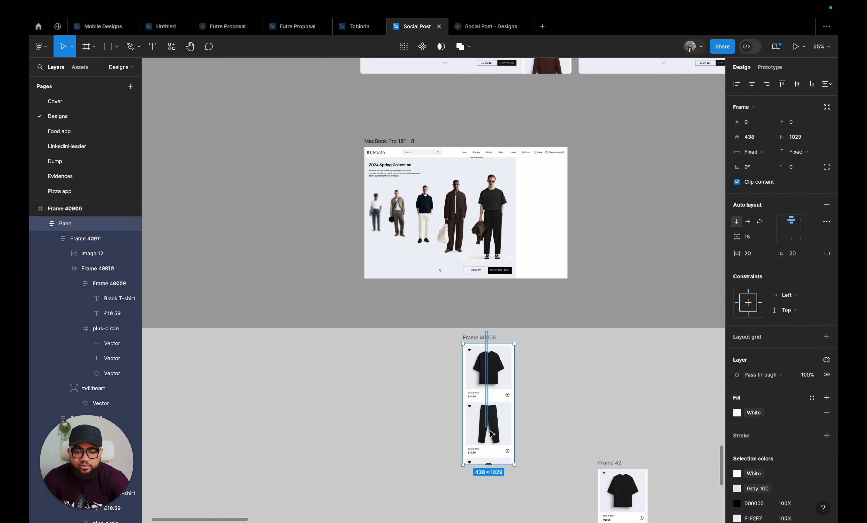
- Turn the side frame's content clipping off and on again, and undo its move out of the runway page
{"action": "left_click", "coordinate": [457, 449]}
{"action": "left_click", "coordinate": [482, 338]}
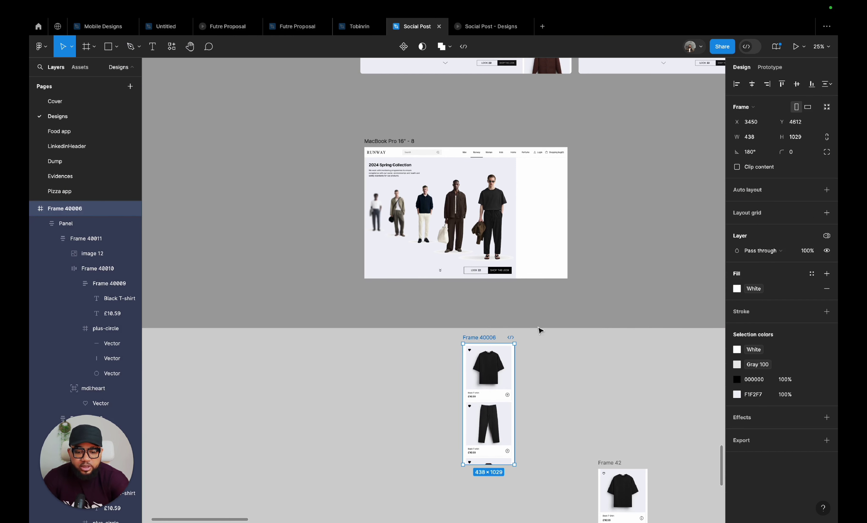
{"action": "left_click", "coordinate": [446, 357]}
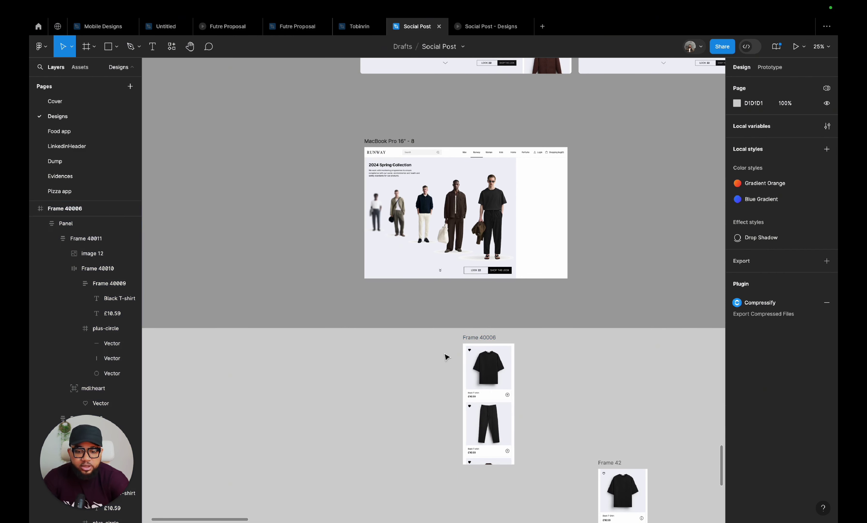
{"action": "left_click", "coordinate": [472, 345]}
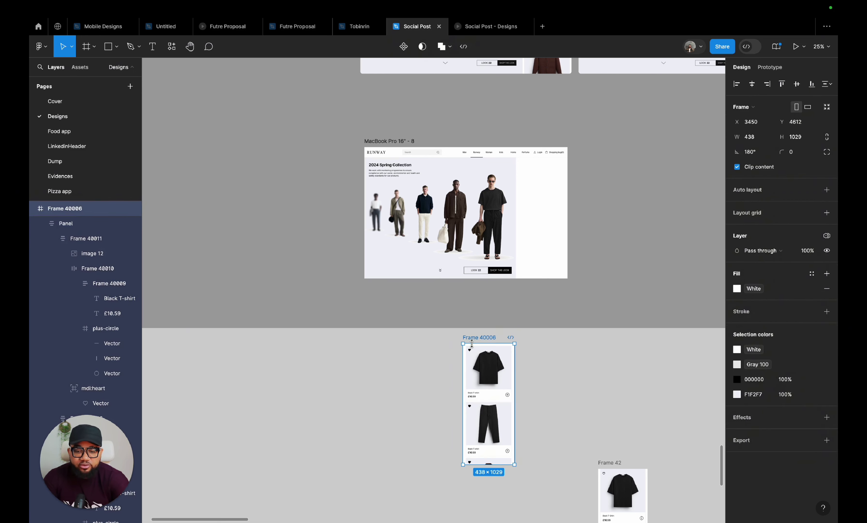
{"action": "left_click", "coordinate": [472, 348]}
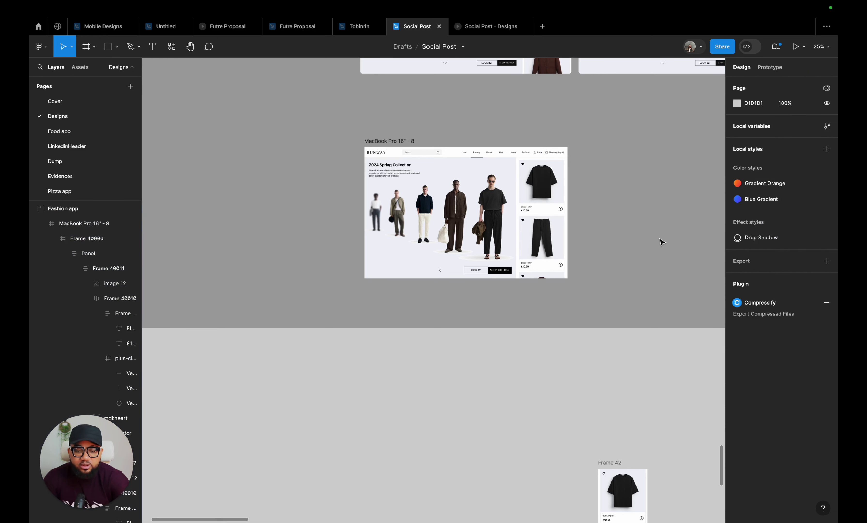
- Take only the Panel out of its side frame and place it on the empty canvas below the runway page
{"action": "left_click", "coordinate": [577, 231]}
{"action": "left_click", "coordinate": [545, 232]}
{"action": "left_click", "coordinate": [545, 232]}
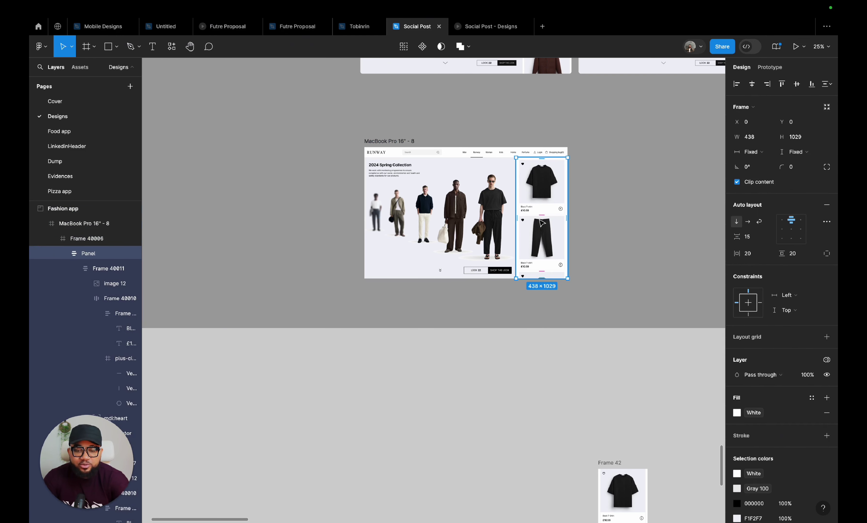
{"action": "left_click_drag", "start_coordinate": [542, 222], "coordinate": [660, 226]}
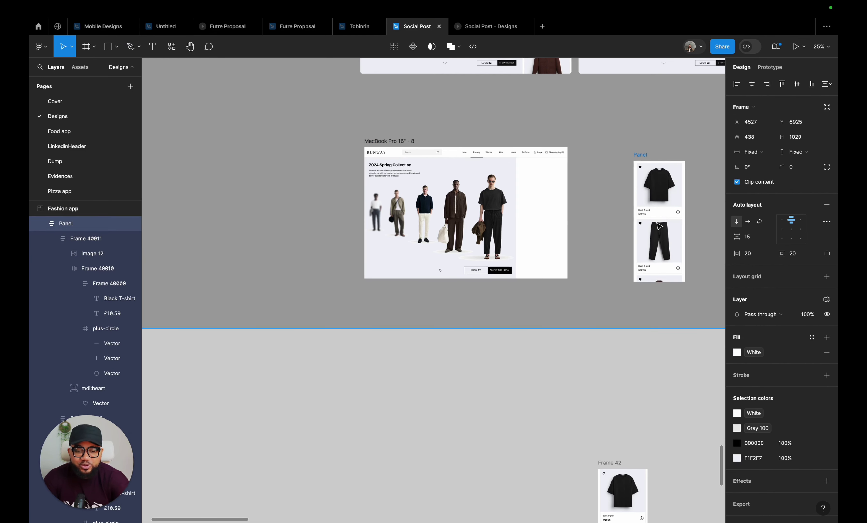
{"action": "left_click", "coordinate": [524, 179]}
{"action": "left_click", "coordinate": [643, 158]}
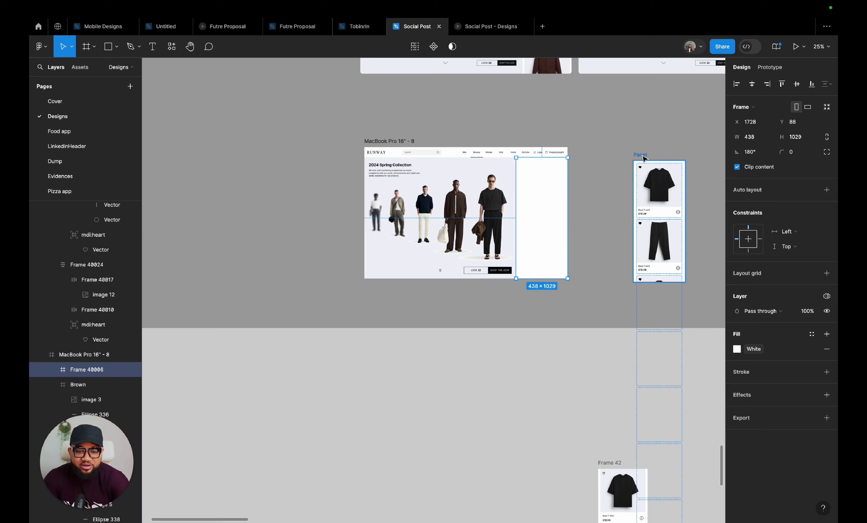
{"action": "left_click_drag", "start_coordinate": [643, 157], "coordinate": [397, 504]}
- Select all product cards inside the Panel and set their corner radius to 5
{"action": "scroll", "coordinate": [416, 281], "scroll_direction": "up", "scroll_amount": 20}
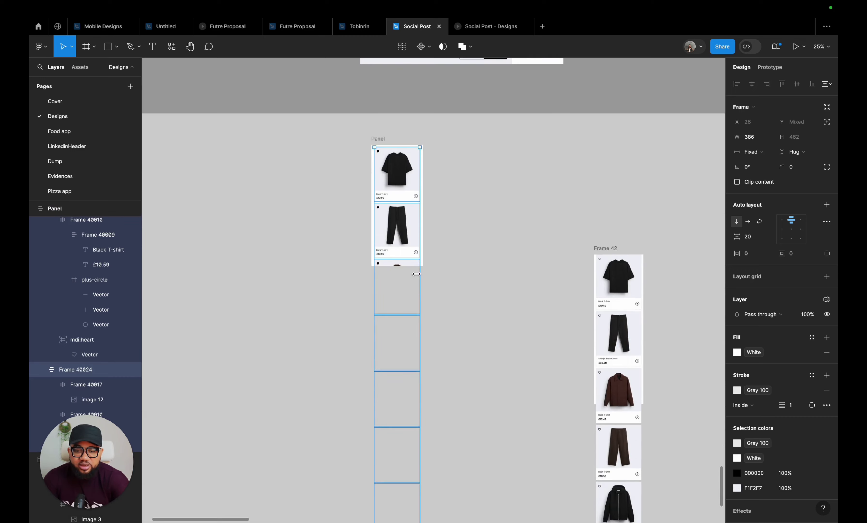
{"action": "scroll", "coordinate": [452, 317], "scroll_direction": "up", "scroll_amount": 5}
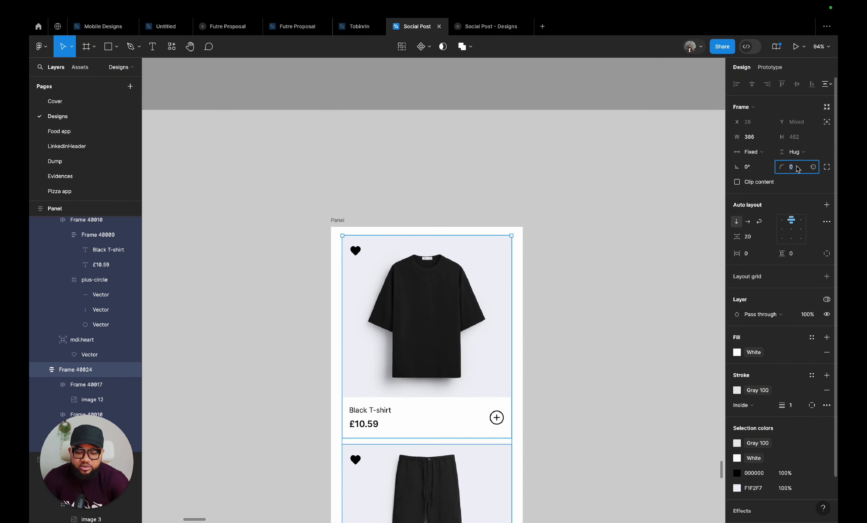
{"action": "left_click", "coordinate": [657, 286]}
{"action": "scroll", "coordinate": [407, 212], "scroll_direction": "down", "scroll_amount": 5}
{"action": "left_click_drag", "start_coordinate": [404, 184], "coordinate": [407, 313]}
{"action": "scroll", "coordinate": [405, 313], "scroll_direction": "down", "scroll_amount": 10}
{"action": "scroll", "coordinate": [406, 311], "scroll_direction": "up", "scroll_amount": 15}
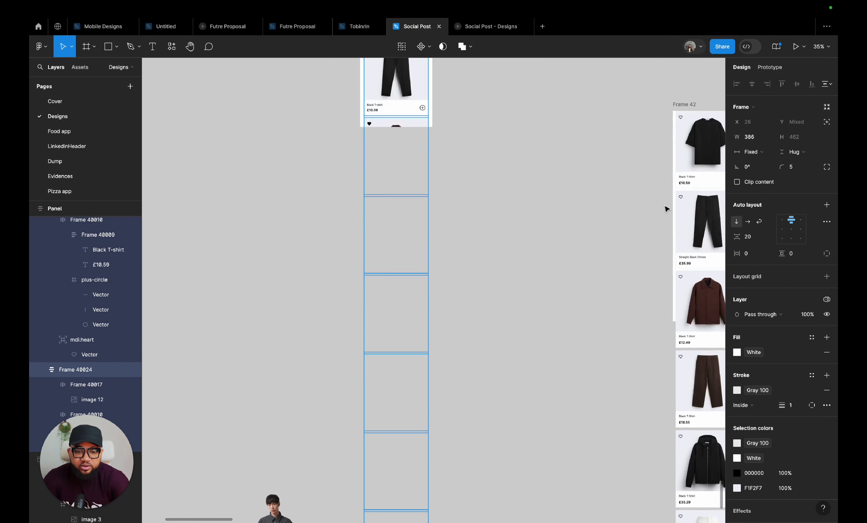
- Turn on content clipping for all the product cards in the Panel
{"action": "left_click", "coordinate": [737, 182]}
{"action": "scroll", "coordinate": [536, 200], "scroll_direction": "up", "scroll_amount": 10}
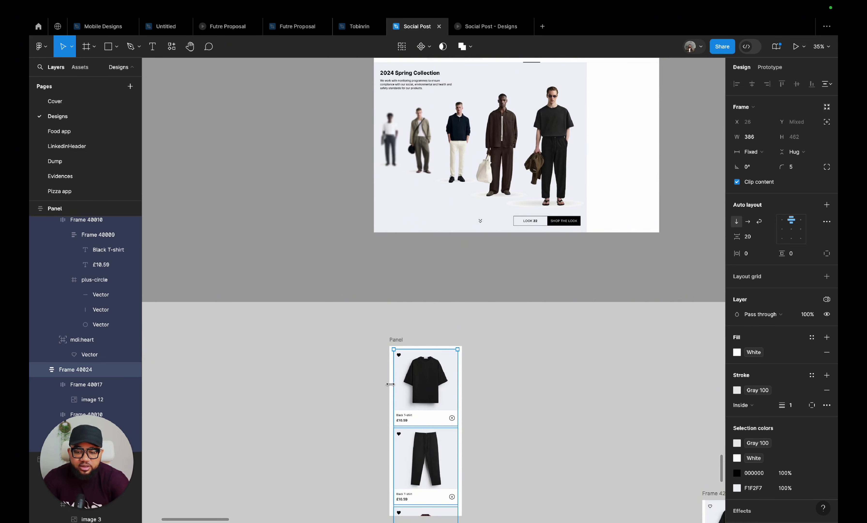
{"action": "scroll", "coordinate": [390, 384], "scroll_direction": "up", "scroll_amount": 10}
{"action": "left_click", "coordinate": [460, 197]}
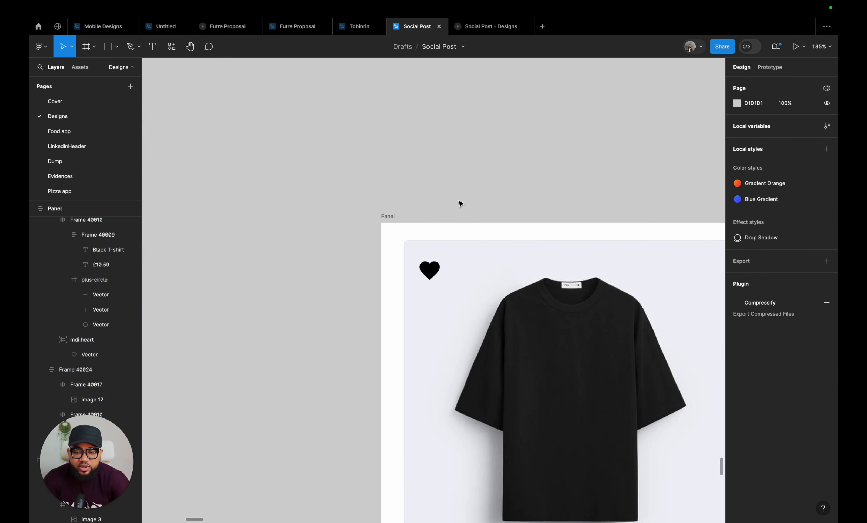
- Put the Panel back into the runway page's side frame and centre it there horizontally and vertically
{"action": "scroll", "coordinate": [391, 216], "scroll_direction": "down", "scroll_amount": 10}
{"action": "left_click_drag", "start_coordinate": [395, 213], "coordinate": [584, 168]}
{"action": "scroll", "coordinate": [559, 239], "scroll_direction": "up", "scroll_amount": 10}
{"action": "scroll", "coordinate": [684, 164], "scroll_direction": "up", "scroll_amount": 3}
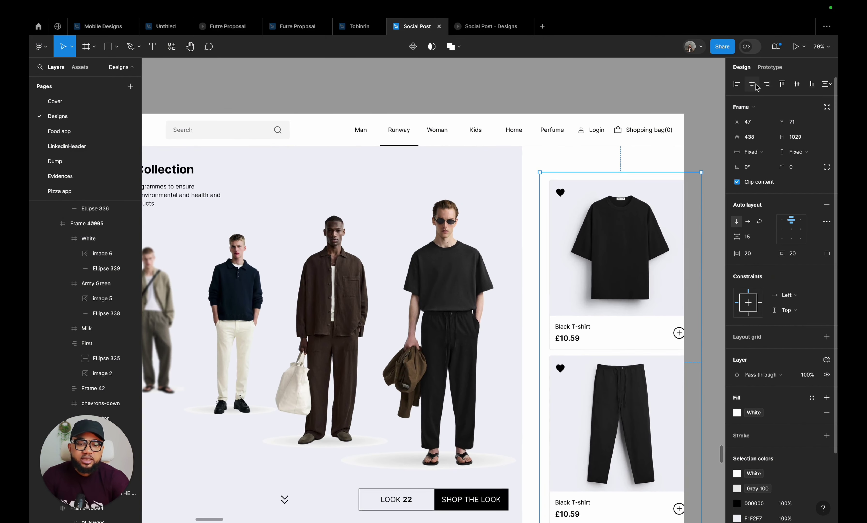
{"action": "left_click", "coordinate": [756, 86]}
{"action": "left_click", "coordinate": [798, 85]}
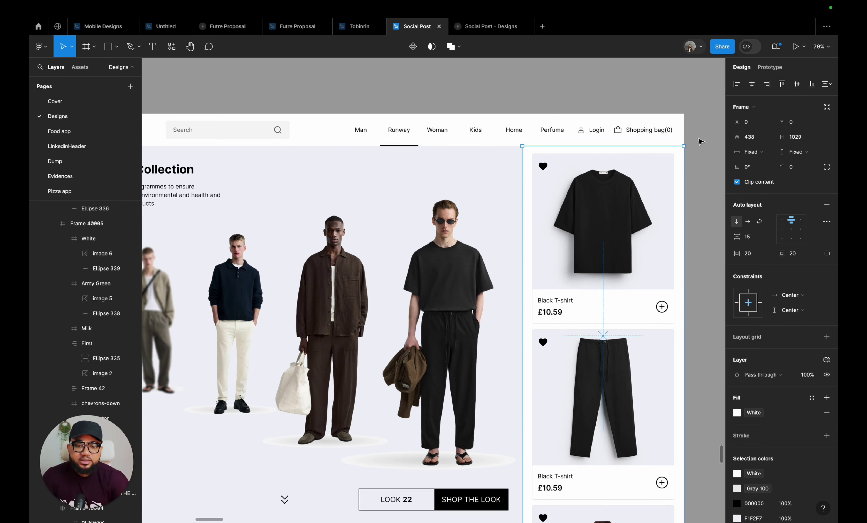
{"action": "left_click", "coordinate": [707, 164]}
{"action": "scroll", "coordinate": [703, 162], "scroll_direction": "down", "scroll_amount": 5}
{"action": "scroll", "coordinate": [615, 219], "scroll_direction": "down", "scroll_amount": 3}
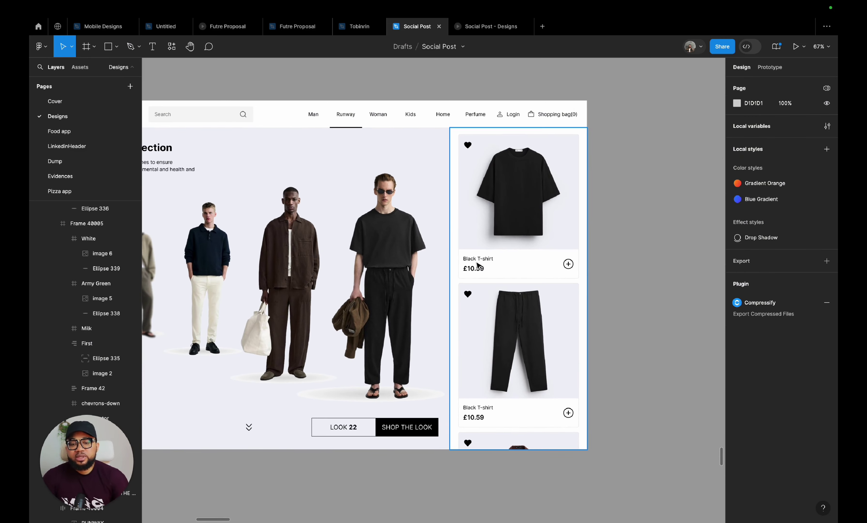
- Duplicate the finished runway page and place the copy beside the original with a wider gap, at X 4404
{"action": "scroll", "coordinate": [477, 266], "scroll_direction": "down", "scroll_amount": 5}
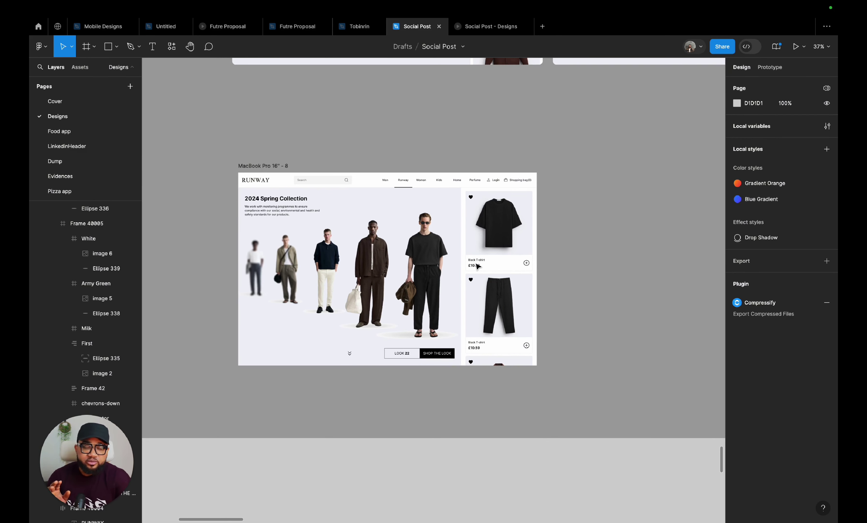
{"action": "left_click", "coordinate": [261, 168]}
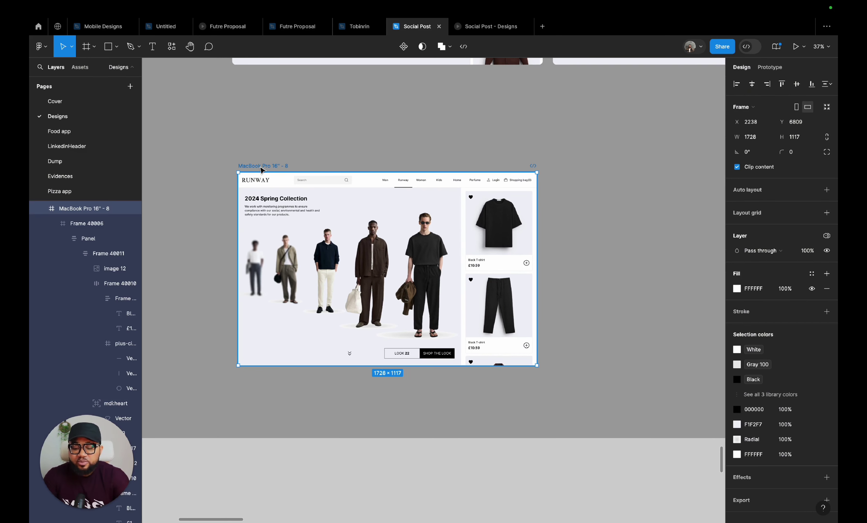
{"action": "key", "text": "super+d"}
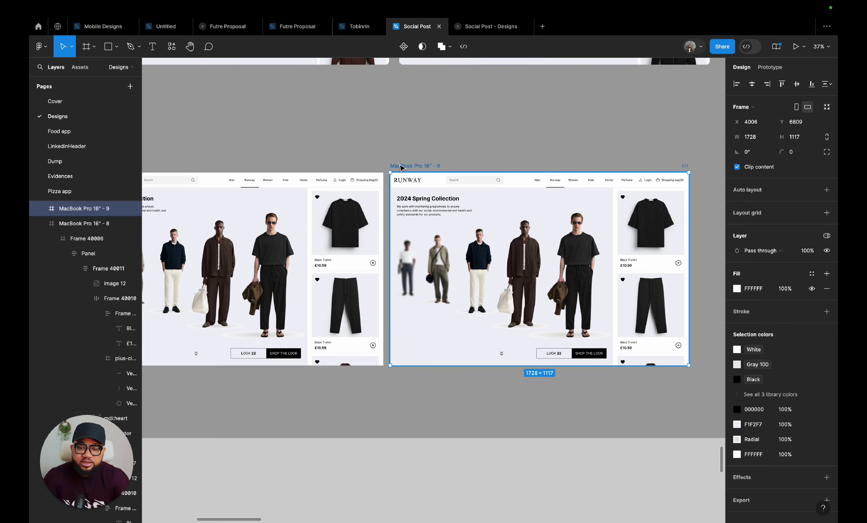
{"action": "left_click_drag", "start_coordinate": [413, 167], "coordinate": [465, 168]}
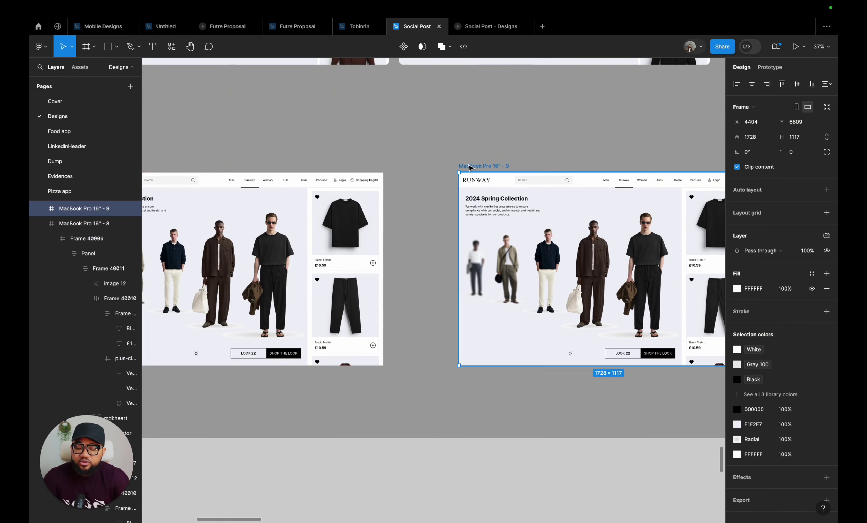
- Nudge the front model in the black T-shirt to the right in the duplicated page, to about X 842
{"action": "scroll", "coordinate": [465, 167], "scroll_direction": "down", "scroll_amount": 3}
{"action": "scroll", "coordinate": [471, 168], "scroll_direction": "up", "scroll_amount": 3}
{"action": "scroll", "coordinate": [386, 262], "scroll_direction": "up", "scroll_amount": 3}
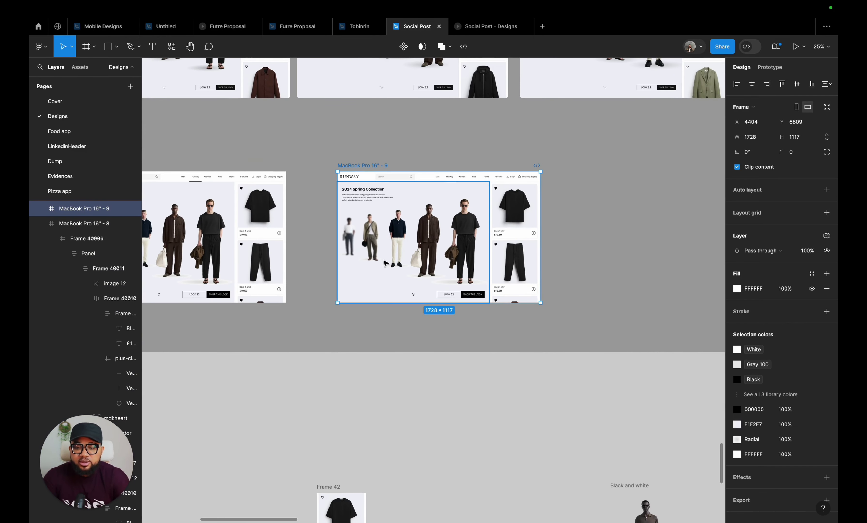
{"action": "left_click", "coordinate": [495, 235]}
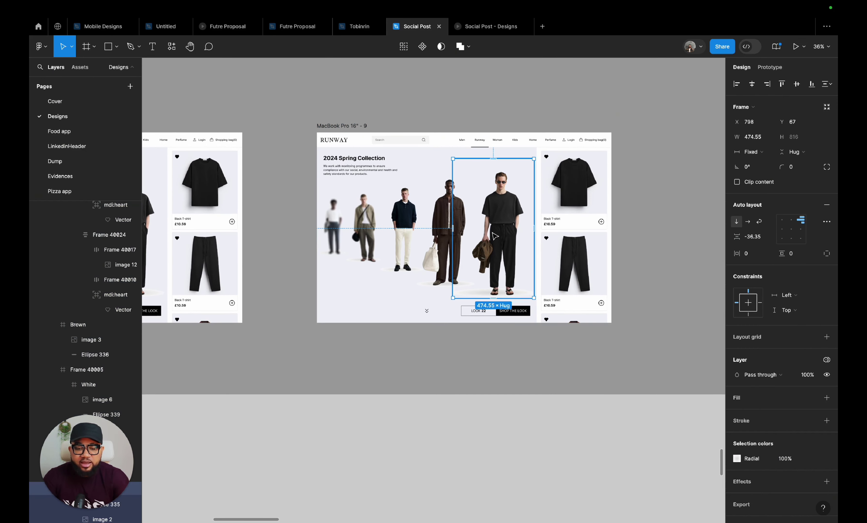
{"action": "key", "text": "Right"}
{"action": "key", "text": "Right"}
{"action": "key", "text": "Right"}
{"action": "key", "text": "Right"}
{"action": "key", "text": "Right"}
{"action": "key", "text": "Right"}
{"action": "key", "text": "Right"}
{"action": "key", "text": "Right"}
{"action": "key", "text": "Right"}
{"action": "key", "text": "Right"}
{"action": "key", "text": "Right"}
{"action": "key", "text": "Right"}
{"action": "key", "text": "Right"}
{"action": "key", "text": "Right"}
{"action": "key", "text": "Right"}
{"action": "key", "text": "Right"}
{"action": "key", "text": "Right"}
{"action": "key", "text": "Right"}
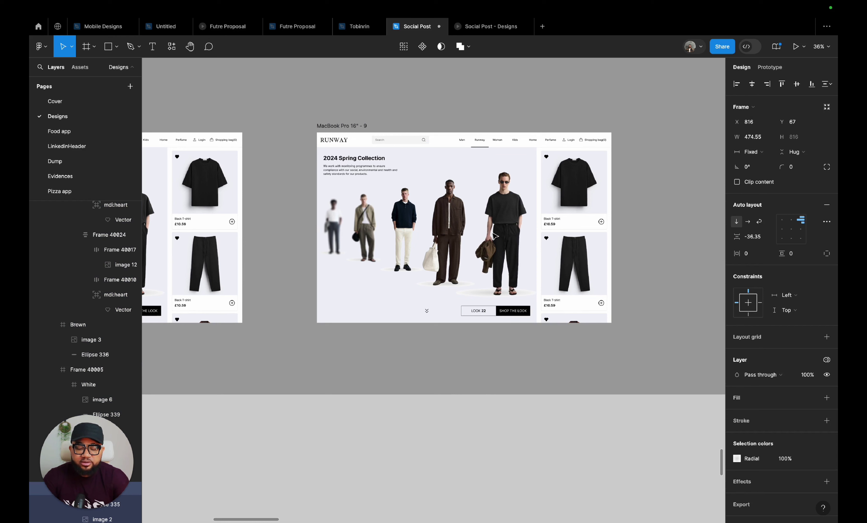
{"action": "key", "text": "Right"}
{"action": "key", "text": "Right"}
{"action": "key", "text": "Right"}
{"action": "key", "text": "Right"}
{"action": "key", "text": "Right"}
{"action": "key", "text": "Right"}
{"action": "key", "text": "Right"}
{"action": "key", "text": "Right"}
{"action": "key", "text": "Right"}
{"action": "key", "text": "Right"}
{"action": "key", "text": "Right"}
{"action": "key", "text": "Right"}
{"action": "key", "text": "Right"}
{"action": "key", "text": "Right"}
{"action": "key", "text": "Right"}
{"action": "key", "text": "Right"}
{"action": "key", "text": "Right"}
{"action": "key", "text": "Right"}
{"action": "key", "text": "Right"}
{"action": "key", "text": "Right"}
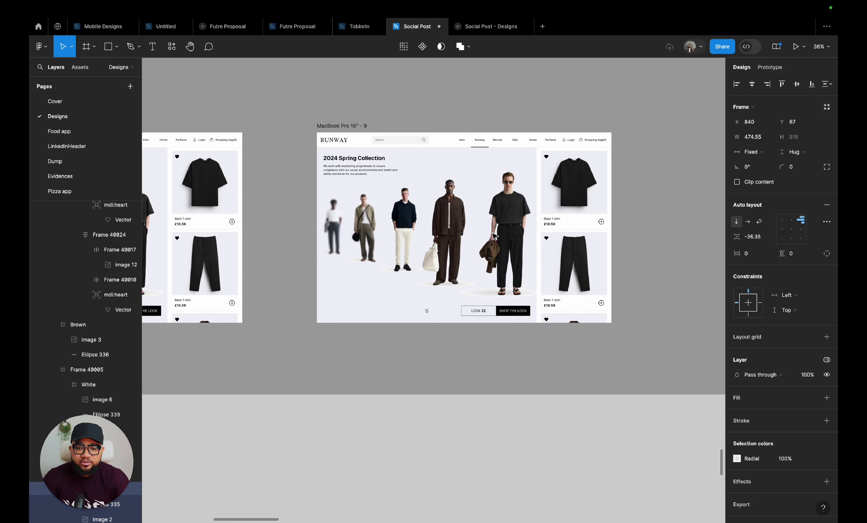
- Check the model arrangement in the Social Post prototype preview and return to the design file
{"action": "left_click", "coordinate": [489, 27]}
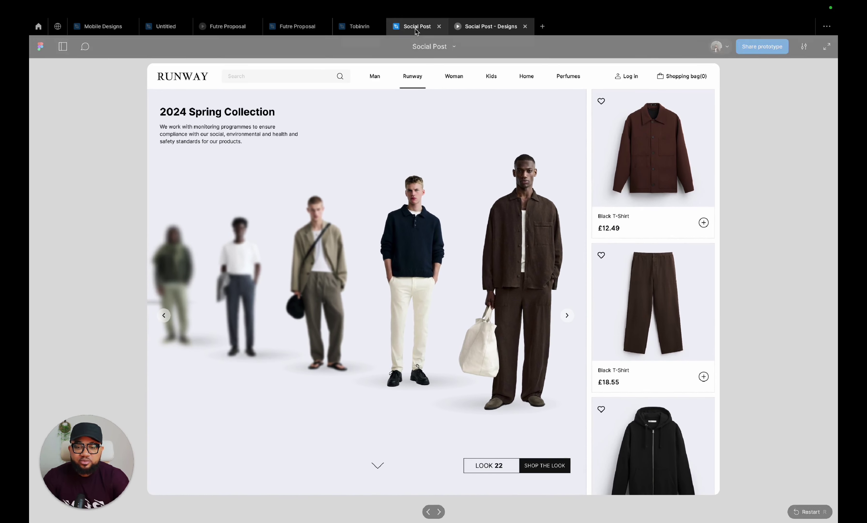
{"action": "key", "text": "ctrl+shift+Tab"}
{"action": "scroll", "coordinate": [537, 214], "scroll_direction": "up", "scroll_amount": 5}
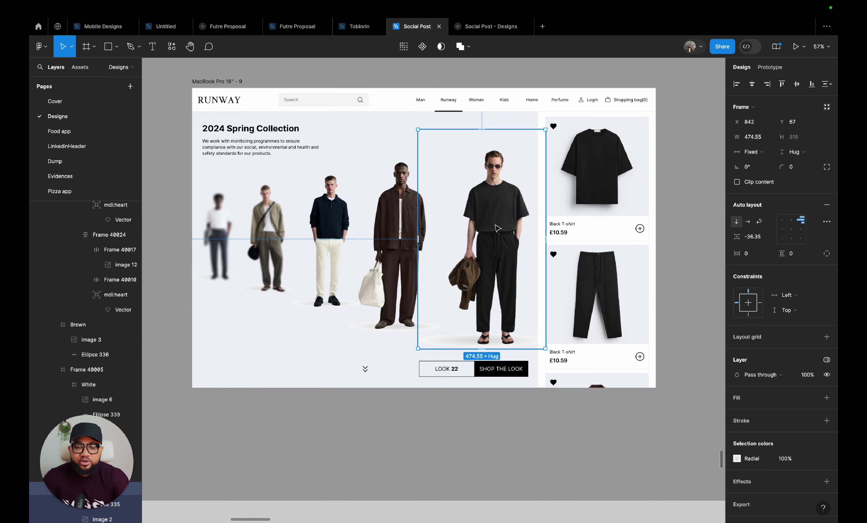
- Nudge the front model in the black T-shirt horizontally toward the product panel in the duplicated page, to about X 1091
{"action": "key", "text": "Right"}
{"action": "key", "text": "Right"}
{"action": "key", "text": "Right"}
{"action": "key", "text": "Right"}
{"action": "key", "text": "Right"}
{"action": "key", "text": "Right"}
{"action": "key", "text": "Right"}
{"action": "key", "text": "Right"}
{"action": "key", "text": "Right"}
{"action": "key", "text": "Right"}
{"action": "key", "text": "Right"}
{"action": "key", "text": "Right"}
{"action": "key", "text": "Right"}
{"action": "key", "text": "Right"}
{"action": "key", "text": "Right"}
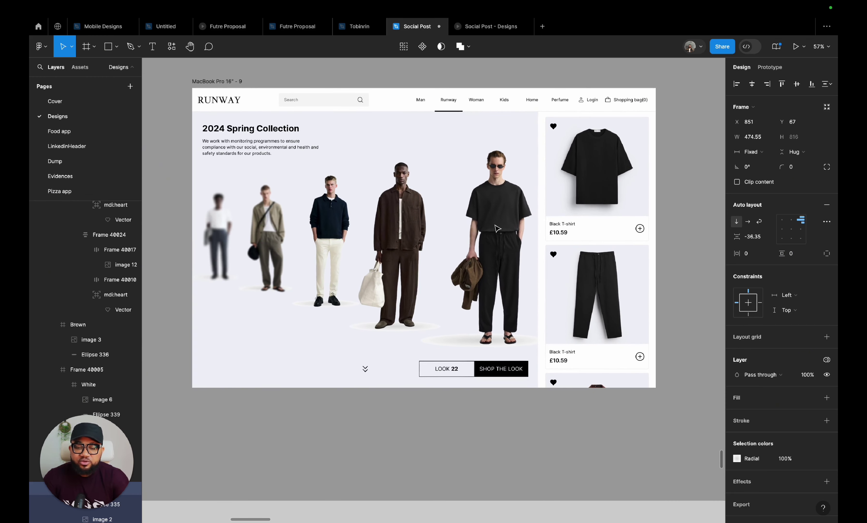
{"action": "key", "text": "Right"}
{"action": "key", "text": "Right"}
{"action": "key", "text": "Right"}
{"action": "key", "text": "Right"}
{"action": "key", "text": "Right"}
{"action": "key", "text": "Right"}
{"action": "key", "text": "Right"}
{"action": "key", "text": "Right"}
{"action": "key", "text": "Right"}
{"action": "key", "text": "Right"}
{"action": "key", "text": "Right"}
{"action": "key", "text": "Right"}
{"action": "key", "text": "Right"}
{"action": "key", "text": "Right"}
{"action": "key", "text": "Right"}
{"action": "key", "text": "Right"}
{"action": "key", "text": "Right"}
{"action": "key", "text": "Right"}
{"action": "key", "text": "Right"}
{"action": "key", "text": "Right"}
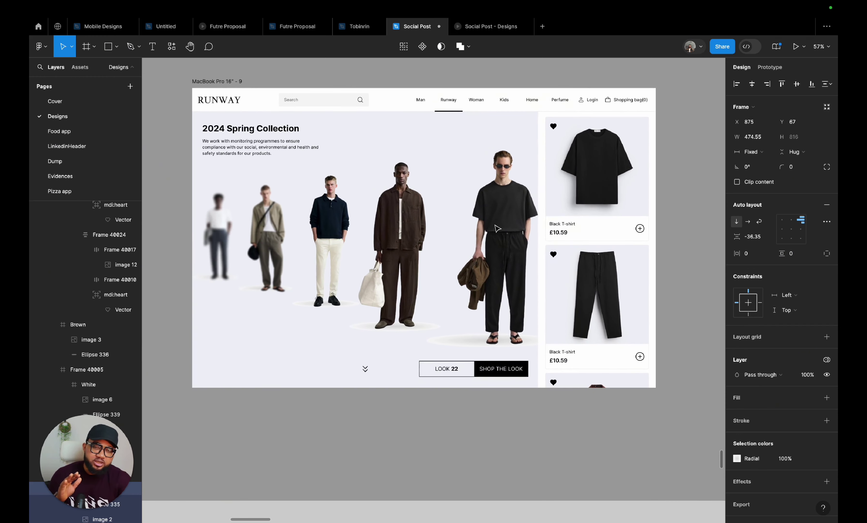
{"action": "key", "text": "Right"}
{"action": "key", "text": "Right"}
{"action": "key", "text": "Right"}
{"action": "key", "text": "Right"}
{"action": "key", "text": "Right"}
{"action": "key", "text": "Right"}
{"action": "key", "text": "Right"}
{"action": "key", "text": "Right"}
{"action": "key", "text": "Right"}
{"action": "key", "text": "Right"}
{"action": "key", "text": "Right"}
{"action": "key", "text": "Right"}
{"action": "key", "text": "Right"}
{"action": "key", "text": "Right"}
{"action": "key", "text": "Right"}
{"action": "key", "text": "Right"}
{"action": "key", "text": "Right"}
{"action": "key", "text": "Right"}
{"action": "key", "text": "Right"}
{"action": "key", "text": "Right"}
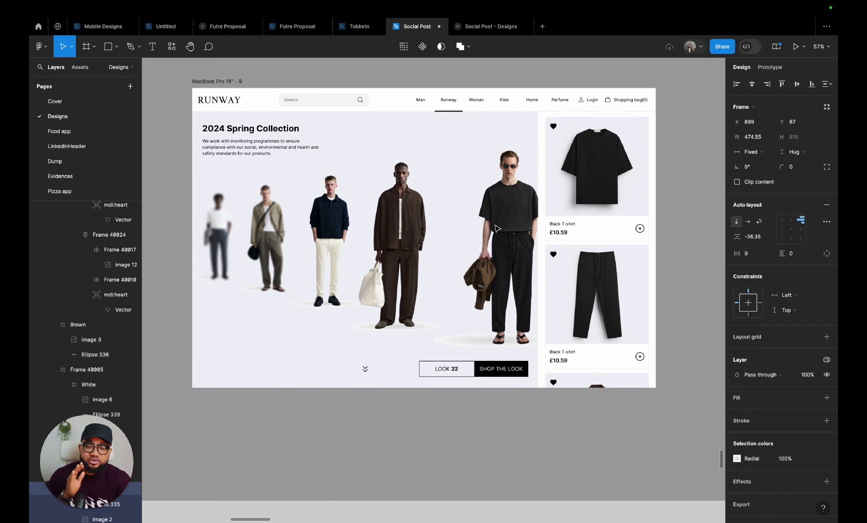
{"action": "key", "text": "Right"}
{"action": "key", "text": "Right"}
{"action": "key", "text": "Right"}
{"action": "key", "text": "Right"}
{"action": "key", "text": "Right"}
{"action": "key", "text": "Right"}
{"action": "key", "text": "Right"}
{"action": "key", "text": "Right"}
{"action": "key", "text": "Right"}
{"action": "key", "text": "Right"}
{"action": "key", "text": "Right"}
{"action": "key", "text": "Right"}
{"action": "key", "text": "Right"}
{"action": "key", "text": "Right"}
{"action": "key", "text": "Right"}
{"action": "key", "text": "Right"}
{"action": "key", "text": "Right"}
{"action": "key", "text": "Right"}
{"action": "key", "text": "Right"}
{"action": "key", "text": "Right"}
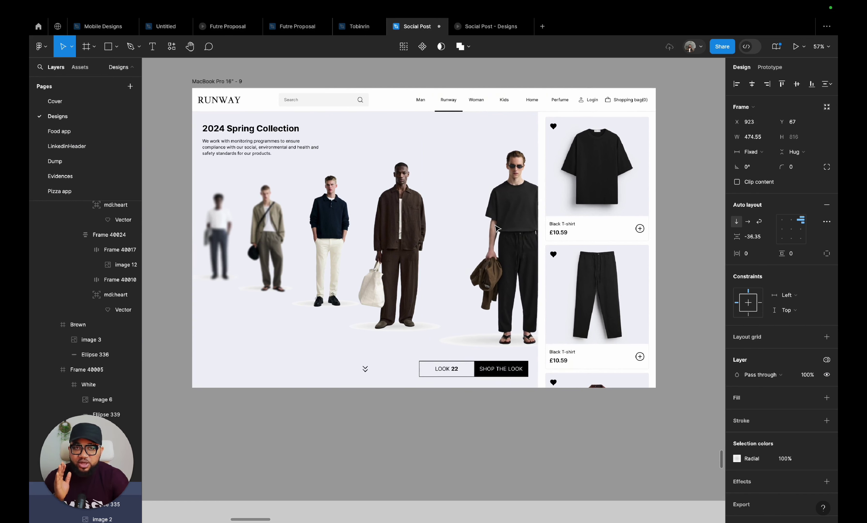
{"action": "key", "text": "Right"}
{"action": "key", "text": "Right"}
{"action": "key", "text": "Right"}
{"action": "key", "text": "Right"}
{"action": "key", "text": "Right"}
{"action": "key", "text": "Right"}
{"action": "key", "text": "Right"}
{"action": "key", "text": "Right"}
{"action": "key", "text": "Right"}
{"action": "key", "text": "Right"}
{"action": "key", "text": "Right"}
{"action": "key", "text": "Right"}
{"action": "key", "text": "Right"}
{"action": "key", "text": "Right"}
{"action": "key", "text": "Right"}
{"action": "key", "text": "Right"}
{"action": "key", "text": "Right"}
{"action": "key", "text": "Right"}
{"action": "key", "text": "Right"}
{"action": "key", "text": "Right"}
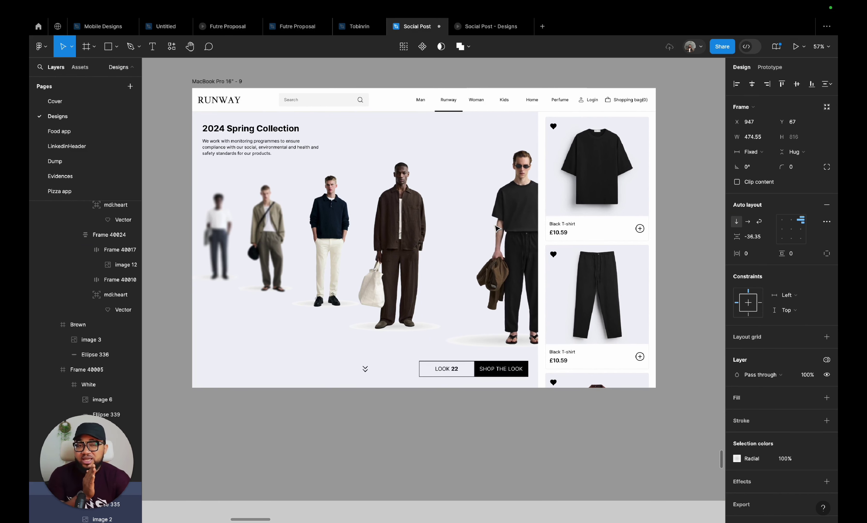
{"action": "key", "text": "Right"}
{"action": "key", "text": "Right"}
{"action": "key", "text": "Right"}
{"action": "key", "text": "Right"}
{"action": "key", "text": "Right"}
{"action": "key", "text": "Right"}
{"action": "key", "text": "Right"}
{"action": "key", "text": "Right"}
{"action": "key", "text": "Right"}
{"action": "key", "text": "Right"}
{"action": "key", "text": "Right"}
{"action": "key", "text": "Right"}
{"action": "key", "text": "Right"}
{"action": "key", "text": "Right"}
{"action": "key", "text": "Right"}
{"action": "key", "text": "Right"}
{"action": "key", "text": "Right"}
{"action": "key", "text": "Right"}
{"action": "key", "text": "Right"}
{"action": "key", "text": "Right"}
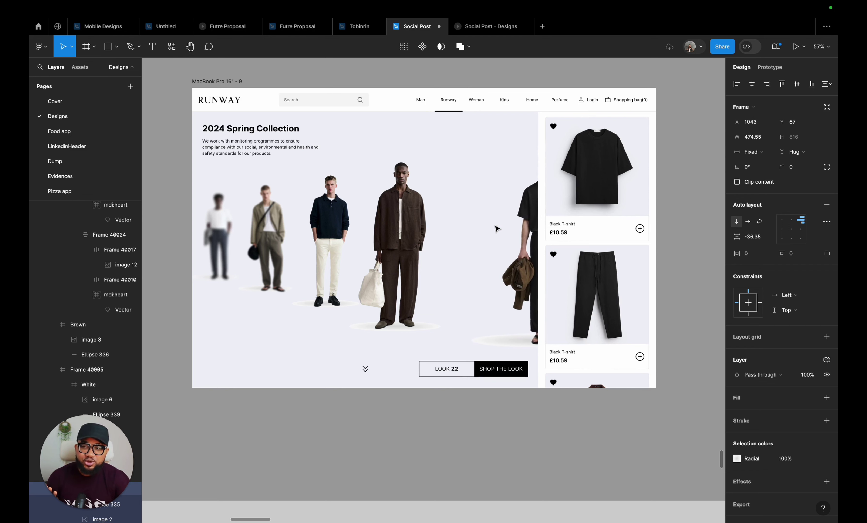
{"action": "key", "text": "Right"}
{"action": "key", "text": "Right"}
{"action": "key", "text": "Right"}
{"action": "key", "text": "Right"}
{"action": "key", "text": "Right"}
{"action": "key", "text": "Right"}
{"action": "key", "text": "Right"}
{"action": "key", "text": "Right"}
{"action": "key", "text": "Right"}
{"action": "key", "text": "Right"}
{"action": "key", "text": "Right"}
{"action": "key", "text": "Right"}
{"action": "key", "text": "Right"}
{"action": "key", "text": "Right"}
{"action": "key", "text": "Right"}
{"action": "key", "text": "Right"}
{"action": "key", "text": "Right"}
{"action": "key", "text": "Right"}
{"action": "key", "text": "Right"}
{"action": "key", "text": "Right"}
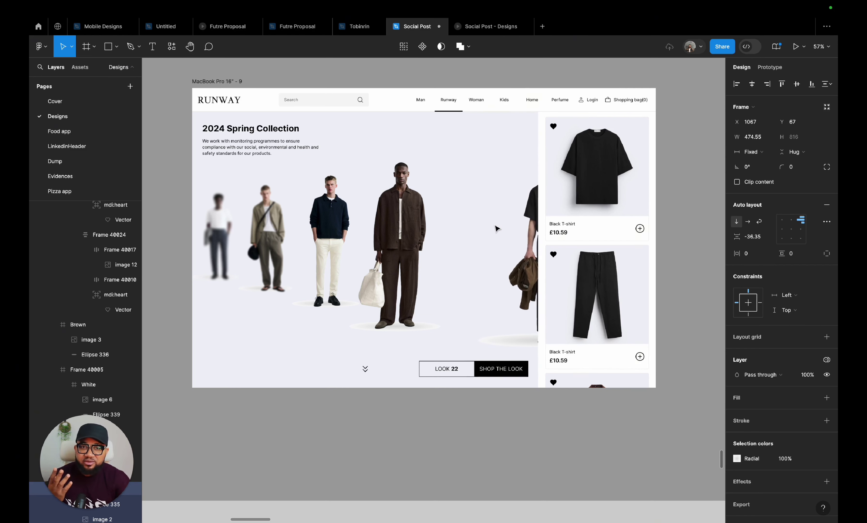
{"action": "key", "text": "Right"}
{"action": "key", "text": "Right"}
{"action": "key", "text": "Right"}
{"action": "key", "text": "Right"}
{"action": "key", "text": "Right"}
{"action": "key", "text": "Right"}
{"action": "key", "text": "Right"}
{"action": "key", "text": "Right"}
{"action": "key", "text": "Right"}
{"action": "key", "text": "Right"}
{"action": "key", "text": "Right"}
{"action": "key", "text": "Right"}
{"action": "key", "text": "Right"}
{"action": "key", "text": "Right"}
{"action": "key", "text": "Right"}
{"action": "key", "text": "Right"}
{"action": "key", "text": "Right"}
{"action": "key", "text": "Right"}
{"action": "key", "text": "Right"}
{"action": "key", "text": "Right"}
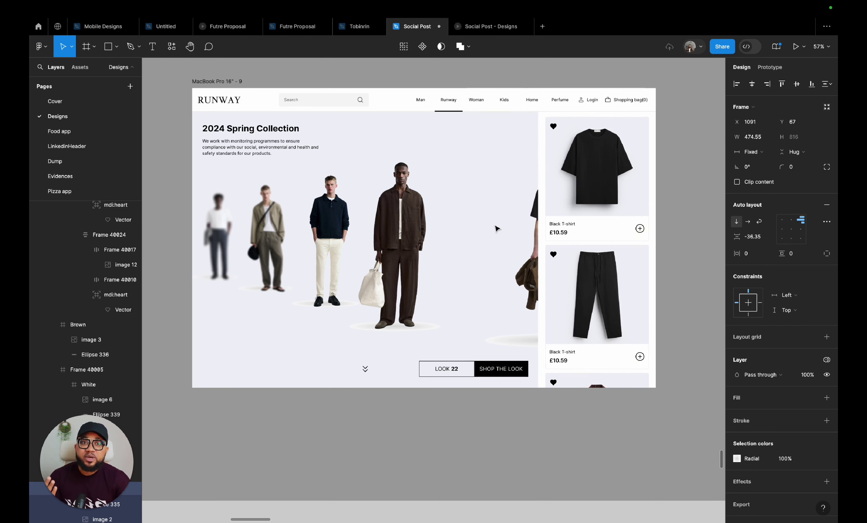
- Move the front model in the black T-shirt past the product panel and off the duplicated page, to X 1728 and Y 63
{"action": "key", "text": "Right"}
{"action": "key", "text": "Right"}
{"action": "key", "text": "Right"}
{"action": "key", "text": "Right"}
{"action": "key", "text": "Right"}
{"action": "key", "text": "Right"}
{"action": "key", "text": "Right"}
{"action": "key", "text": "Right"}
{"action": "key", "text": "Right"}
{"action": "key", "text": "Right"}
{"action": "key", "text": "Right"}
{"action": "key", "text": "Right"}
{"action": "key", "text": "Right"}
{"action": "key", "text": "Right"}
{"action": "key", "text": "Right"}
{"action": "key", "text": "Right"}
{"action": "key", "text": "Right"}
{"action": "key", "text": "Right"}
{"action": "key", "text": "Right"}
{"action": "key", "text": "Right"}
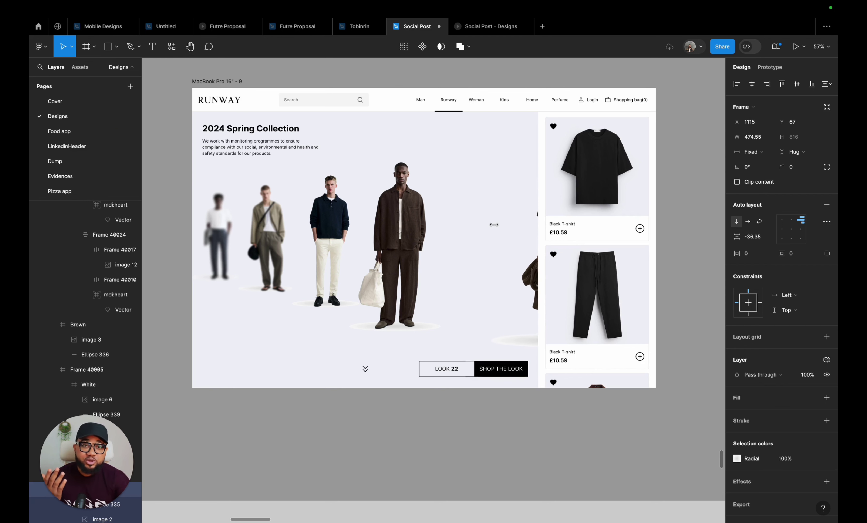
{"action": "key", "text": "Right"}
{"action": "key", "text": "Right"}
{"action": "key", "text": "Right"}
{"action": "key", "text": "Right"}
{"action": "key", "text": "Right"}
{"action": "key", "text": "Right"}
{"action": "key", "text": "Right"}
{"action": "key", "text": "Right"}
{"action": "key", "text": "Right"}
{"action": "key", "text": "Right"}
{"action": "key", "text": "Right"}
{"action": "key", "text": "Right"}
{"action": "key", "text": "Right"}
{"action": "key", "text": "Right"}
{"action": "key", "text": "Right"}
{"action": "key", "text": "Right"}
{"action": "key", "text": "Right"}
{"action": "key", "text": "Right"}
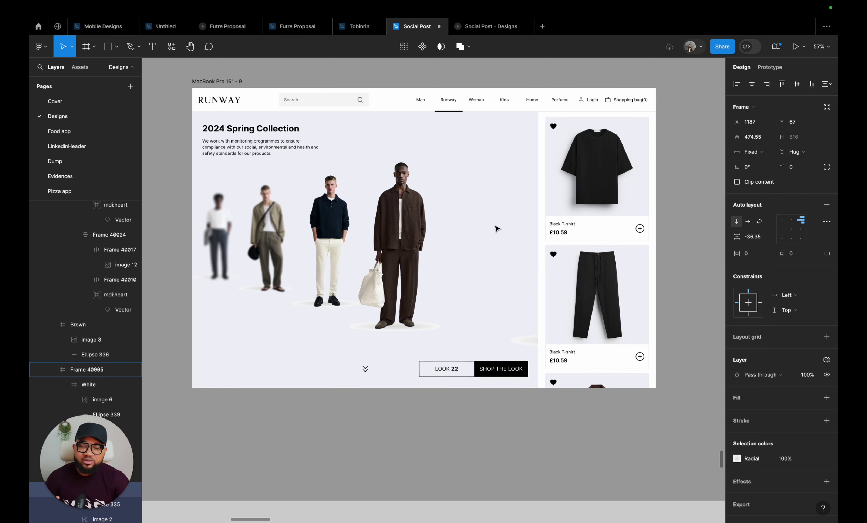
{"action": "key", "text": "Right"}
{"action": "key", "text": "Right"}
{"action": "key", "text": "Right"}
{"action": "key", "text": "Right"}
{"action": "key", "text": "Right"}
{"action": "key", "text": "Right"}
{"action": "key", "text": "Right"}
{"action": "key", "text": "Right"}
{"action": "key", "text": "Right"}
{"action": "key", "text": "Right"}
{"action": "key", "text": "Right"}
{"action": "key", "text": "Right"}
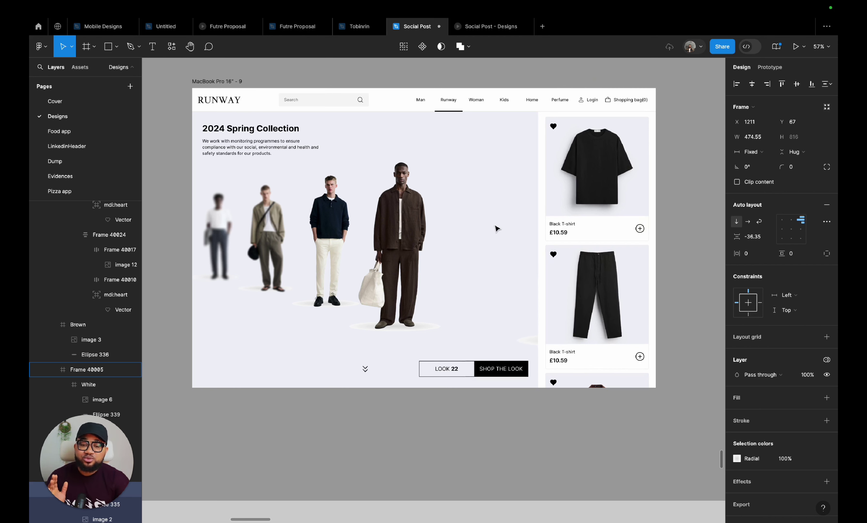
{"action": "key", "text": "Right"}
{"action": "key", "text": "Right"}
{"action": "key", "text": "Right"}
{"action": "key", "text": "Right"}
{"action": "key", "text": "Right"}
{"action": "key", "text": "Right"}
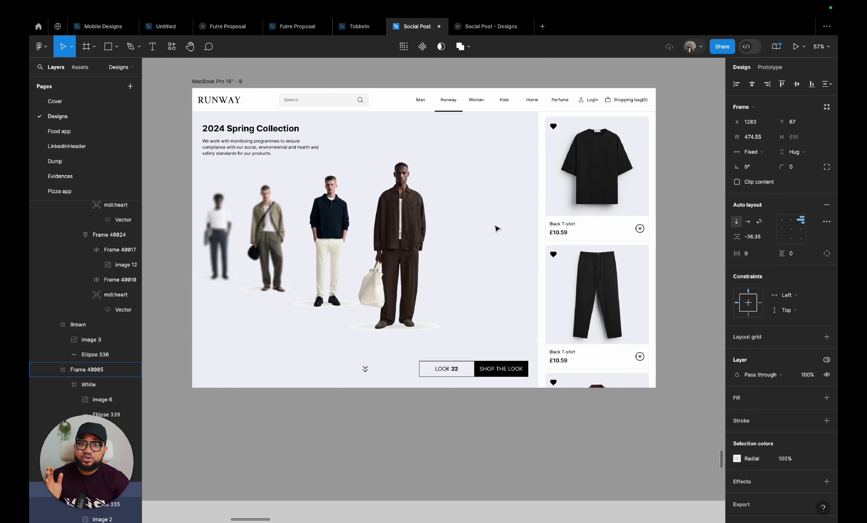
{"action": "key", "text": "Right"}
{"action": "key", "text": "Right"}
{"action": "key", "text": "Right"}
{"action": "key", "text": "Right"}
{"action": "key", "text": "Right"}
{"action": "key", "text": "Right"}
{"action": "key", "text": "Right"}
{"action": "key", "text": "Right"}
{"action": "key", "text": "Right"}
{"action": "key", "text": "Right"}
{"action": "key", "text": "Right"}
{"action": "key", "text": "Right"}
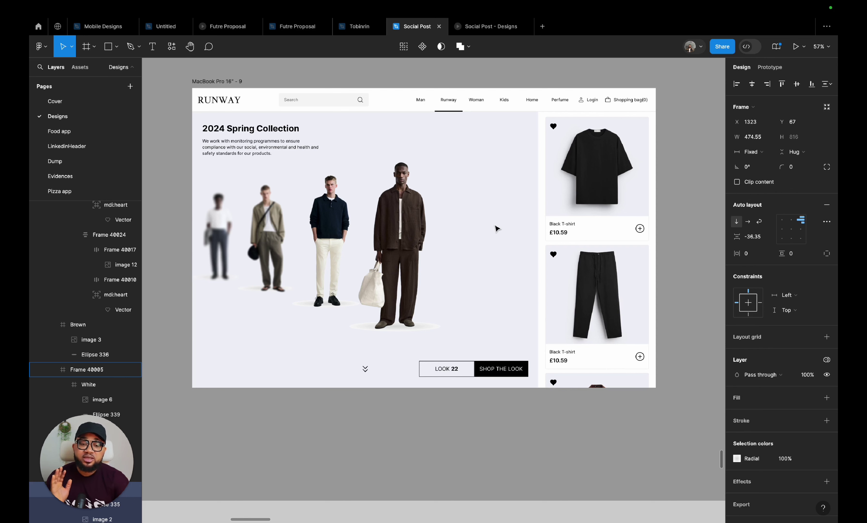
{"action": "scroll", "coordinate": [498, 227], "scroll_direction": "right", "scroll_amount": 5}
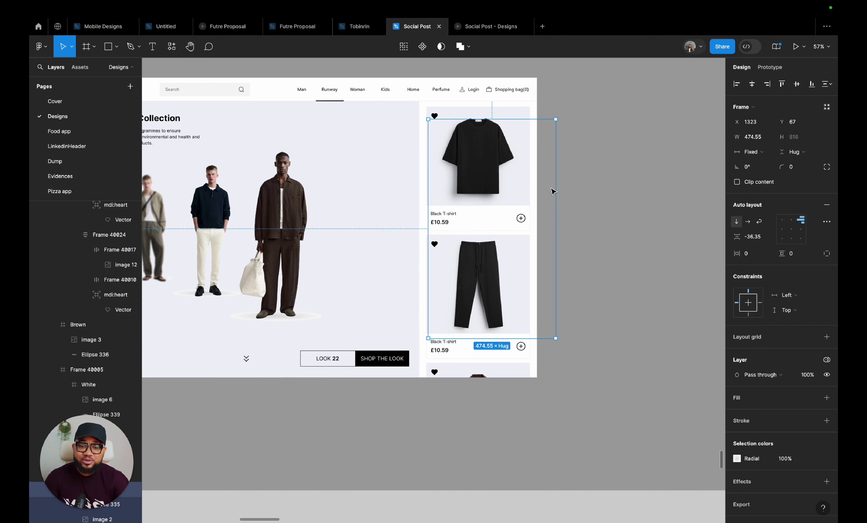
{"action": "left_click_drag", "start_coordinate": [552, 192], "coordinate": [653, 212]}
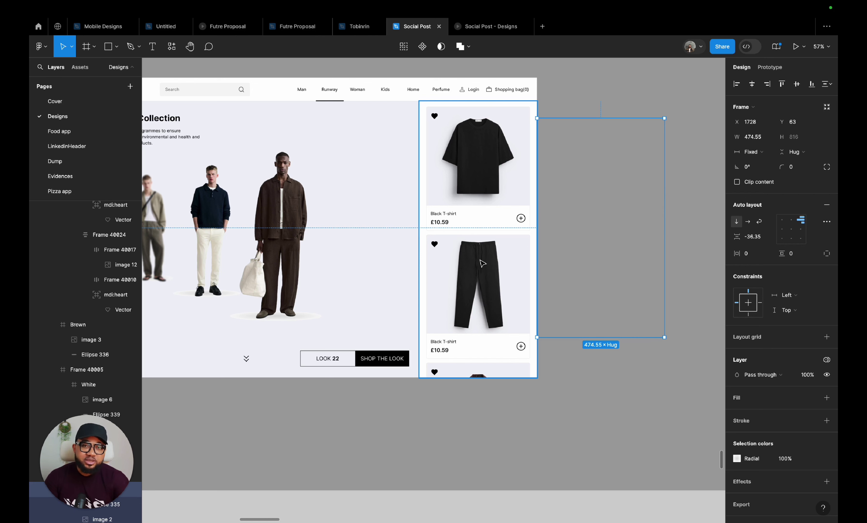
- Select the Brown, Milk, Army Green and White model frames together, leaving out their parent frame
{"action": "scroll", "coordinate": [324, 222], "scroll_direction": "left", "scroll_amount": 5}
{"action": "scroll", "coordinate": [325, 222], "scroll_direction": "down", "scroll_amount": 2}
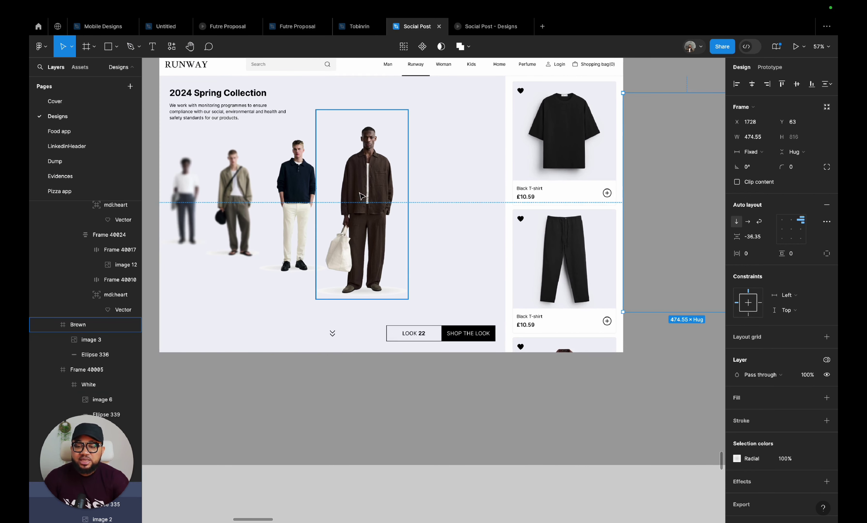
{"action": "left_click", "coordinate": [371, 196]}
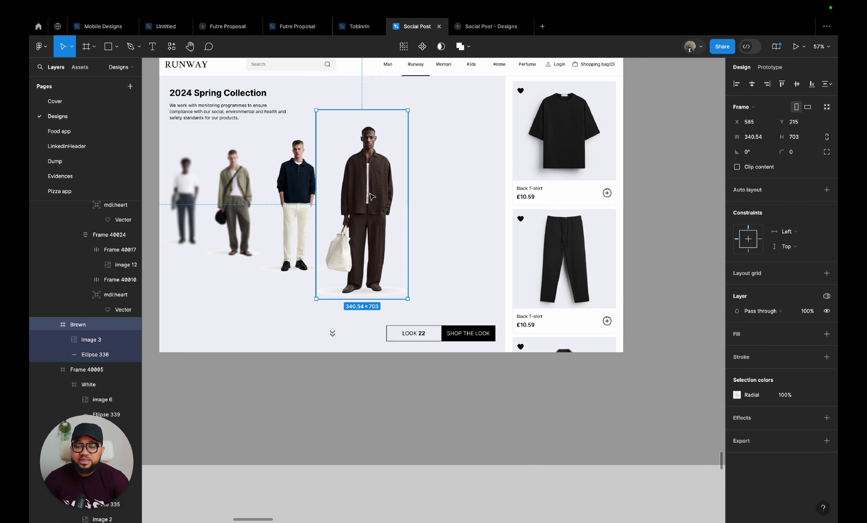
{"action": "left_click", "coordinate": [100, 375], "text": "shift"}
{"action": "left_click_drag", "start_coordinate": [77, 472], "coordinate": [77, 106]}
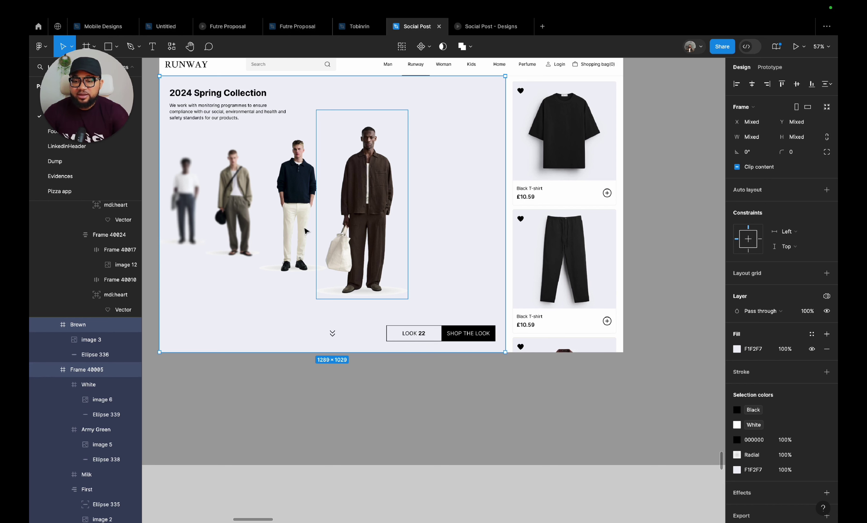
{"action": "double_click", "coordinate": [307, 231]}
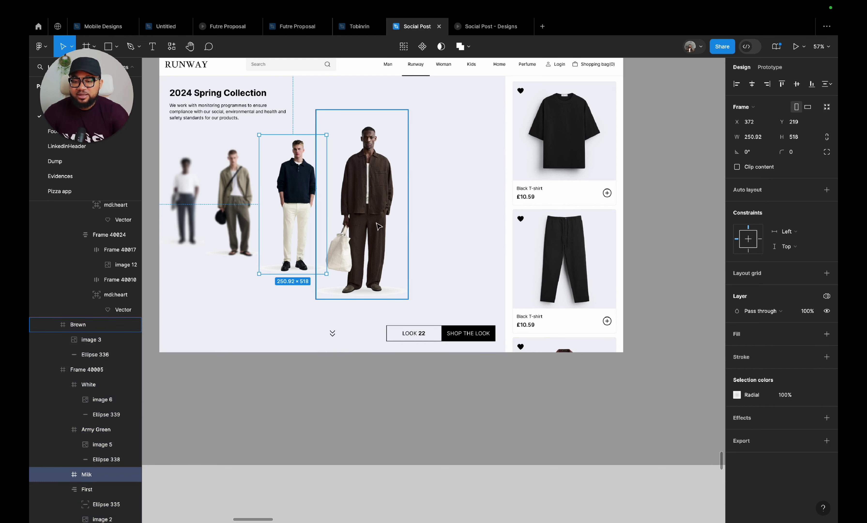
{"action": "left_click", "coordinate": [96, 326], "text": "shift"}
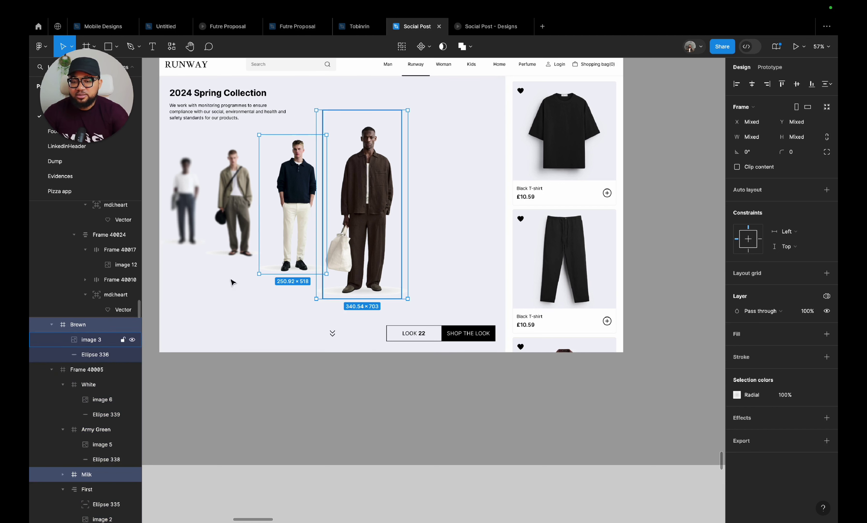
{"action": "left_click", "coordinate": [97, 431], "text": "shift"}
{"action": "left_click", "coordinate": [93, 385], "text": "shift"}
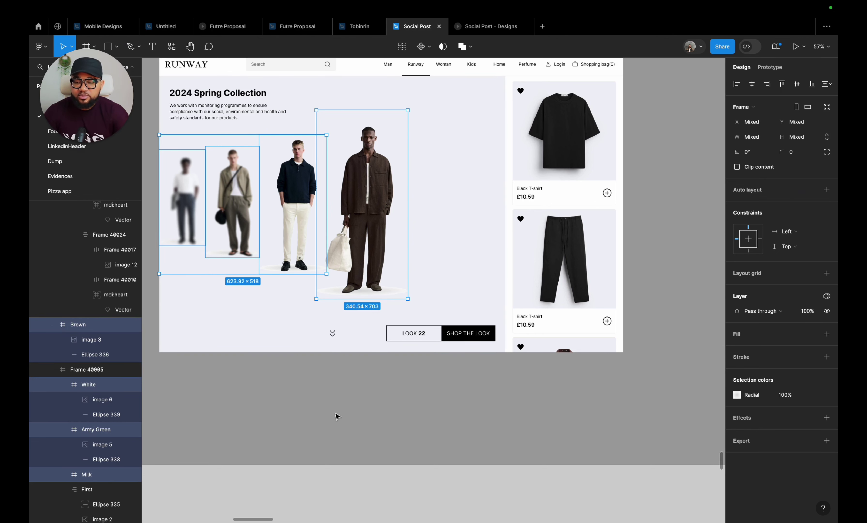
- Undo the selection changes and the front model's moves, back to its position at X 798
{"action": "left_click", "coordinate": [313, 419]}
{"action": "key", "text": "ctrl+z"}
{"action": "key", "text": "ctrl+z"}
{"action": "key", "text": "ctrl+z"}
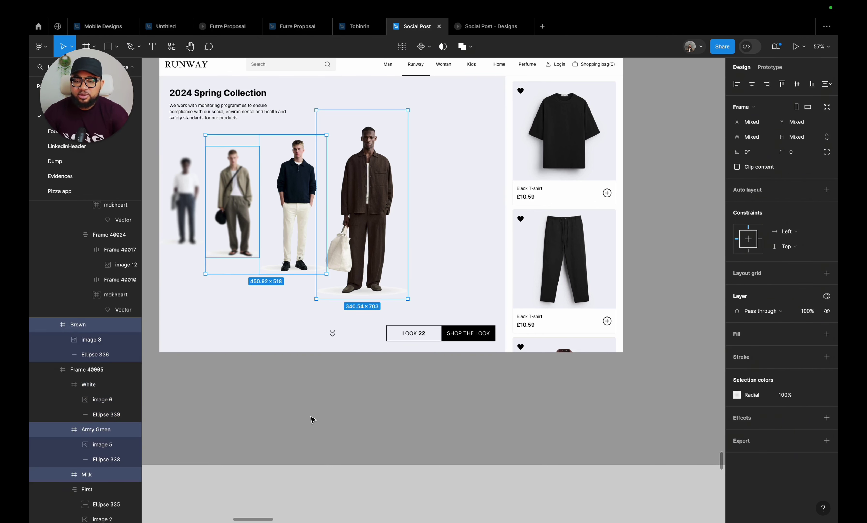
{"action": "key", "text": "ctrl+z"}
{"action": "key", "text": "ctrl+z"}
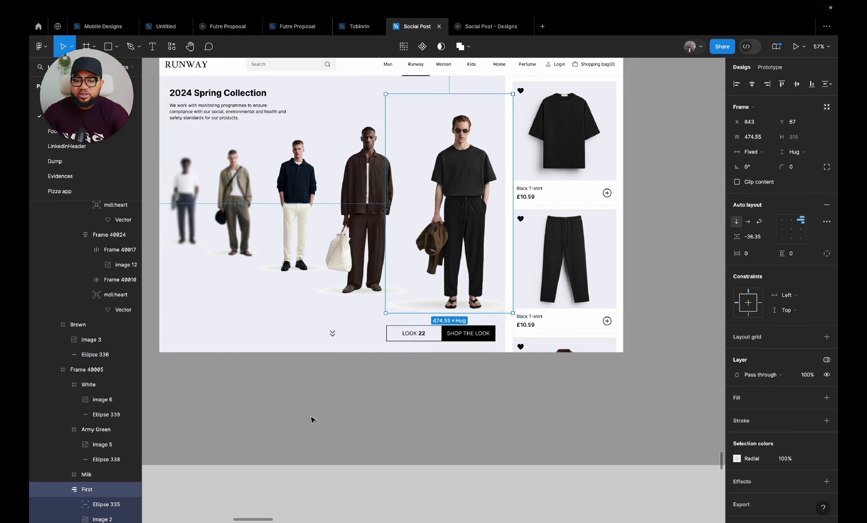
{"action": "key", "text": "ctrl+z"}
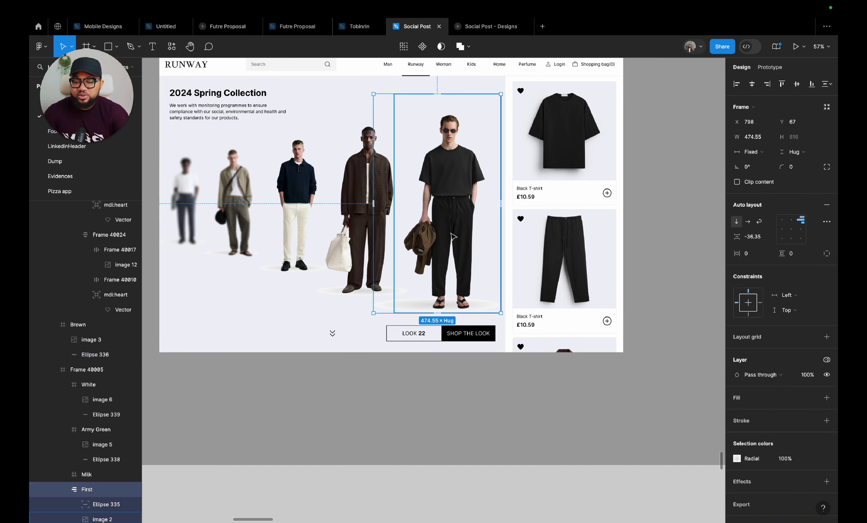
{"action": "key", "text": "Escape"}
{"action": "left_click", "coordinate": [451, 436]}
{"action": "key", "text": "ctrl+z"}
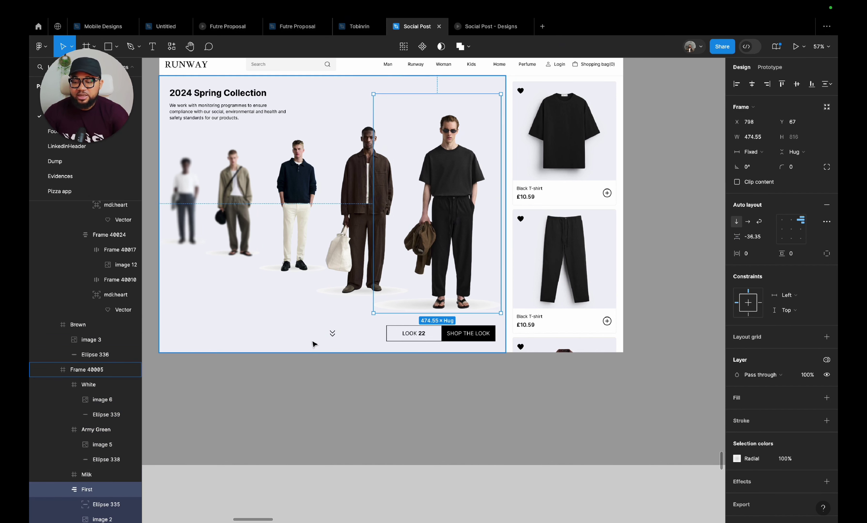
- Move the Brown model layer into Frame 40005, directly above the White layer
{"action": "left_click", "coordinate": [342, 207]}
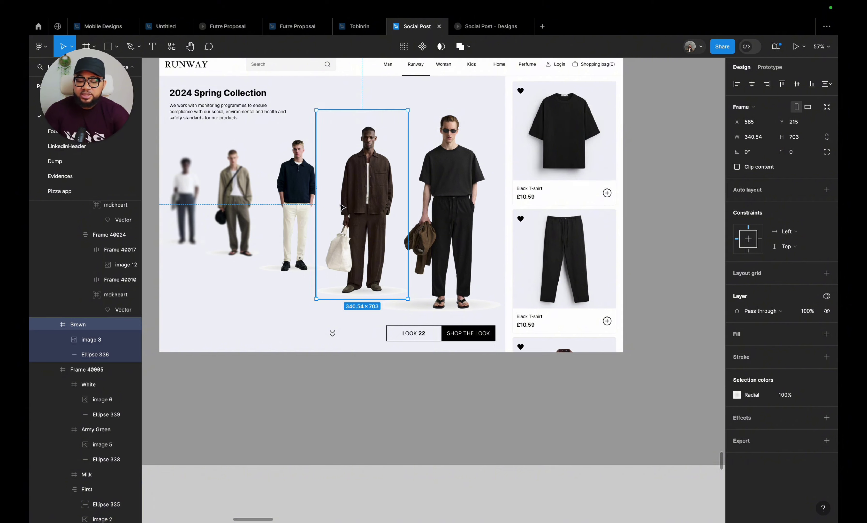
{"action": "key", "text": "Delete"}
{"action": "key", "text": "ctrl+z"}
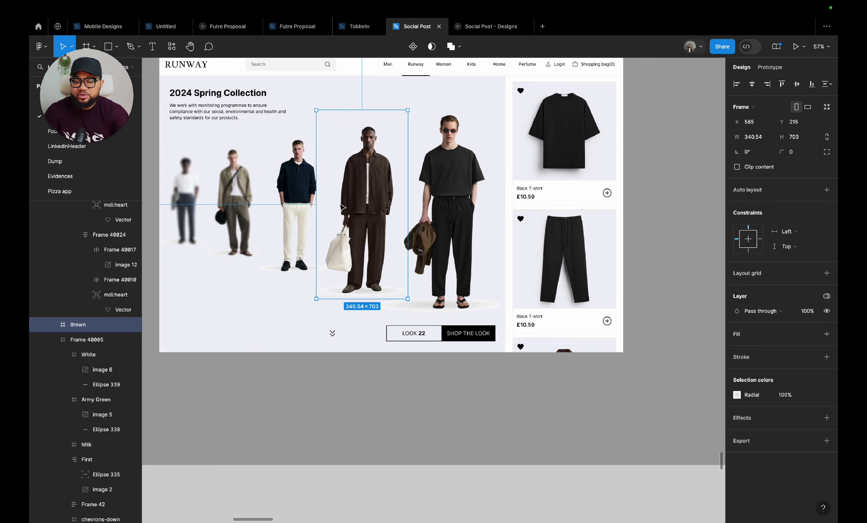
{"action": "left_click_drag", "start_coordinate": [84, 331], "coordinate": [86, 355]}
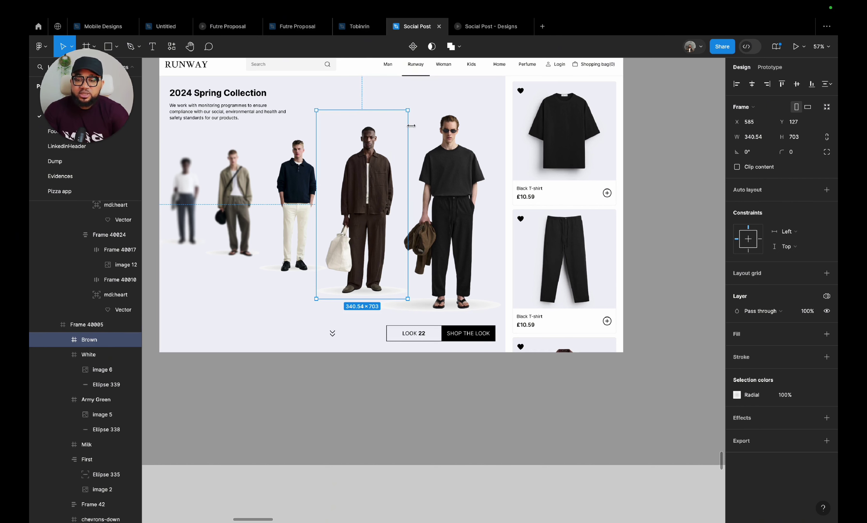
{"action": "left_click", "coordinate": [373, 88]}
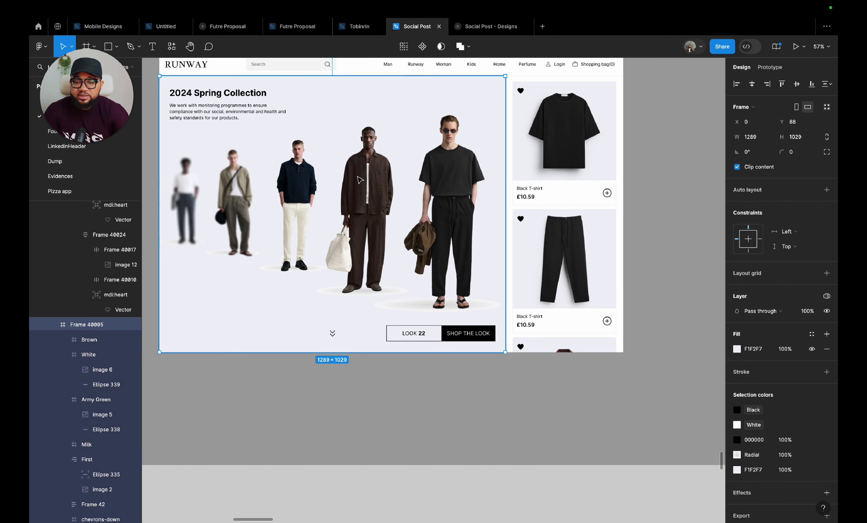
{"action": "left_click_drag", "start_coordinate": [347, 106], "coordinate": [342, 116]}
{"action": "key", "text": "super+z"}
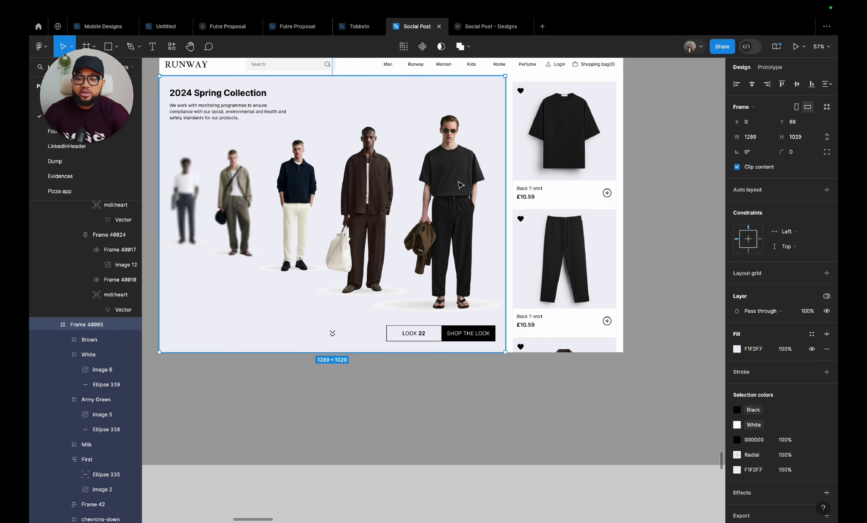
- Nudge the front model in the black T-shirt toward the product panel, to about X 830
{"action": "double_click", "coordinate": [460, 185]}
{"action": "key", "text": "Right"}
{"action": "key", "text": "Right"}
{"action": "key", "text": "Right"}
{"action": "key", "text": "Right"}
{"action": "key", "text": "Right"}
{"action": "key", "text": "Right"}
{"action": "key", "text": "Right"}
{"action": "key", "text": "Right"}
{"action": "key", "text": "Right"}
{"action": "key", "text": "Right"}
{"action": "key", "text": "Right"}
{"action": "key", "text": "Right"}
{"action": "key", "text": "Right"}
{"action": "key", "text": "Right"}
{"action": "key", "text": "Right"}
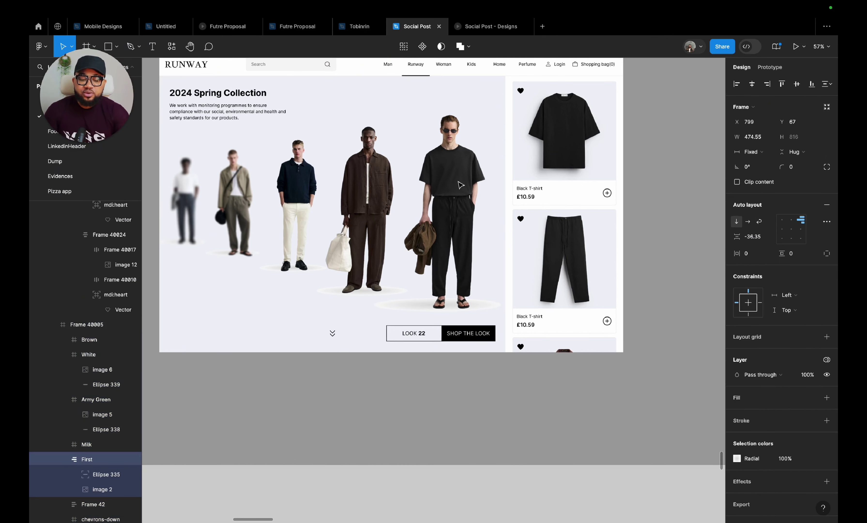
{"action": "key", "text": "Right"}
{"action": "key", "text": "Right"}
{"action": "key", "text": "Right"}
{"action": "key", "text": "Right"}
{"action": "key", "text": "Right"}
{"action": "key", "text": "Right"}
{"action": "key", "text": "Right"}
{"action": "key", "text": "Right"}
{"action": "key", "text": "Right"}
{"action": "key", "text": "Right"}
{"action": "key", "text": "Right"}
{"action": "key", "text": "Right"}
{"action": "key", "text": "Right"}
{"action": "key", "text": "Right"}
{"action": "key", "text": "Right"}
{"action": "key", "text": "Right"}
{"action": "key", "text": "Right"}
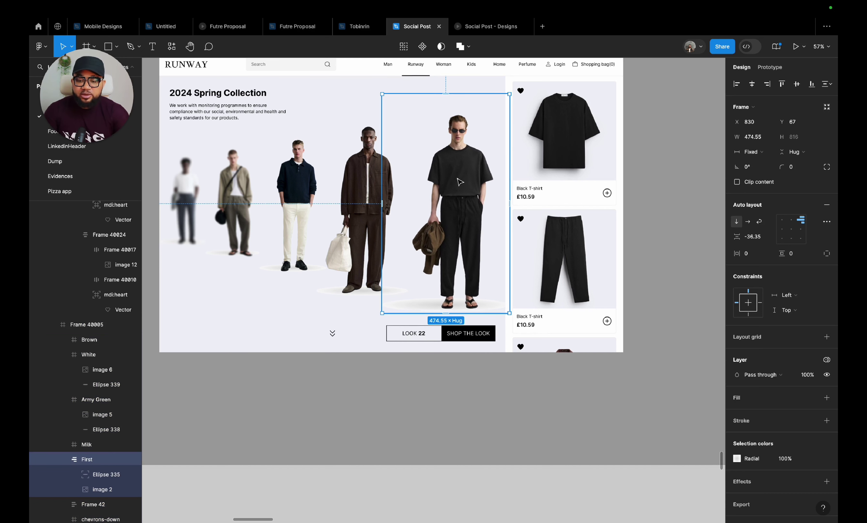
- Nudge the front model back toward the brown-suited model, to about X 806
{"action": "key", "text": "Left"}
{"action": "key", "text": "Left"}
{"action": "key", "text": "Left"}
{"action": "key", "text": "Left"}
{"action": "key", "text": "Left"}
{"action": "key", "text": "Left"}
{"action": "key", "text": "Left"}
{"action": "key", "text": "Left"}
{"action": "key", "text": "Left"}
{"action": "key", "text": "Left"}
{"action": "key", "text": "Left"}
{"action": "key", "text": "Left"}
{"action": "key", "text": "Left"}
{"action": "key", "text": "Left"}
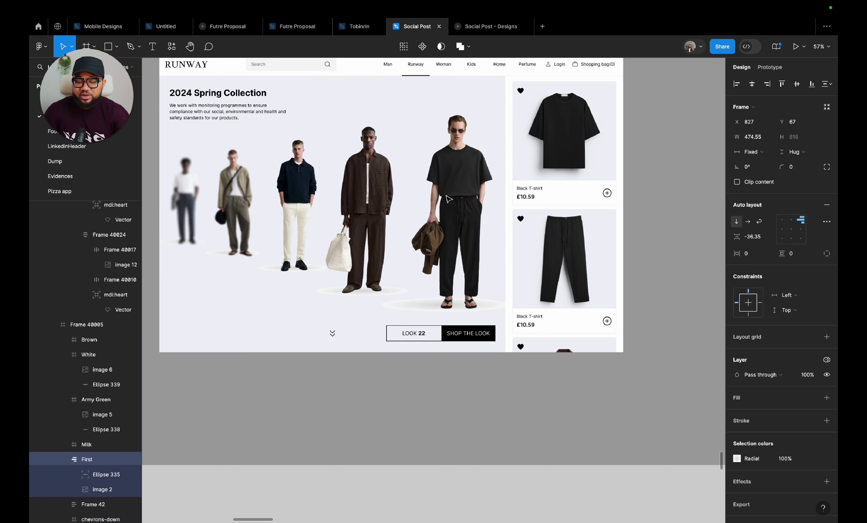
{"action": "key", "text": "Left"}
{"action": "key", "text": "Left"}
{"action": "key", "text": "Left"}
{"action": "key", "text": "Left"}
{"action": "key", "text": "Left"}
{"action": "key", "text": "Left"}
{"action": "key", "text": "Left"}
{"action": "key", "text": "Left"}
{"action": "key", "text": "Left"}
{"action": "key", "text": "Left"}
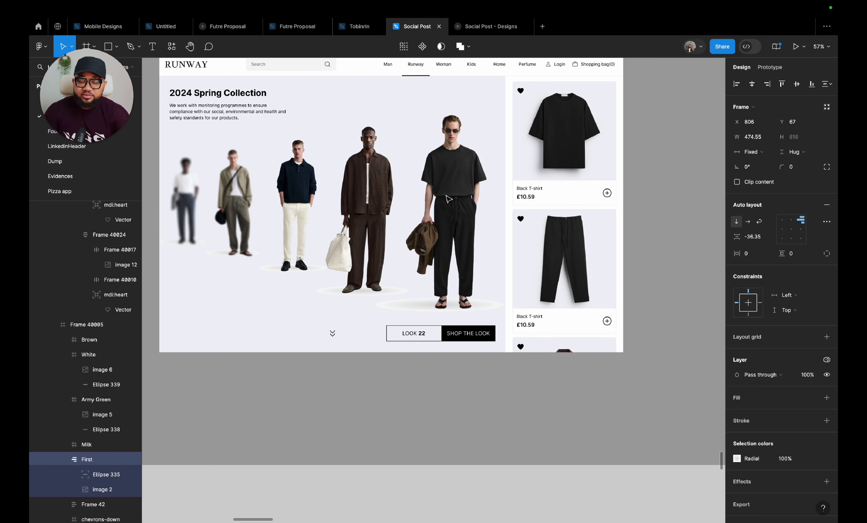
- Nudge the front model in the black T-shirt further toward the brown-suited model, to about X 796
{"action": "key", "text": "Left"}
{"action": "key", "text": "Left"}
{"action": "key", "text": "Left"}
{"action": "key", "text": "Left"}
{"action": "key", "text": "Left"}
{"action": "key", "text": "Left"}
{"action": "key", "text": "Left"}
{"action": "key", "text": "Left"}
{"action": "key", "text": "Left"}
{"action": "key", "text": "Left"}
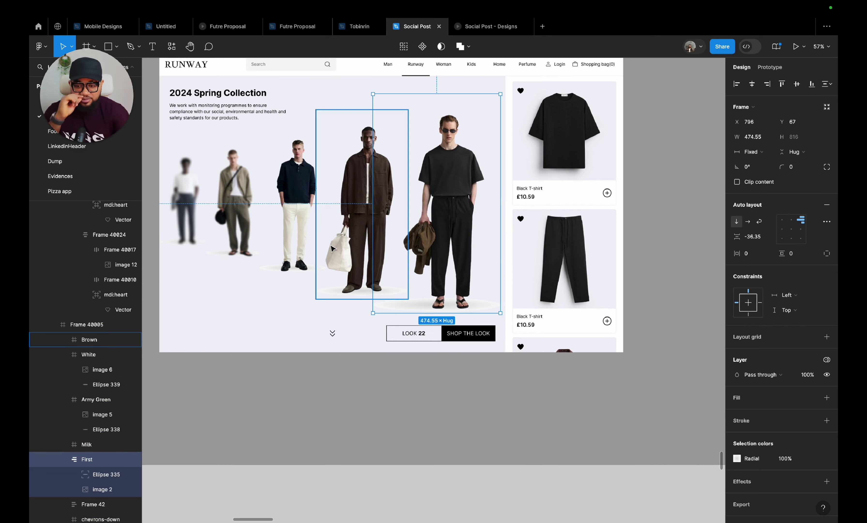
- Set the 100% radial gradient stop of all five models' shadow ellipses to F1F2F7, sampled from the runway background
{"action": "left_click", "coordinate": [385, 309]}
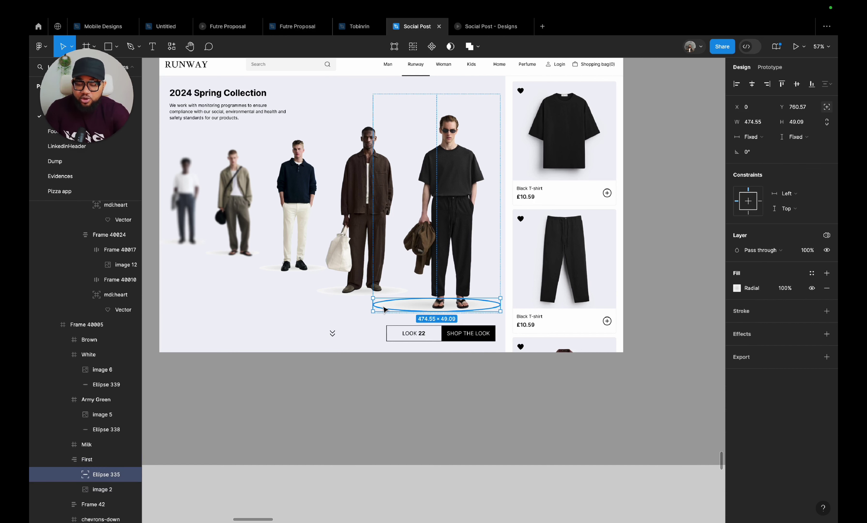
{"action": "left_click", "coordinate": [317, 294], "text": "shift"}
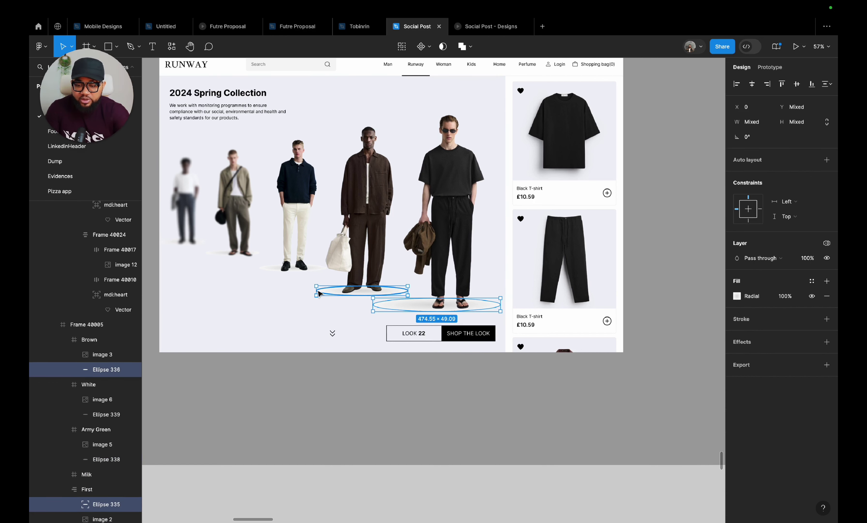
{"action": "left_click", "coordinate": [269, 269], "text": "shift"}
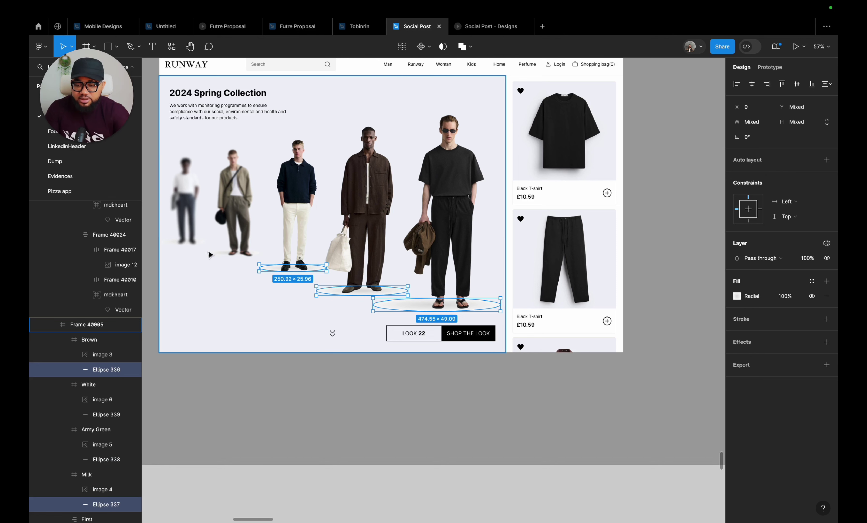
{"action": "left_click", "coordinate": [210, 253], "text": "shift"}
{"action": "left_click", "coordinate": [166, 243], "text": "shift"}
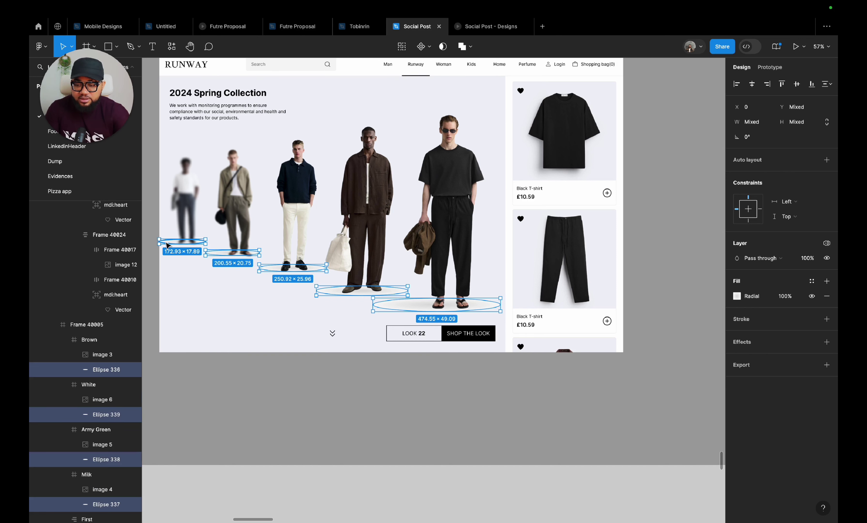
{"action": "left_click", "coordinate": [738, 296]}
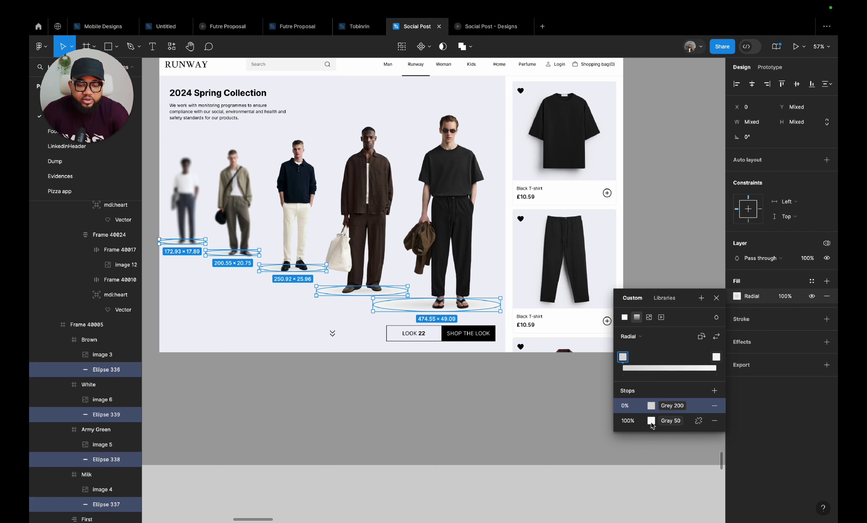
{"action": "left_click", "coordinate": [699, 420]}
{"action": "left_click", "coordinate": [652, 421]}
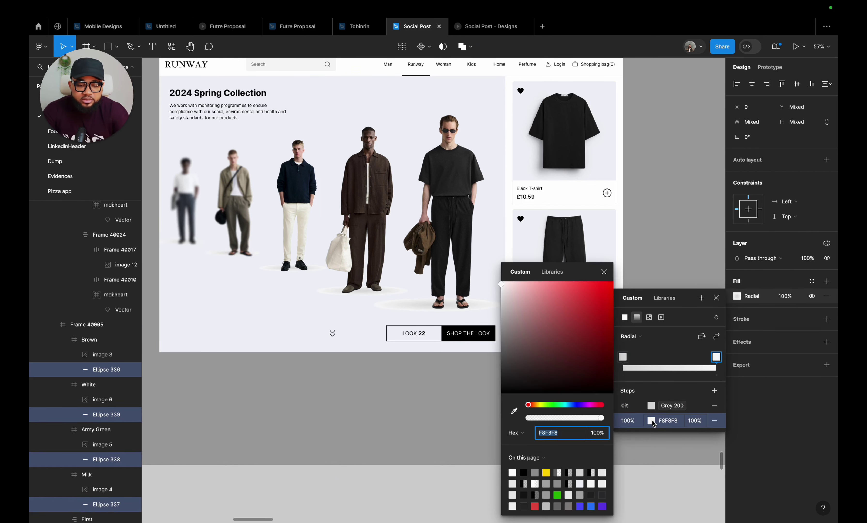
{"action": "left_click", "coordinate": [514, 411]}
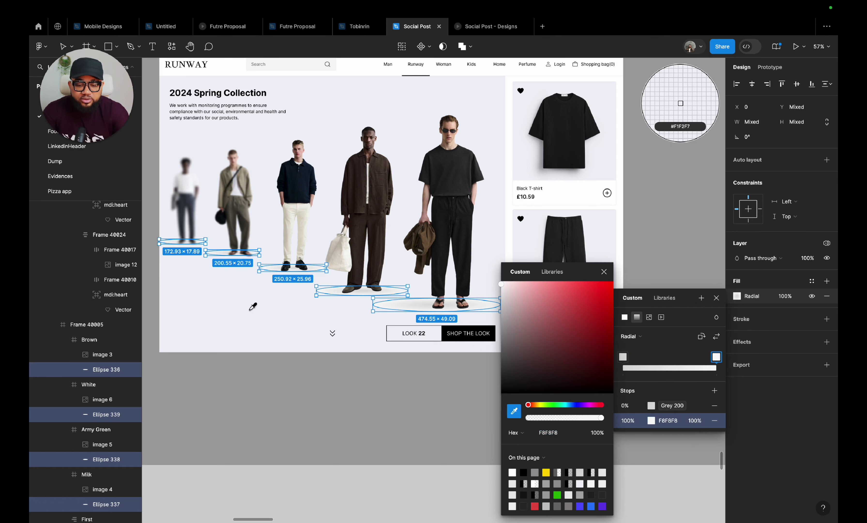
{"action": "left_click", "coordinate": [268, 306]}
{"action": "left_click", "coordinate": [604, 272]}
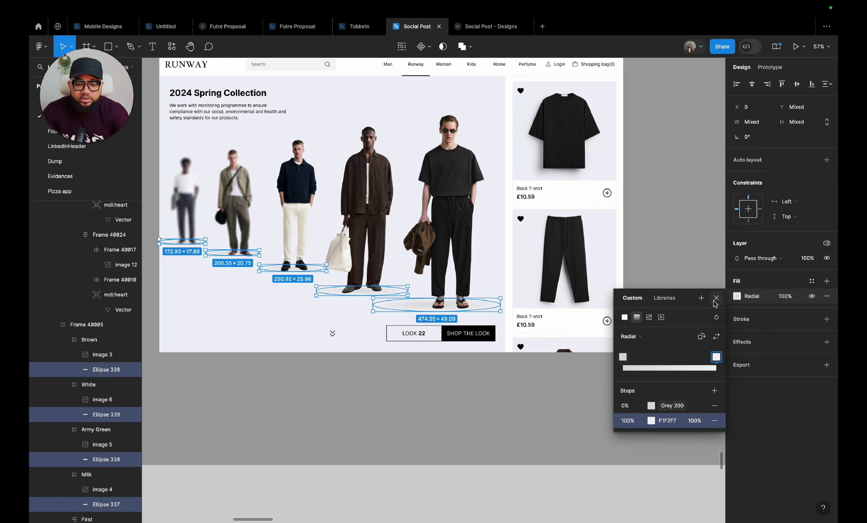
{"action": "left_click", "coordinate": [715, 299]}
{"action": "left_click", "coordinate": [680, 284]}
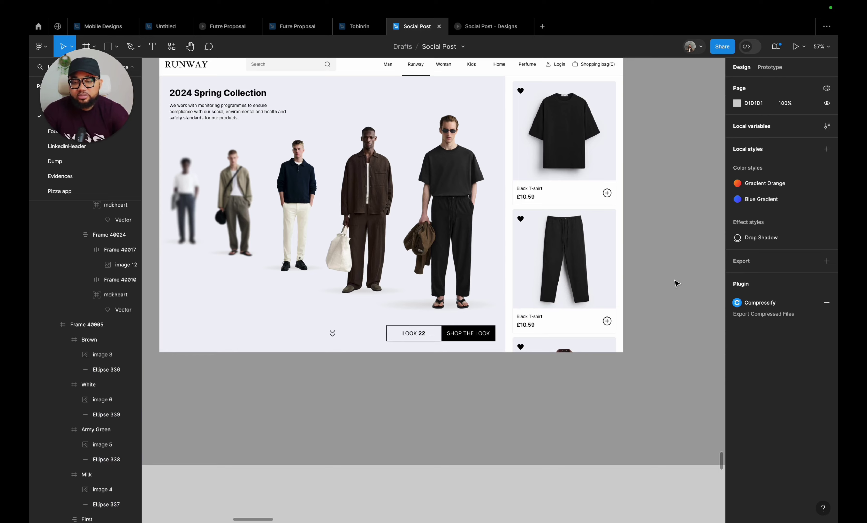
- Delete the MacBook Pro 16" - 8 frame
{"action": "scroll", "coordinate": [676, 283], "scroll_direction": "down", "scroll_amount": 5}
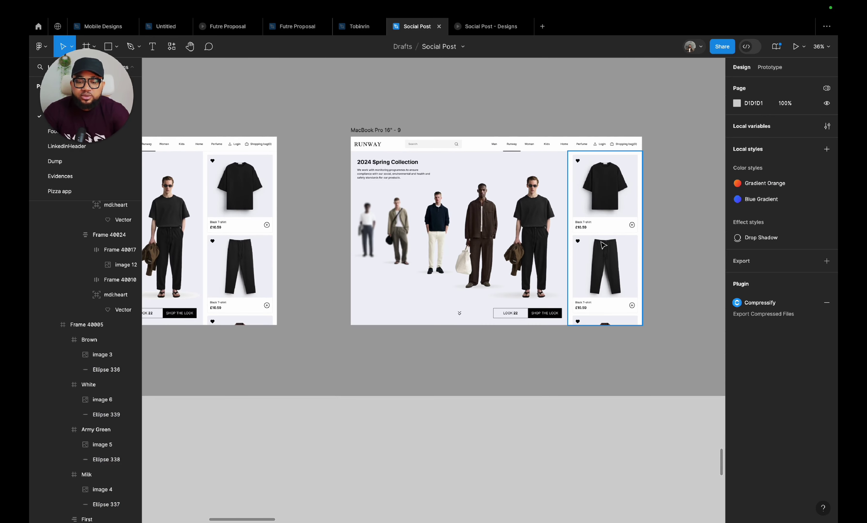
{"action": "scroll", "coordinate": [603, 245], "scroll_direction": "left", "scroll_amount": 5}
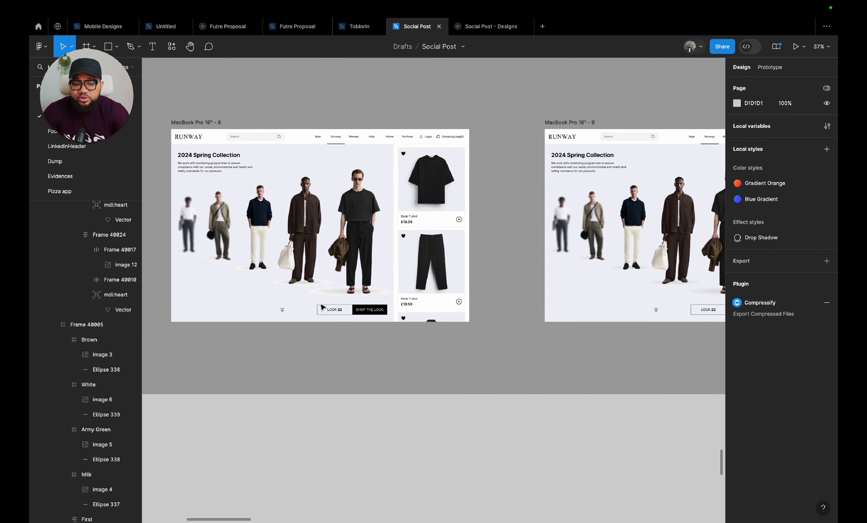
{"action": "scroll", "coordinate": [323, 306], "scroll_direction": "down", "scroll_amount": 3}
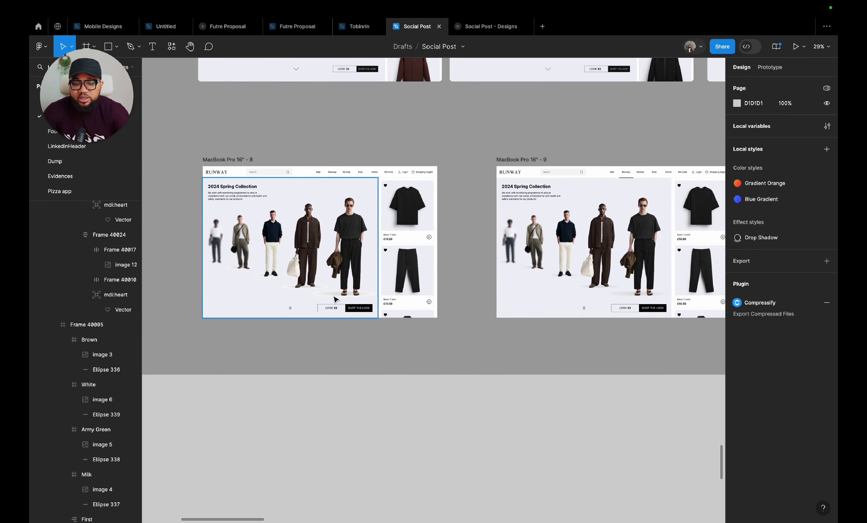
{"action": "left_click", "coordinate": [245, 162]}
{"action": "key", "text": "Delete"}
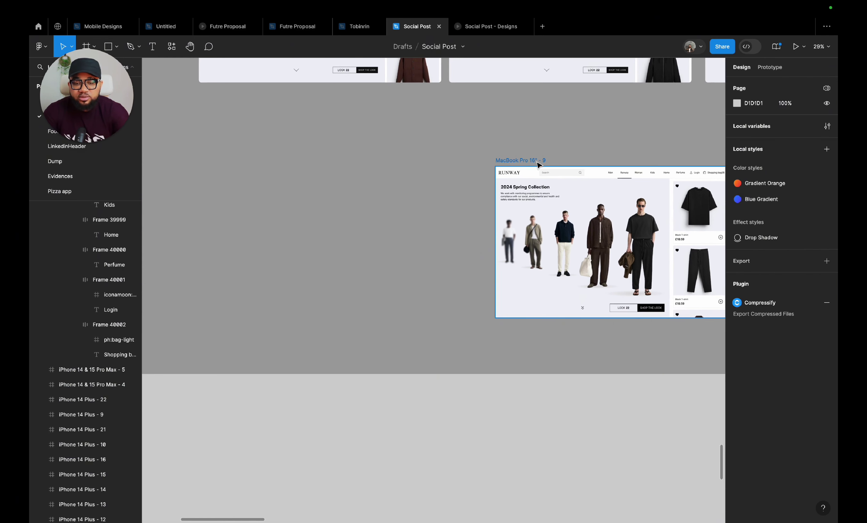
- Move the MacBook Pro 16" - 9 frame into the deleted frame's place and set a duplicate beside it at about X 4450
{"action": "left_click_drag", "start_coordinate": [538, 165], "coordinate": [240, 158]}
{"action": "key", "text": "ctrl+d"}
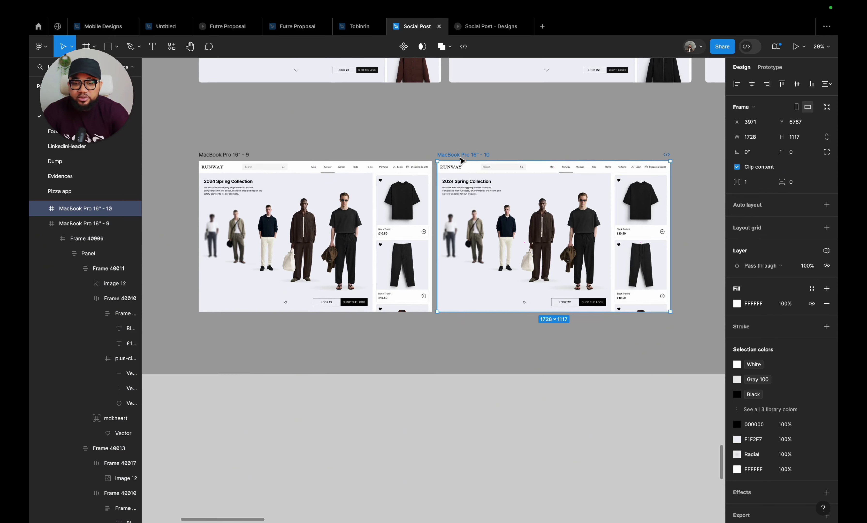
{"action": "left_click_drag", "start_coordinate": [461, 159], "coordinate": [528, 161]}
- Shift the front model in the black T-shirt in the MacBook Pro 16" - 10 frame horizontally toward the product panel, to about X 1031
{"action": "scroll", "coordinate": [529, 160], "scroll_direction": "right", "scroll_amount": 3}
{"action": "scroll", "coordinate": [447, 251], "scroll_direction": "up", "scroll_amount": 5}
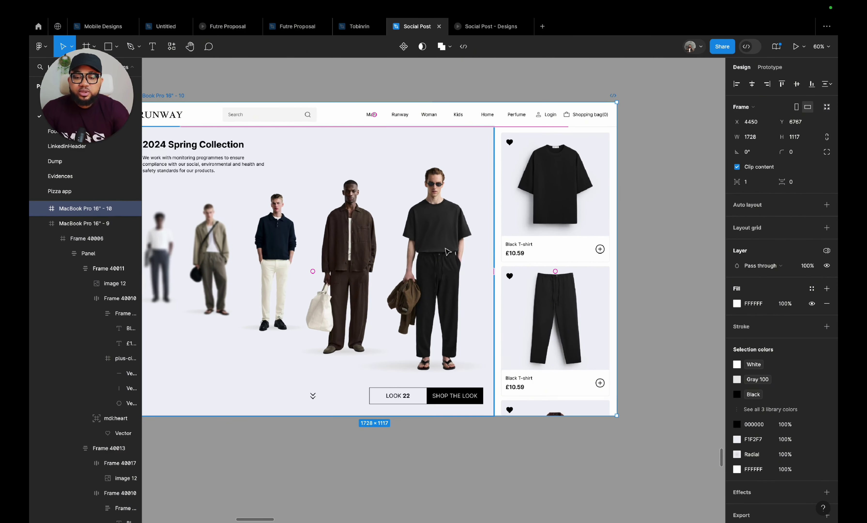
{"action": "double_click", "coordinate": [447, 251]}
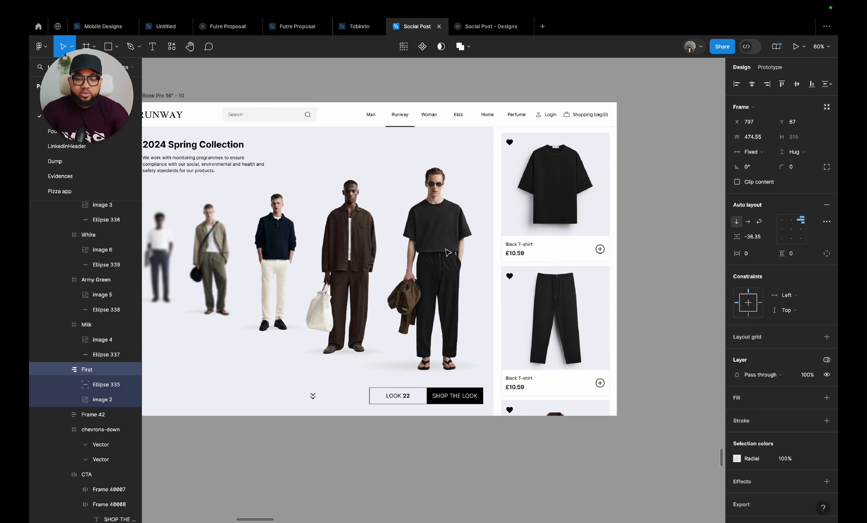
{"action": "key", "text": "Right"}
{"action": "key", "text": "Right"}
{"action": "key", "text": "Right"}
{"action": "key", "text": "Right"}
{"action": "key", "text": "Right"}
{"action": "key", "text": "Right"}
{"action": "key", "text": "Right"}
{"action": "key", "text": "Right"}
{"action": "key", "text": "Right"}
{"action": "key", "text": "Right"}
{"action": "key", "text": "Right"}
{"action": "key", "text": "Right"}
{"action": "key", "text": "Right"}
{"action": "key", "text": "Right"}
{"action": "key", "text": "Right"}
{"action": "key", "text": "Right"}
{"action": "key", "text": "Right"}
{"action": "key", "text": "Right"}
{"action": "key", "text": "Right"}
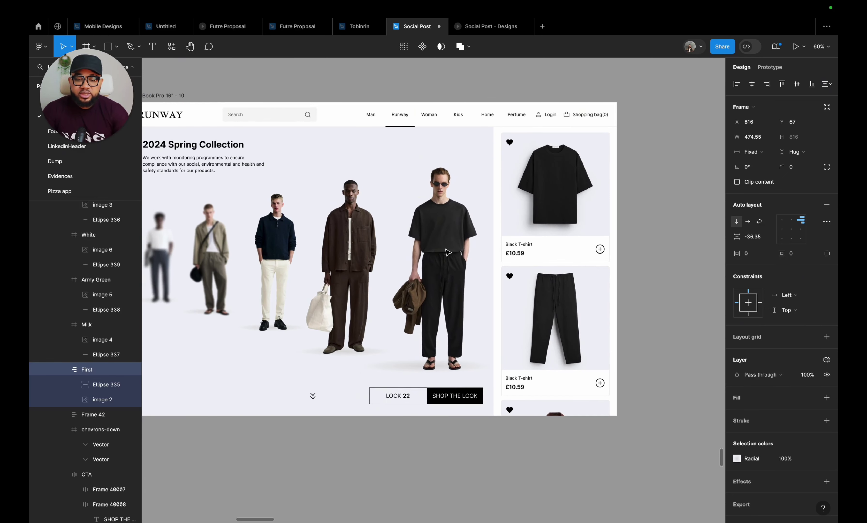
{"action": "key", "text": "Right"}
{"action": "key", "text": "Right"}
{"action": "key", "text": "Right"}
{"action": "key", "text": "Right"}
{"action": "key", "text": "Right"}
{"action": "key", "text": "Right"}
{"action": "key", "text": "Right"}
{"action": "key", "text": "Right"}
{"action": "key", "text": "Right"}
{"action": "key", "text": "Right"}
{"action": "key", "text": "Right"}
{"action": "key", "text": "Right"}
{"action": "key", "text": "Right"}
{"action": "key", "text": "Right"}
{"action": "key", "text": "Right"}
{"action": "key", "text": "Right"}
{"action": "key", "text": "Right"}
{"action": "key", "text": "Right"}
{"action": "key", "text": "Right"}
{"action": "key", "text": "Right"}
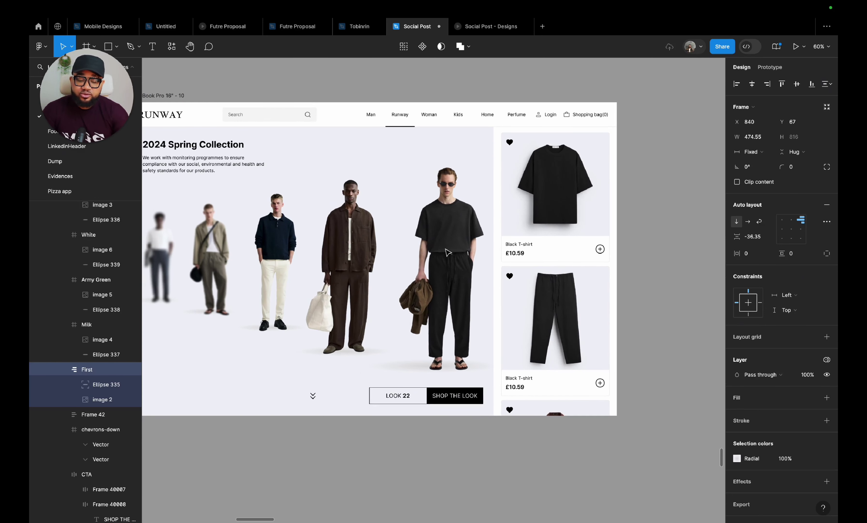
{"action": "key", "text": "Right"}
{"action": "key", "text": "Right"}
{"action": "key", "text": "Right"}
{"action": "key", "text": "Right"}
{"action": "key", "text": "Right"}
{"action": "key", "text": "Right"}
{"action": "key", "text": "Right"}
{"action": "key", "text": "Right"}
{"action": "key", "text": "Right"}
{"action": "key", "text": "Right"}
{"action": "key", "text": "Right"}
{"action": "key", "text": "Right"}
{"action": "key", "text": "Right"}
{"action": "key", "text": "Right"}
{"action": "key", "text": "Right"}
{"action": "key", "text": "Right"}
{"action": "key", "text": "Right"}
{"action": "key", "text": "Right"}
{"action": "key", "text": "Right"}
{"action": "key", "text": "Right"}
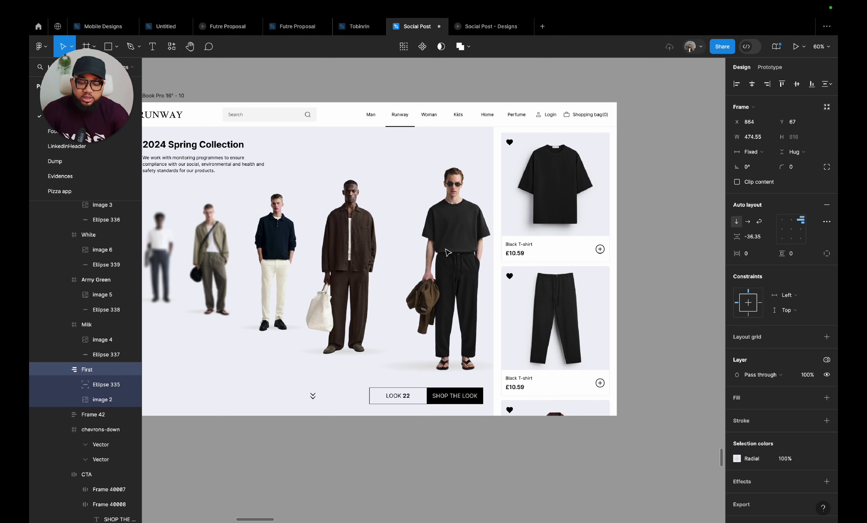
{"action": "key", "text": "Right"}
{"action": "key", "text": "Right"}
{"action": "key", "text": "Right"}
{"action": "key", "text": "Right"}
{"action": "key", "text": "Right"}
{"action": "key", "text": "Right"}
{"action": "key", "text": "Right"}
{"action": "key", "text": "Right"}
{"action": "key", "text": "Right"}
{"action": "key", "text": "Right"}
{"action": "key", "text": "Right"}
{"action": "key", "text": "Right"}
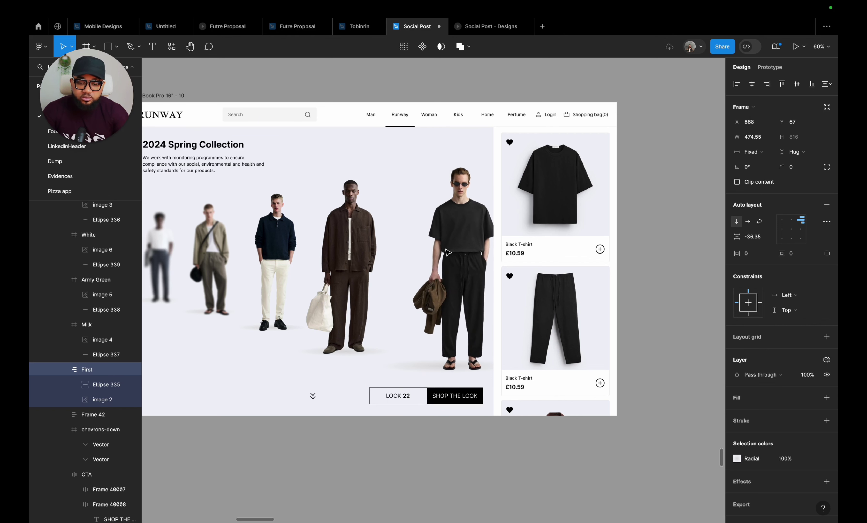
{"action": "key", "text": "Right"}
{"action": "key", "text": "Right"}
{"action": "key", "text": "Right"}
{"action": "key", "text": "Right"}
{"action": "key", "text": "Right"}
{"action": "key", "text": "Right"}
{"action": "key", "text": "Right"}
{"action": "key", "text": "Right"}
{"action": "key", "text": "Right"}
{"action": "key", "text": "Right"}
{"action": "key", "text": "Right"}
{"action": "key", "text": "Right"}
{"action": "key", "text": "Right"}
{"action": "key", "text": "Right"}
{"action": "key", "text": "Right"}
{"action": "key", "text": "Right"}
{"action": "key", "text": "Right"}
{"action": "key", "text": "Right"}
{"action": "key", "text": "Right"}
{"action": "key", "text": "Right"}
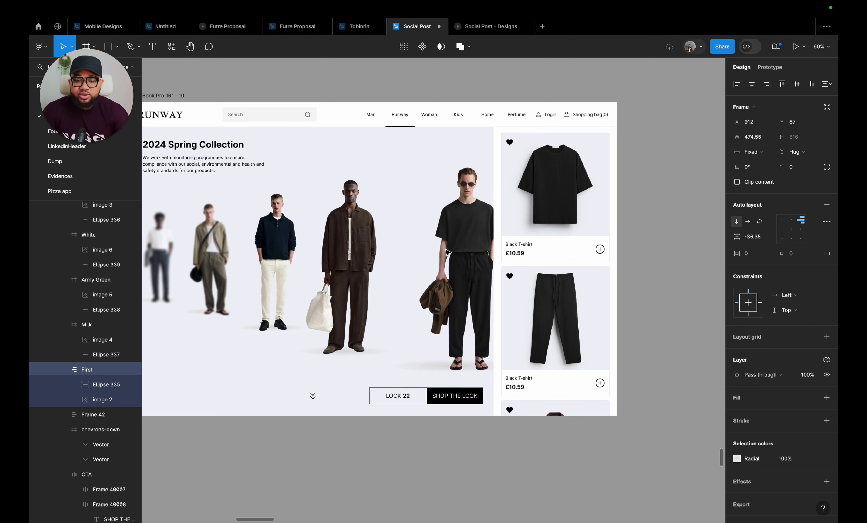
{"action": "key", "text": "Right"}
{"action": "key", "text": "Right"}
{"action": "key", "text": "Right"}
{"action": "key", "text": "Right"}
{"action": "key", "text": "Right"}
{"action": "key", "text": "Right"}
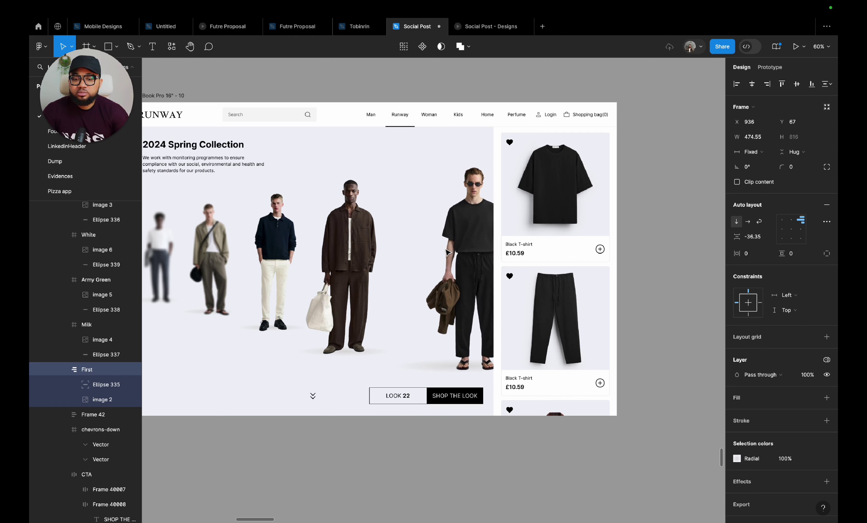
{"action": "key", "text": "Right"}
{"action": "key", "text": "Right"}
{"action": "key", "text": "Right"}
{"action": "key", "text": "Right"}
{"action": "key", "text": "Right"}
{"action": "key", "text": "Right"}
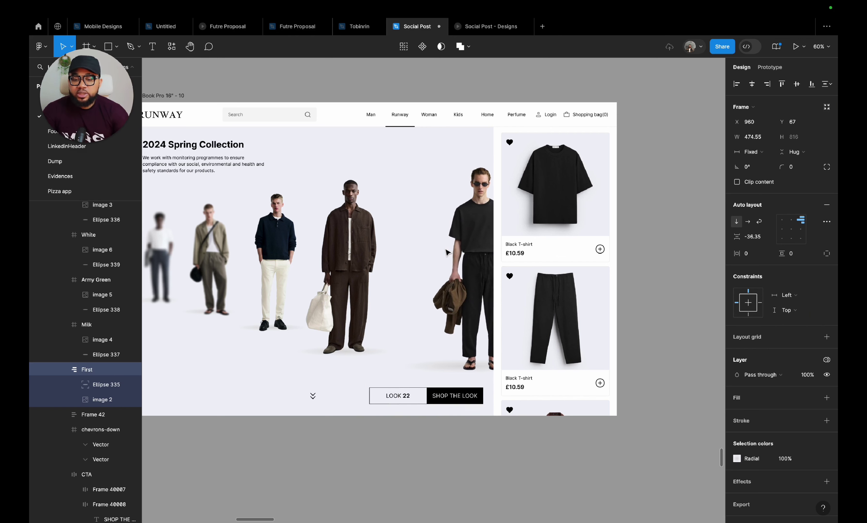
{"action": "key", "text": "Right"}
{"action": "key", "text": "Right"}
{"action": "key", "text": "Right"}
{"action": "key", "text": "Right"}
{"action": "key", "text": "Right"}
{"action": "key", "text": "Right"}
{"action": "key", "text": "Right"}
{"action": "key", "text": "Right"}
{"action": "key", "text": "Right"}
{"action": "key", "text": "Right"}
{"action": "key", "text": "Right"}
{"action": "key", "text": "Right"}
{"action": "key", "text": "Right"}
{"action": "key", "text": "Right"}
{"action": "key", "text": "Right"}
{"action": "key", "text": "Right"}
{"action": "key", "text": "Right"}
{"action": "key", "text": "Right"}
{"action": "key", "text": "Right"}
{"action": "key", "text": "Right"}
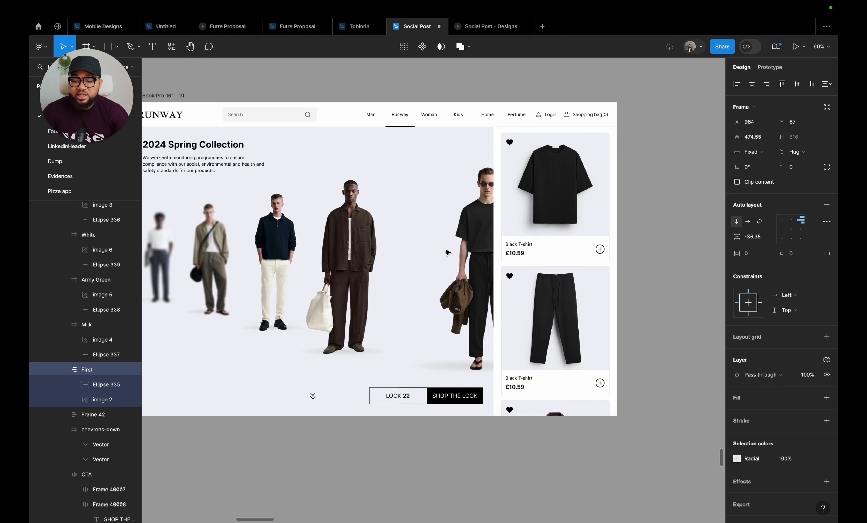
{"action": "key", "text": "Right"}
{"action": "key", "text": "Right"}
{"action": "key", "text": "Right"}
{"action": "key", "text": "Right"}
{"action": "key", "text": "Right"}
{"action": "key", "text": "Right"}
{"action": "key", "text": "Right"}
{"action": "key", "text": "Right"}
{"action": "key", "text": "Right"}
{"action": "key", "text": "Right"}
{"action": "key", "text": "Right"}
{"action": "key", "text": "Right"}
{"action": "key", "text": "Right"}
{"action": "key", "text": "Right"}
{"action": "key", "text": "Right"}
{"action": "key", "text": "Right"}
{"action": "key", "text": "Right"}
{"action": "key", "text": "Right"}
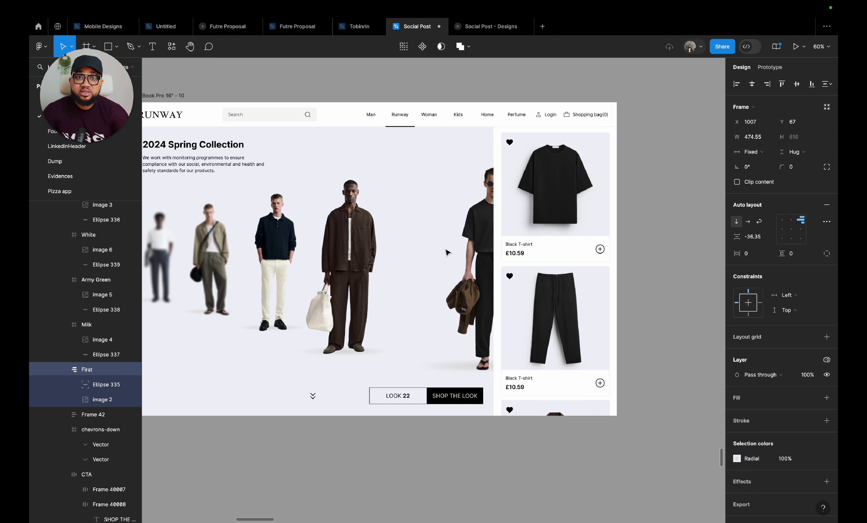
{"action": "key", "text": "Right"}
{"action": "key", "text": "Right"}
{"action": "key", "text": "Right"}
{"action": "key", "text": "Right"}
{"action": "key", "text": "Right"}
{"action": "key", "text": "Right"}
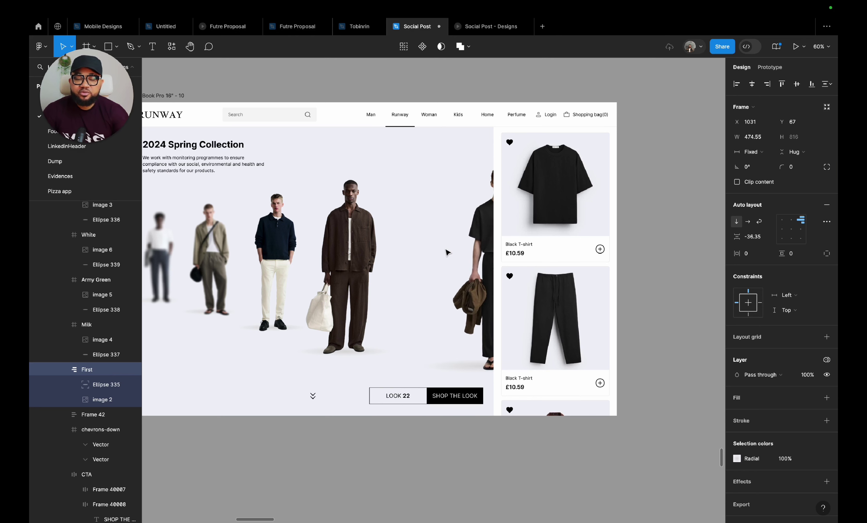
- Move the front model in the black T-shirt in MacBook Pro 16" - 10 past the product panel and outside the page, to about X 1765, Y 63
{"action": "key", "text": "Right"}
{"action": "key", "text": "Right"}
{"action": "key", "text": "Right"}
{"action": "key", "text": "Right"}
{"action": "key", "text": "Right"}
{"action": "key", "text": "Right"}
{"action": "key", "text": "Right"}
{"action": "key", "text": "Right"}
{"action": "key", "text": "Right"}
{"action": "key", "text": "Right"}
{"action": "key", "text": "Right"}
{"action": "key", "text": "Right"}
{"action": "key", "text": "Right"}
{"action": "key", "text": "Right"}
{"action": "key", "text": "Right"}
{"action": "key", "text": "Right"}
{"action": "key", "text": "Right"}
{"action": "key", "text": "Right"}
{"action": "key", "text": "Right"}
{"action": "key", "text": "Right"}
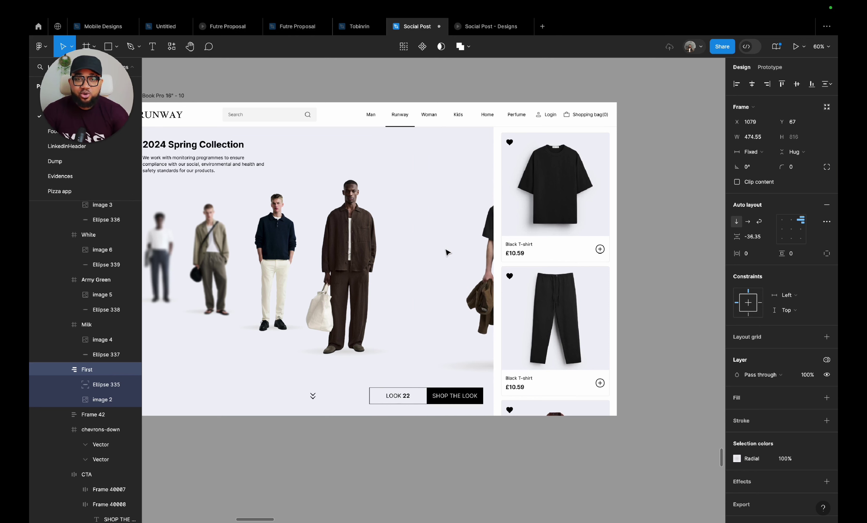
{"action": "key", "text": "Right"}
{"action": "key", "text": "Right"}
{"action": "key", "text": "Right"}
{"action": "key", "text": "Right"}
{"action": "key", "text": "Right"}
{"action": "key", "text": "Right"}
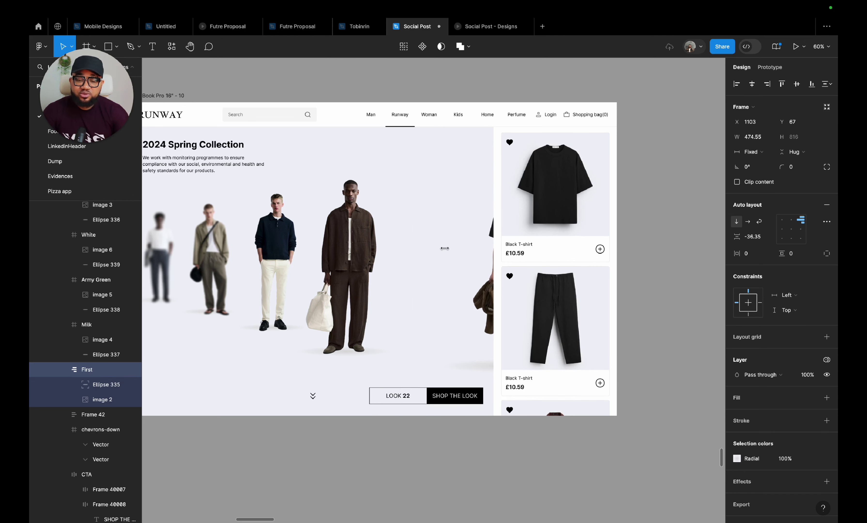
{"action": "key", "text": "Right"}
{"action": "key", "text": "Right"}
{"action": "key", "text": "Right"}
{"action": "key", "text": "Right"}
{"action": "key", "text": "Right"}
{"action": "key", "text": "Right"}
{"action": "key", "text": "Right"}
{"action": "key", "text": "Right"}
{"action": "key", "text": "Right"}
{"action": "key", "text": "Right"}
{"action": "key", "text": "Right"}
{"action": "key", "text": "Right"}
{"action": "key", "text": "Right"}
{"action": "key", "text": "Right"}
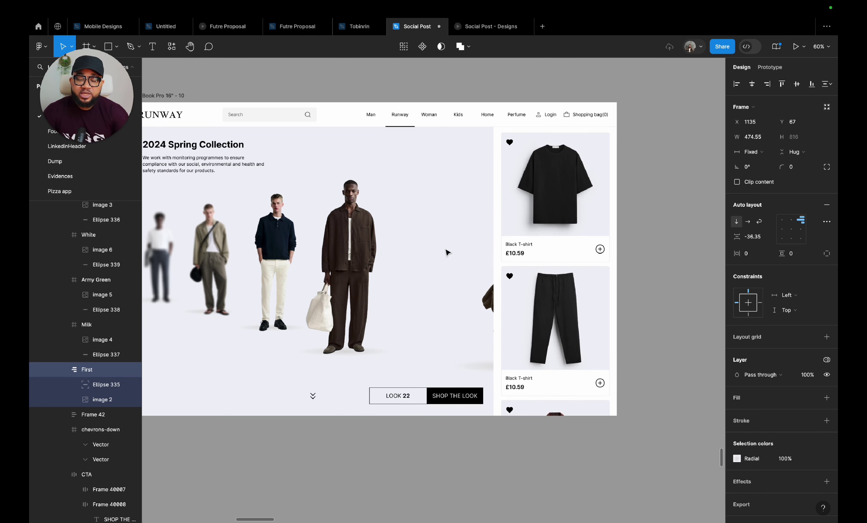
{"action": "key", "text": "Right"}
{"action": "key", "text": "Right"}
{"action": "key", "text": "Right"}
{"action": "key", "text": "Right"}
{"action": "key", "text": "Right"}
{"action": "key", "text": "Right"}
{"action": "key", "text": "Right"}
{"action": "key", "text": "Right"}
{"action": "key", "text": "Right"}
{"action": "key", "text": "Right"}
{"action": "key", "text": "Right"}
{"action": "key", "text": "Right"}
{"action": "key", "text": "Right"}
{"action": "key", "text": "Right"}
{"action": "key", "text": "Right"}
{"action": "key", "text": "Right"}
{"action": "key", "text": "Right"}
{"action": "key", "text": "Right"}
{"action": "key", "text": "Right"}
{"action": "key", "text": "Right"}
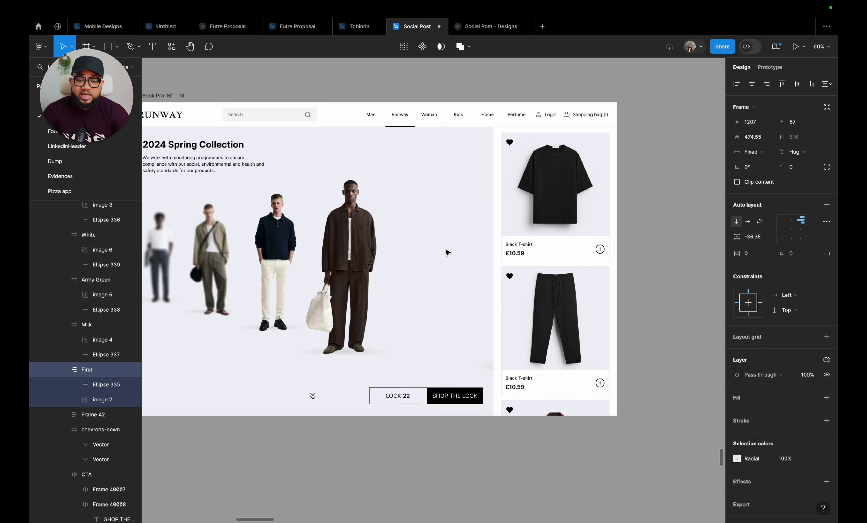
{"action": "key", "text": "Right"}
{"action": "key", "text": "Right"}
{"action": "key", "text": "Right"}
{"action": "key", "text": "Right"}
{"action": "key", "text": "Right"}
{"action": "key", "text": "Right"}
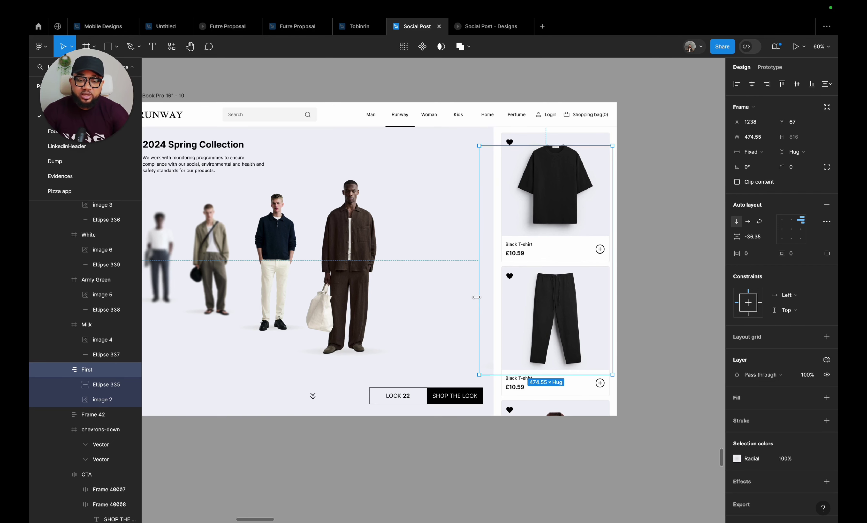
{"action": "key", "text": "Right"}
{"action": "key", "text": "Right"}
{"action": "key", "text": "Right"}
{"action": "key", "text": "Right"}
{"action": "key", "text": "Right"}
{"action": "key", "text": "Right"}
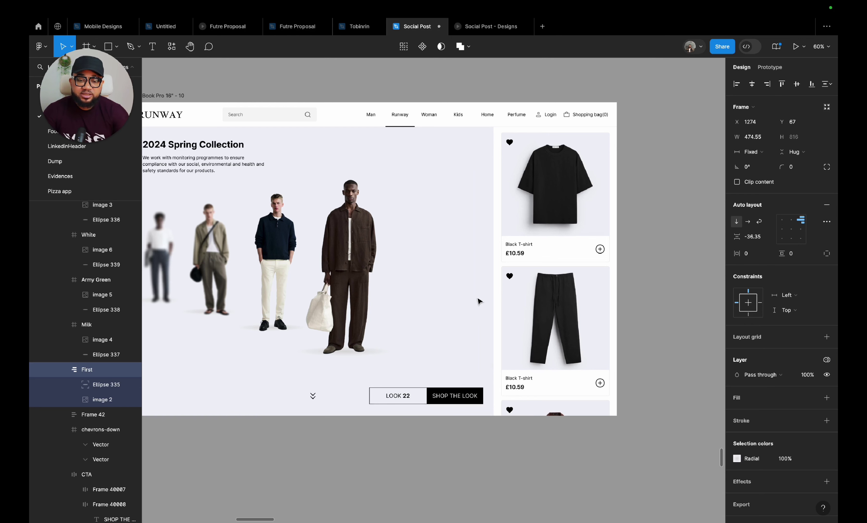
{"action": "key", "text": "Right"}
{"action": "key", "text": "Right"}
{"action": "key", "text": "Right"}
{"action": "key", "text": "Right"}
{"action": "key", "text": "Right"}
{"action": "key", "text": "Right"}
{"action": "key", "text": "Right"}
{"action": "key", "text": "Right"}
{"action": "key", "text": "Right"}
{"action": "key", "text": "Right"}
{"action": "key", "text": "Right"}
{"action": "key", "text": "Right"}
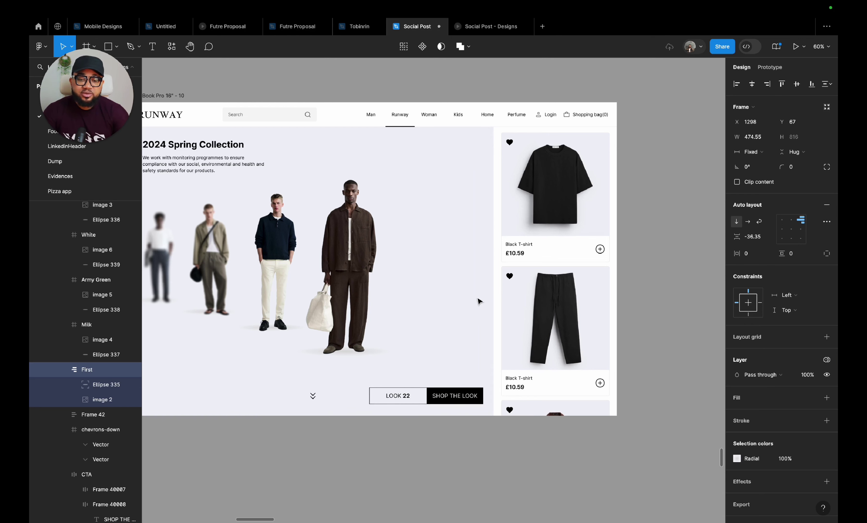
{"action": "left_click_drag", "start_coordinate": [480, 301], "coordinate": [662, 312]}
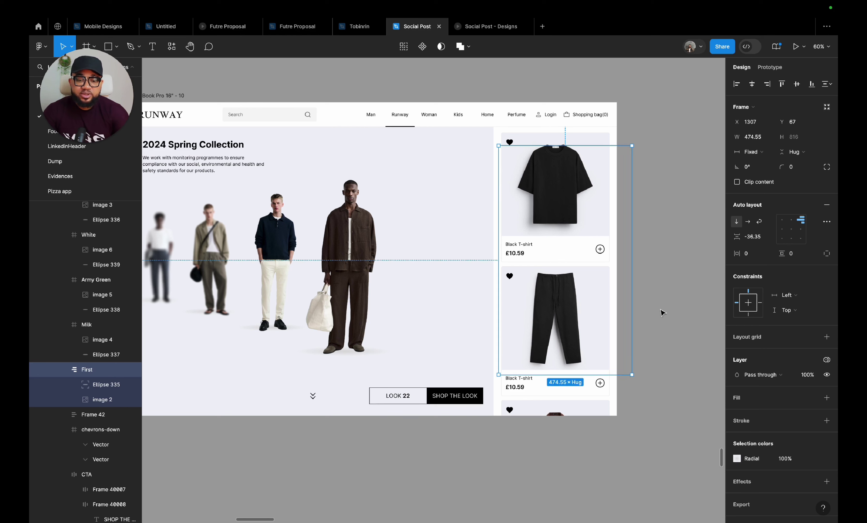
{"action": "left_click_drag", "start_coordinate": [630, 280], "coordinate": [664, 266]}
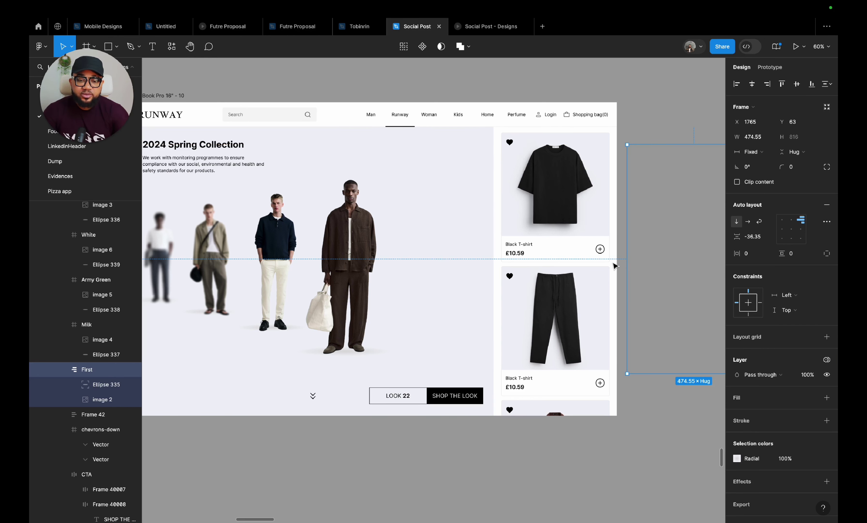
- Scale the Brown, White, Army Green and Milk models in MacBook Pro 16" - 10 together by about 1.16x, to about 1072 × 813
{"action": "scroll", "coordinate": [670, 253], "scroll_direction": "down", "scroll_amount": 3}
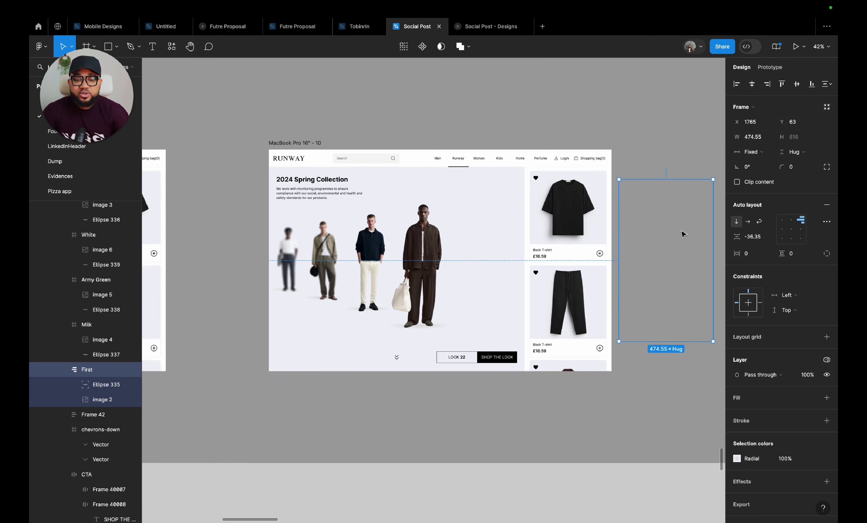
{"action": "left_click", "coordinate": [421, 243]}
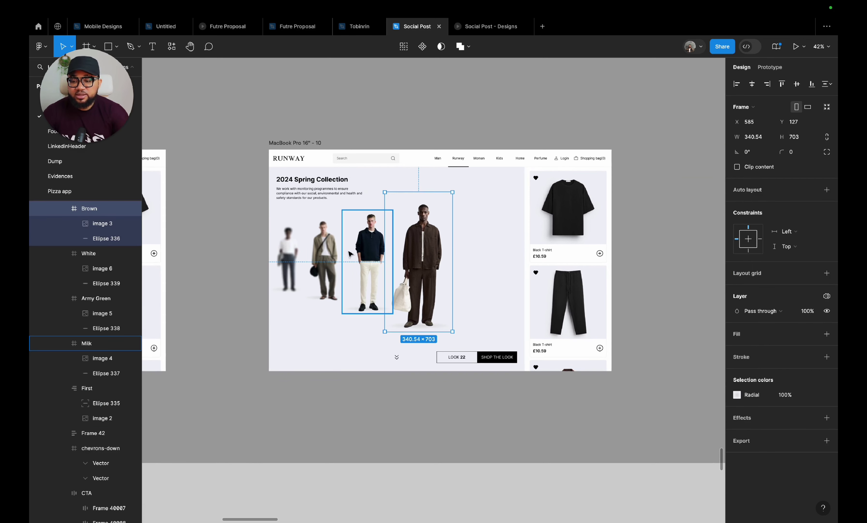
{"action": "left_click", "coordinate": [90, 254], "text": "shift"}
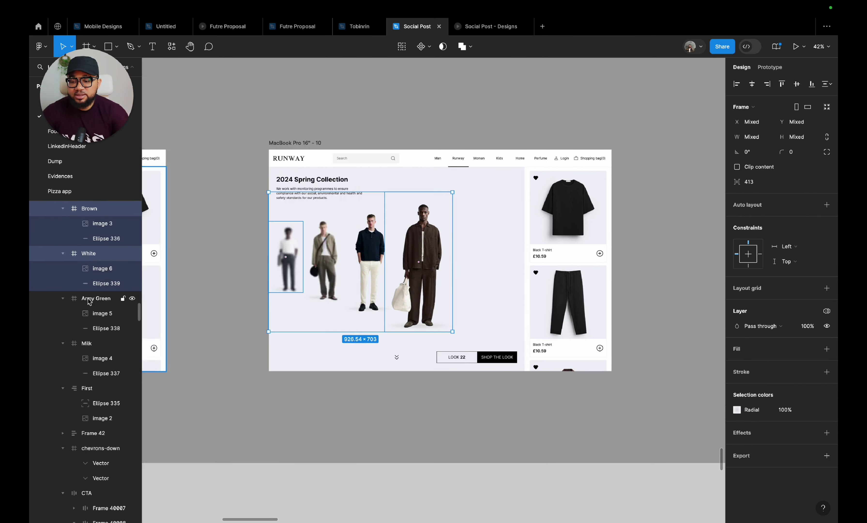
{"action": "key", "text": "shift+space"}
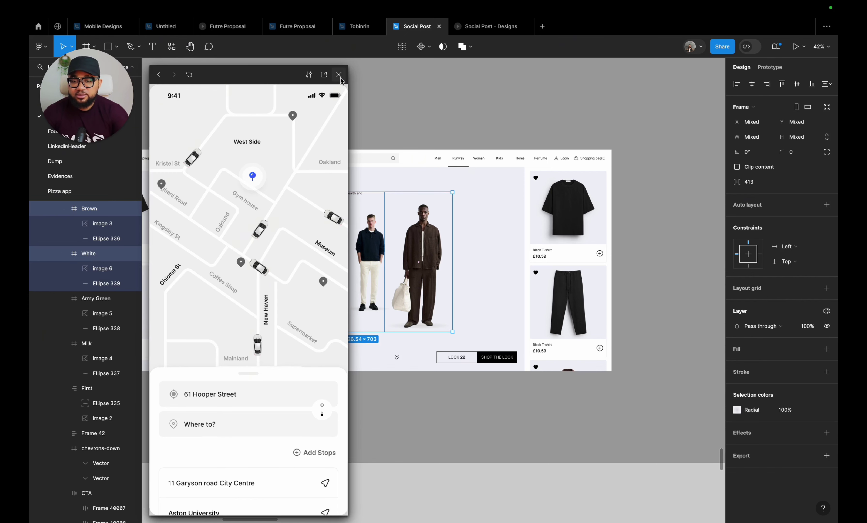
{"action": "left_click", "coordinate": [339, 76]}
{"action": "left_click", "coordinate": [96, 298], "text": "shift"}
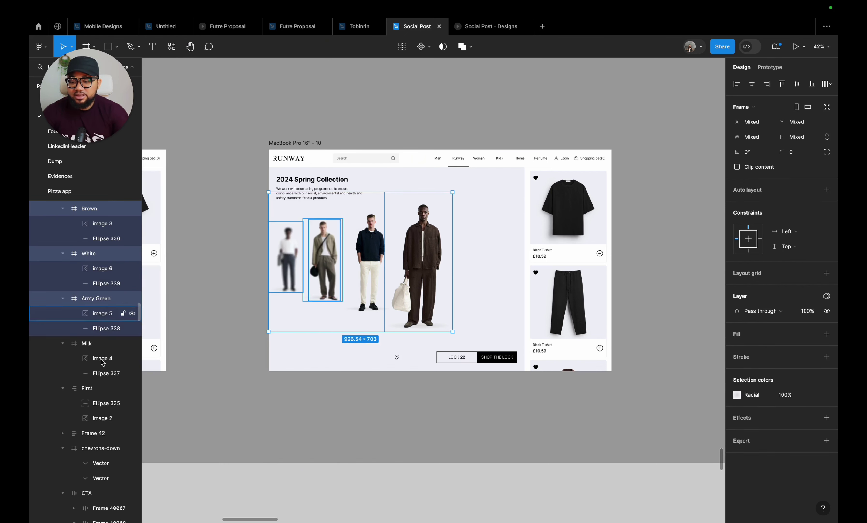
{"action": "left_click", "coordinate": [93, 344], "text": "shift"}
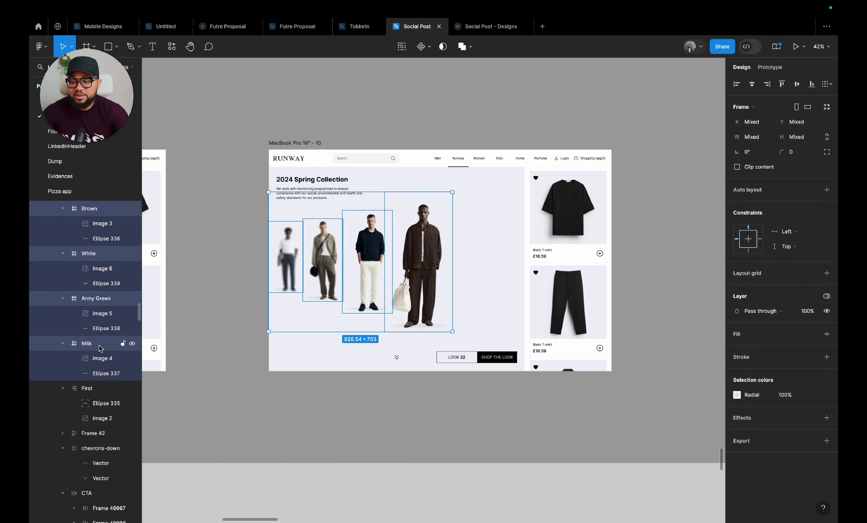
{"action": "left_click", "coordinate": [92, 388], "text": "shift"}
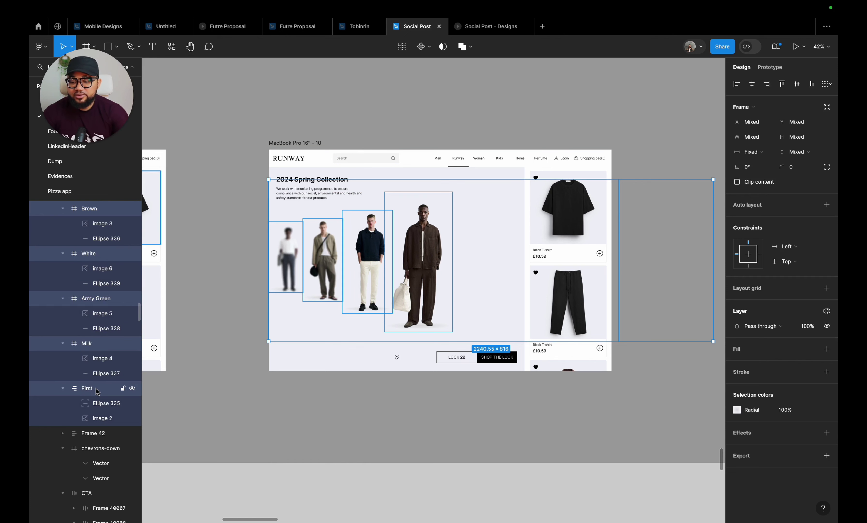
{"action": "left_click", "coordinate": [96, 389], "text": "shift"}
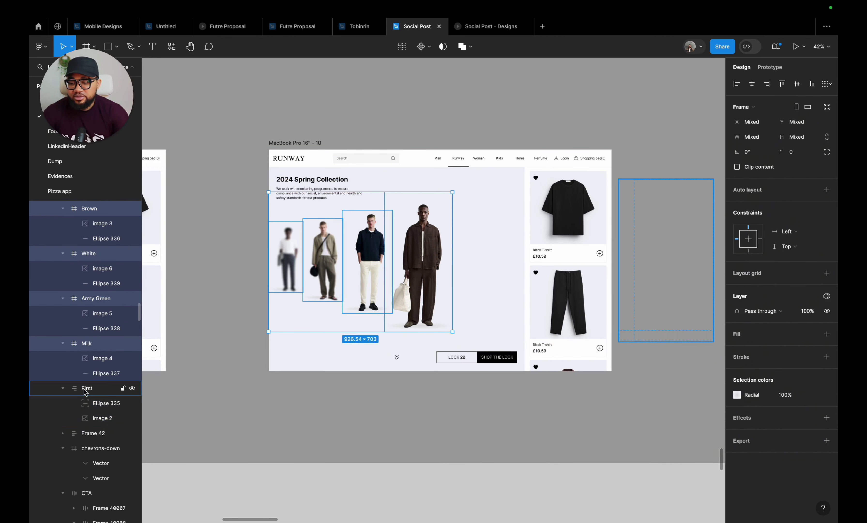
{"action": "left_click", "coordinate": [85, 389], "text": "shift"}
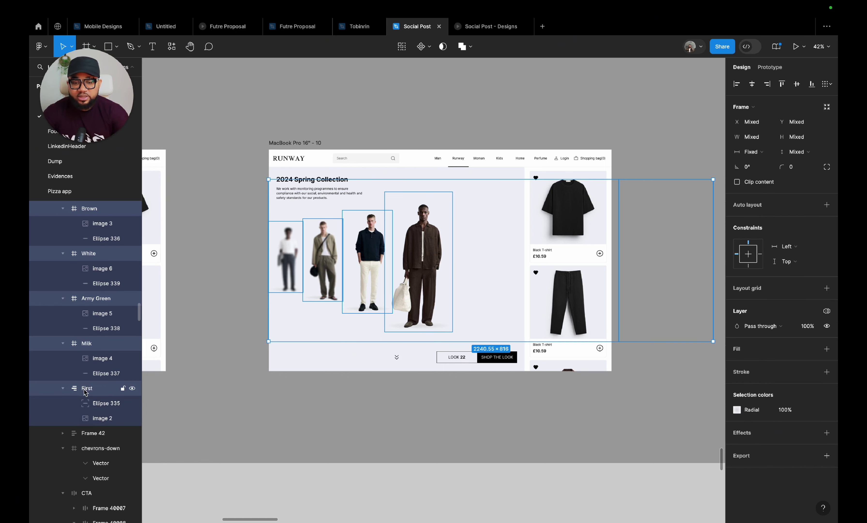
{"action": "left_click", "coordinate": [84, 390], "text": "shift"}
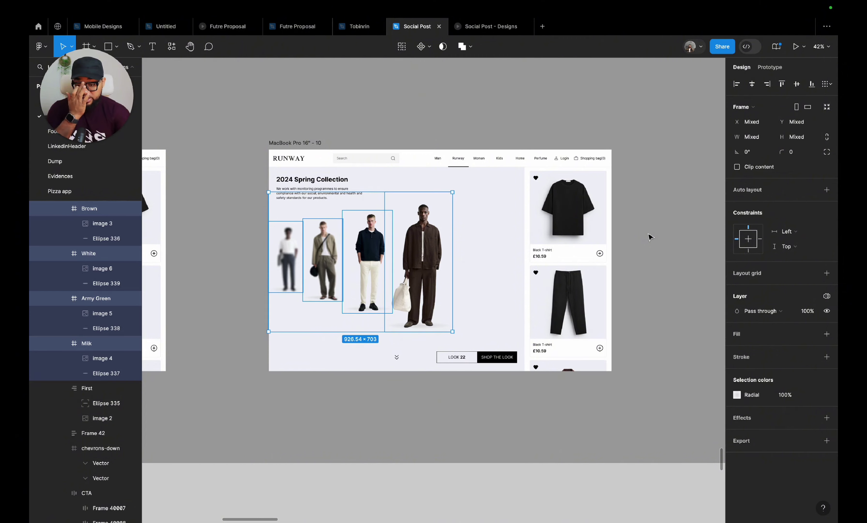
{"action": "mouse_move", "coordinate": [412, 279]}
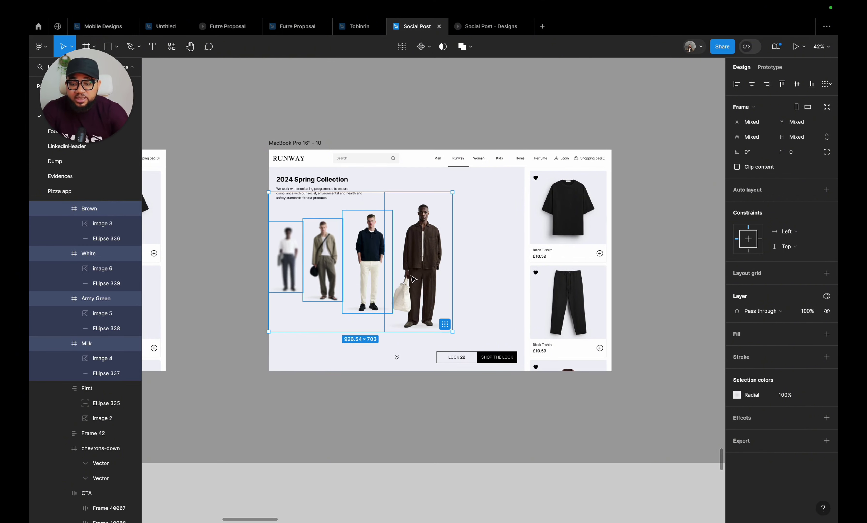
{"action": "left_click_drag", "start_coordinate": [413, 279], "coordinate": [434, 279]}
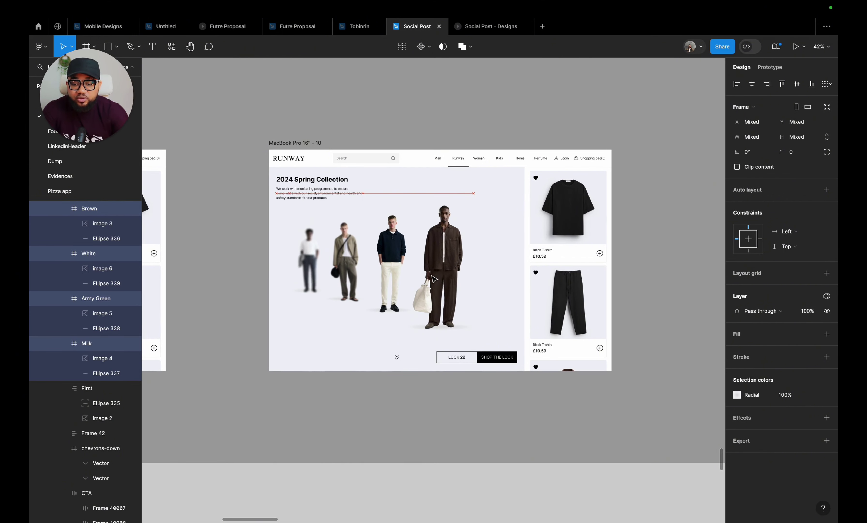
{"action": "key", "text": "Escape"}
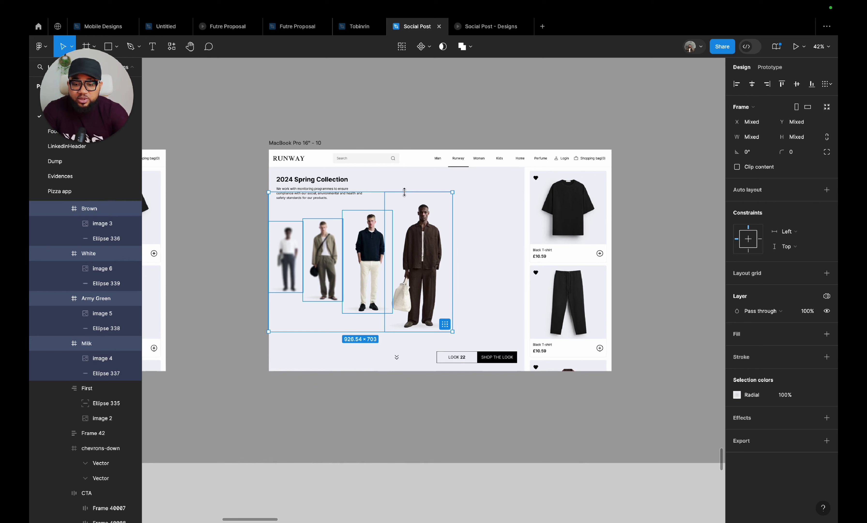
{"action": "key", "text": "k"}
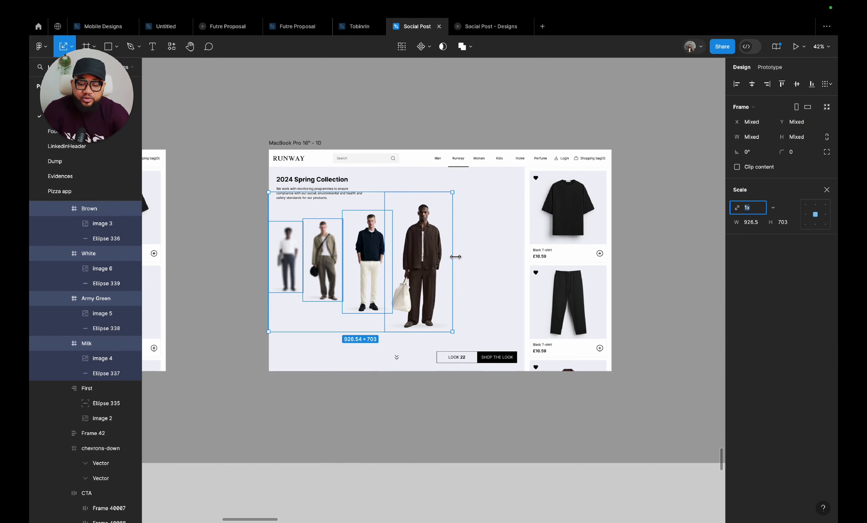
{"action": "left_click_drag", "start_coordinate": [458, 257], "coordinate": [481, 261]}
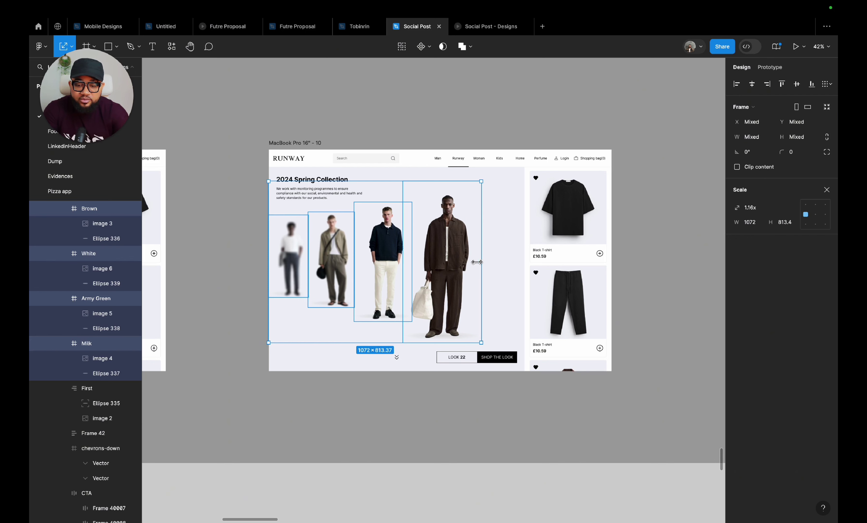
- Move the four scaled models together toward the product panel so the brown-suited model stands directly beside it
{"action": "left_click_drag", "start_coordinate": [386, 272], "coordinate": [426, 270]}
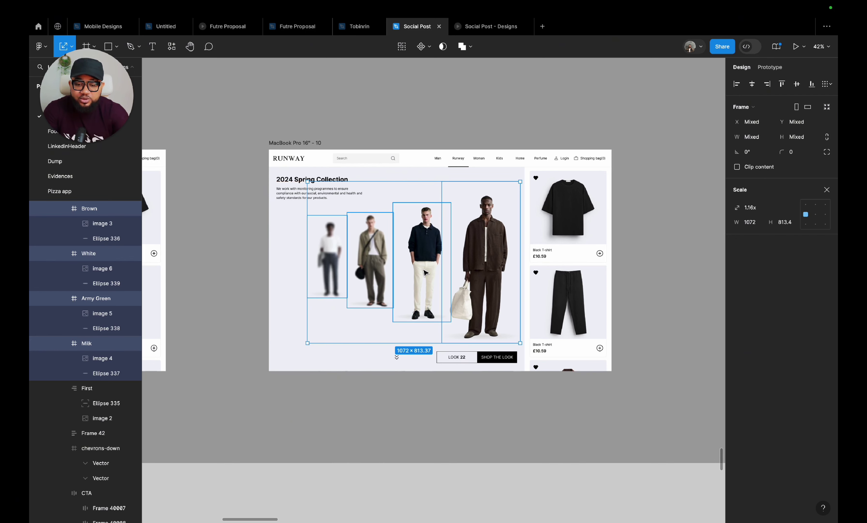
{"action": "key", "text": "v"}
{"action": "left_click", "coordinate": [360, 424]}
- Shift the White, Army Green and Milk models slightly away from the brown-suited model, with Army Green at about X 359, Y 242 and Milk at X 591, Y 181
{"action": "scroll", "coordinate": [360, 424], "scroll_direction": "down", "scroll_amount": 5}
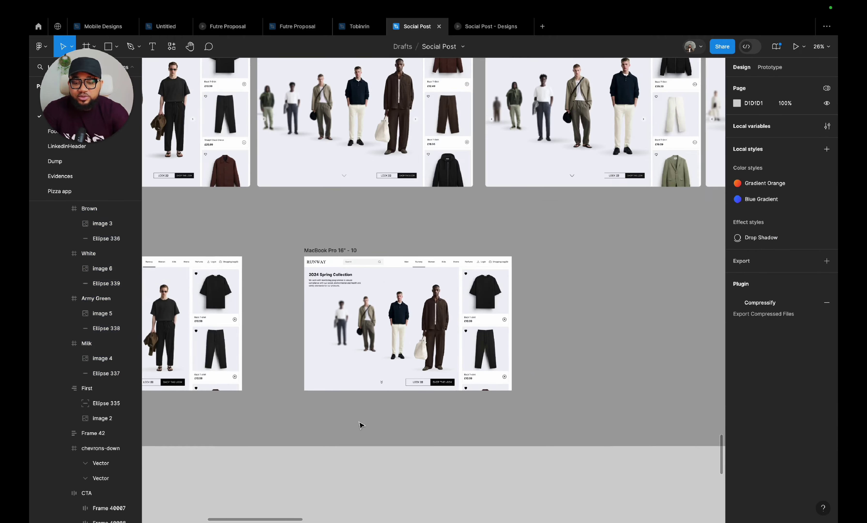
{"action": "scroll", "coordinate": [361, 424], "scroll_direction": "down", "scroll_amount": 3}
{"action": "scroll", "coordinate": [361, 425], "scroll_direction": "down", "scroll_amount": 4}
{"action": "scroll", "coordinate": [361, 424], "scroll_direction": "left", "scroll_amount": 3}
{"action": "scroll", "coordinate": [378, 303], "scroll_direction": "left", "scroll_amount": 5}
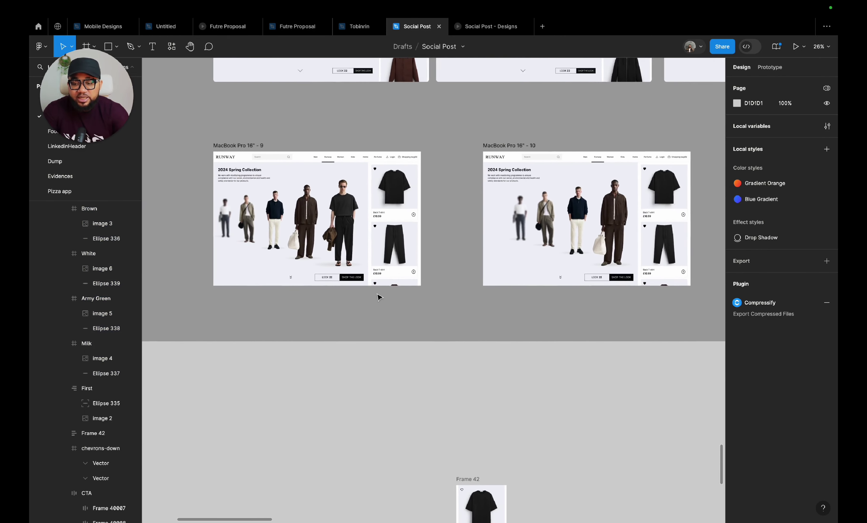
{"action": "scroll", "coordinate": [379, 303], "scroll_direction": "up", "scroll_amount": 2}
{"action": "scroll", "coordinate": [516, 250], "scroll_direction": "up", "scroll_amount": 5}
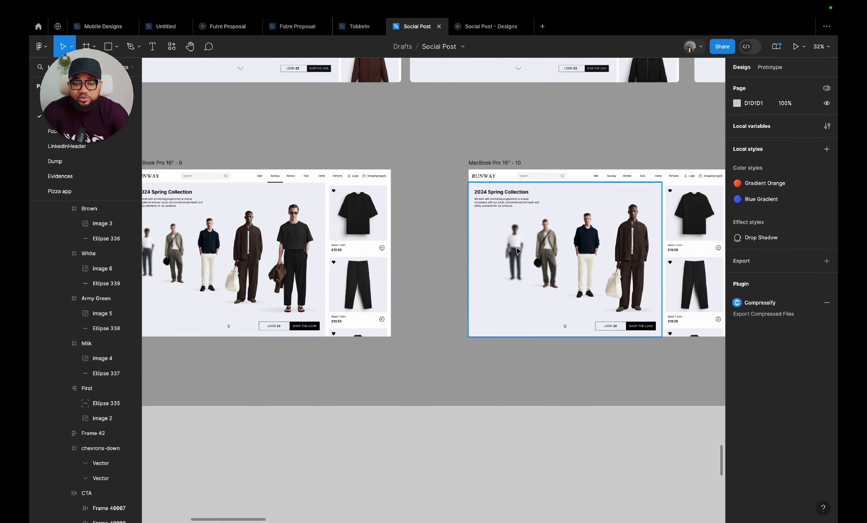
{"action": "left_click", "coordinate": [517, 261]}
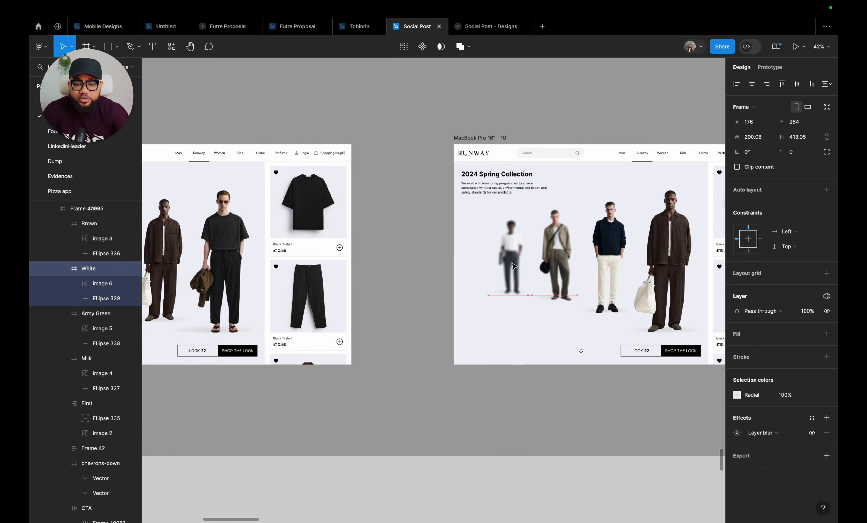
{"action": "left_click", "coordinate": [555, 268]}
{"action": "left_click_drag", "start_coordinate": [555, 269], "coordinate": [552, 268]}
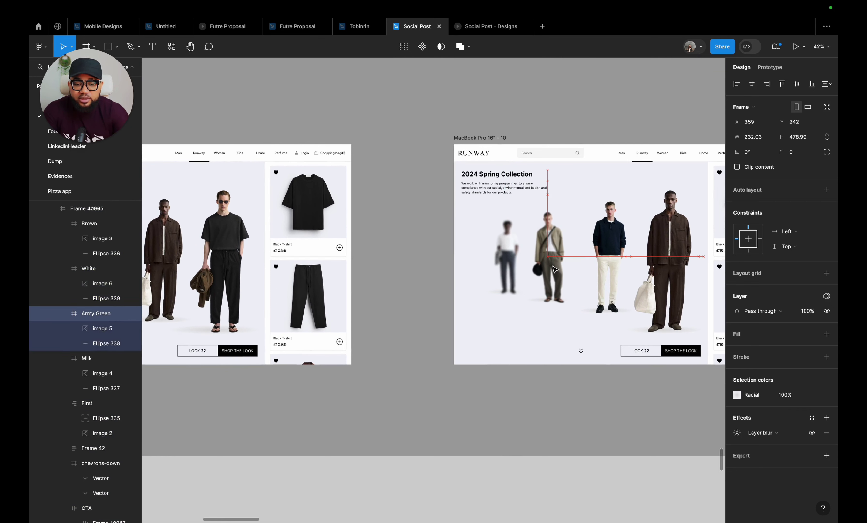
{"action": "left_click", "coordinate": [619, 270]}
{"action": "left_click_drag", "start_coordinate": [619, 270], "coordinate": [614, 271]}
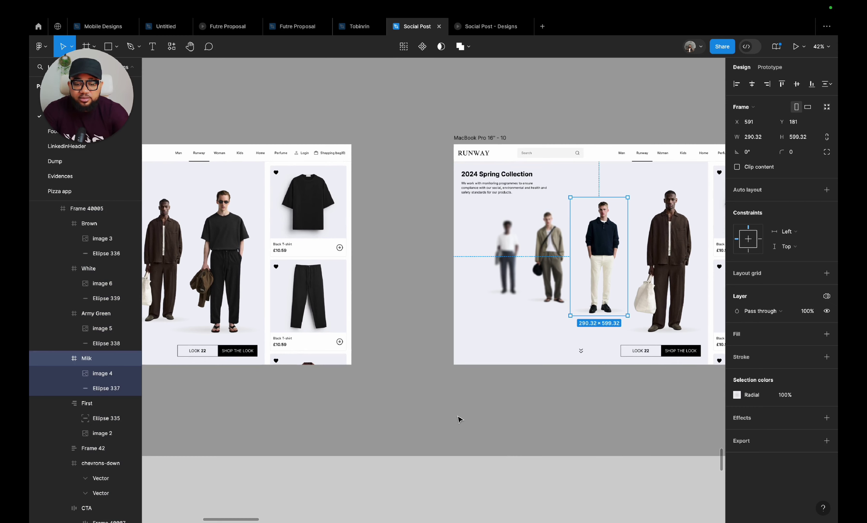
- Delete the loose Frame 42 product list below the runway pages
{"action": "left_click", "coordinate": [460, 418]}
{"action": "scroll", "coordinate": [460, 419], "scroll_direction": "down", "scroll_amount": 5}
{"action": "scroll", "coordinate": [459, 416], "scroll_direction": "up", "scroll_amount": 3}
{"action": "scroll", "coordinate": [457, 352], "scroll_direction": "down", "scroll_amount": 3}
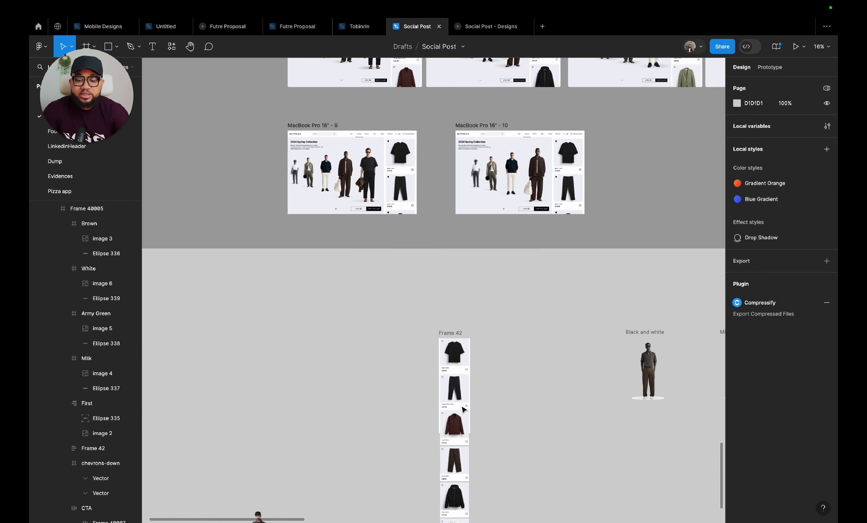
{"action": "left_click", "coordinate": [456, 339]}
{"action": "scroll", "coordinate": [457, 337], "scroll_direction": "down", "scroll_amount": 5}
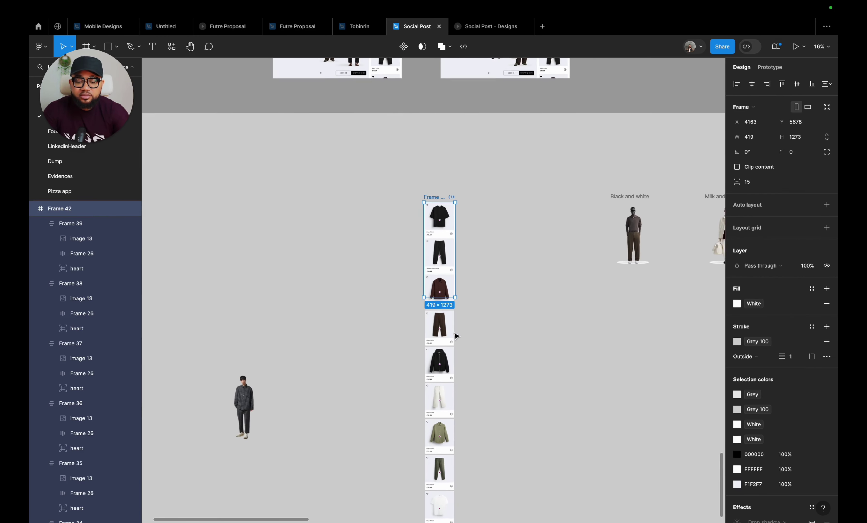
{"action": "key", "text": "Delete"}
- Move the Black and white model frame up below the MacBook Pro 16" - 10 page, to about X 4238, Y 4908
{"action": "scroll", "coordinate": [455, 335], "scroll_direction": "up", "scroll_amount": 3}
{"action": "scroll", "coordinate": [455, 335], "scroll_direction": "right", "scroll_amount": 3}
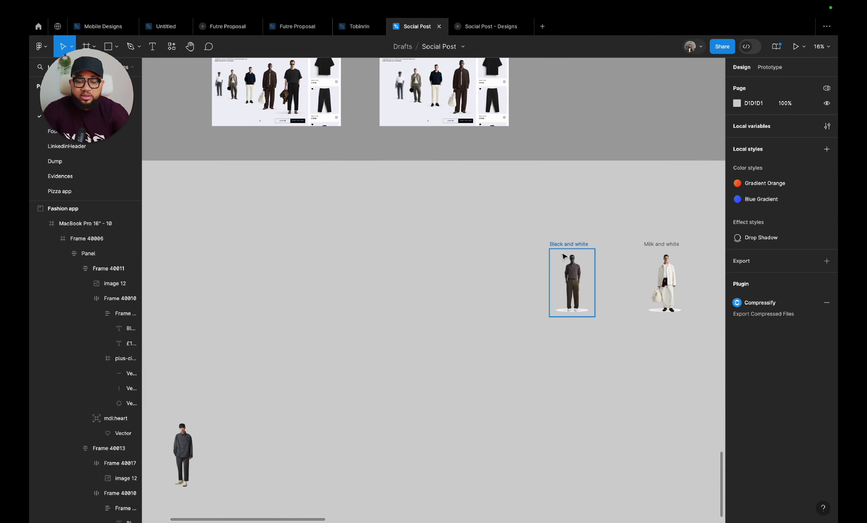
{"action": "left_click_drag", "start_coordinate": [564, 252], "coordinate": [421, 243]}
{"action": "scroll", "coordinate": [420, 243], "scroll_direction": "up", "scroll_amount": 2}
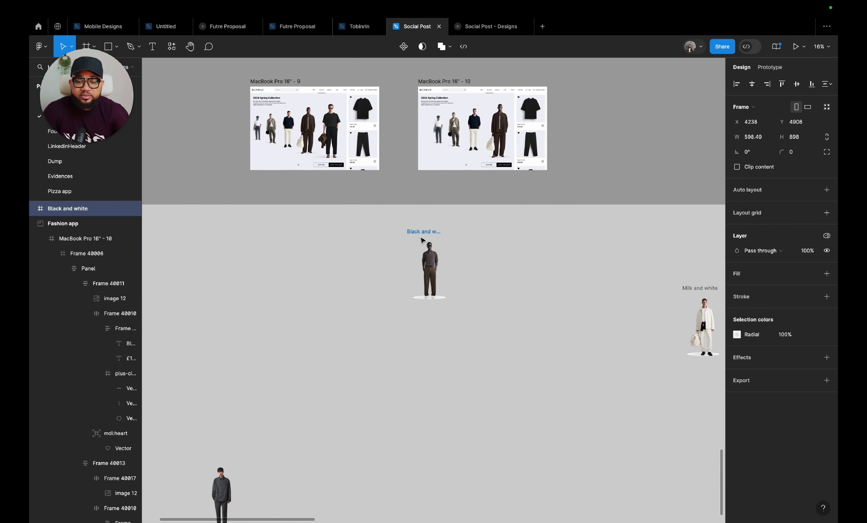
- Scale the Black and white model down to about 191 × 287 and place it behind the White model on MacBook Pro 16" - 10, at X -15, Y 337
{"action": "scroll", "coordinate": [421, 235], "scroll_direction": "up", "scroll_amount": 3}
{"action": "scroll", "coordinate": [421, 236], "scroll_direction": "up", "scroll_amount": 1}
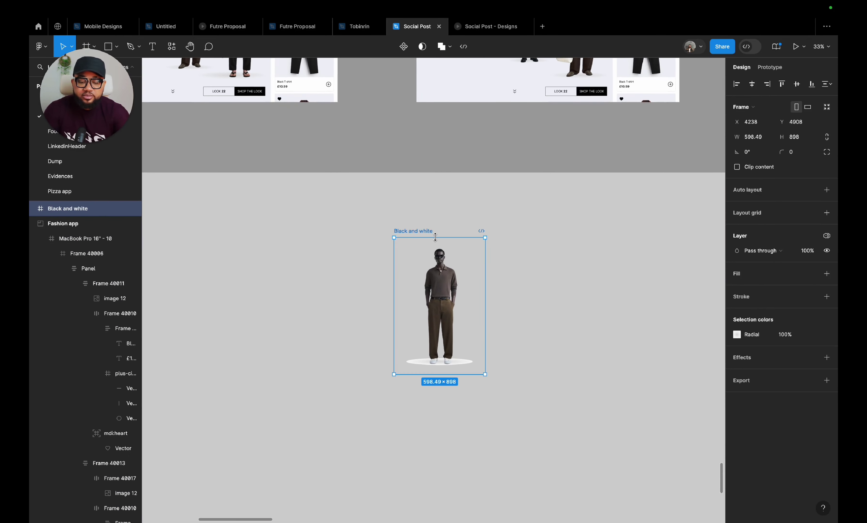
{"action": "key", "text": "k"}
{"action": "mouse_move", "coordinate": [435, 237]}
{"action": "left_mouse_down"}
{"action": "mouse_move", "coordinate": [434, 335]}
{"action": "mouse_move", "coordinate": [427, 232]}
{"action": "left_mouse_up"}
{"action": "scroll", "coordinate": [434, 296], "scroll_direction": "up", "scroll_amount": 5}
{"action": "scroll", "coordinate": [428, 233], "scroll_direction": "up", "scroll_amount": 5}
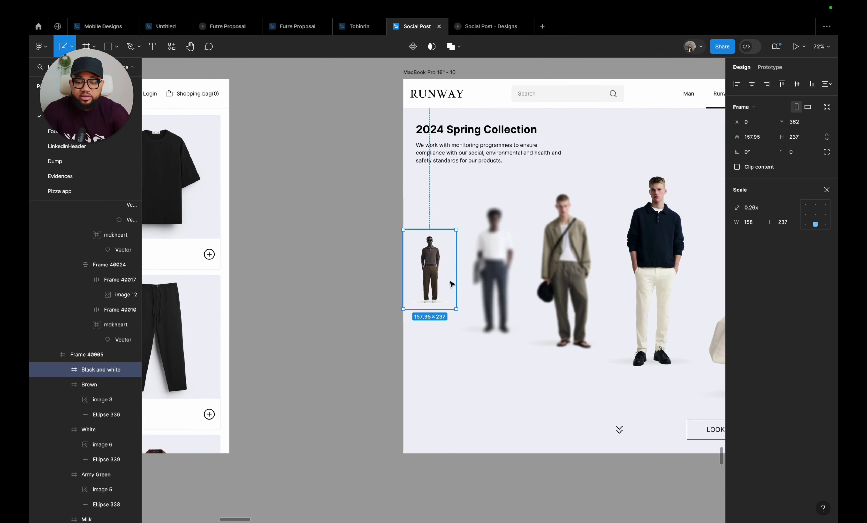
{"action": "mouse_move", "coordinate": [445, 309]}
{"action": "left_mouse_down"}
{"action": "mouse_move", "coordinate": [443, 326]}
{"action": "mouse_move", "coordinate": [431, 297]}
{"action": "left_mouse_up"}
{"action": "key", "text": "v"}
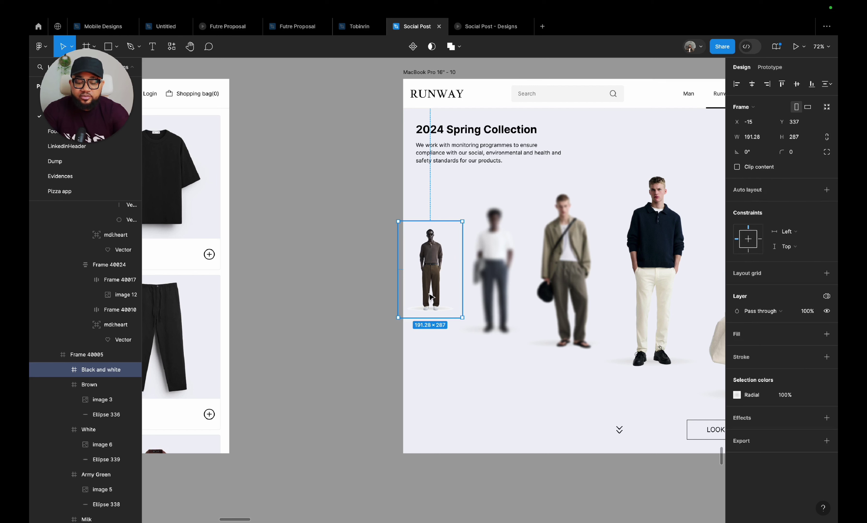
- Add a layer blur effect of 20 to the Black and white model
{"action": "left_click", "coordinate": [760, 419]}
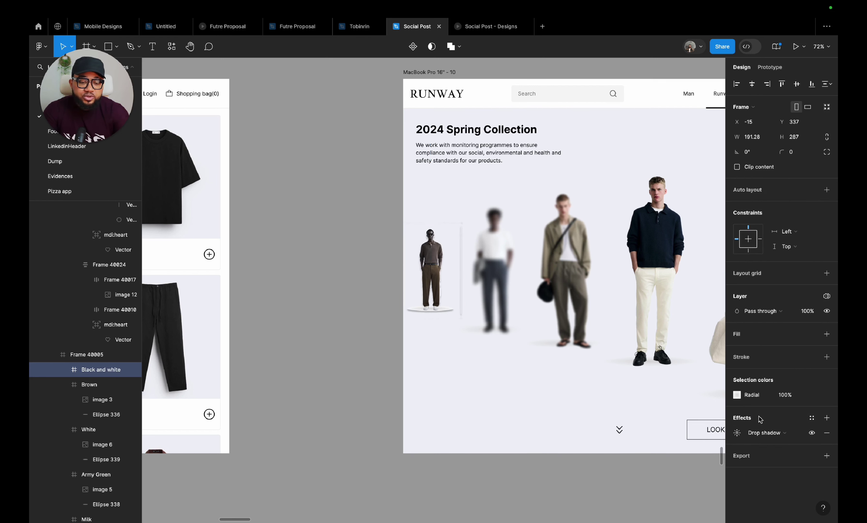
{"action": "left_click", "coordinate": [763, 436]}
{"action": "left_click", "coordinate": [767, 446]}
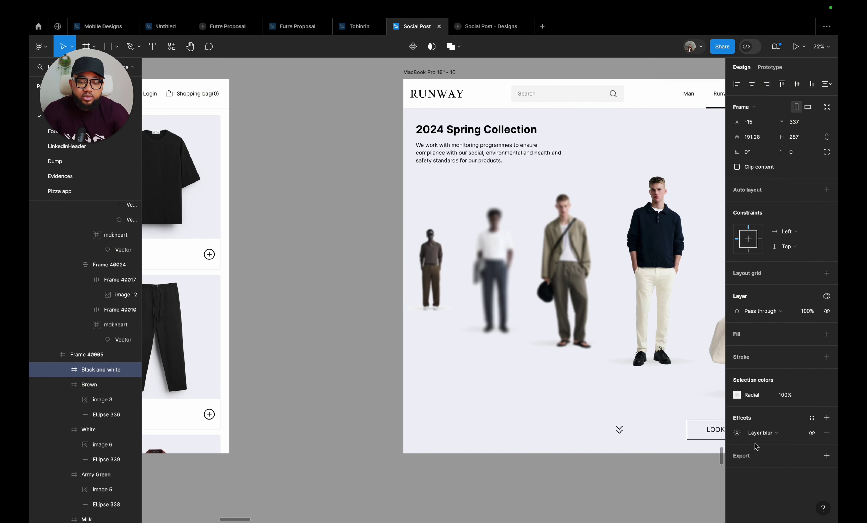
{"action": "left_click", "coordinate": [735, 435]}
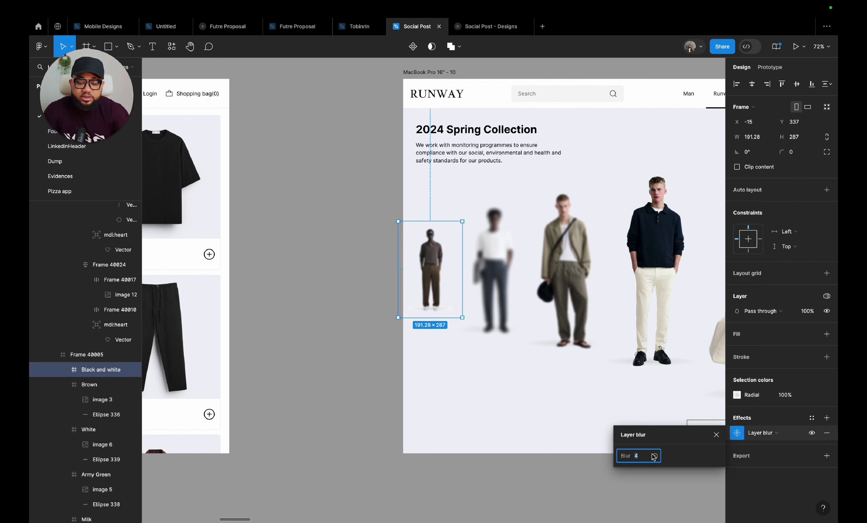
{"action": "type", "text": "20"}
{"action": "key", "text": "Return"}
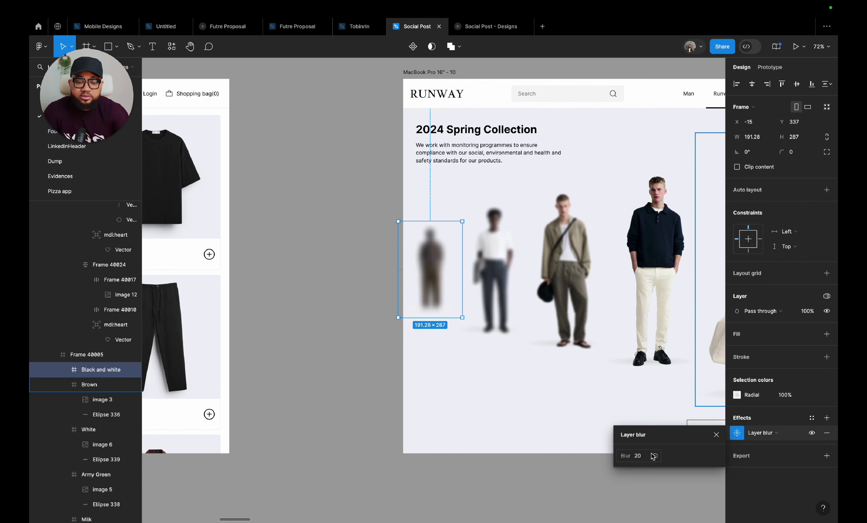
- Hide the Army Green model's layer blur and set the White model's layer blur to 5
{"action": "left_click", "coordinate": [564, 279]}
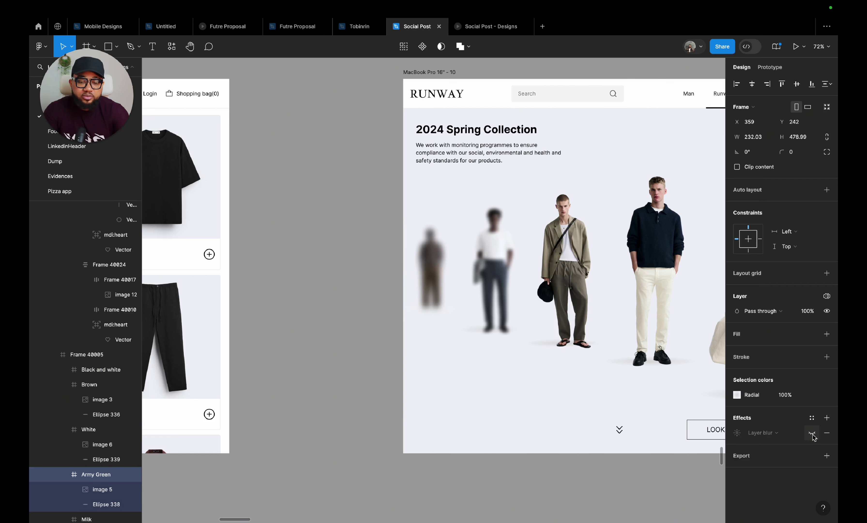
{"action": "left_click", "coordinate": [490, 267]}
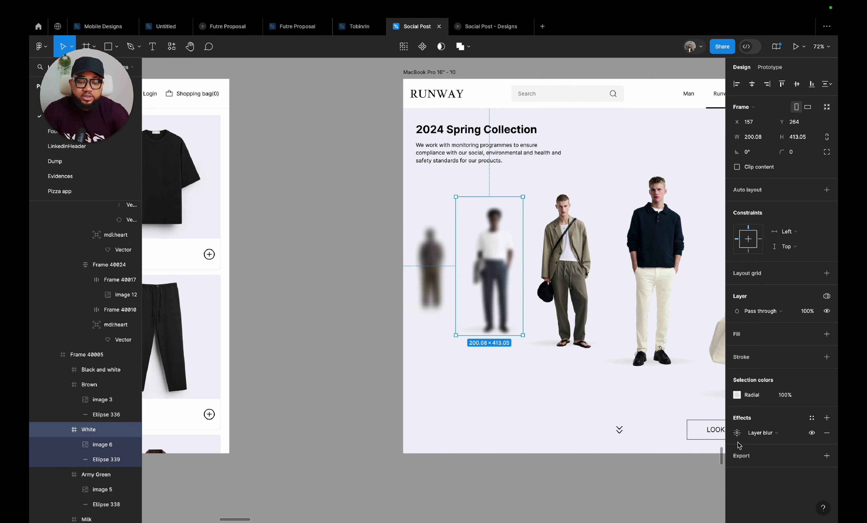
{"action": "left_click", "coordinate": [737, 432]}
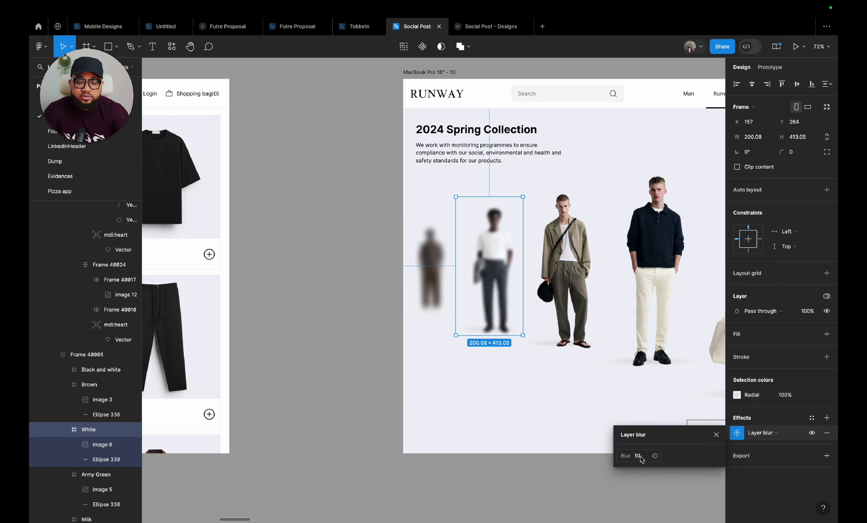
{"action": "type", "text": "0"}
{"action": "key", "text": "Return"}
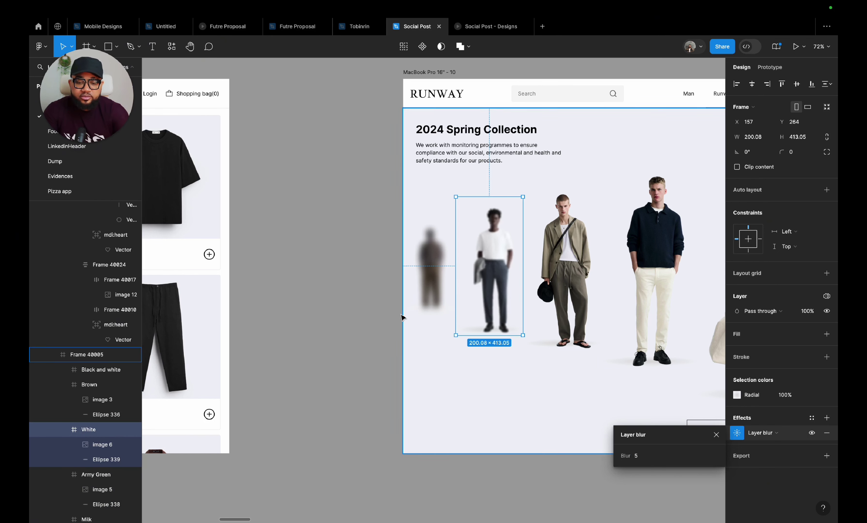
- Set the Black and white model's layer blur to 10
{"action": "left_click", "coordinate": [431, 273]}
{"action": "left_click", "coordinate": [737, 433]}
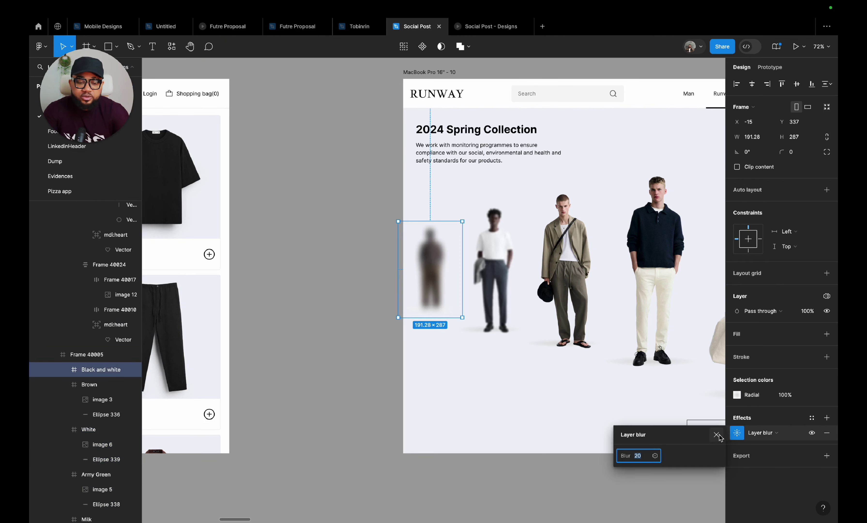
{"action": "key", "text": "Return"}
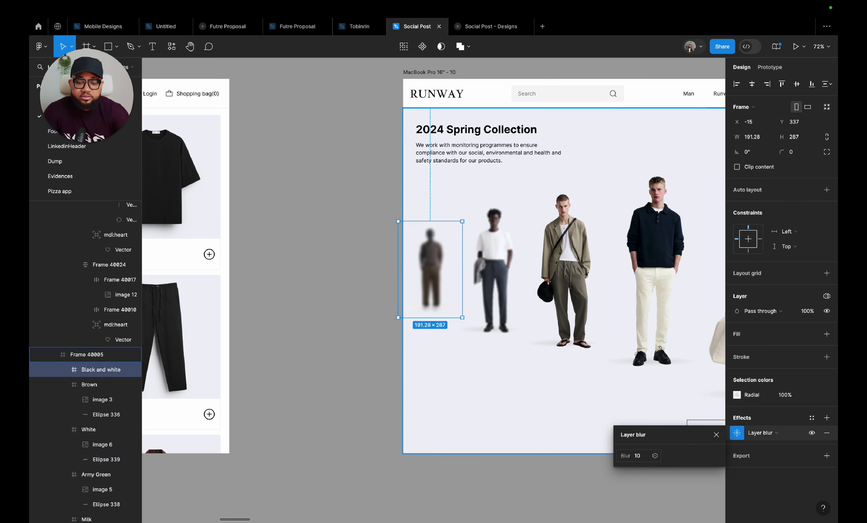
{"action": "left_click", "coordinate": [713, 435]}
{"action": "scroll", "coordinate": [713, 434], "scroll_direction": "down", "scroll_amount": 5}
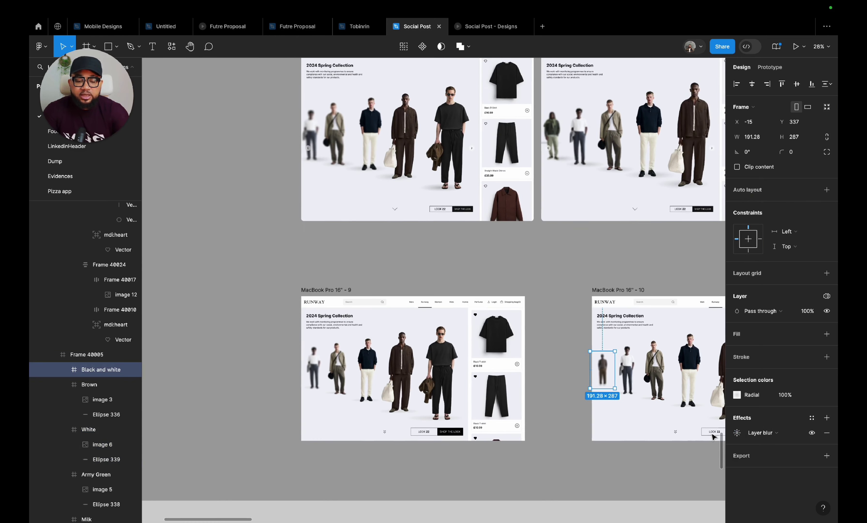
- Copy the blurred Black and white model from MacBook Pro 16" - 10 into Frame 40005 of MacBook Pro 16" - 9
{"action": "left_click", "coordinate": [561, 430]}
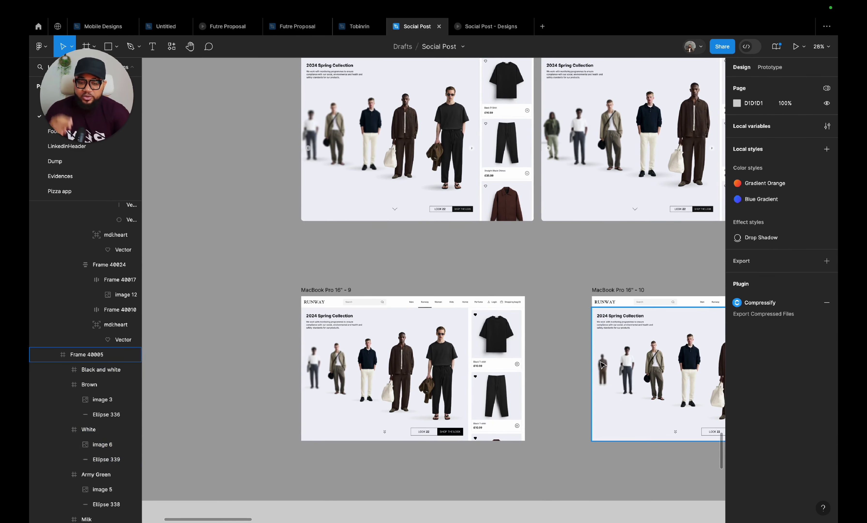
{"action": "double_click", "coordinate": [608, 372]}
{"action": "left_click", "coordinate": [555, 421]}
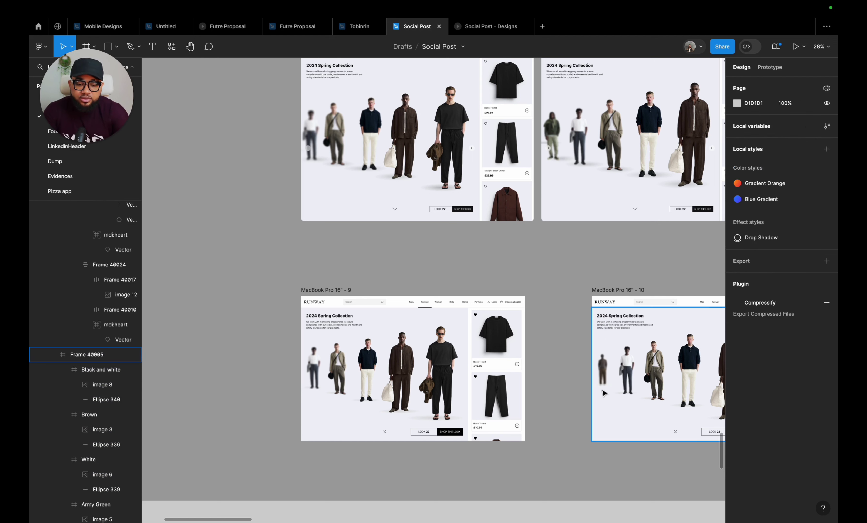
{"action": "left_click", "coordinate": [602, 386]}
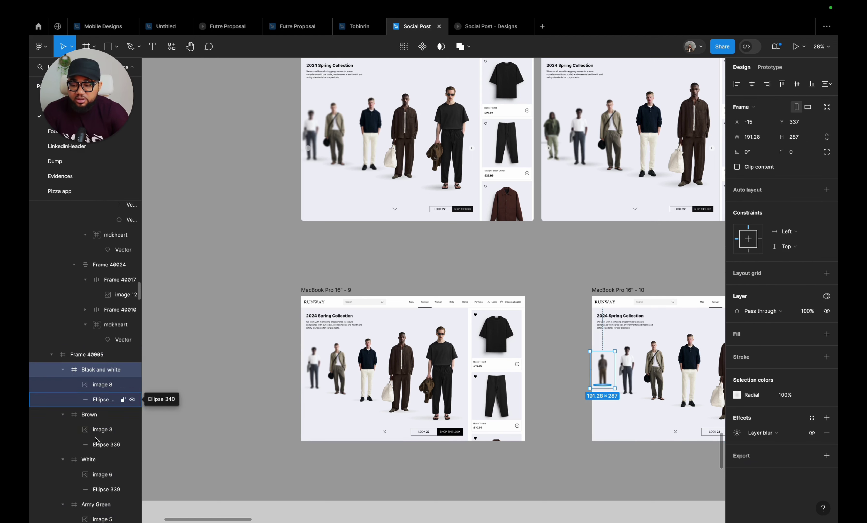
{"action": "left_click", "coordinate": [316, 401]}
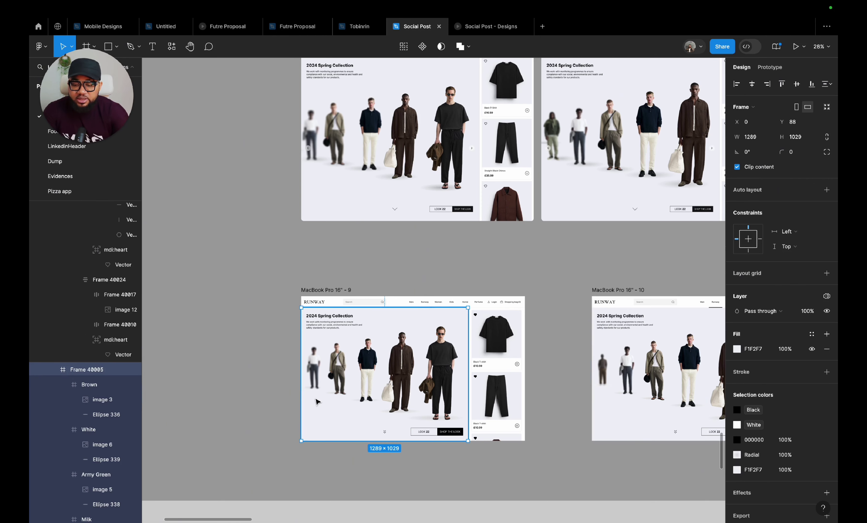
{"action": "left_click", "coordinate": [316, 401]}
{"action": "scroll", "coordinate": [316, 401], "scroll_direction": "up", "scroll_amount": 5}
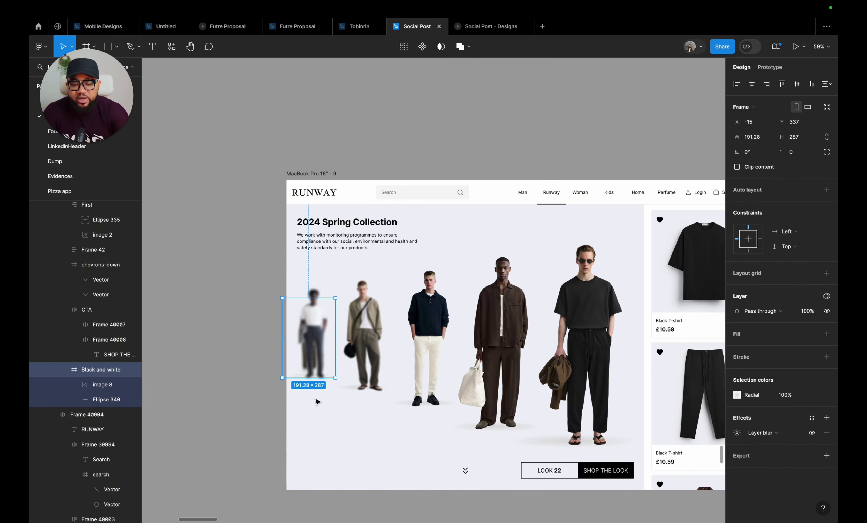
- Move the copied Black and white model out beyond the left edge of MacBook Pro 16" - 9, to about X -266, Y 335
{"action": "key", "text": "Left"}
{"action": "key", "text": "Left"}
{"action": "key", "text": "Left"}
{"action": "key", "text": "Left"}
{"action": "key", "text": "Left"}
{"action": "key", "text": "Left"}
{"action": "key", "text": "Left"}
{"action": "key", "text": "Left"}
{"action": "key", "text": "Left"}
{"action": "key", "text": "Left"}
{"action": "key", "text": "Left"}
{"action": "key", "text": "Left"}
{"action": "key", "text": "Left"}
{"action": "key", "text": "Left"}
{"action": "key", "text": "Left"}
{"action": "key", "text": "Left"}
{"action": "key", "text": "Left"}
{"action": "key", "text": "Left"}
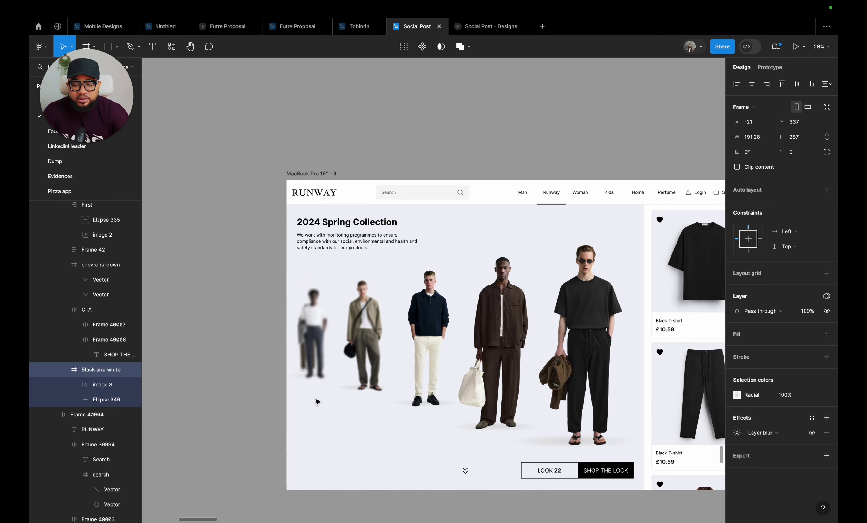
{"action": "key", "text": "Left"}
{"action": "key", "text": "Left"}
{"action": "key", "text": "Left"}
{"action": "key", "text": "Left"}
{"action": "key", "text": "Left"}
{"action": "key", "text": "Left"}
{"action": "key", "text": "Left"}
{"action": "key", "text": "Left"}
{"action": "key", "text": "Left"}
{"action": "key", "text": "Left"}
{"action": "key", "text": "Left"}
{"action": "key", "text": "Left"}
{"action": "key", "text": "Left"}
{"action": "key", "text": "Left"}
{"action": "key", "text": "Left"}
{"action": "key", "text": "Left"}
{"action": "key", "text": "Left"}
{"action": "key", "text": "Left"}
{"action": "key", "text": "Left"}
{"action": "key", "text": "Left"}
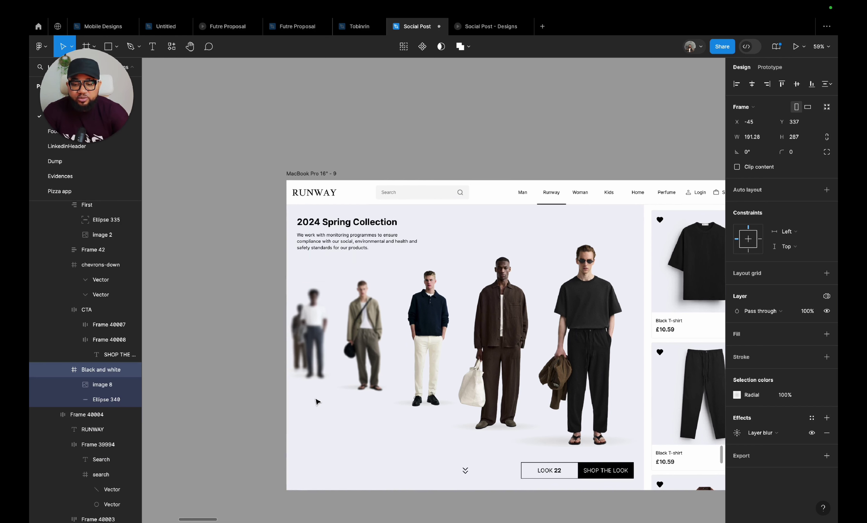
{"action": "key", "text": "Left"}
{"action": "key", "text": "Left"}
{"action": "key", "text": "Left"}
{"action": "key", "text": "Left"}
{"action": "key", "text": "Left"}
{"action": "key", "text": "Left"}
{"action": "key", "text": "Left"}
{"action": "key", "text": "Left"}
{"action": "key", "text": "Left"}
{"action": "key", "text": "Left"}
{"action": "key", "text": "Left"}
{"action": "key", "text": "Left"}
{"action": "key", "text": "Left"}
{"action": "key", "text": "Left"}
{"action": "key", "text": "Left"}
{"action": "key", "text": "Left"}
{"action": "key", "text": "Left"}
{"action": "key", "text": "Left"}
{"action": "key", "text": "Left"}
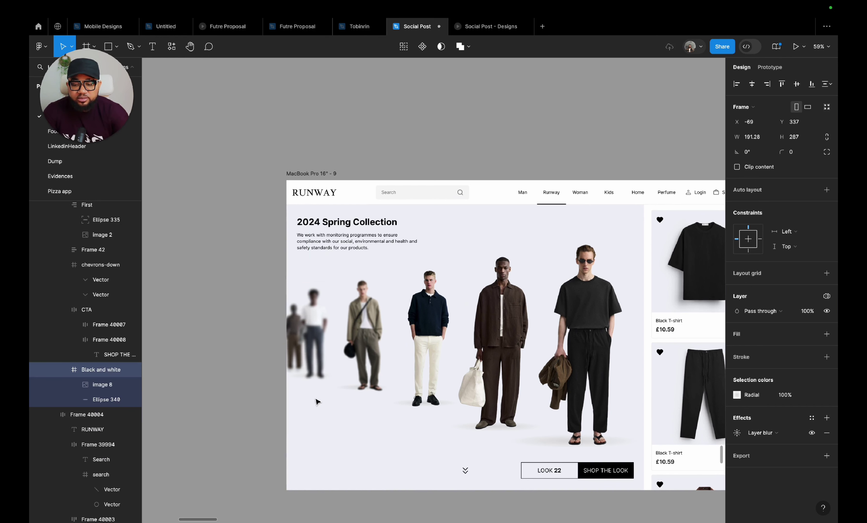
{"action": "left_click_drag", "start_coordinate": [310, 353], "coordinate": [219, 351]}
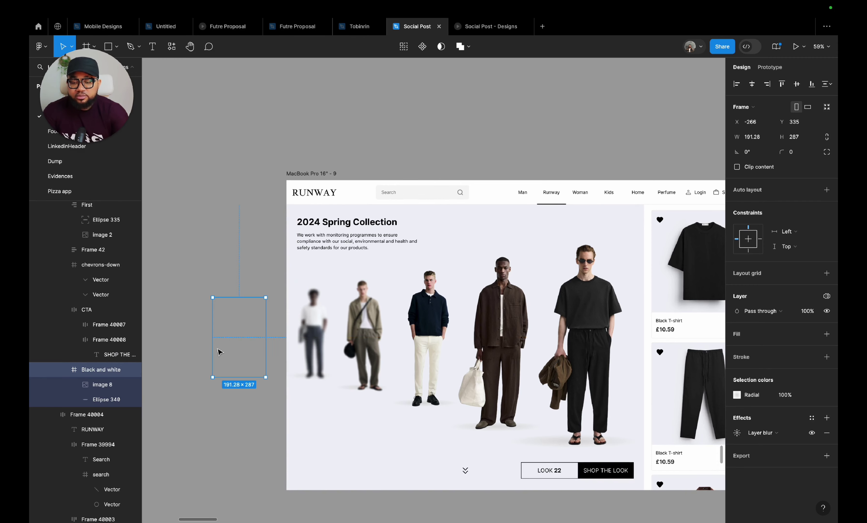
- Remove auto layout from the product Panel on MacBook Pro 16" - 10
{"action": "scroll", "coordinate": [266, 338], "scroll_direction": "down", "scroll_amount": 5}
{"action": "scroll", "coordinate": [631, 252], "scroll_direction": "right", "scroll_amount": 7}
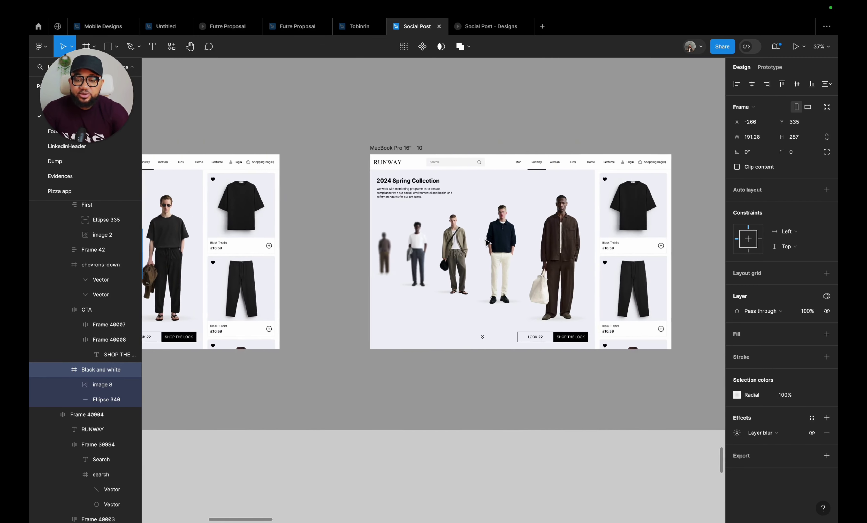
{"action": "left_click", "coordinate": [619, 254]}
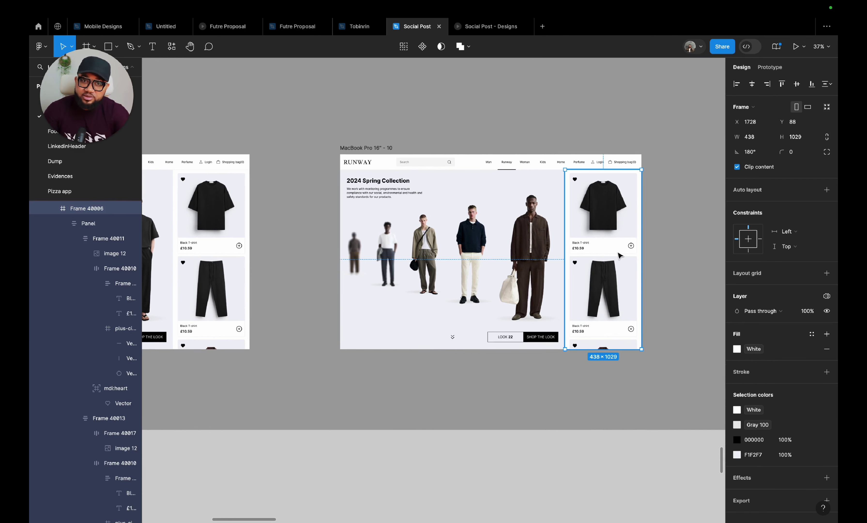
{"action": "double_click", "coordinate": [618, 246]}
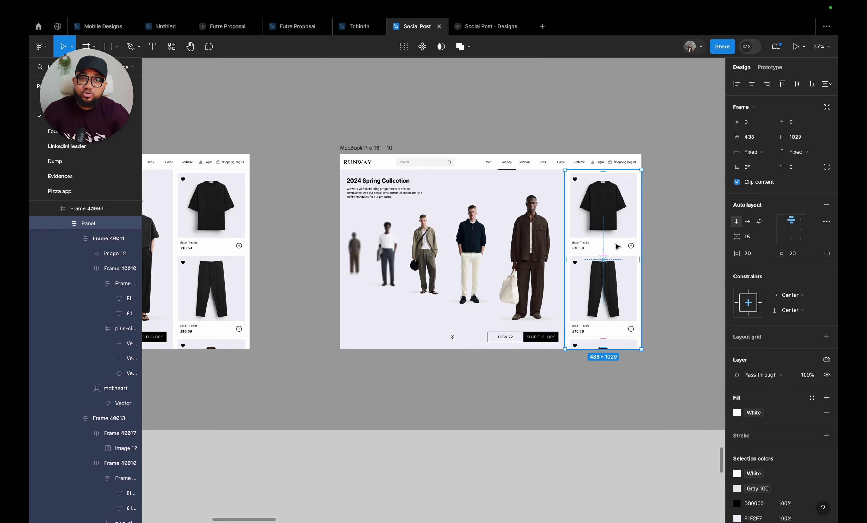
{"action": "right_click", "coordinate": [618, 247]}
{"action": "mouse_move", "coordinate": [656, 387]}
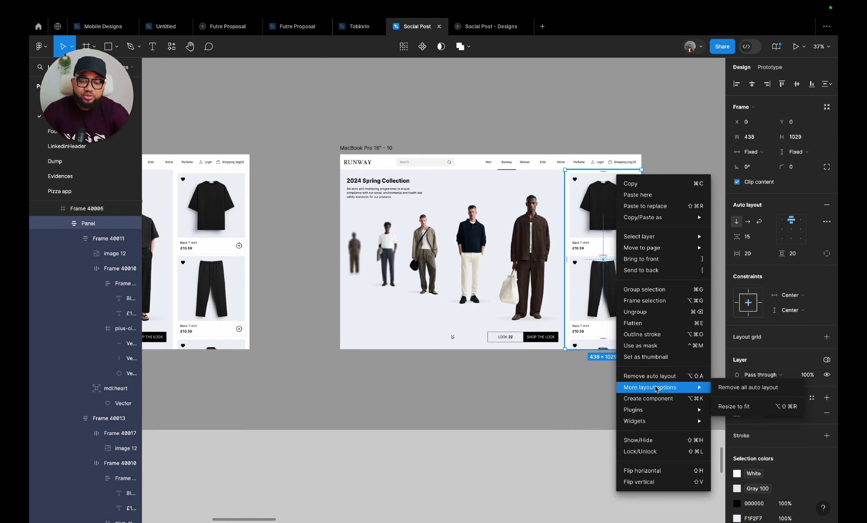
{"action": "left_click", "coordinate": [653, 376]}
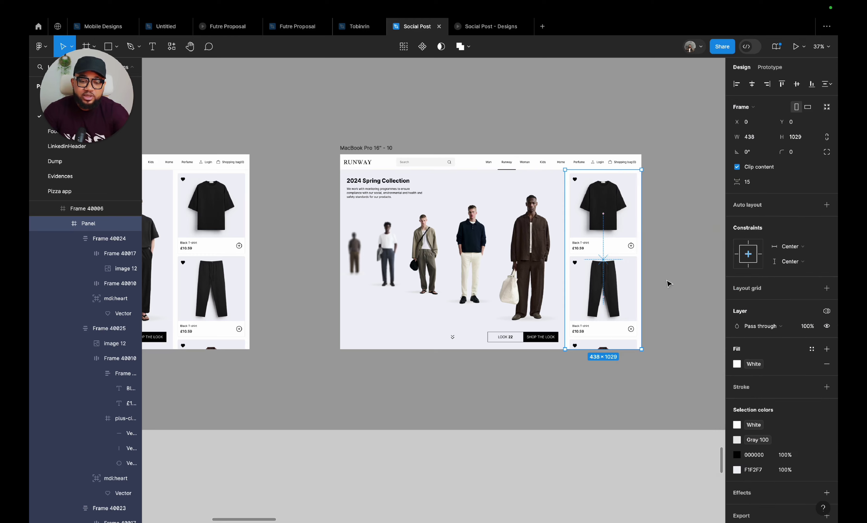
- Shift all product cards up together inside the Panel so the brown jacket and brown trousers cards fill its visible area
{"action": "scroll", "coordinate": [667, 284], "scroll_direction": "up", "scroll_amount": 5}
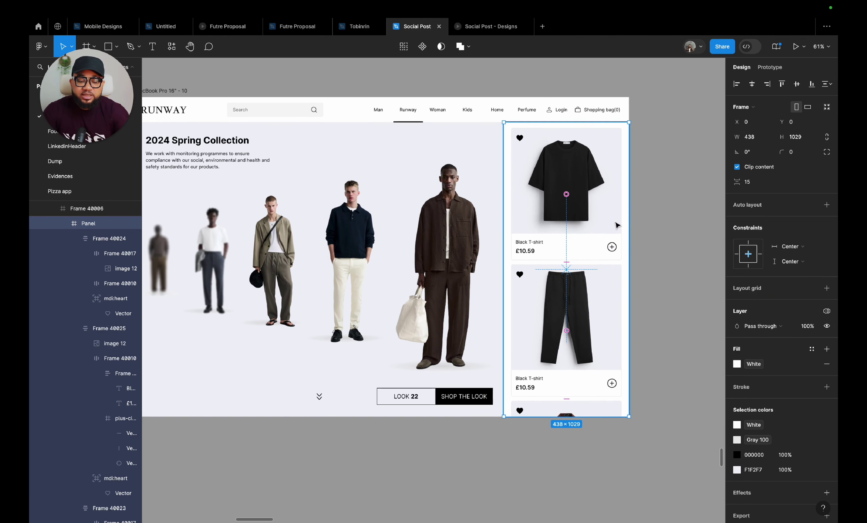
{"action": "key", "text": "Return"}
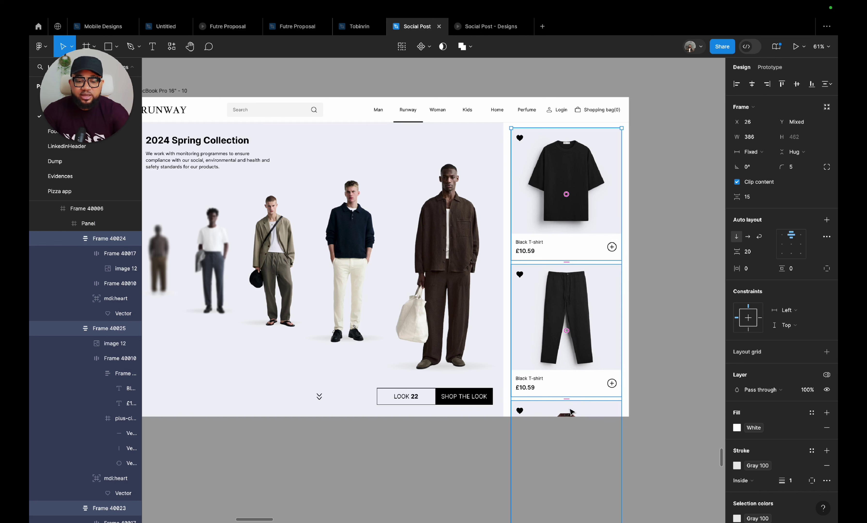
{"action": "left_click_drag", "start_coordinate": [571, 412], "coordinate": [574, 269]}
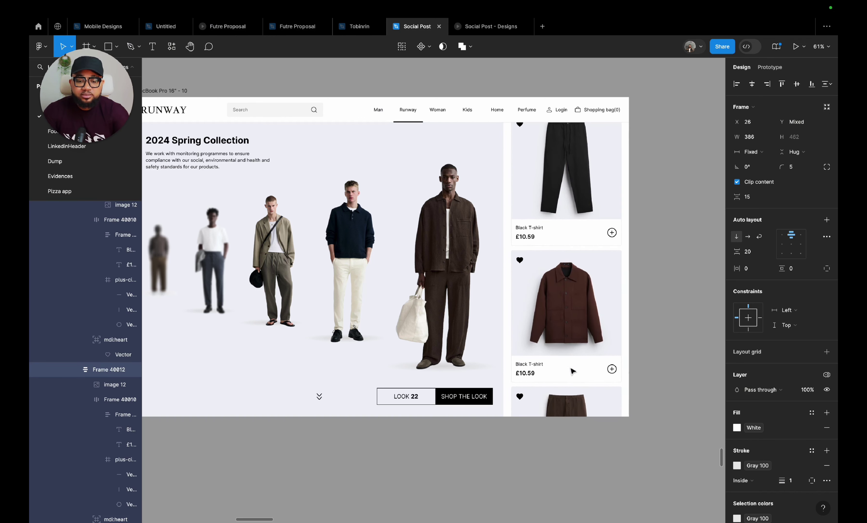
{"action": "left_click_drag", "start_coordinate": [573, 390], "coordinate": [567, 293]}
{"action": "left_click_drag", "start_coordinate": [562, 374], "coordinate": [562, 339]}
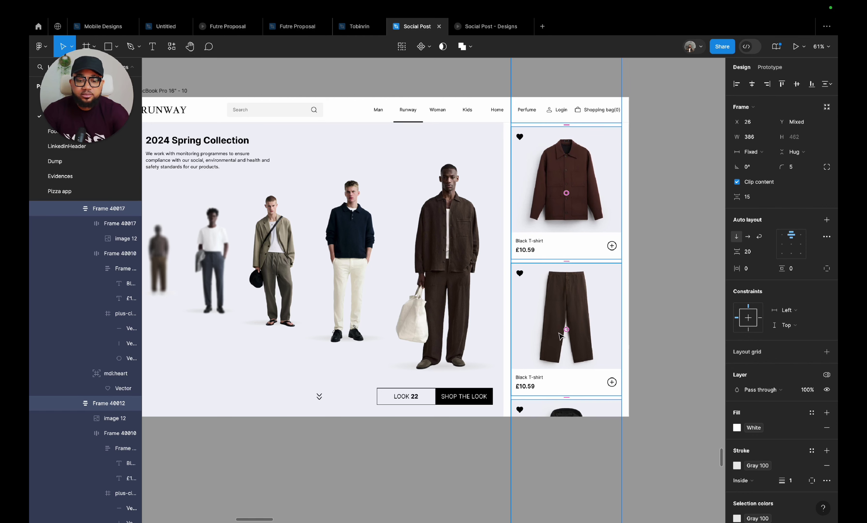
- Increase the vertical spacing between the Panel's product cards to 25 and deselect them
{"action": "scroll", "coordinate": [562, 336], "scroll_direction": "up", "scroll_amount": 4}
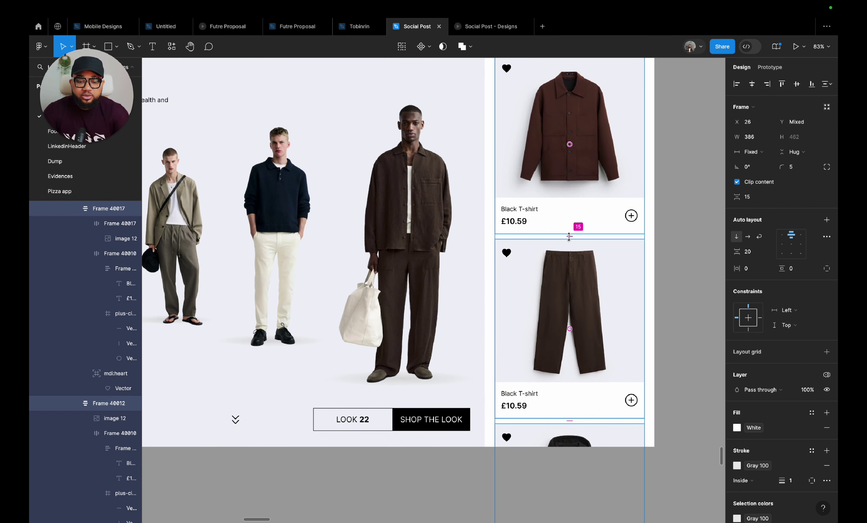
{"action": "left_click_drag", "start_coordinate": [570, 238], "coordinate": [571, 260]}
{"action": "scroll", "coordinate": [575, 254], "scroll_direction": "up", "scroll_amount": 3}
{"action": "scroll", "coordinate": [572, 261], "scroll_direction": "down", "scroll_amount": 3}
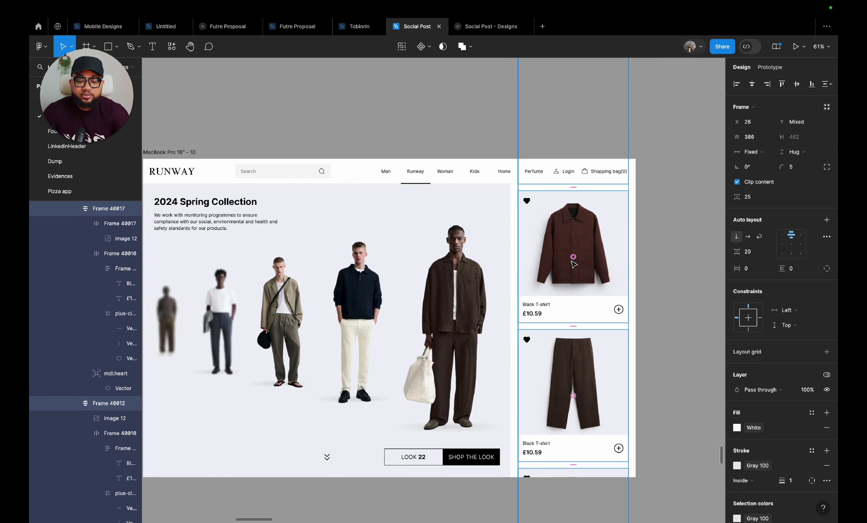
{"action": "left_click", "coordinate": [683, 290]}
{"action": "scroll", "coordinate": [683, 289], "scroll_direction": "down", "scroll_amount": 3}
{"action": "scroll", "coordinate": [599, 285], "scroll_direction": "left", "scroll_amount": 5}
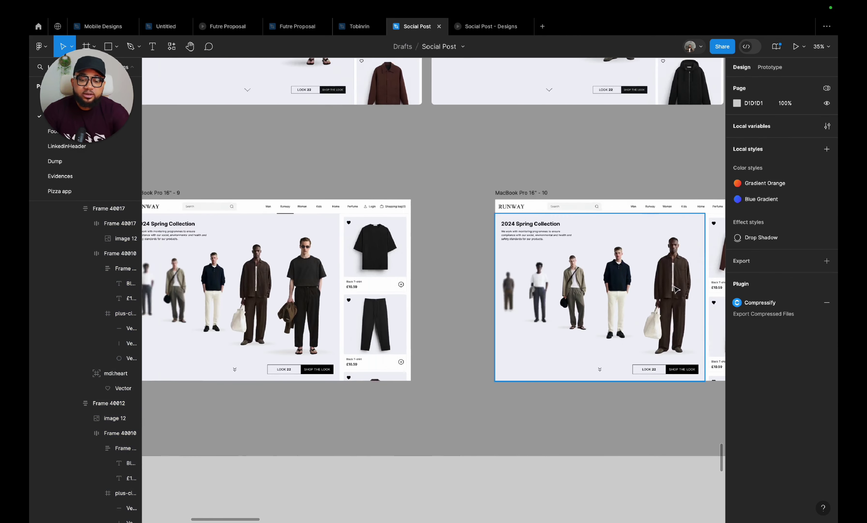
- Set the vertical spacing between the product cards in the Panel of MacBook Pro 16" - 9 to 25
{"action": "left_click", "coordinate": [523, 281]}
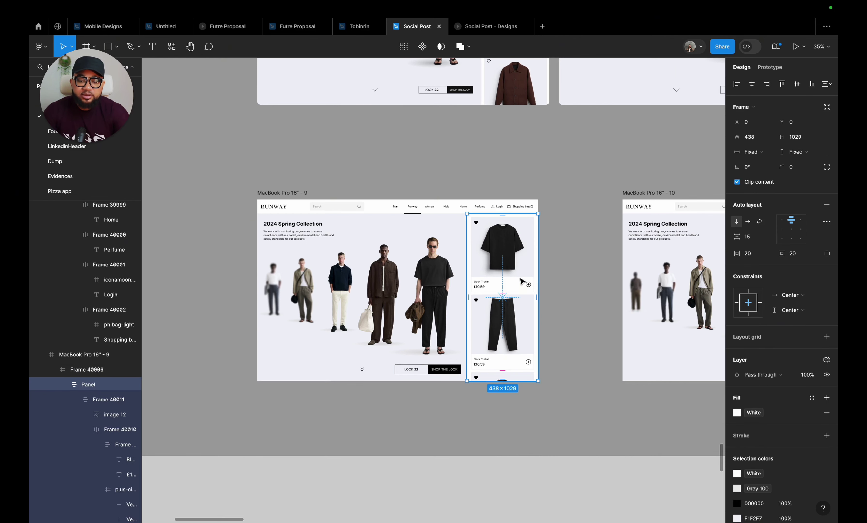
{"action": "type", "text": "25"}
{"action": "key", "text": "Return"}
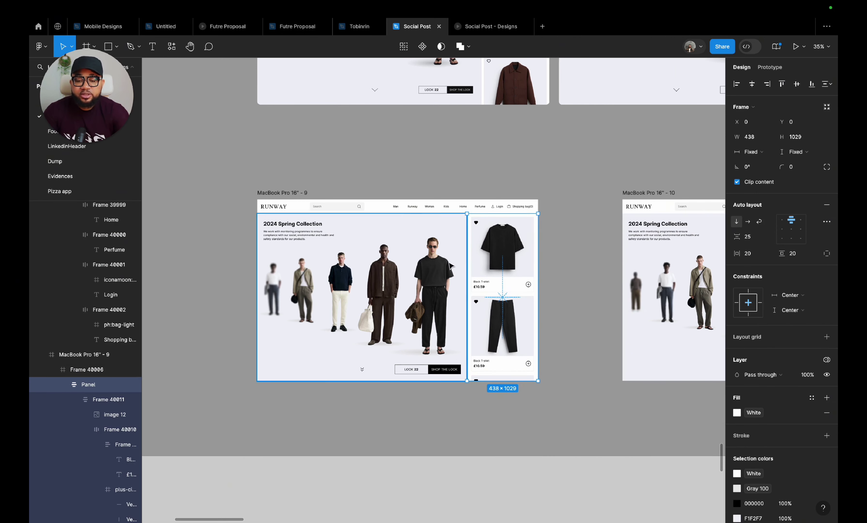
{"action": "left_click", "coordinate": [558, 249]}
{"action": "scroll", "coordinate": [519, 265], "scroll_direction": "right", "scroll_amount": 10}
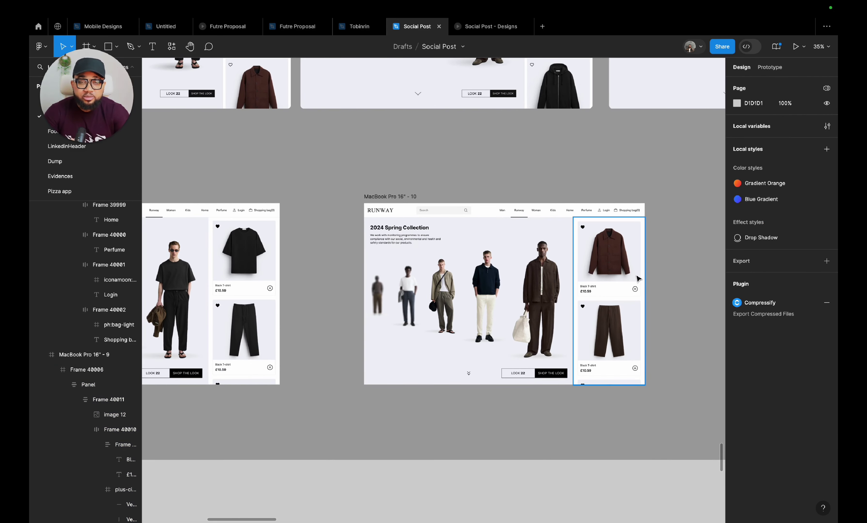
{"action": "left_click", "coordinate": [664, 343]}
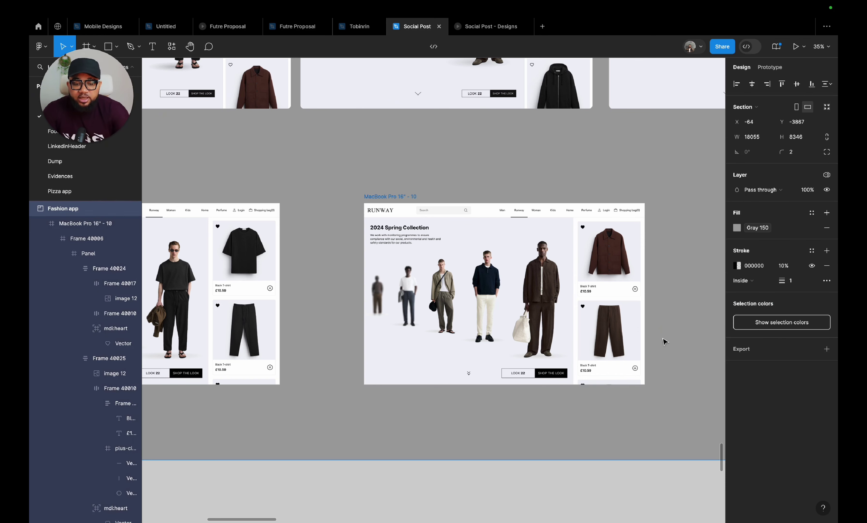
- Link the First model on MacBook Pro 16" - 9 to MacBook Pro 16" - 10 with an On drag, Smart animate interaction
{"action": "scroll", "coordinate": [333, 304], "scroll_direction": "left", "scroll_amount": 3}
{"action": "scroll", "coordinate": [333, 304], "scroll_direction": "down", "scroll_amount": 1}
{"action": "double_click", "coordinate": [250, 270]}
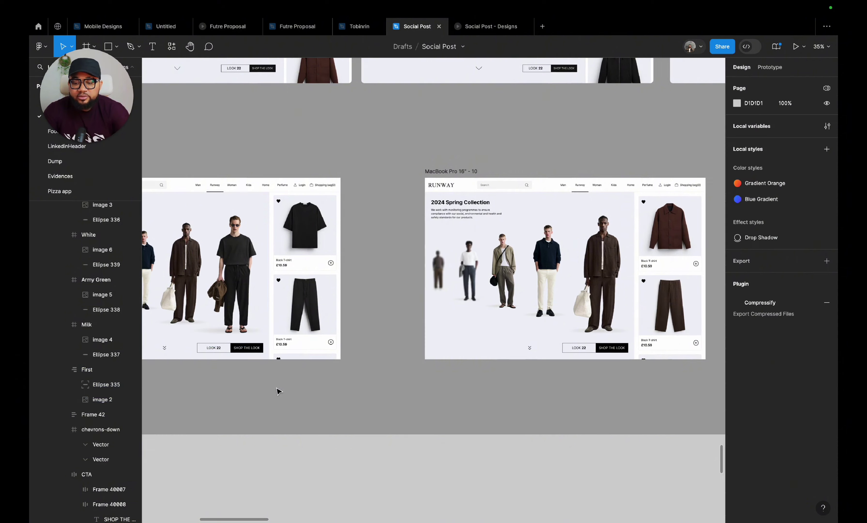
{"action": "key", "text": "Escape"}
{"action": "left_click", "coordinate": [249, 307]}
{"action": "left_click", "coordinate": [248, 307]}
{"action": "left_click", "coordinate": [250, 415]}
{"action": "double_click", "coordinate": [182, 268]}
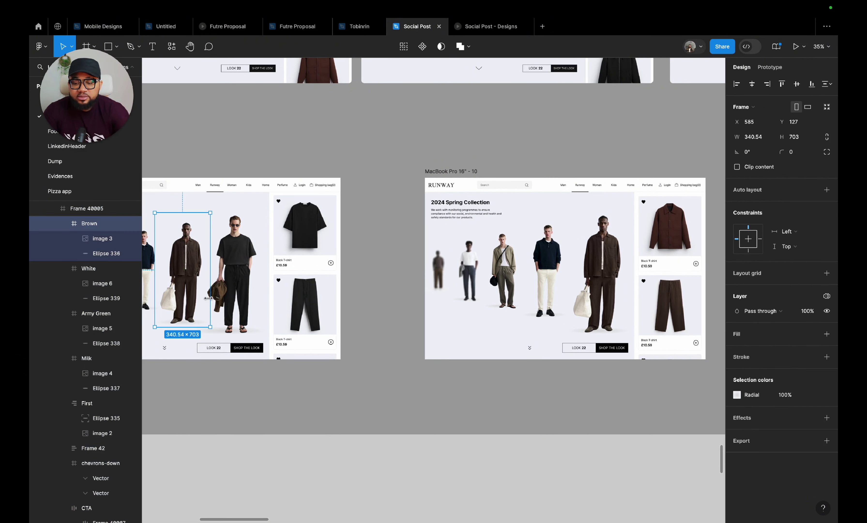
{"action": "left_click", "coordinate": [771, 68]}
{"action": "left_click_drag", "start_coordinate": [266, 270], "coordinate": [430, 269]}
{"action": "left_click", "coordinate": [392, 291]}
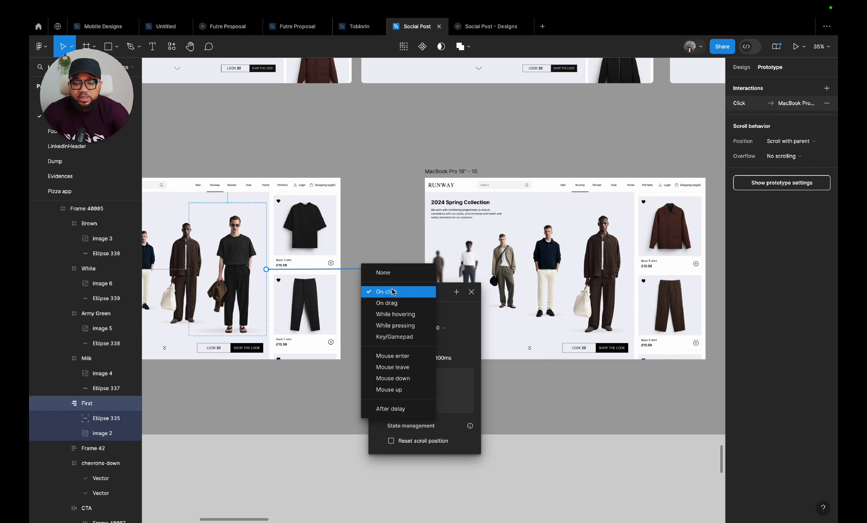
{"action": "left_click", "coordinate": [392, 305]}
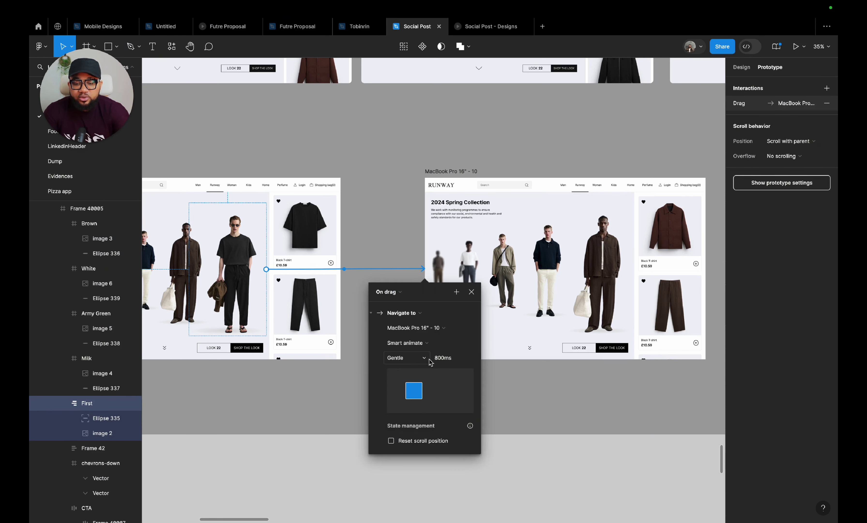
{"action": "left_click", "coordinate": [471, 291]}
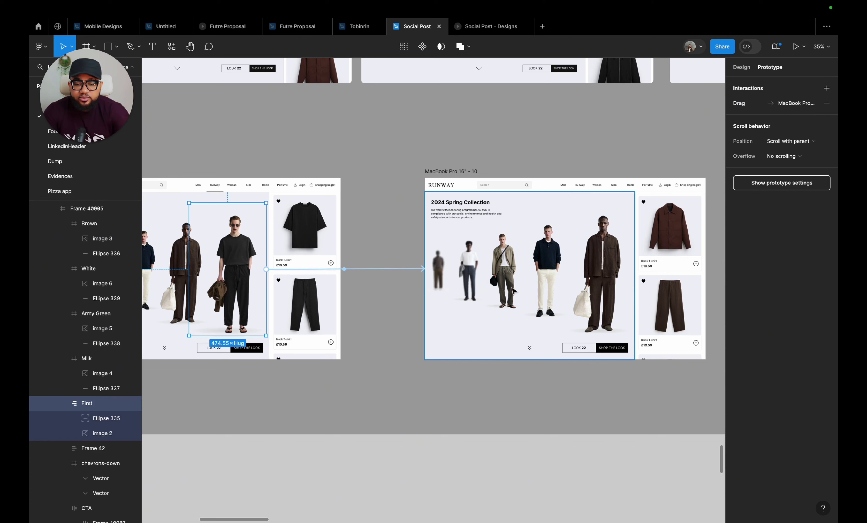
- Link the Brown model on MacBook Pro 16" - 10 back to MacBook Pro 16" - 9 with an On drag, Smart animate interaction
{"action": "left_click", "coordinate": [604, 282]}
{"action": "left_click_drag", "start_coordinate": [566, 270], "coordinate": [310, 275]}
{"action": "left_click", "coordinate": [303, 291]}
{"action": "left_click", "coordinate": [310, 304]}
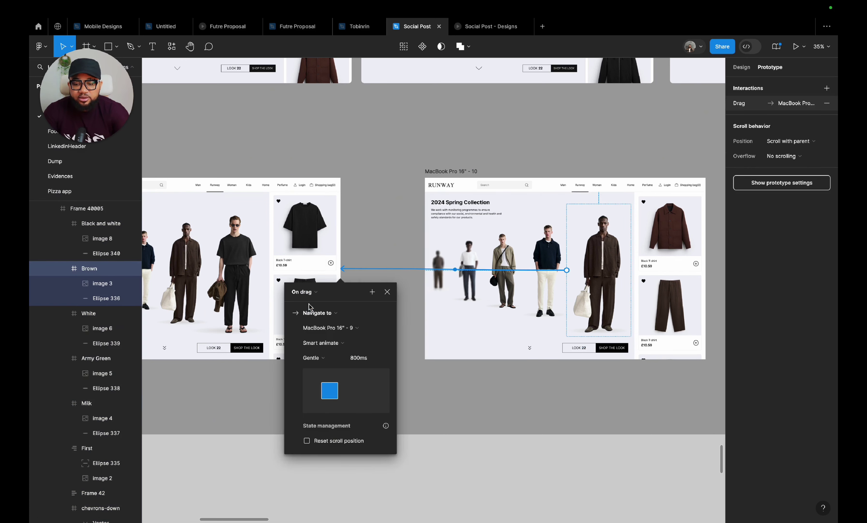
{"action": "left_click", "coordinate": [392, 293]}
- Link the black T-shirt card on MacBook Pro 16" - 9 to MacBook Pro 16" - 10 with an On drag interaction
{"action": "left_click", "coordinate": [306, 238]}
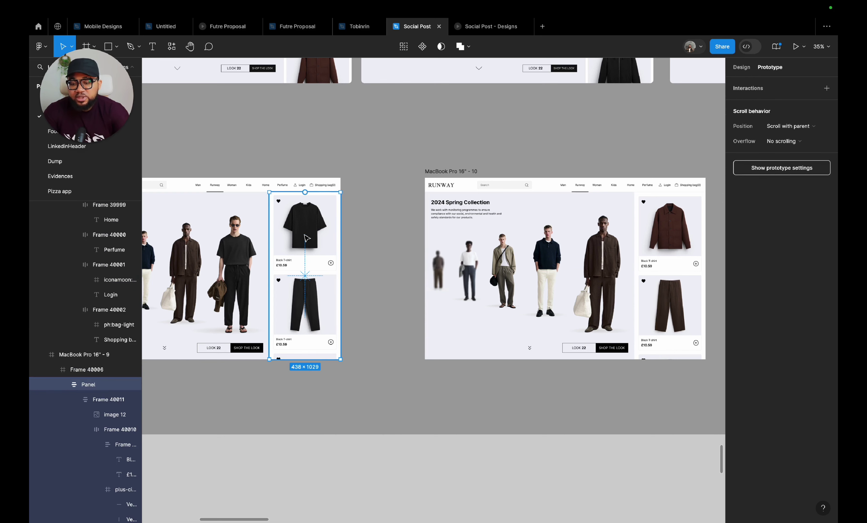
{"action": "double_click", "coordinate": [306, 239]}
{"action": "left_click_drag", "start_coordinate": [336, 233], "coordinate": [467, 240]}
{"action": "left_click", "coordinate": [391, 294]}
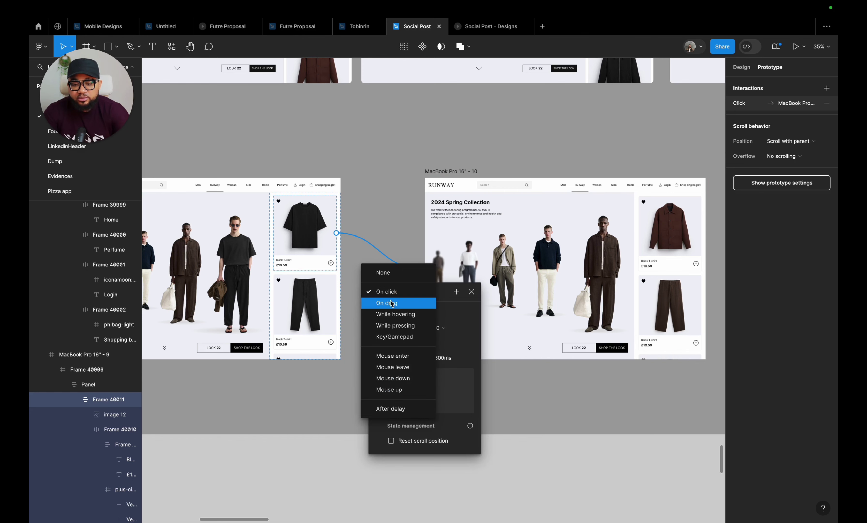
{"action": "left_click", "coordinate": [392, 303]}
{"action": "left_click", "coordinate": [471, 291]}
- Link the brown jacket card on MacBook Pro 16" - 10 back to MacBook Pro 16" - 9 with an On drag interaction
{"action": "left_click", "coordinate": [666, 300]}
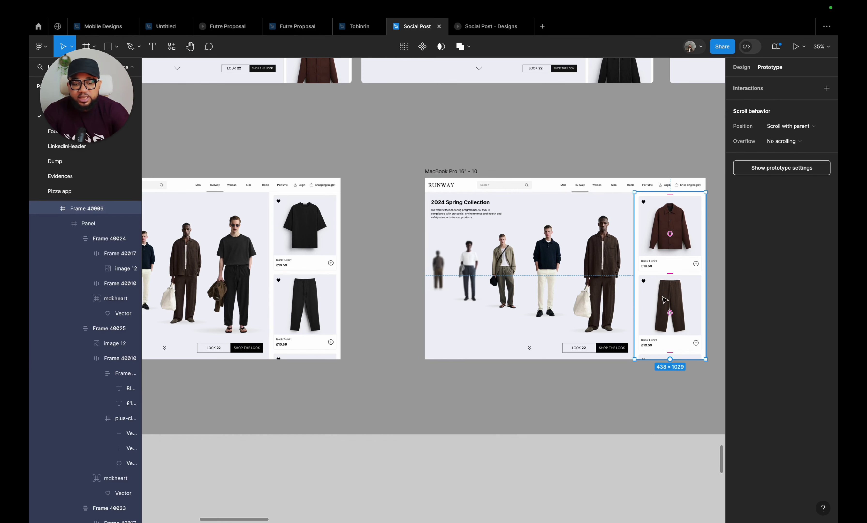
{"action": "double_click", "coordinate": [665, 300]}
{"action": "left_click", "coordinate": [669, 230]}
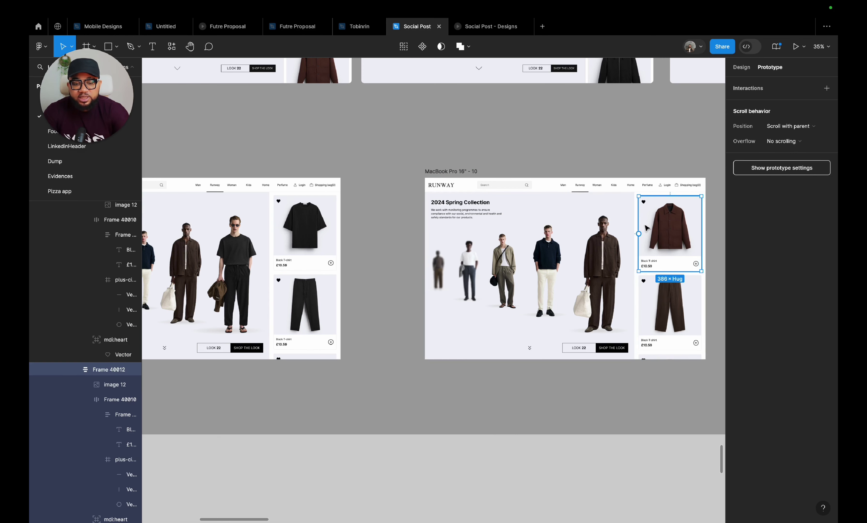
{"action": "left_click_drag", "start_coordinate": [640, 236], "coordinate": [310, 277]}
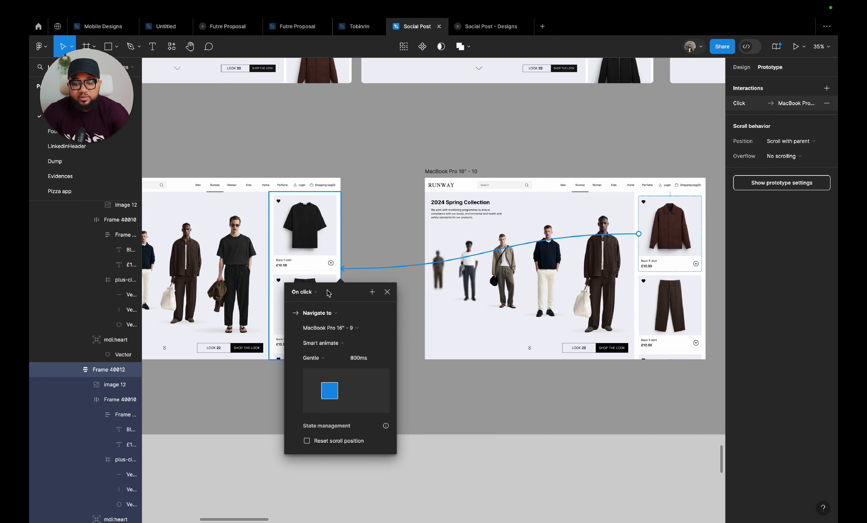
{"action": "left_click", "coordinate": [304, 292]}
{"action": "left_click", "coordinate": [314, 303]}
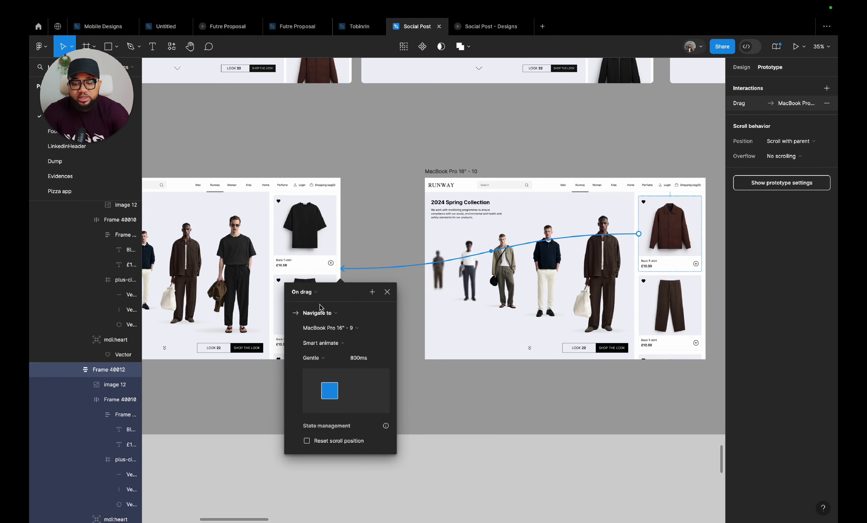
{"action": "left_click", "coordinate": [389, 292]}
- Present the prototype starting from MacBook Pro 16" - 9 and hide the list of flows
{"action": "scroll", "coordinate": [391, 287], "scroll_direction": "left", "scroll_amount": 5}
{"action": "scroll", "coordinate": [391, 287], "scroll_direction": "up", "scroll_amount": 2}
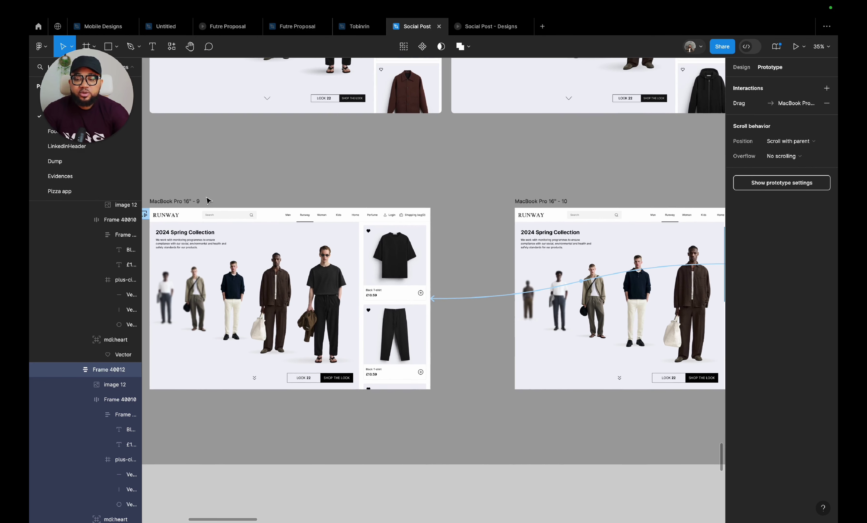
{"action": "left_click", "coordinate": [199, 202]}
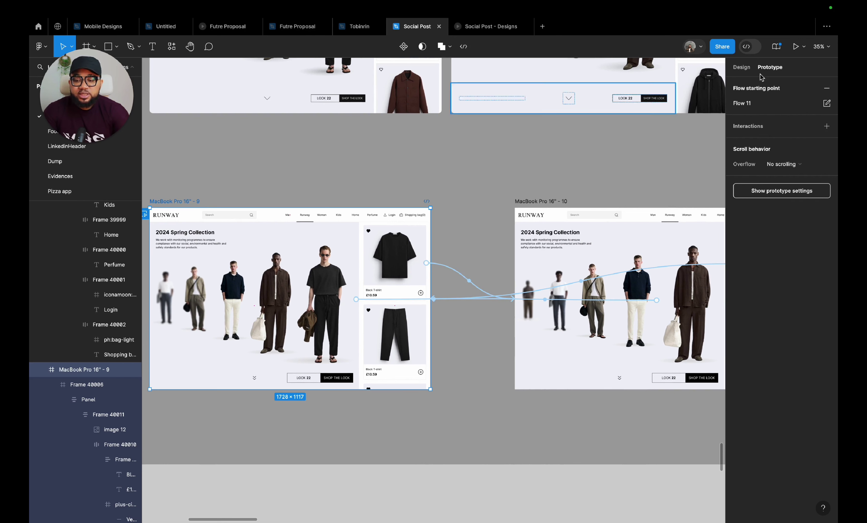
{"action": "left_click", "coordinate": [797, 47]}
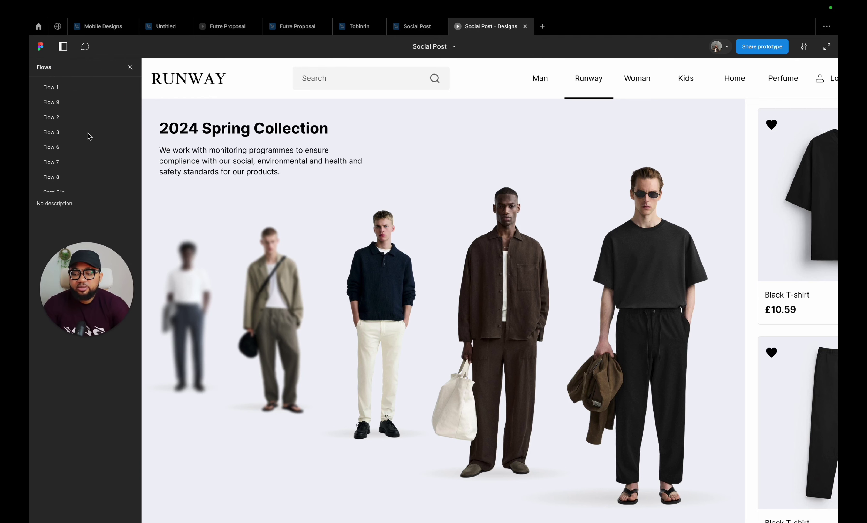
{"action": "left_click", "coordinate": [131, 70]}
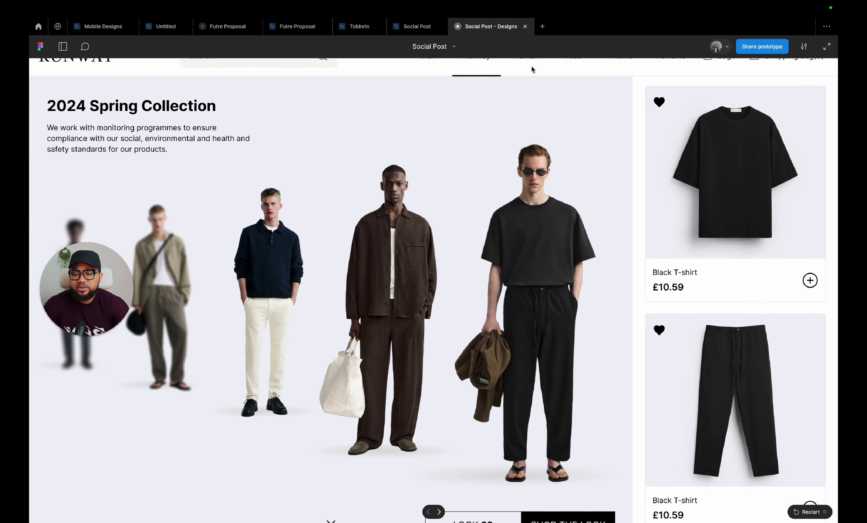
- Scale the prototype preview to Fit width and height
{"action": "left_click", "coordinate": [804, 46]}
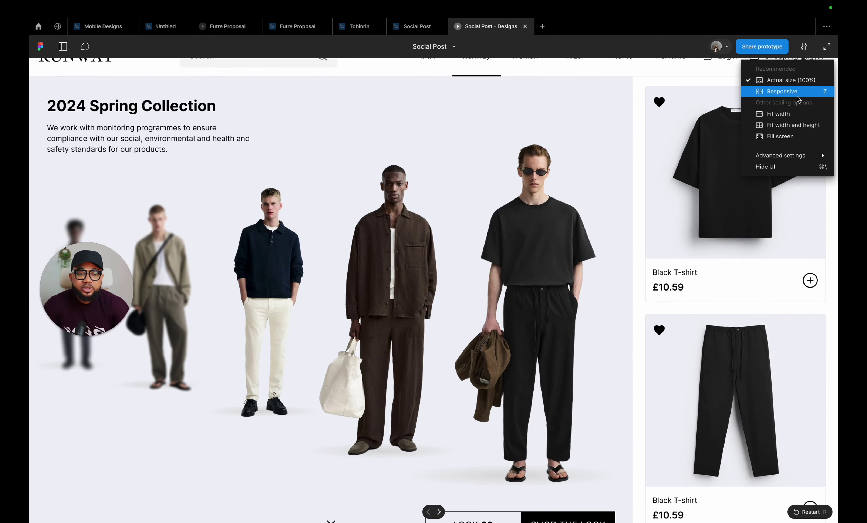
{"action": "left_click", "coordinate": [797, 125]}
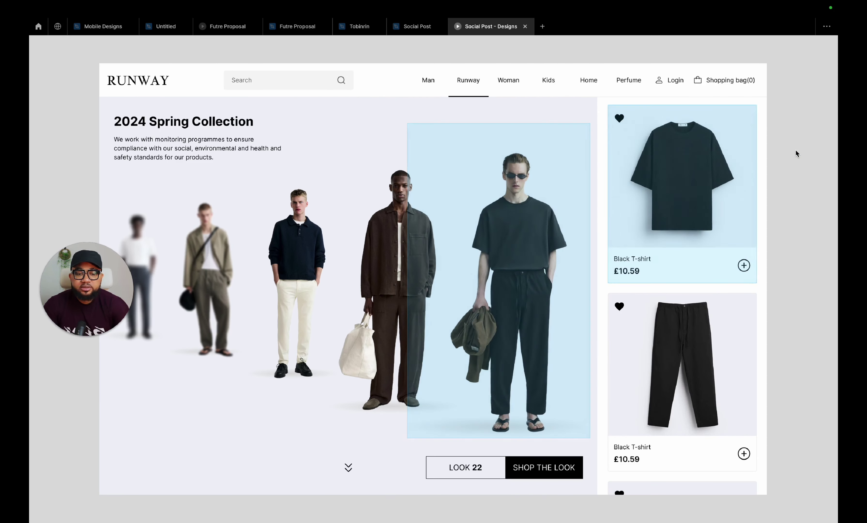
{"action": "left_click", "coordinate": [795, 151]}
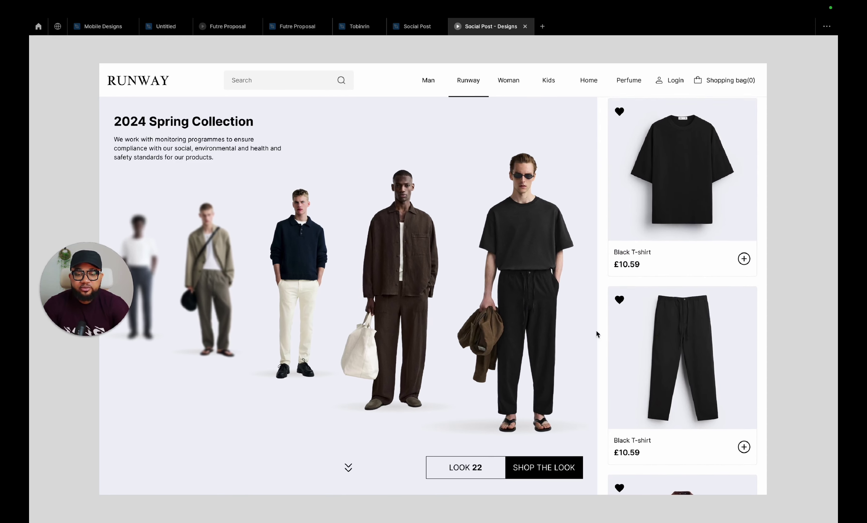
- Test the transition between the two runway states by pulling the front model and the product cards in the preview
{"action": "left_click", "coordinate": [519, 317]}
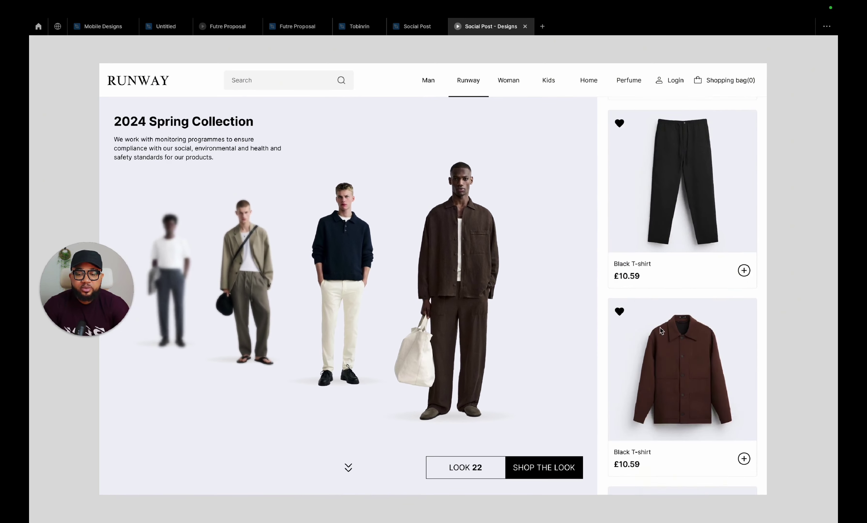
{"action": "mouse_move", "coordinate": [83, 305]}
{"action": "left_click_drag", "start_coordinate": [82, 305], "coordinate": [83, 456]}
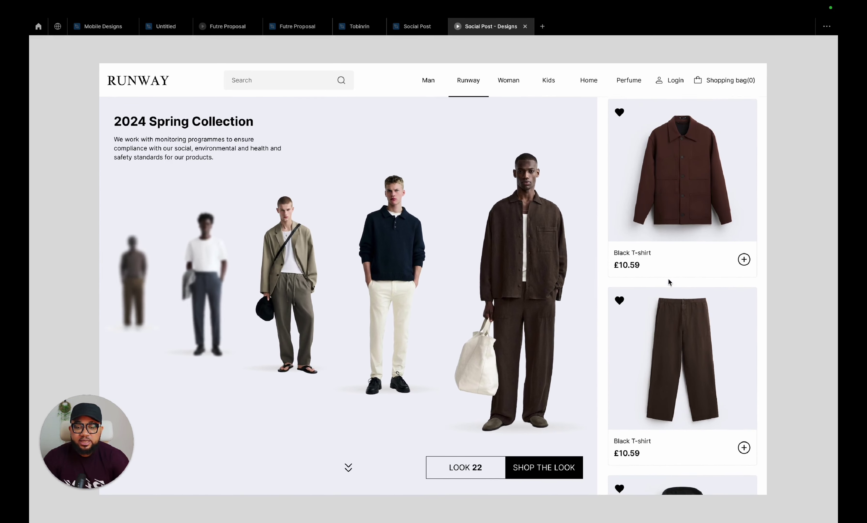
- Return to the Social Post design file and set all the drag connections between the two runway frames to Slow at 700 ms
{"action": "left_click", "coordinate": [428, 31]}
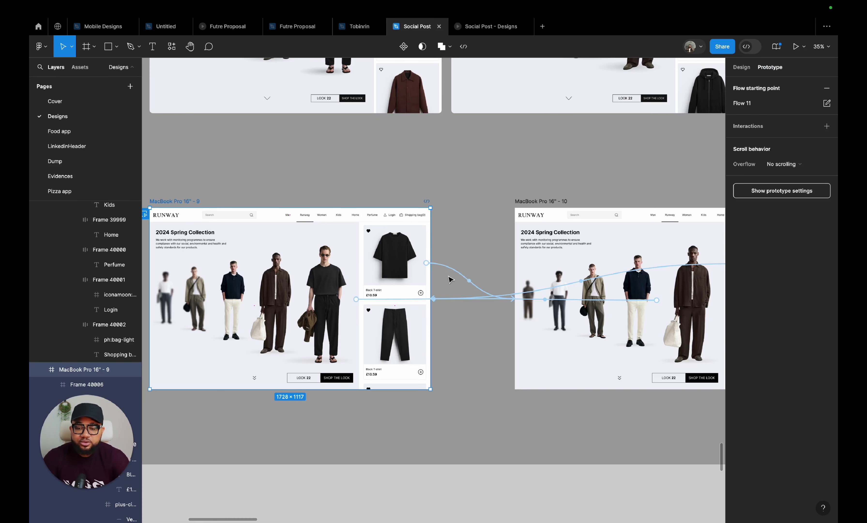
{"action": "left_click", "coordinate": [464, 299]}
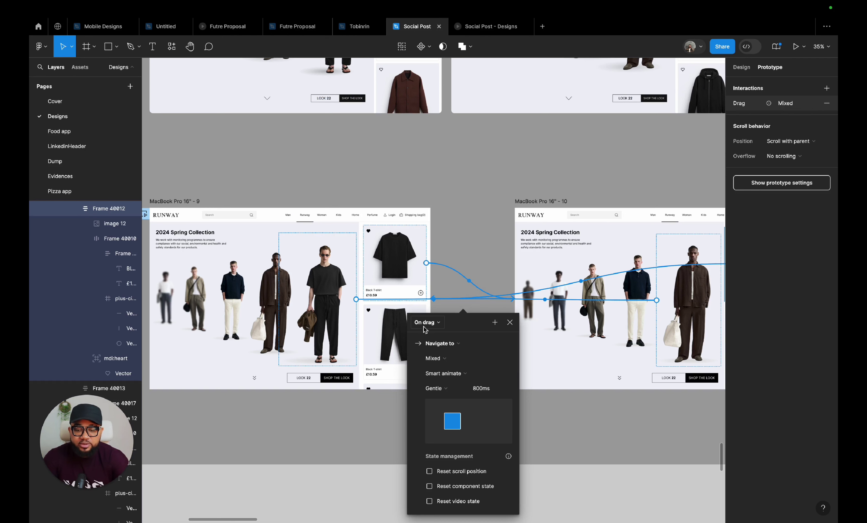
{"action": "left_click", "coordinate": [435, 388]}
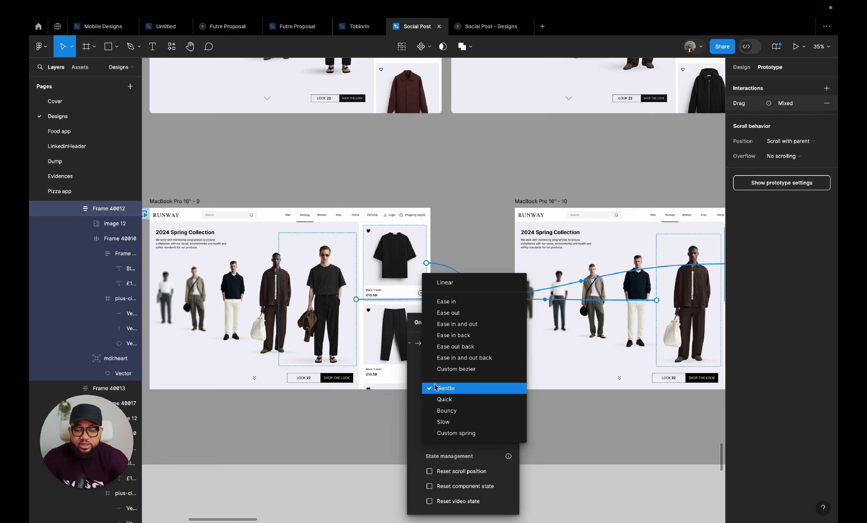
{"action": "left_click", "coordinate": [441, 422]}
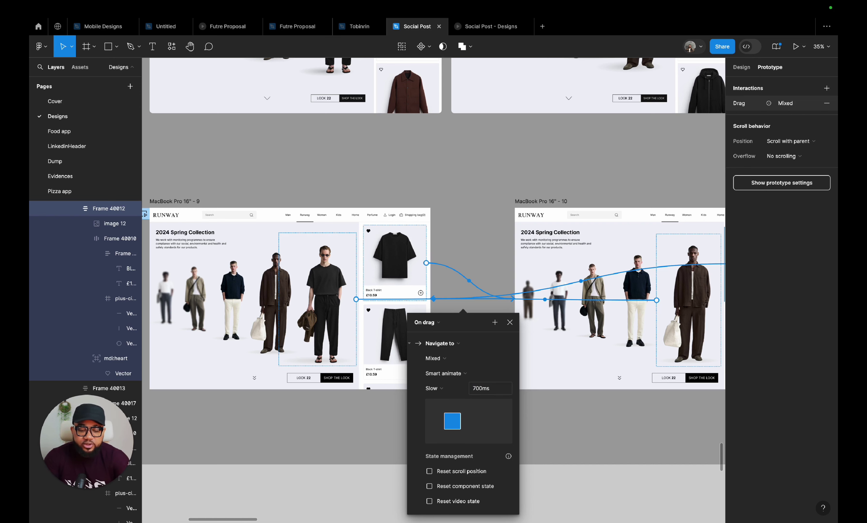
{"action": "left_click", "coordinate": [510, 322]}
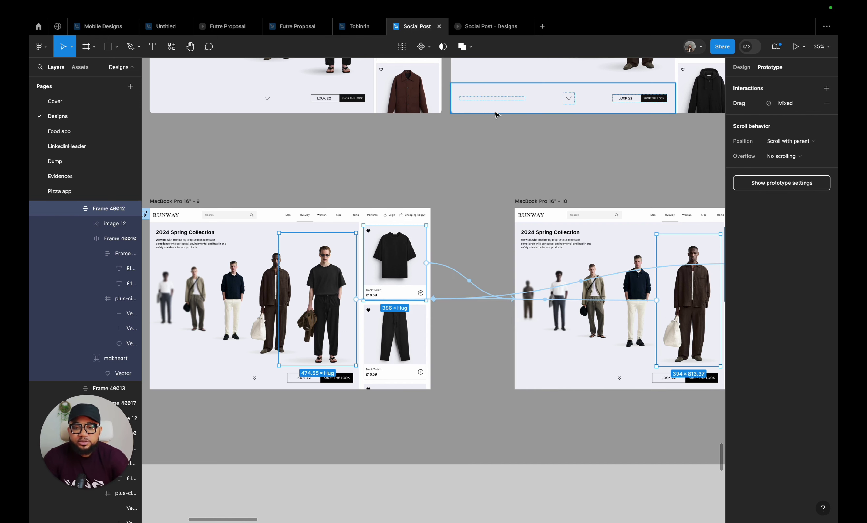
- Return to the prototype preview and replay the slower transition back and forth by pulling the front model
{"action": "left_click", "coordinate": [480, 28]}
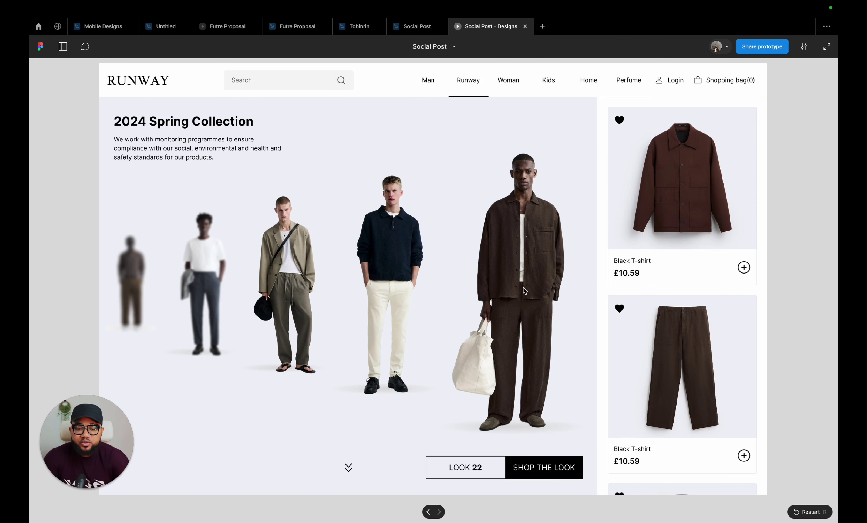
{"action": "left_click_drag", "start_coordinate": [516, 295], "coordinate": [163, 291]}
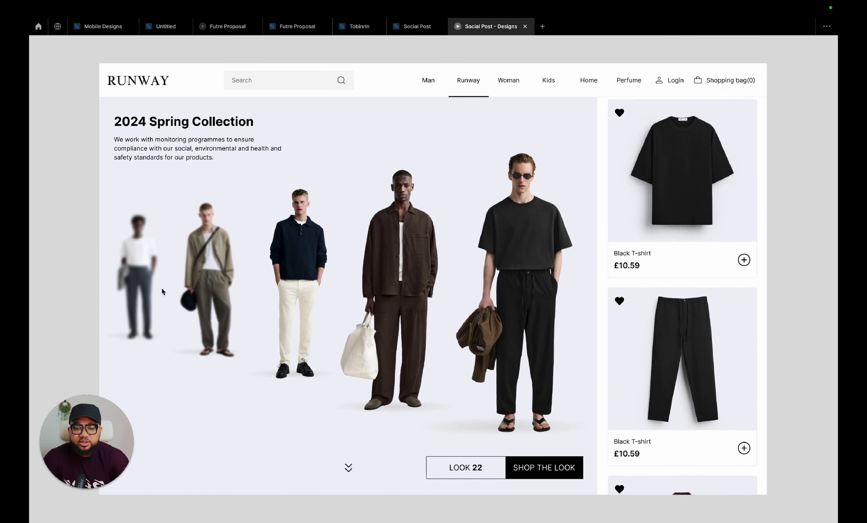
{"action": "left_click_drag", "start_coordinate": [503, 286], "coordinate": [595, 294]}
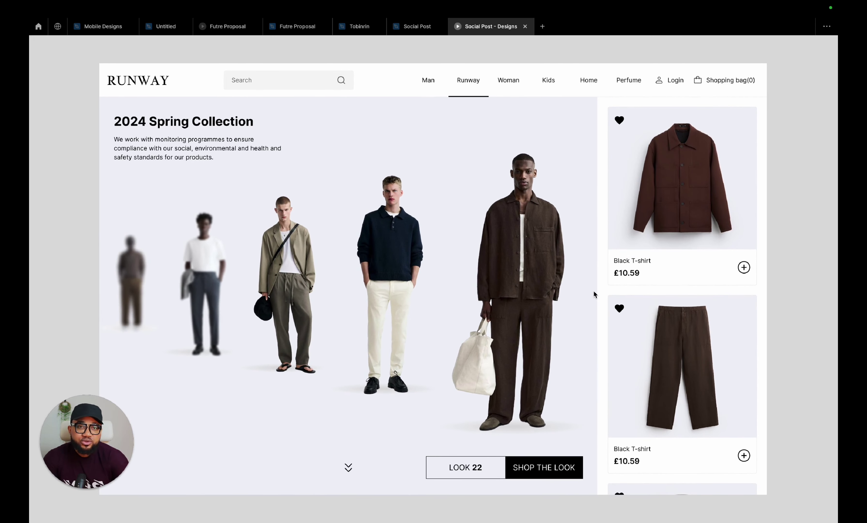
{"action": "left_click", "coordinate": [522, 298]}
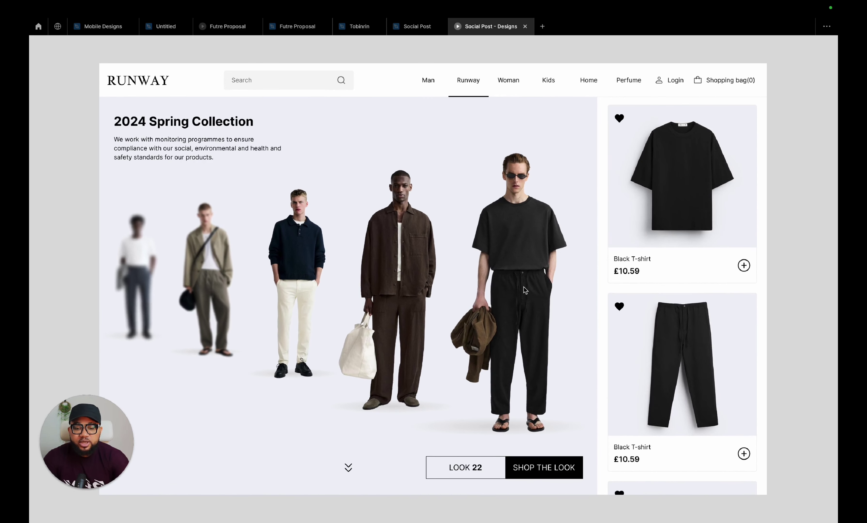
{"action": "left_click_drag", "start_coordinate": [524, 287], "coordinate": [574, 287]}
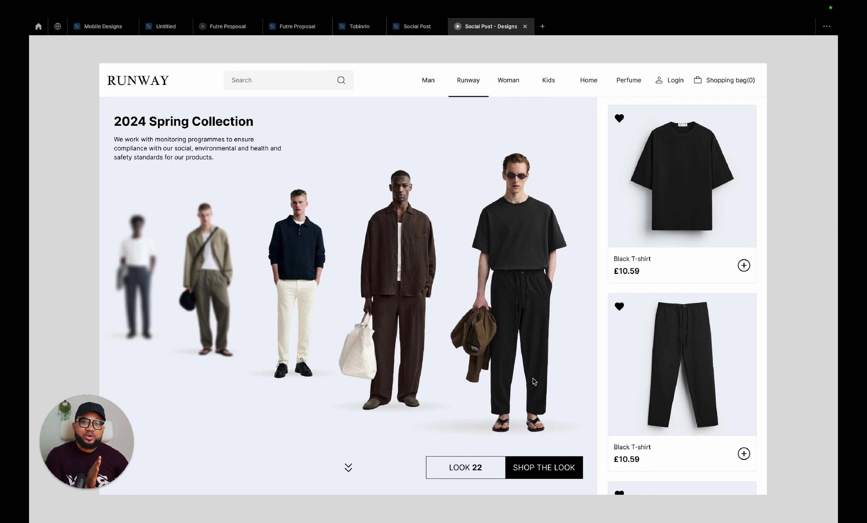
- Return to the Social Post design file and duplicate the frame MacBook Pro 16" - 10, placing the copy to its right at X 5834
{"action": "left_click", "coordinate": [413, 30]}
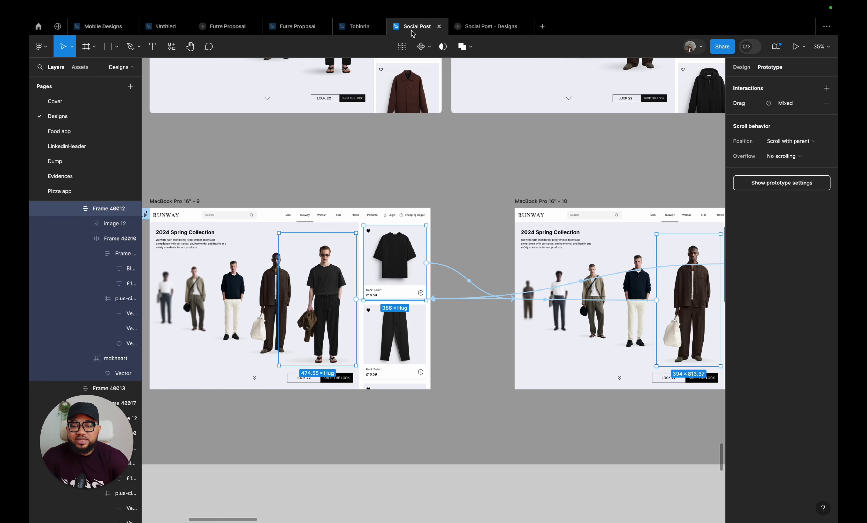
{"action": "left_click", "coordinate": [742, 67]}
{"action": "left_click_drag", "start_coordinate": [559, 202], "coordinate": [485, 206]}
{"action": "scroll", "coordinate": [486, 206], "scroll_direction": "right", "scroll_amount": 10}
{"action": "scroll", "coordinate": [485, 206], "scroll_direction": "down", "scroll_amount": 3}
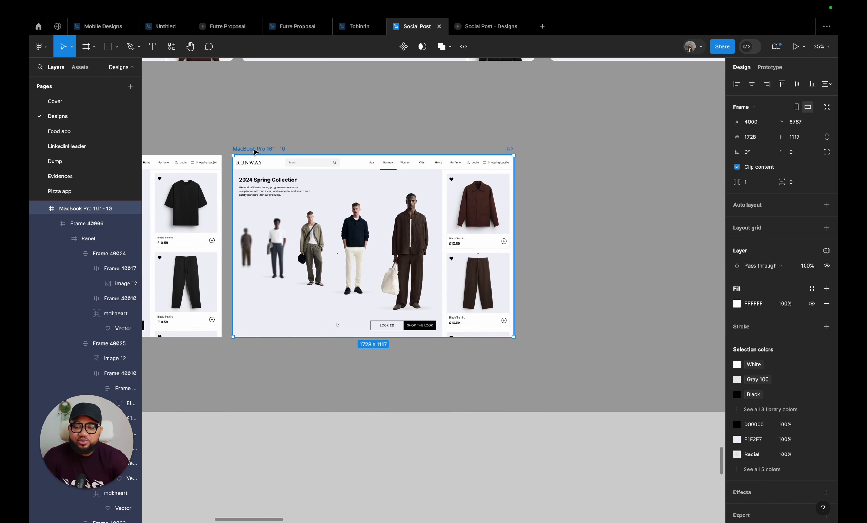
{"action": "key", "text": "ctrl+d"}
{"action": "mouse_move", "coordinate": [443, 150]}
{"action": "left_mouse_down"}
{"action": "mouse_move", "coordinate": [476, 150]}
{"action": "mouse_move", "coordinate": [454, 151]}
{"action": "left_mouse_up"}
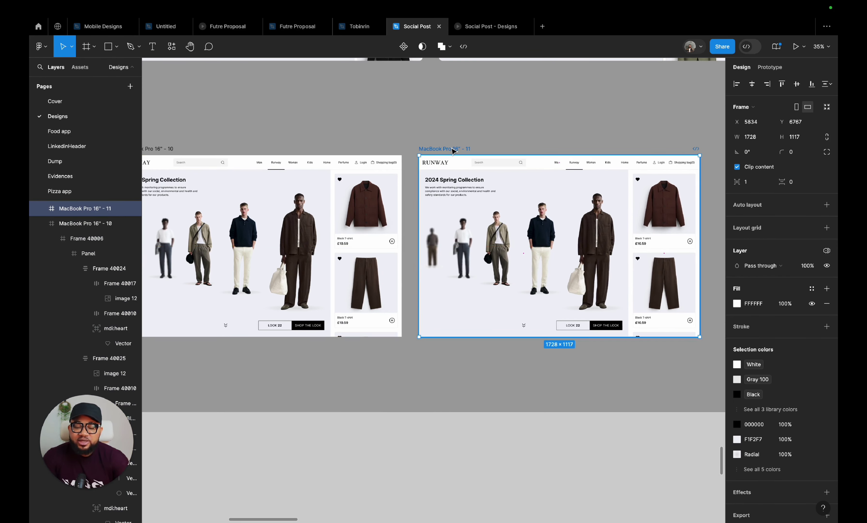
{"action": "scroll", "coordinate": [454, 151], "scroll_direction": "right", "scroll_amount": 3}
{"action": "scroll", "coordinate": [465, 165], "scroll_direction": "up", "scroll_amount": 5}
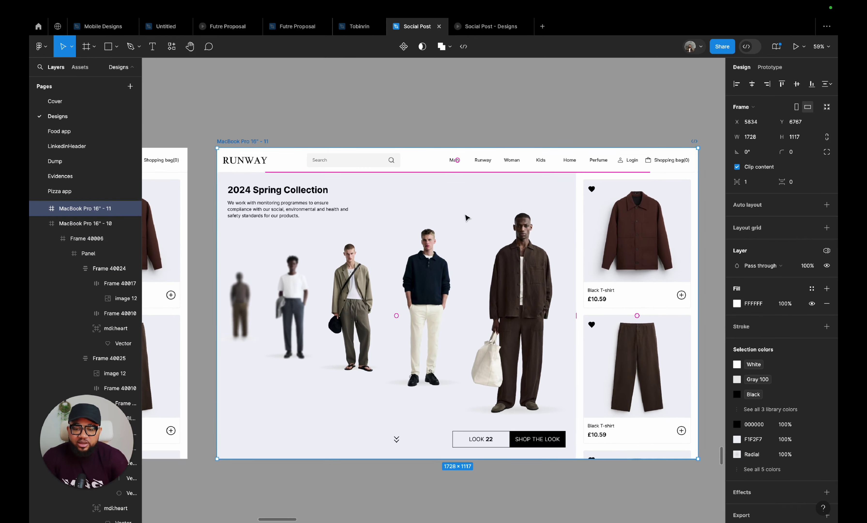
{"action": "left_click", "coordinate": [453, 284]}
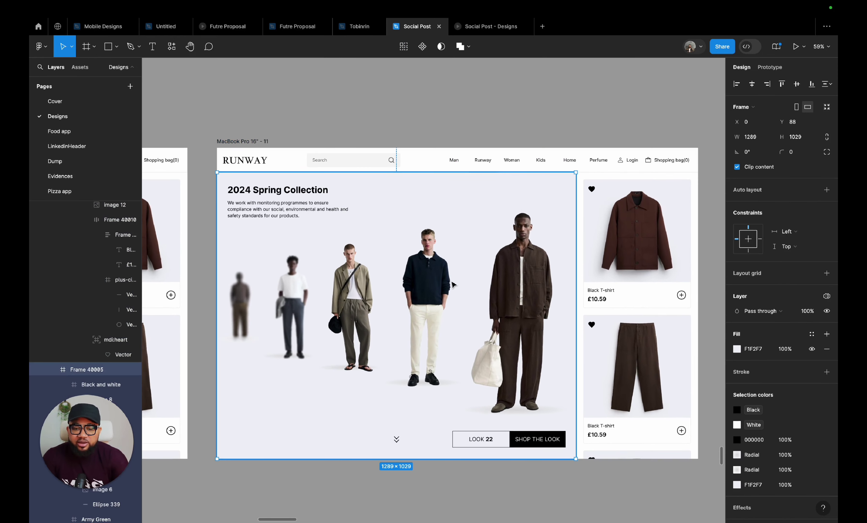
{"action": "left_click", "coordinate": [530, 340]}
{"action": "left_click_drag", "start_coordinate": [75, 473], "coordinate": [75, 142]}
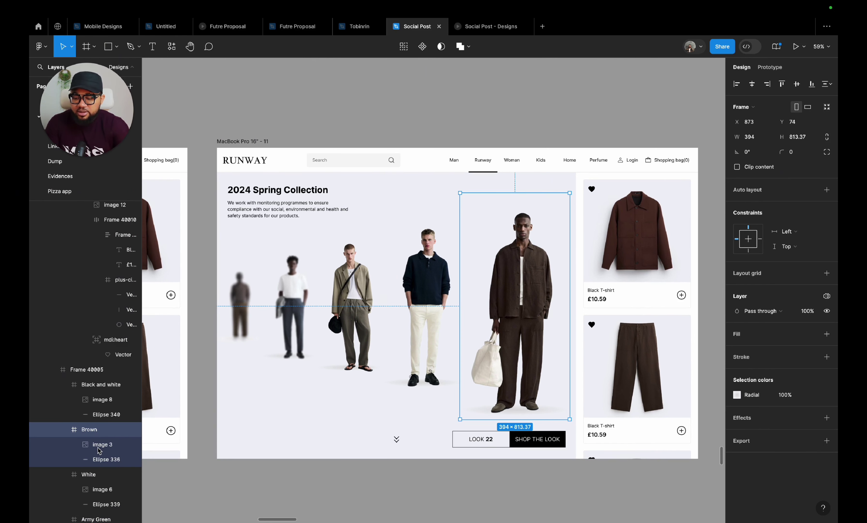
{"action": "left_click", "coordinate": [101, 384], "text": "shift"}
{"action": "scroll", "coordinate": [93, 473], "scroll_direction": "down", "scroll_amount": 2}
{"action": "left_click", "coordinate": [96, 462], "text": "shift"}
{"action": "left_click", "coordinate": [97, 508], "text": "shift"}
{"action": "scroll", "coordinate": [98, 508], "scroll_direction": "down", "scroll_amount": 4}
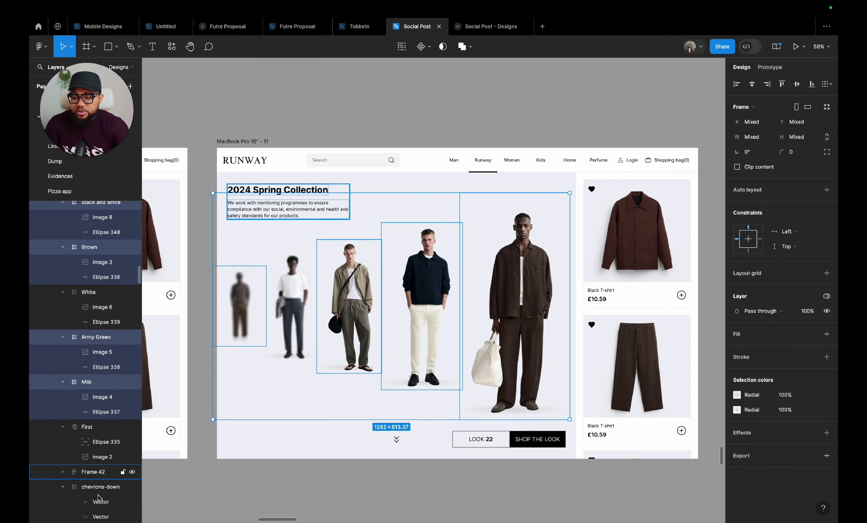
{"action": "left_click", "coordinate": [88, 428], "text": "shift"}
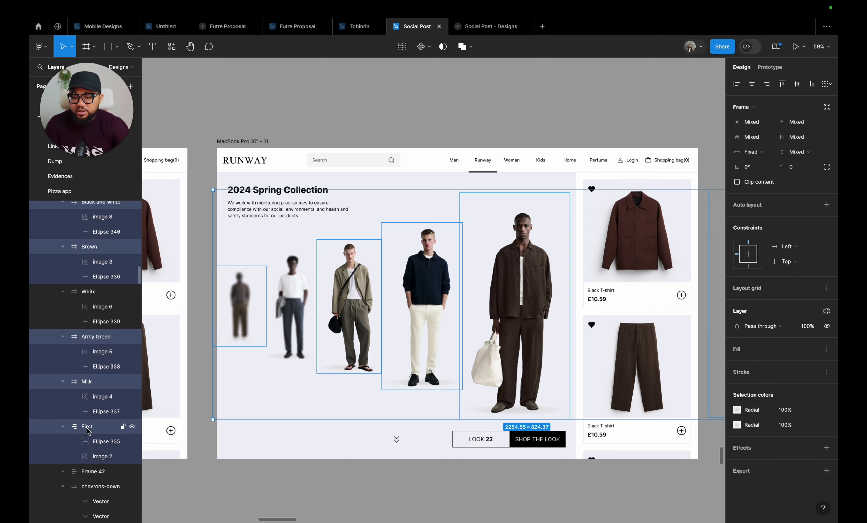
{"action": "left_click", "coordinate": [88, 428], "text": "shift"}
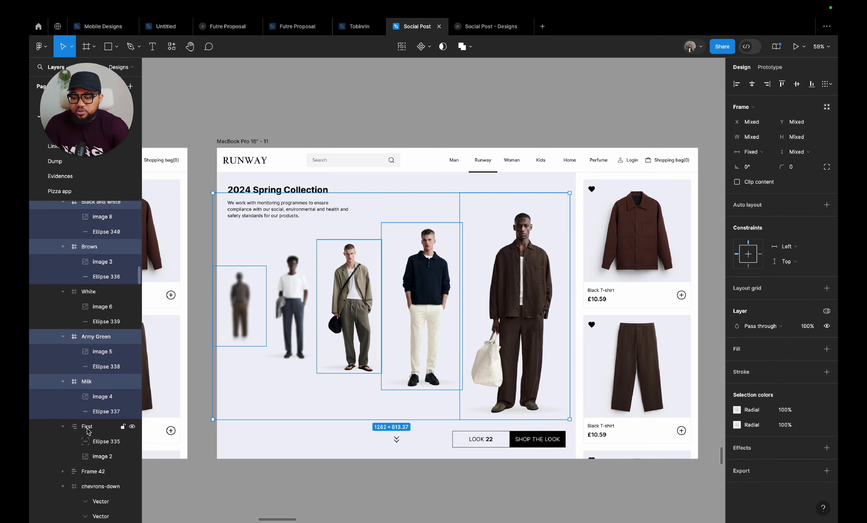
{"action": "left_click", "coordinate": [92, 297], "text": "shift"}
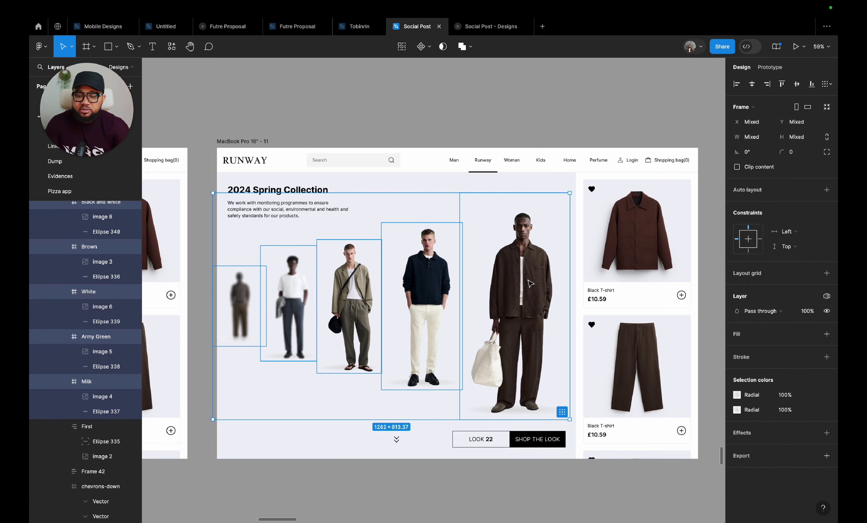
{"action": "scroll", "coordinate": [560, 413], "scroll_direction": "right", "scroll_amount": 3}
{"action": "scroll", "coordinate": [559, 413], "scroll_direction": "down", "scroll_amount": 1}
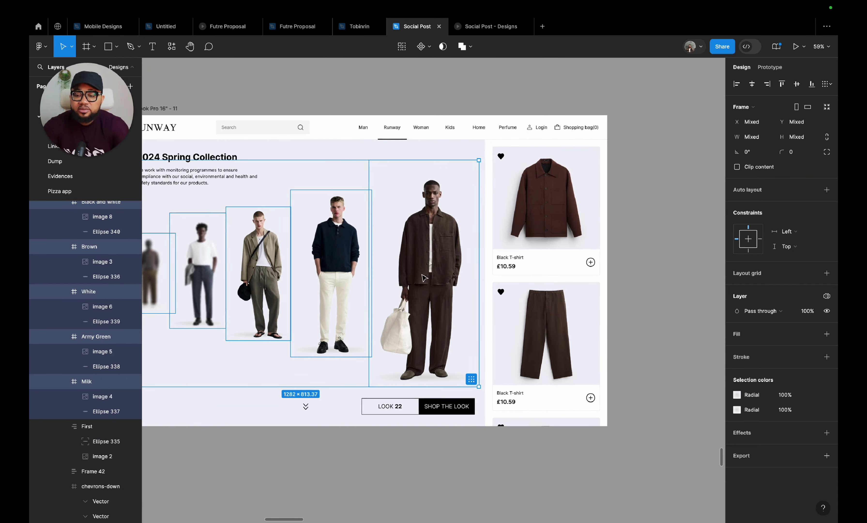
{"action": "scroll", "coordinate": [424, 278], "scroll_direction": "left", "scroll_amount": 3}
{"action": "scroll", "coordinate": [424, 278], "scroll_direction": "up", "scroll_amount": 1}
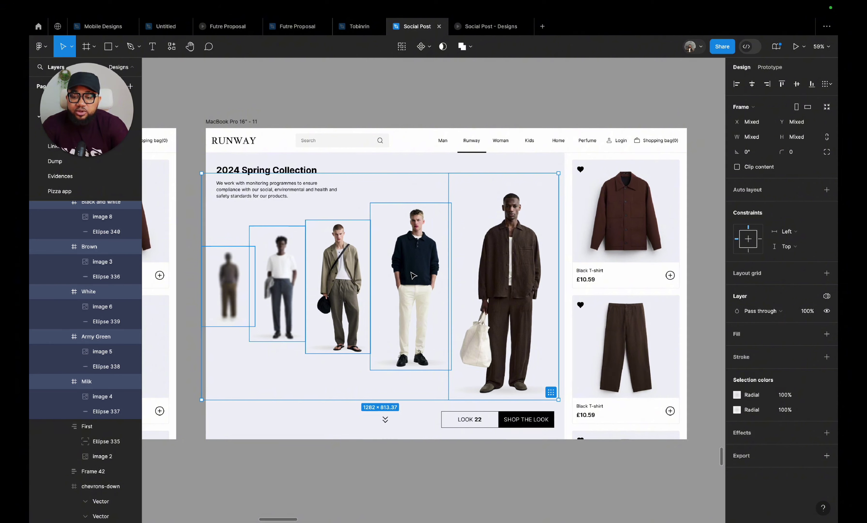
{"action": "left_click", "coordinate": [449, 472]}
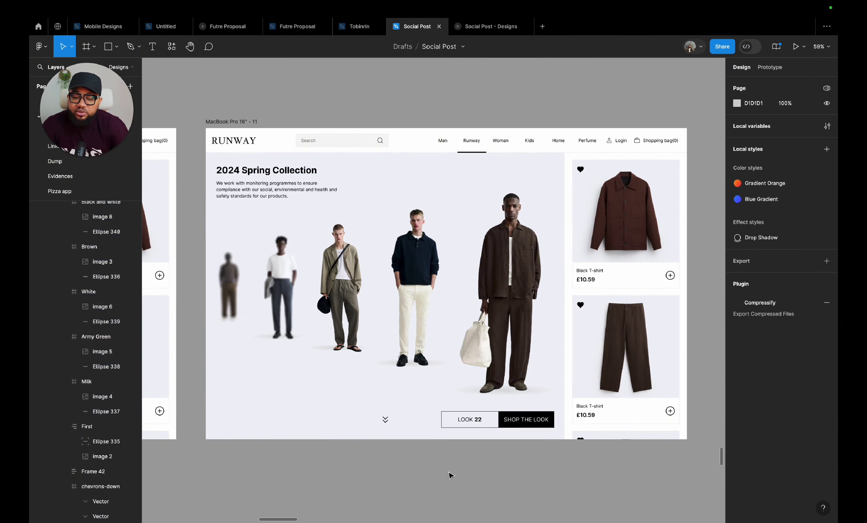
- Move the front Brown model in the new frame horizontally past the page's right edge to X 1854
{"action": "left_click", "coordinate": [523, 322]}
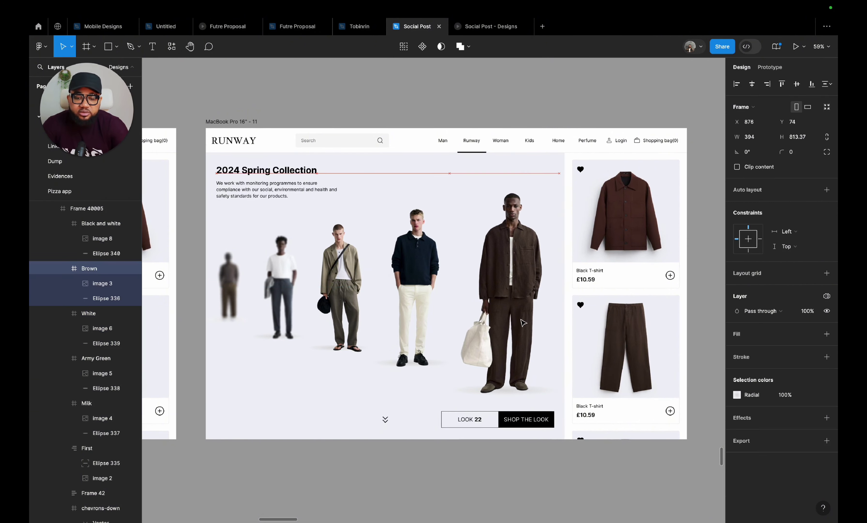
{"action": "scroll", "coordinate": [524, 323], "scroll_direction": "down", "scroll_amount": 5}
{"action": "left_click_drag", "start_coordinate": [523, 322], "coordinate": [521, 320]}
{"action": "scroll", "coordinate": [523, 321], "scroll_direction": "left", "scroll_amount": 5}
{"action": "scroll", "coordinate": [521, 321], "scroll_direction": "up", "scroll_amount": 5}
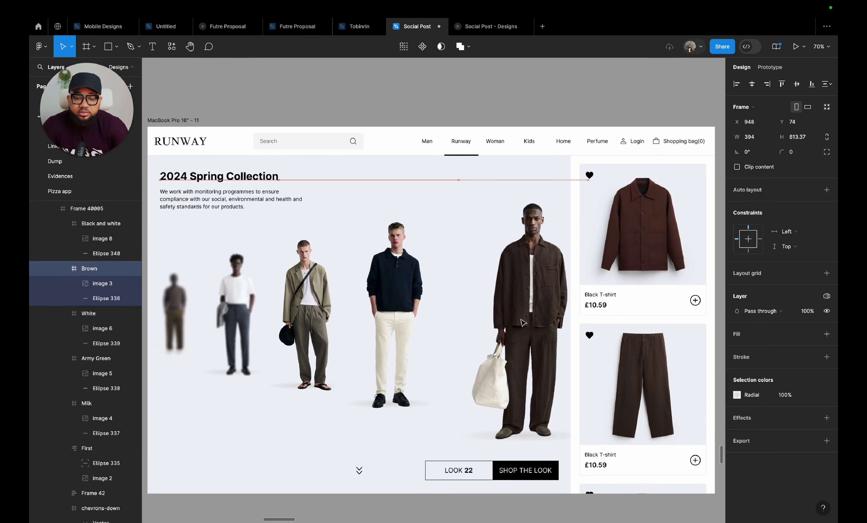
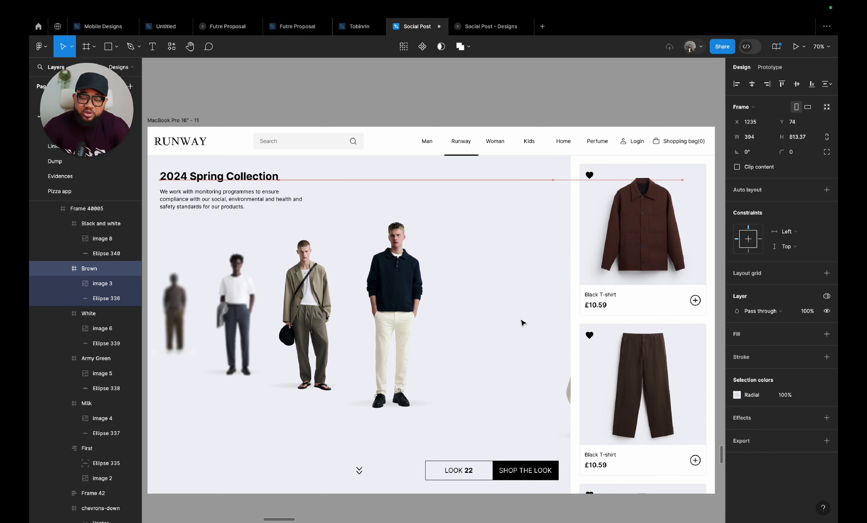
{"action": "key", "text": "Right"}
{"action": "key", "text": "Right"}
{"action": "key", "text": "Right"}
{"action": "key", "text": "Right"}
{"action": "key", "text": "Right"}
{"action": "key", "text": "Right"}
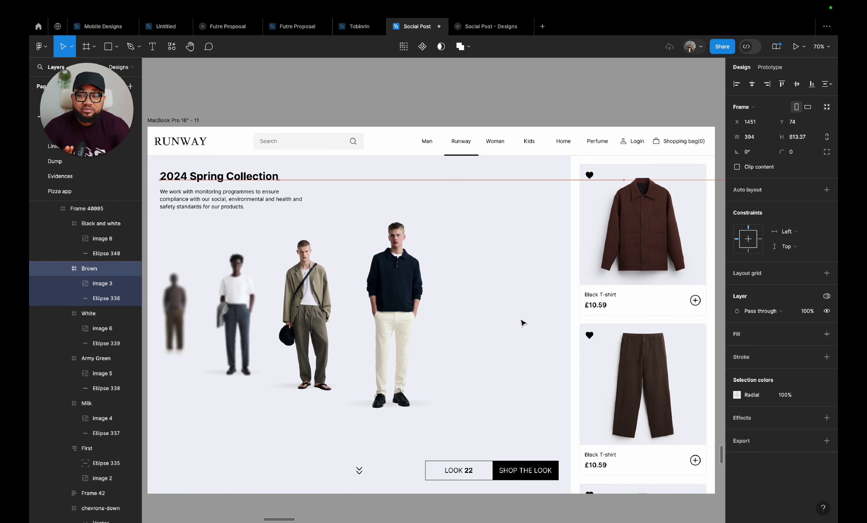
{"action": "scroll", "coordinate": [523, 321], "scroll_direction": "right", "scroll_amount": 7}
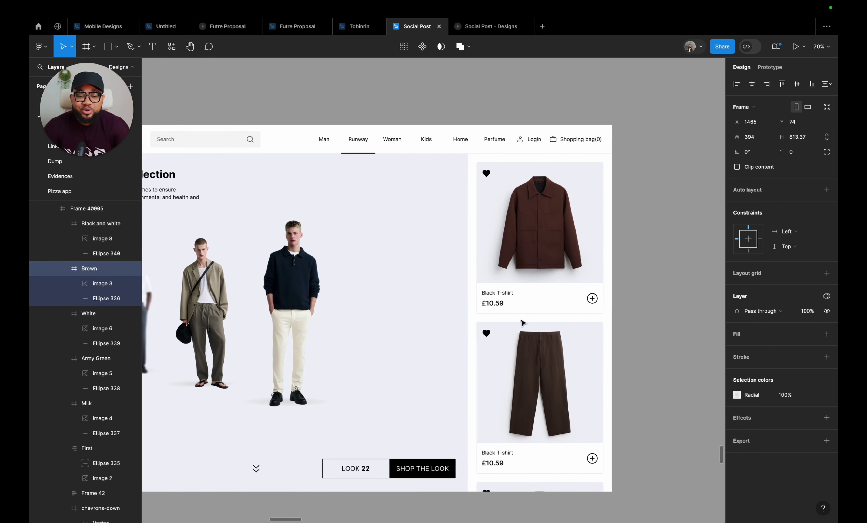
{"action": "scroll", "coordinate": [612, 299], "scroll_direction": "right", "scroll_amount": 4}
{"action": "scroll", "coordinate": [612, 299], "scroll_direction": "right", "scroll_amount": 4}
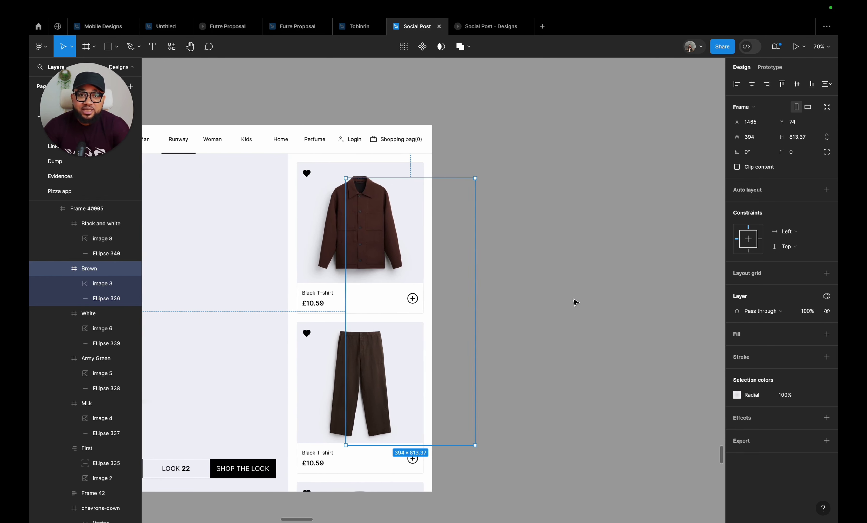
{"action": "left_click_drag", "start_coordinate": [437, 305], "coordinate": [472, 308]}
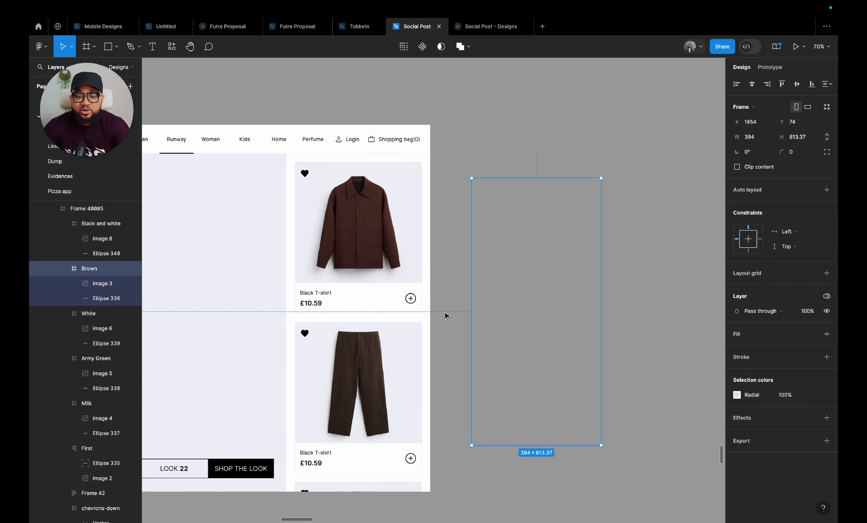
- Select the Milk and Army Green model frames together in the new runway page
{"action": "scroll", "coordinate": [444, 315], "scroll_direction": "left", "scroll_amount": 10}
{"action": "left_click", "coordinate": [450, 288]}
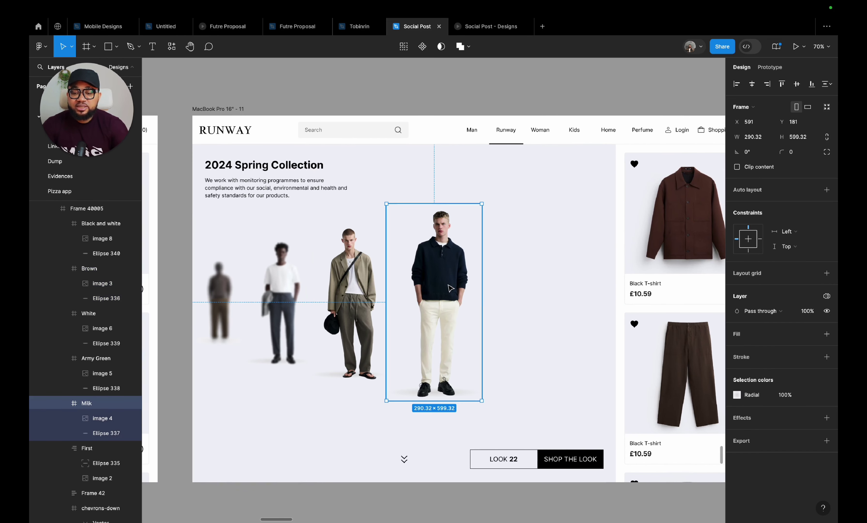
{"action": "left_click", "coordinate": [107, 359], "text": "shift"}
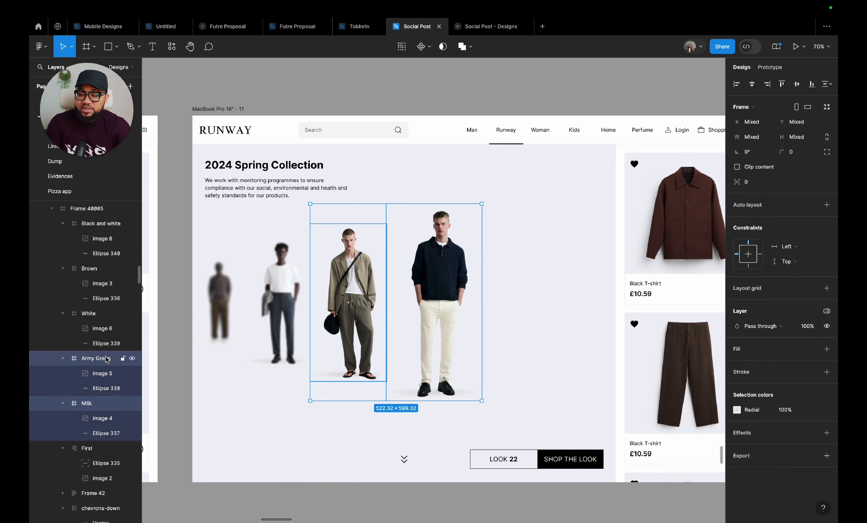
- Scale the Black and white, White, Army Green and Milk figures together to about 1126 × 753 and shift them right toward the product panel
{"action": "left_click", "coordinate": [92, 314], "text": "shift"}
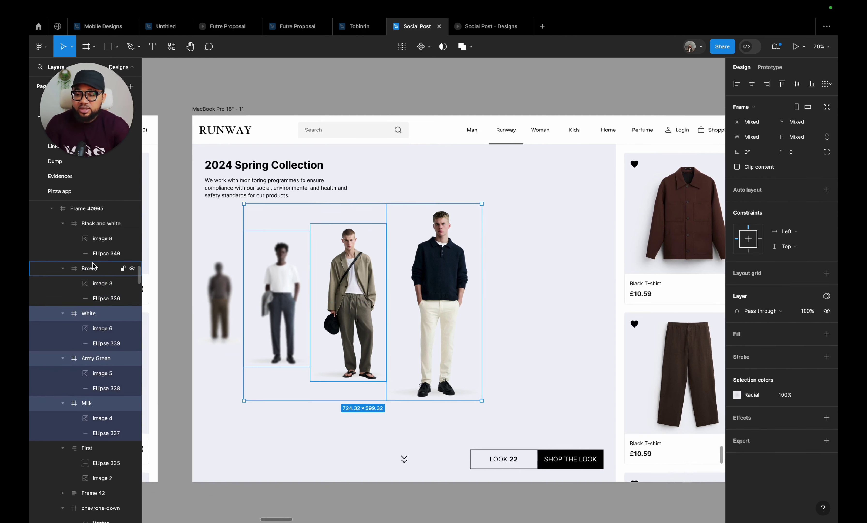
{"action": "left_click", "coordinate": [93, 271], "text": "shift"}
{"action": "left_click", "coordinate": [94, 270], "text": "shift"}
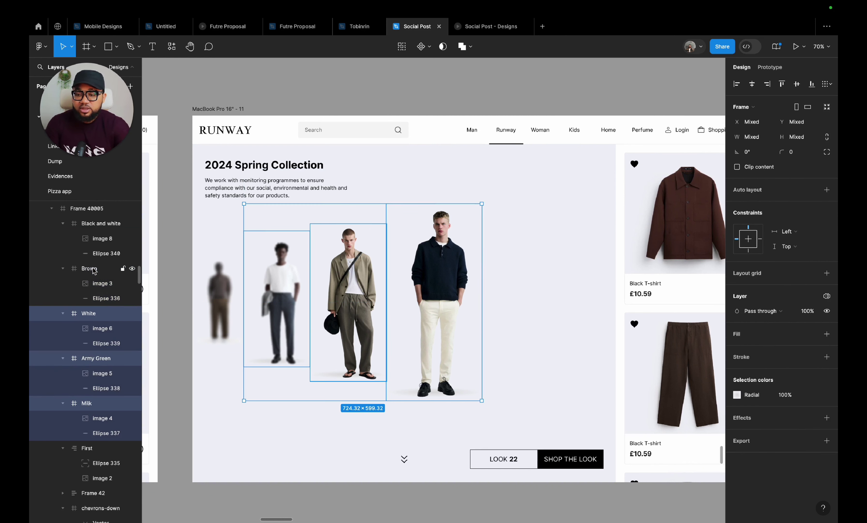
{"action": "left_click", "coordinate": [96, 449], "text": "shift"}
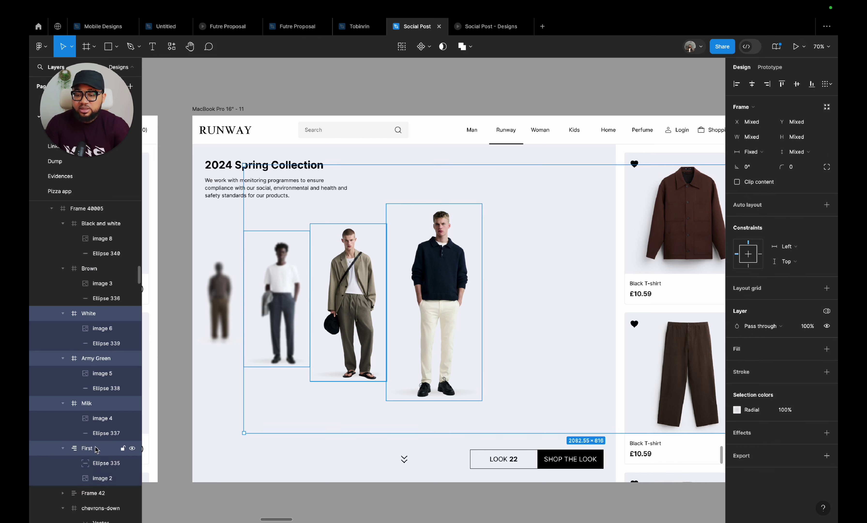
{"action": "left_click", "coordinate": [96, 449], "text": "shift"}
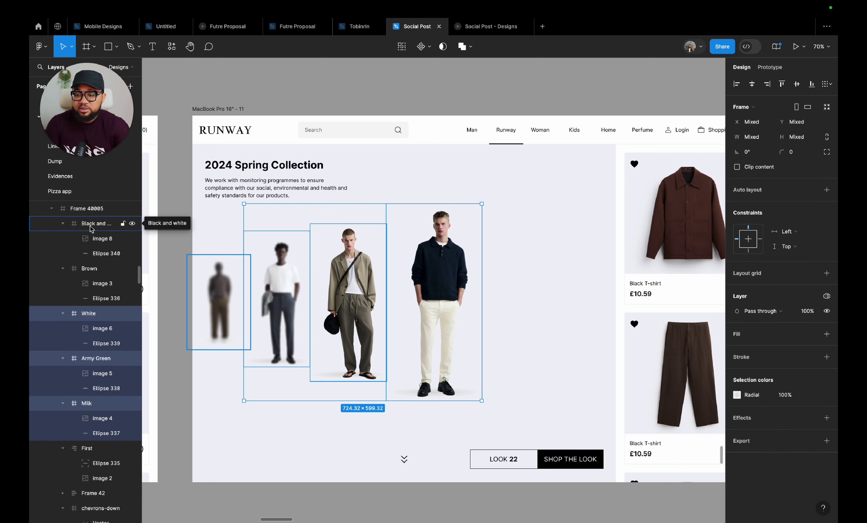
{"action": "left_click", "coordinate": [102, 223], "text": "shift"}
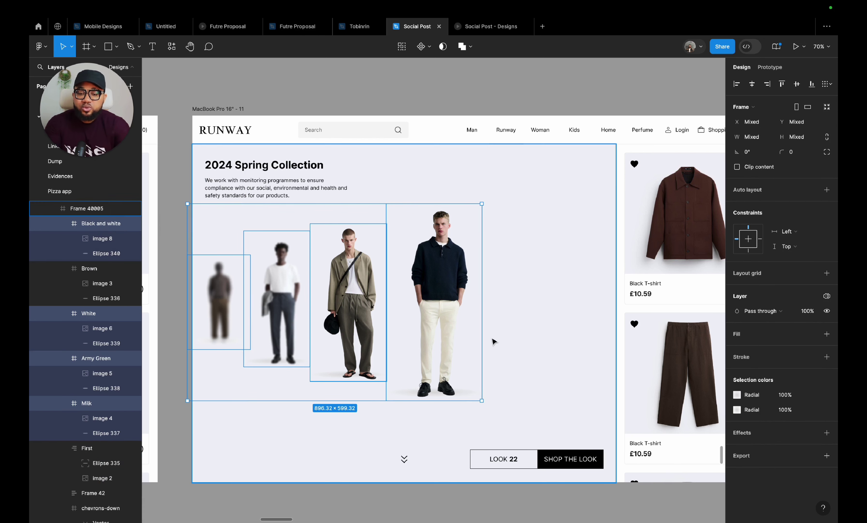
{"action": "key", "text": "k"}
{"action": "left_click_drag", "start_coordinate": [484, 338], "coordinate": [558, 337]}
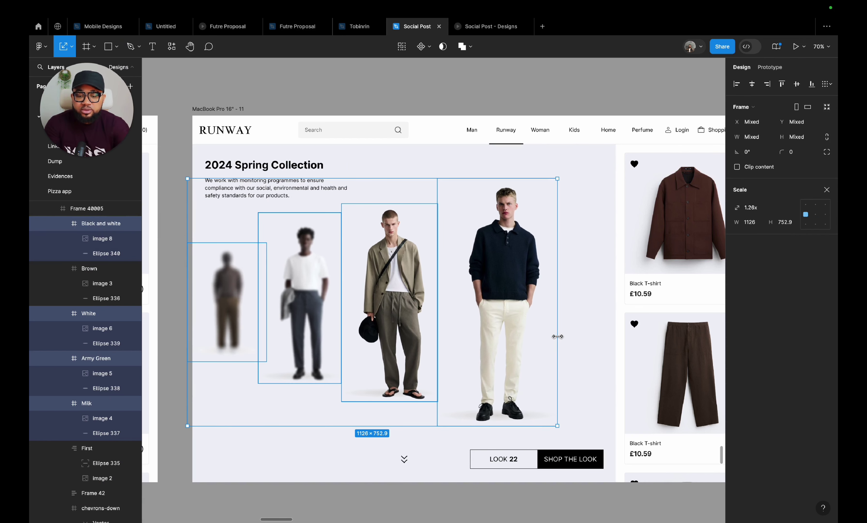
{"action": "left_click_drag", "start_coordinate": [405, 336], "coordinate": [456, 340]}
{"action": "key", "text": "v"}
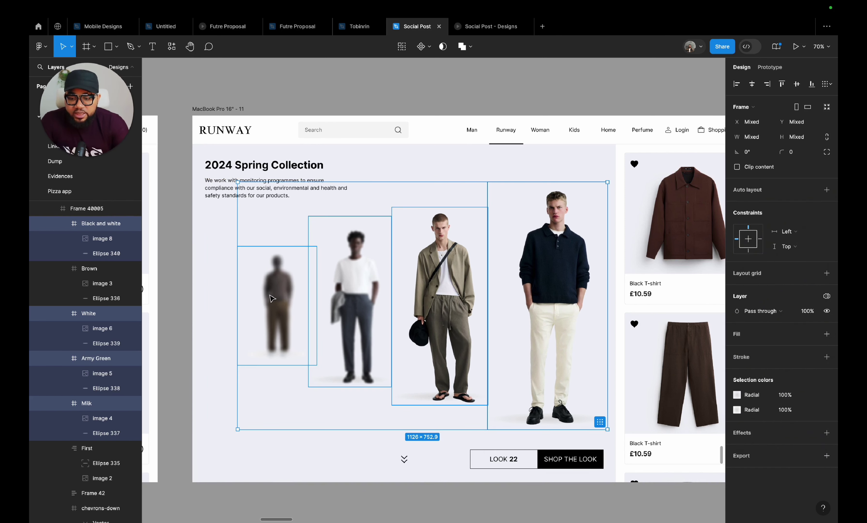
- Turn off the layer blur on the figure in the white T-shirt
{"action": "left_click", "coordinate": [277, 299]}
{"action": "left_click", "coordinate": [343, 298]}
{"action": "left_click", "coordinate": [813, 432]}
- Set the layer blur of the Black and white figure to 5
{"action": "left_click", "coordinate": [289, 321]}
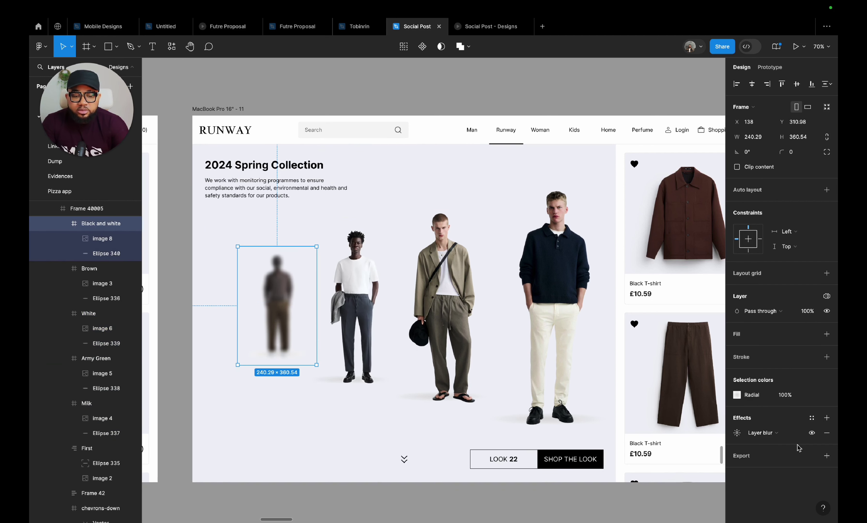
{"action": "left_click", "coordinate": [737, 433]}
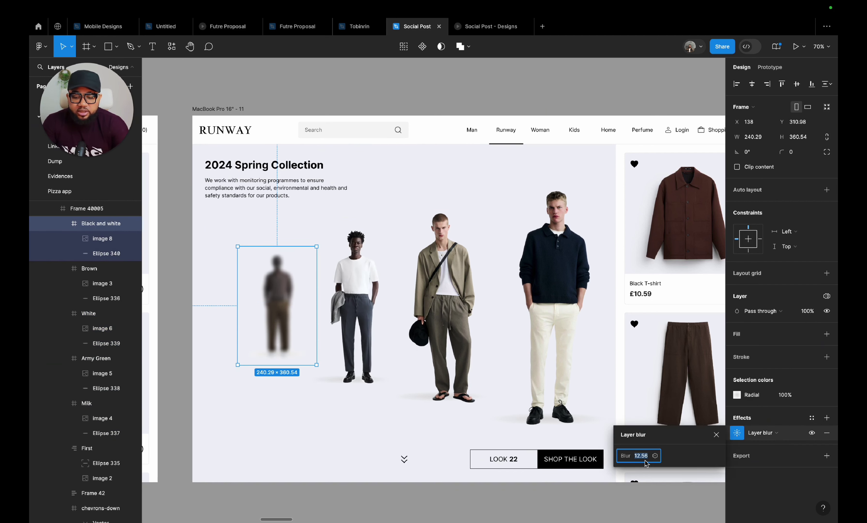
{"action": "type", "text": "5"}
{"action": "key", "text": "Return"}
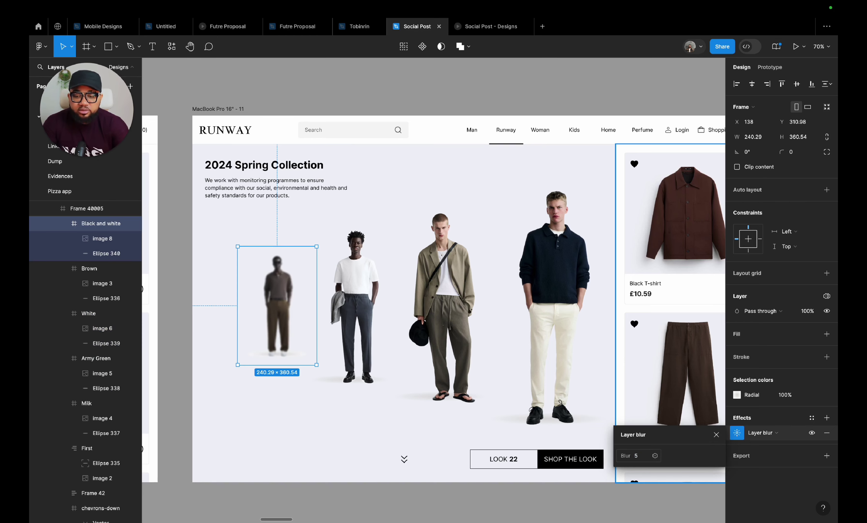
{"action": "left_click", "coordinate": [717, 434]}
- Place the Milk and white figure at the far left of the MacBook Pro 16" - 11 lineup, scaled to about 184 × 273
{"action": "scroll", "coordinate": [670, 423], "scroll_direction": "down", "scroll_amount": 5}
{"action": "scroll", "coordinate": [673, 430], "scroll_direction": "down", "scroll_amount": 4}
{"action": "scroll", "coordinate": [470, 380], "scroll_direction": "down", "scroll_amount": 3}
{"action": "scroll", "coordinate": [470, 379], "scroll_direction": "down", "scroll_amount": 4}
{"action": "scroll", "coordinate": [470, 380], "scroll_direction": "right", "scroll_amount": 5}
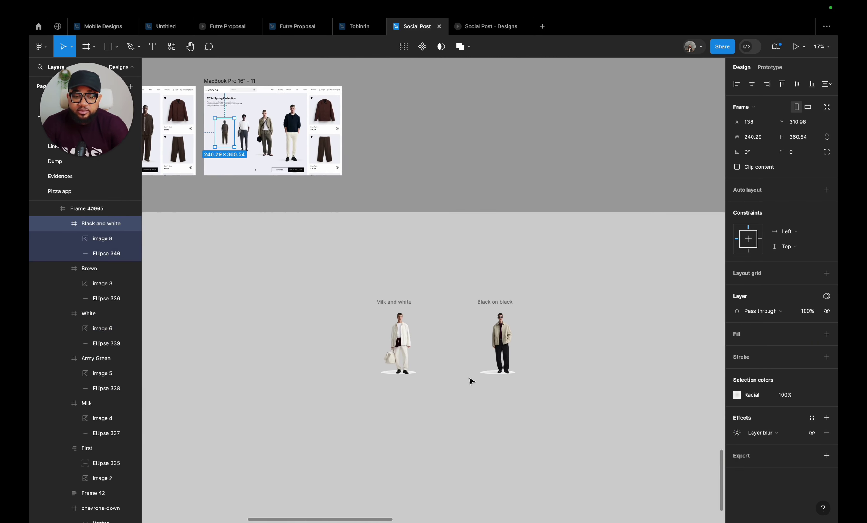
{"action": "left_click", "coordinate": [405, 303]}
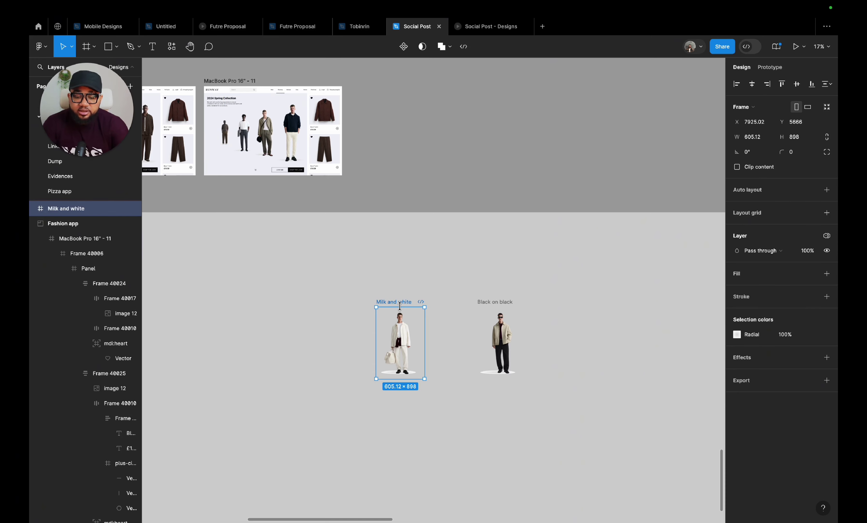
{"action": "key", "text": "k"}
{"action": "left_click_drag", "start_coordinate": [400, 304], "coordinate": [539, 189]}
{"action": "scroll", "coordinate": [389, 337], "scroll_direction": "left", "scroll_amount": 5}
{"action": "scroll", "coordinate": [387, 333], "scroll_direction": "left", "scroll_amount": 5}
{"action": "scroll", "coordinate": [393, 339], "scroll_direction": "up", "scroll_amount": 2}
{"action": "scroll", "coordinate": [540, 189], "scroll_direction": "up", "scroll_amount": 5}
{"action": "scroll", "coordinate": [539, 189], "scroll_direction": "up", "scroll_amount": 3}
{"action": "left_click_drag", "start_coordinate": [513, 288], "coordinate": [512, 272]}
{"action": "left_click_drag", "start_coordinate": [507, 180], "coordinate": [504, 206]}
{"action": "left_click_drag", "start_coordinate": [511, 260], "coordinate": [510, 255]}
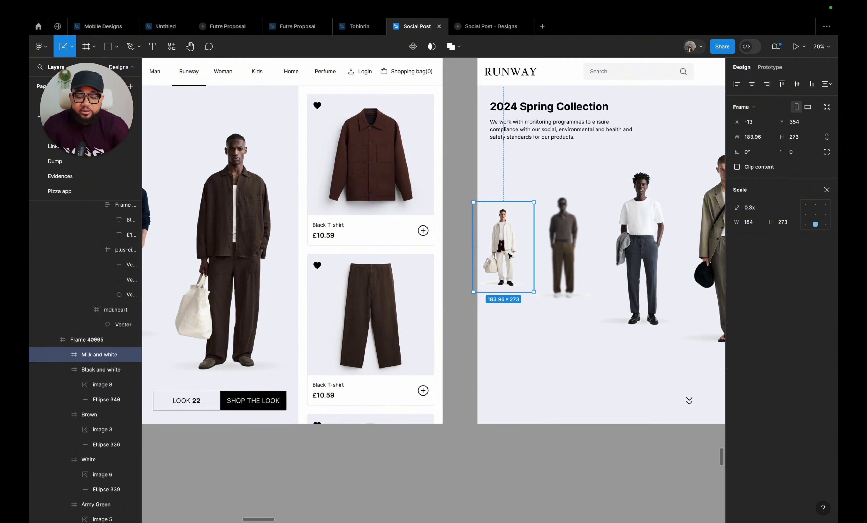
{"action": "left_click", "coordinate": [492, 457]}
- Scale the Black and white figure to about 279 × 418 and move it up slightly to align it with the lineup
{"action": "scroll", "coordinate": [491, 459], "scroll_direction": "right", "scroll_amount": 10}
{"action": "scroll", "coordinate": [491, 460], "scroll_direction": "down", "scroll_amount": 3}
{"action": "left_click", "coordinate": [346, 299]}
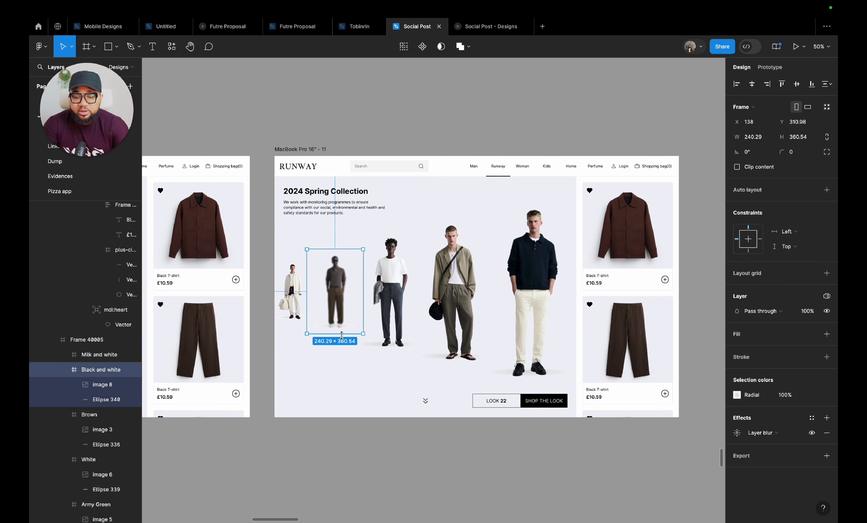
{"action": "key", "text": "k"}
{"action": "left_click_drag", "start_coordinate": [342, 335], "coordinate": [342, 345]}
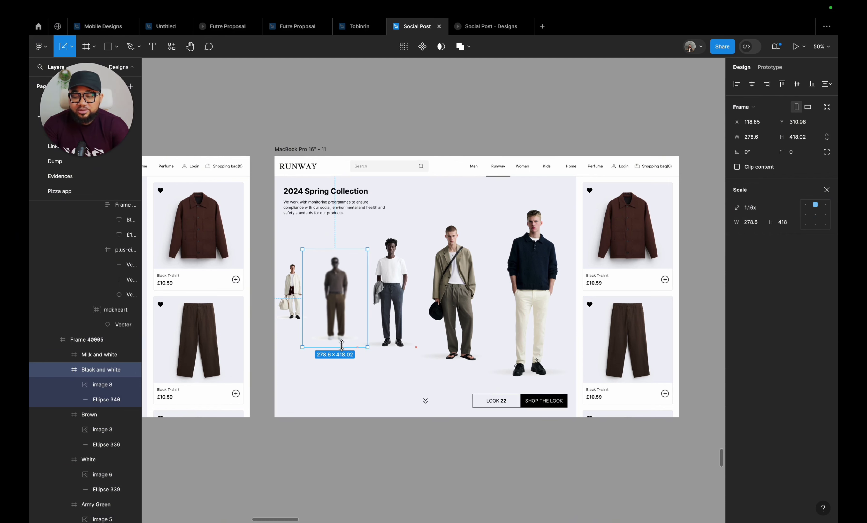
{"action": "left_click_drag", "start_coordinate": [335, 299], "coordinate": [334, 294]}
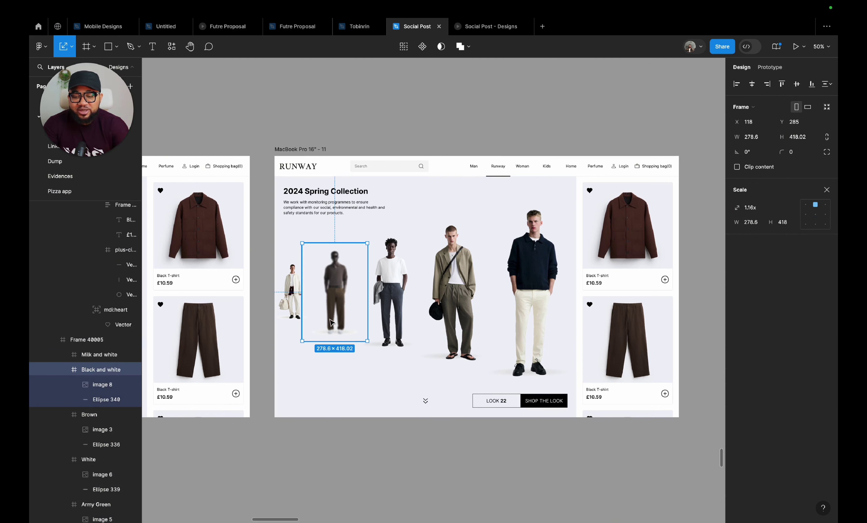
{"action": "key", "text": "v"}
{"action": "left_click", "coordinate": [312, 415]}
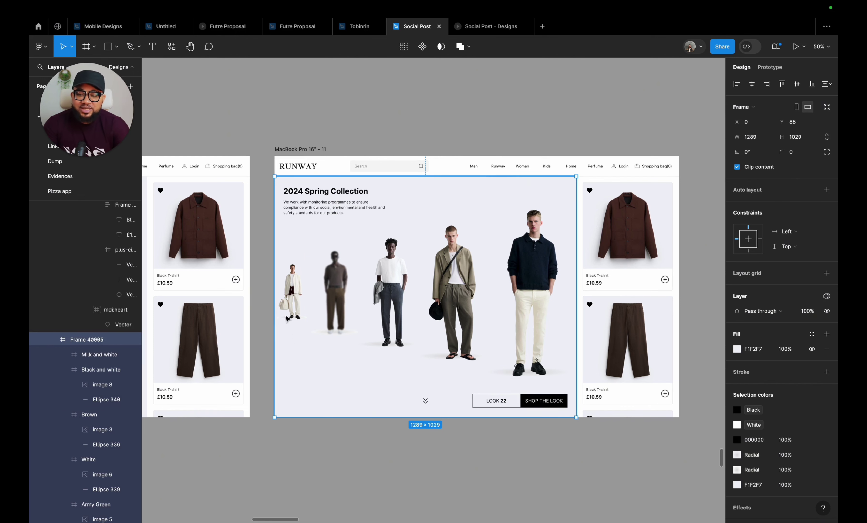
- Add a layer blur of 10 to the Milk and white figure
{"action": "left_click", "coordinate": [288, 298]}
{"action": "left_click", "coordinate": [827, 418]}
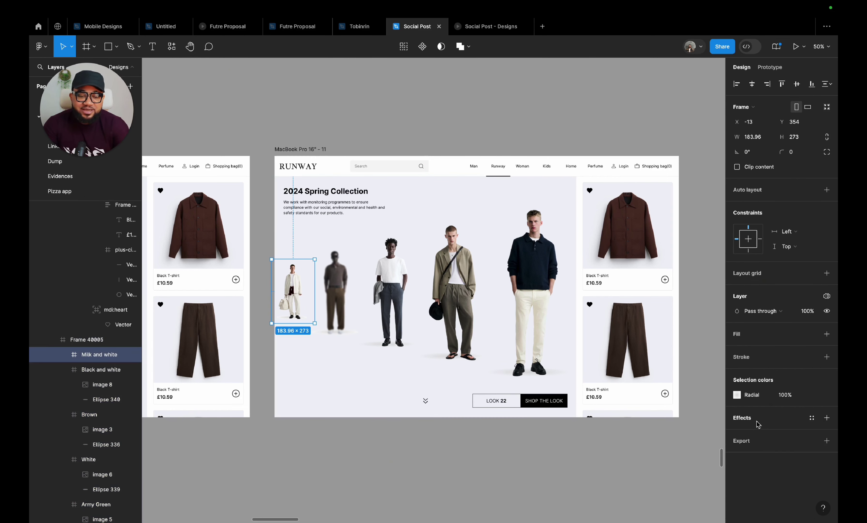
{"action": "left_click", "coordinate": [757, 432]}
{"action": "left_click", "coordinate": [767, 443]}
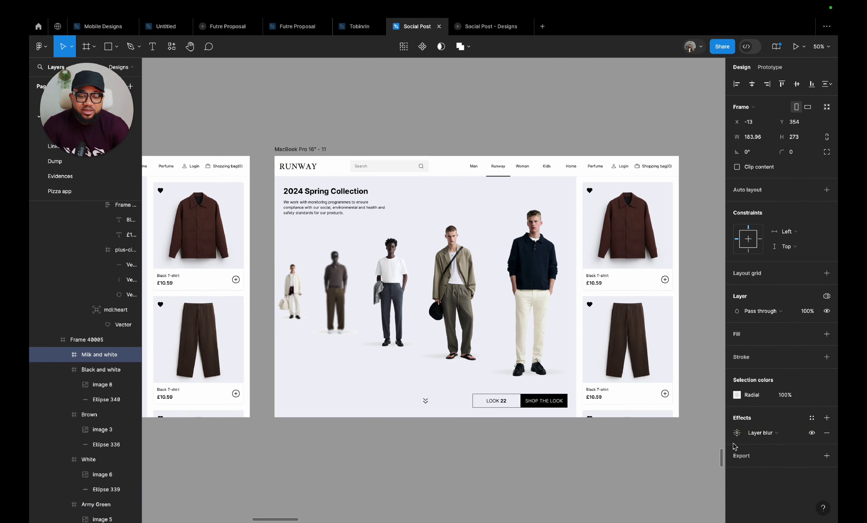
{"action": "left_click", "coordinate": [737, 433]}
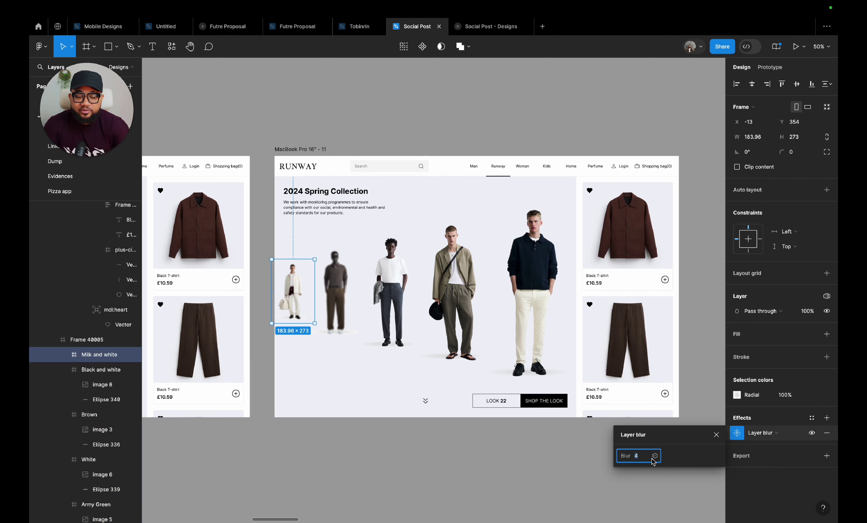
{"action": "key", "text": "Return"}
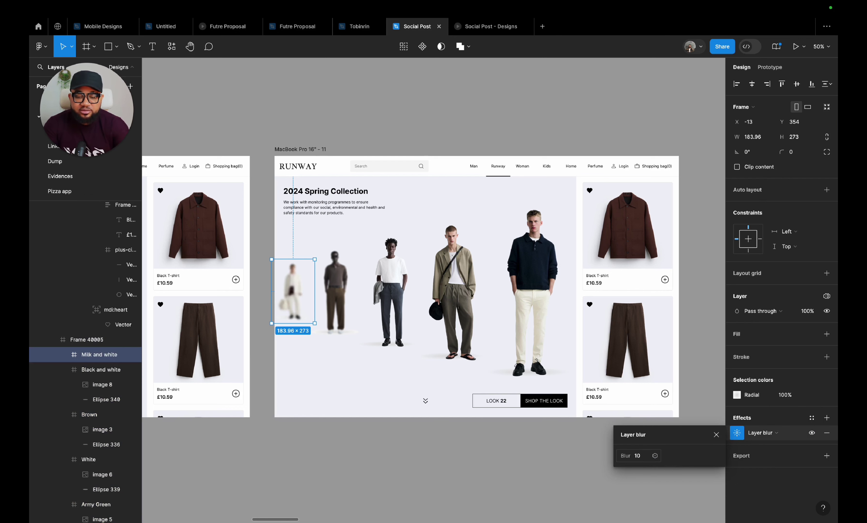
{"action": "left_click", "coordinate": [717, 435]}
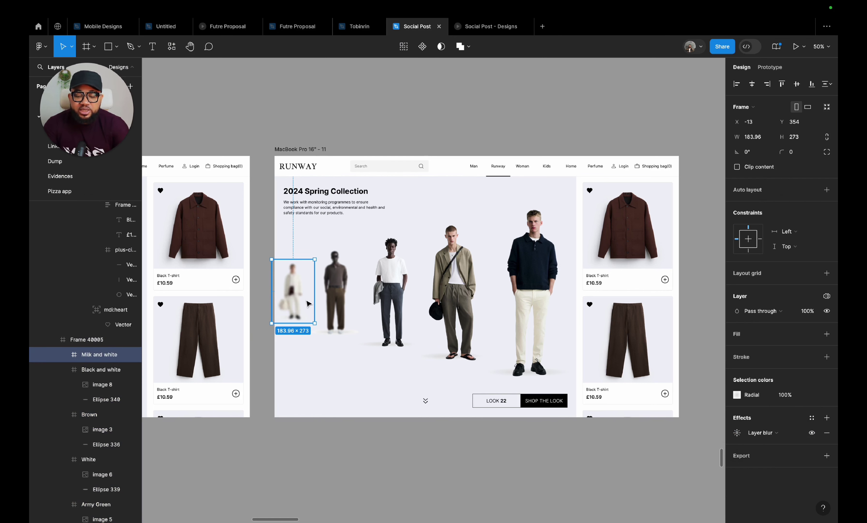
- Copy the blurred Milk and white figure into the runway area of the MacBook Pro 16" - 10 frame
{"action": "scroll", "coordinate": [307, 302], "scroll_direction": "down", "scroll_amount": 5}
{"action": "scroll", "coordinate": [317, 303], "scroll_direction": "left", "scroll_amount": 5}
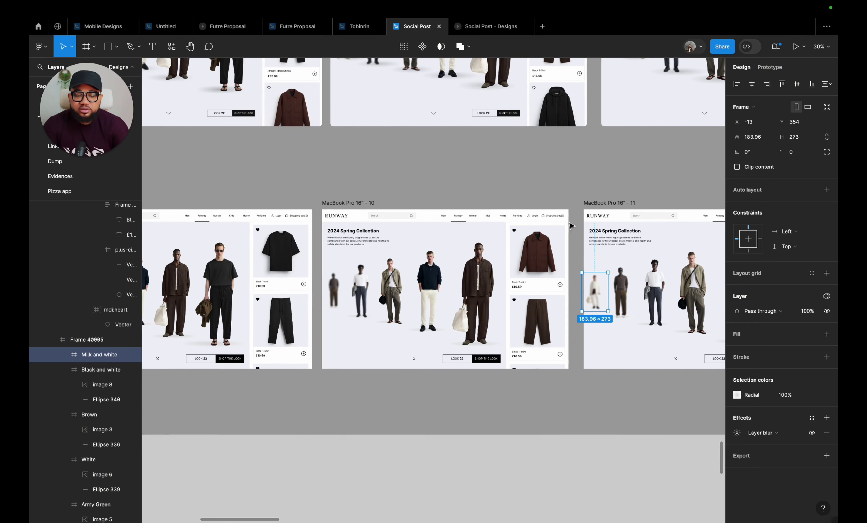
{"action": "left_click", "coordinate": [358, 307]}
{"action": "left_click", "coordinate": [358, 307]}
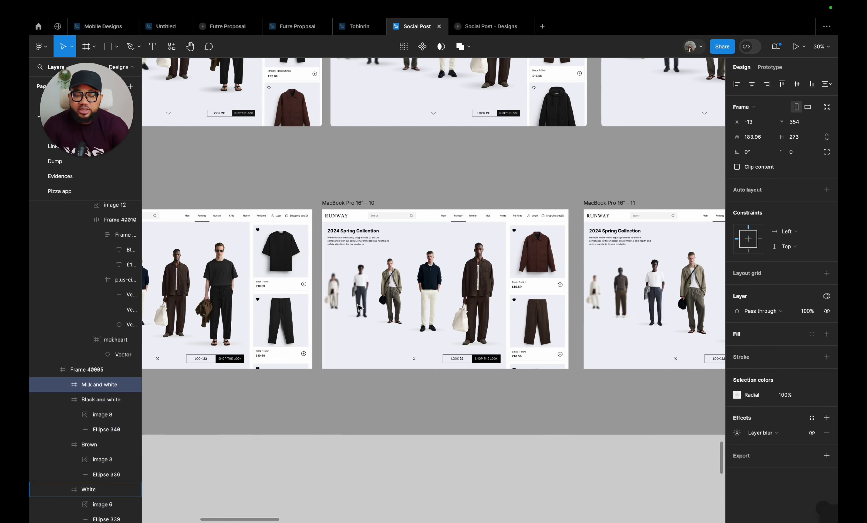
{"action": "scroll", "coordinate": [357, 308], "scroll_direction": "up", "scroll_amount": 3}
{"action": "scroll", "coordinate": [357, 308], "scroll_direction": "up", "scroll_amount": 1}
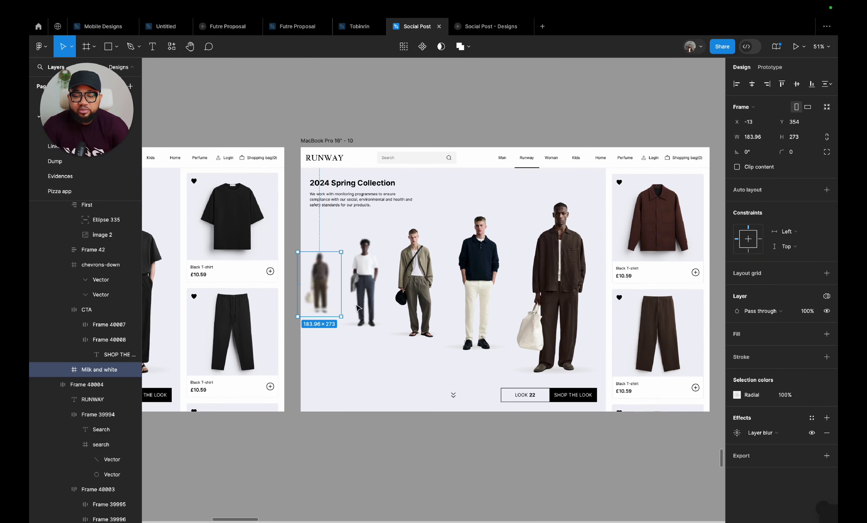
- Nudge the copied Milk and white figure left until it sits past the left edge of the MacBook Pro 16" - 10 runway area
{"action": "key", "text": "Left"}
{"action": "key", "text": "Left"}
{"action": "key", "text": "Left"}
{"action": "key", "text": "Left"}
{"action": "key", "text": "Left"}
{"action": "key", "text": "Left"}
{"action": "key", "text": "Left"}
{"action": "key", "text": "Left"}
{"action": "key", "text": "Left"}
{"action": "key", "text": "Left"}
{"action": "key", "text": "Left"}
{"action": "key", "text": "Left"}
{"action": "key", "text": "Left"}
{"action": "key", "text": "Left"}
{"action": "key", "text": "Left"}
{"action": "key", "text": "Left"}
{"action": "key", "text": "Left"}
{"action": "key", "text": "Left"}
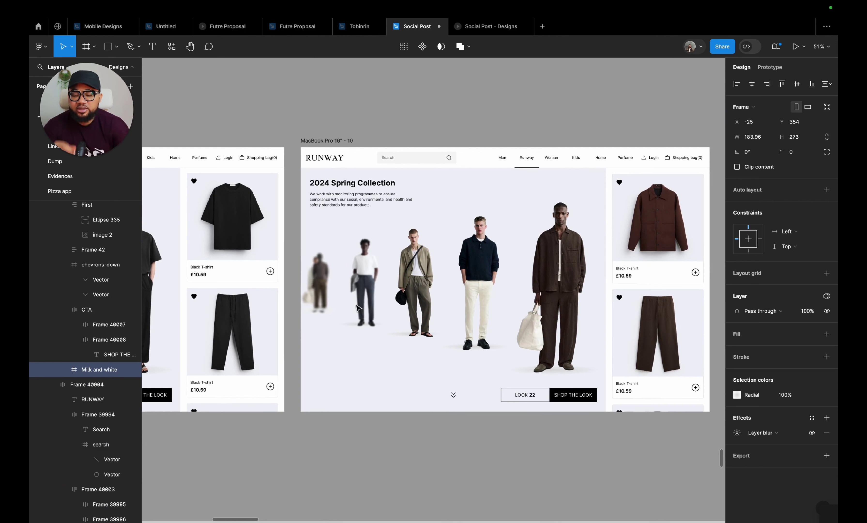
{"action": "key", "text": "Left"}
{"action": "key", "text": "Left"}
{"action": "key", "text": "Left"}
{"action": "key", "text": "Left"}
{"action": "key", "text": "Left"}
{"action": "key", "text": "Left"}
{"action": "key", "text": "Left"}
{"action": "key", "text": "Left"}
{"action": "key", "text": "Left"}
{"action": "key", "text": "Left"}
{"action": "key", "text": "Left"}
{"action": "key", "text": "Left"}
{"action": "key", "text": "Left"}
{"action": "key", "text": "Left"}
{"action": "key", "text": "Left"}
{"action": "key", "text": "Left"}
{"action": "key", "text": "Left"}
{"action": "key", "text": "Left"}
{"action": "key", "text": "Left"}
{"action": "key", "text": "Left"}
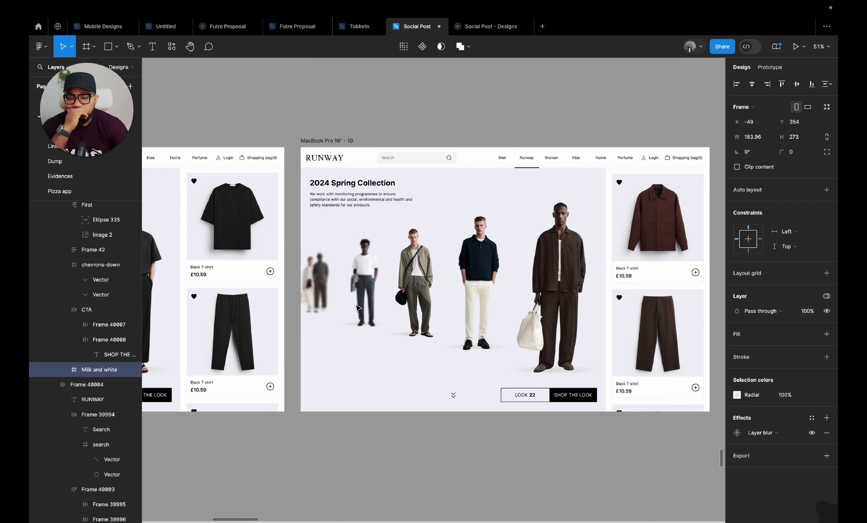
{"action": "key", "text": "Left"}
{"action": "key", "text": "Left"}
{"action": "key", "text": "Left"}
{"action": "key", "text": "Left"}
{"action": "key", "text": "Left"}
{"action": "key", "text": "Left"}
{"action": "key", "text": "Left"}
{"action": "key", "text": "Left"}
{"action": "key", "text": "Left"}
{"action": "key", "text": "Left"}
{"action": "key", "text": "Left"}
{"action": "key", "text": "Left"}
{"action": "key", "text": "Left"}
{"action": "key", "text": "Left"}
{"action": "key", "text": "Left"}
{"action": "key", "text": "Left"}
{"action": "key", "text": "Left"}
{"action": "key", "text": "Left"}
{"action": "key", "text": "Left"}
{"action": "key", "text": "Left"}
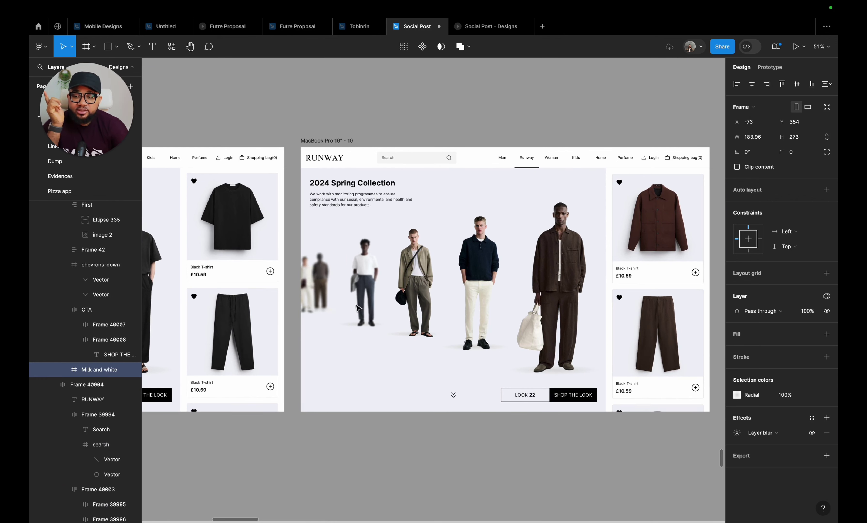
{"action": "key", "text": "Left"}
{"action": "key", "text": "Left"}
{"action": "key", "text": "Left"}
{"action": "key", "text": "Left"}
{"action": "key", "text": "Left"}
{"action": "key", "text": "Left"}
{"action": "key", "text": "Left"}
{"action": "key", "text": "Left"}
{"action": "key", "text": "Left"}
{"action": "key", "text": "Left"}
{"action": "key", "text": "Left"}
{"action": "key", "text": "Left"}
{"action": "key", "text": "Left"}
{"action": "key", "text": "Left"}
{"action": "key", "text": "Left"}
{"action": "key", "text": "Left"}
{"action": "key", "text": "Left"}
{"action": "key", "text": "Left"}
{"action": "key", "text": "Left"}
{"action": "key", "text": "Left"}
- Scale the copied Milk and white figure to about 123 × 183 and nudge it fully outside the runway area, to X -107.68
{"action": "key", "text": "k"}
{"action": "left_click_drag", "start_coordinate": [298, 318], "coordinate": [294, 292]}
{"action": "key", "text": "Left"}
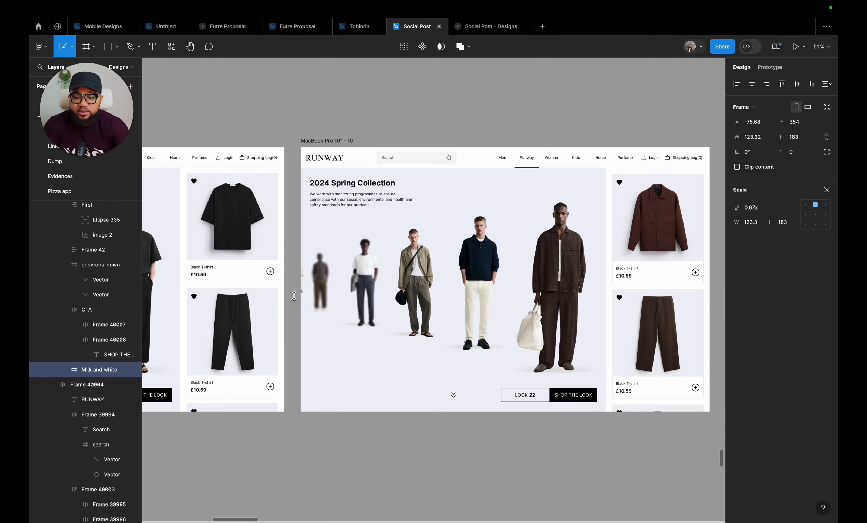
{"action": "key", "text": "Left"}
{"action": "key", "text": "Left"}
{"action": "key", "text": "Left"}
{"action": "key", "text": "Left"}
{"action": "key", "text": "Left"}
{"action": "key", "text": "Left"}
{"action": "key", "text": "Left"}
{"action": "key", "text": "Left"}
{"action": "key", "text": "v"}
- Shift the product cards in the MacBook Pro 16" - 11 side panel up until the black hoodie and cream trousers come first
{"action": "scroll", "coordinate": [294, 296], "scroll_direction": "down", "scroll_amount": 3}
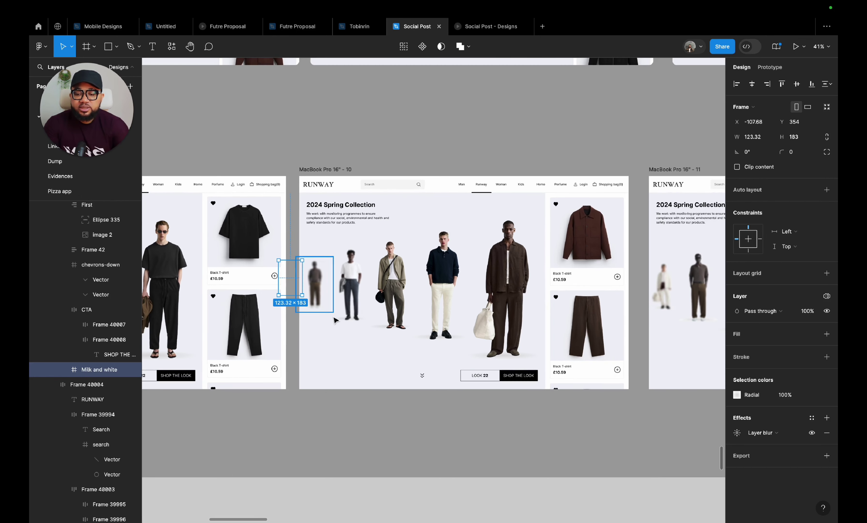
{"action": "scroll", "coordinate": [357, 331], "scroll_direction": "down", "scroll_amount": 3}
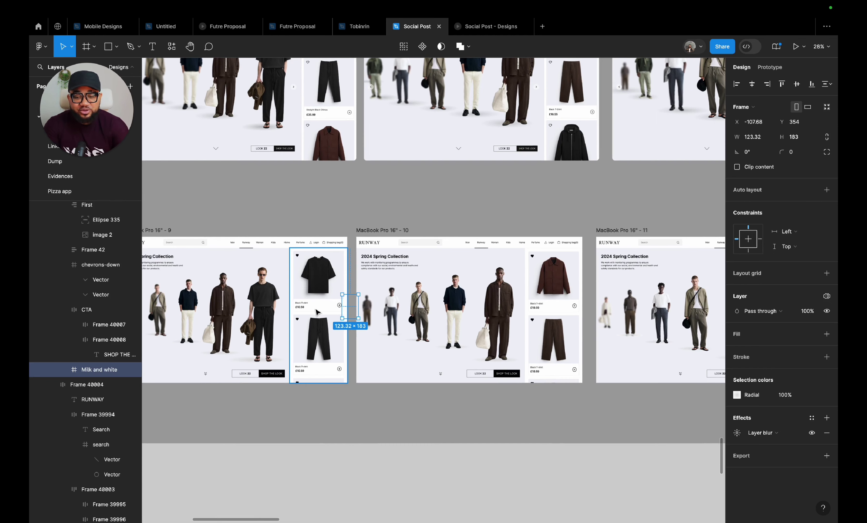
{"action": "scroll", "coordinate": [316, 310], "scroll_direction": "right", "scroll_amount": 5}
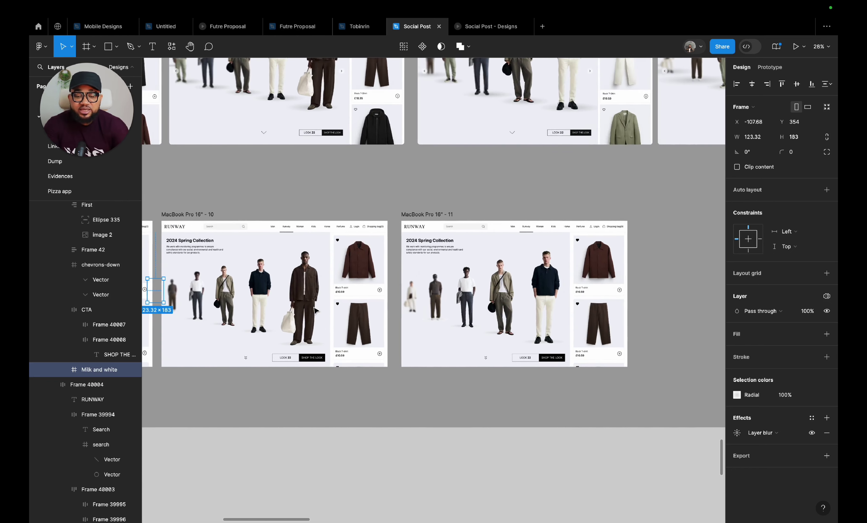
{"action": "left_click", "coordinate": [368, 382]}
{"action": "scroll", "coordinate": [368, 382], "scroll_direction": "up", "scroll_amount": 2}
{"action": "scroll", "coordinate": [368, 380], "scroll_direction": "up", "scroll_amount": 2}
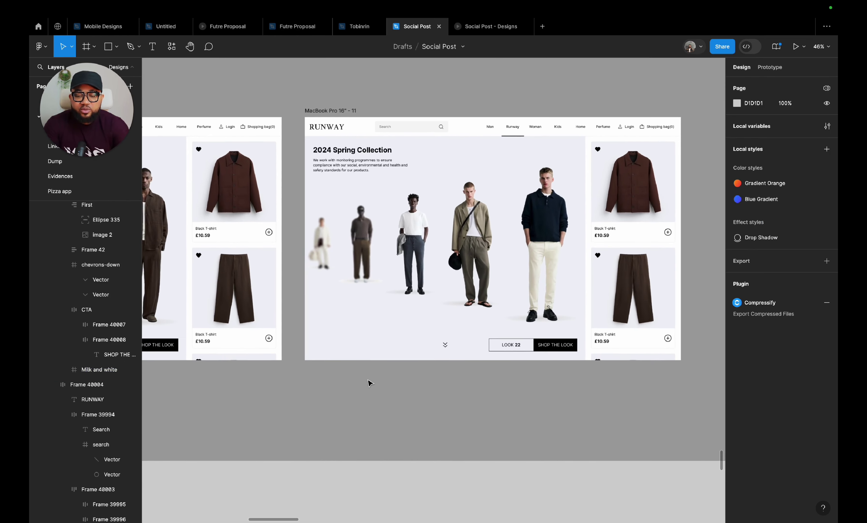
{"action": "left_click", "coordinate": [356, 261]}
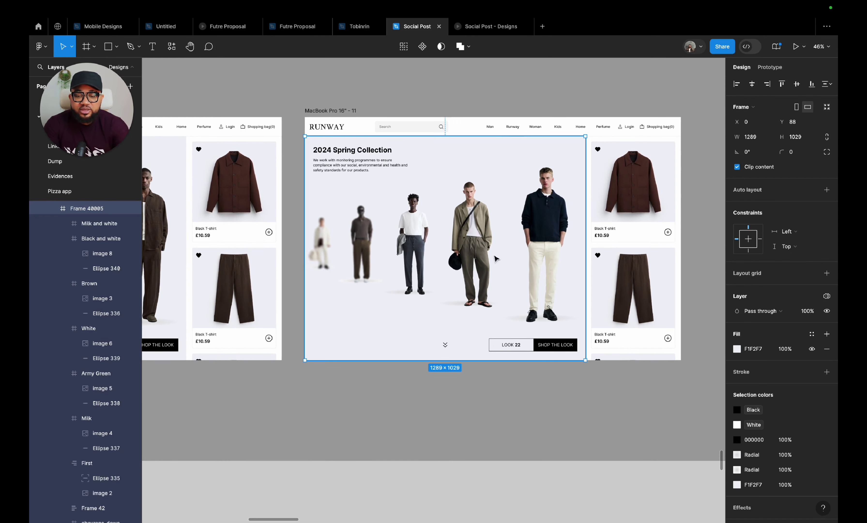
{"action": "left_click", "coordinate": [601, 257]}
{"action": "double_click", "coordinate": [640, 266]}
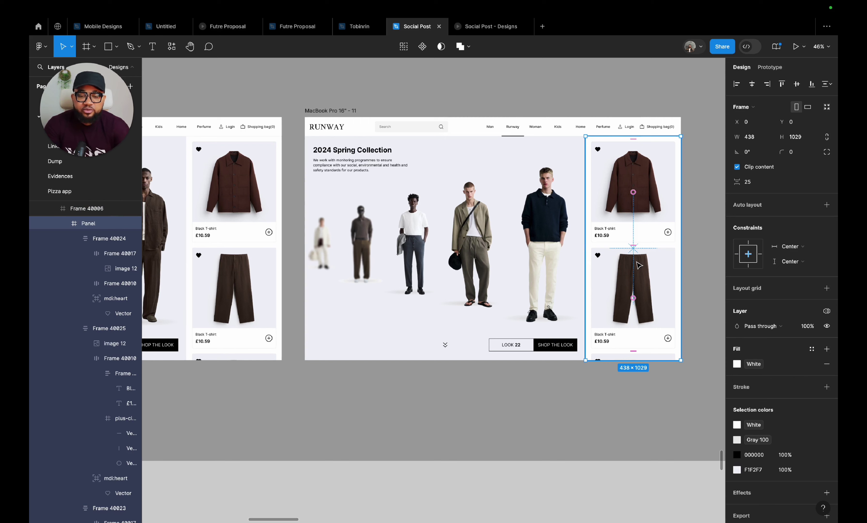
{"action": "scroll", "coordinate": [640, 265], "scroll_direction": "up", "scroll_amount": 3}
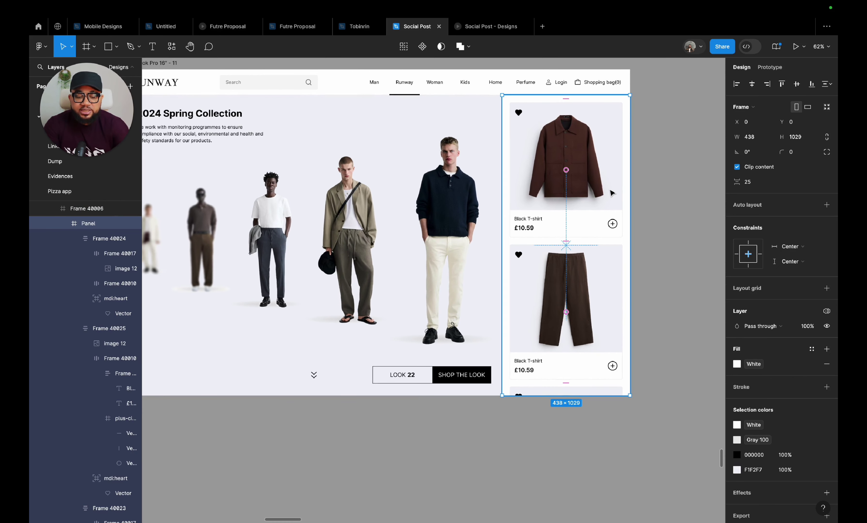
{"action": "key", "text": "Return"}
{"action": "left_click_drag", "start_coordinate": [583, 389], "coordinate": [587, 281]}
{"action": "scroll", "coordinate": [597, 197], "scroll_direction": "up", "scroll_amount": 5}
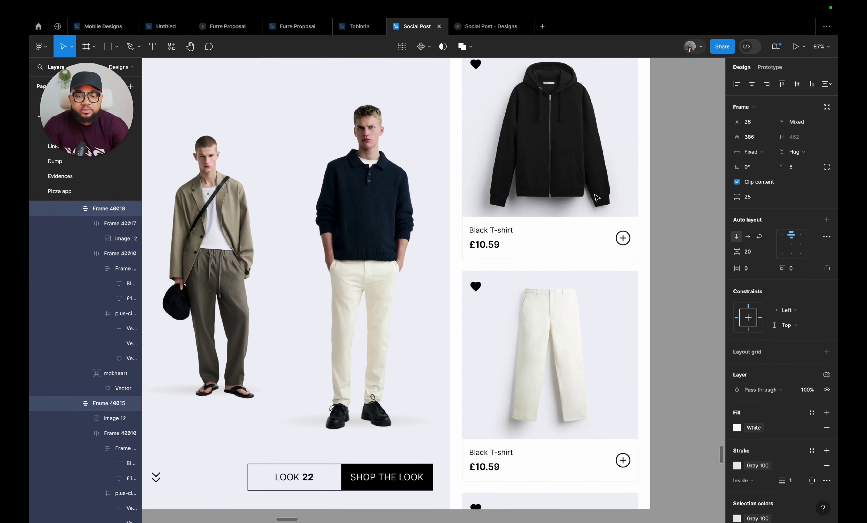
- Fine-tune the vertical position of the shifted product cards within the MacBook Pro 16" - 11 side panel
{"action": "scroll", "coordinate": [596, 201], "scroll_direction": "up", "scroll_amount": 4}
{"action": "left_click_drag", "start_coordinate": [582, 210], "coordinate": [581, 212]}
{"action": "left_click", "coordinate": [681, 213]}
{"action": "scroll", "coordinate": [683, 213], "scroll_direction": "down", "scroll_amount": 5}
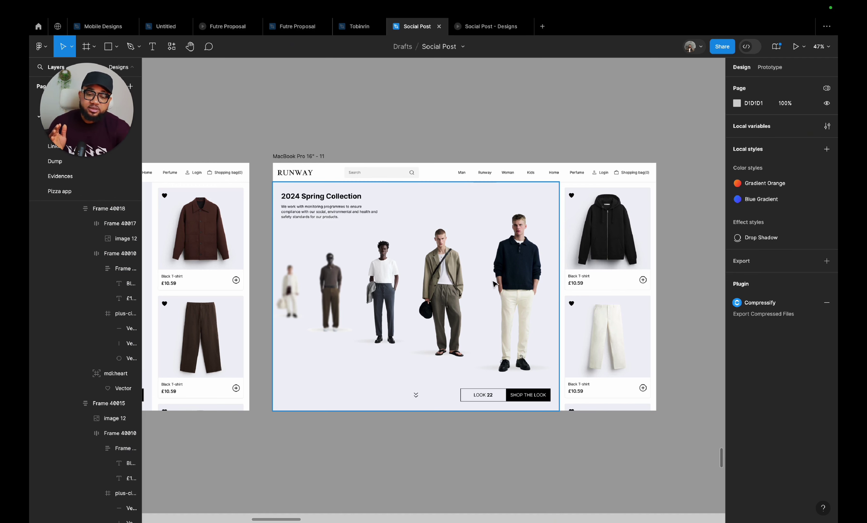
- Compare the front figures with their product cards across the MacBook Pro 16" - 10 and MacBook Pro 16" - 11 frames
{"action": "scroll", "coordinate": [302, 284], "scroll_direction": "left", "scroll_amount": 5}
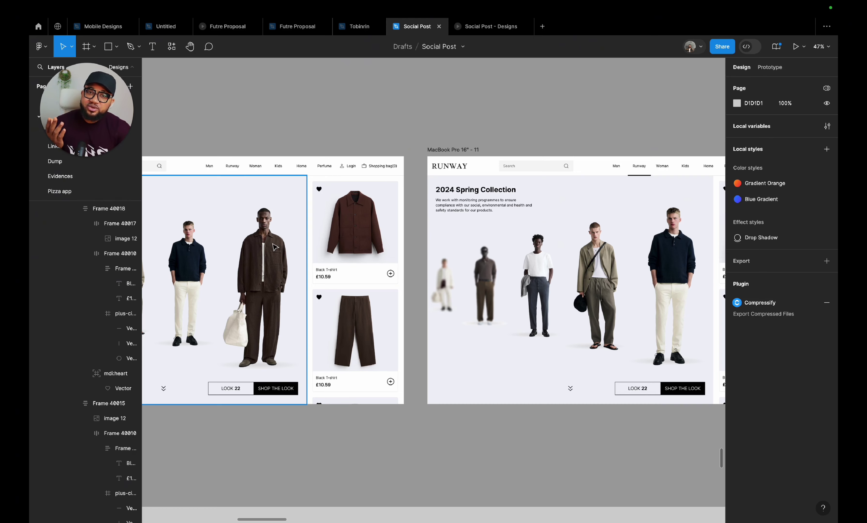
{"action": "scroll", "coordinate": [443, 323], "scroll_direction": "right", "scroll_amount": 10}
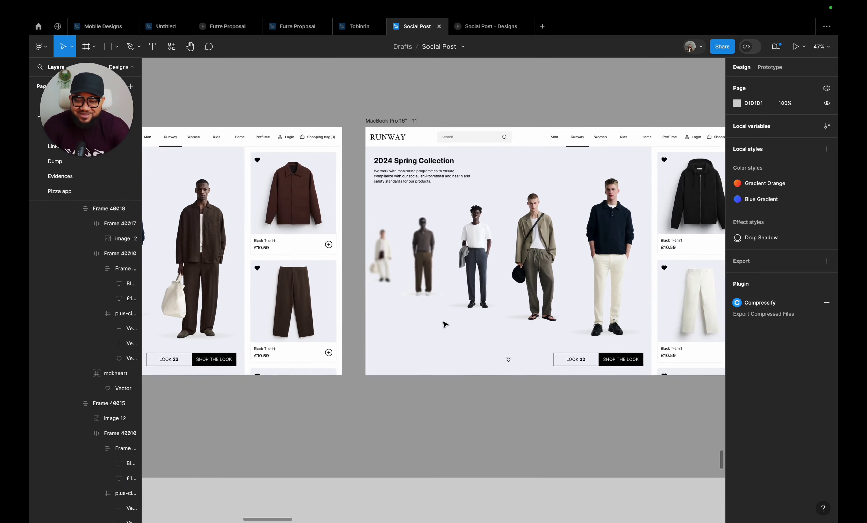
{"action": "scroll", "coordinate": [356, 210], "scroll_direction": "up", "scroll_amount": 3}
{"action": "scroll", "coordinate": [356, 211], "scroll_direction": "up", "scroll_amount": 2}
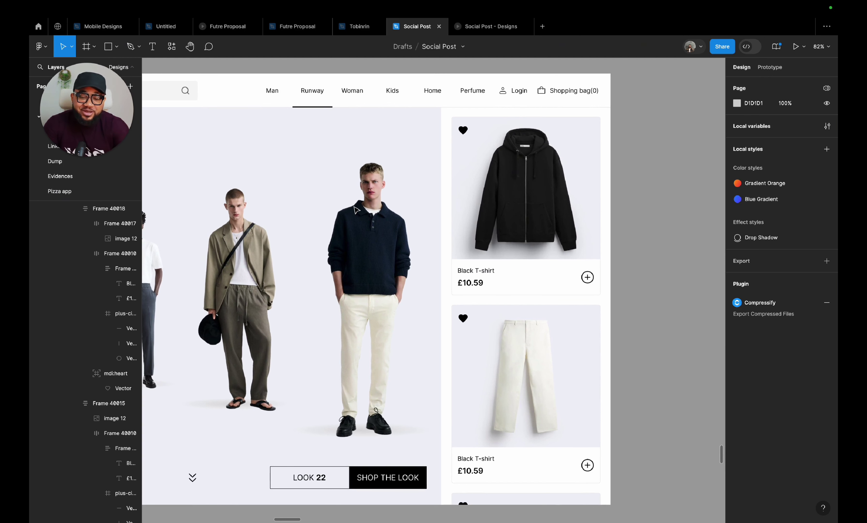
{"action": "scroll", "coordinate": [356, 210], "scroll_direction": "down", "scroll_amount": 5}
{"action": "scroll", "coordinate": [355, 211], "scroll_direction": "left", "scroll_amount": 3}
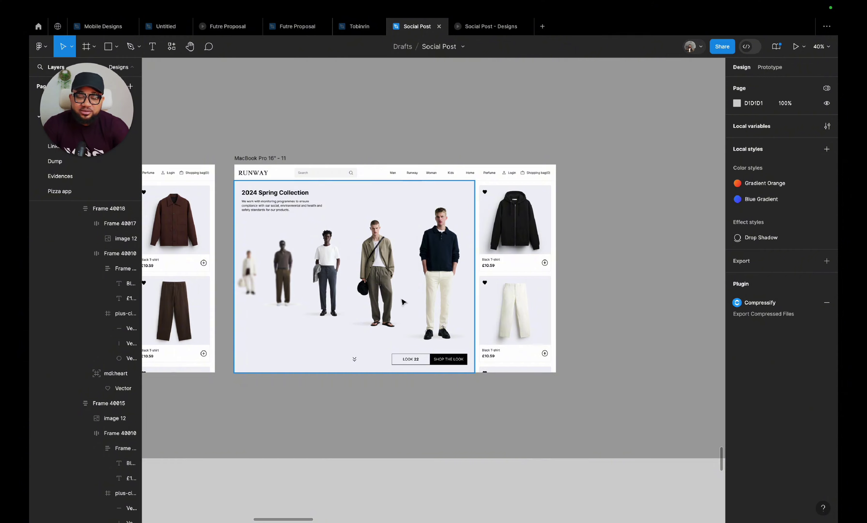
{"action": "scroll", "coordinate": [421, 279], "scroll_direction": "up", "scroll_amount": 5}
{"action": "scroll", "coordinate": [437, 280], "scroll_direction": "up", "scroll_amount": 1}
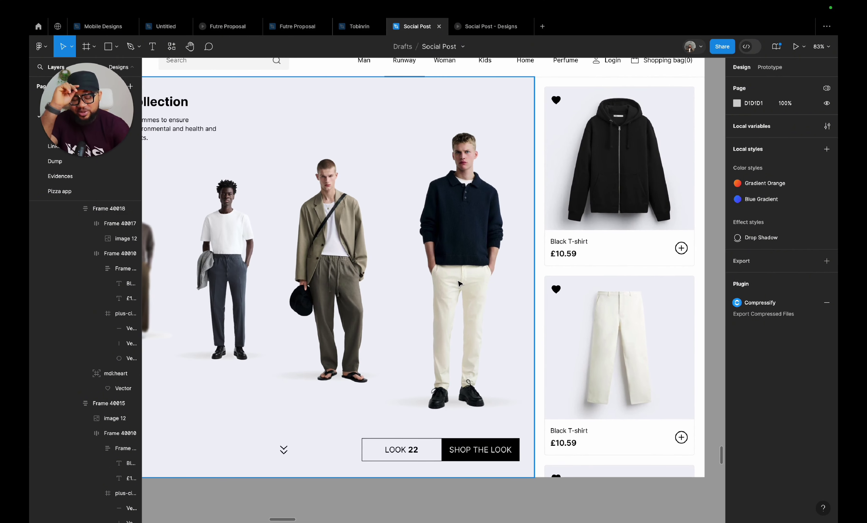
{"action": "scroll", "coordinate": [459, 283], "scroll_direction": "down", "scroll_amount": 3}
{"action": "scroll", "coordinate": [459, 283], "scroll_direction": "left", "scroll_amount": 5}
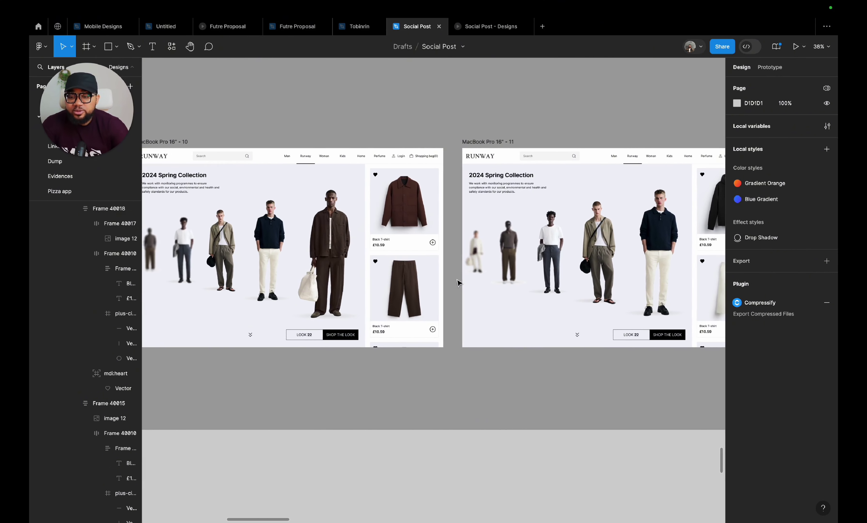
{"action": "scroll", "coordinate": [459, 283], "scroll_direction": "right", "scroll_amount": 5}
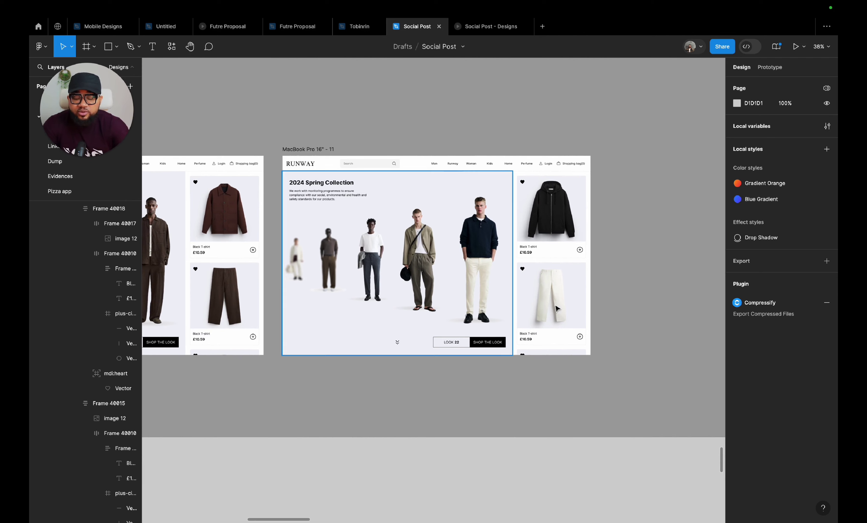
- Remove the On drag prototype interaction whose connector runs across the MacBook Pro 16" - 10 and MacBook Pro 16" - 11 frames by setting its trigger to None
{"action": "left_click", "coordinate": [770, 68]}
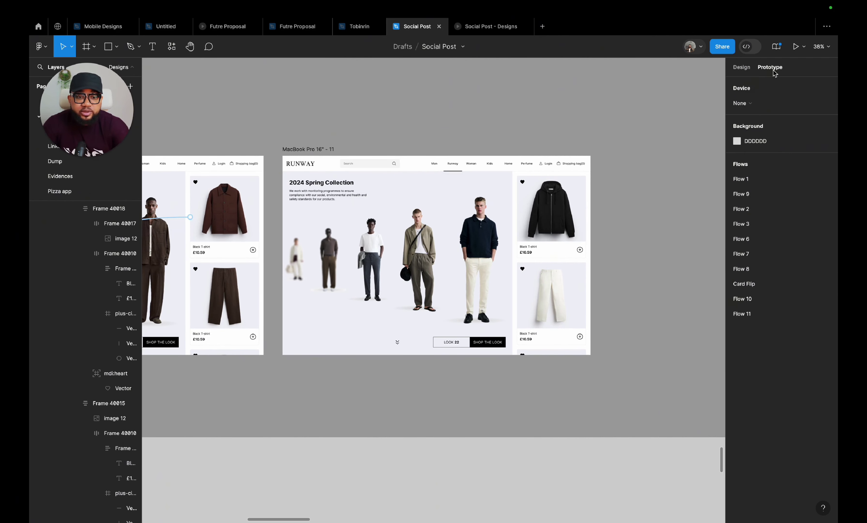
{"action": "scroll", "coordinate": [263, 226], "scroll_direction": "left", "scroll_amount": 5}
{"action": "scroll", "coordinate": [262, 226], "scroll_direction": "down", "scroll_amount": 2}
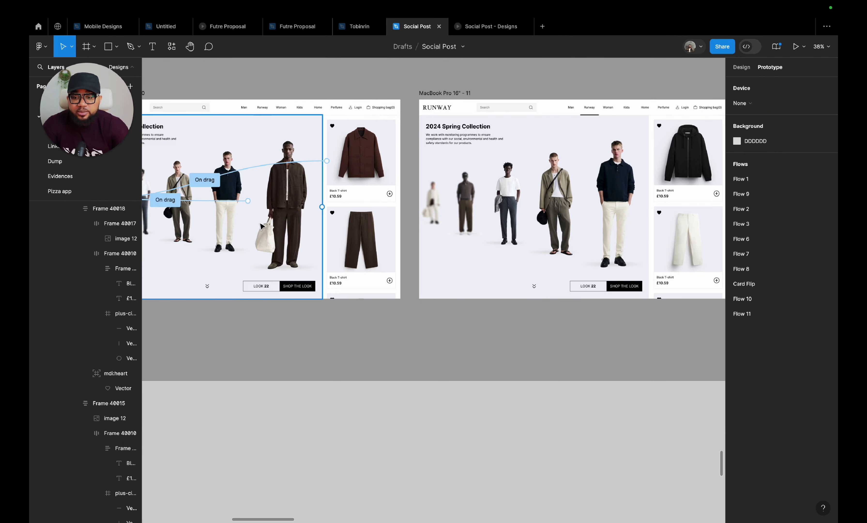
{"action": "left_click", "coordinate": [462, 202]}
{"action": "left_click", "coordinate": [436, 94]}
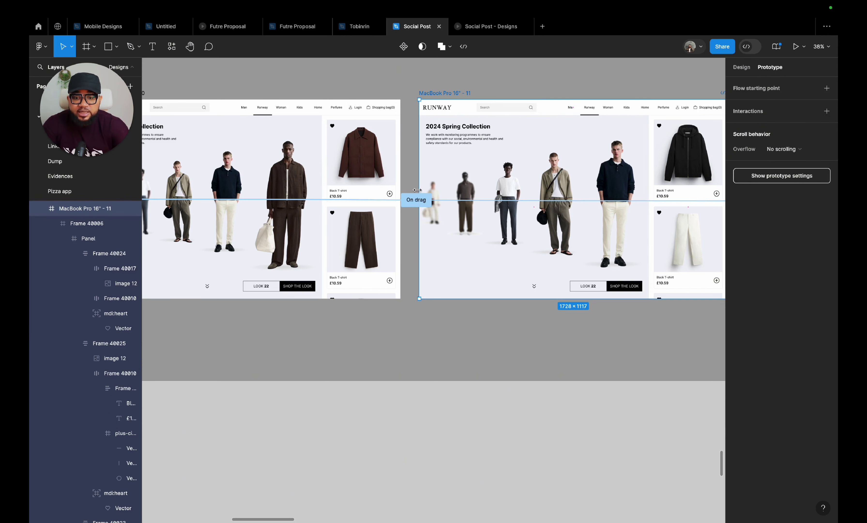
{"action": "left_click", "coordinate": [411, 207]}
{"action": "left_click", "coordinate": [436, 94]}
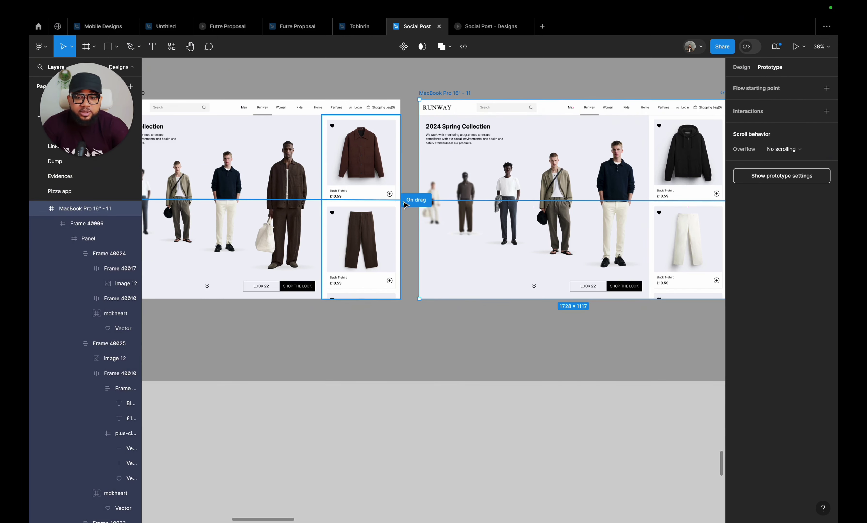
{"action": "left_click", "coordinate": [417, 199]}
{"action": "left_click", "coordinate": [384, 225]}
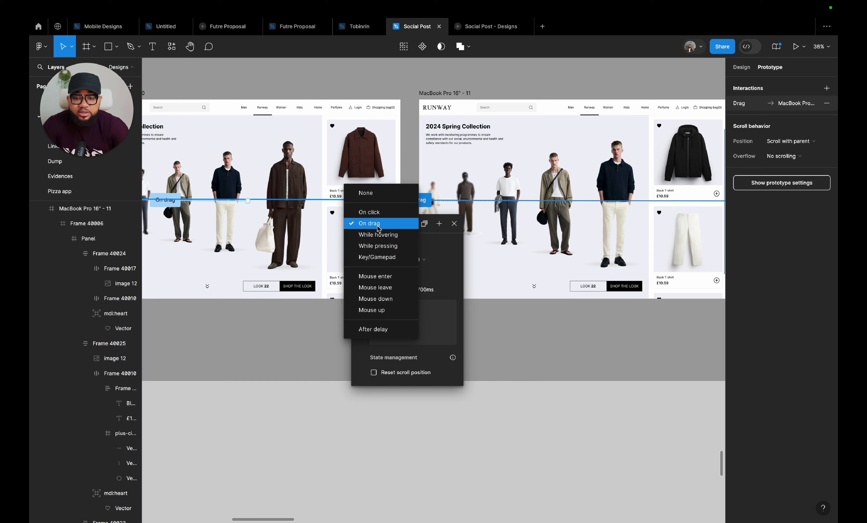
{"action": "left_click", "coordinate": [373, 194]}
{"action": "key", "text": "Escape"}
{"action": "scroll", "coordinate": [434, 84], "scroll_direction": "up", "scroll_amount": 2}
{"action": "scroll", "coordinate": [434, 84], "scroll_direction": "left", "scroll_amount": 2}
{"action": "left_click", "coordinate": [457, 132]}
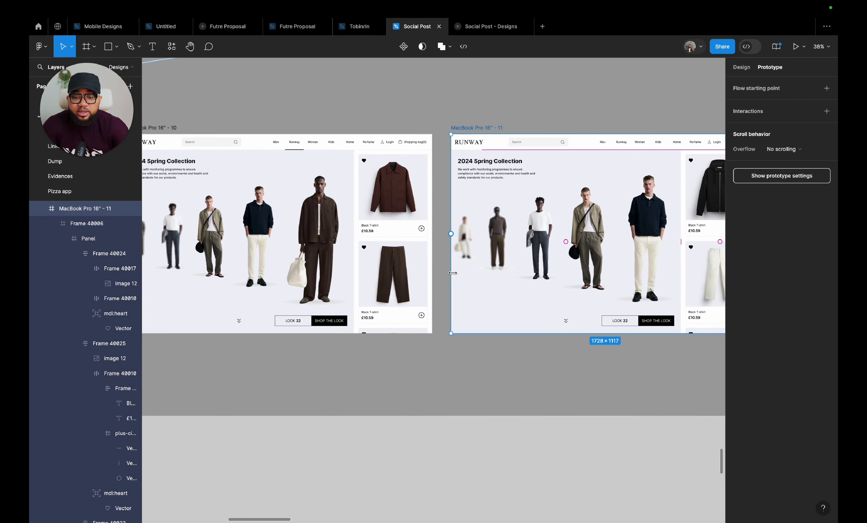
- Link the black hoodie card in MacBook Pro 16" - 11 to MacBook Pro 16" - 10 with an On drag interaction
{"action": "scroll", "coordinate": [455, 277], "scroll_direction": "right", "scroll_amount": 3}
{"action": "scroll", "coordinate": [435, 246], "scroll_direction": "left", "scroll_amount": 2}
{"action": "scroll", "coordinate": [436, 246], "scroll_direction": "down", "scroll_amount": 1}
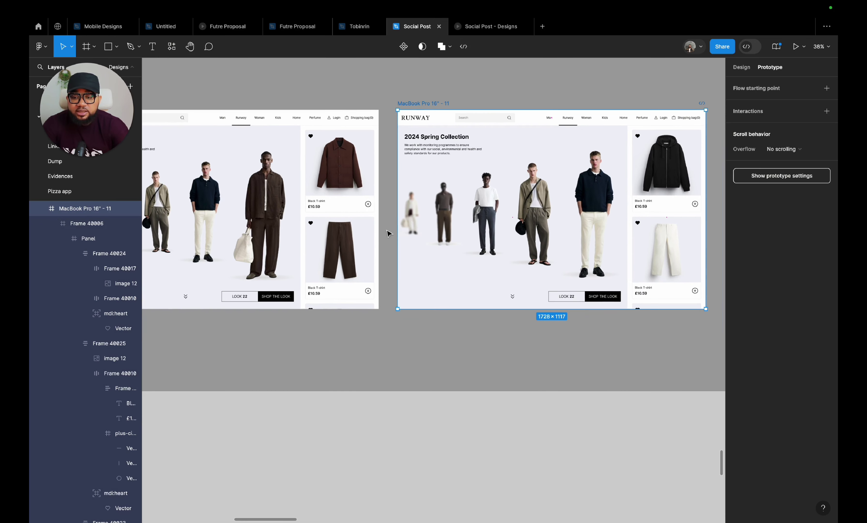
{"action": "left_click", "coordinate": [669, 192]}
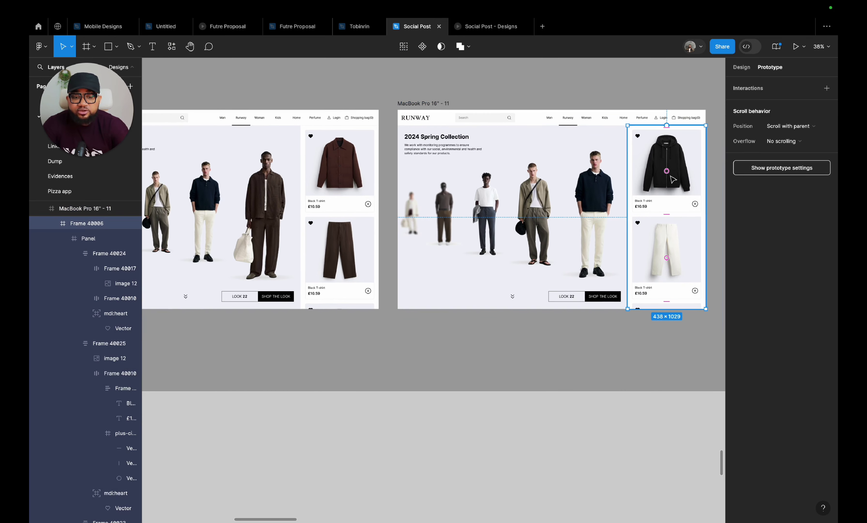
{"action": "left_click", "coordinate": [673, 180]}
{"action": "double_click", "coordinate": [673, 190]}
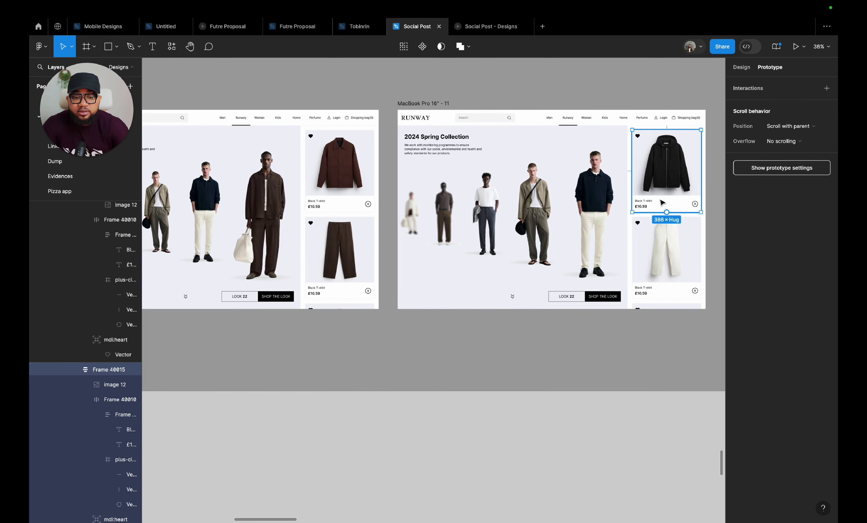
{"action": "left_click_drag", "start_coordinate": [667, 213], "coordinate": [369, 205]}
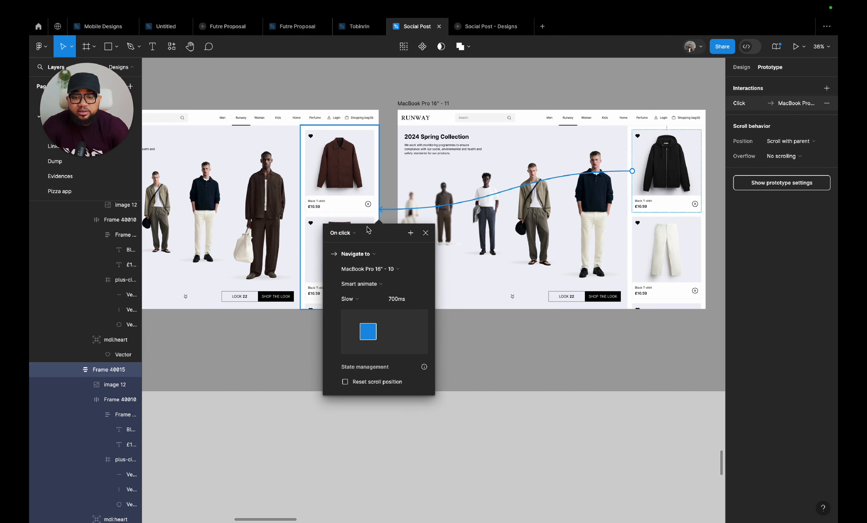
{"action": "left_click", "coordinate": [354, 234]}
{"action": "left_click", "coordinate": [354, 245]}
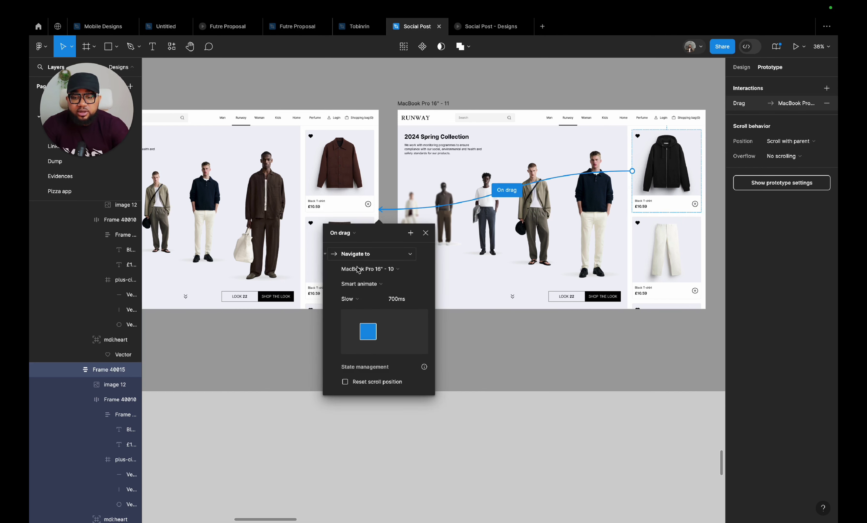
{"action": "left_click", "coordinate": [426, 232]}
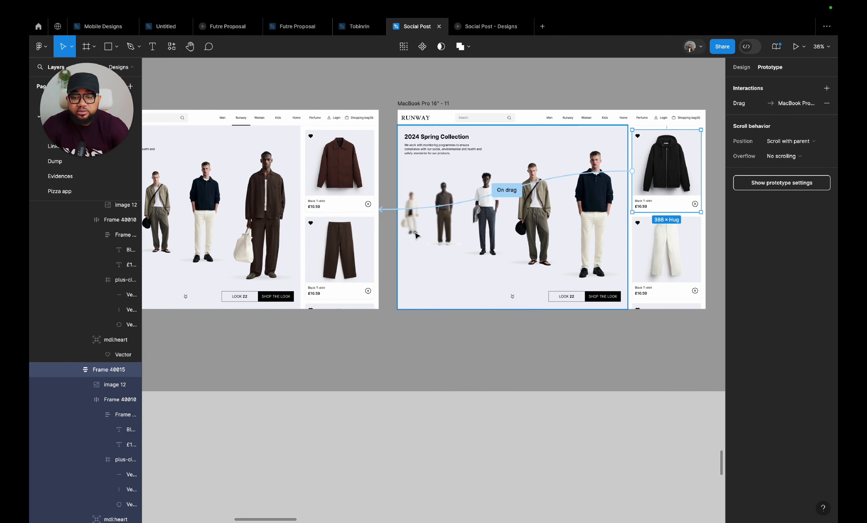
- Link the Brown figure in MacBook Pro 16" - 10 to MacBook Pro 16" - 11 with an On drag interaction
{"action": "double_click", "coordinate": [257, 218]}
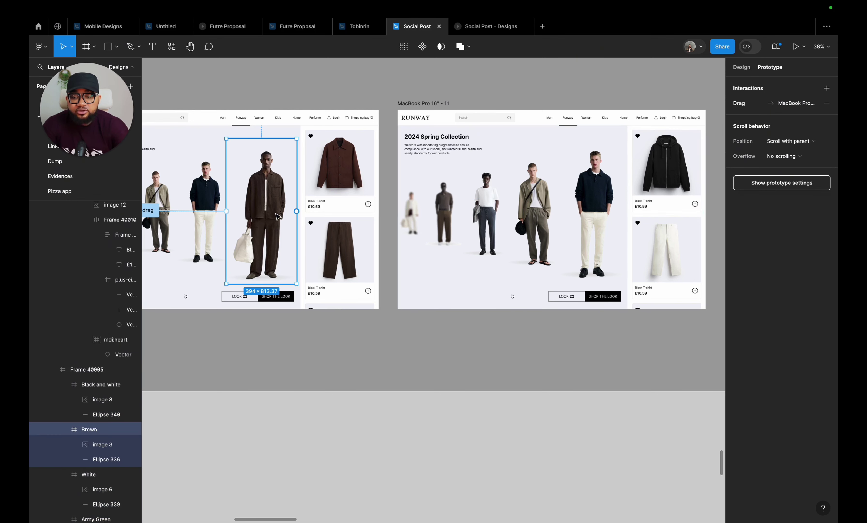
{"action": "left_click_drag", "start_coordinate": [297, 211], "coordinate": [469, 211]}
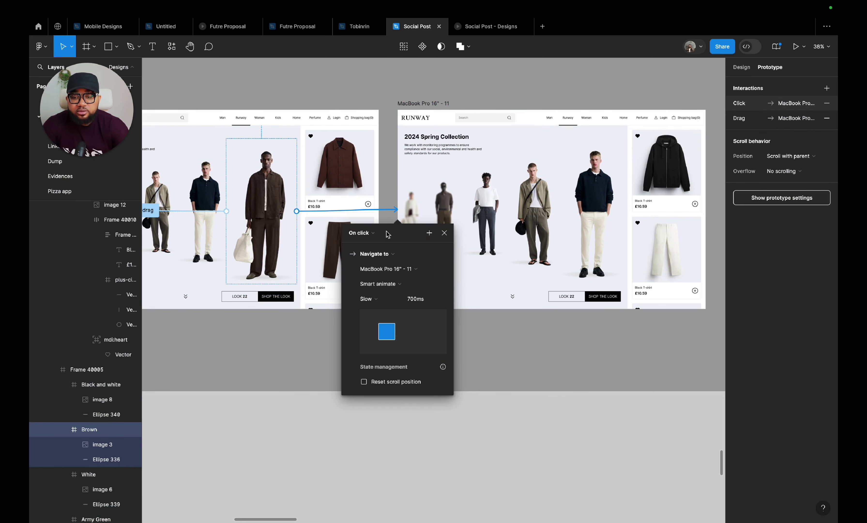
{"action": "left_click", "coordinate": [372, 234]}
{"action": "left_click", "coordinate": [373, 244]}
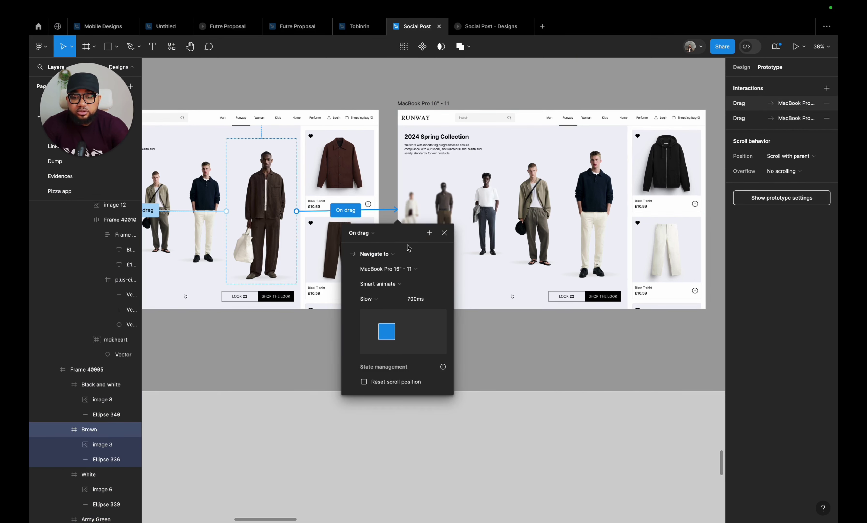
{"action": "left_click", "coordinate": [444, 234]}
- Link the Milk figure in MacBook Pro 16" - 11 back to MacBook Pro 16" - 10 with an On drag interaction
{"action": "left_click", "coordinate": [594, 216]}
{"action": "double_click", "coordinate": [593, 216]}
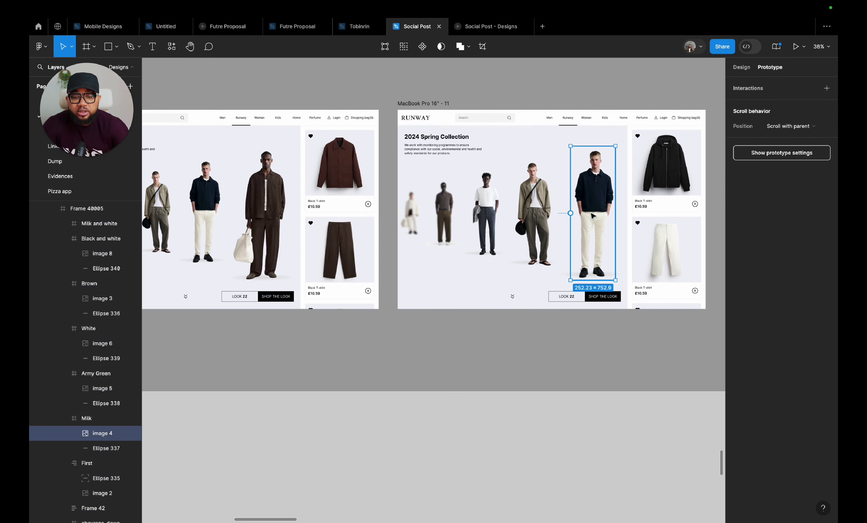
{"action": "left_click", "coordinate": [538, 274]}
{"action": "double_click", "coordinate": [582, 237]}
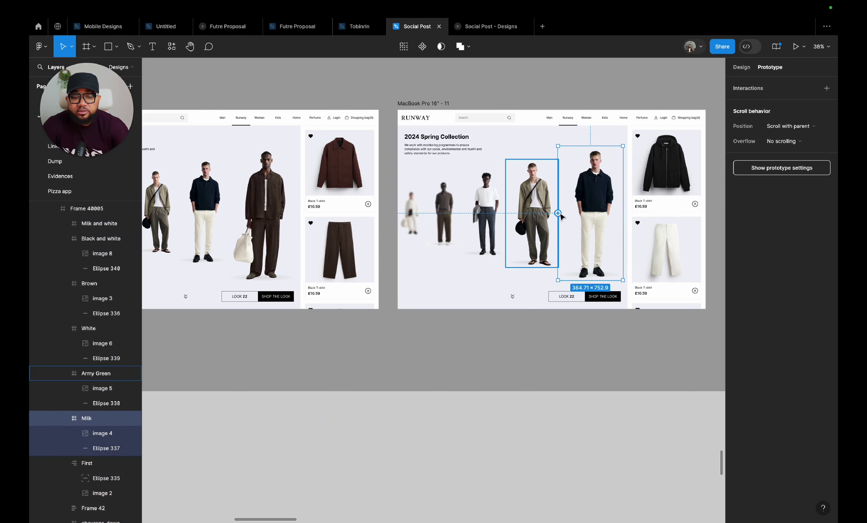
{"action": "left_click_drag", "start_coordinate": [559, 216], "coordinate": [341, 212]}
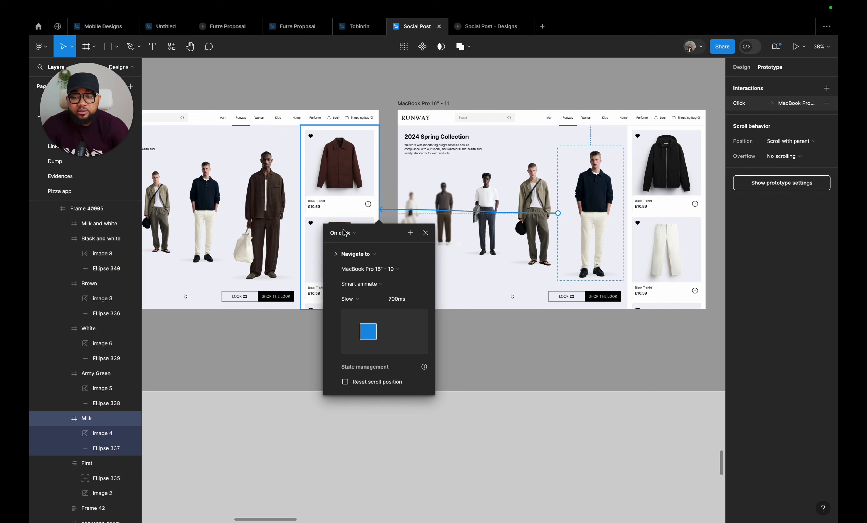
{"action": "left_click", "coordinate": [345, 234]}
{"action": "left_click", "coordinate": [345, 244]}
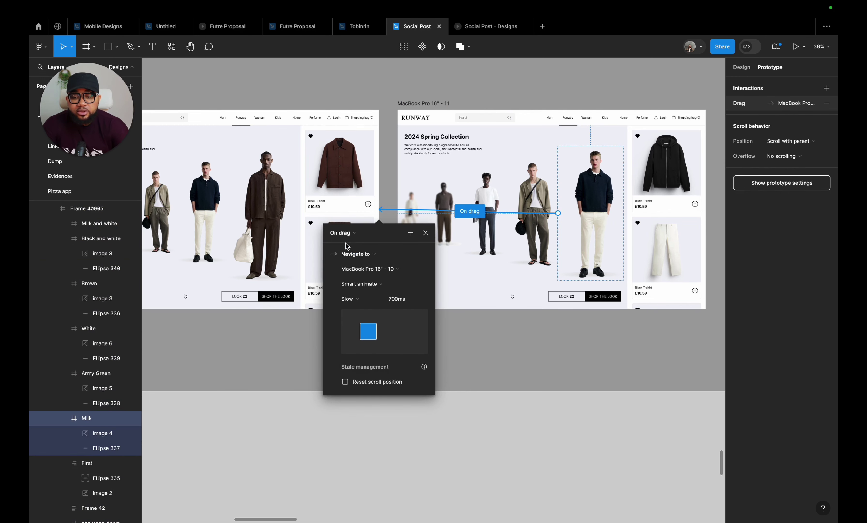
- Test in the Social Post - Designs prototype how dragging the front model and the product cards switches between the looks
{"action": "left_click", "coordinate": [426, 234]}
{"action": "left_click", "coordinate": [491, 28]}
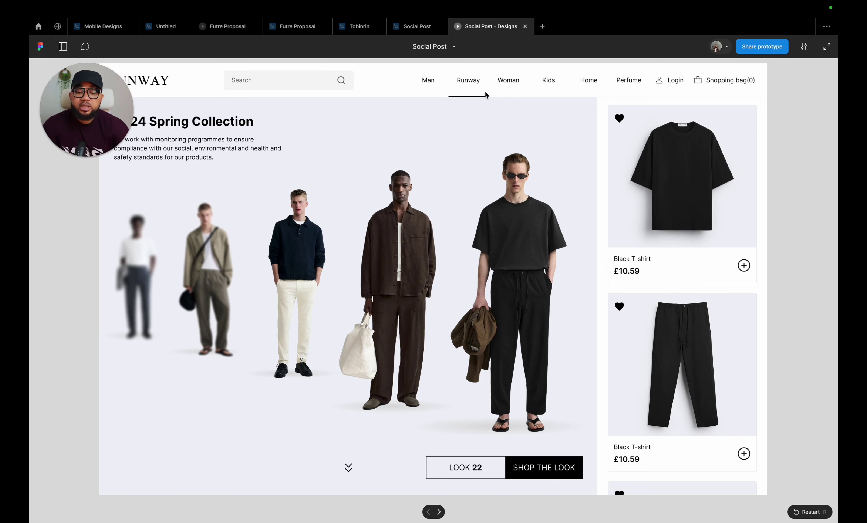
{"action": "left_click_drag", "start_coordinate": [497, 271], "coordinate": [687, 311]}
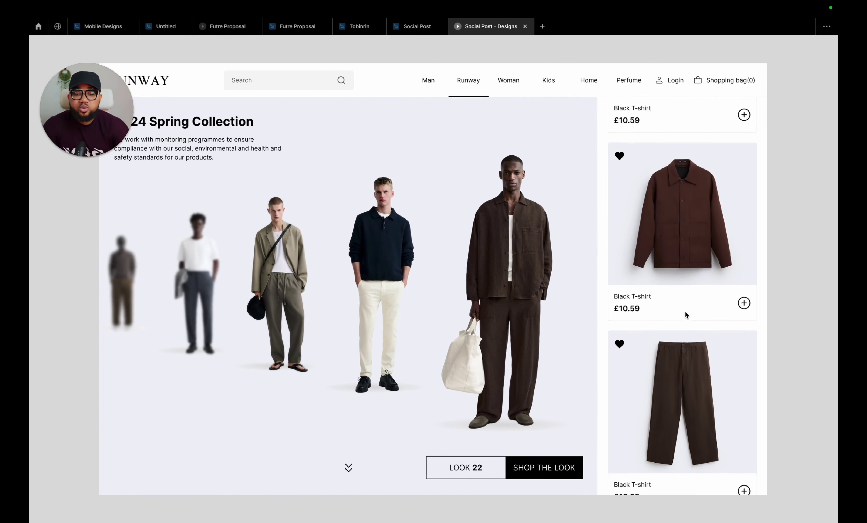
{"action": "left_click_drag", "start_coordinate": [511, 317], "coordinate": [557, 310]}
{"action": "left_click_drag", "start_coordinate": [498, 304], "coordinate": [767, 306]}
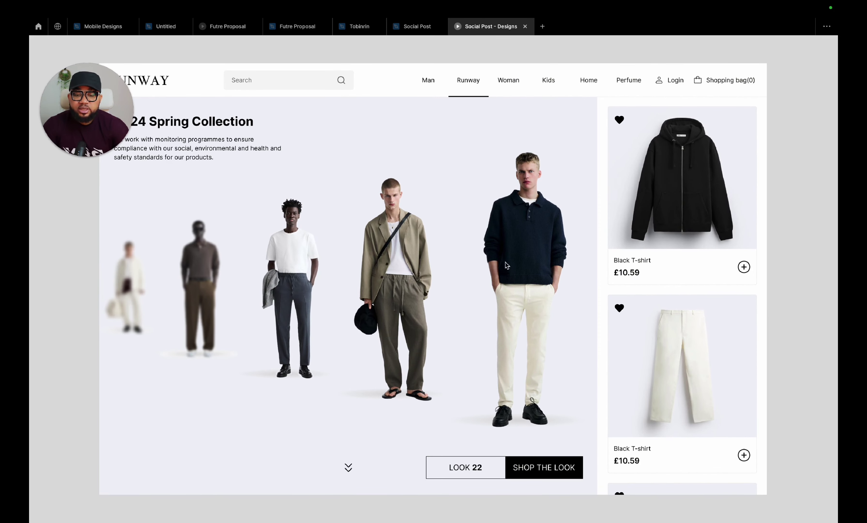
{"action": "left_click_drag", "start_coordinate": [520, 274], "coordinate": [337, 279]}
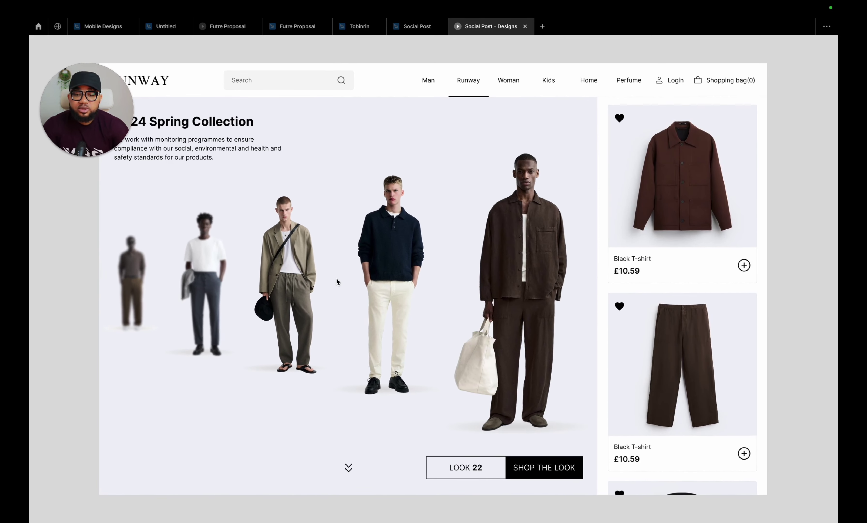
{"action": "left_click_drag", "start_coordinate": [515, 285], "coordinate": [326, 286]}
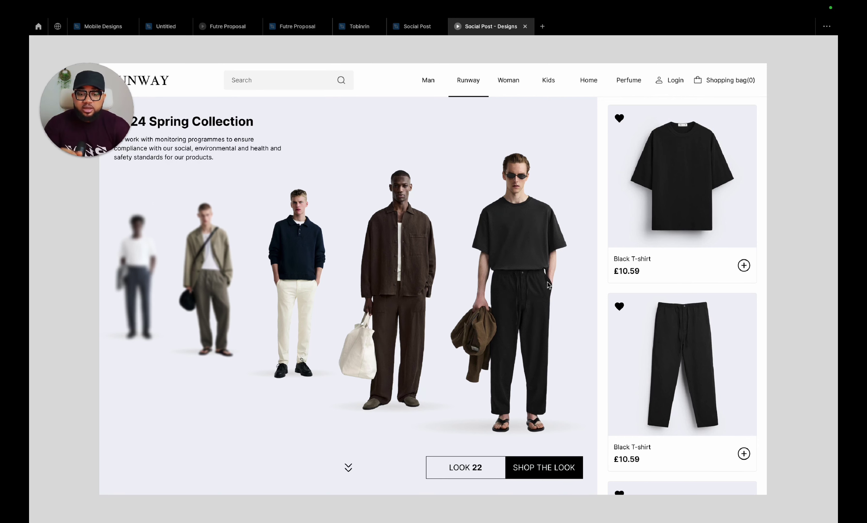
{"action": "left_click", "coordinate": [503, 298]}
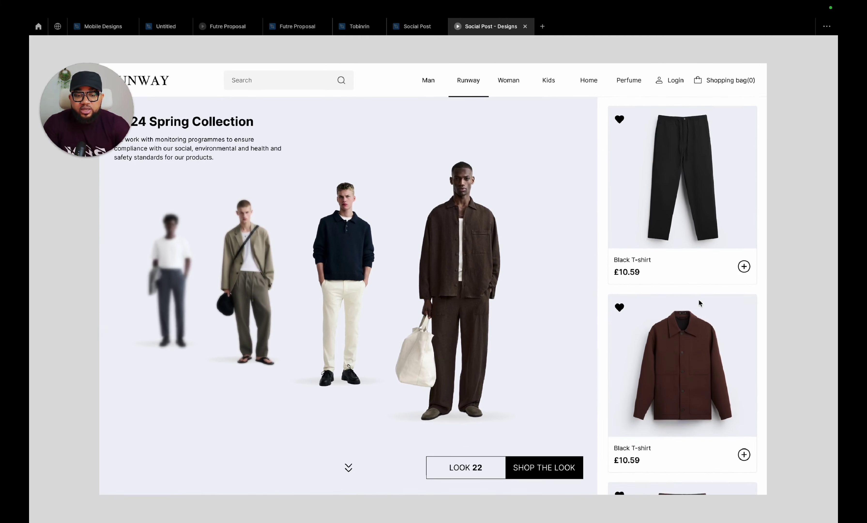
{"action": "left_click", "coordinate": [544, 323]}
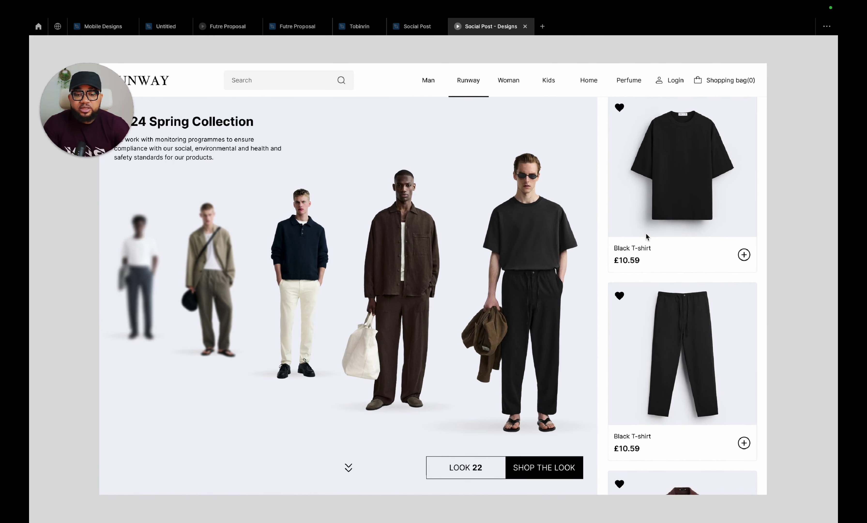
{"action": "mouse_move", "coordinate": [652, 45]}
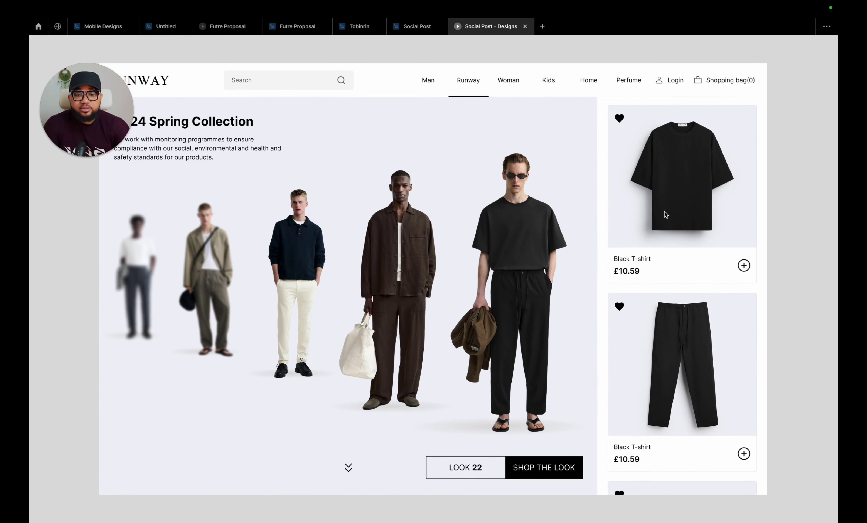
{"action": "mouse_move", "coordinate": [659, 2]}
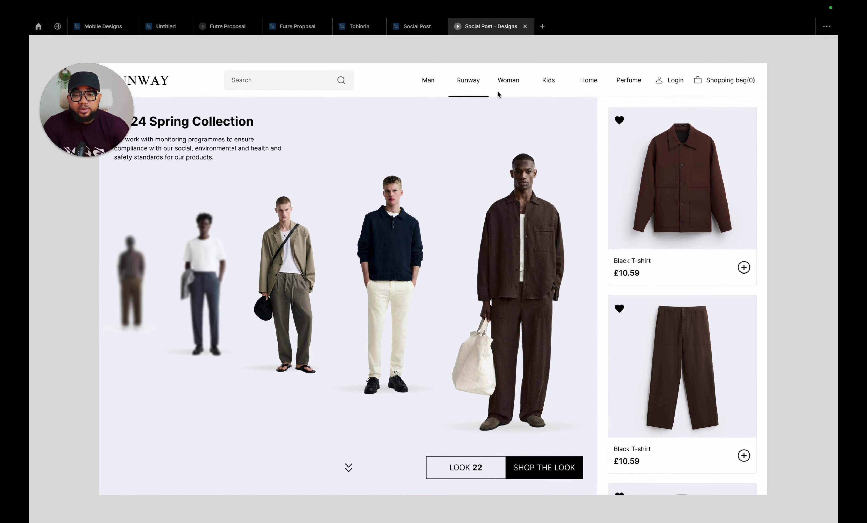
- Link the brown jacket card in MacBook Pro 16" - 10 to MacBook Pro 16" - 11 with an On drag interaction
{"action": "left_click", "coordinate": [422, 27]}
{"action": "left_click", "coordinate": [351, 181]}
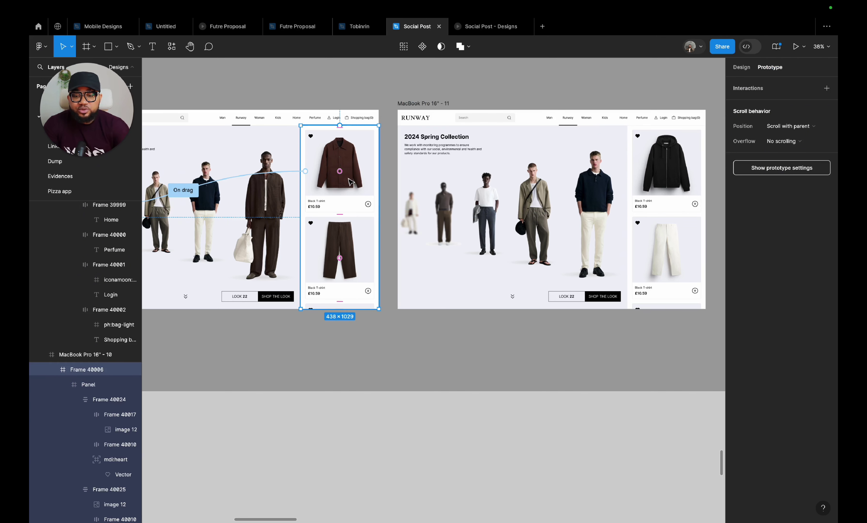
{"action": "left_click", "coordinate": [351, 181]}
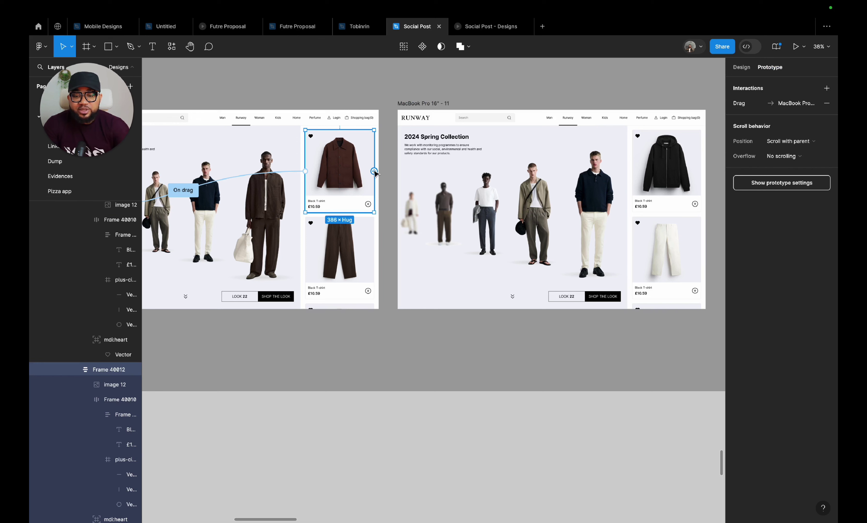
{"action": "left_click_drag", "start_coordinate": [376, 173], "coordinate": [405, 209]}
{"action": "left_click", "coordinate": [366, 233]}
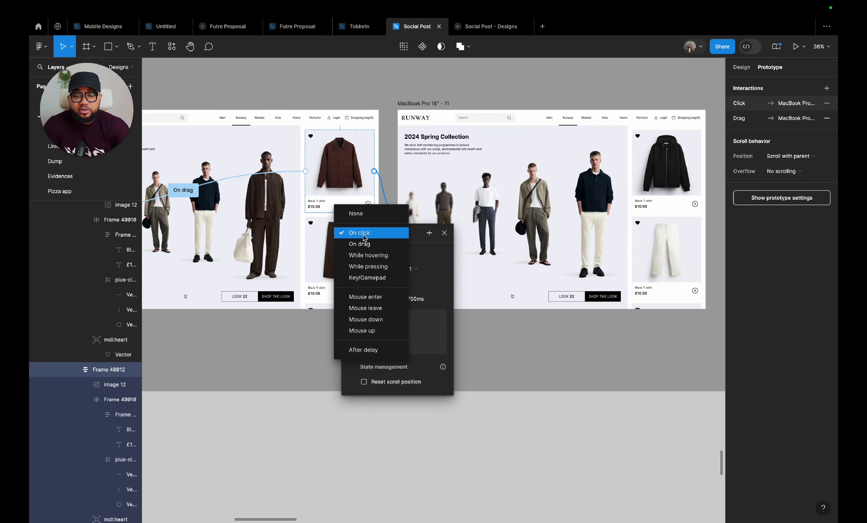
{"action": "left_click", "coordinate": [363, 244]}
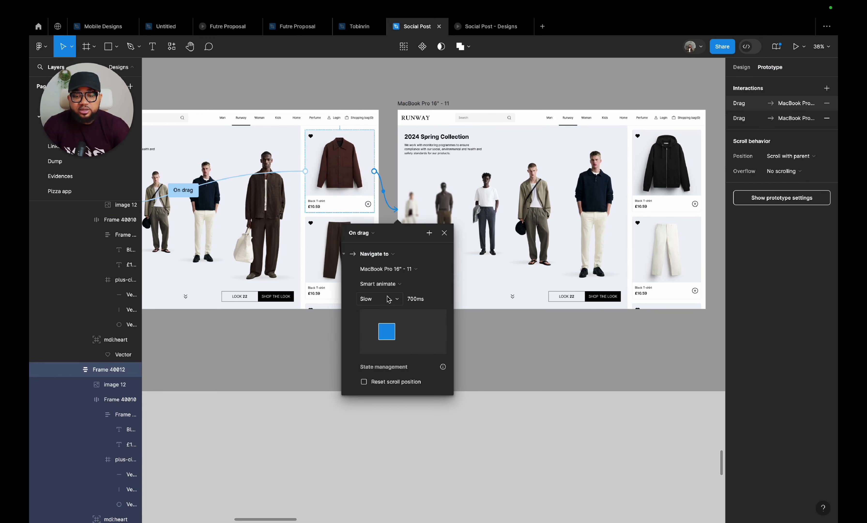
{"action": "left_click", "coordinate": [445, 233]}
- Test the brown jacket card's drag transition in the prototype, and return from the navy sweater look through its model
{"action": "left_click", "coordinate": [505, 33]}
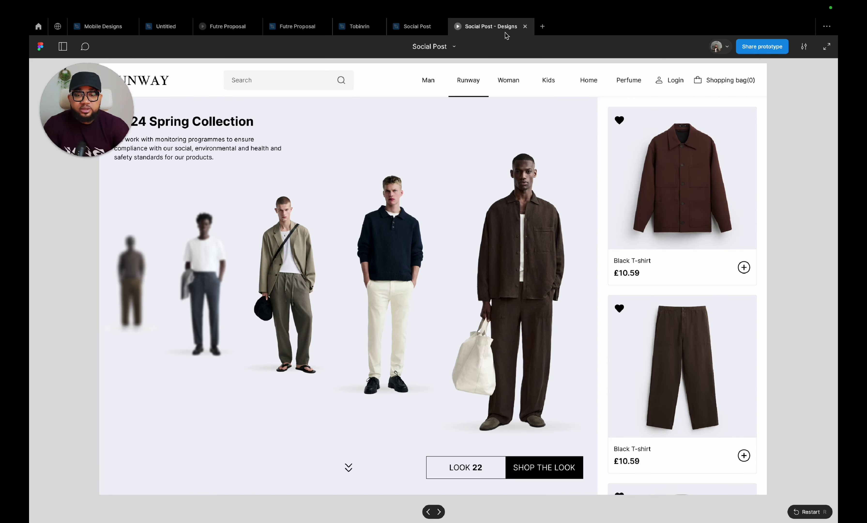
{"action": "left_click_drag", "start_coordinate": [673, 195], "coordinate": [664, 67]}
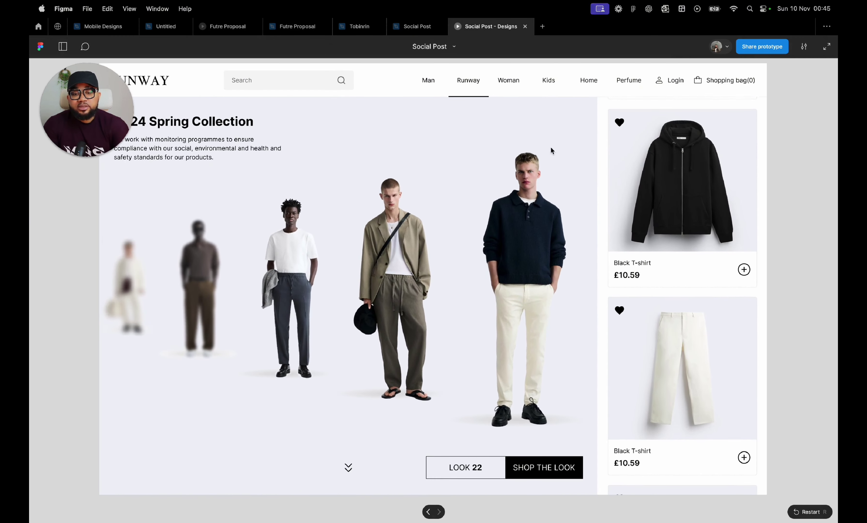
{"action": "left_click", "coordinate": [509, 285]}
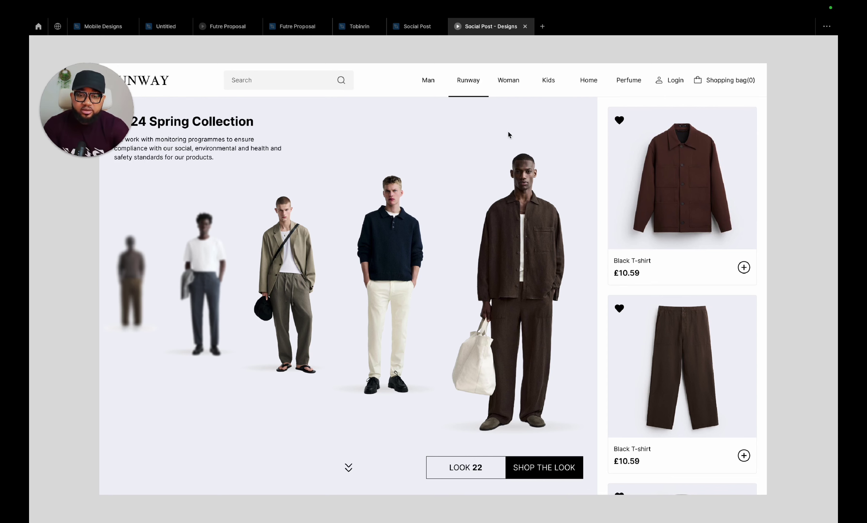
- Place the Body product grid from MacBook Pro 16" - 7 on the empty canvas outside the Fashion app section
{"action": "left_click", "coordinate": [417, 26]}
{"action": "scroll", "coordinate": [439, 215], "scroll_direction": "down", "scroll_amount": 5}
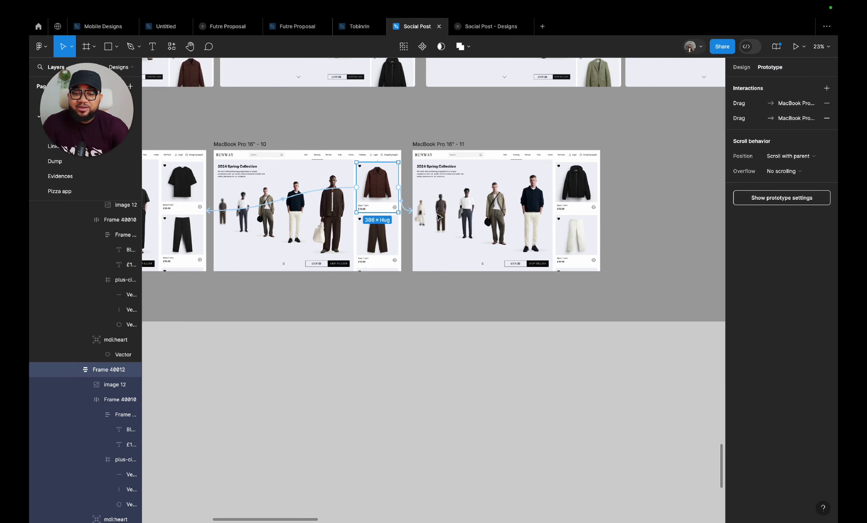
{"action": "scroll", "coordinate": [439, 216], "scroll_direction": "left", "scroll_amount": 7}
{"action": "left_click", "coordinate": [742, 67]}
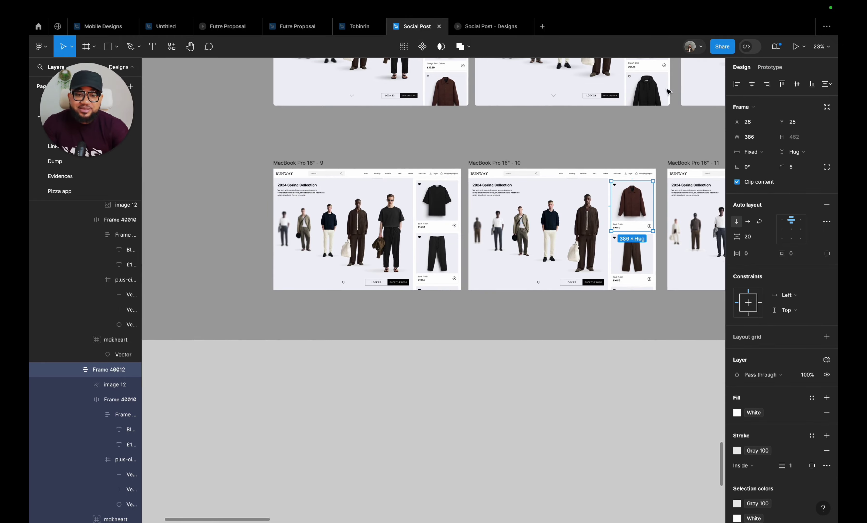
{"action": "scroll", "coordinate": [601, 118], "scroll_direction": "up", "scroll_amount": 3}
{"action": "scroll", "coordinate": [601, 117], "scroll_direction": "down", "scroll_amount": 3}
{"action": "scroll", "coordinate": [601, 117], "scroll_direction": "right", "scroll_amount": 5}
{"action": "scroll", "coordinate": [601, 118], "scroll_direction": "right", "scroll_amount": 10}
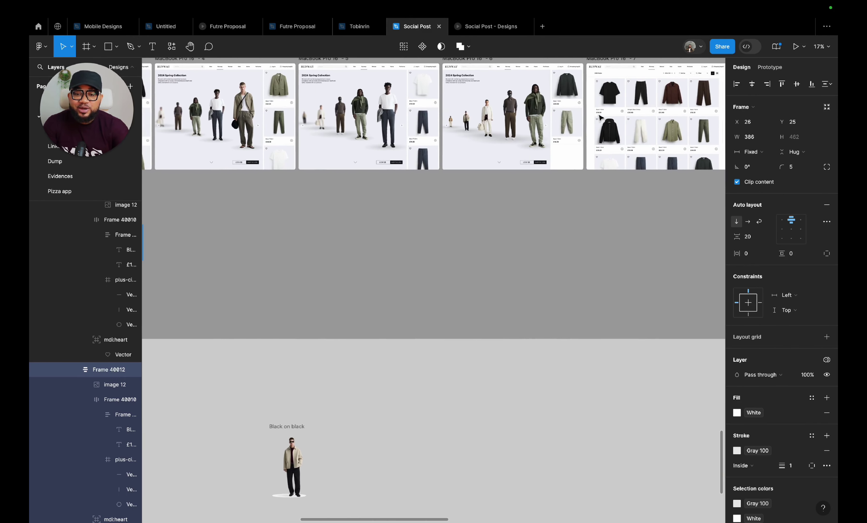
{"action": "scroll", "coordinate": [540, 128], "scroll_direction": "up", "scroll_amount": 3}
{"action": "scroll", "coordinate": [302, 154], "scroll_direction": "up", "scroll_amount": 5}
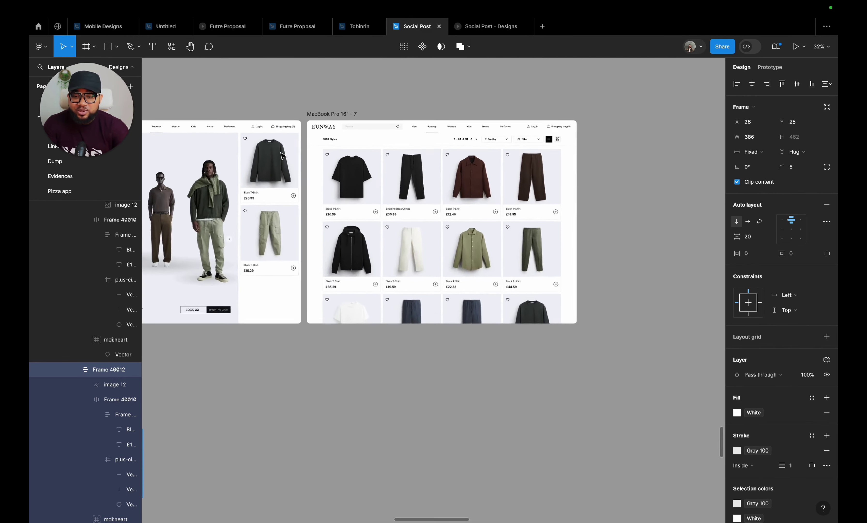
{"action": "scroll", "coordinate": [438, 128], "scroll_direction": "up", "scroll_amount": 2}
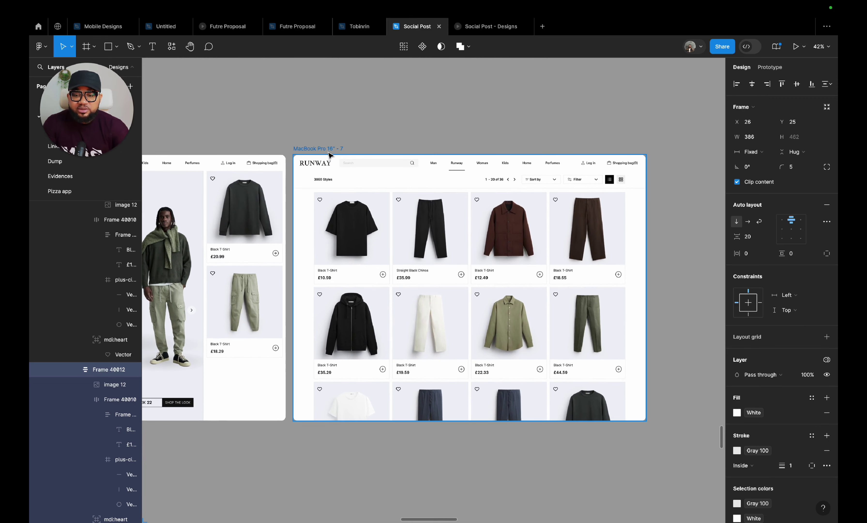
{"action": "left_click", "coordinate": [347, 229]}
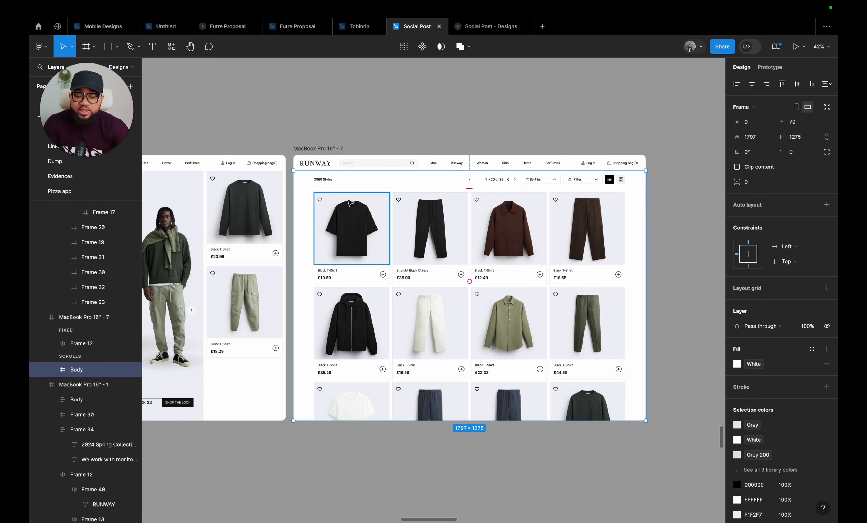
{"action": "left_click_drag", "start_coordinate": [391, 225], "coordinate": [465, 362]}
{"action": "scroll", "coordinate": [465, 362], "scroll_direction": "down", "scroll_amount": 3}
{"action": "scroll", "coordinate": [464, 362], "scroll_direction": "up", "scroll_amount": 10}
{"action": "scroll", "coordinate": [515, 439], "scroll_direction": "up", "scroll_amount": 5}
{"action": "scroll", "coordinate": [515, 440], "scroll_direction": "down", "scroll_amount": 5}
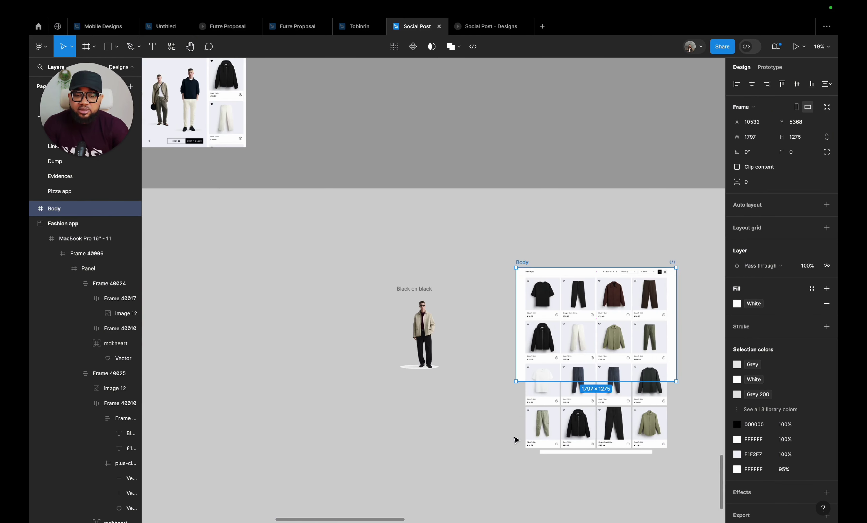
- Duplicate the MacBook Pro 16" - 11 frame and shift the copy slightly further from the original
{"action": "scroll", "coordinate": [478, 382], "scroll_direction": "up", "scroll_amount": 5}
{"action": "scroll", "coordinate": [478, 382], "scroll_direction": "left", "scroll_amount": 3}
{"action": "scroll", "coordinate": [470, 377], "scroll_direction": "right", "scroll_amount": 10}
{"action": "scroll", "coordinate": [470, 377], "scroll_direction": "down", "scroll_amount": 3}
{"action": "scroll", "coordinate": [393, 285], "scroll_direction": "up", "scroll_amount": 10}
{"action": "scroll", "coordinate": [392, 285], "scroll_direction": "left", "scroll_amount": 5}
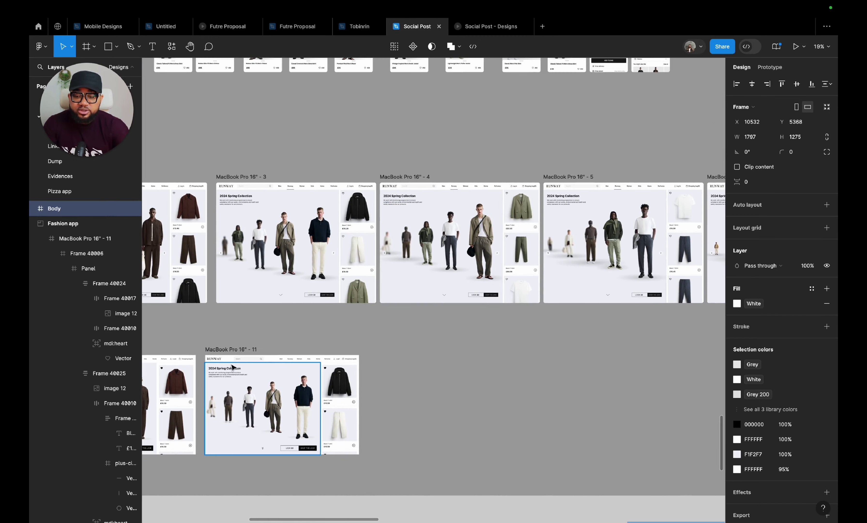
{"action": "left_click", "coordinate": [234, 350]}
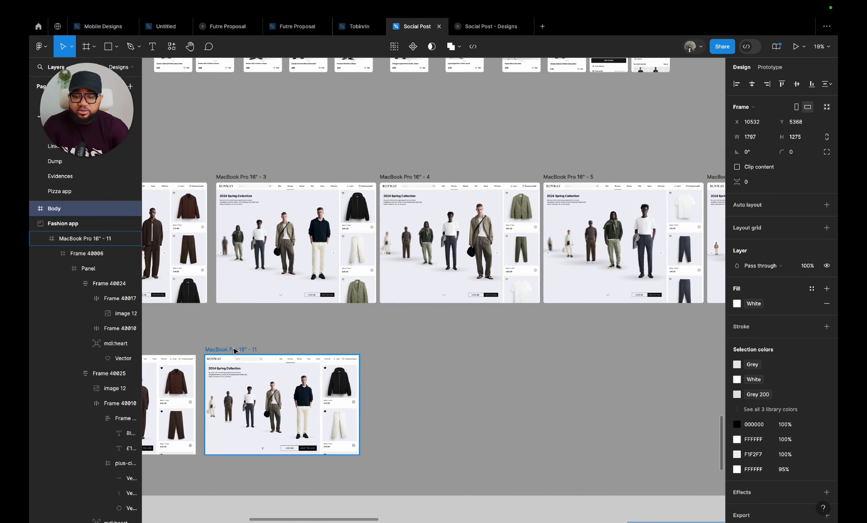
{"action": "key", "text": "super+d"}
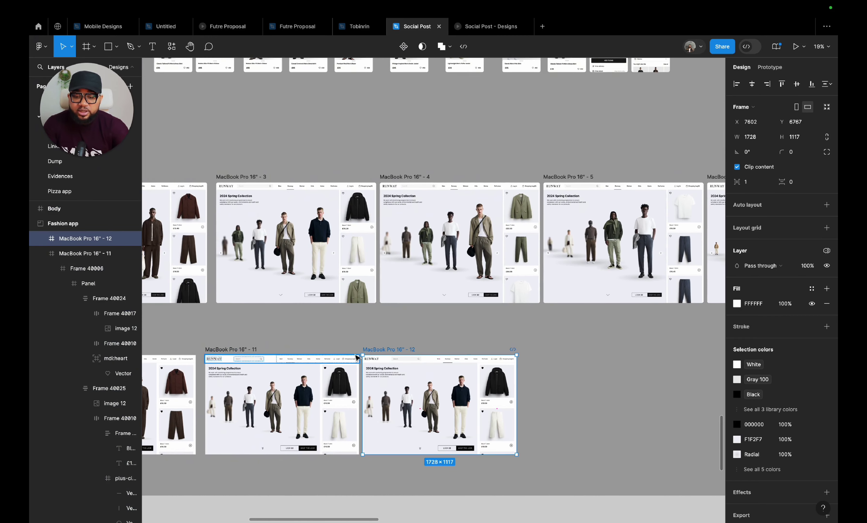
{"action": "left_click_drag", "start_coordinate": [366, 353], "coordinate": [376, 353]}
- Delete the model lineup area and the product panel from MacBook Pro 16" - 12, keeping only the navigation header
{"action": "left_click_drag", "start_coordinate": [577, 404], "coordinate": [424, 400]}
{"action": "double_click", "coordinate": [415, 406]}
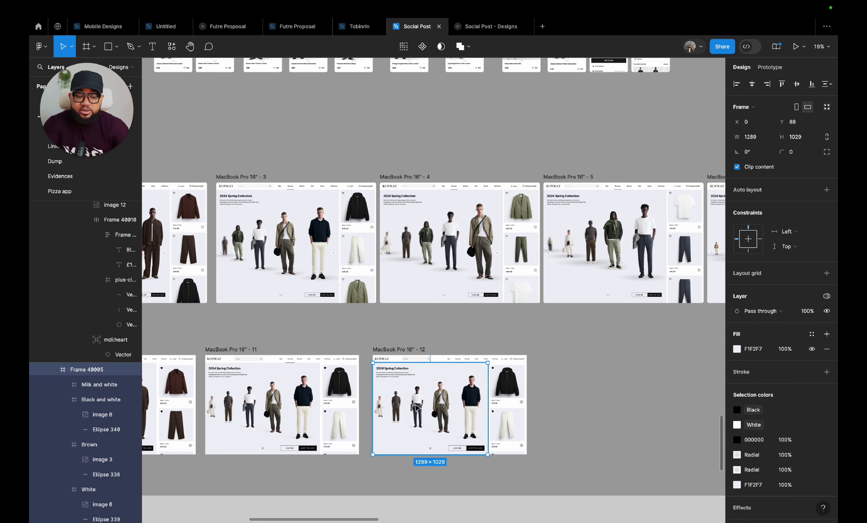
{"action": "key", "text": "Delete"}
{"action": "left_click", "coordinate": [511, 404]}
{"action": "key", "text": "Delete"}
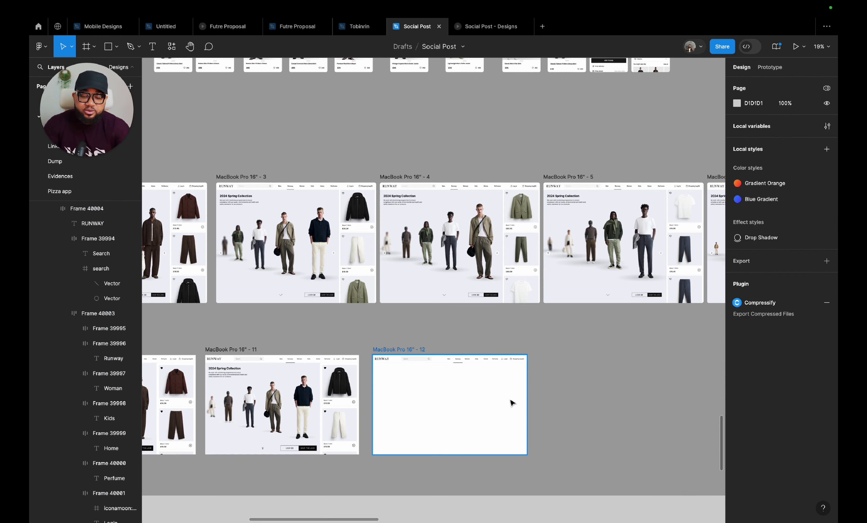
- Move the Black on black figure further down the canvas, to about Y 8635
{"action": "scroll", "coordinate": [512, 403], "scroll_direction": "down", "scroll_amount": 10}
{"action": "scroll", "coordinate": [512, 403], "scroll_direction": "right", "scroll_amount": 5}
{"action": "left_click_drag", "start_coordinate": [348, 250], "coordinate": [348, 510]}
- Examine the Body grid's header bar, from the styles count to the pagination, Sort by, Filter and view toggles
{"action": "scroll", "coordinate": [525, 358], "scroll_direction": "up", "scroll_amount": 6}
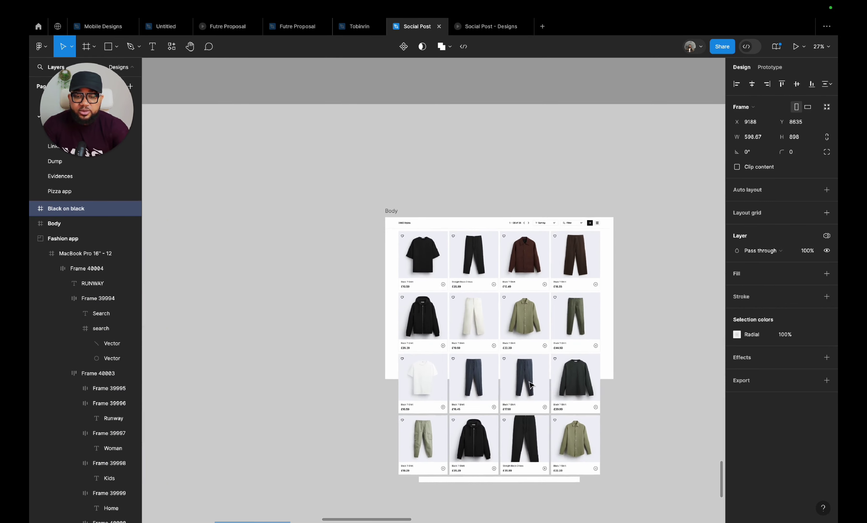
{"action": "scroll", "coordinate": [461, 262], "scroll_direction": "up", "scroll_amount": 2}
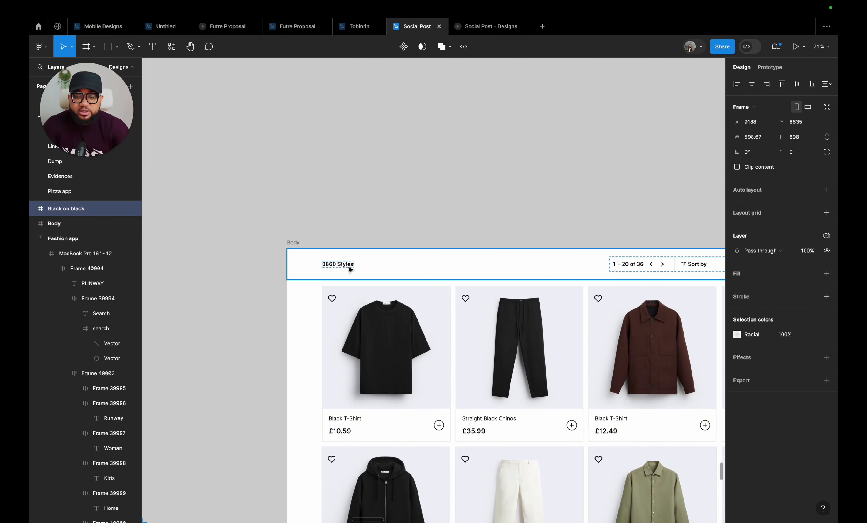
{"action": "scroll", "coordinate": [348, 269], "scroll_direction": "up", "scroll_amount": 3}
{"action": "left_click", "coordinate": [324, 269]}
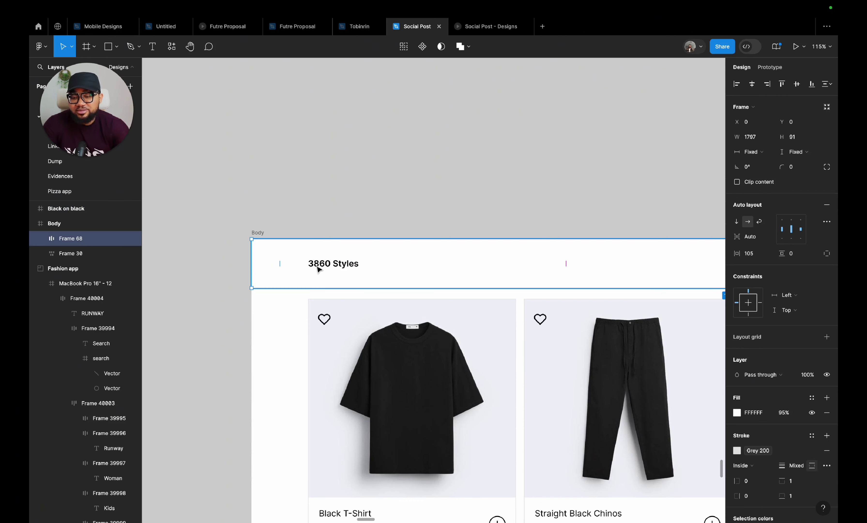
{"action": "scroll", "coordinate": [351, 265], "scroll_direction": "down", "scroll_amount": 3}
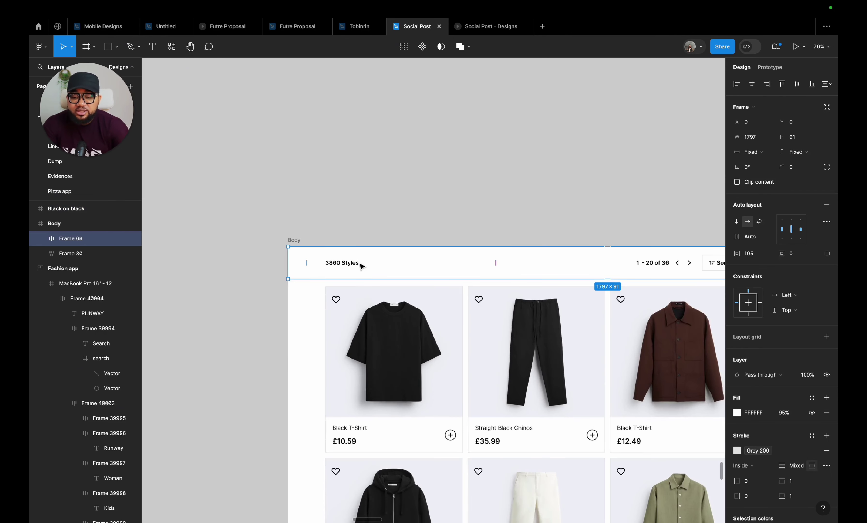
{"action": "scroll", "coordinate": [360, 266], "scroll_direction": "right", "scroll_amount": 5}
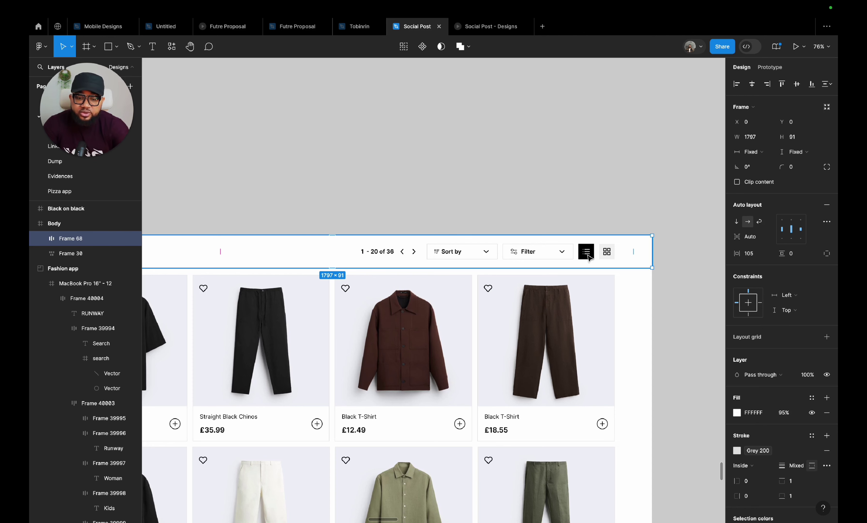
{"action": "scroll", "coordinate": [598, 259], "scroll_direction": "up", "scroll_amount": 3}
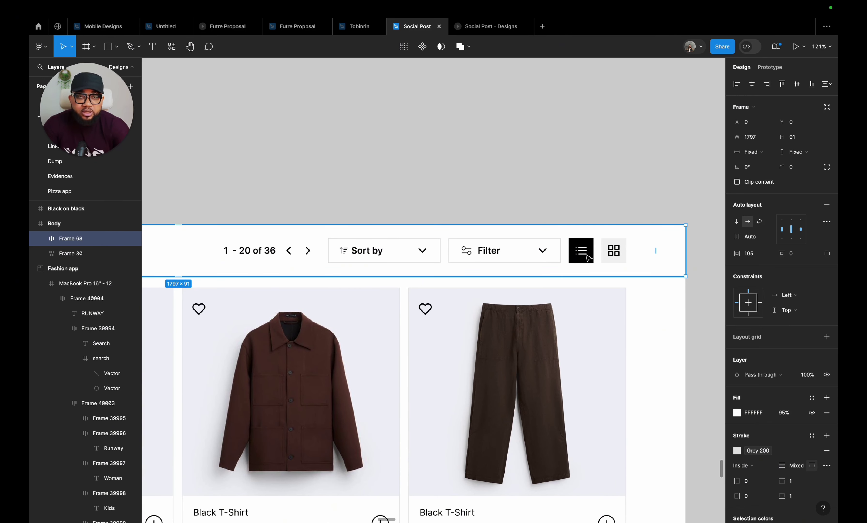
{"action": "scroll", "coordinate": [591, 257], "scroll_direction": "down", "scroll_amount": 4}
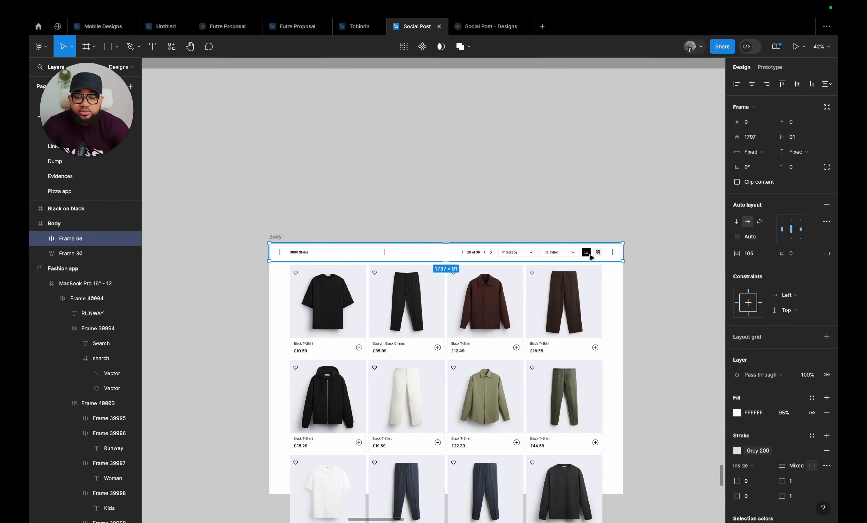
- Add a text label reading "450 Styles" on the empty canvas above the Body frame's styles count
{"action": "scroll", "coordinate": [592, 254], "scroll_direction": "up", "scroll_amount": 3}
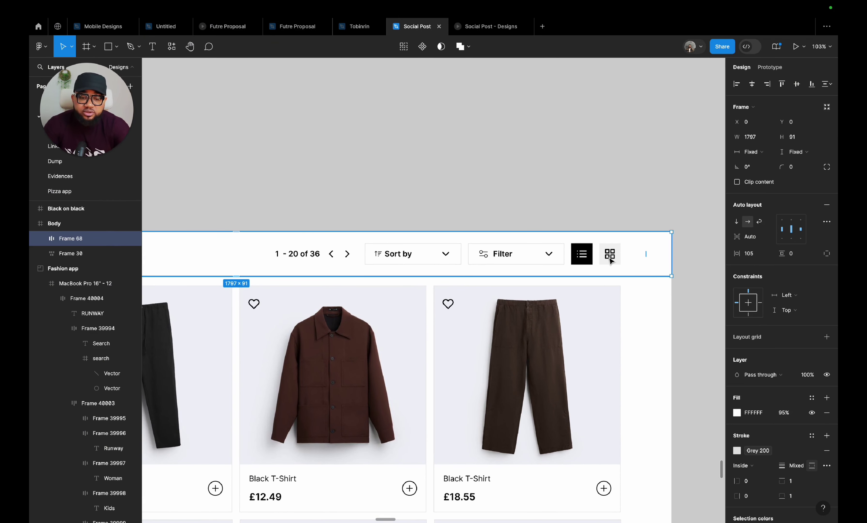
{"action": "scroll", "coordinate": [611, 260], "scroll_direction": "down", "scroll_amount": 4}
{"action": "scroll", "coordinate": [525, 254], "scroll_direction": "up", "scroll_amount": 2}
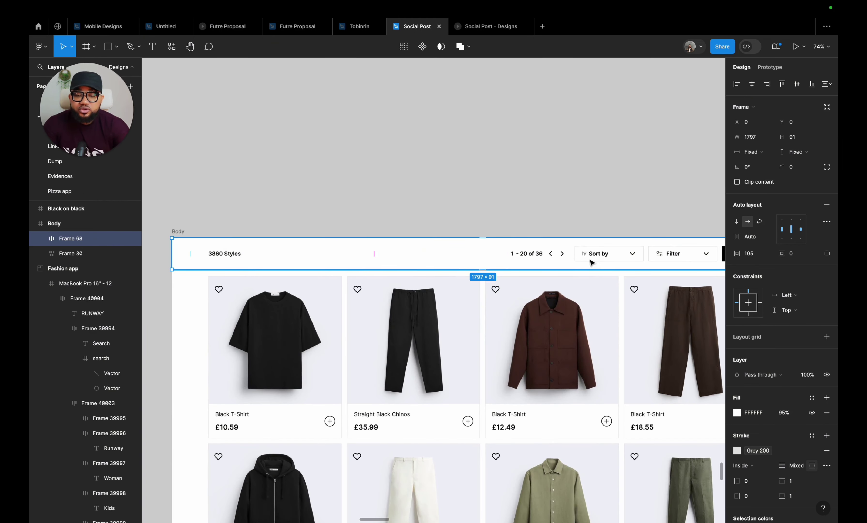
{"action": "scroll", "coordinate": [270, 254], "scroll_direction": "down", "scroll_amount": 3}
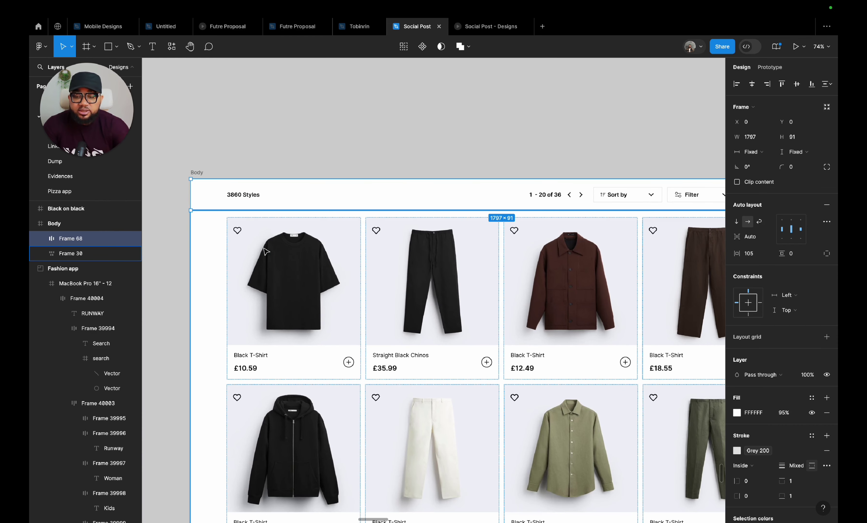
{"action": "scroll", "coordinate": [327, 338], "scroll_direction": "down", "scroll_amount": 2}
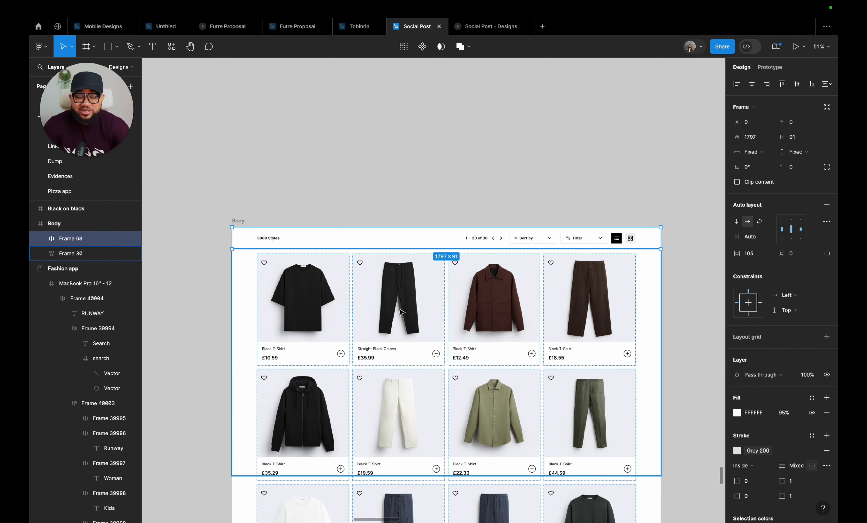
{"action": "scroll", "coordinate": [402, 311], "scroll_direction": "up", "scroll_amount": 3}
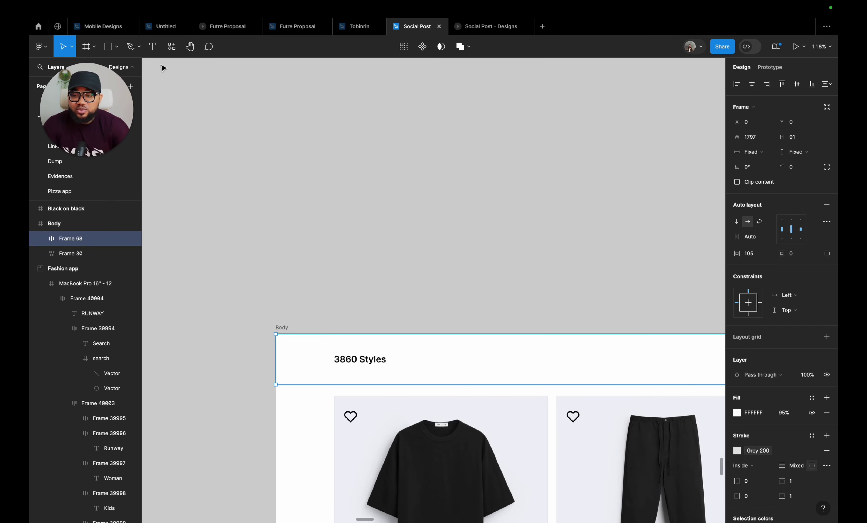
{"action": "left_click", "coordinate": [154, 52]}
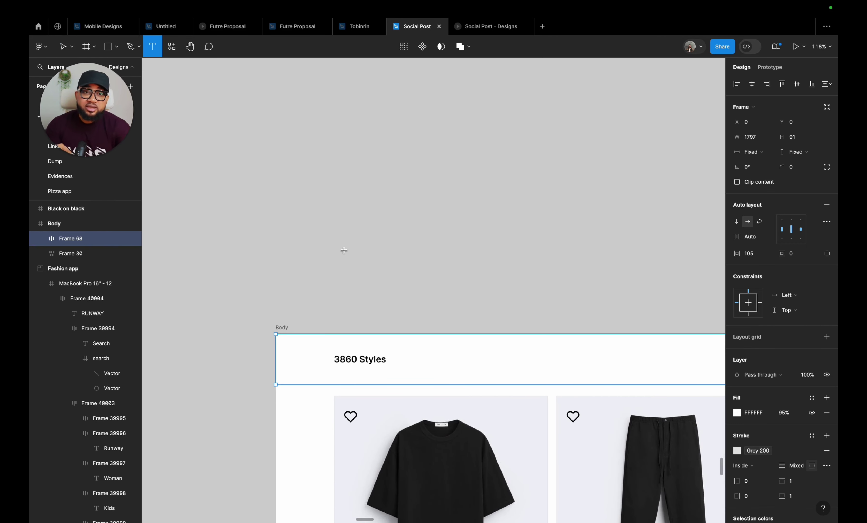
{"action": "left_click", "coordinate": [333, 241]}
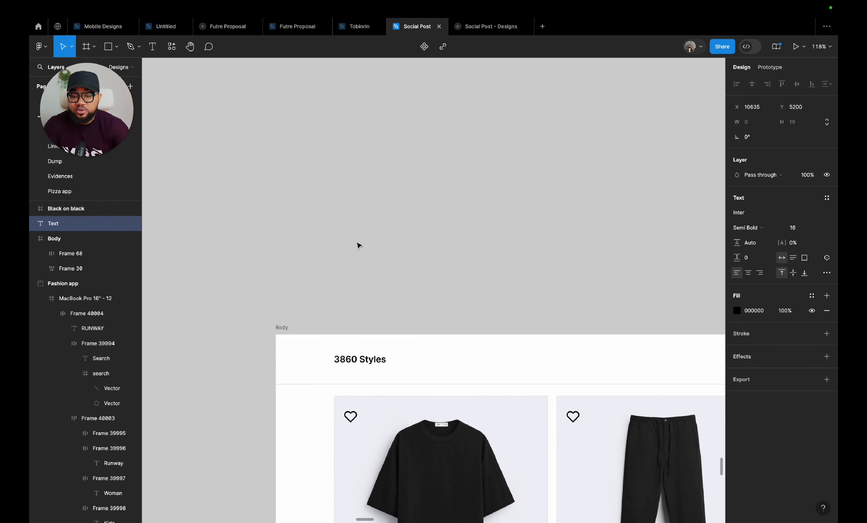
{"action": "type", "text": "4"}
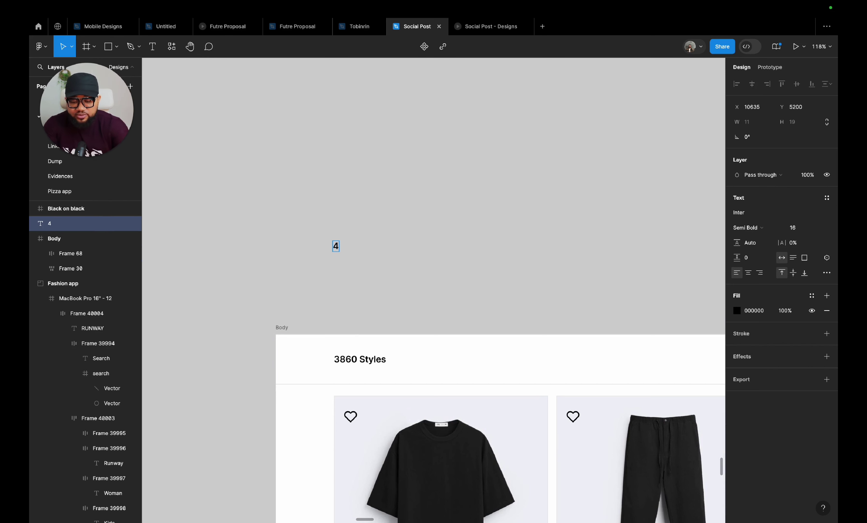
{"action": "type", "text": "50 Styles"}
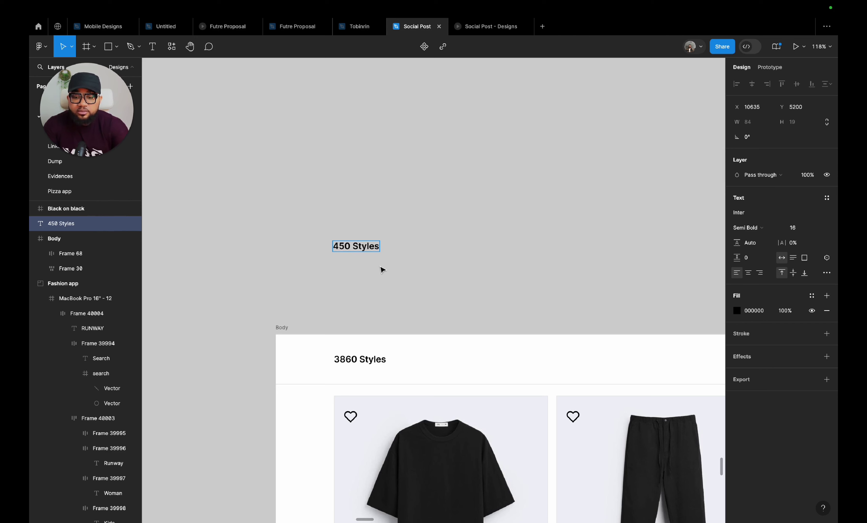
{"action": "key", "text": "Escape"}
- Duplicate the "450 Styles" label, place the copy above the Body header's pagination, and change its text to "1 -20 of 36"
{"action": "scroll", "coordinate": [379, 270], "scroll_direction": "right", "scroll_amount": 5}
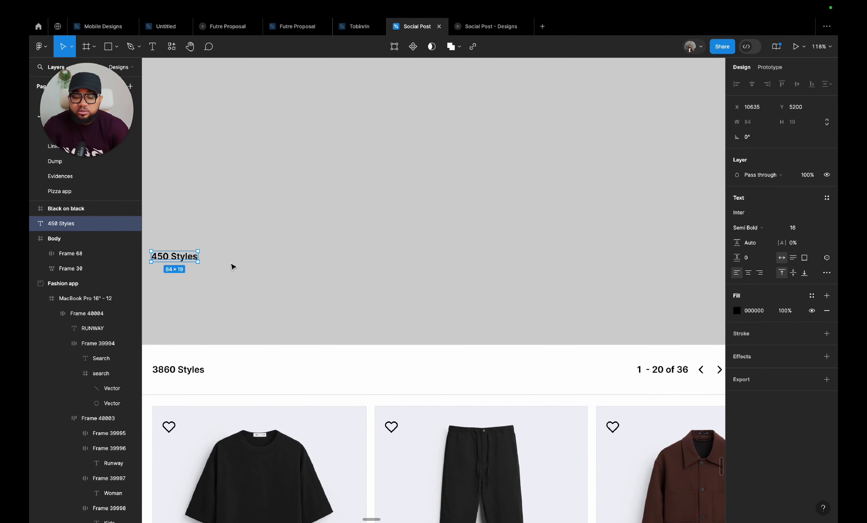
{"action": "key", "text": "super+d"}
{"action": "left_click_drag", "start_coordinate": [187, 260], "coordinate": [432, 241]}
{"action": "scroll", "coordinate": [434, 244], "scroll_direction": "right", "scroll_amount": 5}
{"action": "double_click", "coordinate": [430, 240]}
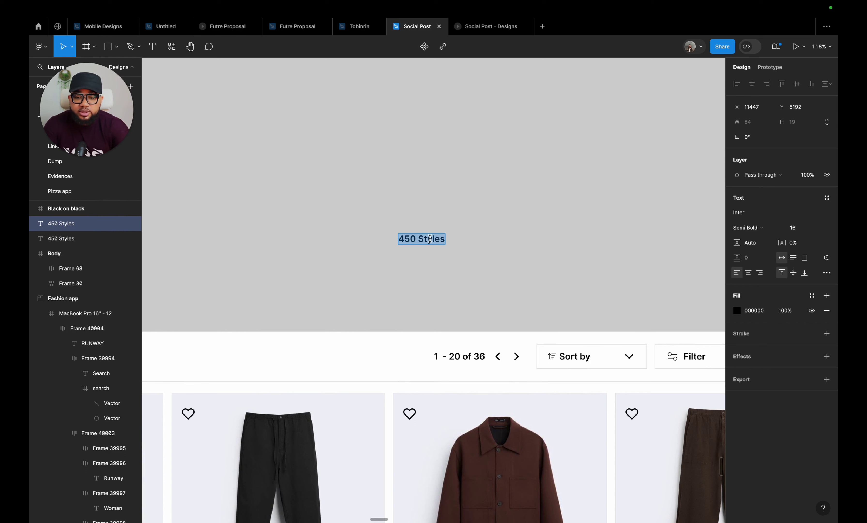
{"action": "type", "text": "1 -20"}
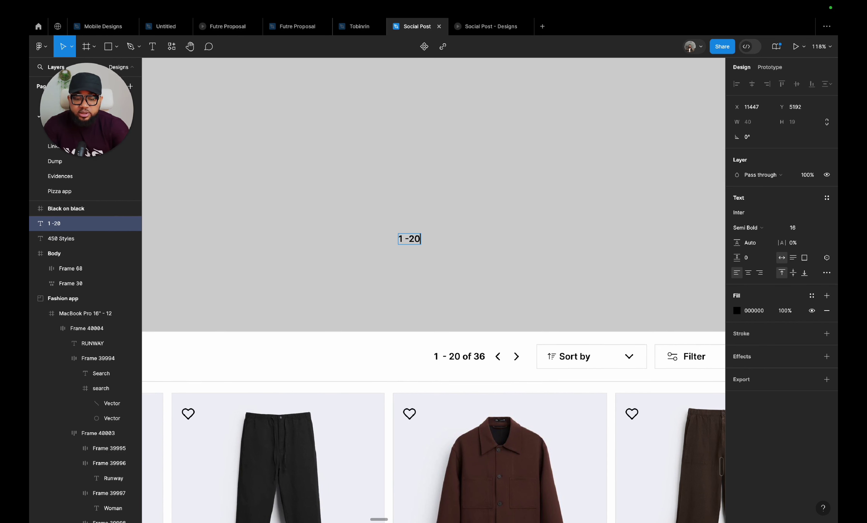
{"action": "type", "text": " od"}
{"action": "key", "text": "BackSpace"}
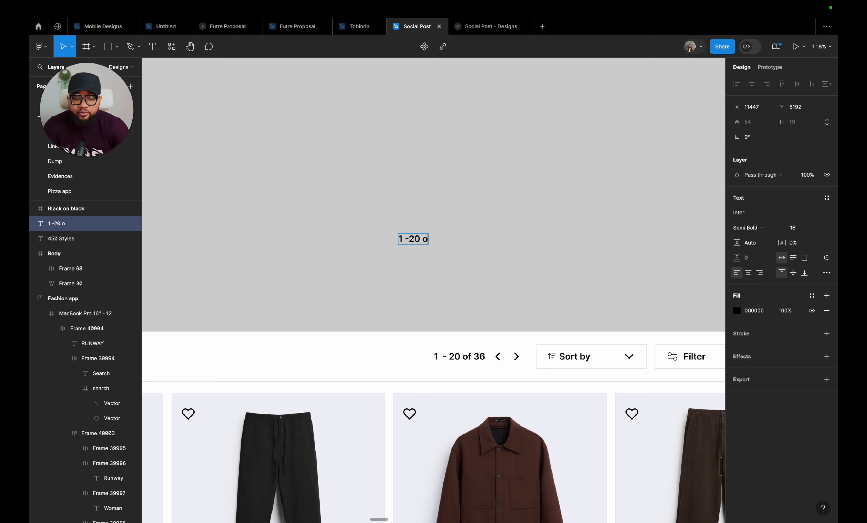
{"action": "type", "text": "f 36"}
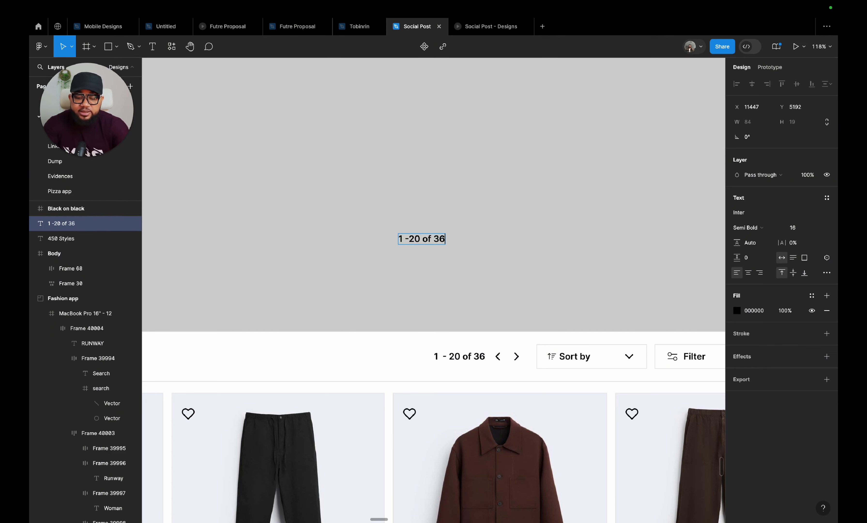
{"action": "key", "text": "Escape"}
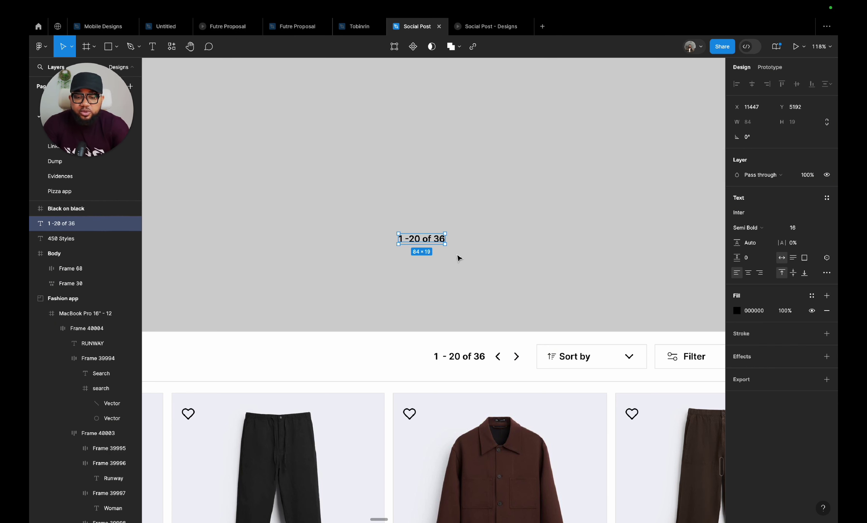
- Copy the "1 -20 of 36" label further along the same row and change the copy's text to "Sort by"
{"action": "left_click_drag", "start_coordinate": [434, 241], "coordinate": [550, 241], "text": "alt"}
{"action": "double_click", "coordinate": [550, 240]}
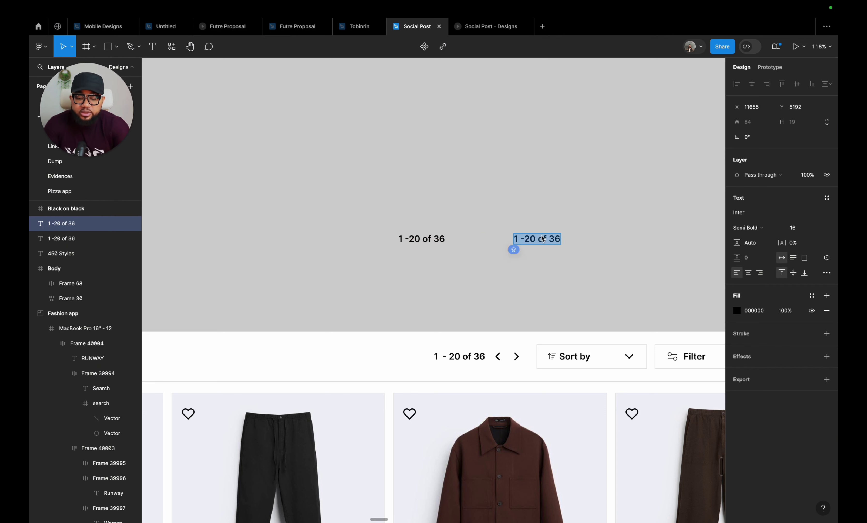
{"action": "type", "text": "Sortby"}
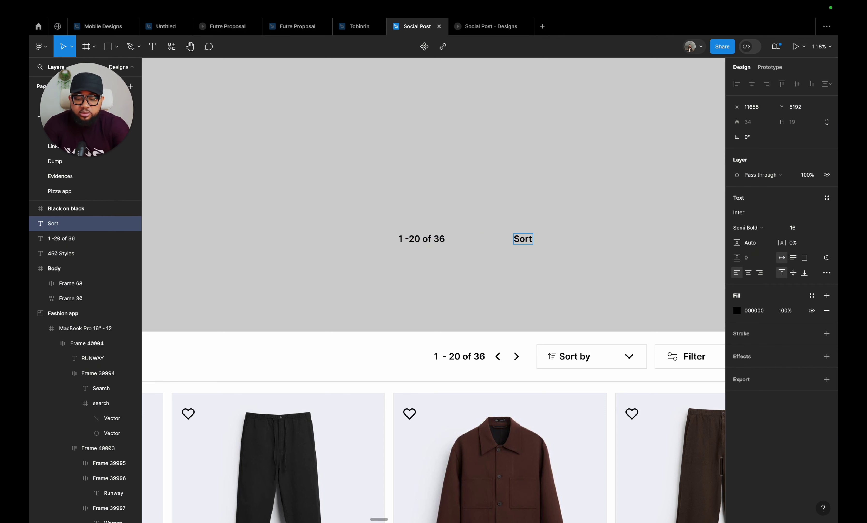
{"action": "key", "text": "BackSpace"}
{"action": "key", "text": "BackSpace"}
{"action": "type", "text": "by"}
{"action": "scroll", "coordinate": [483, 257], "scroll_direction": "right", "scroll_amount": 8}
{"action": "key", "text": "Escape"}
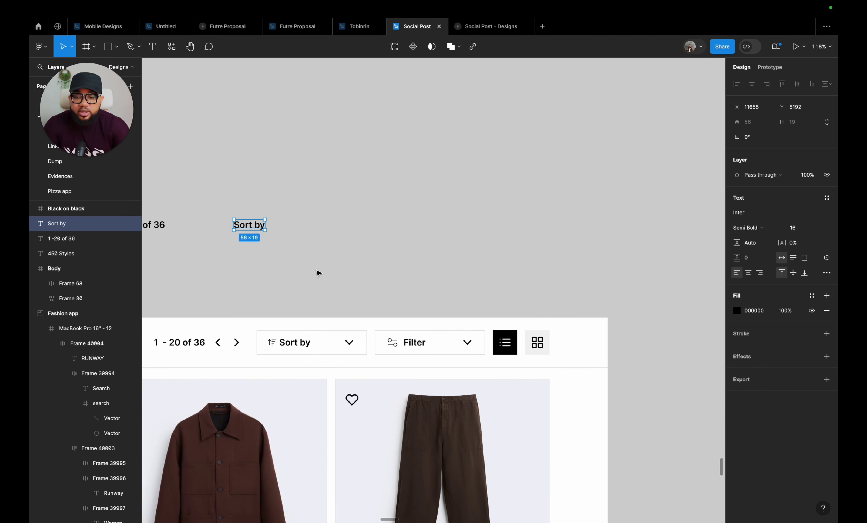
- Duplicate the "Sort by" label further along the row and change the copy's text to "Filter"
{"action": "key", "text": "ctrl+d"}
{"action": "left_click_drag", "start_coordinate": [256, 227], "coordinate": [379, 226]}
{"action": "double_click", "coordinate": [379, 226]}
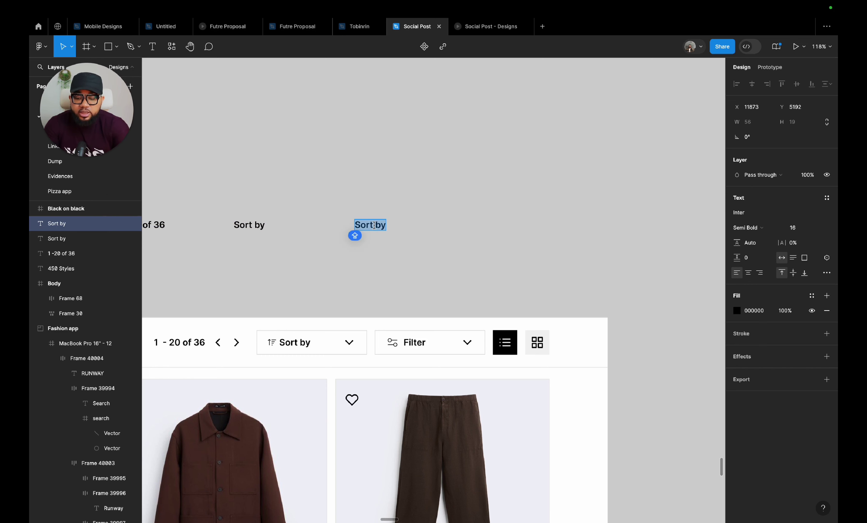
{"action": "type", "text": "Filter"}
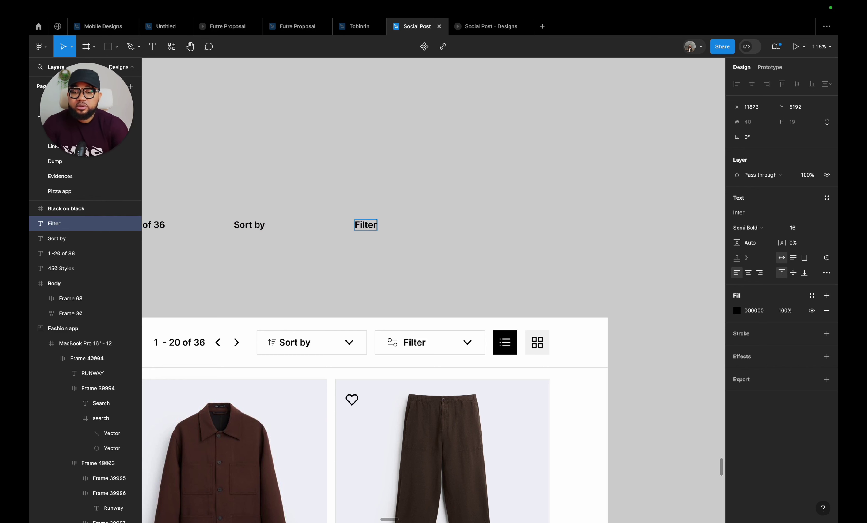
{"action": "key", "text": "Escape"}
{"action": "scroll", "coordinate": [366, 288], "scroll_direction": "left", "scroll_amount": 5}
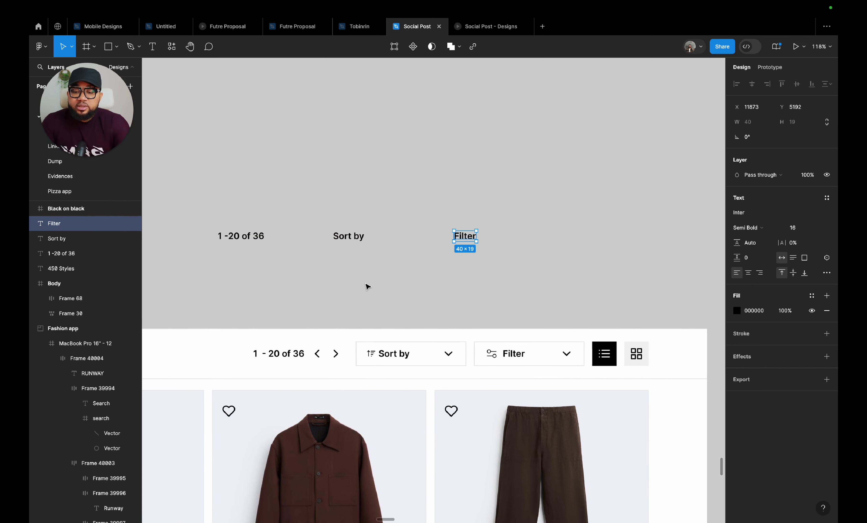
{"action": "left_click", "coordinate": [368, 285]}
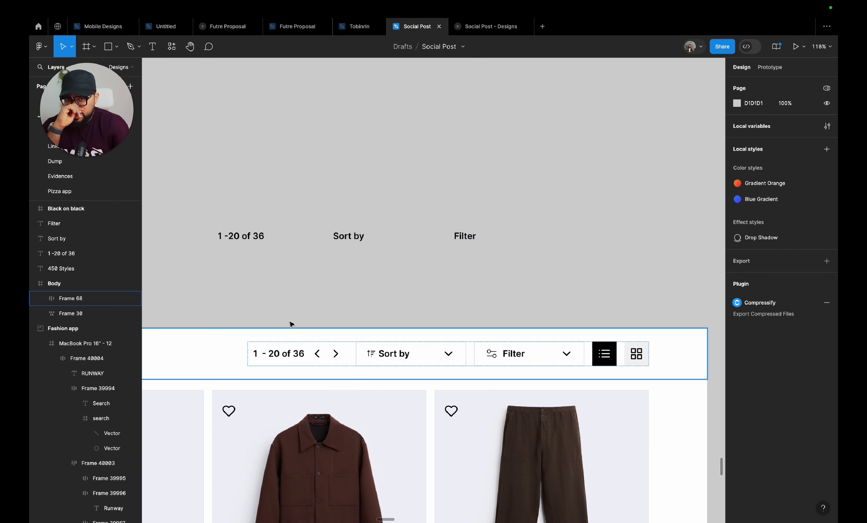
- Insert the chevron-left, chevron-right and chevron-down icons with the Feather Icons plugin
{"action": "right_click", "coordinate": [309, 306]}
{"action": "mouse_move", "coordinate": [332, 380]}
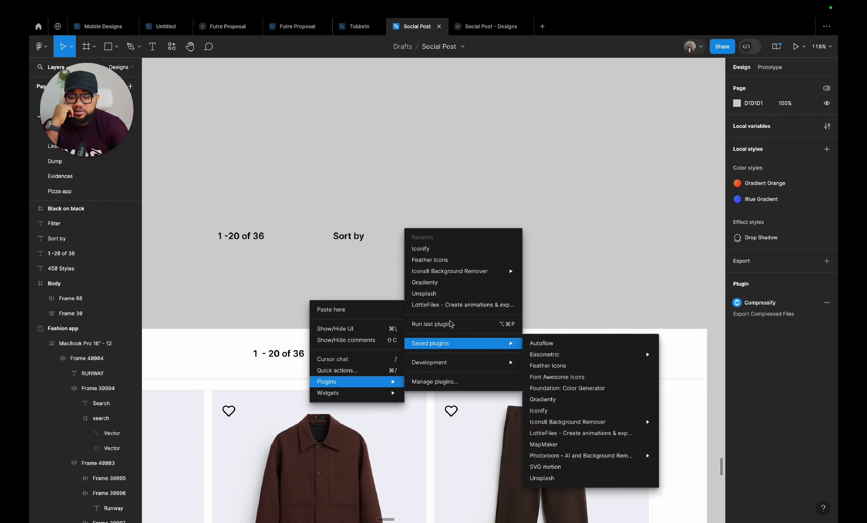
{"action": "left_click", "coordinate": [439, 260]}
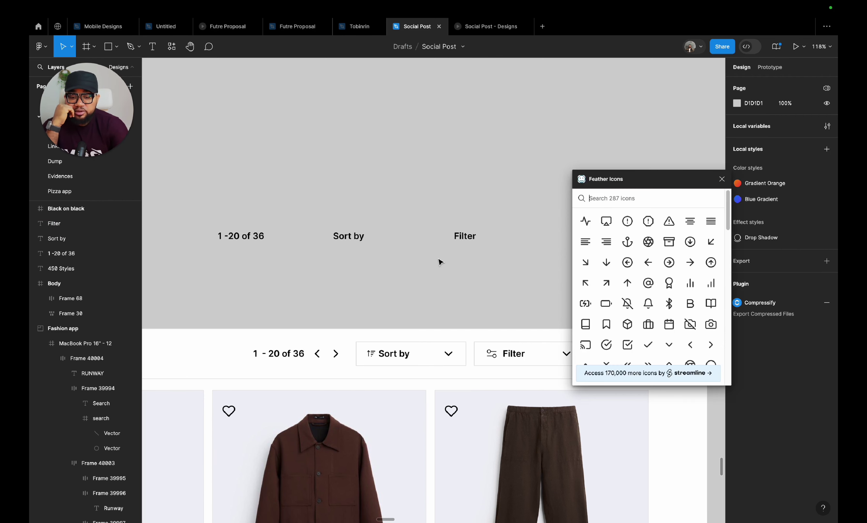
{"action": "left_click", "coordinate": [691, 347]}
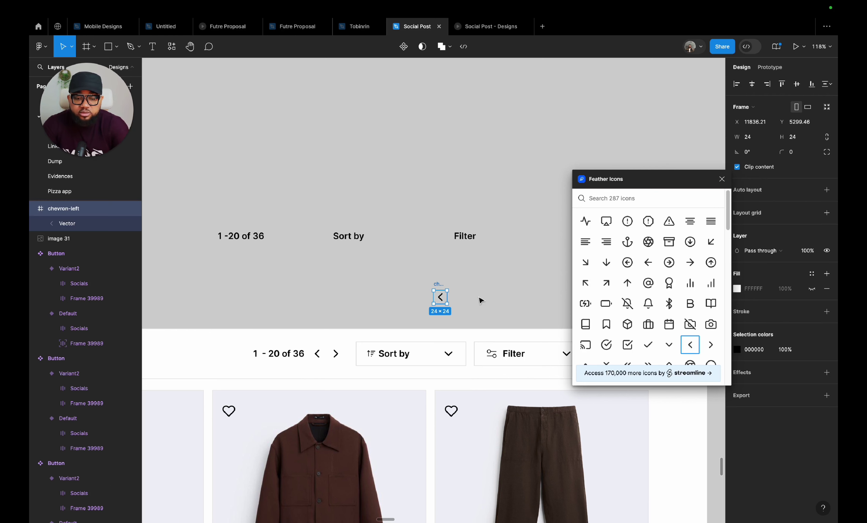
{"action": "left_click", "coordinate": [709, 346]}
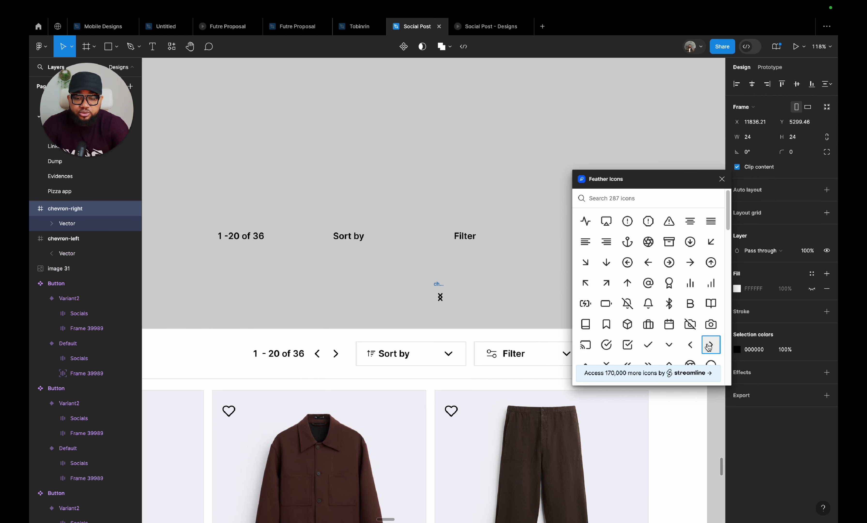
{"action": "scroll", "coordinate": [692, 347], "scroll_direction": "down", "scroll_amount": 1}
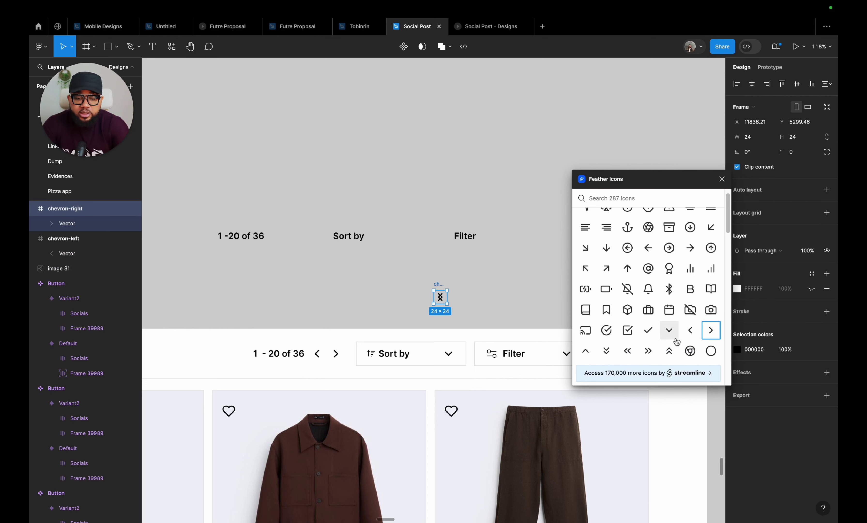
{"action": "left_click", "coordinate": [674, 335]}
- Search Feather Icons for "lis" and insert the list icon above the Body header's view toggles
{"action": "scroll", "coordinate": [500, 333], "scroll_direction": "right", "scroll_amount": 5}
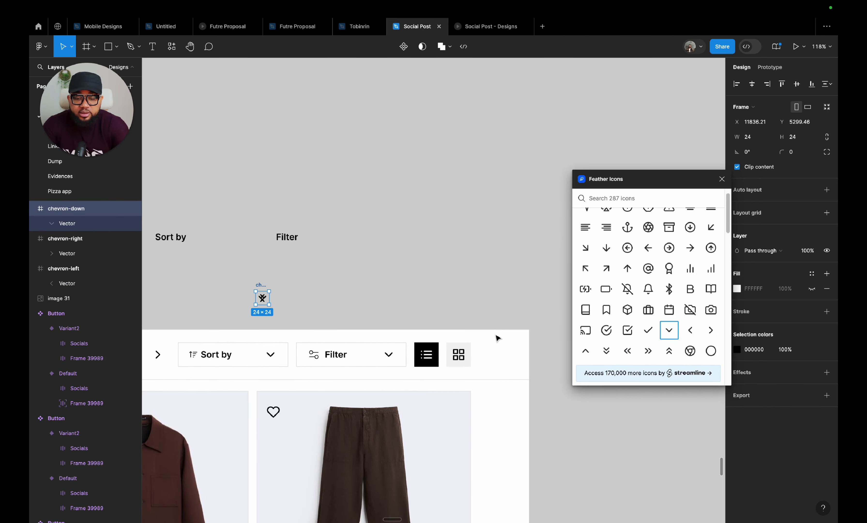
{"action": "scroll", "coordinate": [684, 291], "scroll_direction": "down", "scroll_amount": 5}
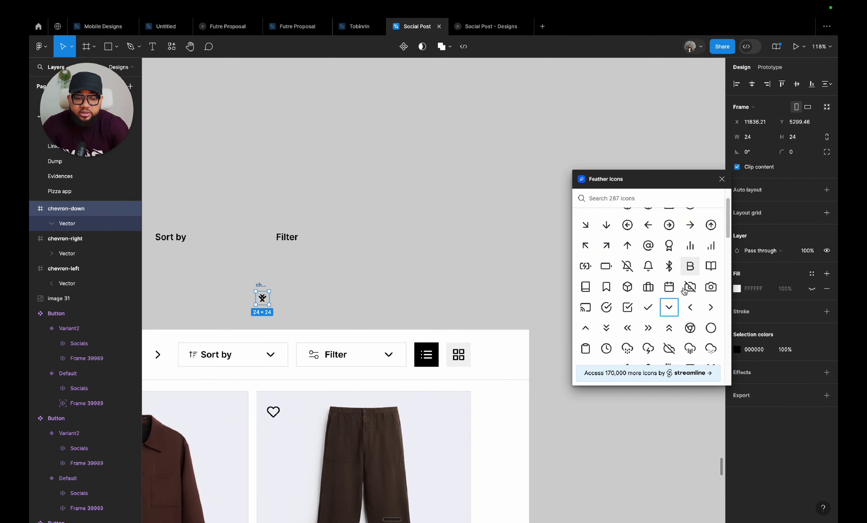
{"action": "scroll", "coordinate": [684, 292], "scroll_direction": "down", "scroll_amount": 6}
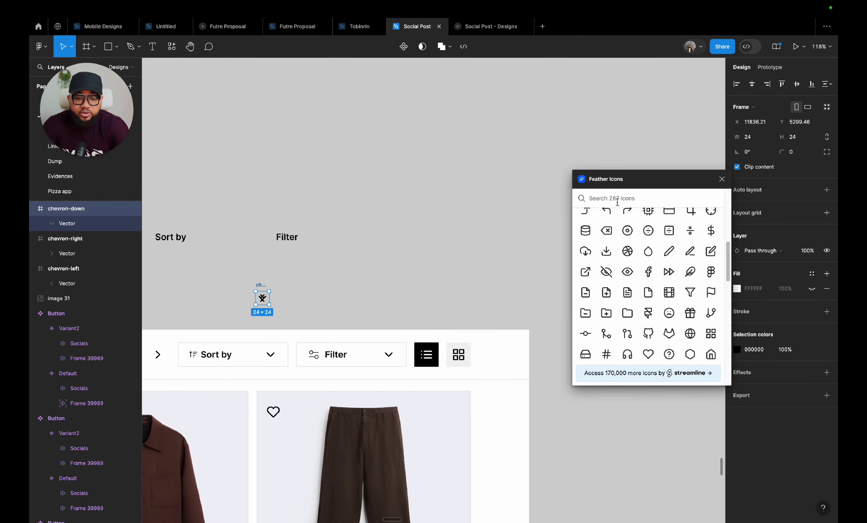
{"action": "type", "text": "lis"}
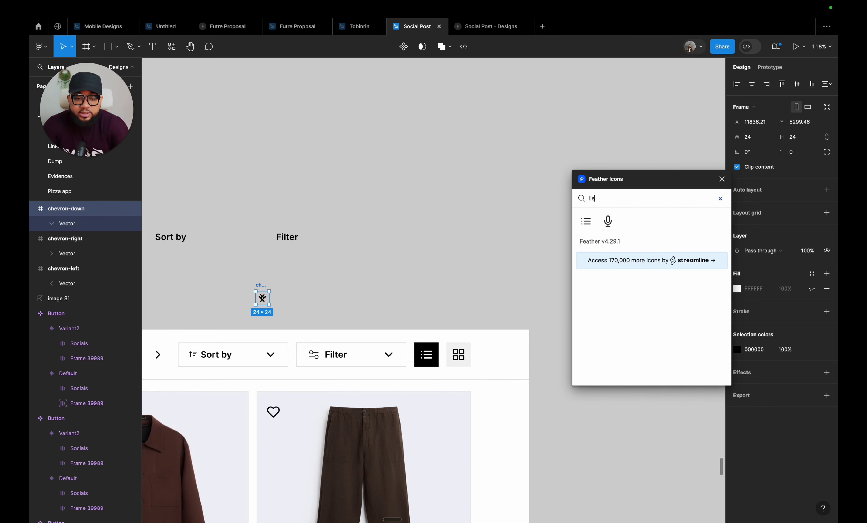
{"action": "left_click", "coordinate": [586, 221]}
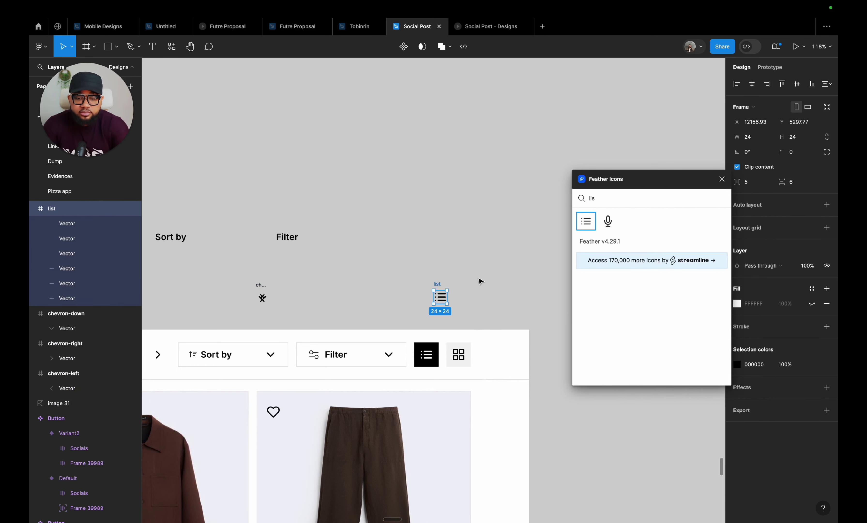
- Search Feather Icons for "gri", insert the grid icon beside the list icon, and close the plugin
{"action": "key", "text": "BackSpace"}
{"action": "key", "text": "BackSpace"}
{"action": "key", "text": "BackSpace"}
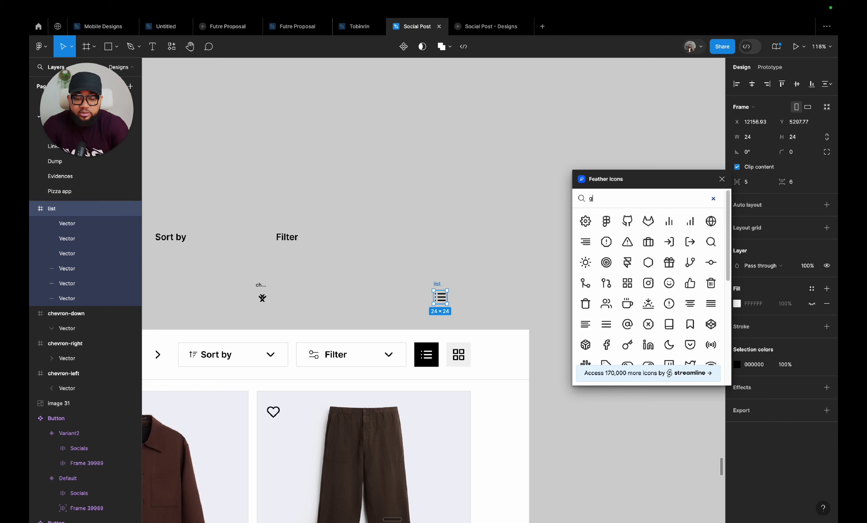
{"action": "type", "text": "gri"}
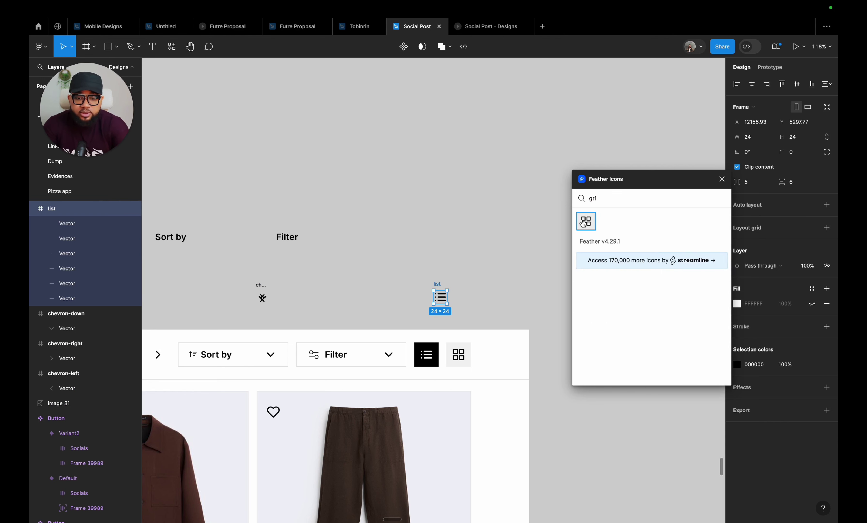
{"action": "left_click", "coordinate": [586, 221]}
{"action": "left_click_drag", "start_coordinate": [440, 291], "coordinate": [471, 287]}
{"action": "left_click", "coordinate": [722, 179]}
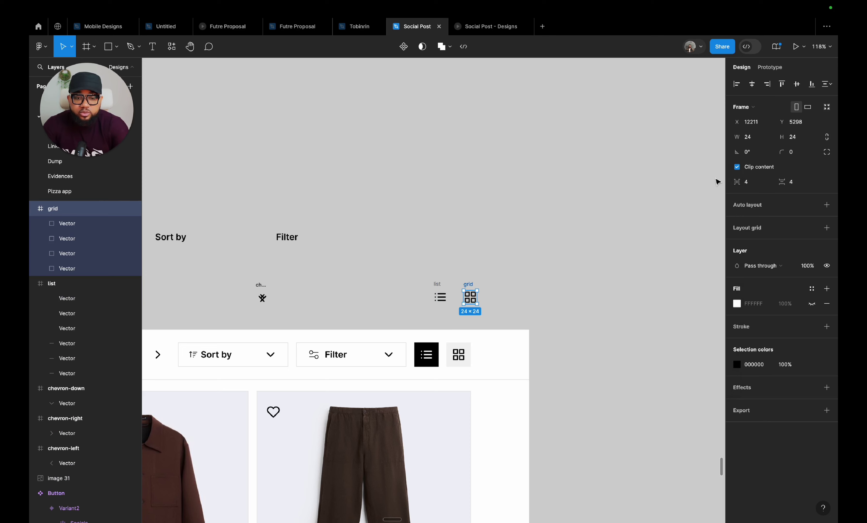
- Move the grid and list icons up into the label row, to the right of "Filter"
{"action": "scroll", "coordinate": [561, 209], "scroll_direction": "left", "scroll_amount": 5}
{"action": "scroll", "coordinate": [560, 208], "scroll_direction": "left", "scroll_amount": 2}
{"action": "left_click_drag", "start_coordinate": [608, 303], "coordinate": [585, 242]}
{"action": "left_click_drag", "start_coordinate": [580, 313], "coordinate": [555, 242]}
{"action": "scroll", "coordinate": [553, 242], "scroll_direction": "up", "scroll_amount": 3}
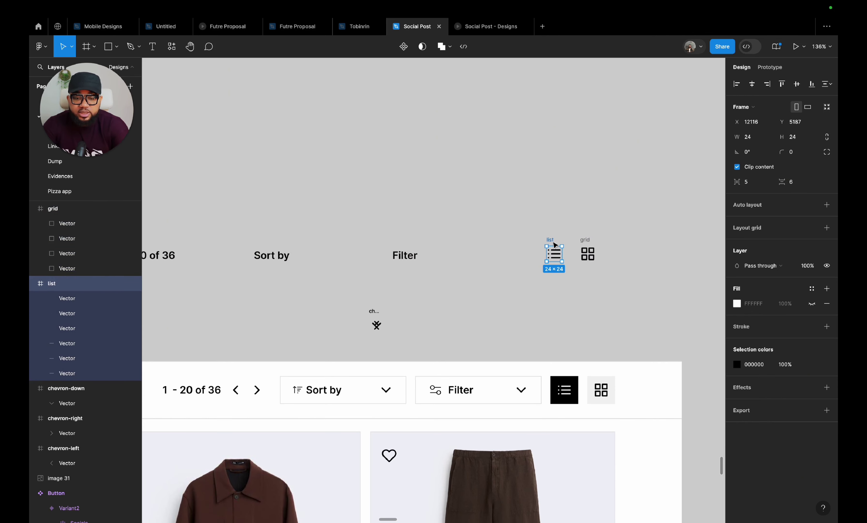
- Wrap the list icon and the grid icon each in its own frame and add auto layout to both frames
{"action": "right_click", "coordinate": [552, 243]}
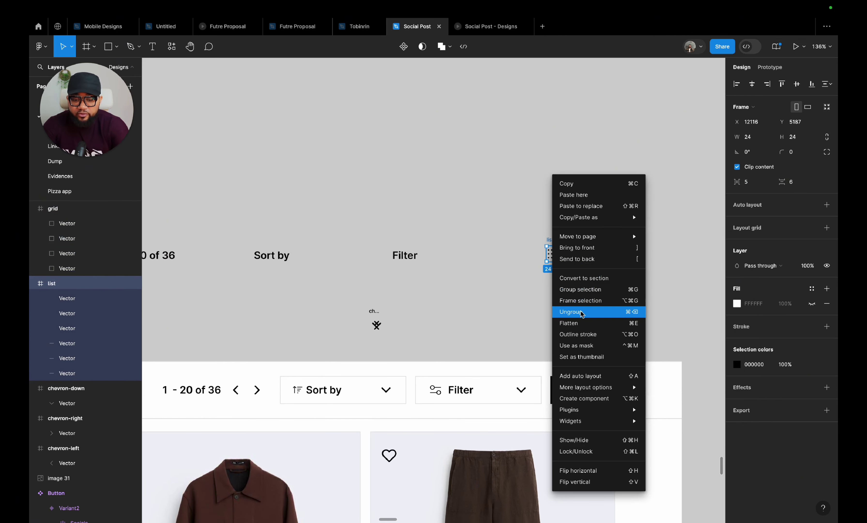
{"action": "left_click", "coordinate": [582, 301]}
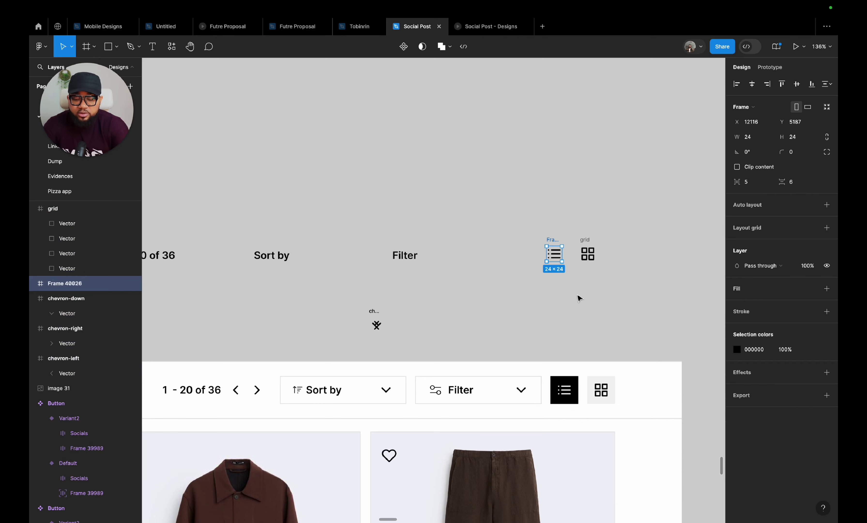
{"action": "key", "text": "shift+a"}
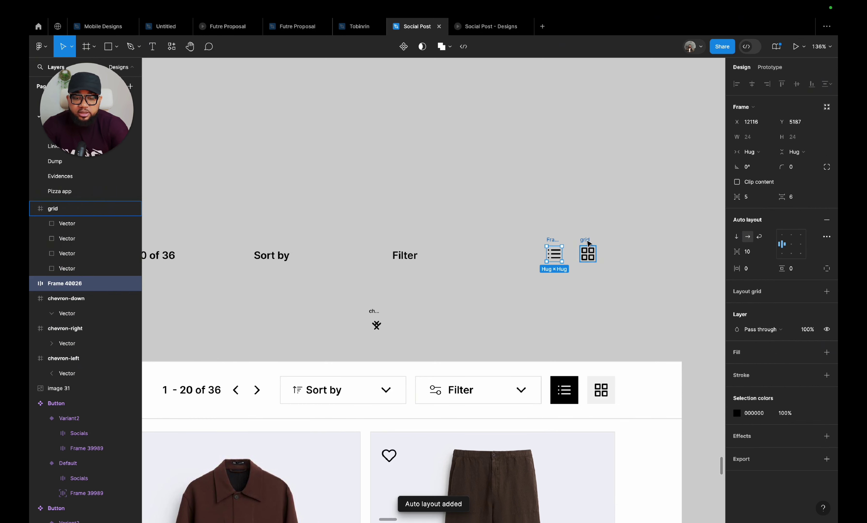
{"action": "left_click", "coordinate": [588, 245]}
{"action": "right_click", "coordinate": [587, 248]}
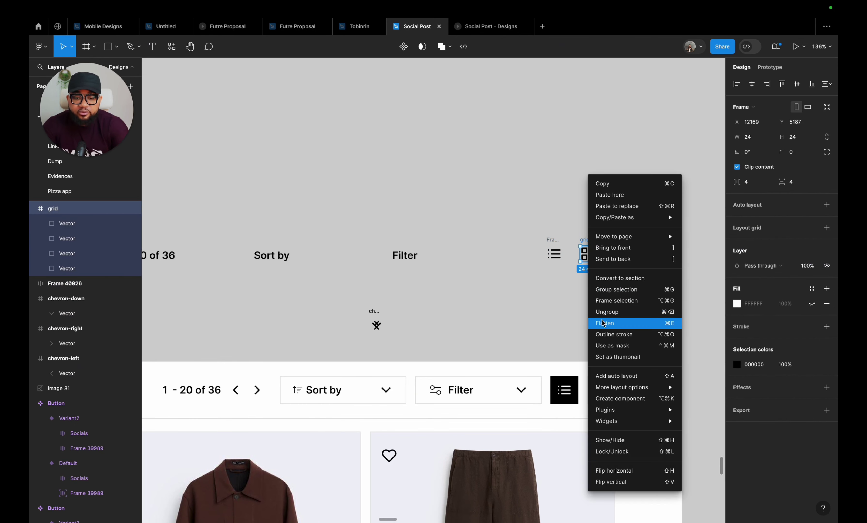
{"action": "left_click", "coordinate": [604, 301]}
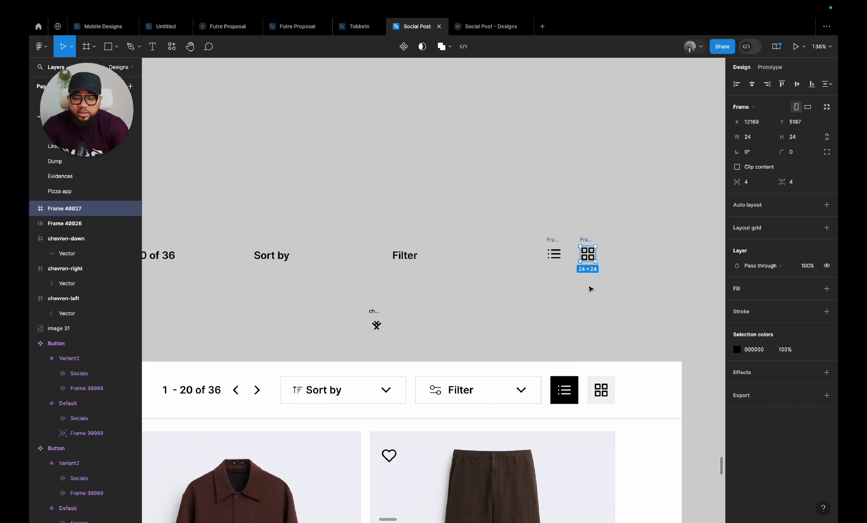
{"action": "key", "text": "shift+a"}
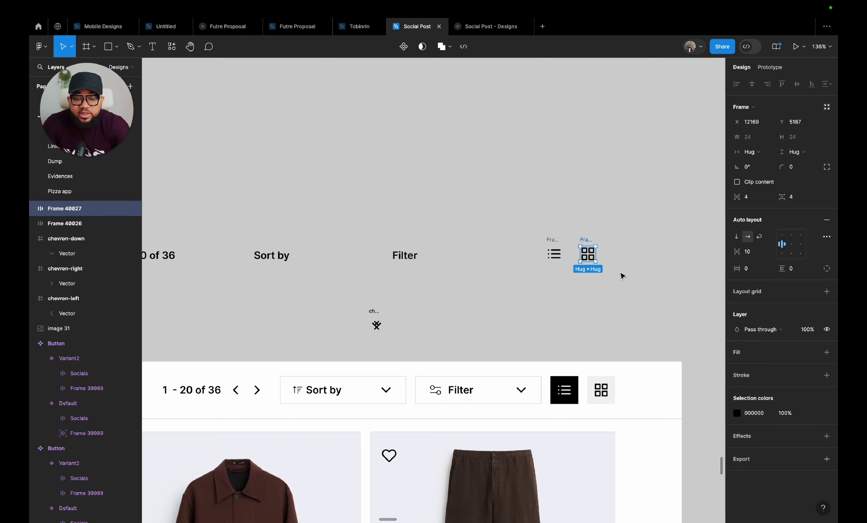
- Set the vertical and horizontal padding of both icon frames to 10
{"action": "left_click", "coordinate": [621, 275]}
{"action": "left_click_drag", "start_coordinate": [511, 221], "coordinate": [667, 316]}
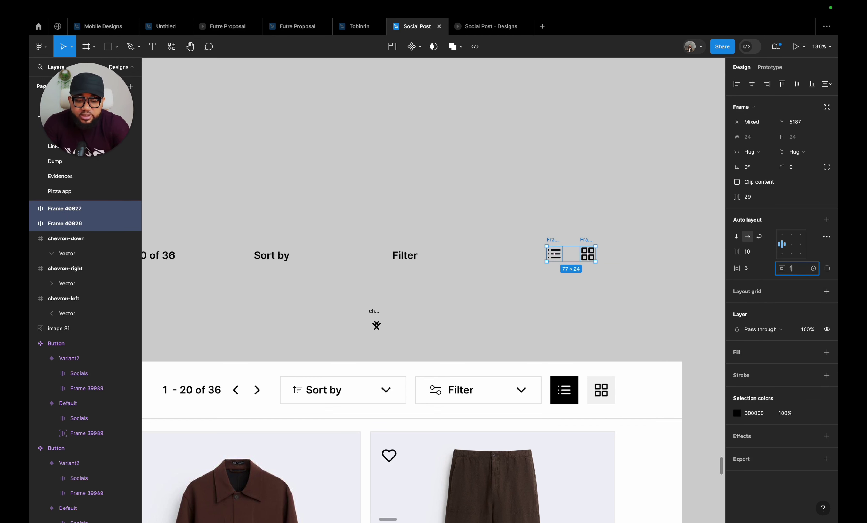
{"action": "type", "text": "10"}
{"action": "left_click", "coordinate": [756, 269]}
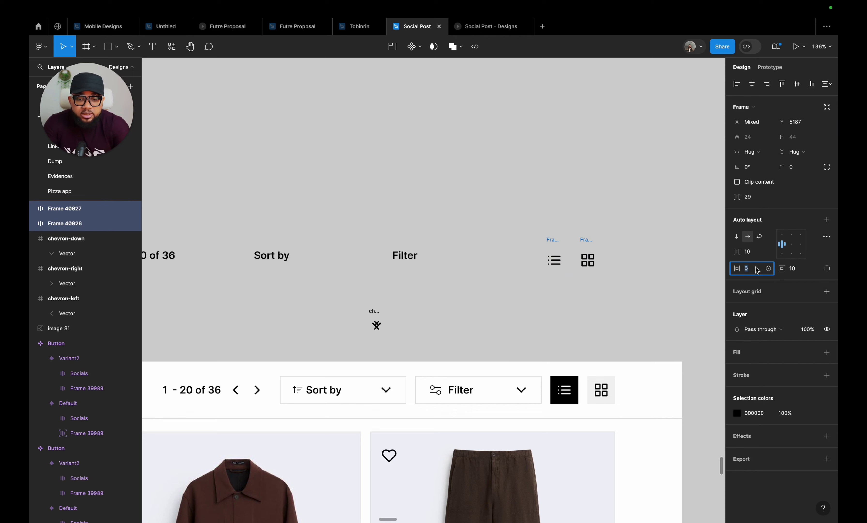
{"action": "type", "text": "10"}
{"action": "key", "text": "Return"}
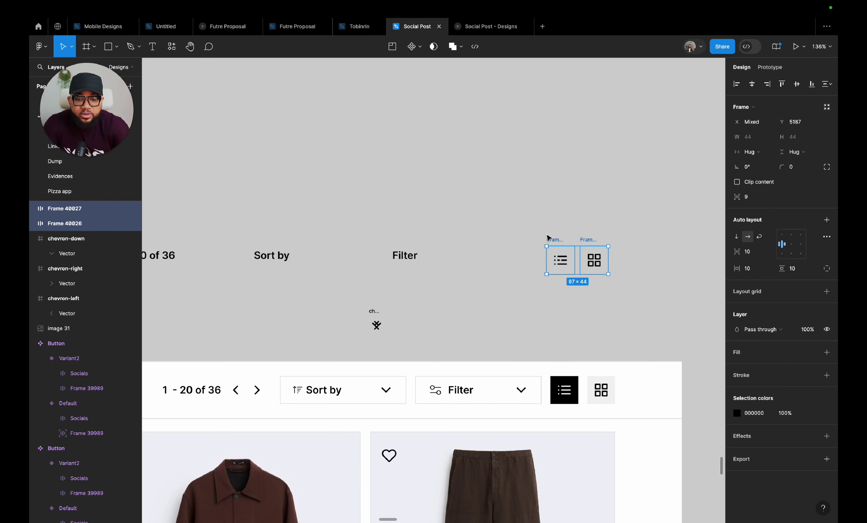
- Combine the two icon frames into one horizontal auto layout frame and shift it slightly up and to the left
{"action": "key", "text": "shift+a"}
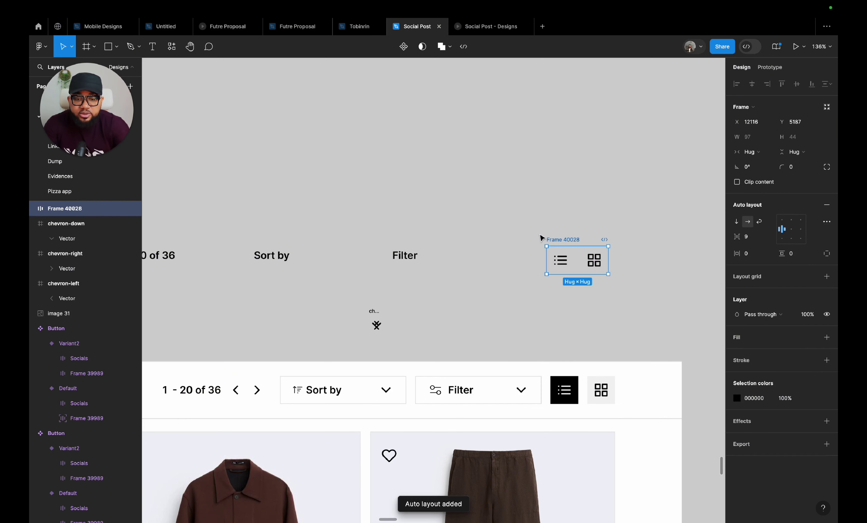
{"action": "left_click_drag", "start_coordinate": [560, 254], "coordinate": [549, 243]}
{"action": "mouse_move", "coordinate": [499, 210]}
{"action": "left_mouse_down"}
{"action": "mouse_move", "coordinate": [573, 275]}
{"action": "mouse_move", "coordinate": [655, 279]}
{"action": "left_mouse_up"}
- Fill the list toggle with the Black library colour and recolour its icon White
{"action": "left_click", "coordinate": [561, 261]}
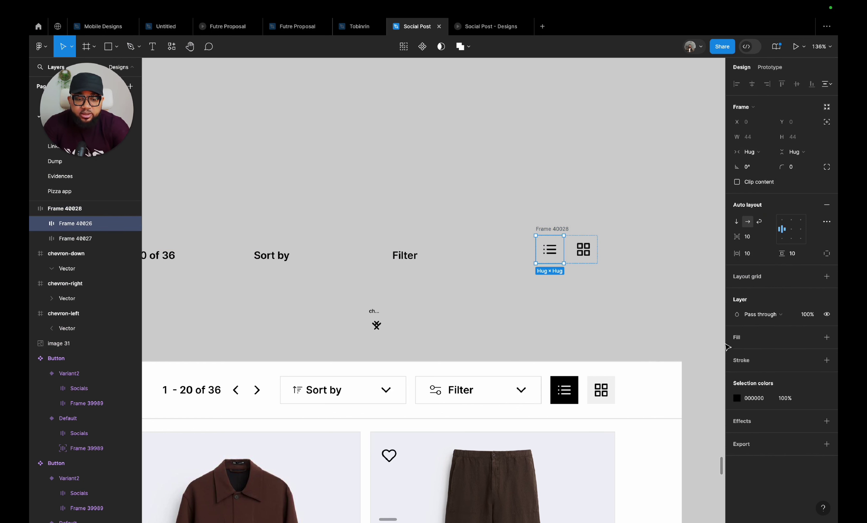
{"action": "left_click", "coordinate": [812, 337]}
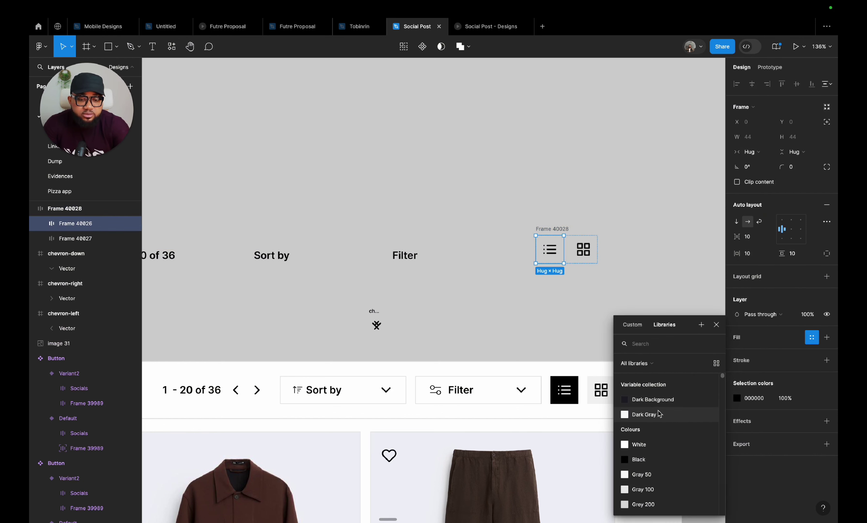
{"action": "left_click", "coordinate": [657, 460]}
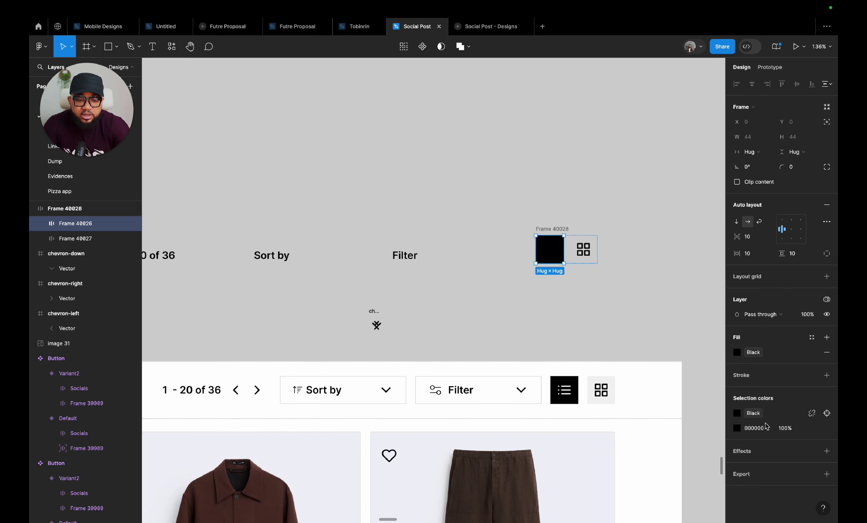
{"action": "left_click", "coordinate": [812, 428]}
{"action": "left_click", "coordinate": [644, 443]}
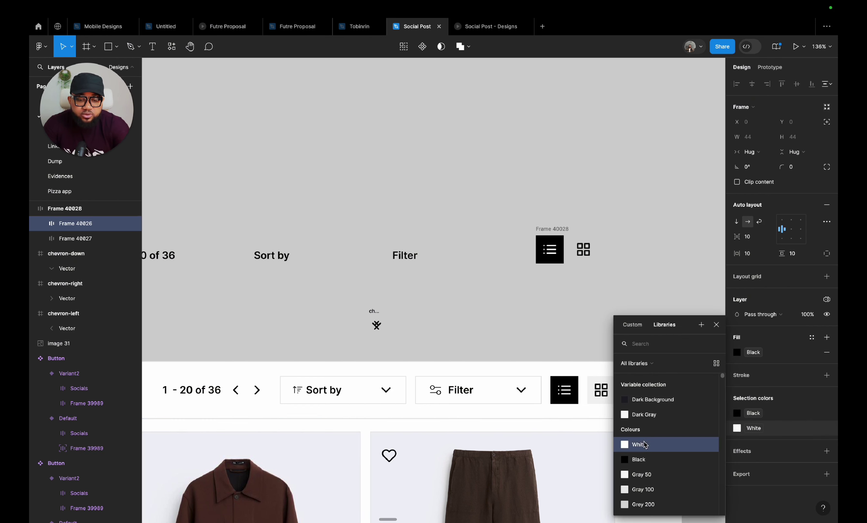
- Fill the grid toggle with the Gray 50 library colour and apply the Black colour to its icon
{"action": "left_click", "coordinate": [585, 254]}
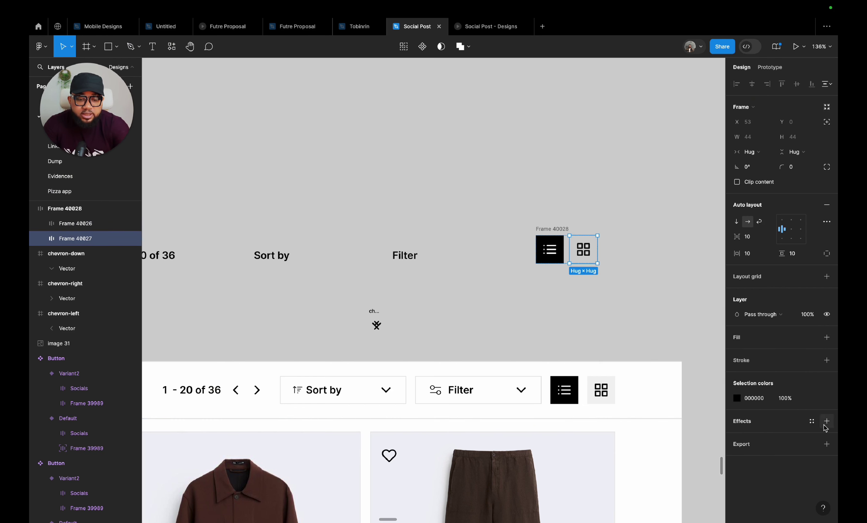
{"action": "left_click", "coordinate": [812, 339]}
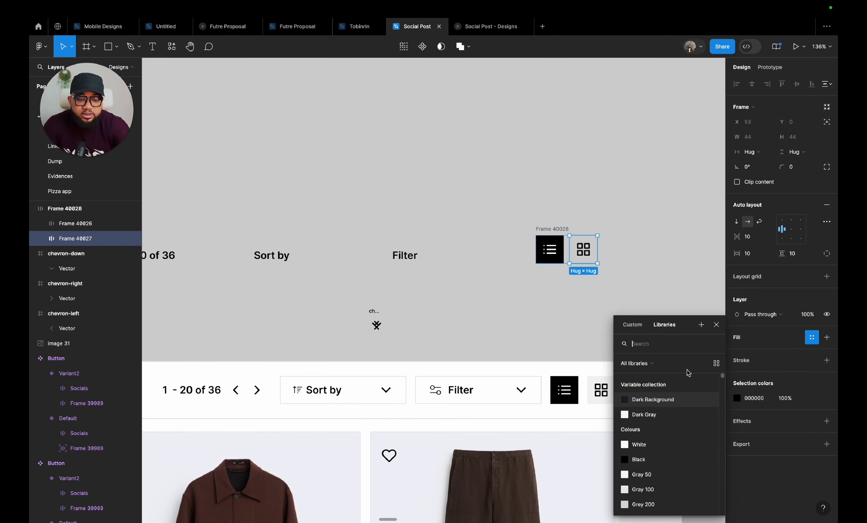
{"action": "left_click", "coordinate": [642, 480]}
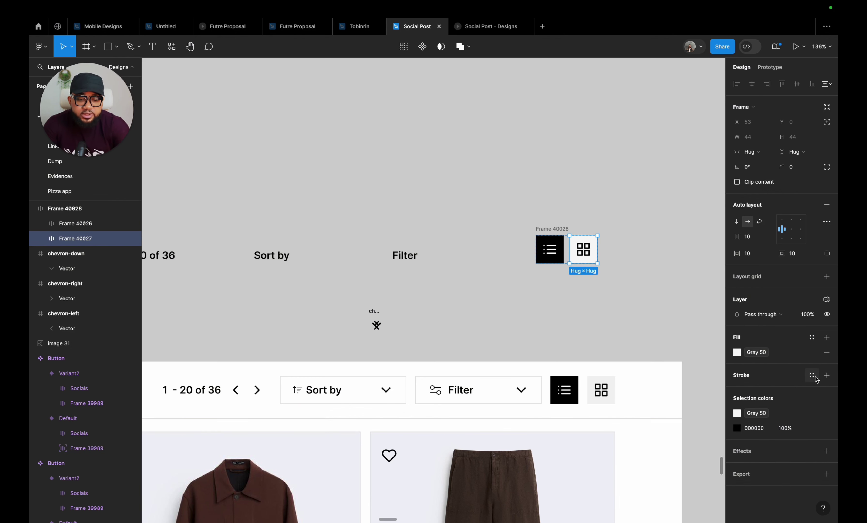
{"action": "left_click", "coordinate": [814, 428]}
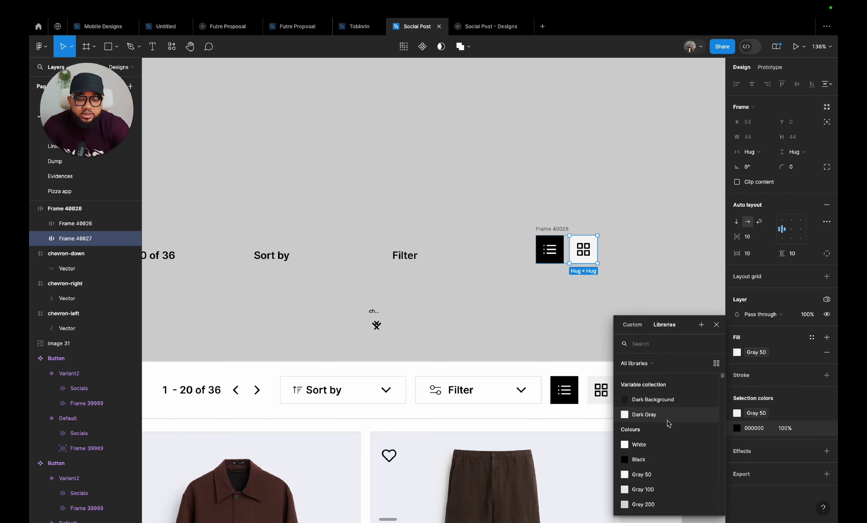
{"action": "left_click", "coordinate": [648, 460]}
{"action": "left_click", "coordinate": [454, 299]}
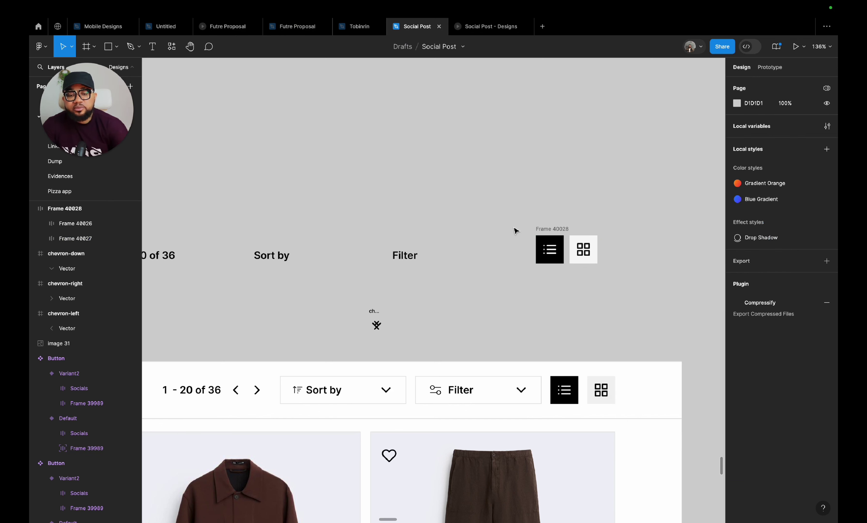
- Line the view toggle group up with the label row and place the chevron-down icon just right of "Filter"
{"action": "left_click_drag", "start_coordinate": [564, 232], "coordinate": [561, 231]}
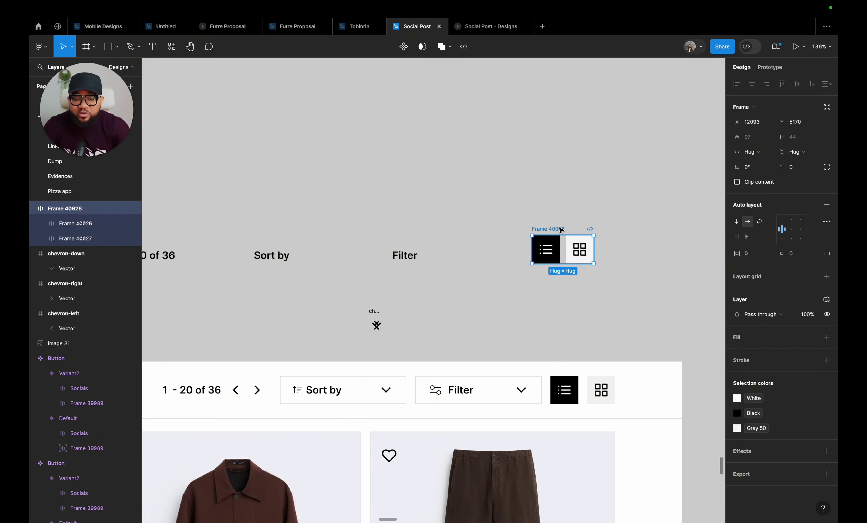
{"action": "left_click_drag", "start_coordinate": [562, 231], "coordinate": [562, 237]}
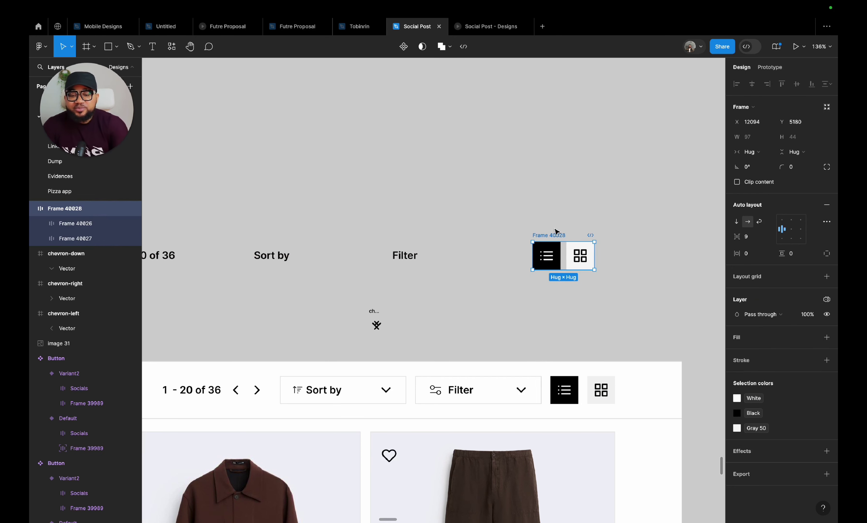
{"action": "left_click_drag", "start_coordinate": [374, 312], "coordinate": [444, 246]}
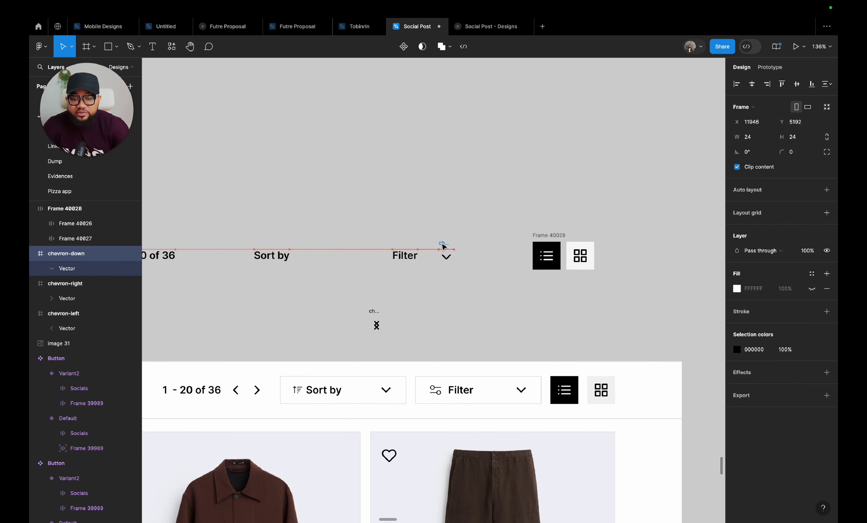
- Spread the chevron-left and chevron-right icons apart, group them with auto layout, and place them beside "1 -20 of 36"
{"action": "left_click_drag", "start_coordinate": [378, 321], "coordinate": [402, 315]}
{"action": "left_click_drag", "start_coordinate": [339, 294], "coordinate": [460, 356]}
{"action": "key", "text": "shift+a"}
{"action": "left_click_drag", "start_coordinate": [378, 312], "coordinate": [269, 263]}
{"action": "scroll", "coordinate": [277, 299], "scroll_direction": "left", "scroll_amount": 3}
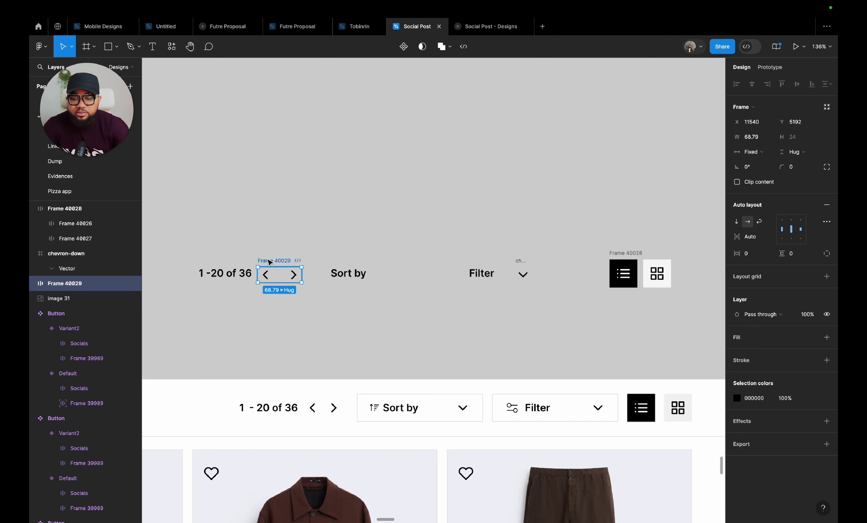
- Duplicate the chevron-down icon beside "Filter" and place the copy just right of "Sort by"
{"action": "scroll", "coordinate": [337, 303], "scroll_direction": "down", "scroll_amount": 2}
{"action": "scroll", "coordinate": [338, 303], "scroll_direction": "right", "scroll_amount": 2}
{"action": "left_click", "coordinate": [474, 231]}
{"action": "left_click_drag", "start_coordinate": [470, 226], "coordinate": [345, 223]}
{"action": "left_click", "coordinate": [356, 271]}
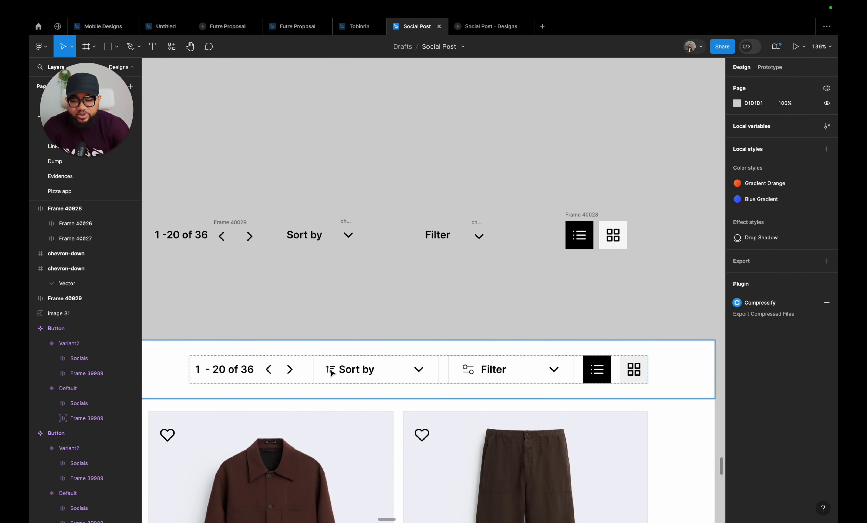
- Search the Iconify plugin for "sort" and insert the bi:sort-up icon just before the "Sort by" label
{"action": "right_click", "coordinate": [370, 298]}
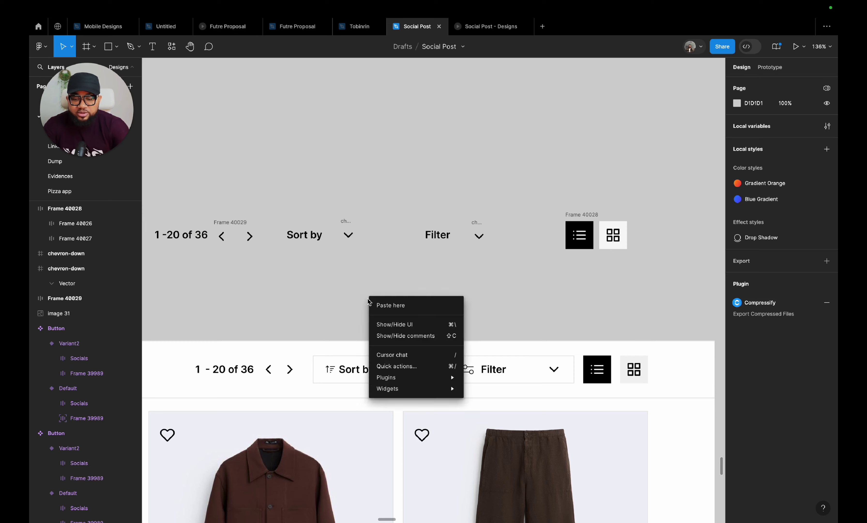
{"action": "mouse_move", "coordinate": [416, 377]}
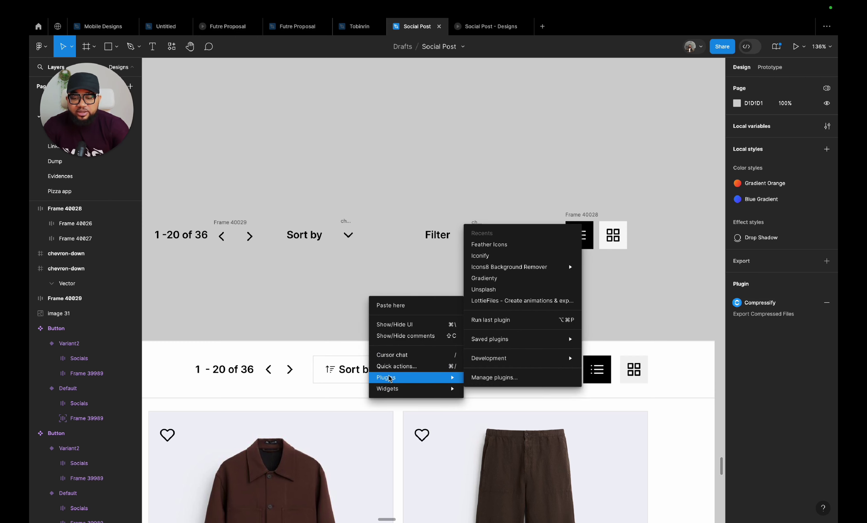
{"action": "left_click", "coordinate": [485, 258]}
{"action": "left_click", "coordinate": [498, 161]}
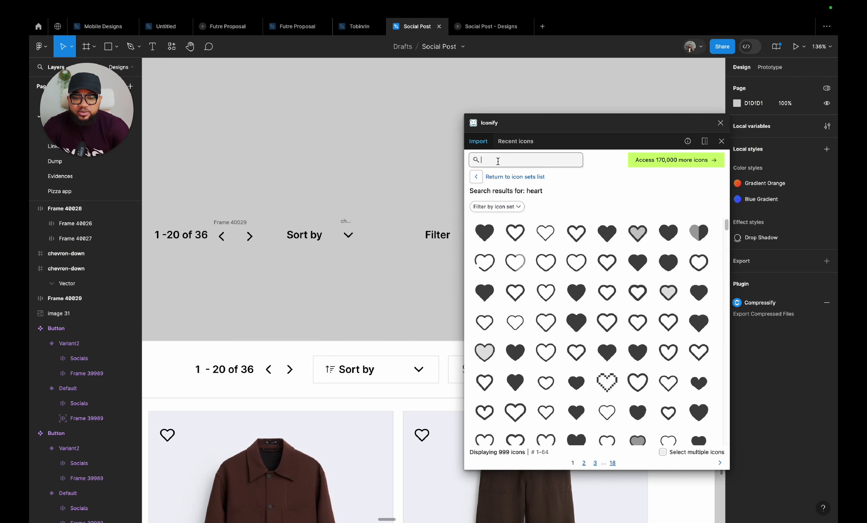
{"action": "type", "text": "sort"}
{"action": "key", "text": "Return"}
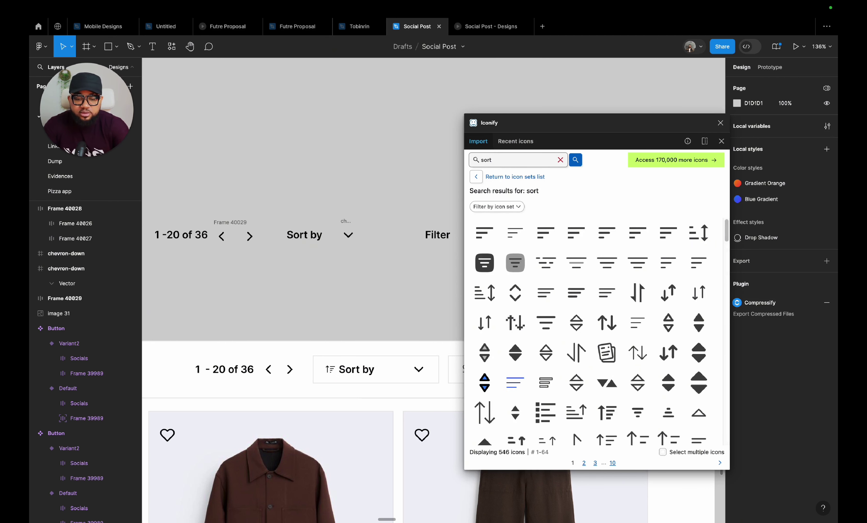
{"action": "scroll", "coordinate": [568, 331], "scroll_direction": "down", "scroll_amount": 3}
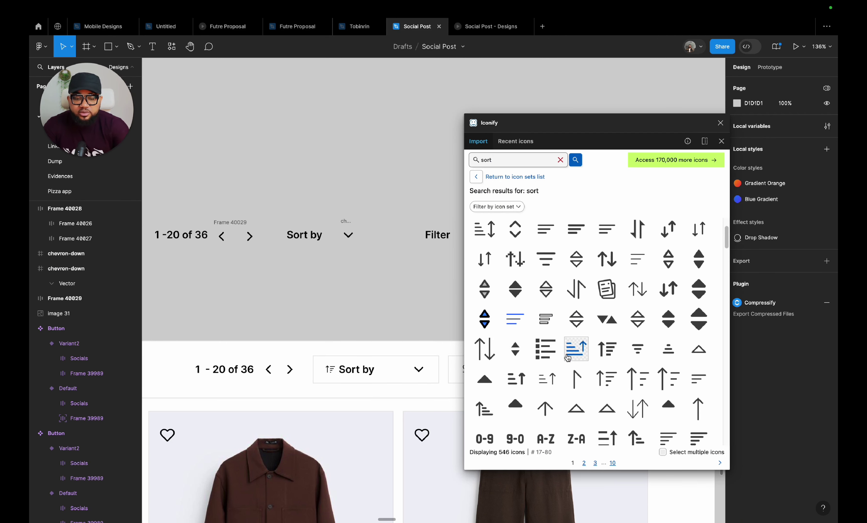
{"action": "left_click_drag", "start_coordinate": [607, 377], "coordinate": [277, 225]}
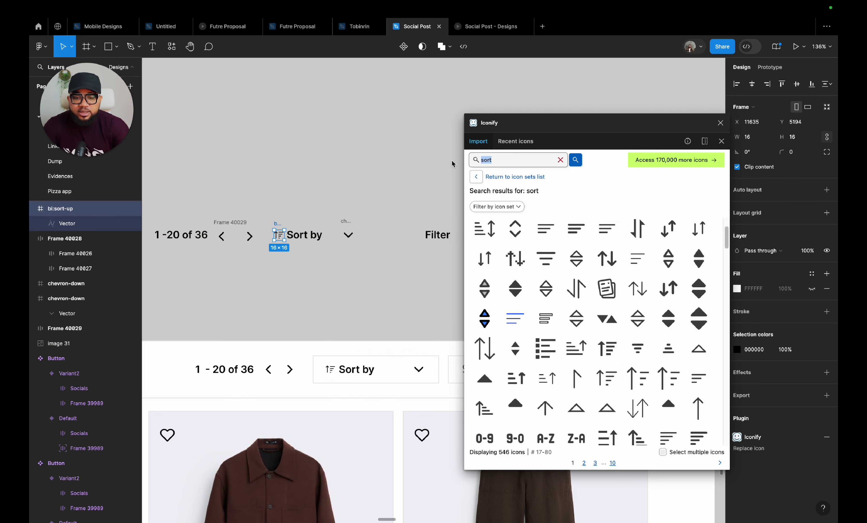
- Search the Iconify plugin for "settings", insert the lucide:settings-2 icon on the canvas below the "Filter" label, and close the plugin
{"action": "scroll", "coordinate": [452, 163], "scroll_direction": "right", "scroll_amount": 3}
{"action": "scroll", "coordinate": [452, 163], "scroll_direction": "down", "scroll_amount": 1}
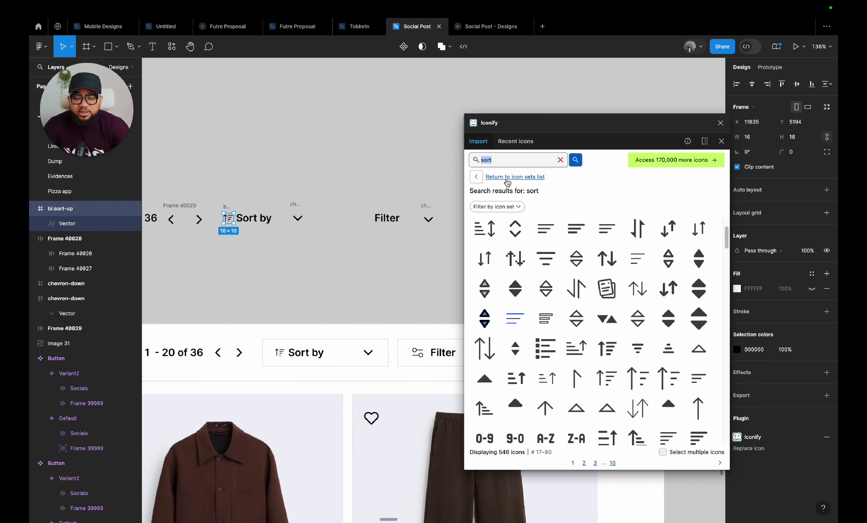
{"action": "type", "text": "setting"}
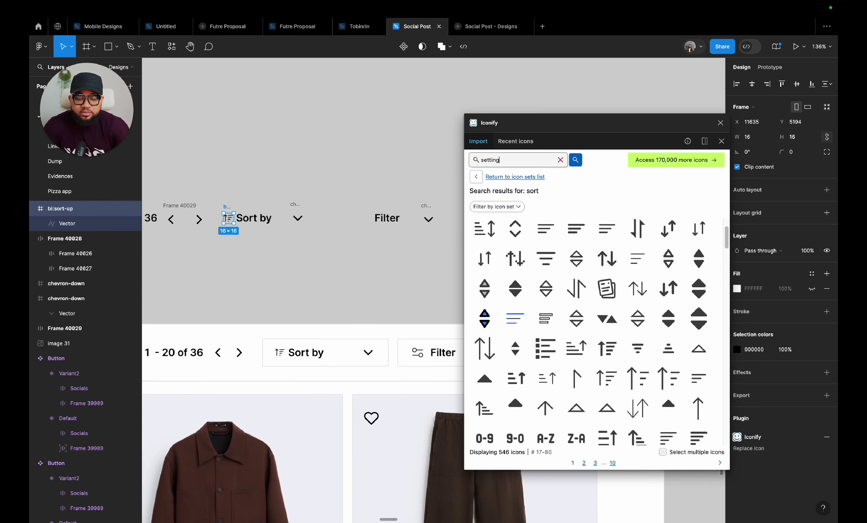
{"action": "scroll", "coordinate": [619, 363], "scroll_direction": "down", "scroll_amount": 3}
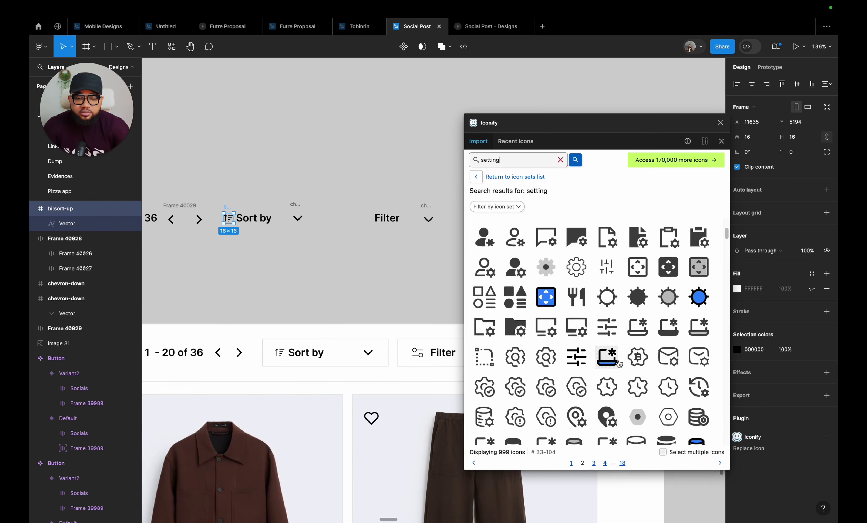
{"action": "scroll", "coordinate": [619, 363], "scroll_direction": "down", "scroll_amount": 10}
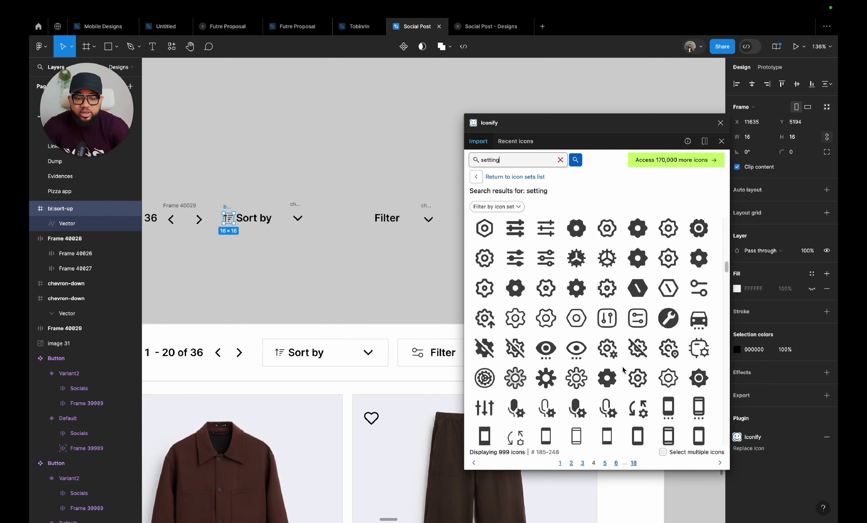
{"action": "scroll", "coordinate": [623, 369], "scroll_direction": "up", "scroll_amount": 15}
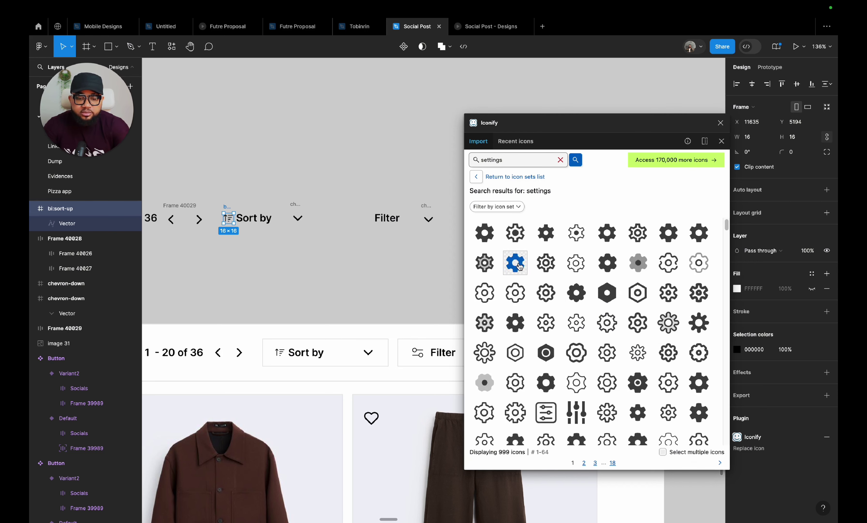
{"action": "scroll", "coordinate": [609, 338], "scroll_direction": "down", "scroll_amount": 6}
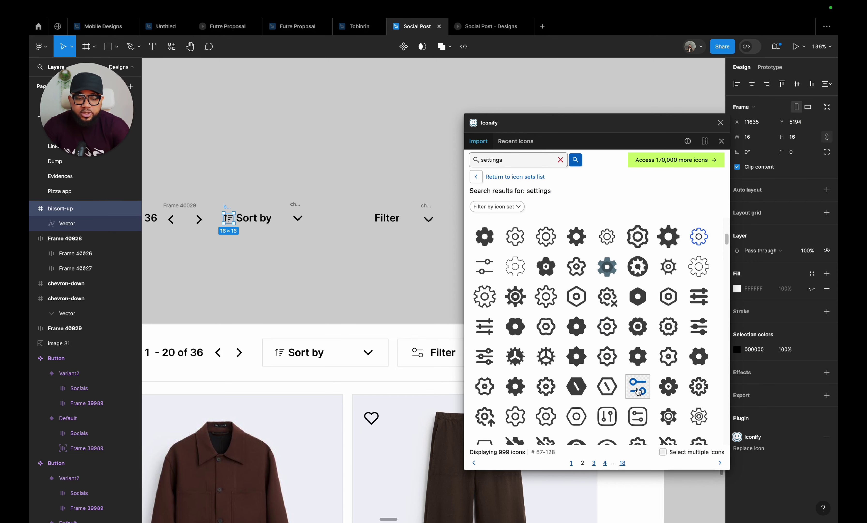
{"action": "left_click_drag", "start_coordinate": [638, 386], "coordinate": [342, 272]}
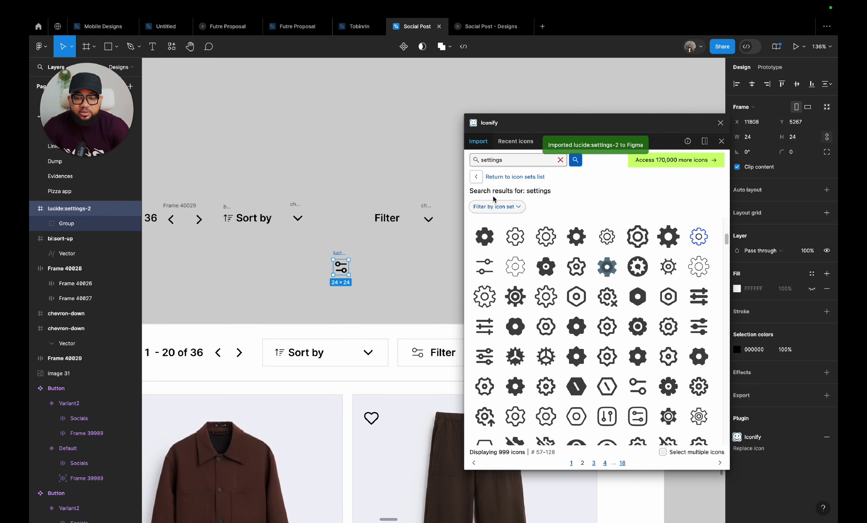
{"action": "left_click", "coordinate": [720, 123]}
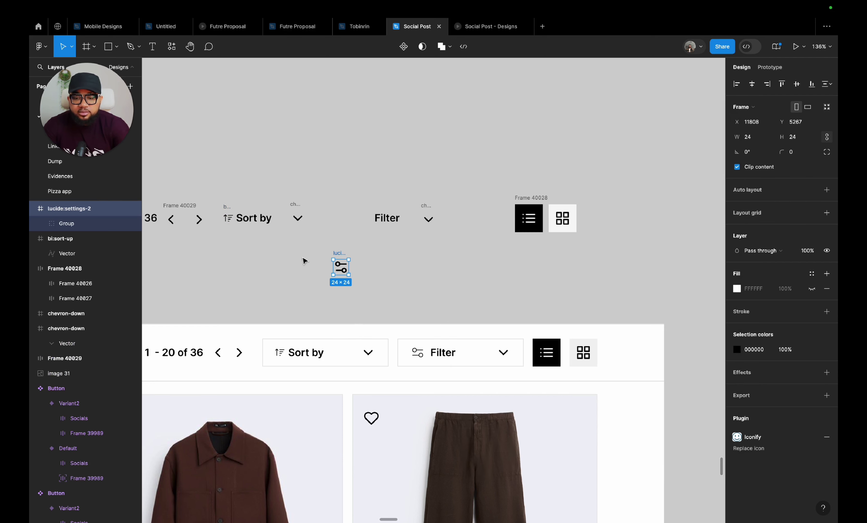
- Place the settings icon just before "Filter" and apply suggested auto layout to the icon, label and chevron
{"action": "left_click_drag", "start_coordinate": [344, 256], "coordinate": [367, 207]}
{"action": "left_click_drag", "start_coordinate": [327, 178], "coordinate": [484, 278]}
{"action": "right_click", "coordinate": [396, 224]}
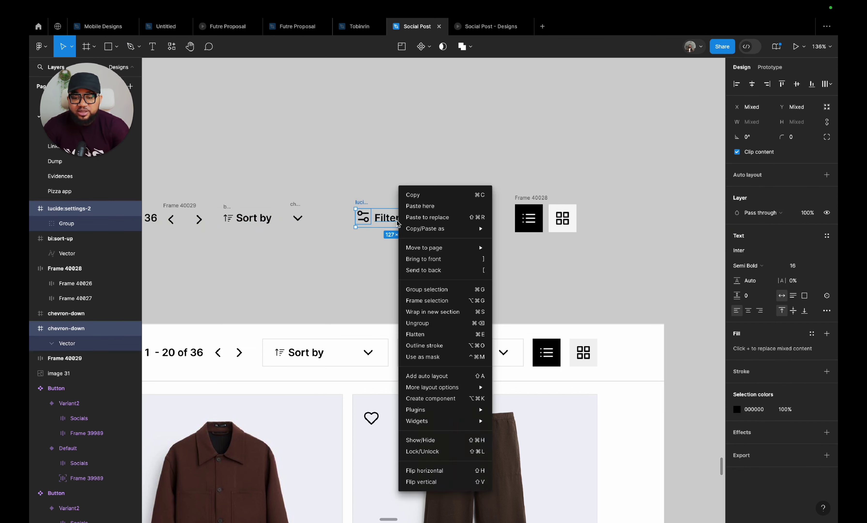
{"action": "mouse_move", "coordinate": [423, 388]}
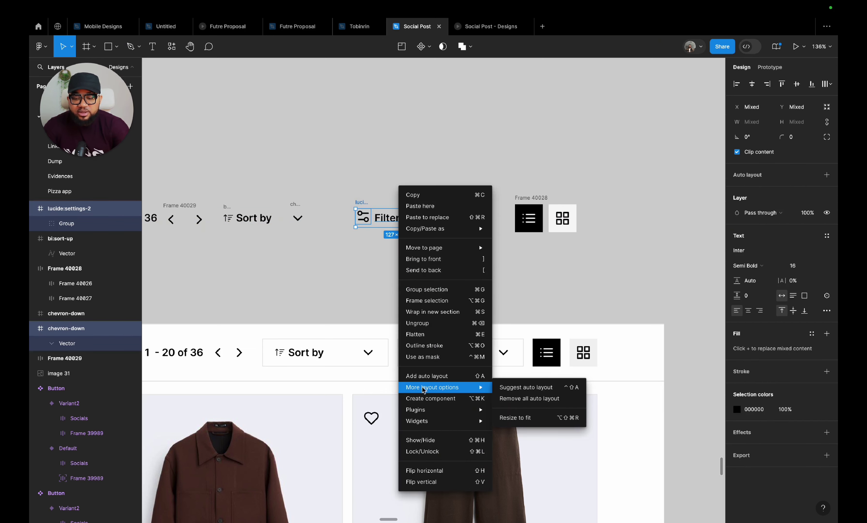
{"action": "left_click", "coordinate": [544, 391]}
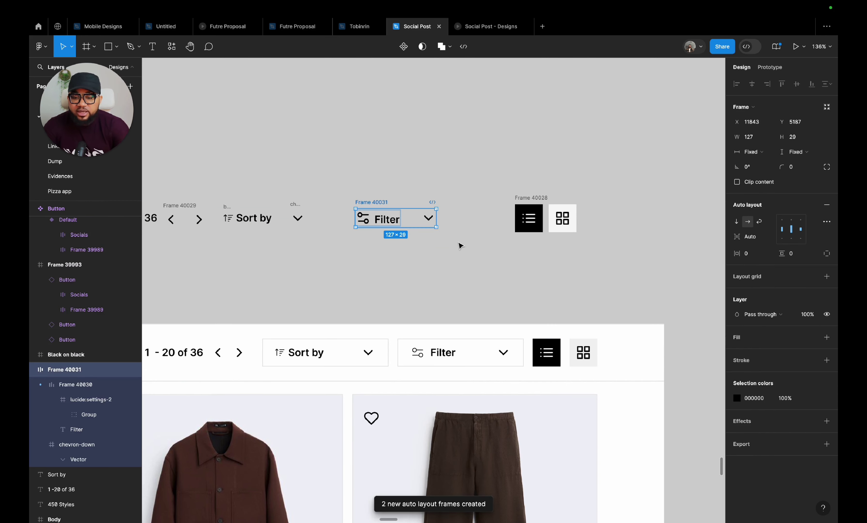
- Apply suggested auto layout to the sort-up icon, "Sort by" label and its chevron-down icon
{"action": "left_click_drag", "start_coordinate": [213, 186], "coordinate": [344, 259]}
{"action": "right_click", "coordinate": [247, 219]}
{"action": "mouse_move", "coordinate": [287, 390]}
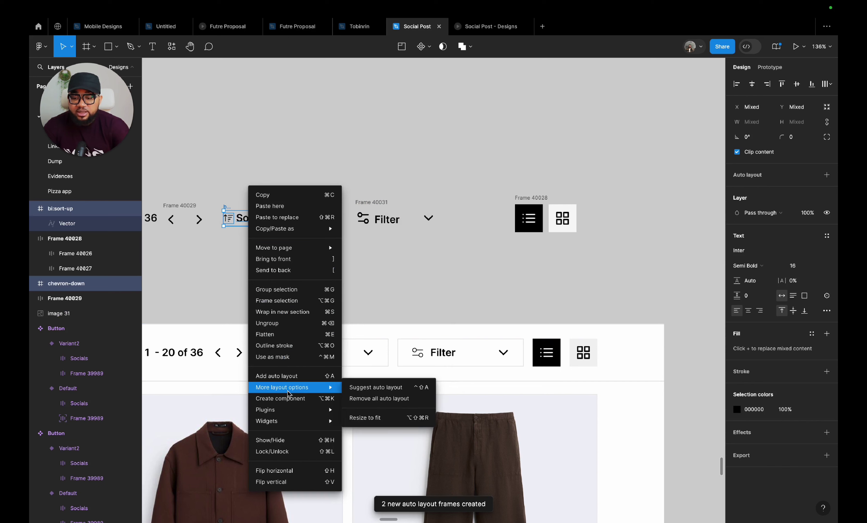
{"action": "left_click", "coordinate": [365, 389]}
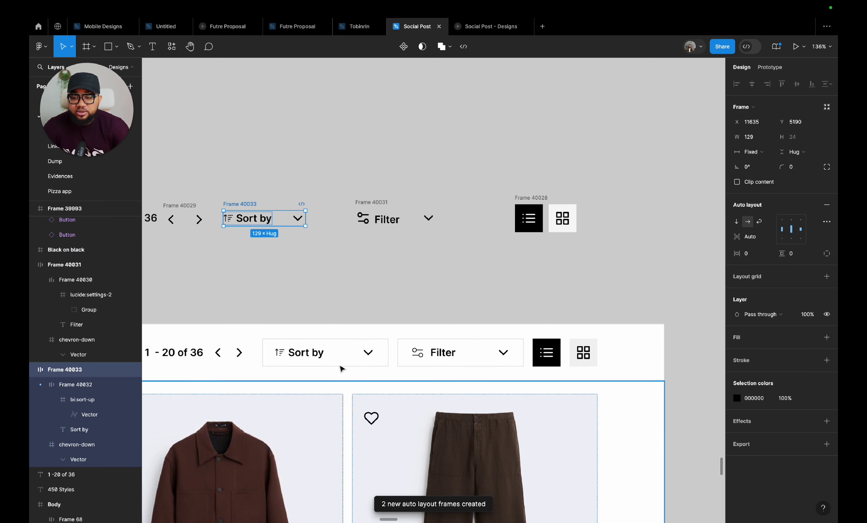
- Group the "1 -20 of 36" label and its chevron pair into one auto layout frame
{"action": "scroll", "coordinate": [293, 211], "scroll_direction": "left", "scroll_amount": 5}
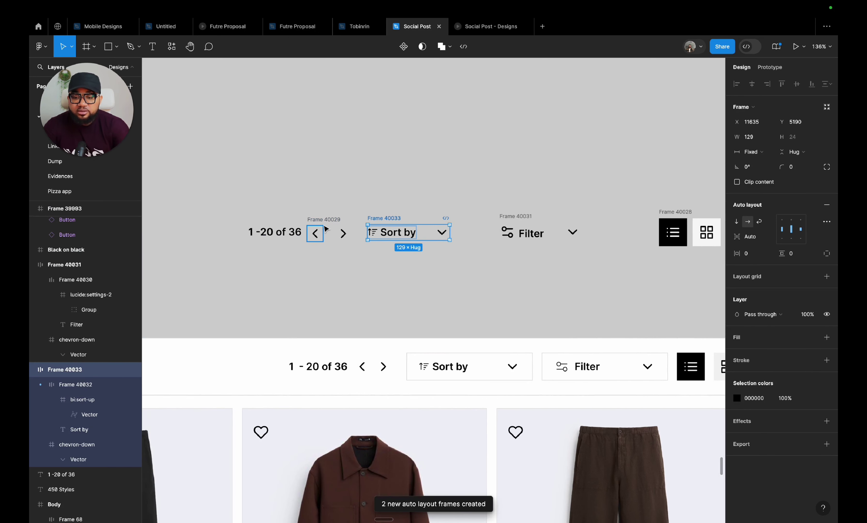
{"action": "left_click", "coordinate": [341, 223]}
{"action": "left_click_drag", "start_coordinate": [230, 199], "coordinate": [367, 288]}
{"action": "key", "text": "shift+a"}
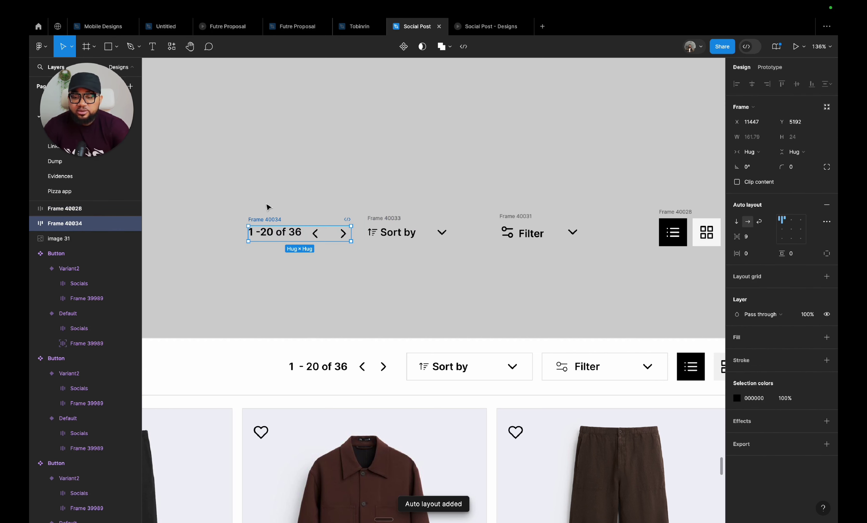
- Nudge the "Sort by" frame 10 px right and widen it to about 138, and widen the "Filter" frame to about 148
{"action": "left_click", "coordinate": [393, 227]}
{"action": "key", "text": "shift+Right"}
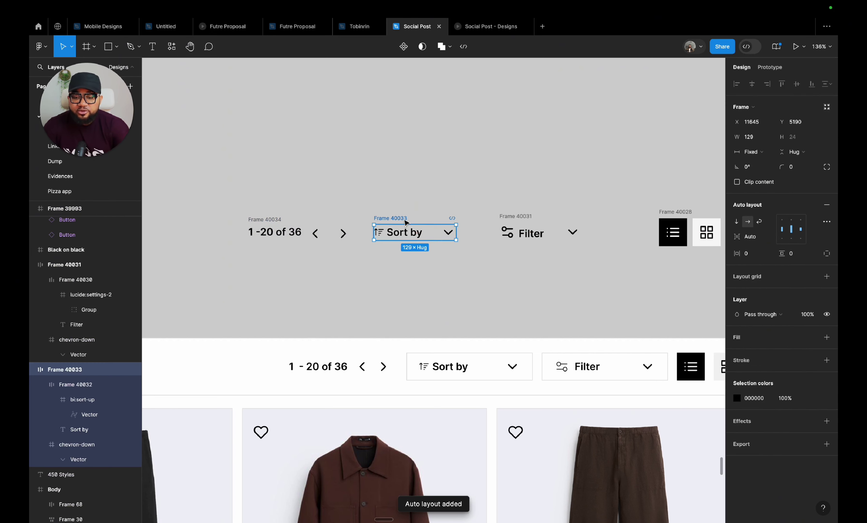
{"action": "mouse_move", "coordinate": [457, 233]}
{"action": "left_mouse_down"}
{"action": "mouse_move", "coordinate": [472, 233]}
{"action": "mouse_move", "coordinate": [462, 233]}
{"action": "left_mouse_up"}
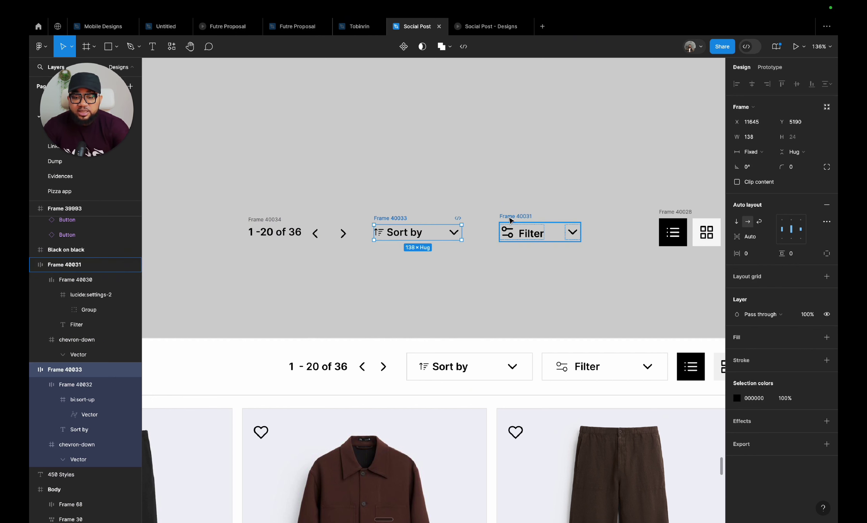
{"action": "left_click", "coordinate": [571, 233]}
{"action": "left_click_drag", "start_coordinate": [581, 232], "coordinate": [595, 231]}
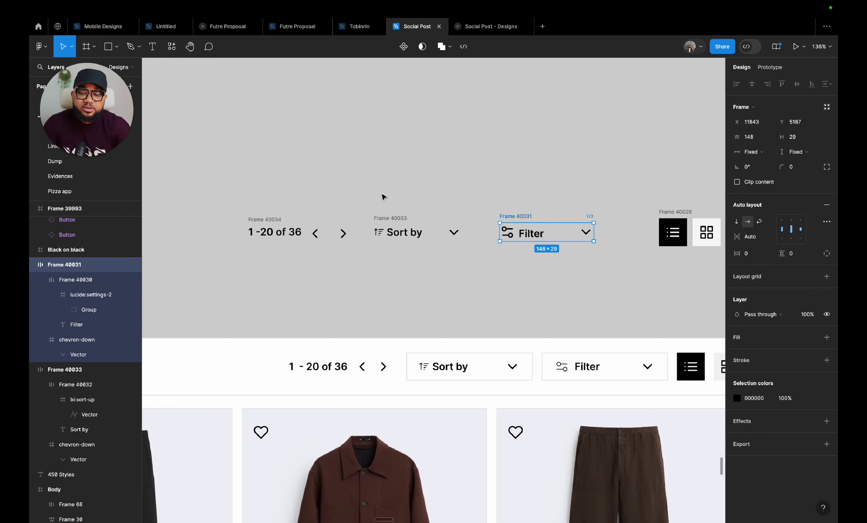
{"action": "left_click_drag", "start_coordinate": [368, 190], "coordinate": [626, 285]}
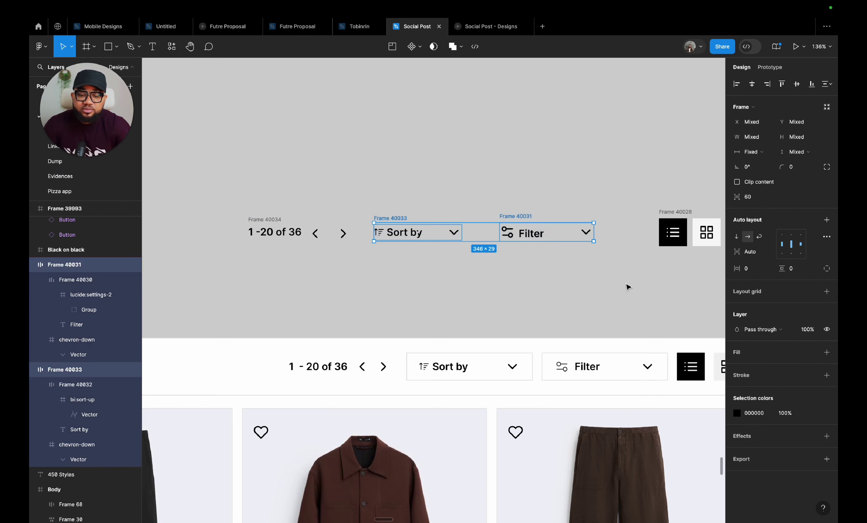
- Try a height of 50 on the view toggle group and return its vertical sizing to hug contents
{"action": "scroll", "coordinate": [627, 286], "scroll_direction": "right", "scroll_amount": 2}
{"action": "scroll", "coordinate": [628, 286], "scroll_direction": "right", "scroll_amount": 2}
{"action": "scroll", "coordinate": [627, 286], "scroll_direction": "down", "scroll_amount": 1}
{"action": "left_click", "coordinate": [571, 179]}
{"action": "left_click", "coordinate": [804, 140]}
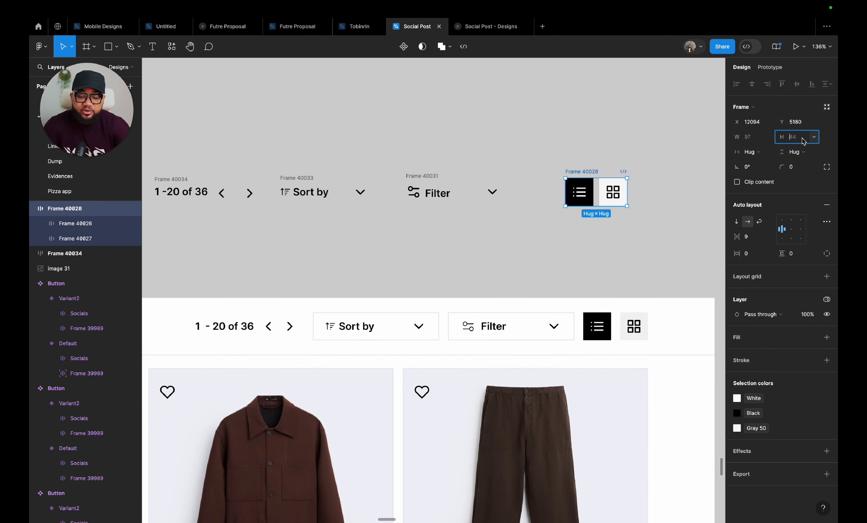
{"action": "type", "text": "50"}
{"action": "key", "text": "Return"}
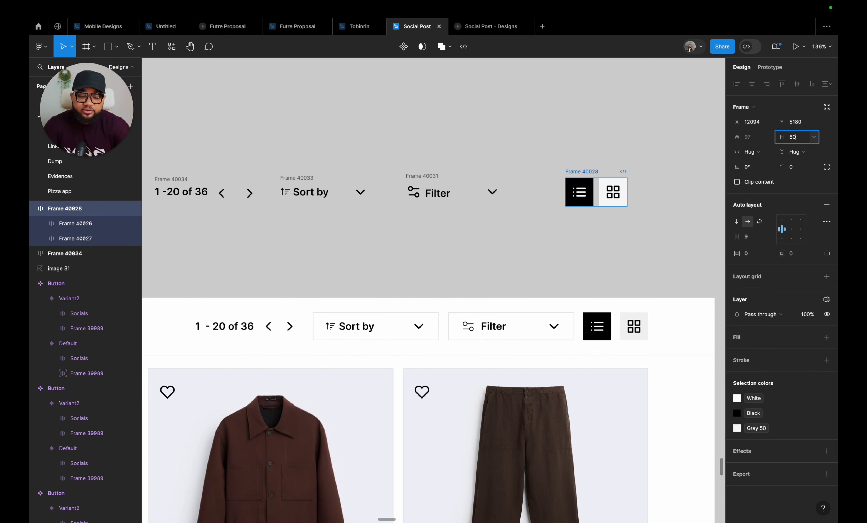
{"action": "left_click_drag", "start_coordinate": [533, 158], "coordinate": [648, 225]}
{"action": "left_click", "coordinate": [797, 151]}
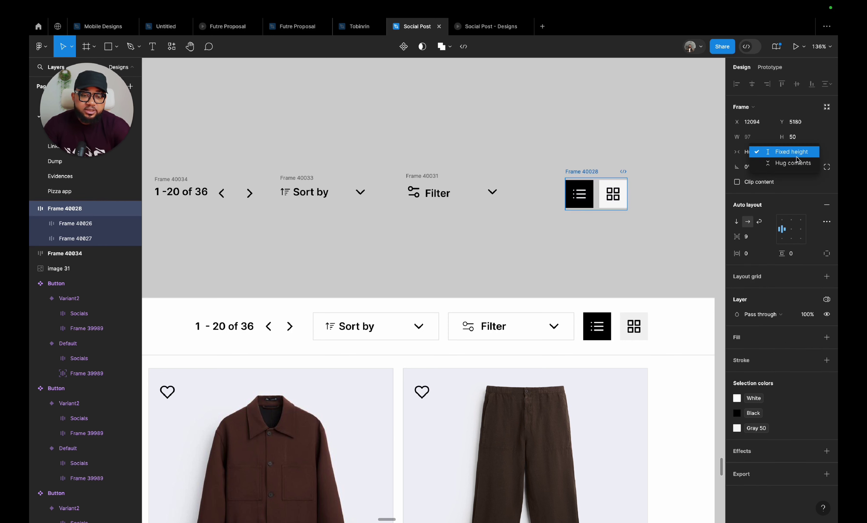
{"action": "left_click", "coordinate": [797, 162]}
{"action": "left_click", "coordinate": [795, 154]}
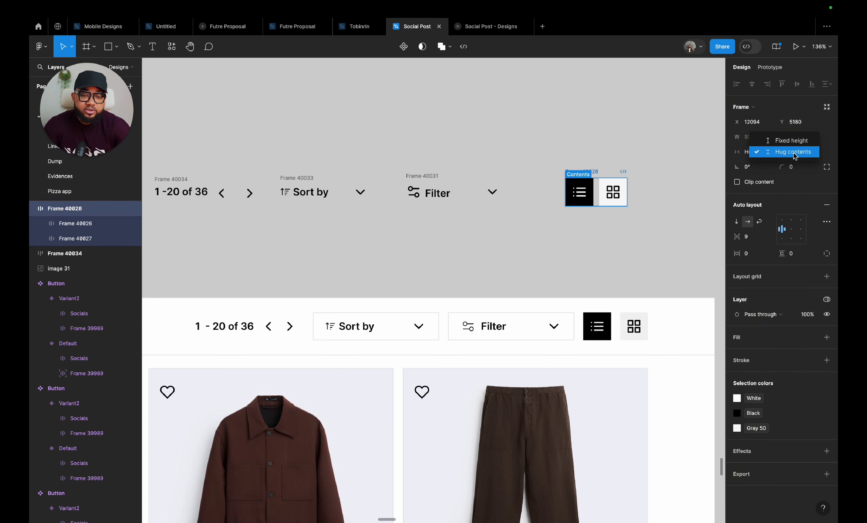
{"action": "left_click", "coordinate": [793, 152]}
{"action": "left_click", "coordinate": [630, 160]}
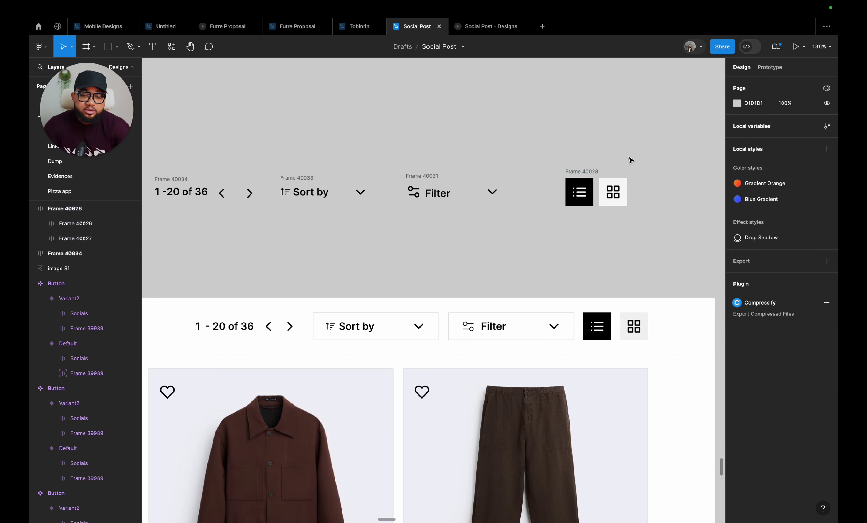
- Make both view toggle buttons fill their group's height, and set the group's height to 45
{"action": "left_click", "coordinate": [590, 172]}
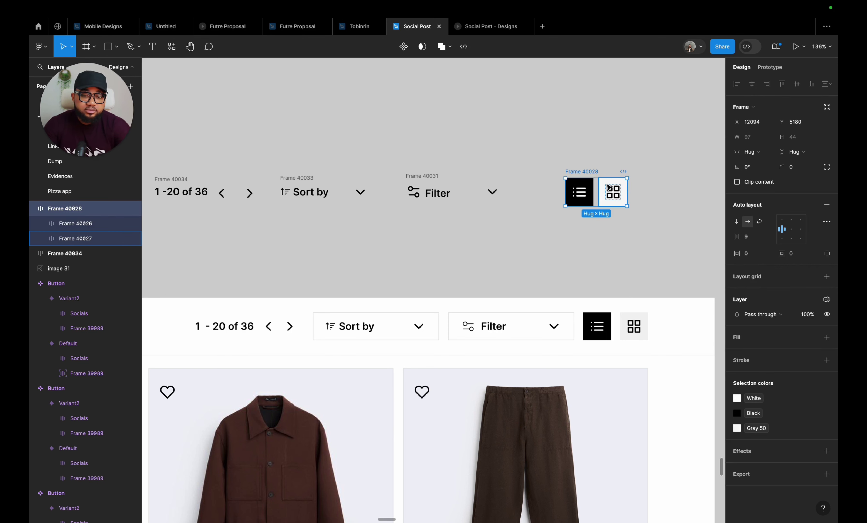
{"action": "key", "text": "Return"}
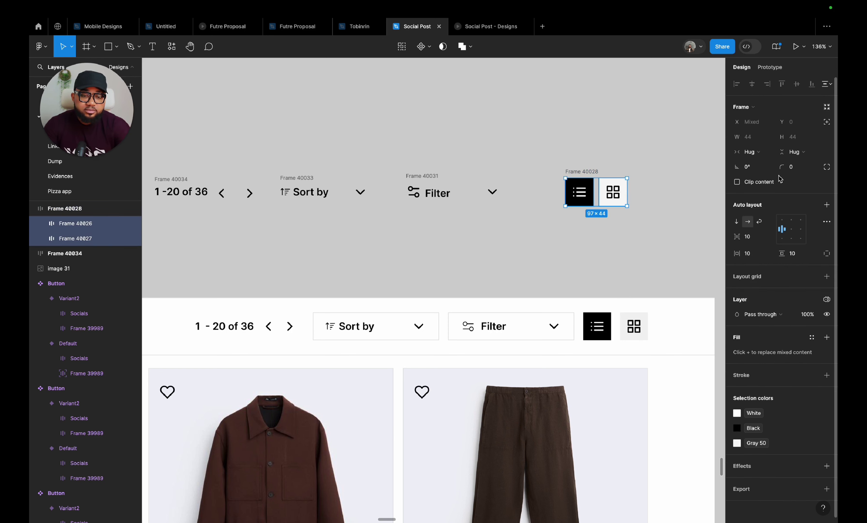
{"action": "left_click", "coordinate": [795, 152]}
{"action": "left_click", "coordinate": [794, 165]}
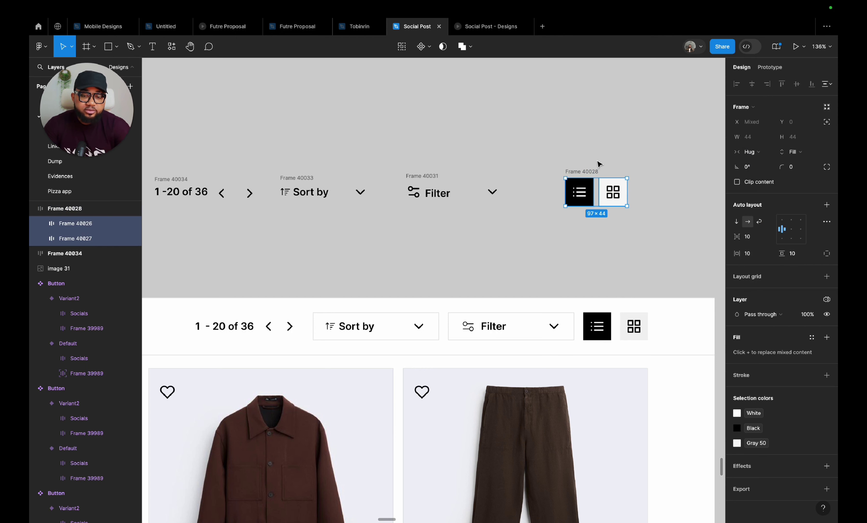
{"action": "left_click", "coordinate": [592, 171]}
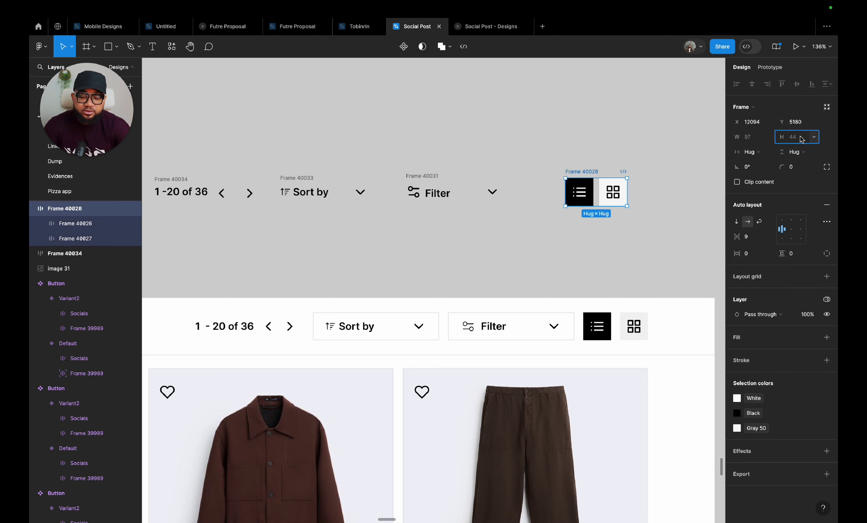
{"action": "type", "text": "45"}
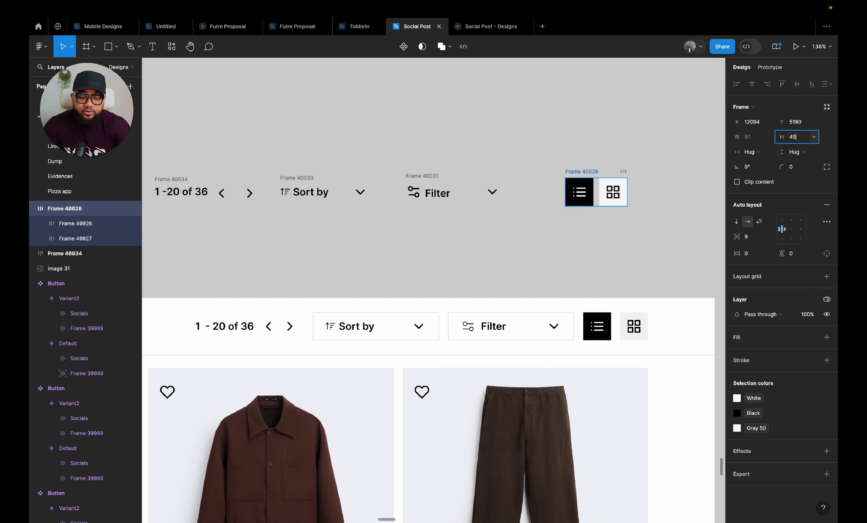
{"action": "key", "text": "Return"}
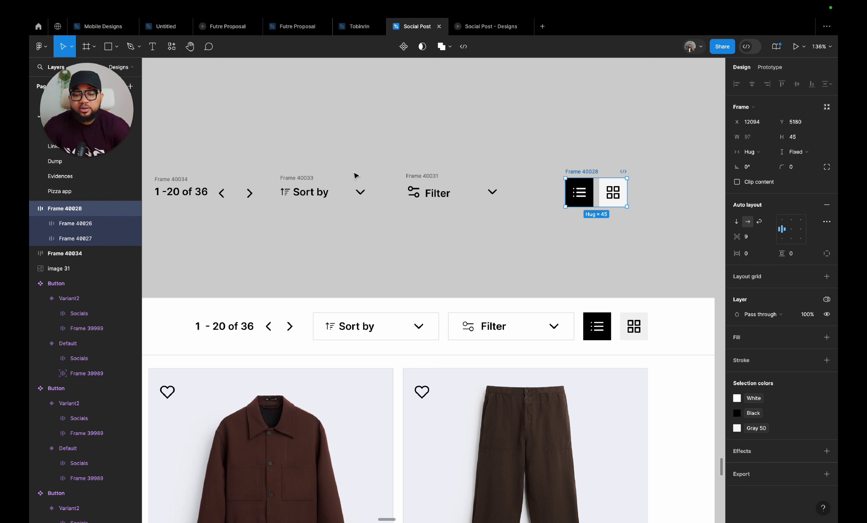
- Set the "Sort by" and "Filter" frames to a height of 45 with horizontal padding of 20
{"action": "left_click_drag", "start_coordinate": [267, 162], "coordinate": [537, 257]}
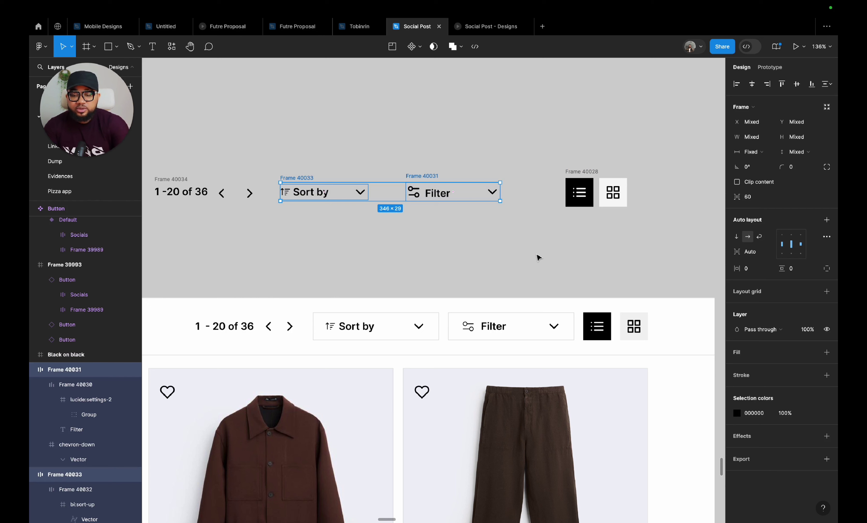
{"action": "left_click", "coordinate": [800, 138]}
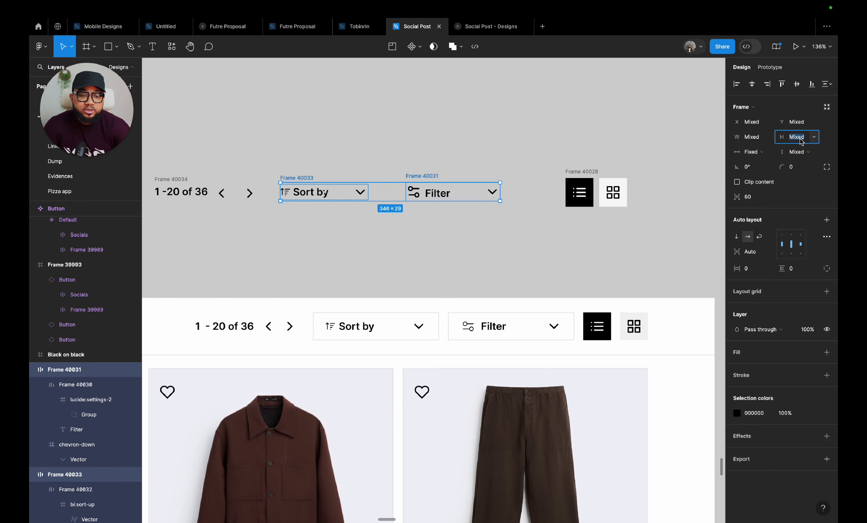
{"action": "type", "text": "45"}
{"action": "key", "text": "Return"}
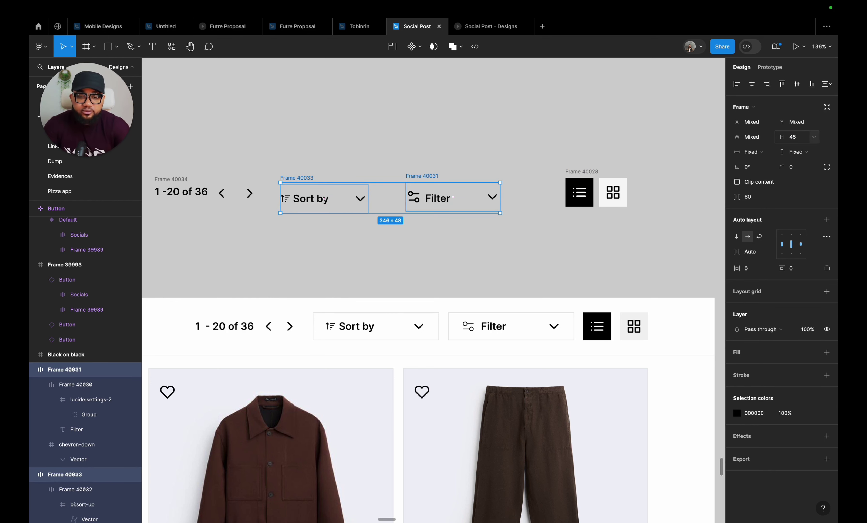
{"action": "left_click", "coordinate": [754, 272]}
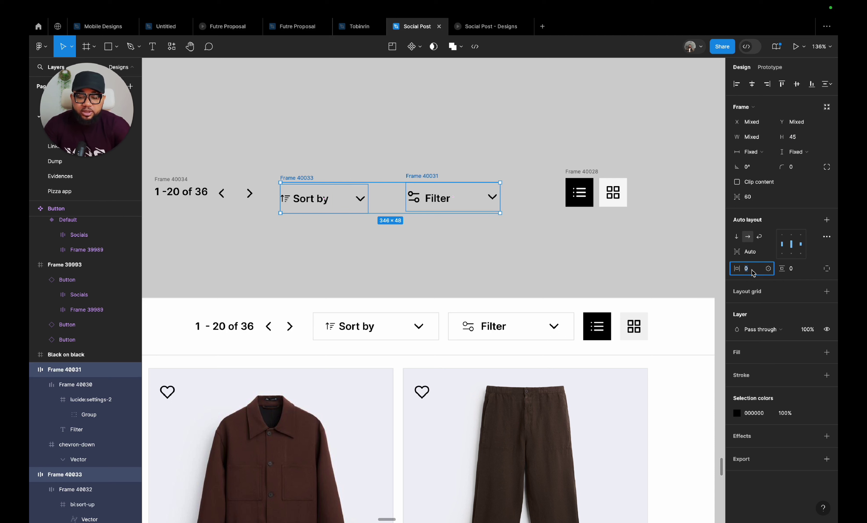
{"action": "type", "text": "20"}
{"action": "key", "text": "Return"}
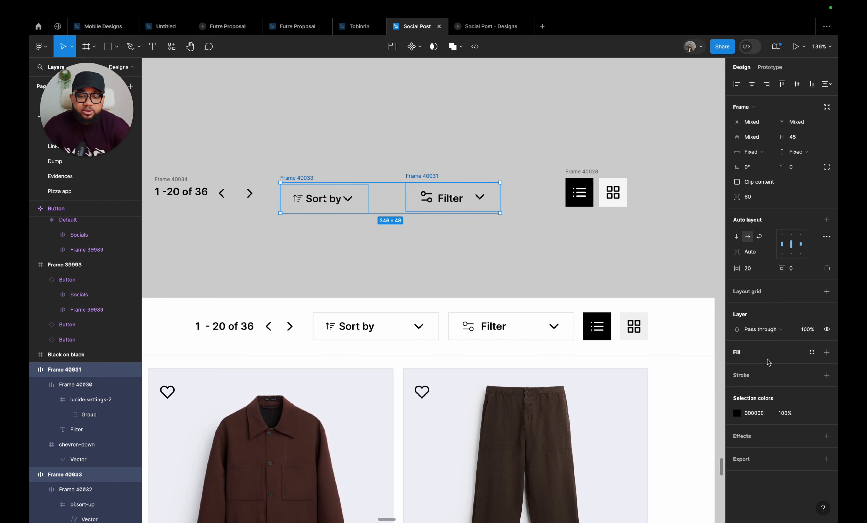
- Add a 1 px inside stroke in Gray 100 to the "Sort by" and "Filter" frames
{"action": "left_click", "coordinate": [782, 380]}
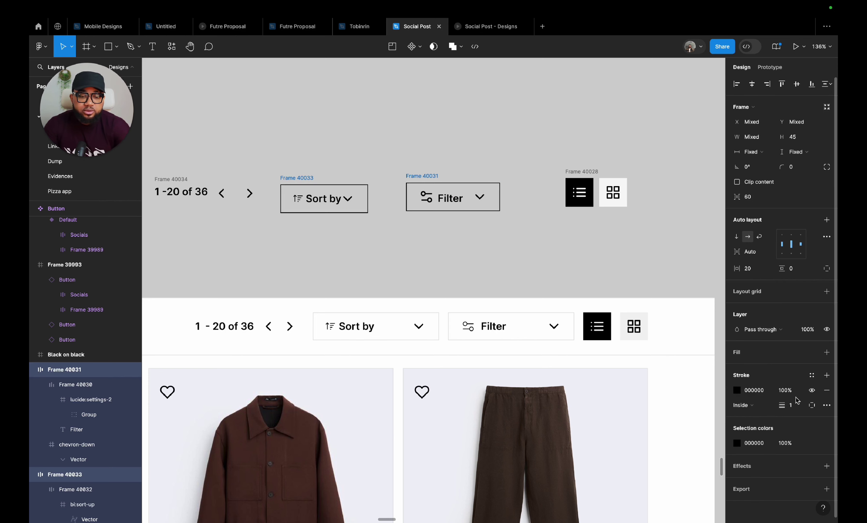
{"action": "left_click", "coordinate": [815, 377]}
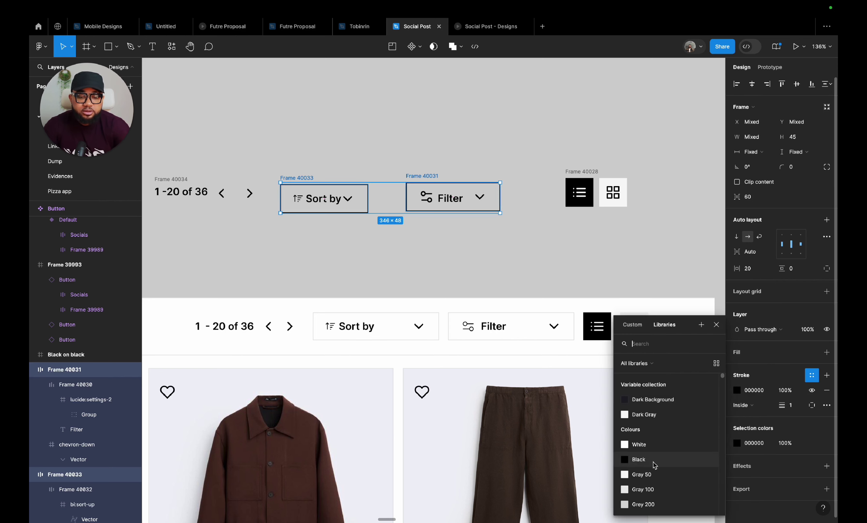
{"action": "left_click", "coordinate": [654, 486]}
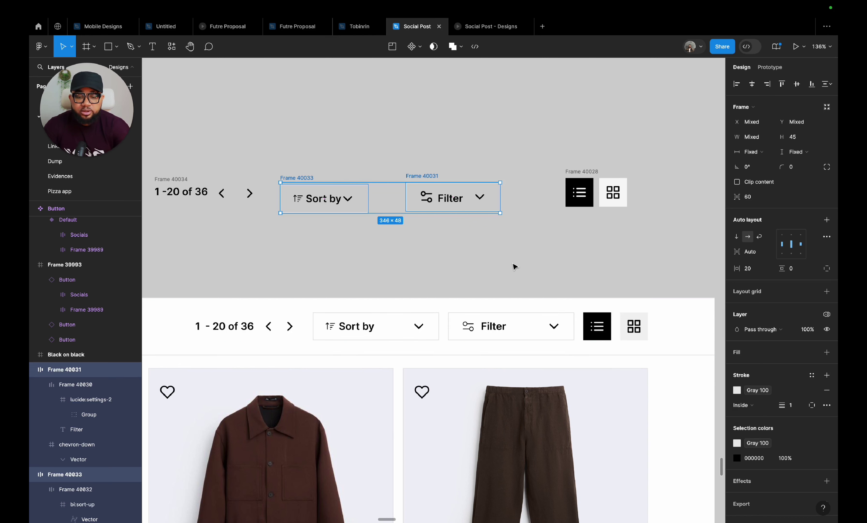
{"action": "scroll", "coordinate": [510, 262], "scroll_direction": "left", "scroll_amount": 3}
{"action": "scroll", "coordinate": [510, 262], "scroll_direction": "up", "scroll_amount": 2}
{"action": "left_click", "coordinate": [468, 262]}
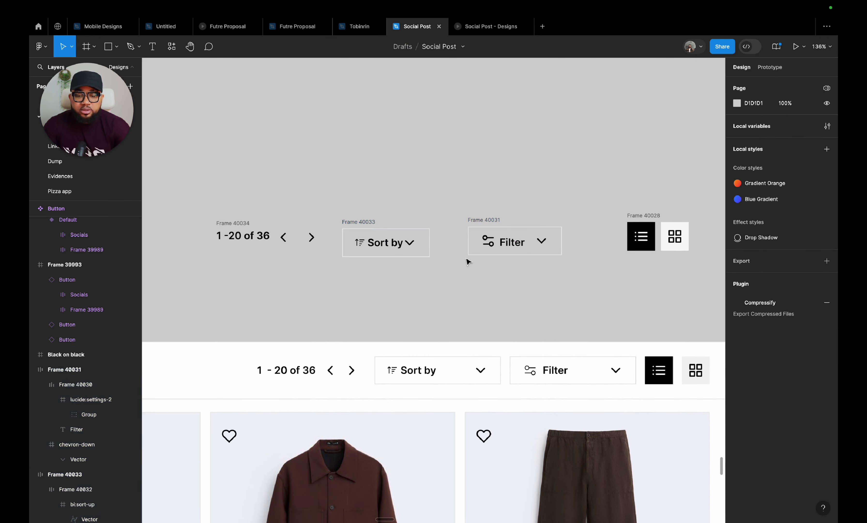
- Shift the "Filter" frame right and widen both the "Sort by" and "Filter" frames to separate their chevrons from the labels
{"action": "left_click_drag", "start_coordinate": [319, 196], "coordinate": [522, 306]}
{"action": "left_click_drag", "start_coordinate": [335, 183], "coordinate": [614, 248]}
{"action": "left_click", "coordinate": [386, 294]}
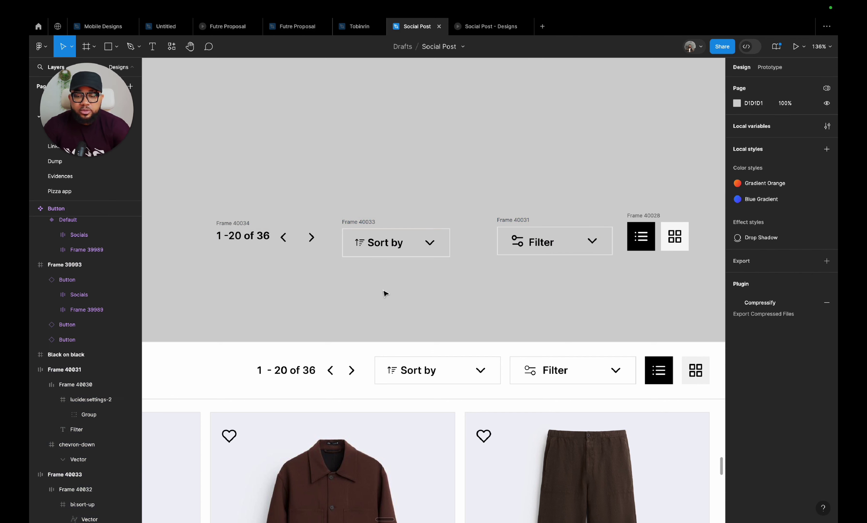
- Set the "1 -20 of 36" pagination frame's height to 45, center its contents vertically and set its horizontal gap to Auto
{"action": "scroll", "coordinate": [383, 289], "scroll_direction": "up", "scroll_amount": 3}
{"action": "left_click_drag", "start_coordinate": [269, 271], "coordinate": [267, 277]}
{"action": "left_click", "coordinate": [797, 139]}
{"action": "key", "text": "Return"}
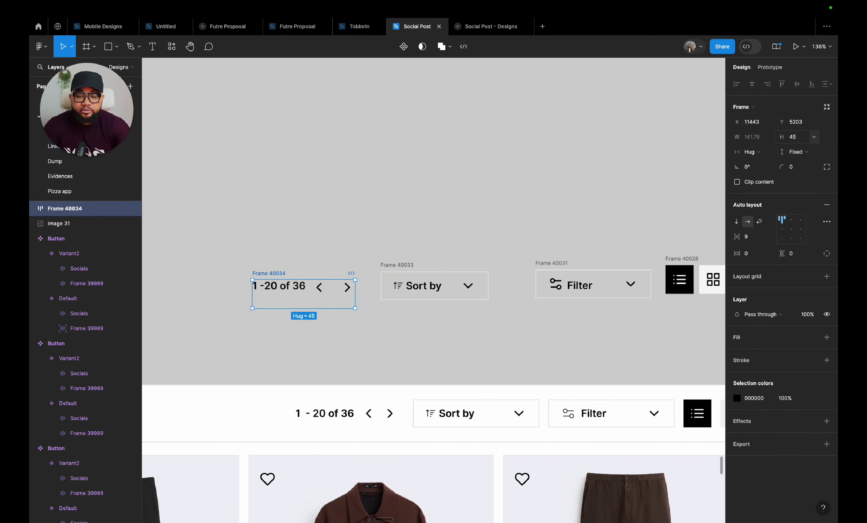
{"action": "left_click", "coordinate": [783, 230]}
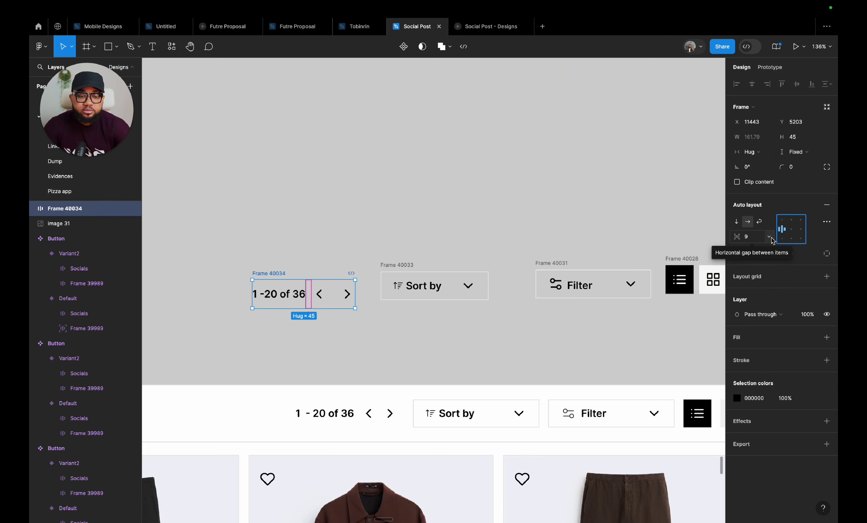
{"action": "left_click", "coordinate": [770, 237]}
{"action": "left_click", "coordinate": [769, 239]}
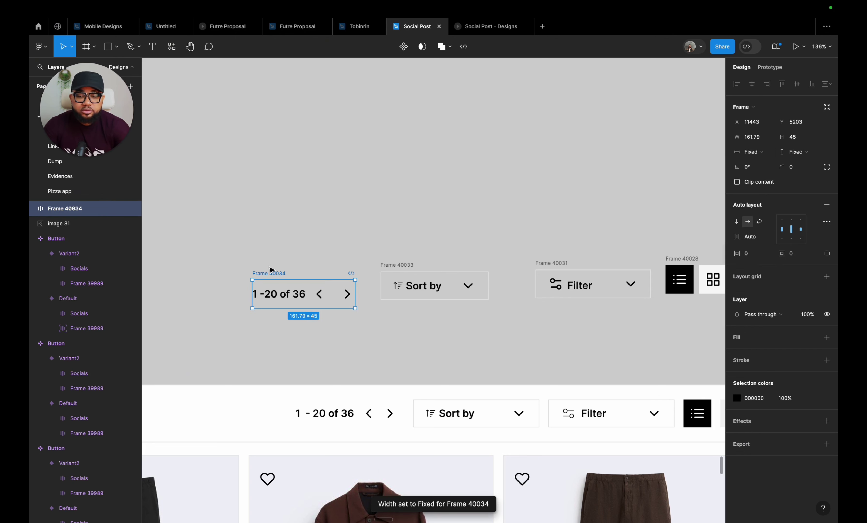
- Set the pagination frame's horizontal padding to 20 and extend it leftward to a width of 217
{"action": "left_click", "coordinate": [757, 257]}
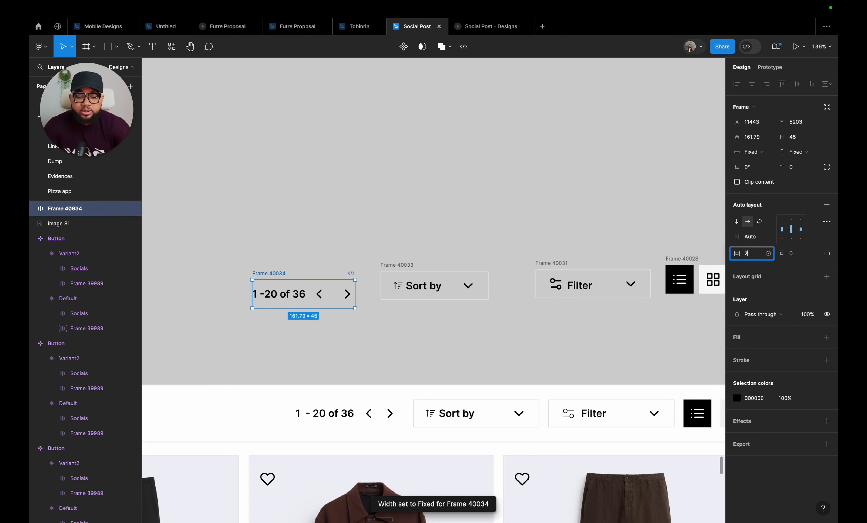
{"action": "key", "text": "Return"}
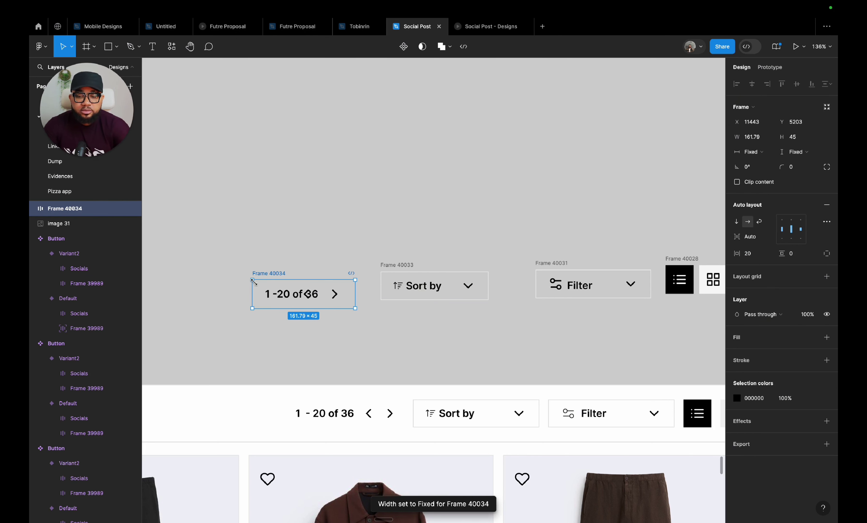
{"action": "left_click_drag", "start_coordinate": [250, 290], "coordinate": [218, 290]}
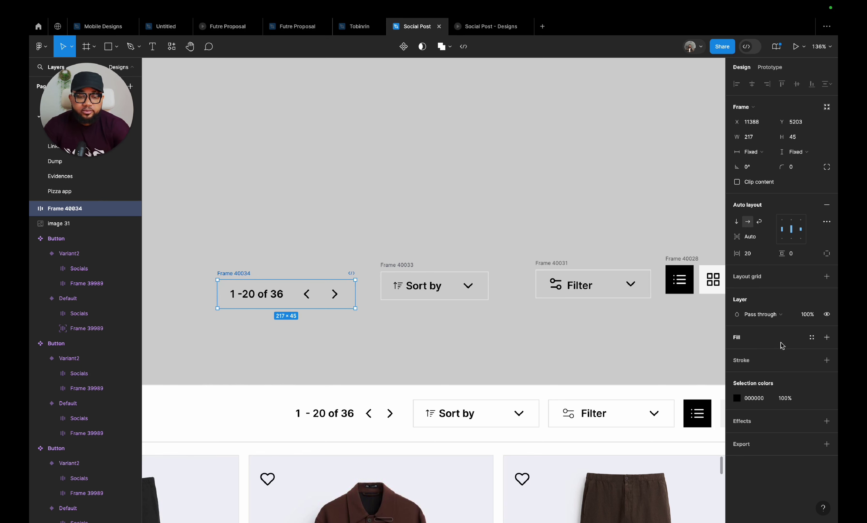
- Add a 1 px inside stroke in Gray 100 to the pagination frame
{"action": "left_click", "coordinate": [787, 360]}
{"action": "left_click", "coordinate": [812, 360]}
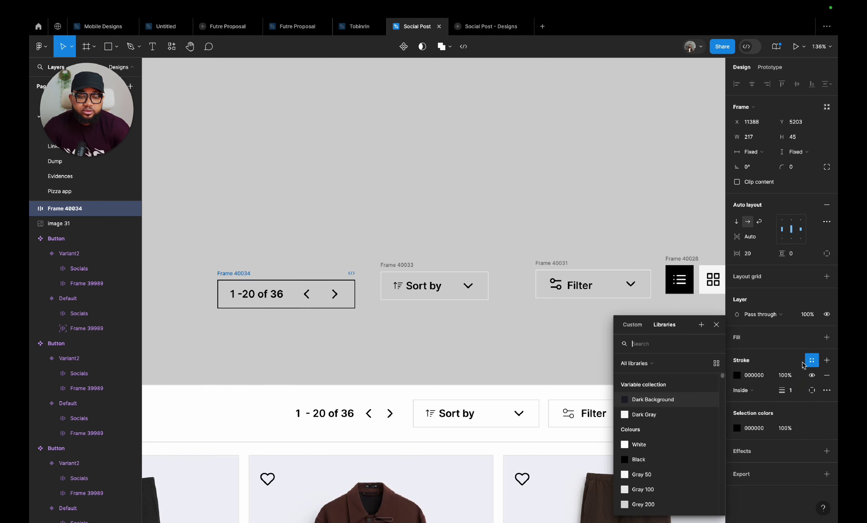
{"action": "left_click", "coordinate": [653, 490]}
{"action": "left_click", "coordinate": [443, 348]}
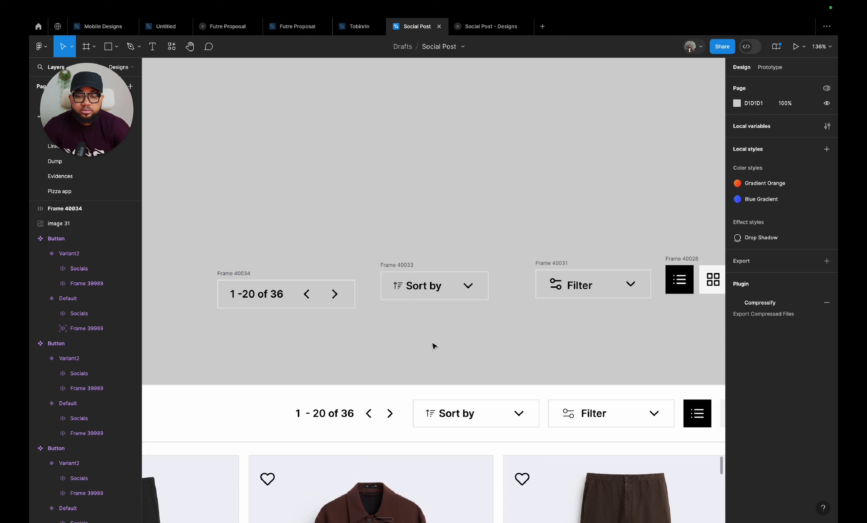
- Apply a White fill to the pagination, "Sort by" and "Filter" frames together
{"action": "left_click_drag", "start_coordinate": [210, 241], "coordinate": [665, 355]}
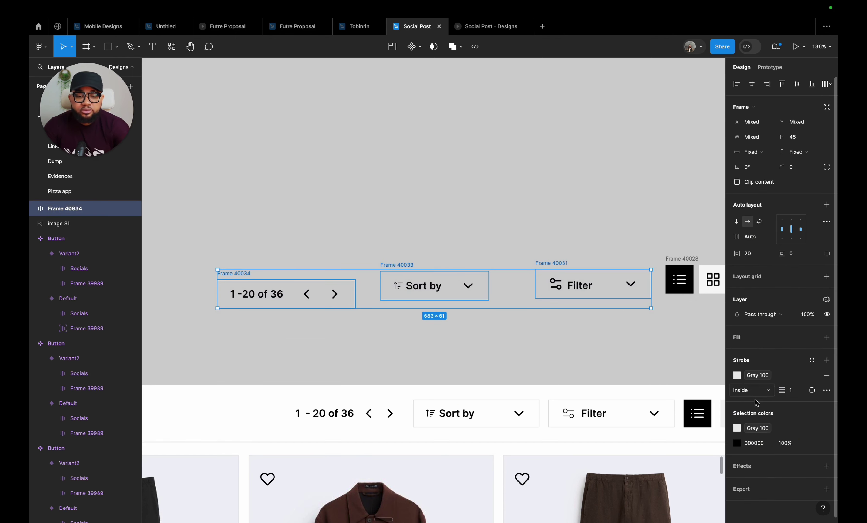
{"action": "left_click", "coordinate": [813, 337]}
{"action": "left_click", "coordinate": [654, 444]}
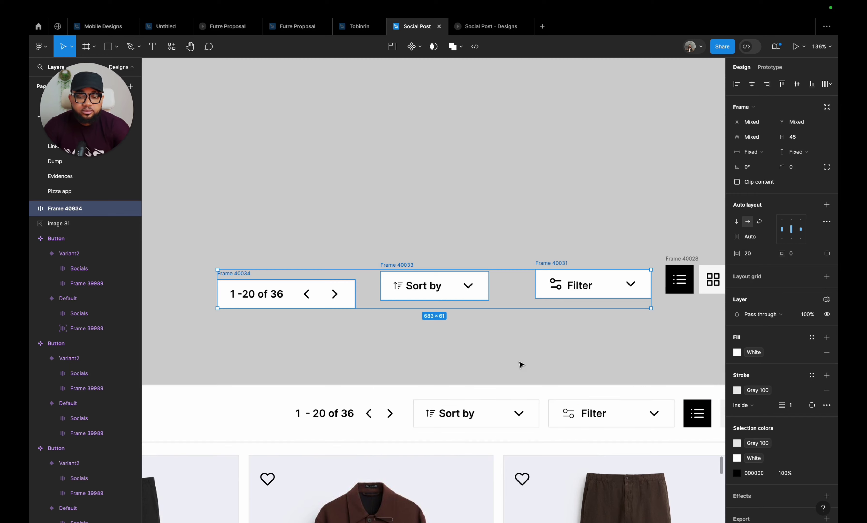
{"action": "left_click", "coordinate": [520, 365]}
- Wrap the pagination, "Sort by", "Filter" and view toggle frames in one horizontal auto layout
{"action": "scroll", "coordinate": [412, 342], "scroll_direction": "down", "scroll_amount": 5}
{"action": "left_click_drag", "start_coordinate": [242, 240], "coordinate": [676, 350]}
{"action": "key", "text": "shift+a"}
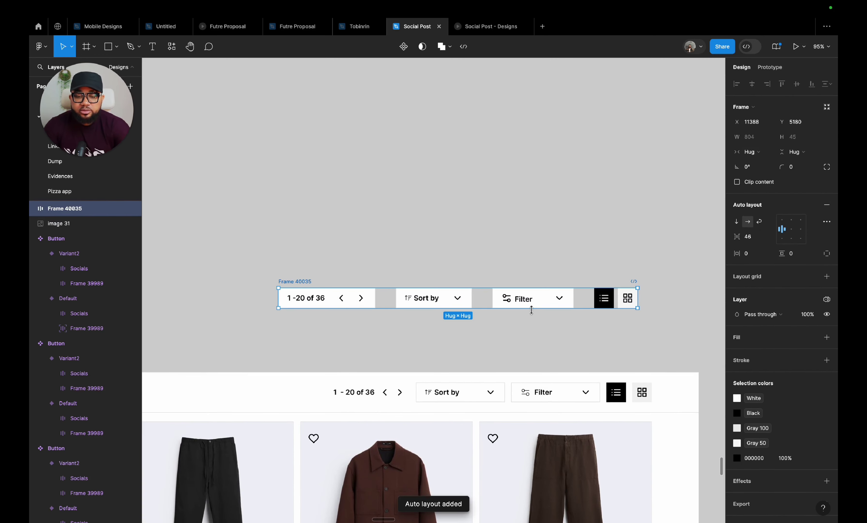
- Combine the "450 Styles" text and the new controls row into one horizontal auto layout bar
{"action": "scroll", "coordinate": [532, 310], "scroll_direction": "down", "scroll_amount": 6}
{"action": "left_click_drag", "start_coordinate": [390, 260], "coordinate": [701, 324]}
{"action": "scroll", "coordinate": [706, 324], "scroll_direction": "up", "scroll_amount": 1}
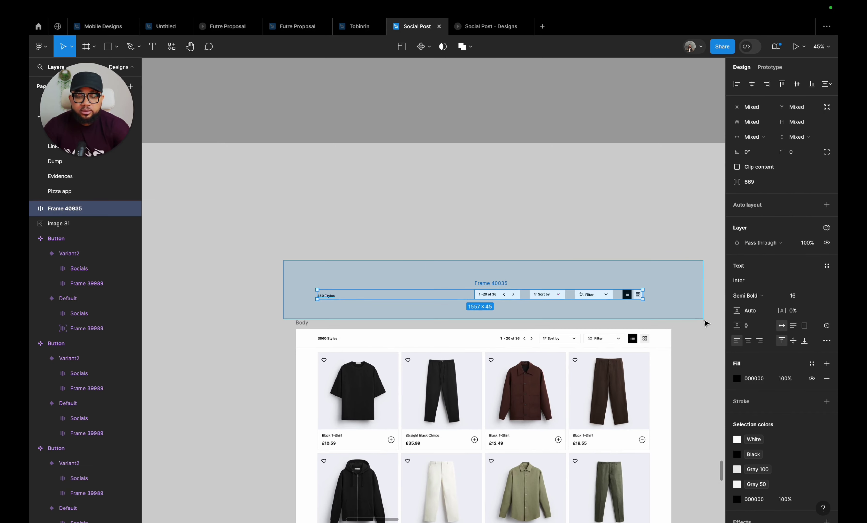
{"action": "key", "text": "shift+a"}
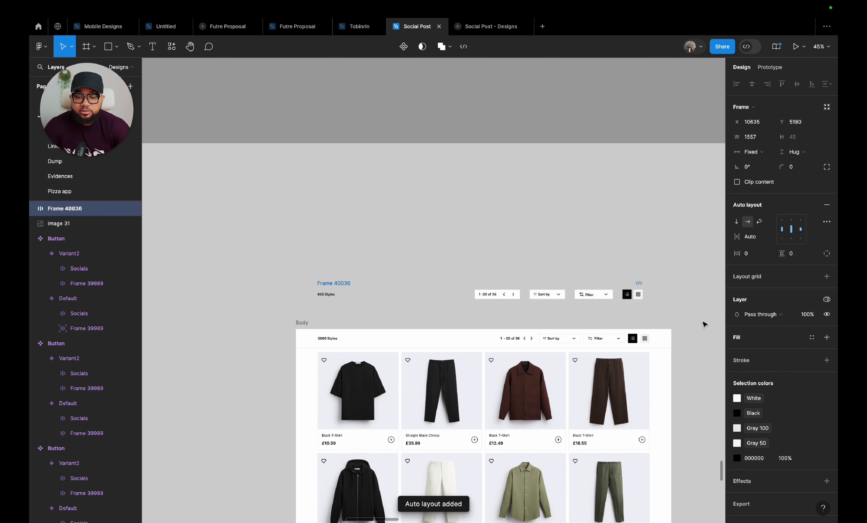
- Increase the "450 Styles" bar's height to 94 and move the bar into the "MacBook Pro 16" - 12" frame
{"action": "scroll", "coordinate": [390, 285], "scroll_direction": "up", "scroll_amount": 3}
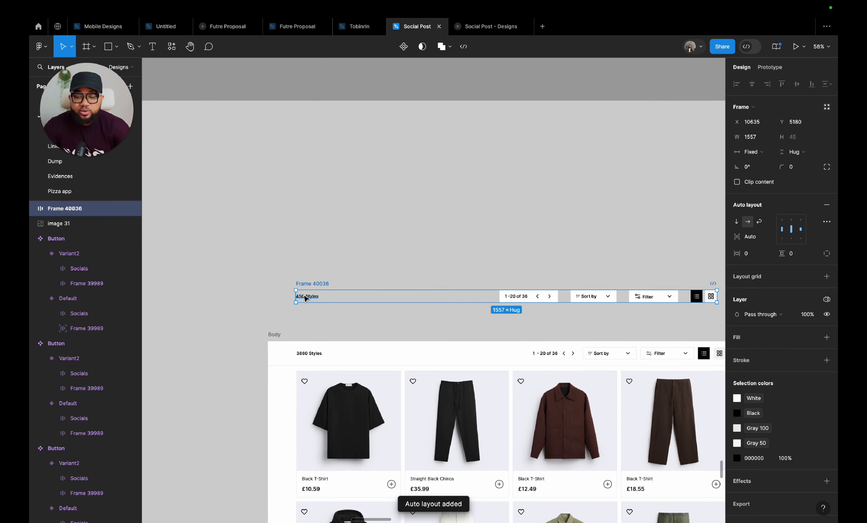
{"action": "scroll", "coordinate": [306, 297], "scroll_direction": "down", "scroll_amount": 3}
{"action": "left_click_drag", "start_coordinate": [344, 300], "coordinate": [343, 302]}
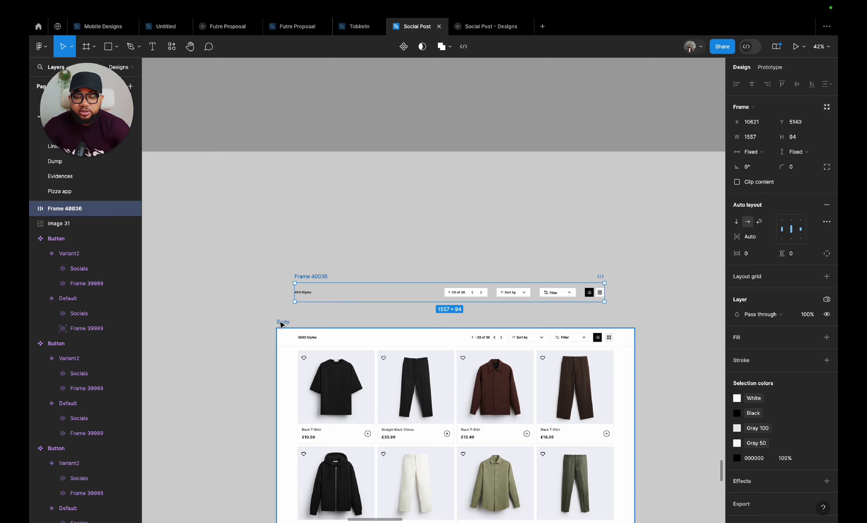
{"action": "scroll", "coordinate": [372, 357], "scroll_direction": "down", "scroll_amount": 5}
{"action": "left_click_drag", "start_coordinate": [409, 382], "coordinate": [258, 216]}
{"action": "scroll", "coordinate": [391, 326], "scroll_direction": "left", "scroll_amount": 3}
{"action": "scroll", "coordinate": [391, 326], "scroll_direction": "left", "scroll_amount": 3}
{"action": "scroll", "coordinate": [258, 215], "scroll_direction": "up", "scroll_amount": 6}
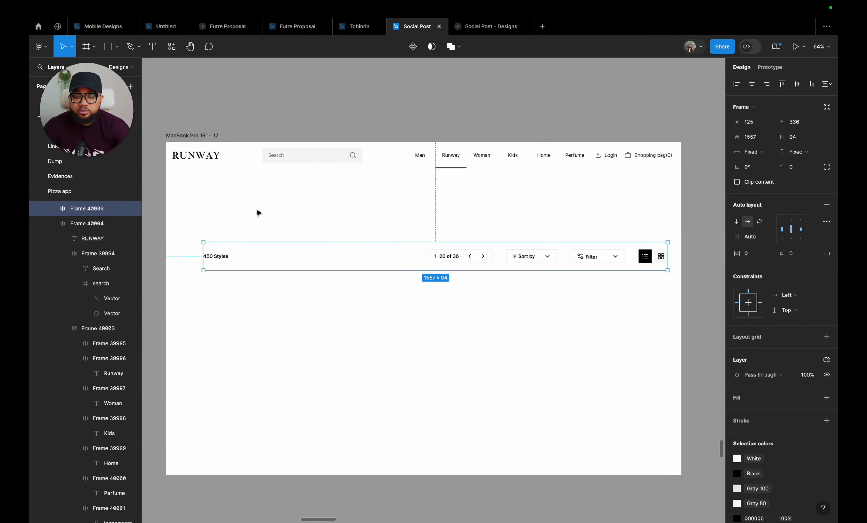
- Place the bar directly beneath the RUNWAY navigation at X 0, Y 88, and stretch it to 1728 by 105
{"action": "left_click_drag", "start_coordinate": [283, 303], "coordinate": [293, 261]}
{"action": "left_click_drag", "start_coordinate": [289, 320], "coordinate": [290, 213]}
{"action": "left_click_drag", "start_coordinate": [293, 276], "coordinate": [293, 248]}
{"action": "scroll", "coordinate": [294, 250], "scroll_direction": "right", "scroll_amount": 8}
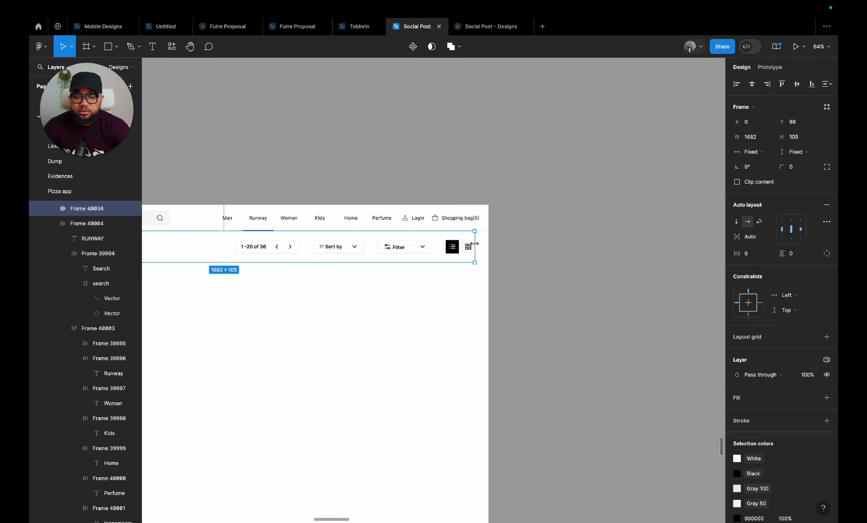
{"action": "left_click_drag", "start_coordinate": [477, 239], "coordinate": [488, 241]}
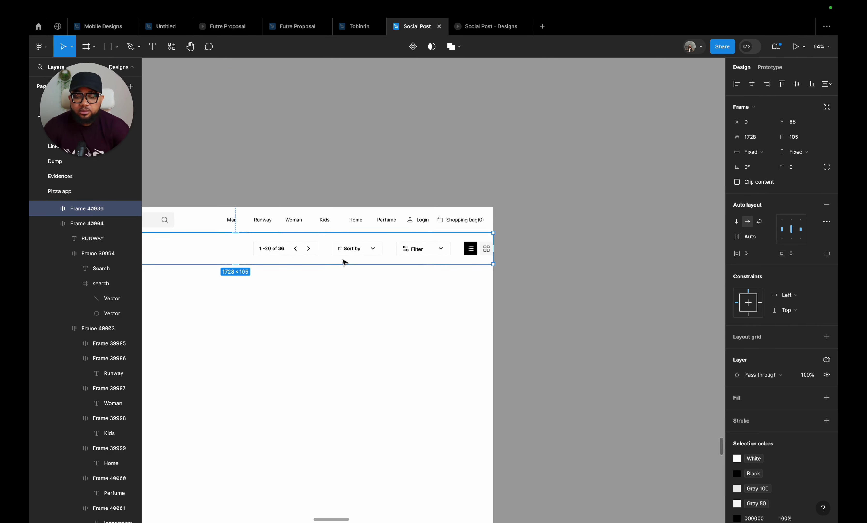
- Reduce the bar's height to 86, switch its vertical sizing to hug contents, and set vertical padding to 20 and horizontal padding to 25
{"action": "scroll", "coordinate": [320, 278], "scroll_direction": "left", "scroll_amount": 8}
{"action": "scroll", "coordinate": [319, 278], "scroll_direction": "up", "scroll_amount": 4}
{"action": "scroll", "coordinate": [274, 279], "scroll_direction": "up", "scroll_amount": 2}
{"action": "left_click_drag", "start_coordinate": [271, 284], "coordinate": [274, 273]}
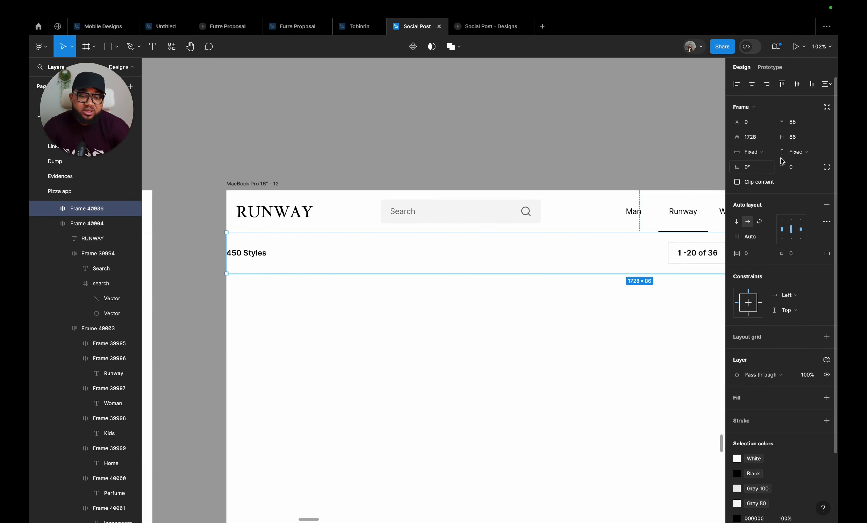
{"action": "left_click", "coordinate": [795, 151]}
{"action": "left_click", "coordinate": [797, 162]}
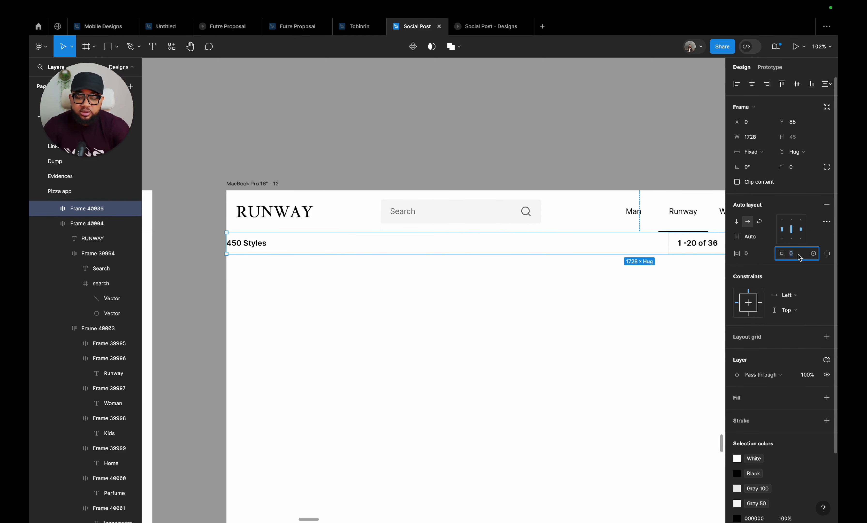
{"action": "type", "text": "20"}
{"action": "key", "text": "Return"}
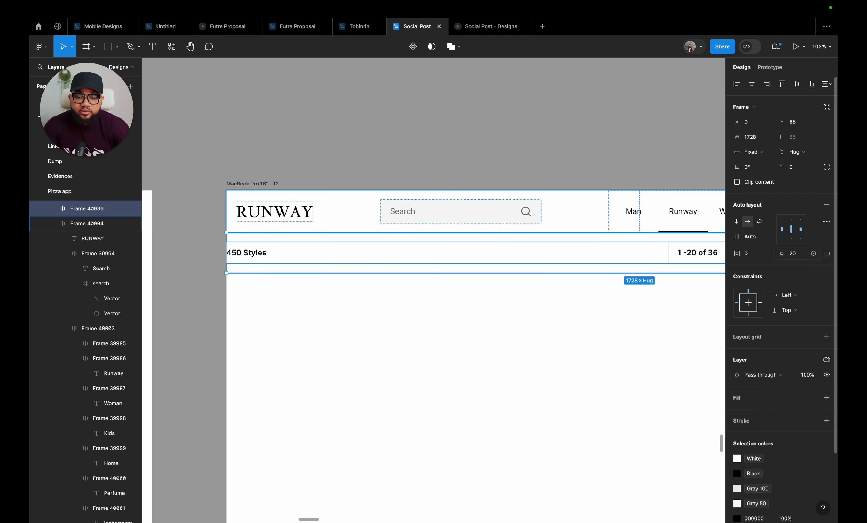
{"action": "type", "text": "25"}
{"action": "key", "text": "Return"}
- Set the gap between the pagination, sort, filter and view toggle controls to 30
{"action": "scroll", "coordinate": [610, 259], "scroll_direction": "down", "scroll_amount": 5}
{"action": "scroll", "coordinate": [437, 249], "scroll_direction": "up", "scroll_amount": 5}
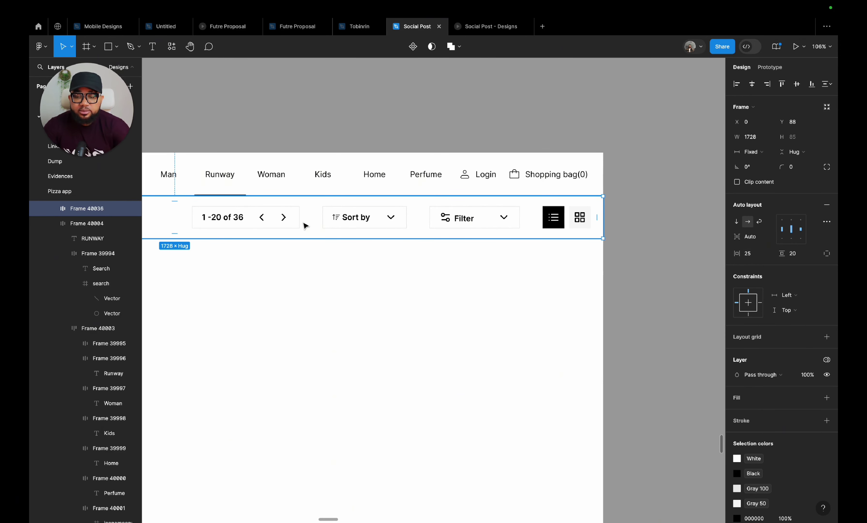
{"action": "double_click", "coordinate": [305, 226]}
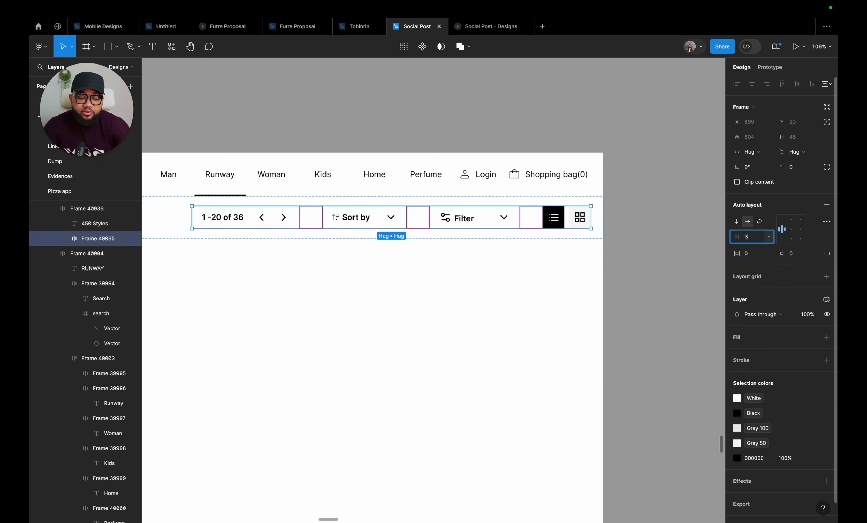
{"action": "key", "text": "Return"}
{"action": "left_click", "coordinate": [629, 236]}
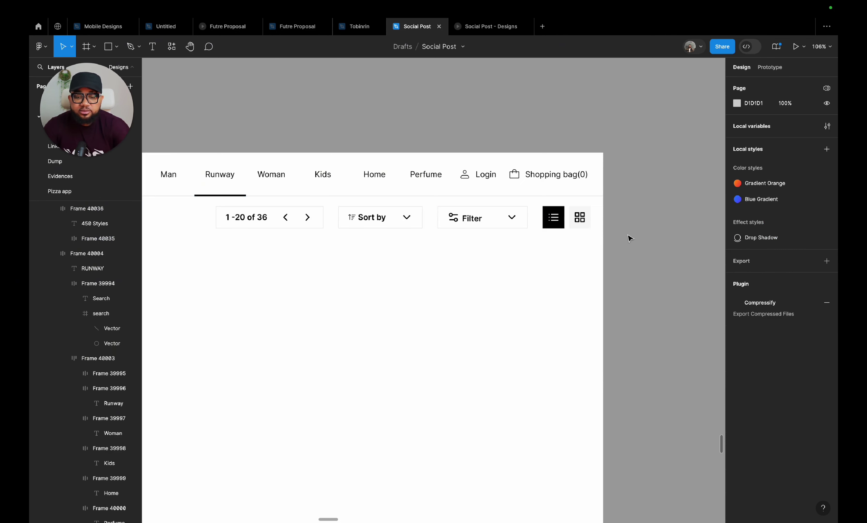
- Add an inside stroke of weight 1 to the "450 Styles" bar, limit it to the bottom edge, and apply the Gray 100 style
{"action": "scroll", "coordinate": [631, 239], "scroll_direction": "down", "scroll_amount": 5}
{"action": "scroll", "coordinate": [531, 196], "scroll_direction": "up", "scroll_amount": 4}
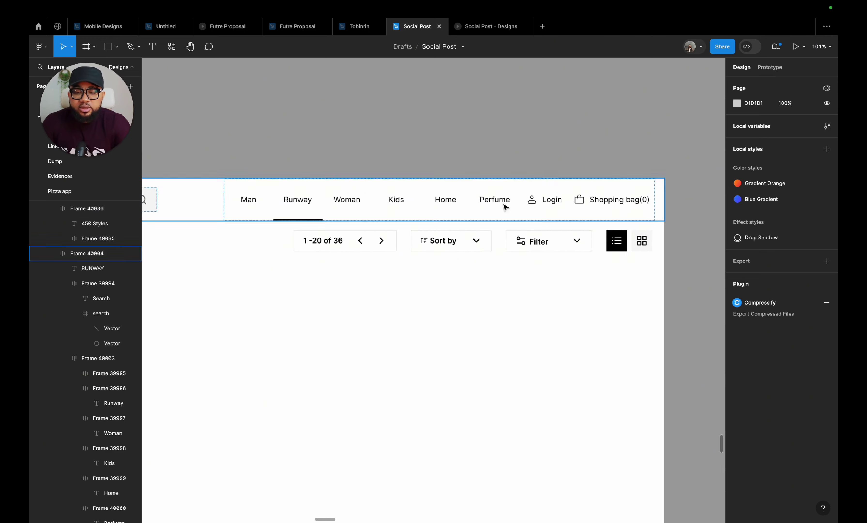
{"action": "left_click", "coordinate": [201, 249]}
{"action": "scroll", "coordinate": [587, 339], "scroll_direction": "down", "scroll_amount": 5}
{"action": "scroll", "coordinate": [587, 339], "scroll_direction": "down", "scroll_amount": 6}
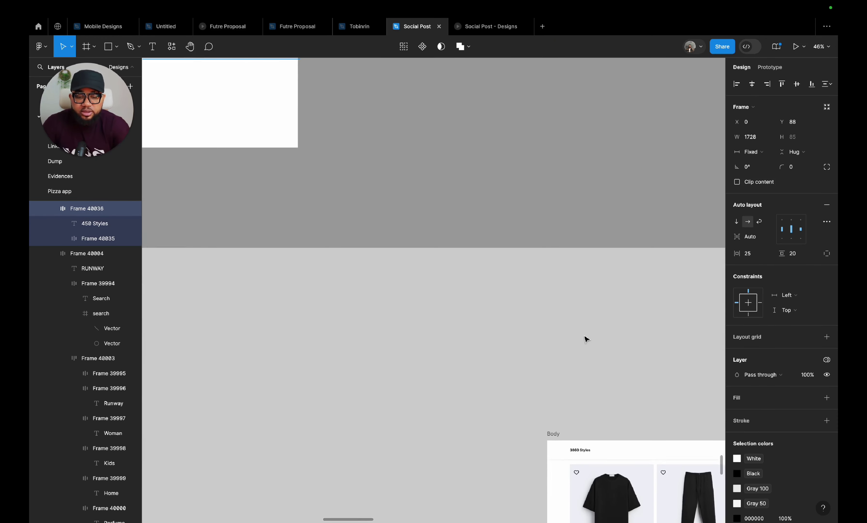
{"action": "scroll", "coordinate": [589, 409], "scroll_direction": "up", "scroll_amount": 3}
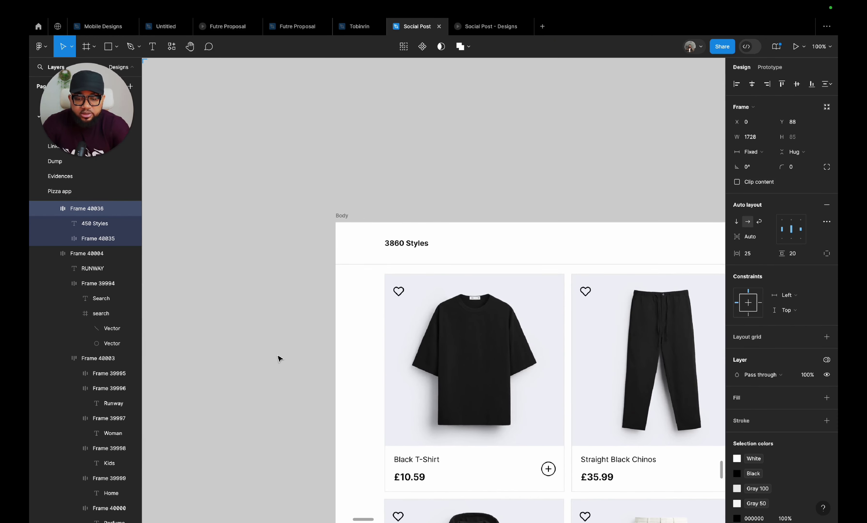
{"action": "scroll", "coordinate": [279, 357], "scroll_direction": "down", "scroll_amount": 5}
{"action": "scroll", "coordinate": [279, 360], "scroll_direction": "up", "scroll_amount": 8}
{"action": "scroll", "coordinate": [278, 359], "scroll_direction": "up", "scroll_amount": 5}
{"action": "scroll", "coordinate": [278, 360], "scroll_direction": "left", "scroll_amount": 4}
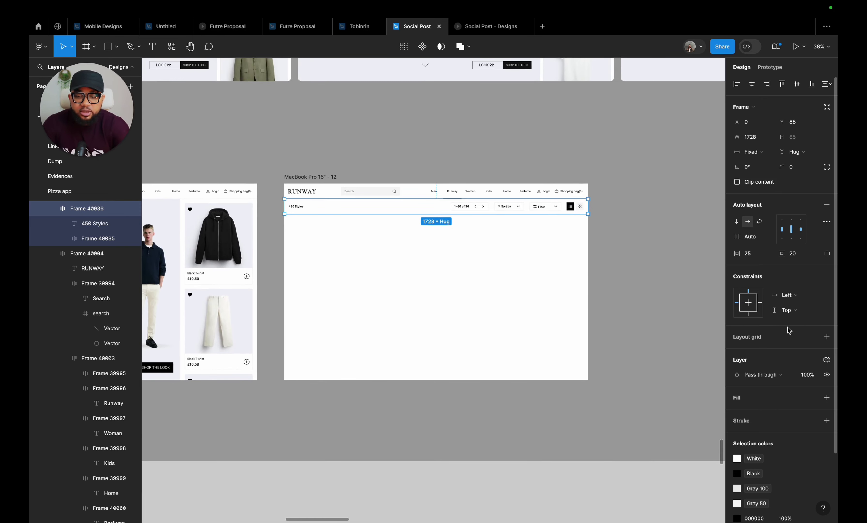
{"action": "left_click", "coordinate": [786, 421]}
{"action": "left_click", "coordinate": [810, 456]}
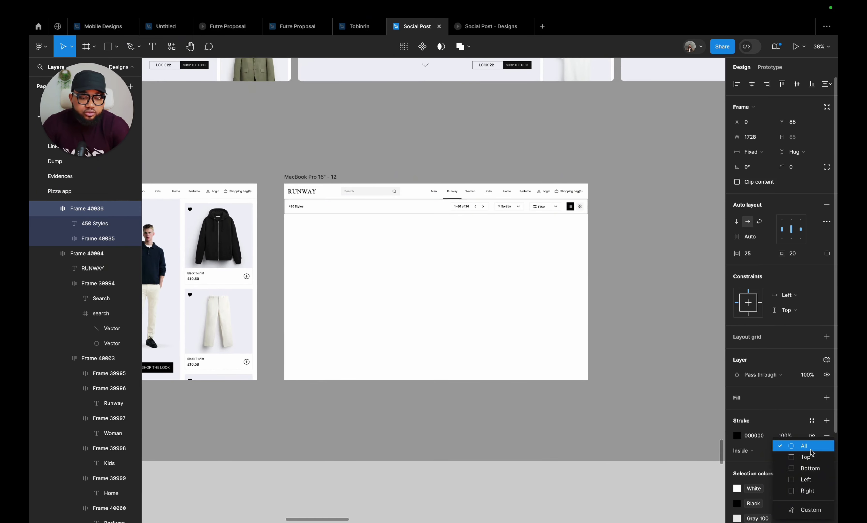
{"action": "left_click", "coordinate": [807, 466]}
{"action": "left_click", "coordinate": [812, 420]}
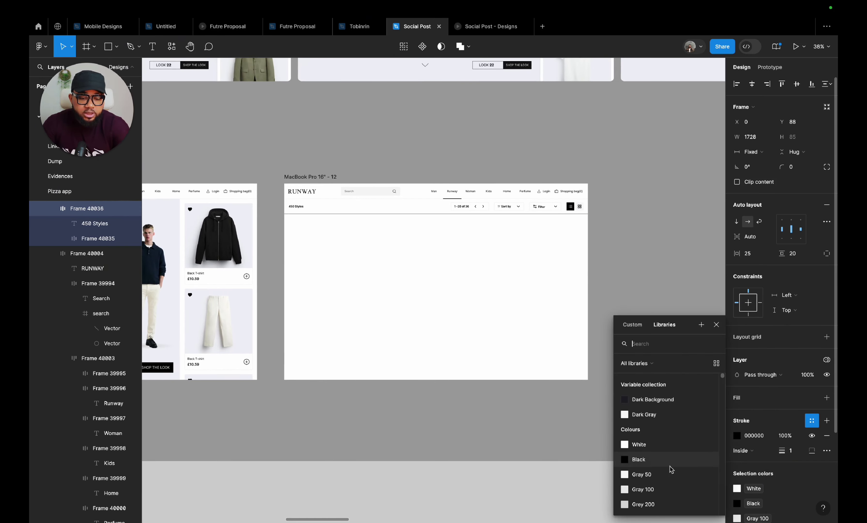
{"action": "left_click", "coordinate": [654, 490]}
{"action": "left_click", "coordinate": [617, 236]}
- Copy the product card Panel from the "MacBook Pro 16" - 9" frame onto the empty canvas beneath the row of frames
{"action": "scroll", "coordinate": [618, 236], "scroll_direction": "up", "scroll_amount": 10, "text": "ctrl"}
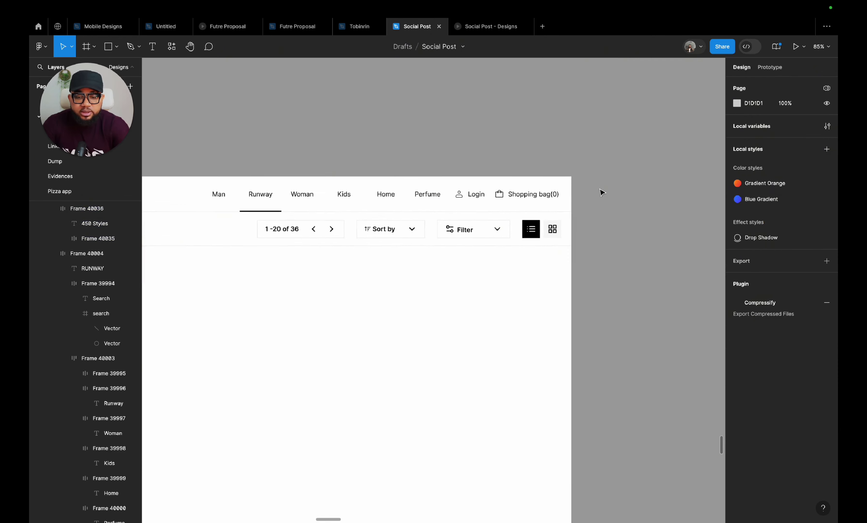
{"action": "scroll", "coordinate": [253, 251], "scroll_direction": "down", "scroll_amount": 8, "text": "ctrl"}
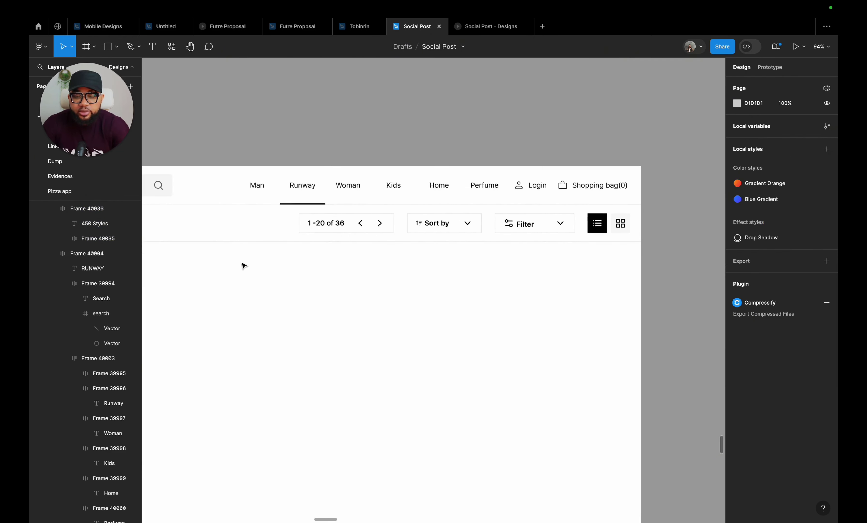
{"action": "scroll", "coordinate": [278, 254], "scroll_direction": "down", "scroll_amount": 8, "text": "ctrl"}
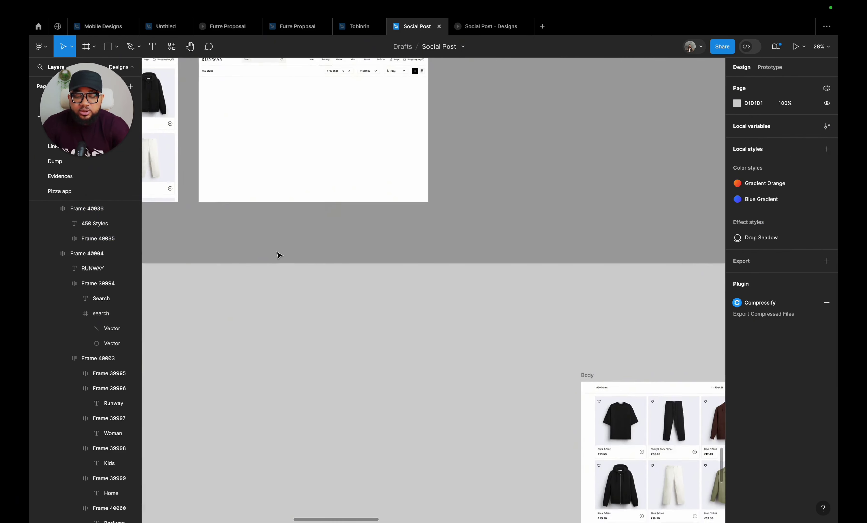
{"action": "scroll", "coordinate": [564, 353], "scroll_direction": "up", "scroll_amount": 3, "text": "ctrl"}
{"action": "scroll", "coordinate": [599, 349], "scroll_direction": "down", "scroll_amount": 4, "text": "ctrl"}
{"action": "scroll", "coordinate": [598, 349], "scroll_direction": "left", "scroll_amount": 10}
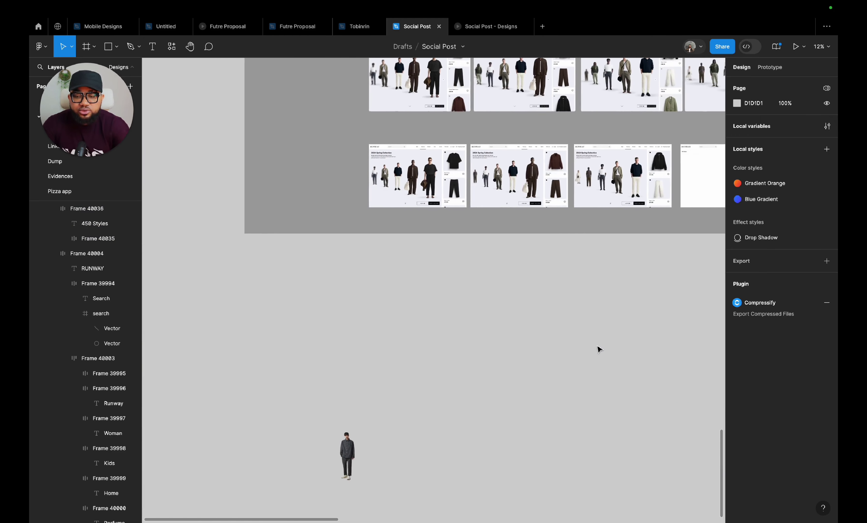
{"action": "scroll", "coordinate": [498, 221], "scroll_direction": "up", "scroll_amount": 2}
{"action": "left_click", "coordinate": [481, 203]}
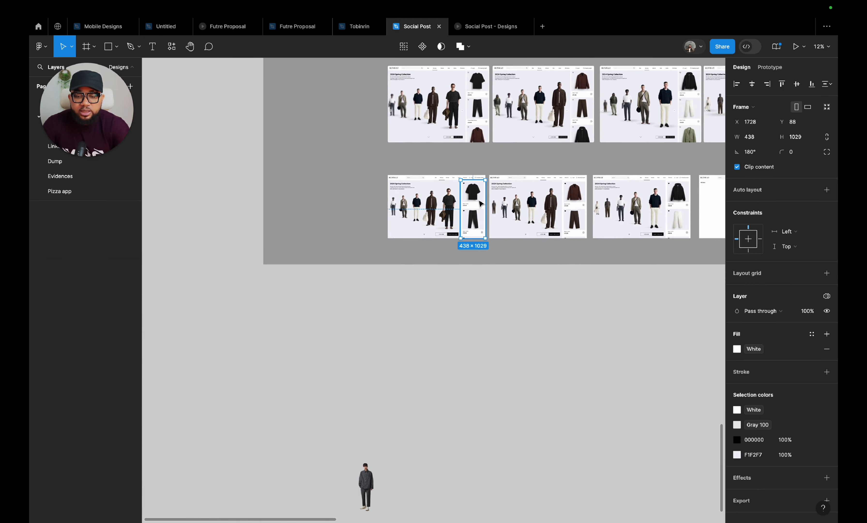
{"action": "left_click_drag", "start_coordinate": [481, 204], "coordinate": [553, 332]}
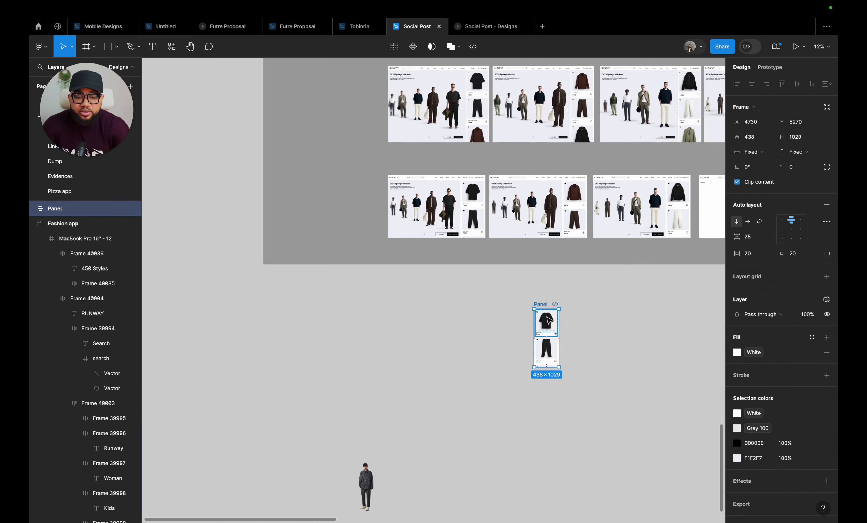
- Move the Panel copy into the "MacBook Pro 16" - 12" frame beneath the "450 Styles" bar
{"action": "scroll", "coordinate": [548, 319], "scroll_direction": "up", "scroll_amount": 5}
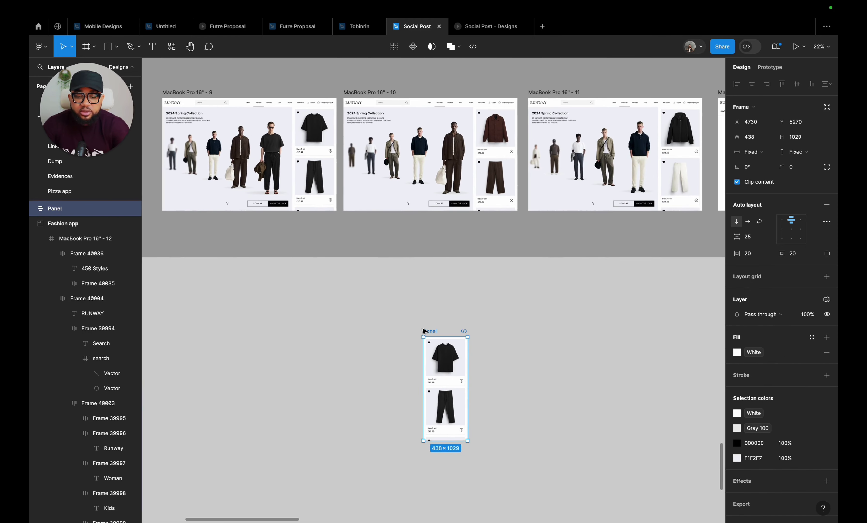
{"action": "scroll", "coordinate": [487, 332], "scroll_direction": "right", "scroll_amount": 10}
{"action": "left_click_drag", "start_coordinate": [441, 333], "coordinate": [320, 200]}
{"action": "scroll", "coordinate": [349, 223], "scroll_direction": "up", "scroll_amount": 8}
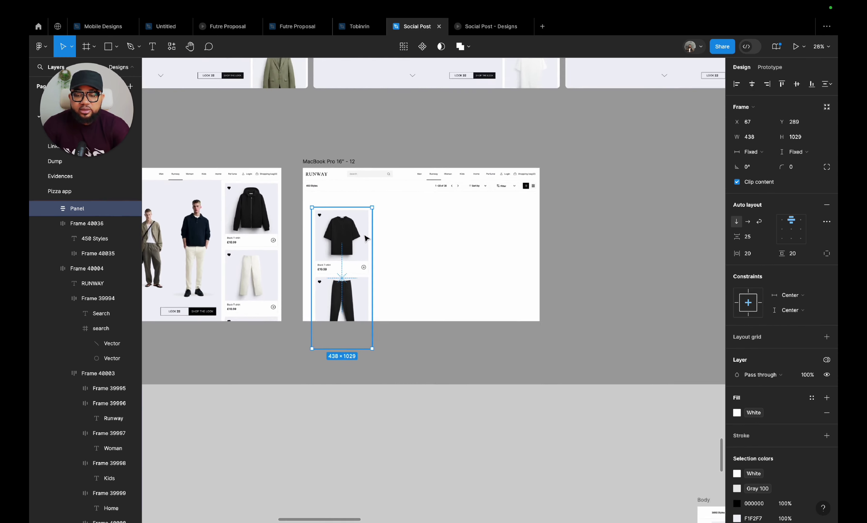
- Resize the Panel to 1728 by 944 at X 0, Y 173, filling the frame beneath the "450 Styles" bar
{"action": "scroll", "coordinate": [375, 253], "scroll_direction": "up", "scroll_amount": 1}
{"action": "left_click_drag", "start_coordinate": [388, 254], "coordinate": [655, 265]}
{"action": "scroll", "coordinate": [465, 269], "scroll_direction": "left", "scroll_amount": 6}
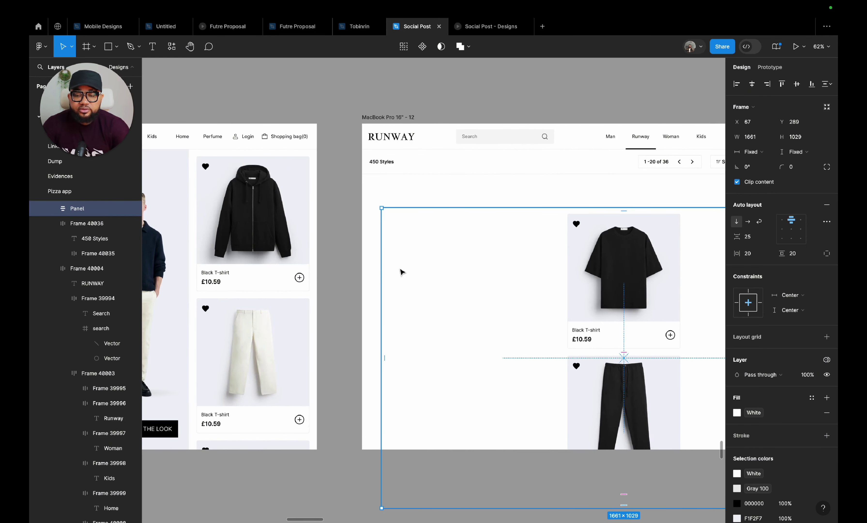
{"action": "left_click_drag", "start_coordinate": [383, 269], "coordinate": [363, 270]}
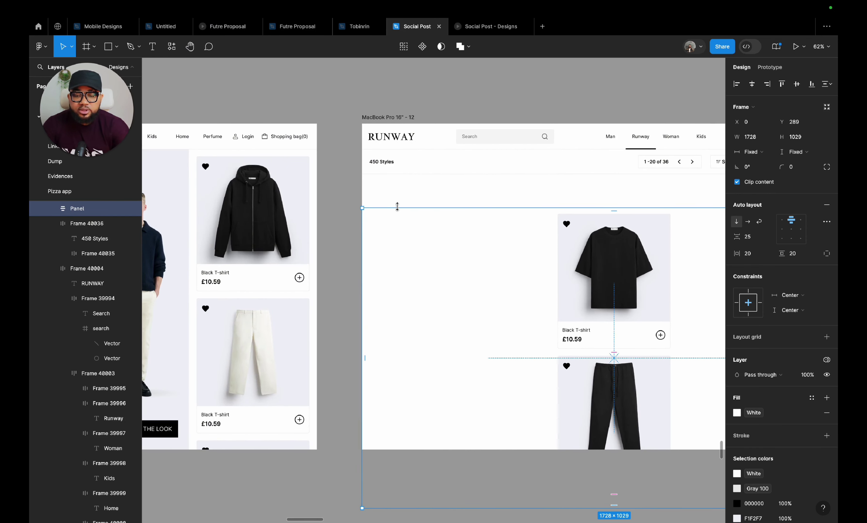
{"action": "left_click_drag", "start_coordinate": [398, 209], "coordinate": [397, 175]}
{"action": "scroll", "coordinate": [374, 386], "scroll_direction": "down", "scroll_amount": 4}
{"action": "scroll", "coordinate": [374, 386], "scroll_direction": "right", "scroll_amount": 3}
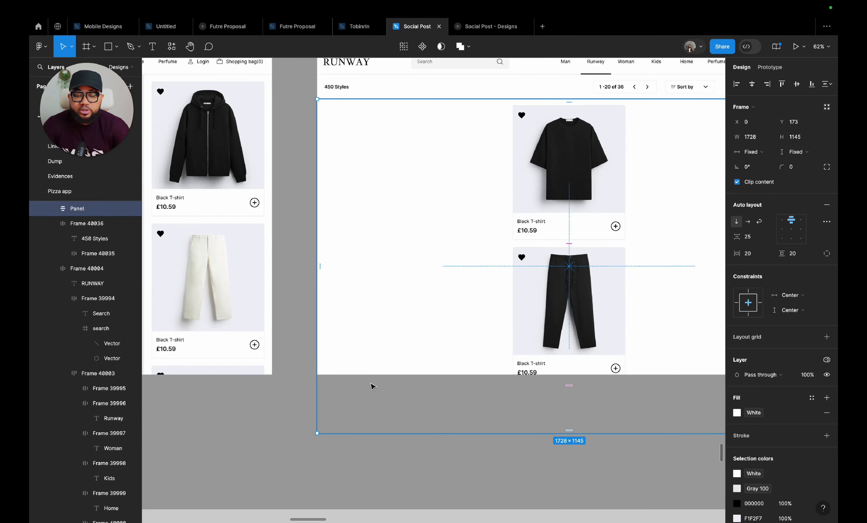
{"action": "left_click_drag", "start_coordinate": [368, 424], "coordinate": [368, 369]}
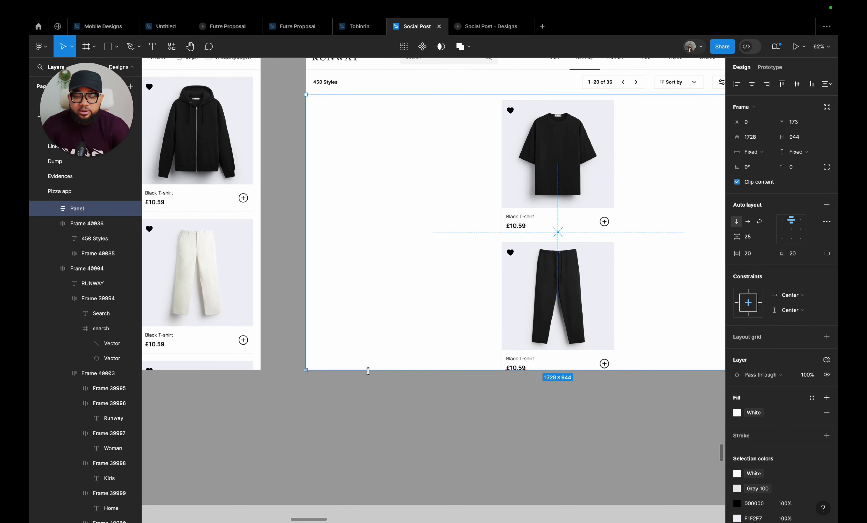
- Switch the Panel's auto layout to wrap so the product cards flow into a grid
{"action": "left_click", "coordinate": [763, 223]}
{"action": "scroll", "coordinate": [725, 226], "scroll_direction": "down", "scroll_amount": 3}
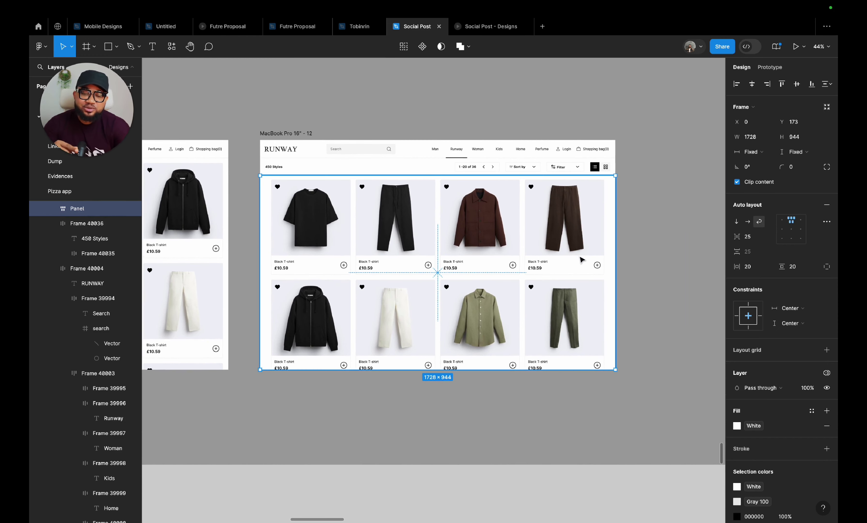
{"action": "left_click", "coordinate": [661, 250]}
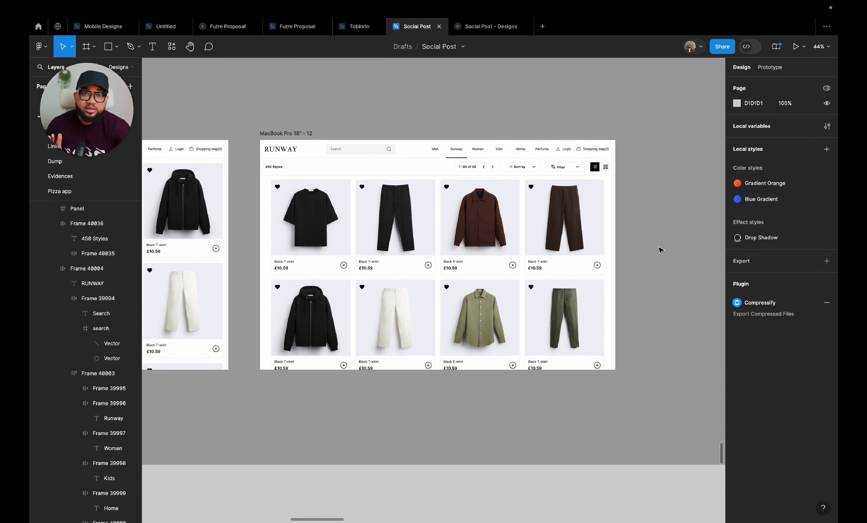
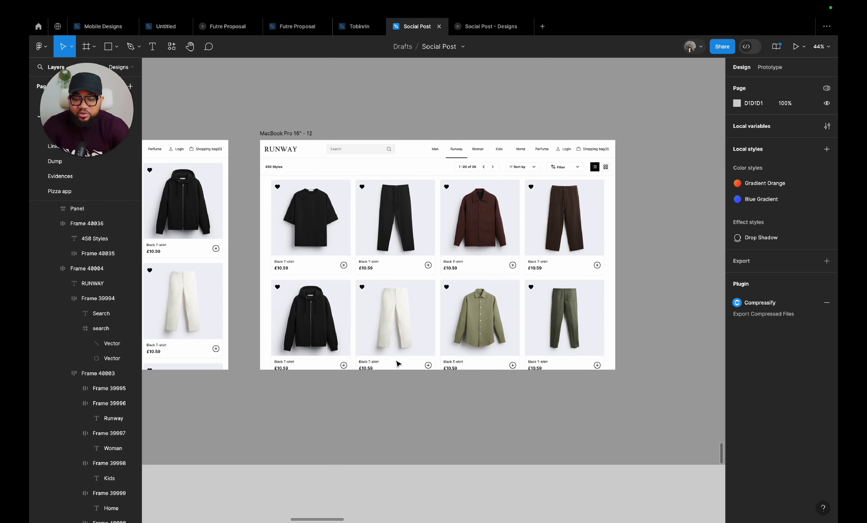
- Move the Panel out onto the canvas beside the "MacBook Pro 16" - 12" frame and turn off Clip content
{"action": "left_click", "coordinate": [489, 358]}
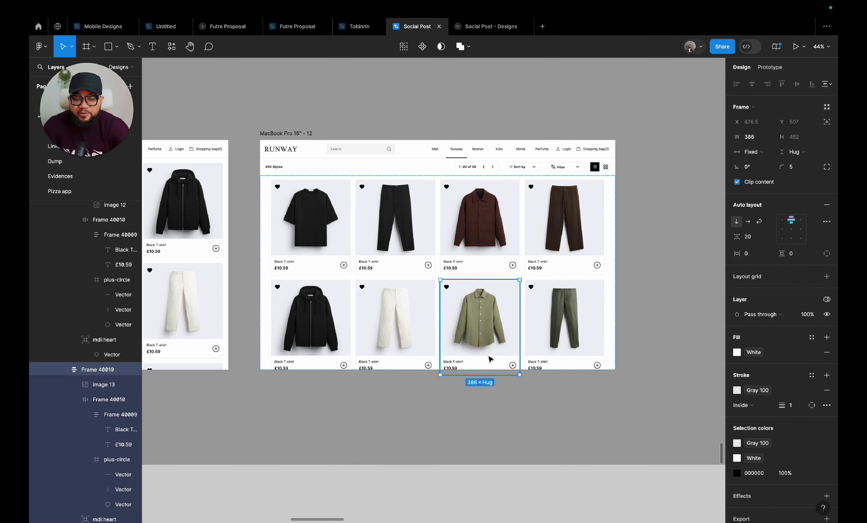
{"action": "left_click", "coordinate": [625, 254]}
{"action": "left_click", "coordinate": [540, 252]}
{"action": "scroll", "coordinate": [502, 262], "scroll_direction": "down", "scroll_amount": 5}
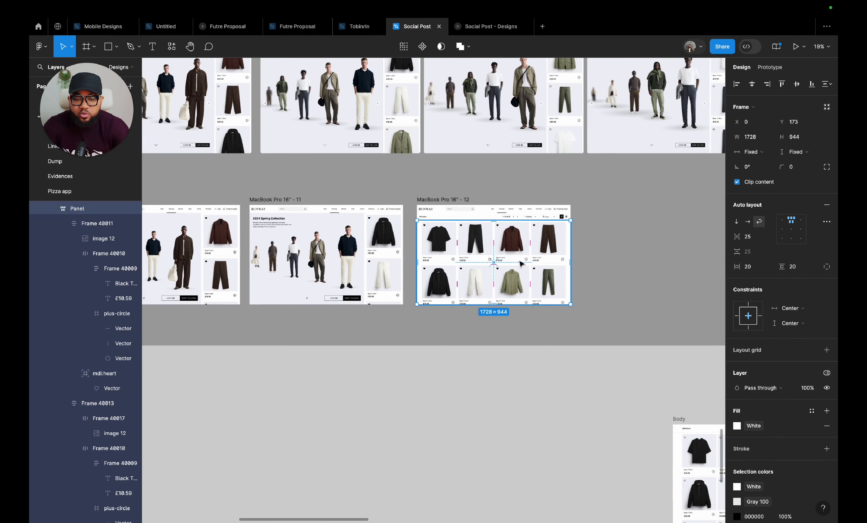
{"action": "left_click_drag", "start_coordinate": [521, 262], "coordinate": [710, 252]}
{"action": "scroll", "coordinate": [719, 219], "scroll_direction": "right", "scroll_amount": 5}
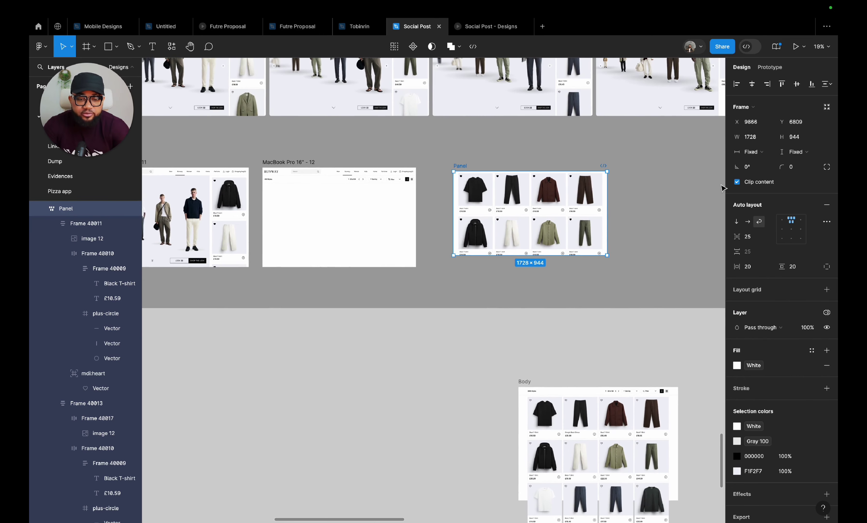
{"action": "left_click", "coordinate": [737, 182]}
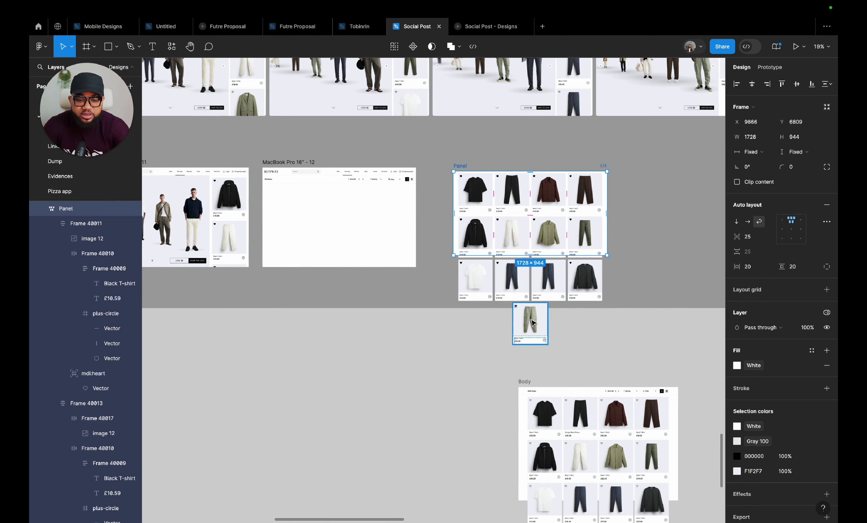
- Duplicate the green cargo trousers card at the Panel's end eleven times to extend the product grid by full rows
{"action": "left_click", "coordinate": [532, 323]}
{"action": "key", "text": "ctrl+d"}
{"action": "key", "text": "ctrl+d"}
{"action": "key", "text": "ctrl+d"}
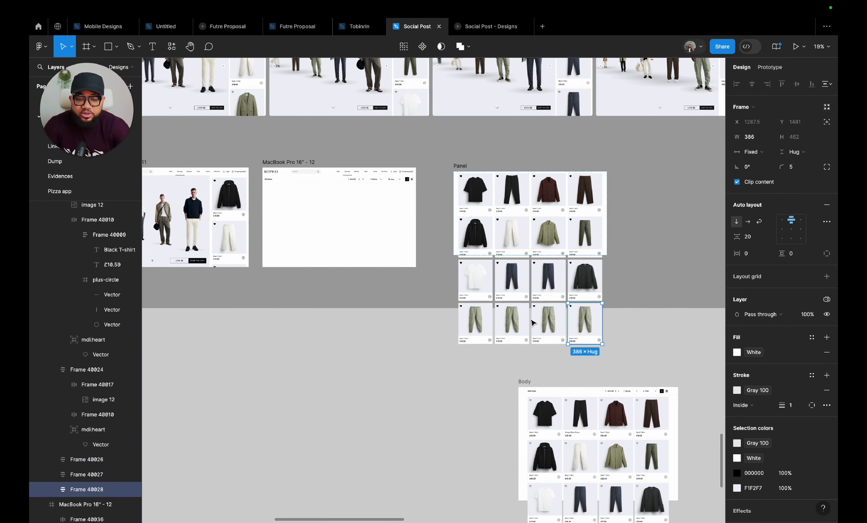
{"action": "key", "text": "ctrl+d"}
{"action": "key", "text": "ctrl+d"}
{"action": "key", "text": "ctrl+d"}
{"action": "key", "text": "ctrl+d"}
{"action": "key", "text": "ctrl+d"}
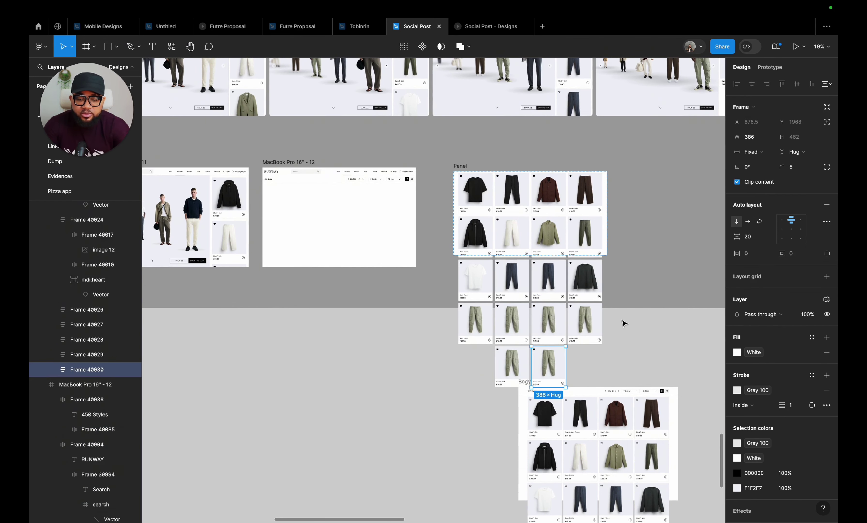
{"action": "key", "text": "ctrl+d"}
{"action": "key", "text": "ctrl+d"}
{"action": "key", "text": "ctrl+d"}
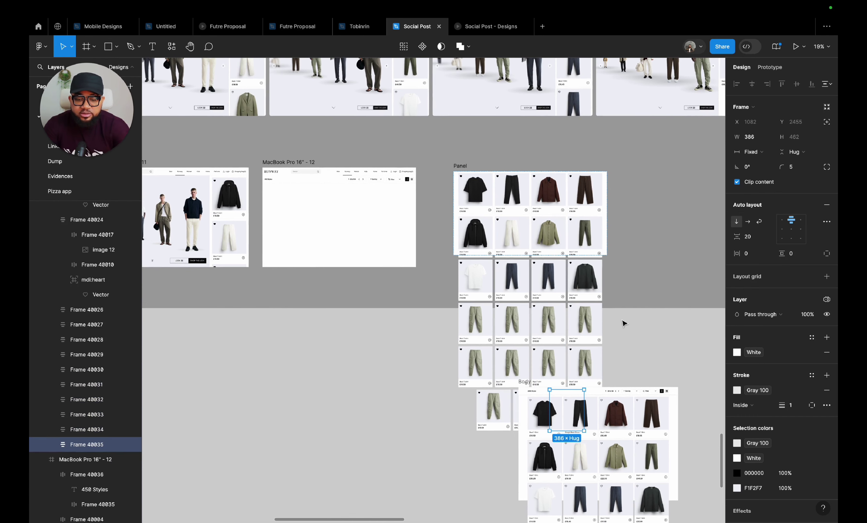
{"action": "left_click", "coordinate": [671, 280]}
- Move the extended Panel back into the "MacBook Pro 16" - 12" frame at X 0, Y 173, directly beneath the "450 Styles" bar
{"action": "scroll", "coordinate": [669, 281], "scroll_direction": "down", "scroll_amount": 3}
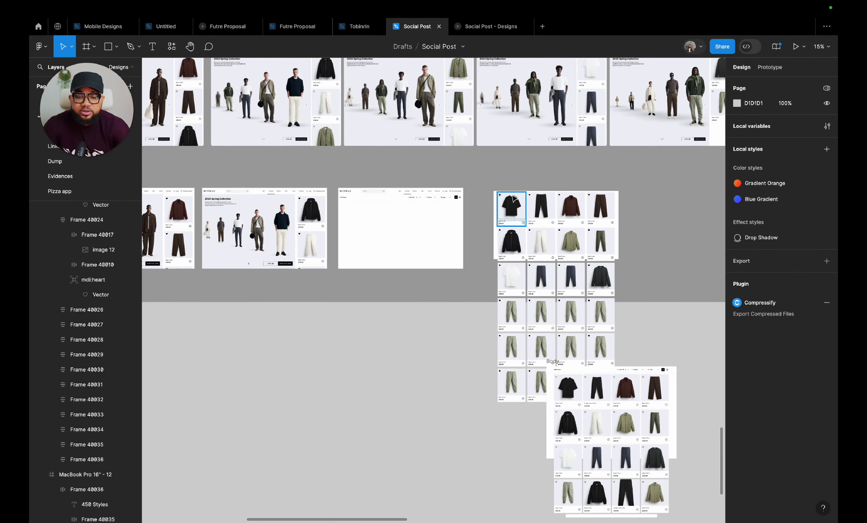
{"action": "left_click", "coordinate": [499, 195]}
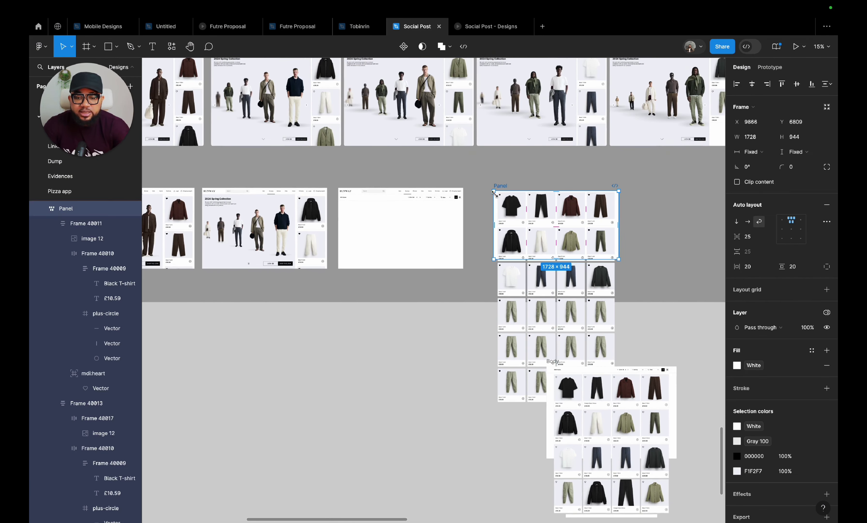
{"action": "scroll", "coordinate": [501, 191], "scroll_direction": "up", "scroll_amount": 4}
{"action": "left_click_drag", "start_coordinate": [500, 186], "coordinate": [247, 223]}
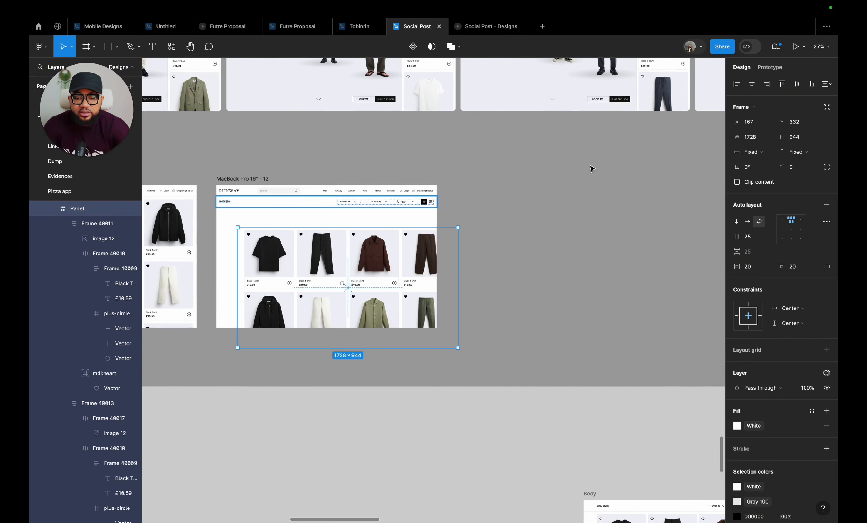
{"action": "left_click", "coordinate": [752, 87]}
{"action": "scroll", "coordinate": [367, 377], "scroll_direction": "up", "scroll_amount": 5}
{"action": "left_click_drag", "start_coordinate": [368, 377], "coordinate": [368, 325]}
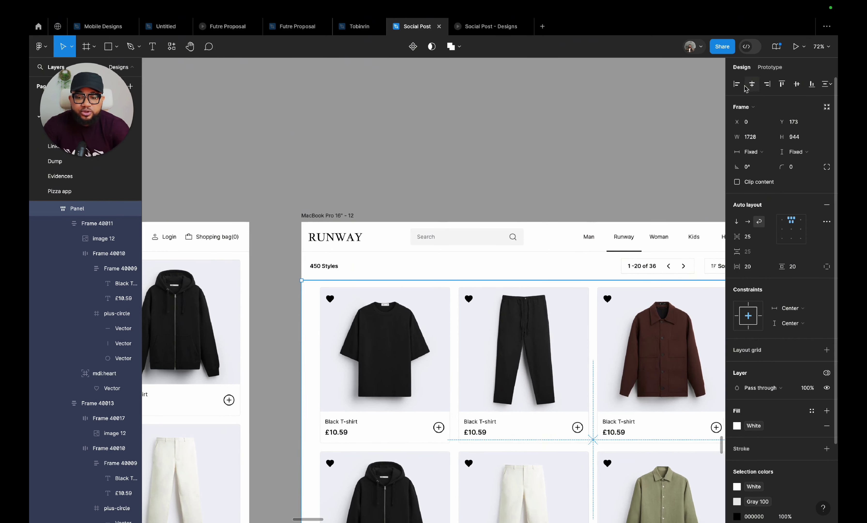
- Fill the "450 Styles" bar in the "MacBook Pro 16" - 12" frame with the White colour style
{"action": "scroll", "coordinate": [494, 233], "scroll_direction": "down", "scroll_amount": 3}
{"action": "scroll", "coordinate": [706, 390], "scroll_direction": "right", "scroll_amount": 5}
{"action": "scroll", "coordinate": [706, 390], "scroll_direction": "down", "scroll_amount": 3}
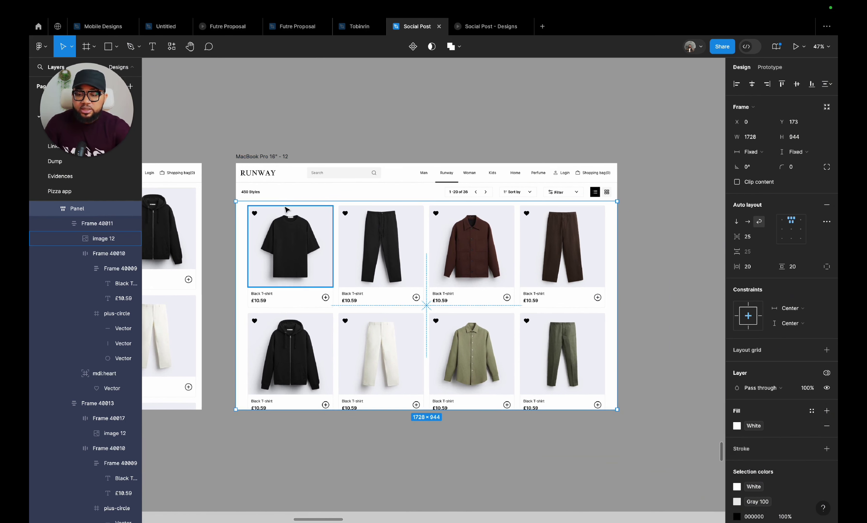
{"action": "left_click", "coordinate": [286, 194]}
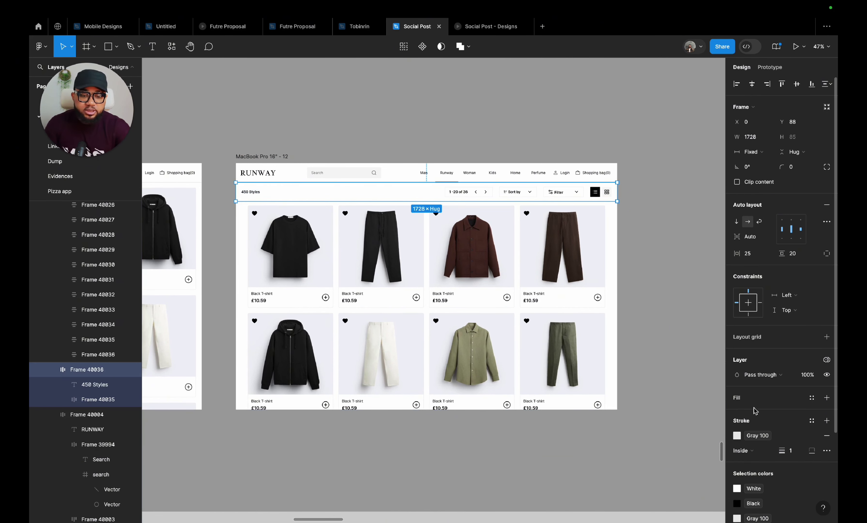
{"action": "left_click", "coordinate": [812, 398]}
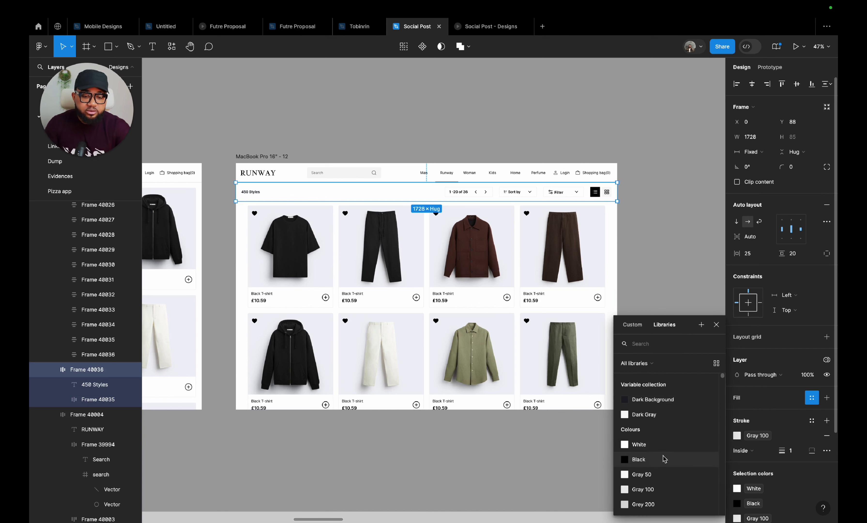
{"action": "left_click", "coordinate": [661, 448]}
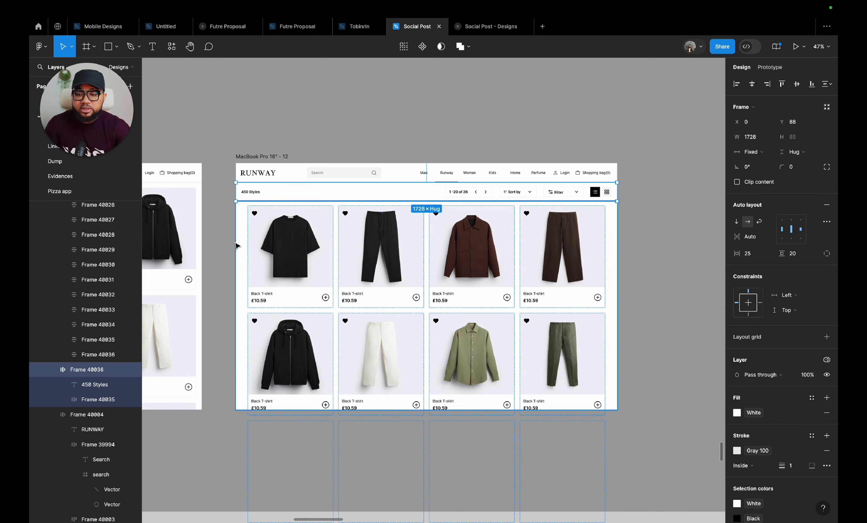
- Combine the "450 Styles" bar and the product Panel into one vertical auto layout frame with 0 spacing, and select it
{"action": "left_click", "coordinate": [244, 239], "text": "shift"}
{"action": "left_click", "coordinate": [275, 192], "text": "shift"}
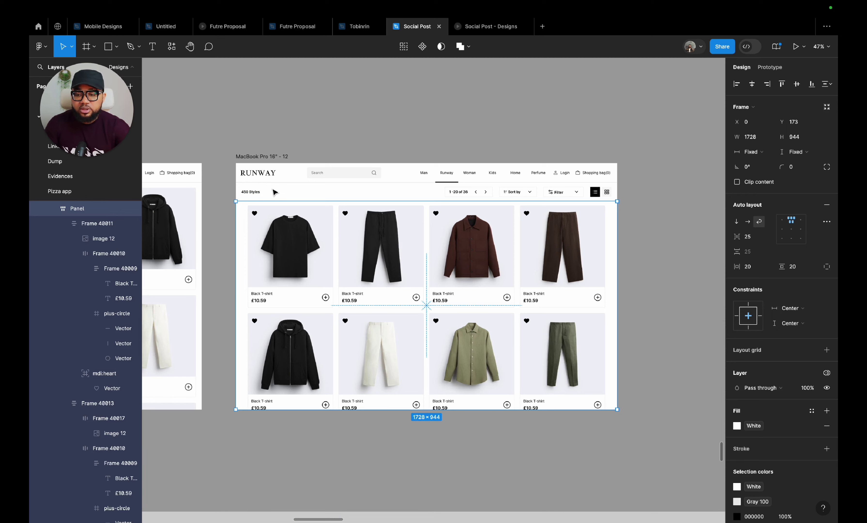
{"action": "left_click", "coordinate": [278, 193], "text": "shift"}
{"action": "key", "text": "shift+a"}
{"action": "scroll", "coordinate": [317, 226], "scroll_direction": "left", "scroll_amount": 5}
{"action": "scroll", "coordinate": [317, 226], "scroll_direction": "up", "scroll_amount": 2}
{"action": "left_click", "coordinate": [332, 192]}
{"action": "left_click_drag", "start_coordinate": [332, 192], "coordinate": [324, 192]}
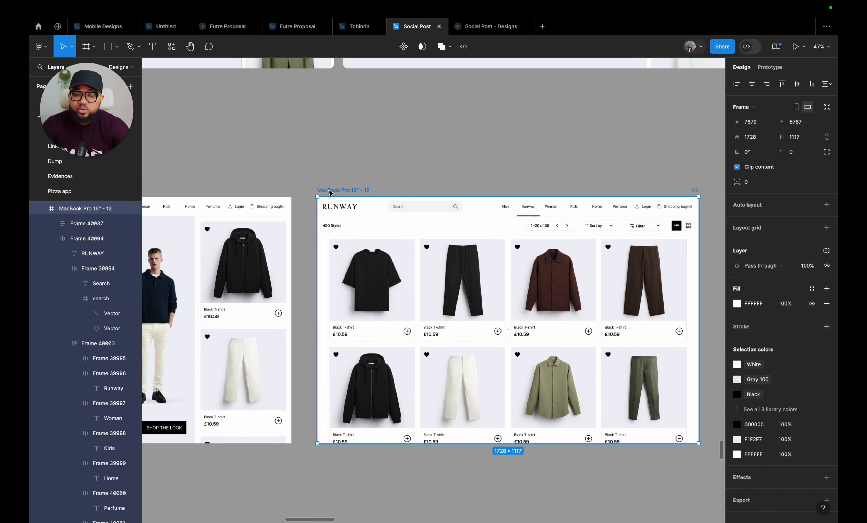
{"action": "left_click", "coordinate": [412, 287]}
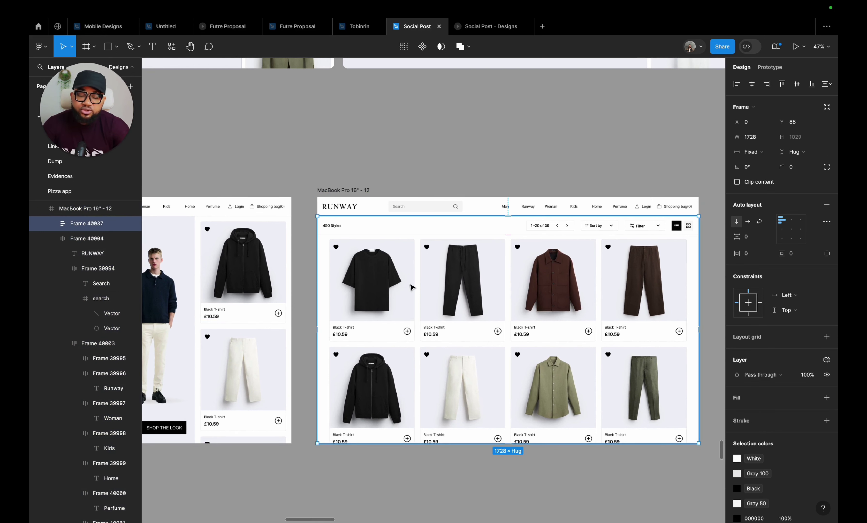
- Check the prototype preview, copy the combined grid frame, and delete the "MacBook Pro 16" - 12" frame
{"action": "left_click", "coordinate": [475, 26]}
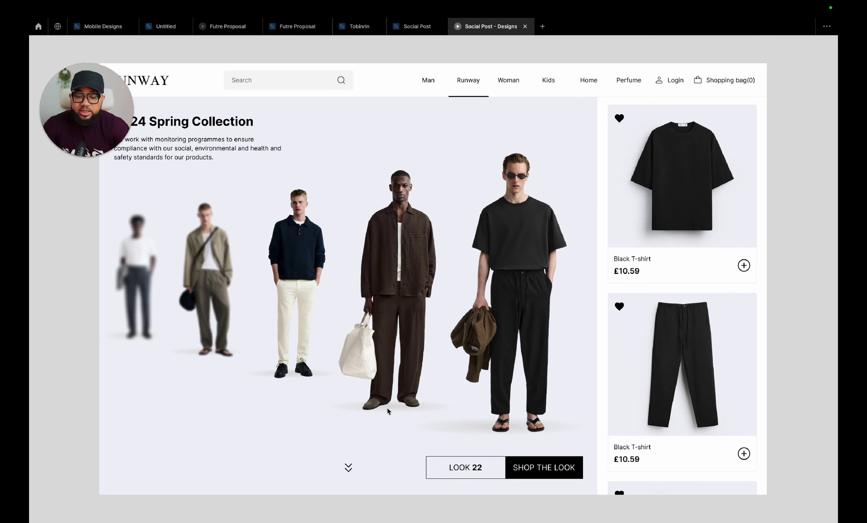
{"action": "left_click", "coordinate": [411, 28]}
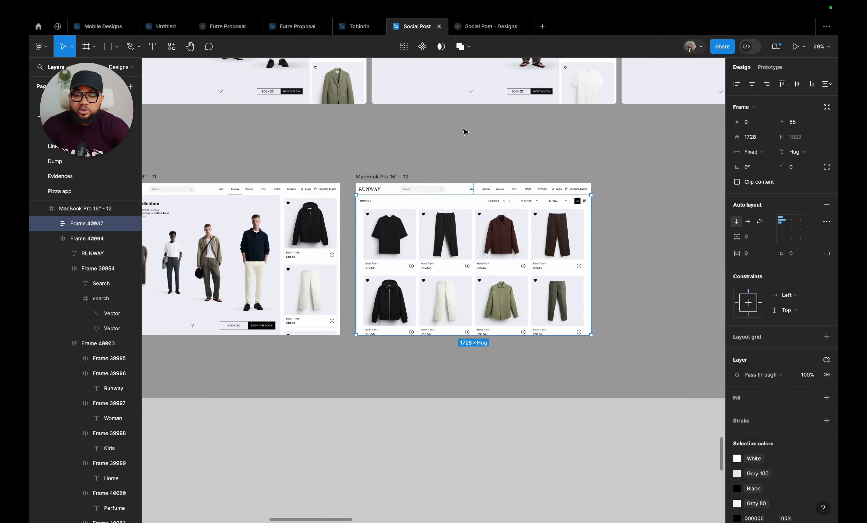
{"action": "left_click", "coordinate": [478, 30]}
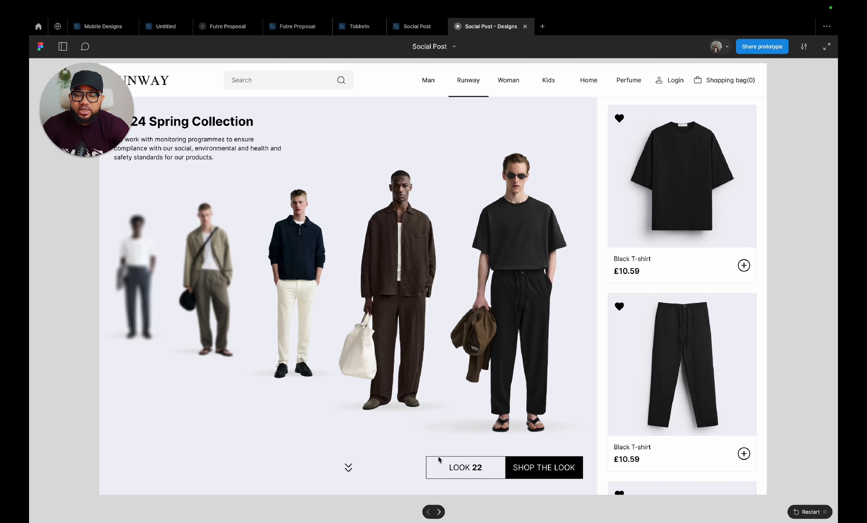
{"action": "left_click", "coordinate": [416, 28]}
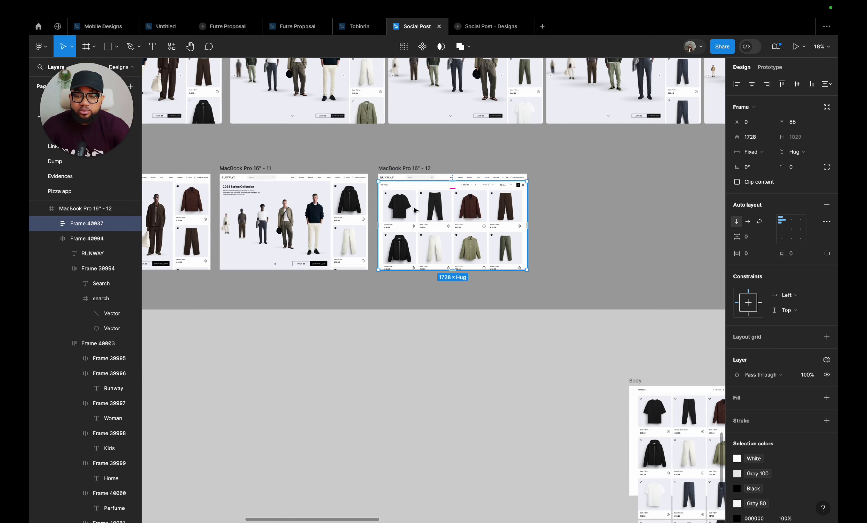
{"action": "scroll", "coordinate": [416, 203], "scroll_direction": "left", "scroll_amount": 5}
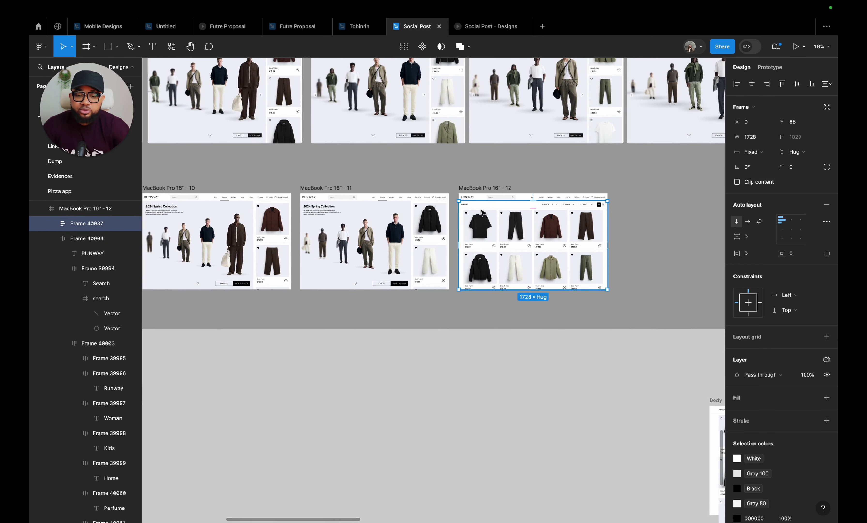
{"action": "mouse_move", "coordinate": [473, 198]}
{"action": "left_mouse_down"}
{"action": "mouse_move", "coordinate": [485, 237]}
{"action": "mouse_move", "coordinate": [496, 233]}
{"action": "mouse_move", "coordinate": [487, 190]}
{"action": "left_mouse_up"}
{"action": "key", "text": "Delete"}
{"action": "scroll", "coordinate": [486, 189], "scroll_direction": "left", "scroll_amount": 10}
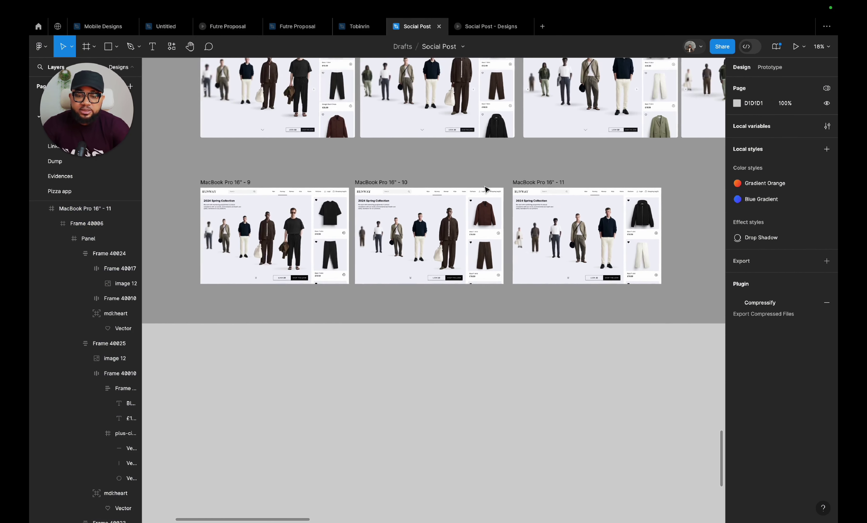
- Duplicate the "MacBook Pro 16" - 9" frame as a new frame at the row's end, beside "MacBook Pro 16" - 11"
{"action": "left_click", "coordinate": [351, 184]}
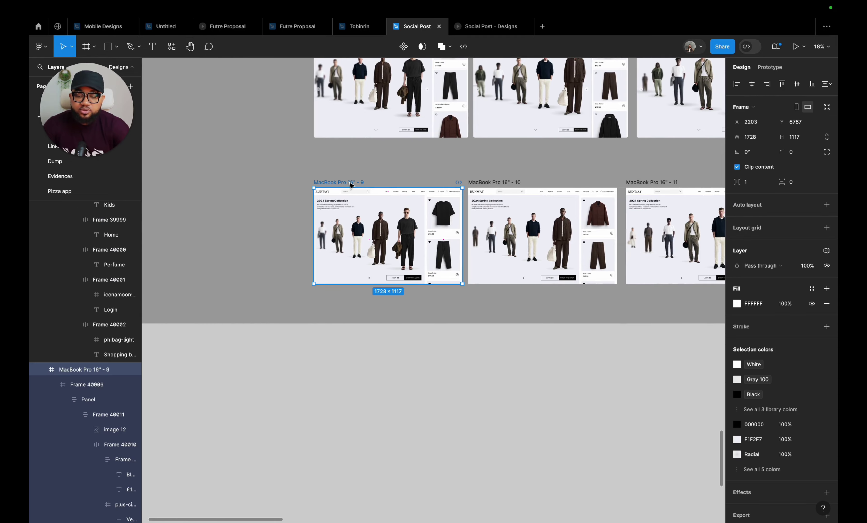
{"action": "key", "text": "super+d"}
{"action": "scroll", "coordinate": [422, 198], "scroll_direction": "right", "scroll_amount": 8}
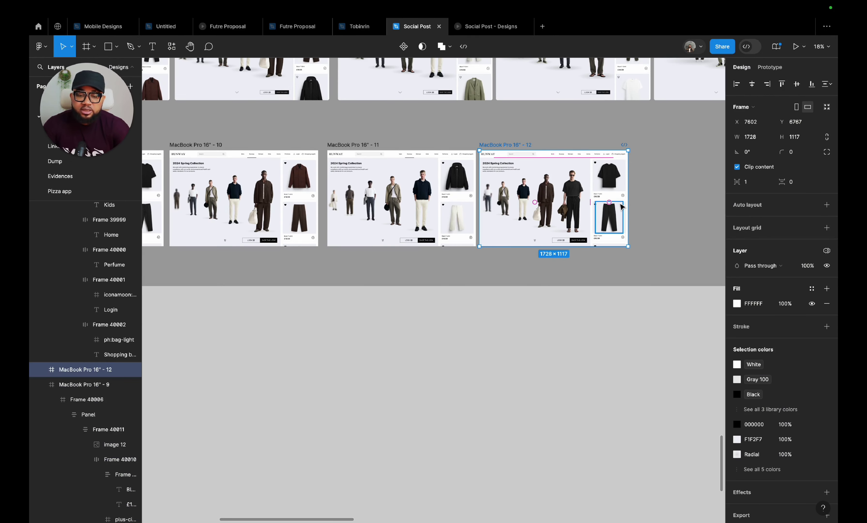
- Paste the combined grid frame into the new "MacBook Pro 16" - 12", aligned to its bottom edge and centred horizontally
{"action": "key", "text": "ctrl+v"}
{"action": "scroll", "coordinate": [662, 173], "scroll_direction": "up", "scroll_amount": 6}
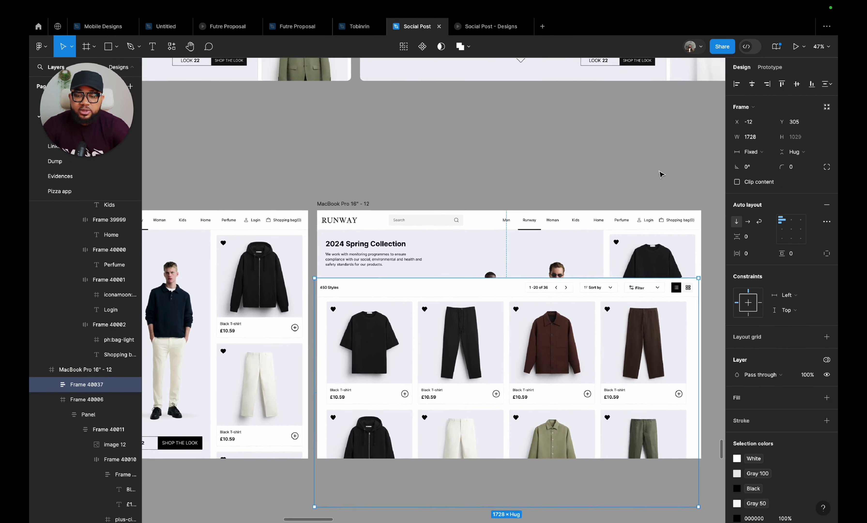
{"action": "scroll", "coordinate": [659, 177], "scroll_direction": "up", "scroll_amount": 3}
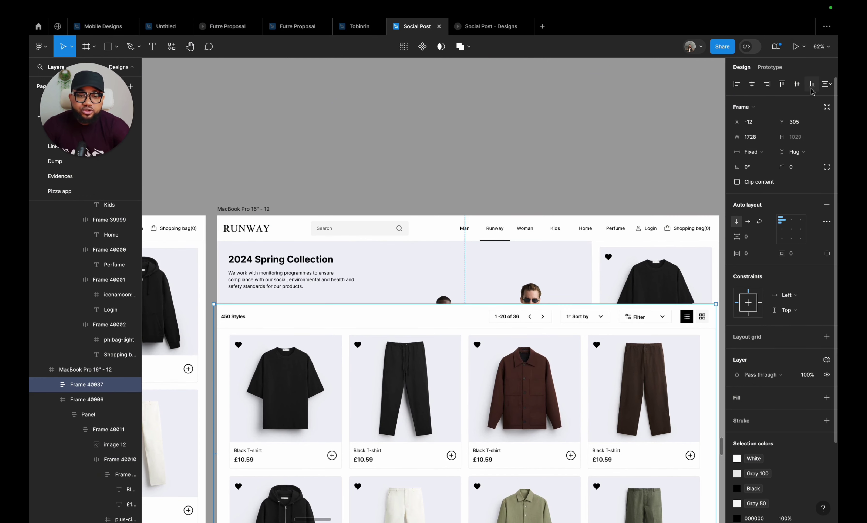
{"action": "left_click", "coordinate": [812, 88]}
{"action": "scroll", "coordinate": [418, 125], "scroll_direction": "down", "scroll_amount": 5}
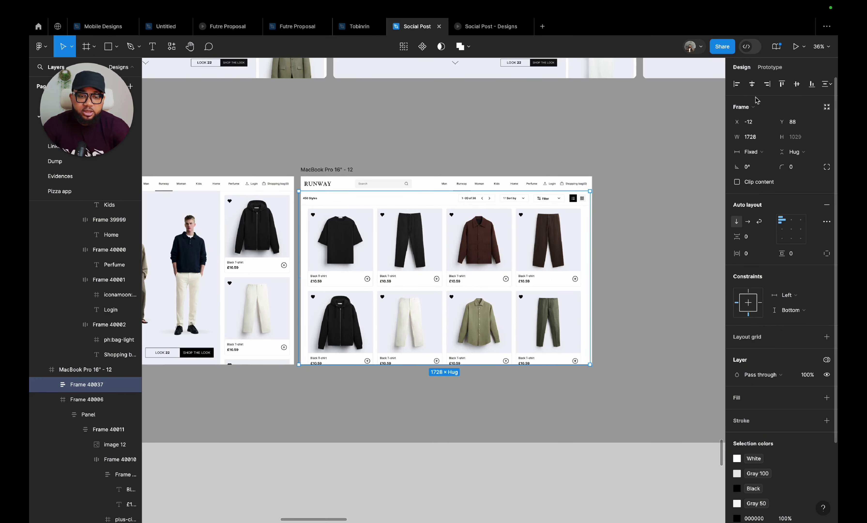
{"action": "left_click", "coordinate": [752, 84]}
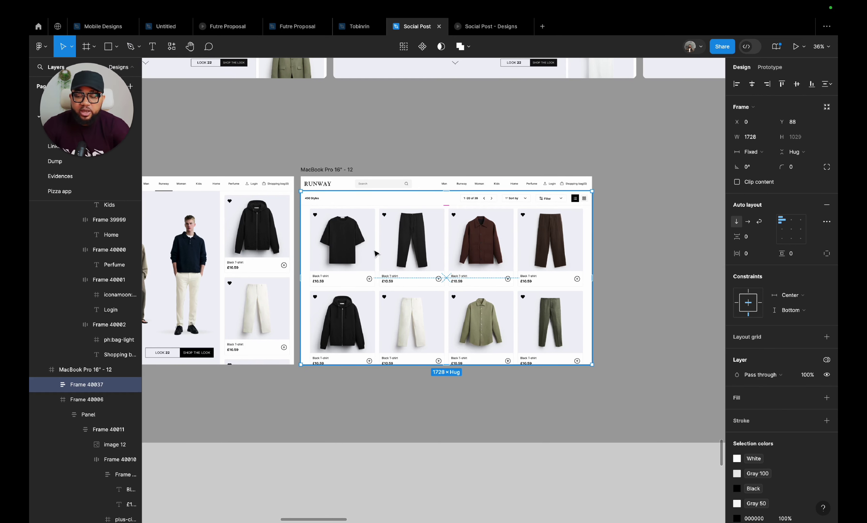
- Paste a copy of the combined grid frame into the "MacBook Pro 16" - 9" frame at X 0, Y 88
{"action": "scroll", "coordinate": [375, 253], "scroll_direction": "left", "scroll_amount": 20}
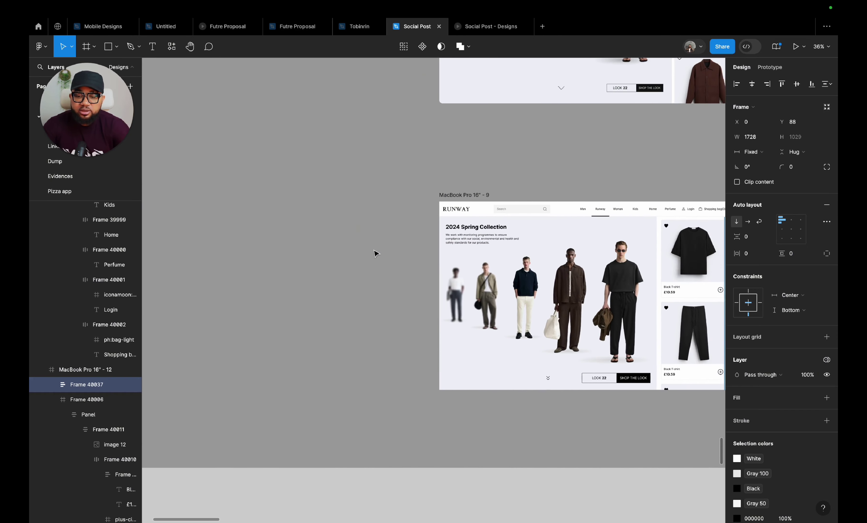
{"action": "scroll", "coordinate": [376, 253], "scroll_direction": "right", "scroll_amount": 3}
{"action": "left_click", "coordinate": [414, 194]}
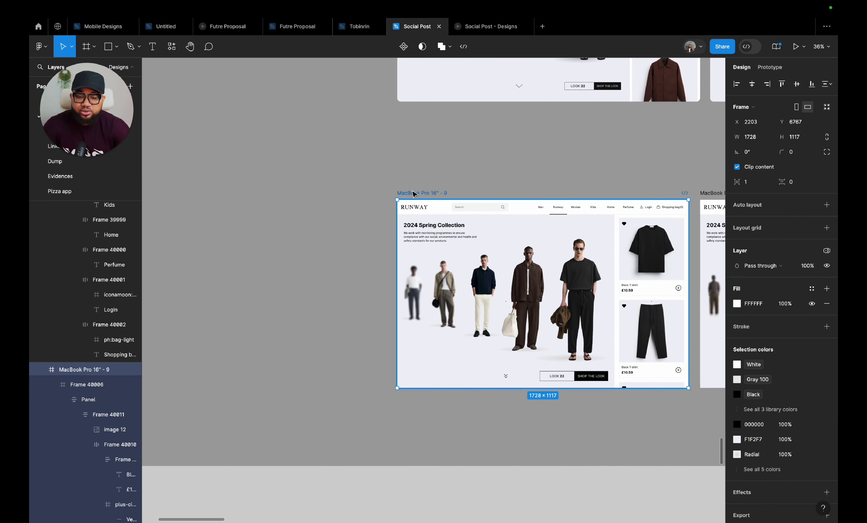
{"action": "key", "text": "ctrl+v"}
{"action": "scroll", "coordinate": [415, 193], "scroll_direction": "down", "scroll_amount": 3}
{"action": "scroll", "coordinate": [414, 193], "scroll_direction": "right", "scroll_amount": 3}
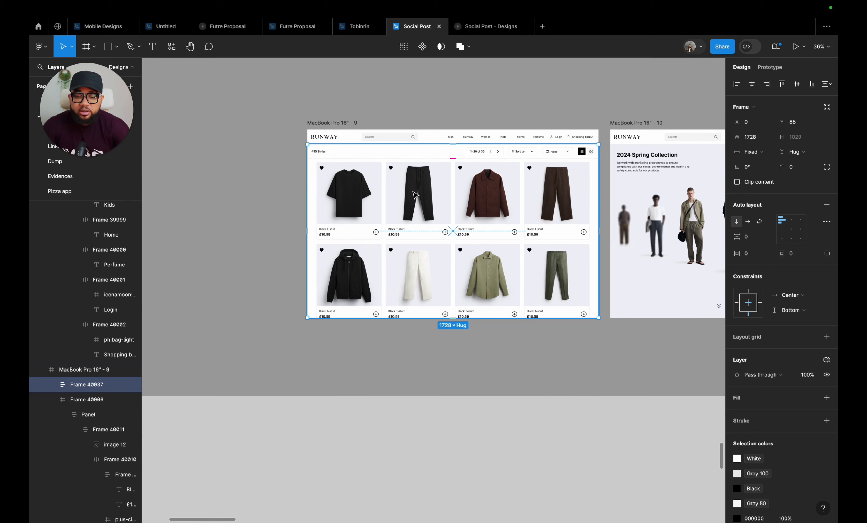
- Nudge the pasted grid frame down inside "MacBook Pro 16" - 9" to Y 160
{"action": "key", "text": "Down"}
{"action": "key", "text": "Down"}
{"action": "key", "text": "Down"}
{"action": "key", "text": "Down"}
{"action": "key", "text": "Down"}
{"action": "key", "text": "Down"}
{"action": "key", "text": "Down"}
{"action": "key", "text": "Down"}
{"action": "key", "text": "Down"}
{"action": "key", "text": "Down"}
{"action": "key", "text": "Down"}
{"action": "key", "text": "Down"}
{"action": "key", "text": "Down"}
{"action": "key", "text": "Down"}
{"action": "key", "text": "Down"}
{"action": "key", "text": "Down"}
{"action": "key", "text": "Down"}
{"action": "key", "text": "Down"}
{"action": "key", "text": "Down"}
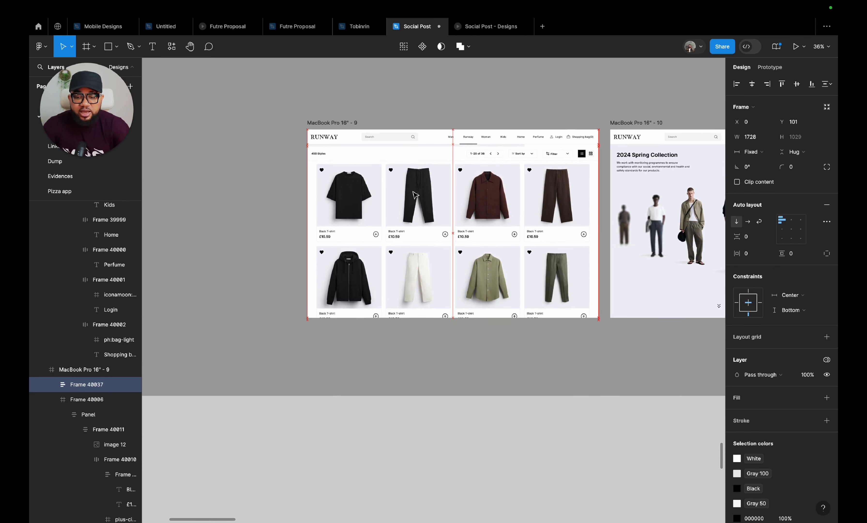
{"action": "key", "text": "Down"}
{"action": "key", "text": "Down"}
{"action": "key", "text": "Down"}
{"action": "key", "text": "Down"}
{"action": "key", "text": "Down"}
{"action": "key", "text": "Down"}
{"action": "key", "text": "Down"}
{"action": "key", "text": "Down"}
{"action": "key", "text": "Down"}
{"action": "key", "text": "Down"}
{"action": "key", "text": "Down"}
{"action": "key", "text": "Down"}
{"action": "key", "text": "Down"}
{"action": "key", "text": "Down"}
{"action": "key", "text": "Down"}
{"action": "key", "text": "Down"}
{"action": "key", "text": "Down"}
{"action": "key", "text": "Down"}
{"action": "key", "text": "Down"}
{"action": "key", "text": "Down"}
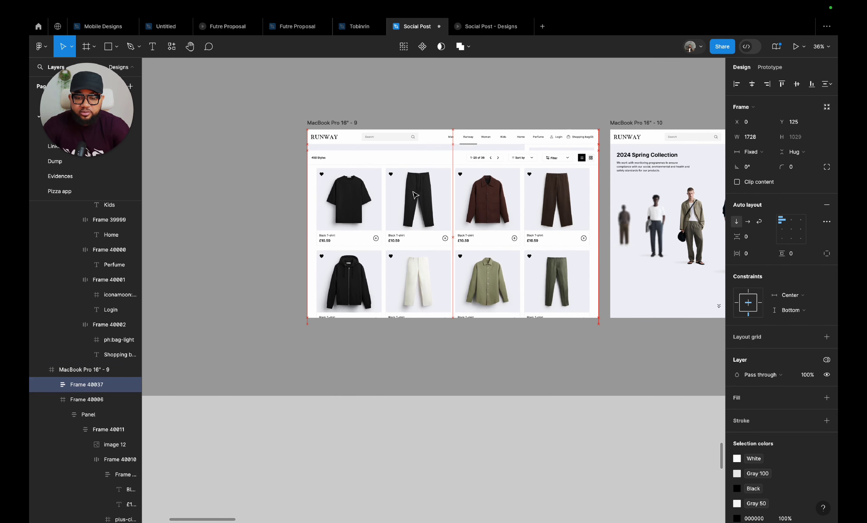
{"action": "key", "text": "Down"}
{"action": "key", "text": "Down"}
{"action": "key", "text": "Down"}
{"action": "key", "text": "Down"}
{"action": "key", "text": "Down"}
{"action": "key", "text": "Down"}
{"action": "key", "text": "Down"}
{"action": "key", "text": "Down"}
{"action": "key", "text": "Down"}
{"action": "key", "text": "Down"}
{"action": "key", "text": "Down"}
{"action": "key", "text": "Down"}
{"action": "key", "text": "Down"}
{"action": "key", "text": "Down"}
{"action": "key", "text": "Down"}
{"action": "key", "text": "Down"}
{"action": "key", "text": "Down"}
{"action": "key", "text": "Down"}
{"action": "key", "text": "Down"}
{"action": "key", "text": "Down"}
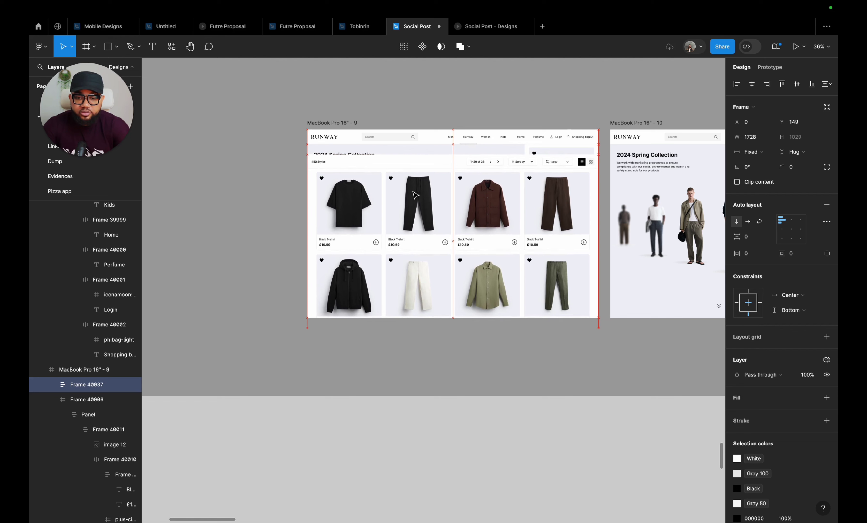
{"action": "key", "text": "Down"}
{"action": "key", "text": "Down"}
{"action": "key", "text": "Down"}
{"action": "key", "text": "Down"}
{"action": "key", "text": "Down"}
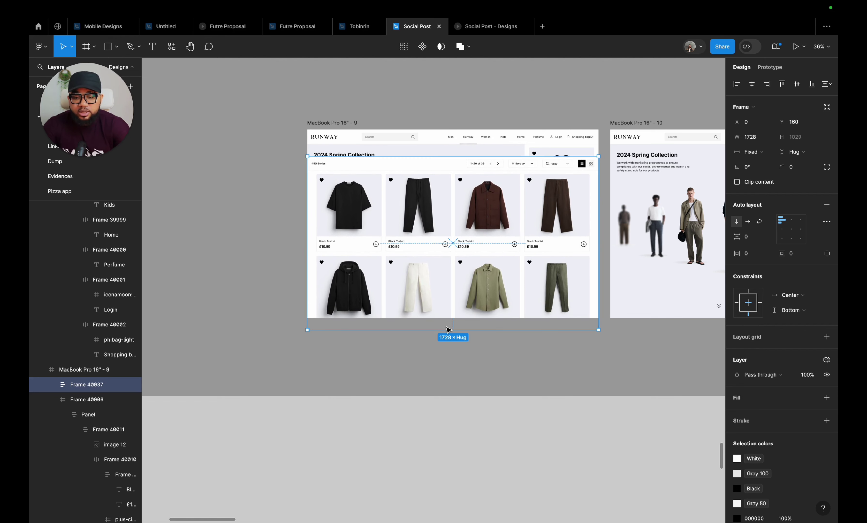
- Move the grid frame below the visible area of "MacBook Pro 16" - 9" to X -1, Y 1131, keeping it nested there
{"action": "left_click_drag", "start_coordinate": [442, 328], "coordinate": [444, 434]}
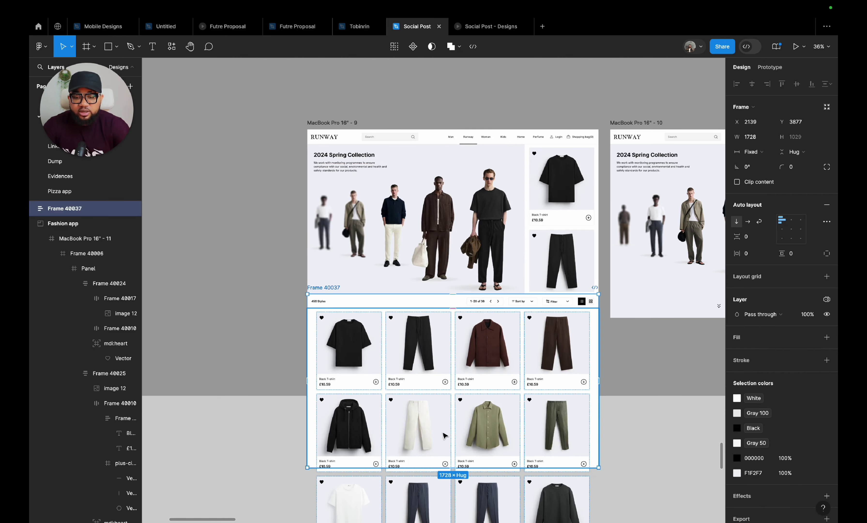
{"action": "key", "text": "ctrl+z"}
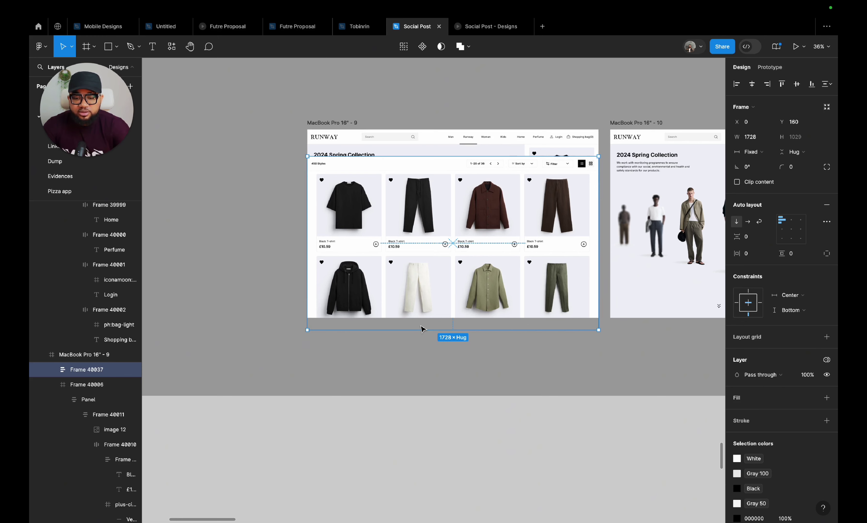
{"action": "left_click_drag", "start_coordinate": [421, 329], "coordinate": [428, 363]}
- Set the overflow scrolling of the product Panel in "MacBook Pro 16" - 12" to Vertical
{"action": "scroll", "coordinate": [427, 364], "scroll_direction": "right", "scroll_amount": 15}
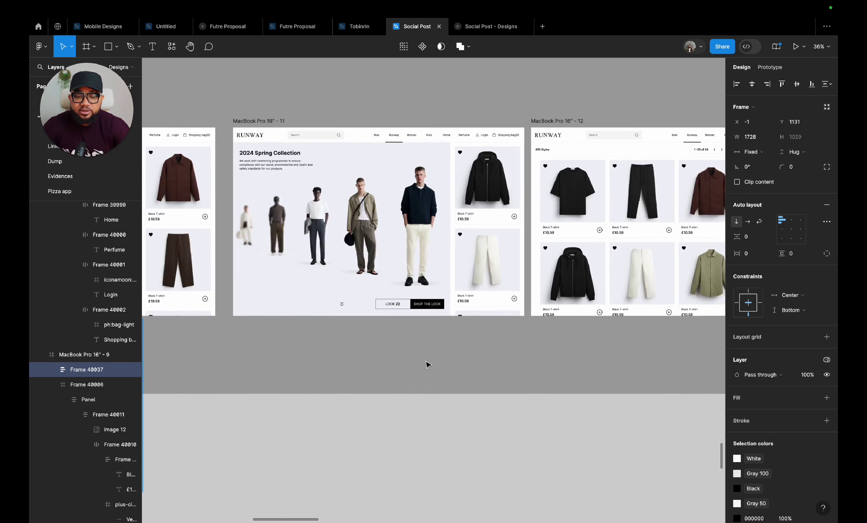
{"action": "scroll", "coordinate": [427, 365], "scroll_direction": "left", "scroll_amount": 5}
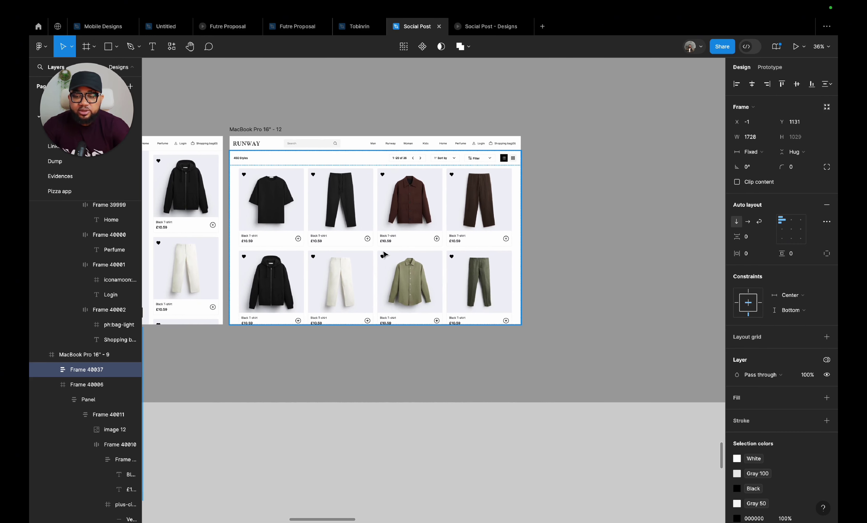
{"action": "double_click", "coordinate": [384, 254]}
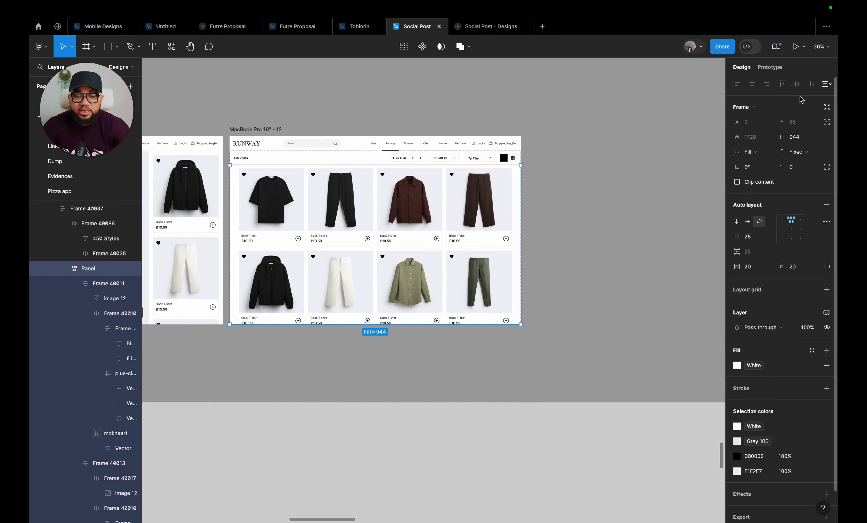
{"action": "left_click", "coordinate": [768, 67]}
{"action": "left_click", "coordinate": [782, 145]}
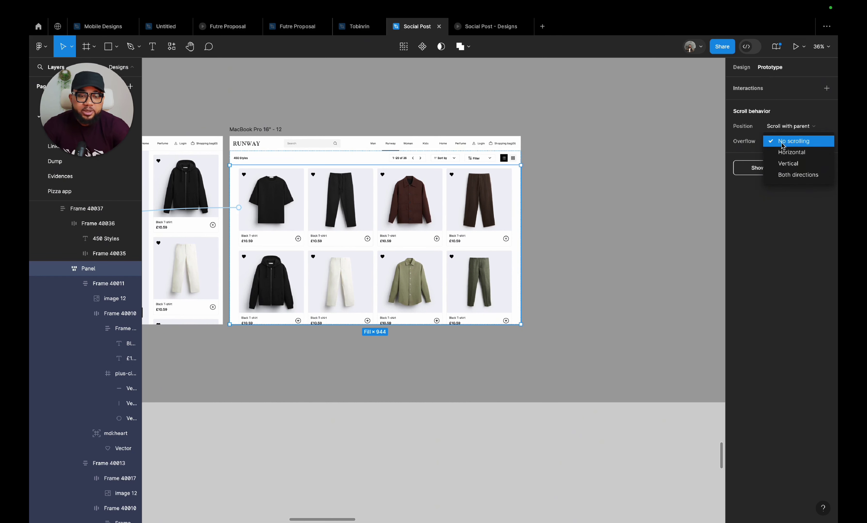
{"action": "left_click", "coordinate": [782, 161]}
{"action": "left_click", "coordinate": [748, 69]}
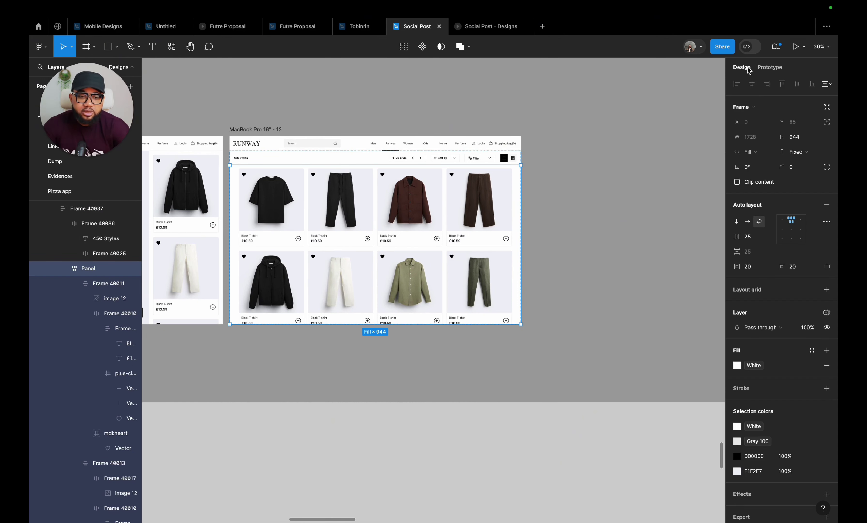
{"action": "left_click", "coordinate": [769, 68]}
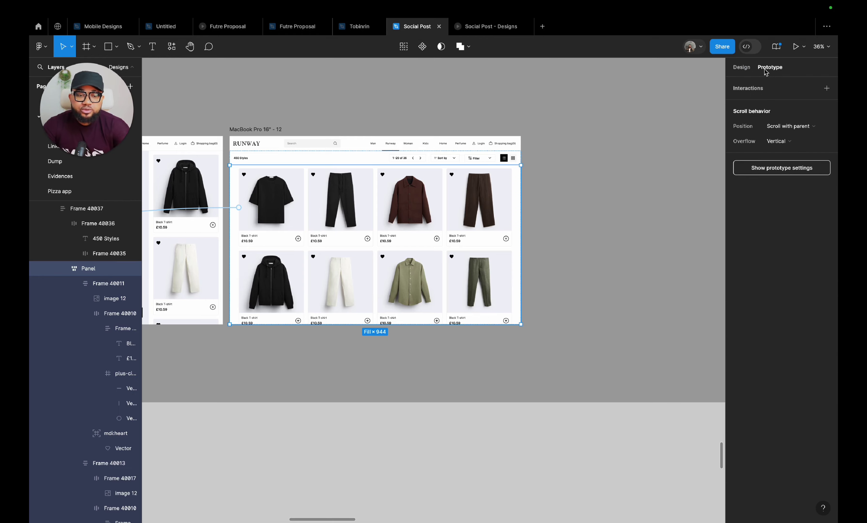
{"action": "scroll", "coordinate": [615, 123], "scroll_direction": "down", "scroll_amount": 5}
{"action": "scroll", "coordinate": [621, 154], "scroll_direction": "up", "scroll_amount": 5}
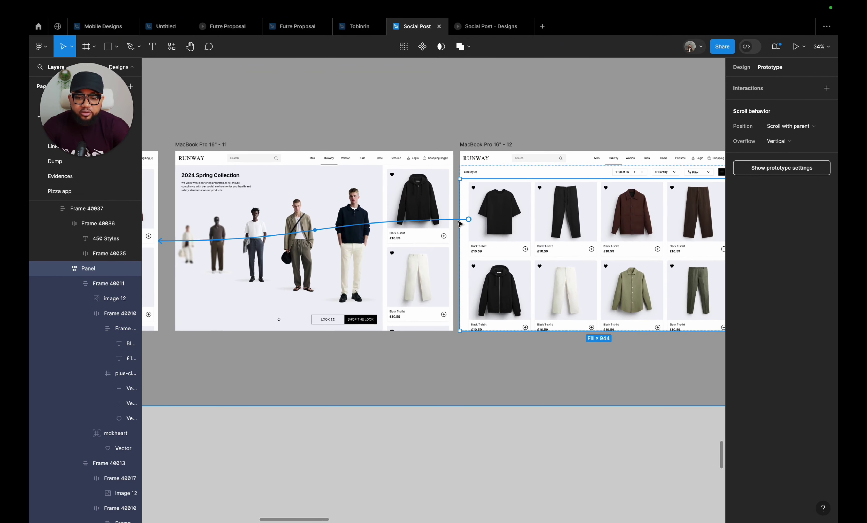
{"action": "left_click", "coordinate": [459, 223]}
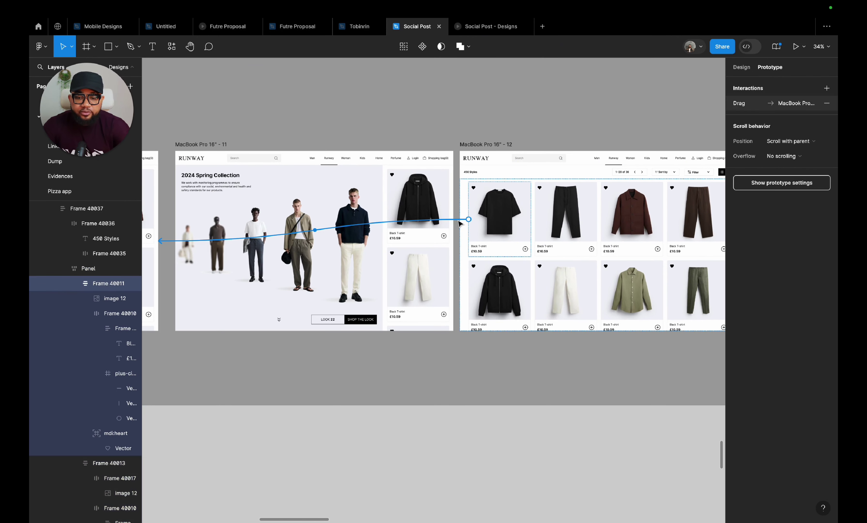
{"action": "left_click", "coordinate": [420, 243]}
{"action": "left_click", "coordinate": [423, 213]}
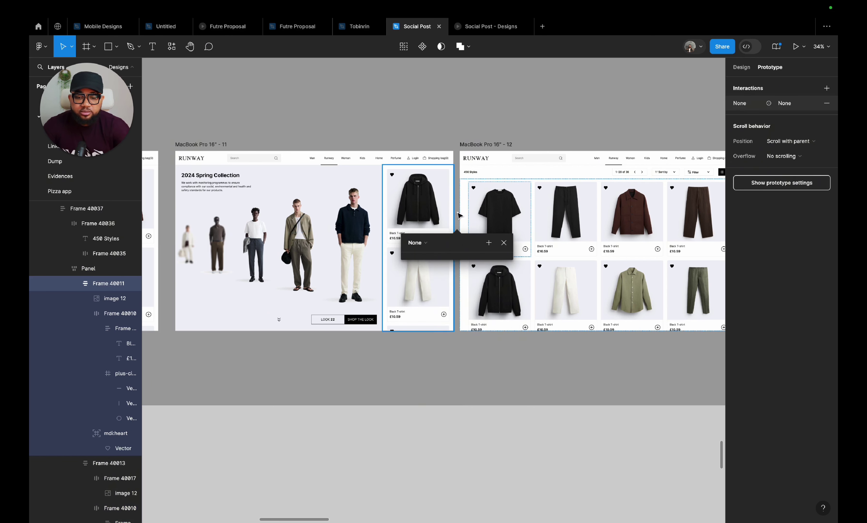
{"action": "left_click", "coordinate": [520, 88]}
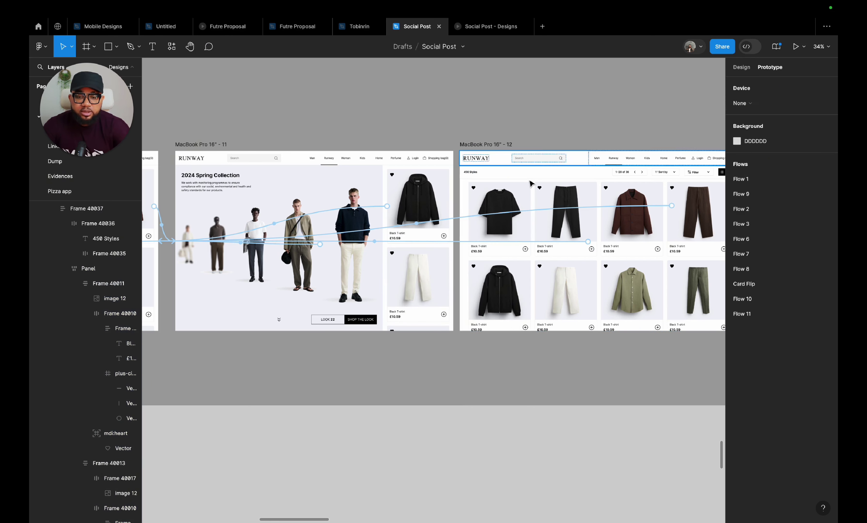
- Link the product Panel in "MacBook Pro 16" - 12" to "MacBook Pro 16" - 9" with an On drag interaction
{"action": "left_click", "coordinate": [532, 196]}
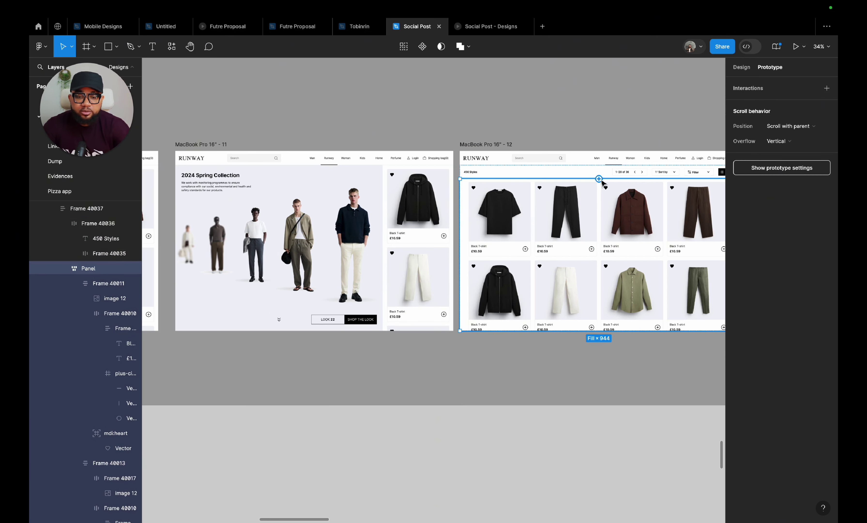
{"action": "left_click_drag", "start_coordinate": [599, 178], "coordinate": [405, 313]}
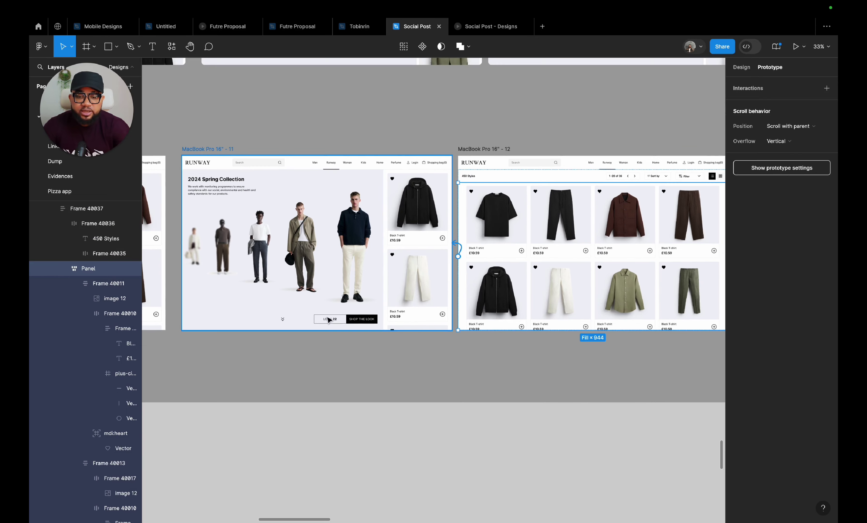
{"action": "scroll", "coordinate": [265, 319], "scroll_direction": "left", "scroll_amount": 10}
{"action": "left_click_drag", "start_coordinate": [329, 319], "coordinate": [439, 219]}
{"action": "scroll", "coordinate": [263, 314], "scroll_direction": "left", "scroll_amount": 5}
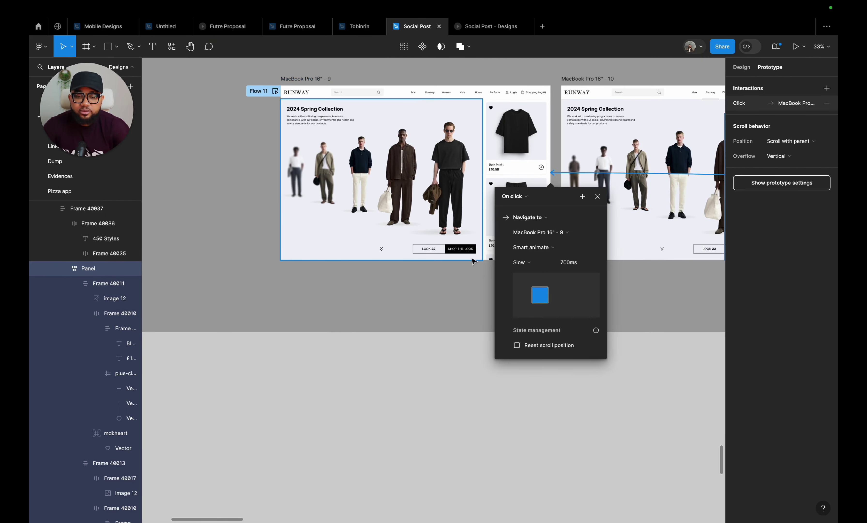
{"action": "left_click", "coordinate": [532, 197]}
{"action": "left_click", "coordinate": [524, 208]}
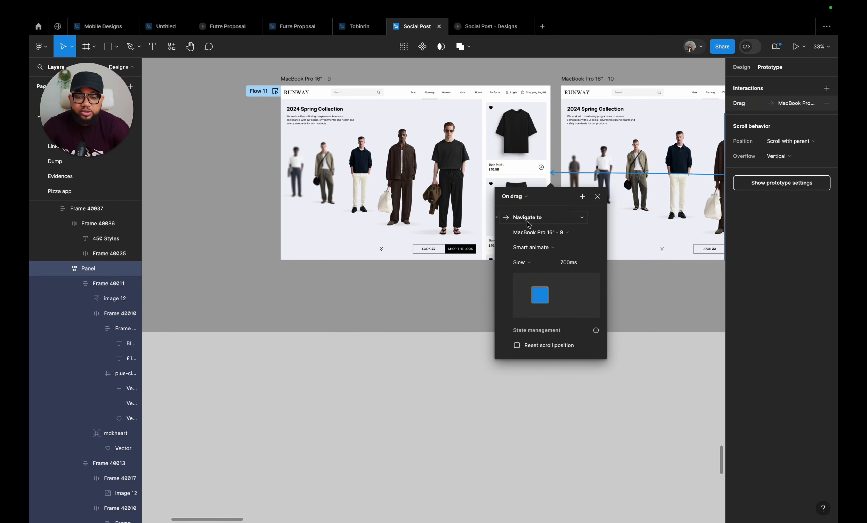
- Give the Panel's On drag animation a custom bezier curve of 1, 0, 0, 1 and a duration of 1000 ms
{"action": "left_click", "coordinate": [539, 265]}
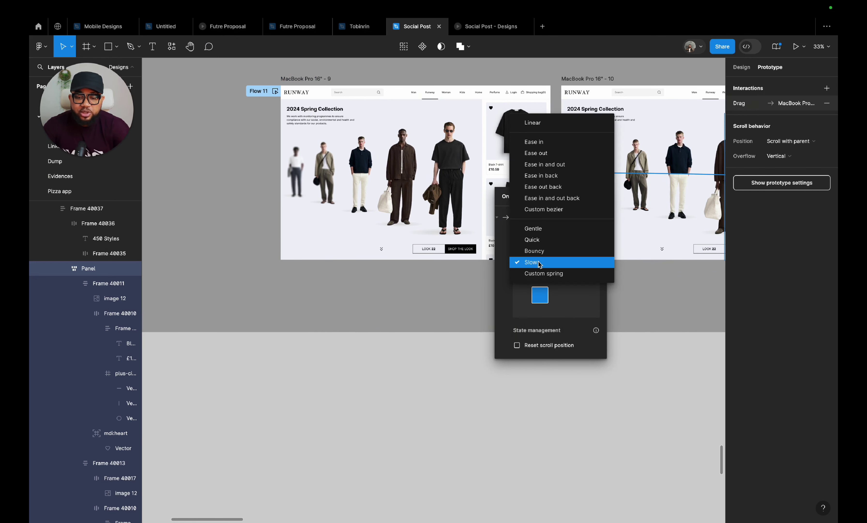
{"action": "left_click", "coordinate": [544, 210]}
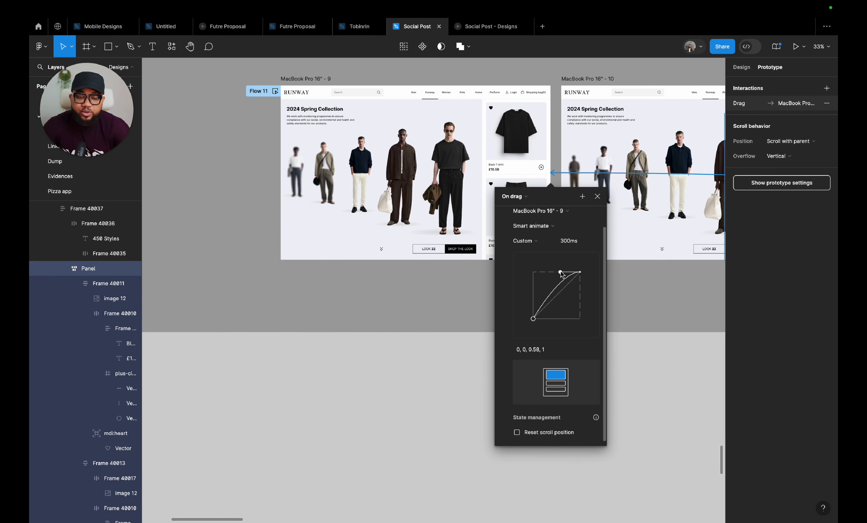
{"action": "left_click_drag", "start_coordinate": [561, 274], "coordinate": [533, 274]}
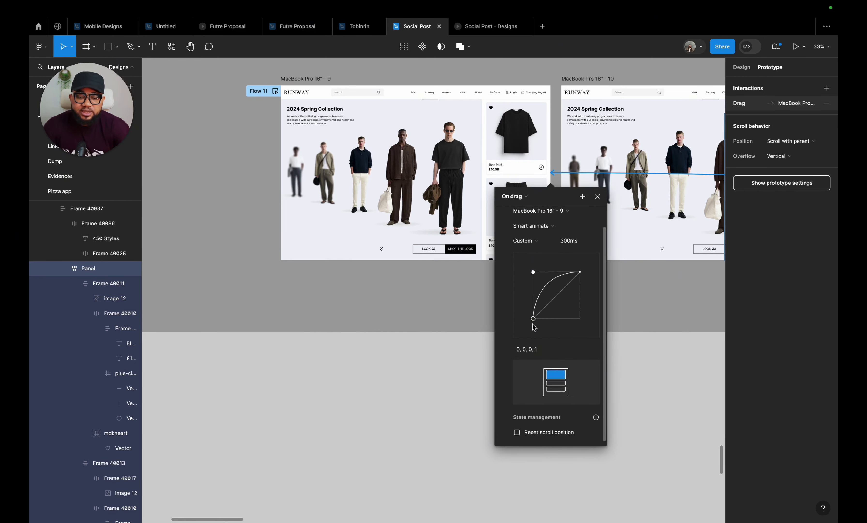
{"action": "left_click_drag", "start_coordinate": [535, 320], "coordinate": [584, 321]}
{"action": "type", "text": "1"}
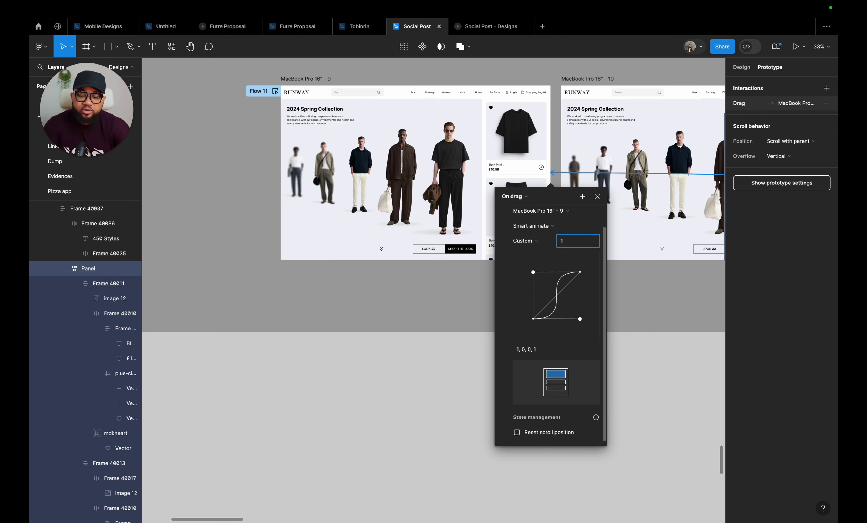
{"action": "type", "text": "5"}
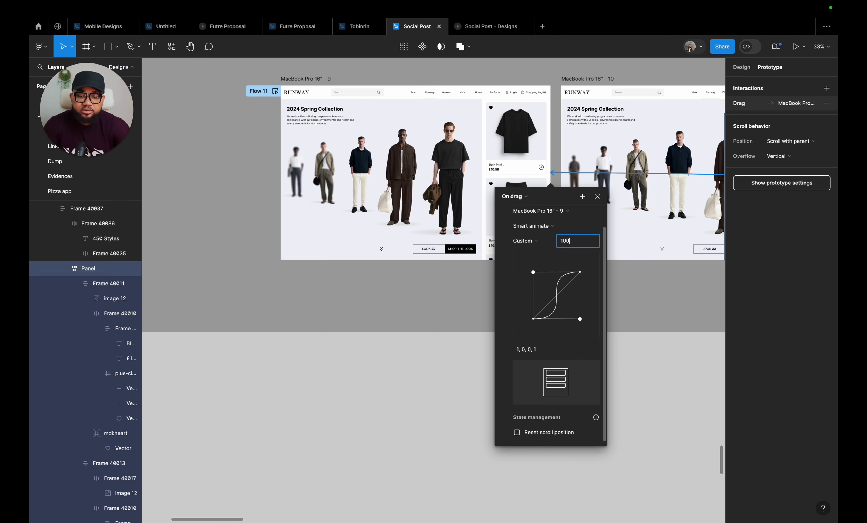
{"action": "key", "text": "Return"}
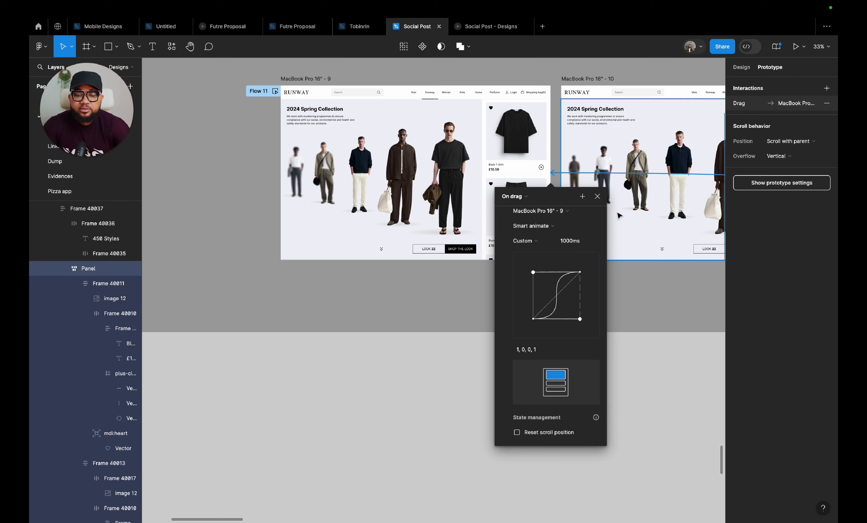
{"action": "left_click", "coordinate": [598, 196]}
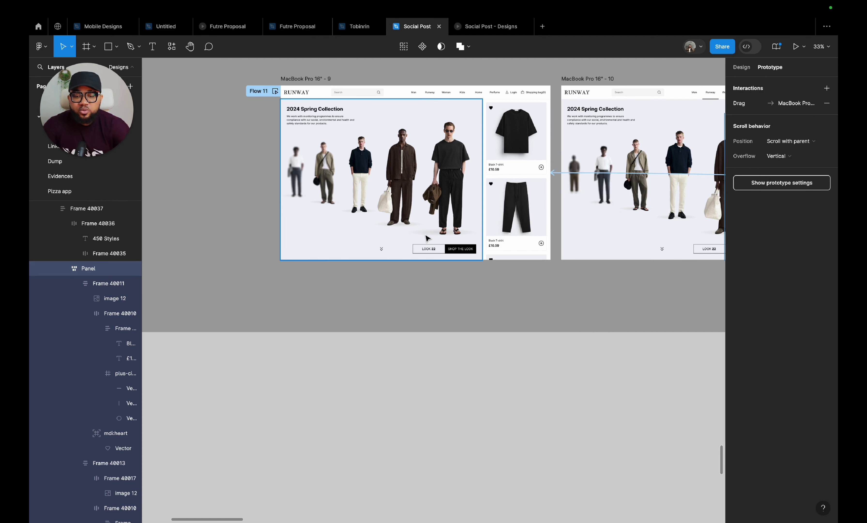
- Link the chevrons-down icon in "MacBook Pro 16" - 9" to "MacBook Pro 16" - 12" with an On click, 1000 ms Smart animate interaction
{"action": "left_click", "coordinate": [381, 253]}
{"action": "left_click", "coordinate": [382, 252]}
{"action": "left_click_drag", "start_coordinate": [379, 249], "coordinate": [408, 218]}
{"action": "scroll", "coordinate": [546, 287], "scroll_direction": "right", "scroll_amount": 10}
{"action": "scroll", "coordinate": [469, 284], "scroll_direction": "left", "scroll_amount": 6}
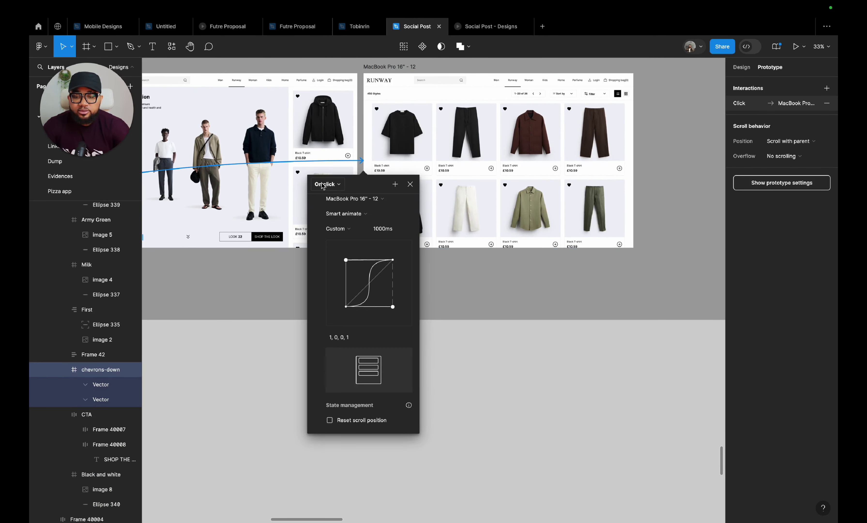
{"action": "left_click", "coordinate": [410, 185]}
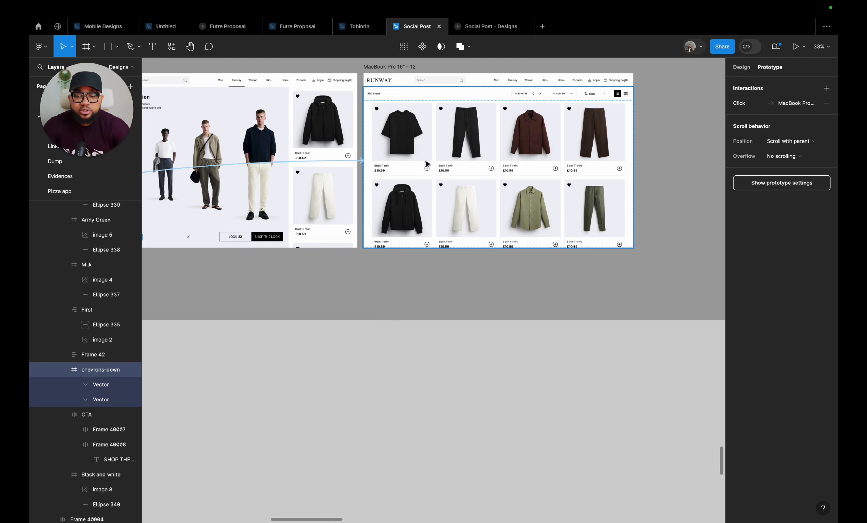
- Test the chevrons-down link in the prototype preview and scroll the product grid up and down
{"action": "left_click", "coordinate": [740, 67]}
{"action": "left_click", "coordinate": [480, 27]}
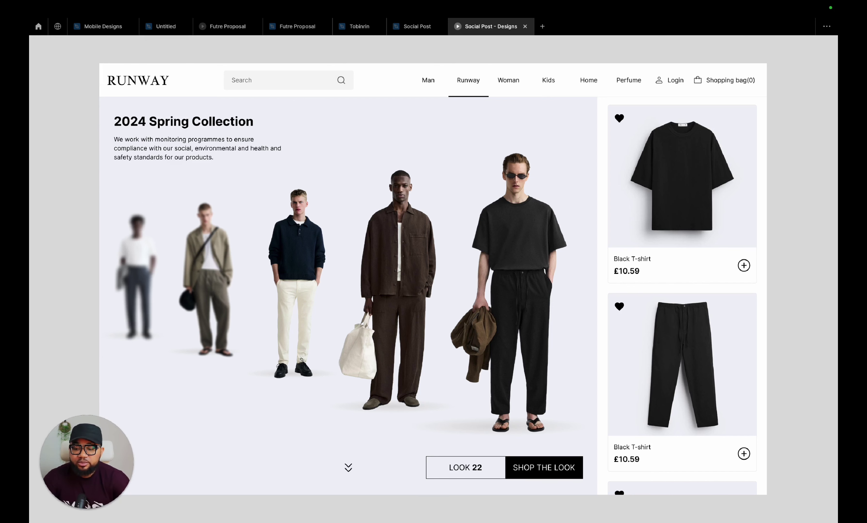
{"action": "left_click", "coordinate": [348, 468]}
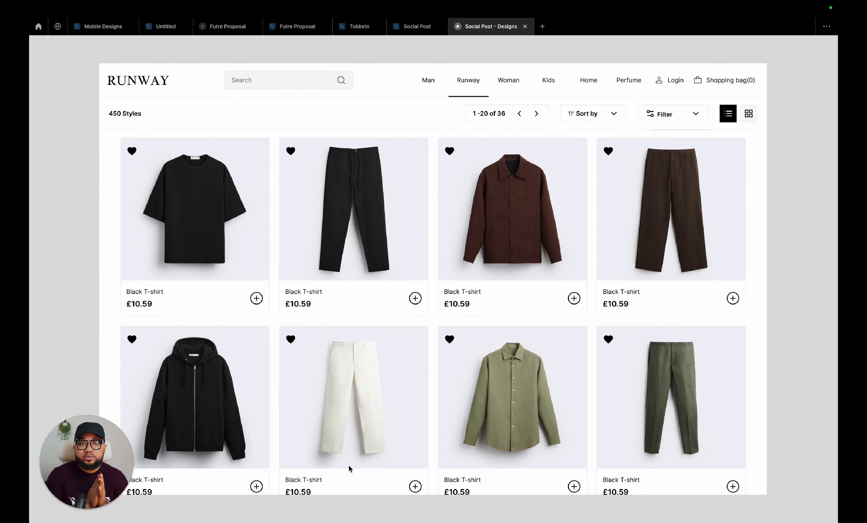
{"action": "scroll", "coordinate": [489, 389], "scroll_direction": "down", "scroll_amount": 4}
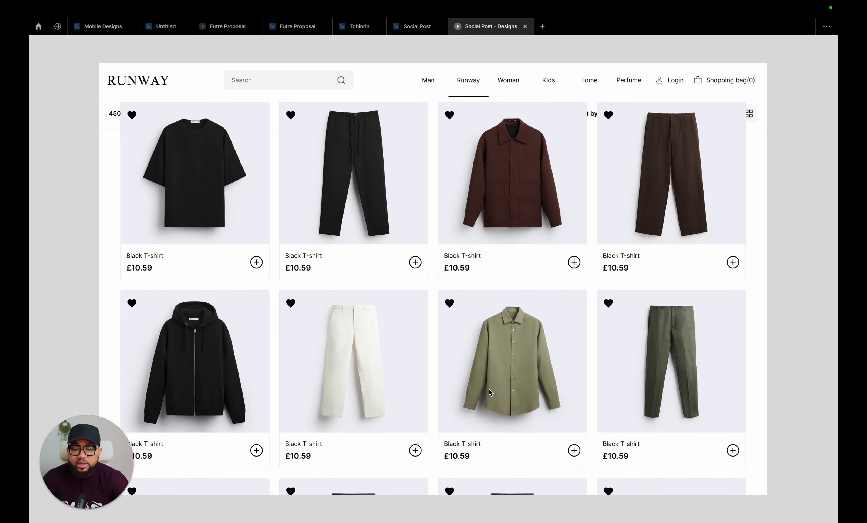
{"action": "scroll", "coordinate": [490, 389], "scroll_direction": "up", "scroll_amount": 4}
{"action": "scroll", "coordinate": [490, 389], "scroll_direction": "down", "scroll_amount": 3}
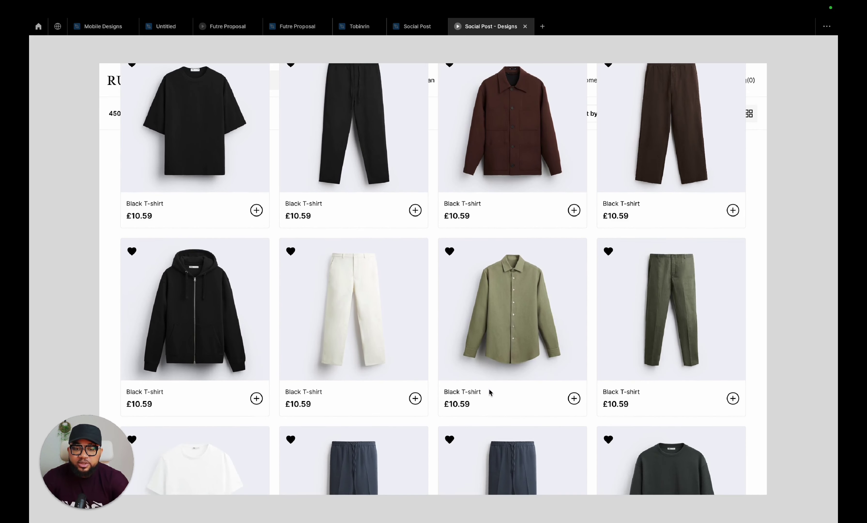
{"action": "scroll", "coordinate": [490, 391], "scroll_direction": "up", "scroll_amount": 3}
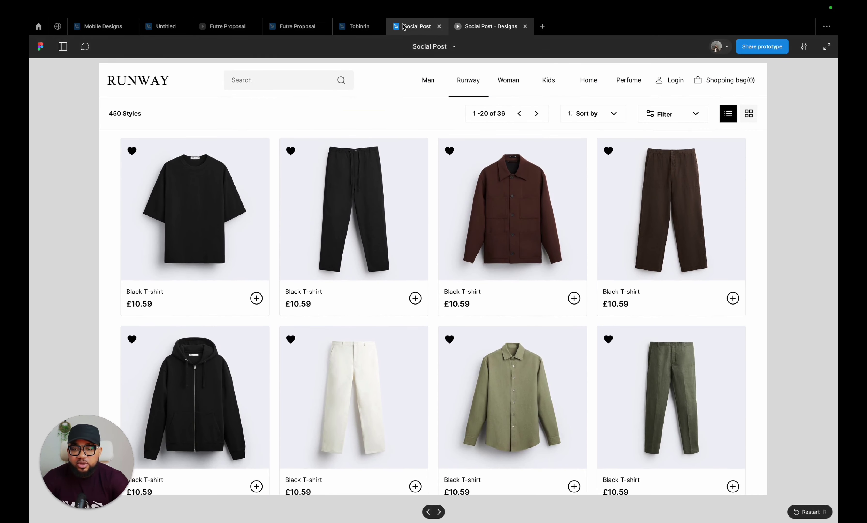
- Turn on Clip content for the product Panel in "MacBook Pro 16" - 12"
{"action": "left_click", "coordinate": [417, 26]}
{"action": "double_click", "coordinate": [452, 168]}
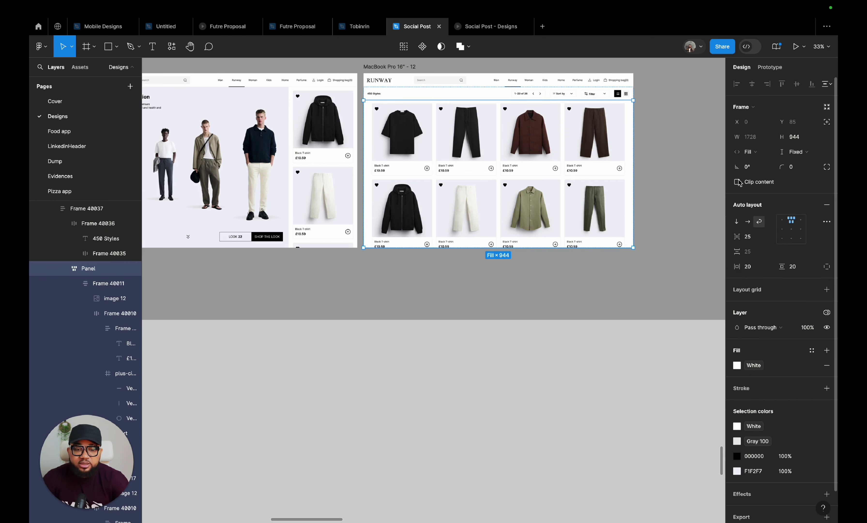
- Check in the prototype preview how the clipped product grid scrolls down to its last row and back
{"action": "left_click", "coordinate": [503, 28]}
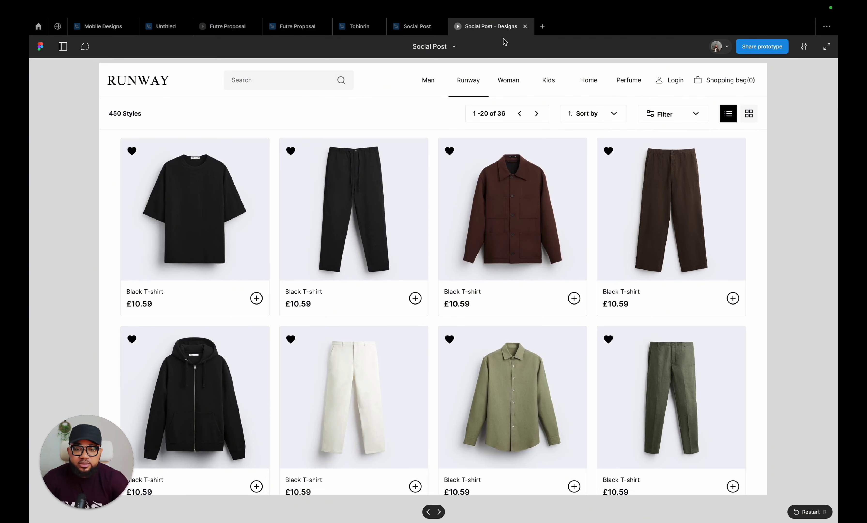
{"action": "scroll", "coordinate": [551, 259], "scroll_direction": "down", "scroll_amount": 10}
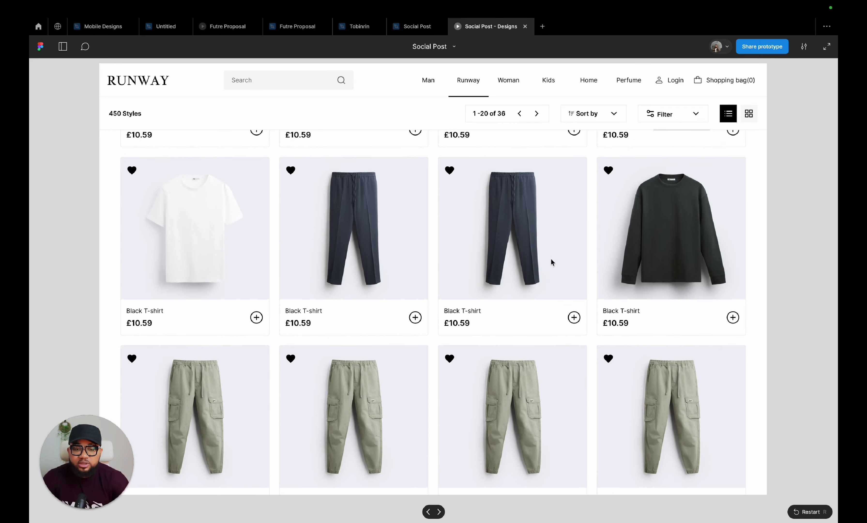
{"action": "scroll", "coordinate": [552, 260], "scroll_direction": "down", "scroll_amount": 10}
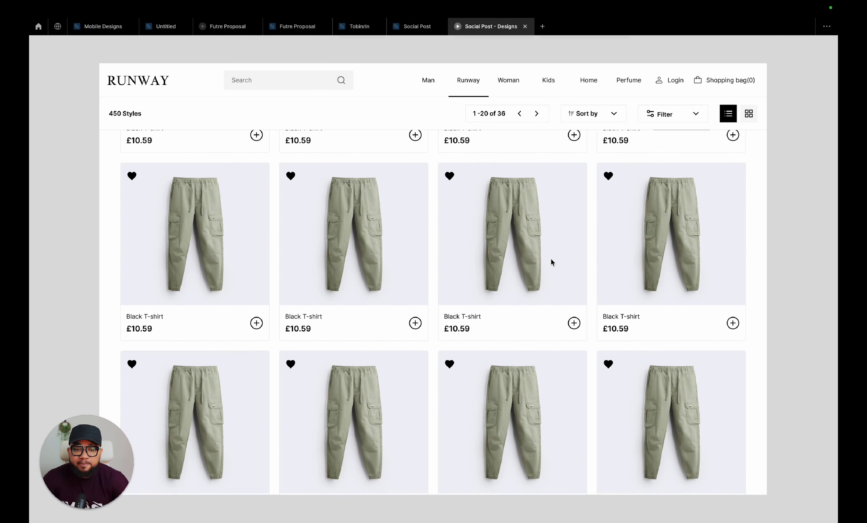
{"action": "scroll", "coordinate": [551, 259], "scroll_direction": "up", "scroll_amount": 5}
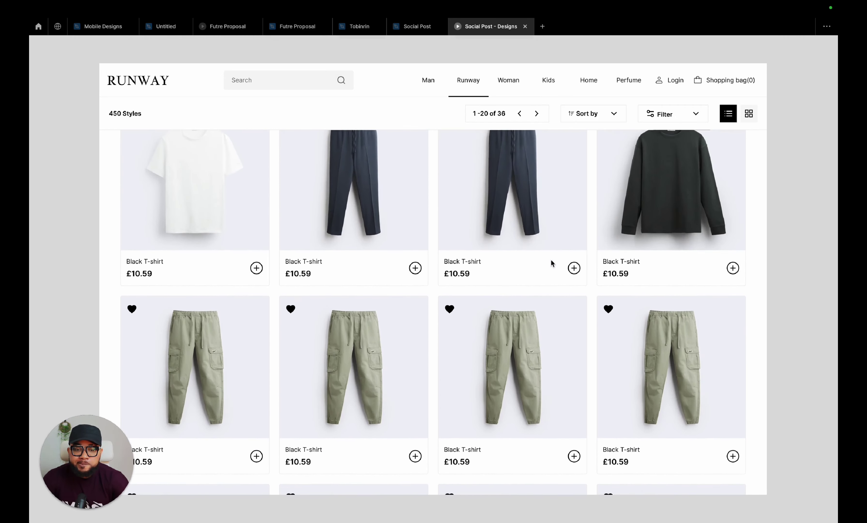
{"action": "scroll", "coordinate": [551, 262], "scroll_direction": "up", "scroll_amount": 5}
{"action": "scroll", "coordinate": [551, 263], "scroll_direction": "down", "scroll_amount": 10}
{"action": "scroll", "coordinate": [551, 263], "scroll_direction": "down", "scroll_amount": 3}
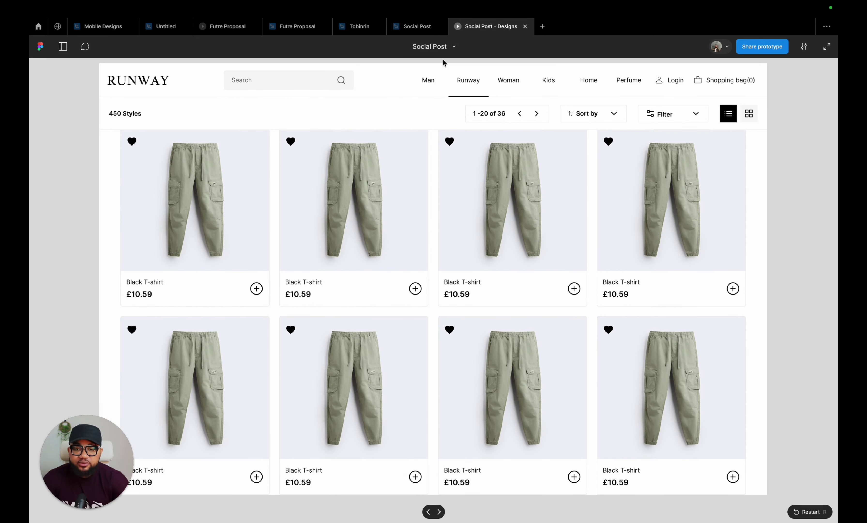
- Draw a rectangle about 753 × 51 on the empty canvas and place it inside the product Panel of "MacBook Pro 16" - 12"
{"action": "left_click", "coordinate": [418, 27]}
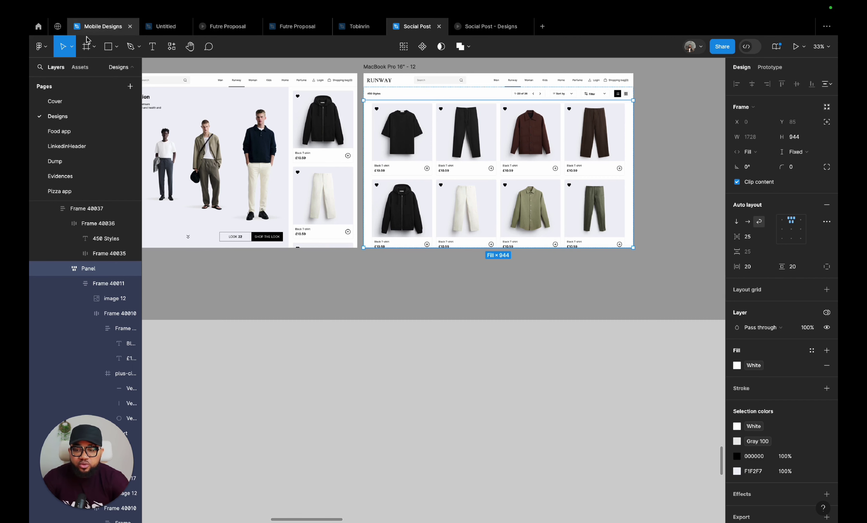
{"action": "left_click", "coordinate": [108, 47]}
{"action": "key", "text": "v"}
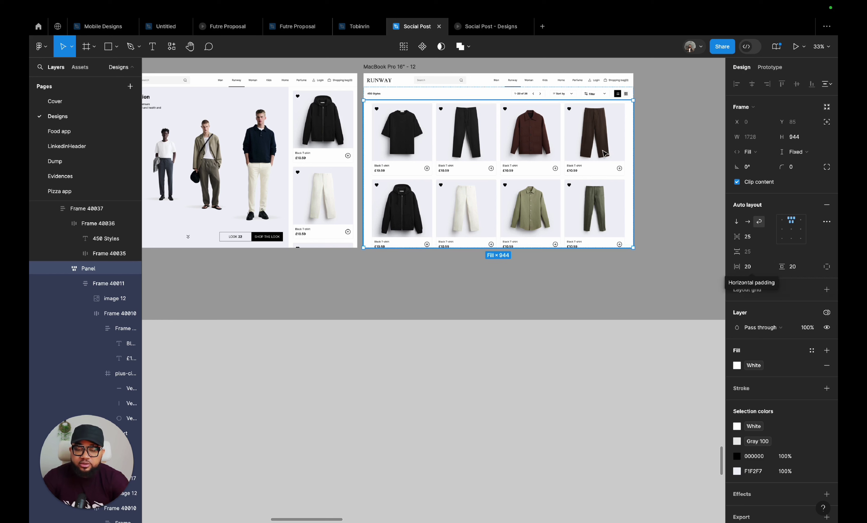
{"action": "left_click", "coordinate": [109, 46]}
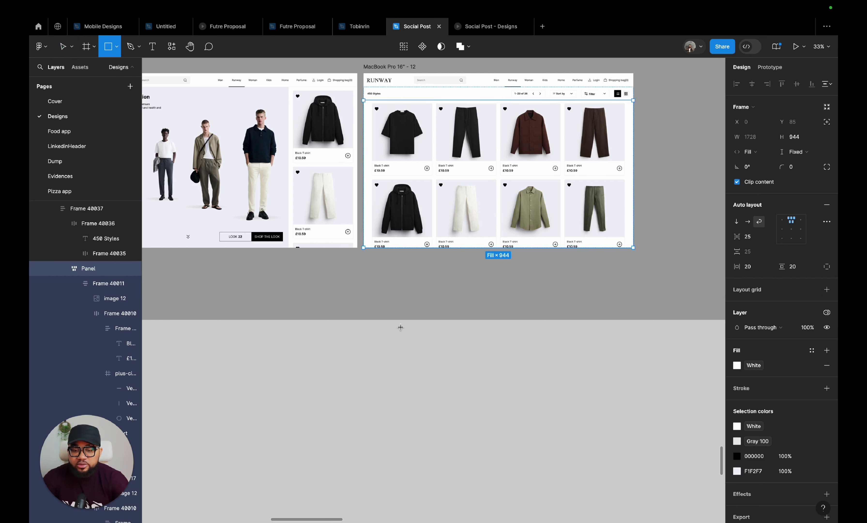
{"action": "mouse_move", "coordinate": [404, 332]}
{"action": "left_mouse_down"}
{"action": "mouse_move", "coordinate": [521, 340]}
{"action": "mouse_move", "coordinate": [515, 185]}
{"action": "left_mouse_up"}
- Move the rectangle through the Panel's auto layout order to the very end, below the last product row
{"action": "key", "text": "Right"}
{"action": "key", "text": "Right"}
{"action": "key", "text": "Right"}
{"action": "key", "text": "Right"}
{"action": "key", "text": "Right"}
{"action": "key", "text": "Right"}
{"action": "key", "text": "Right"}
{"action": "key", "text": "Right"}
{"action": "key", "text": "Right"}
{"action": "key", "text": "Right"}
{"action": "key", "text": "Right"}
{"action": "key", "text": "Right"}
{"action": "key", "text": "Right"}
{"action": "key", "text": "Right"}
{"action": "key", "text": "Right"}
{"action": "key", "text": "Right"}
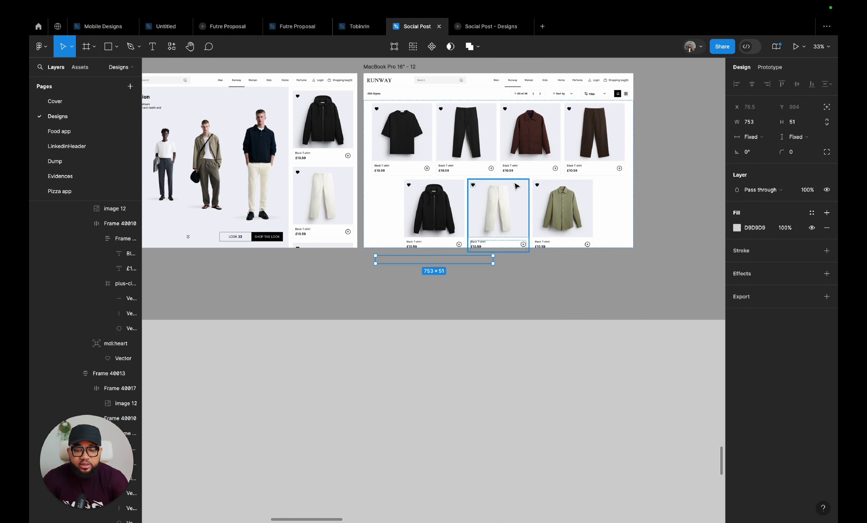
{"action": "key", "text": "Right"}
{"action": "key", "text": "Right"}
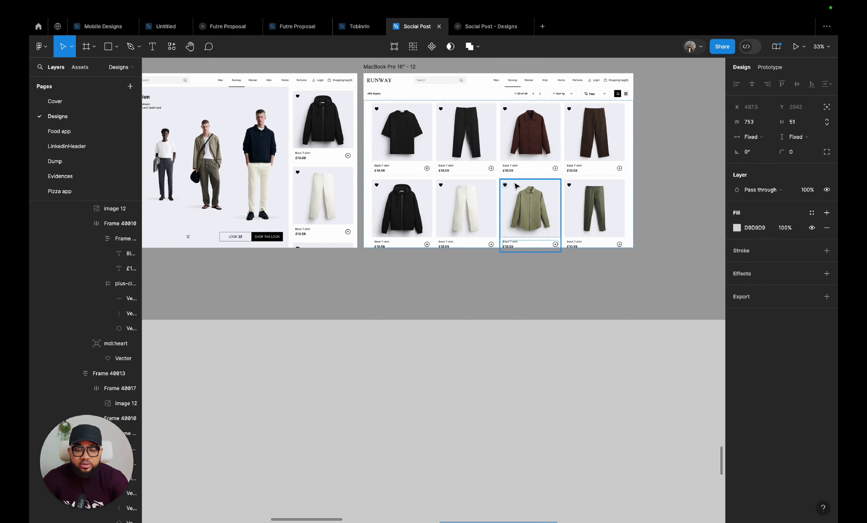
{"action": "scroll", "coordinate": [516, 186], "scroll_direction": "down", "scroll_amount": 5}
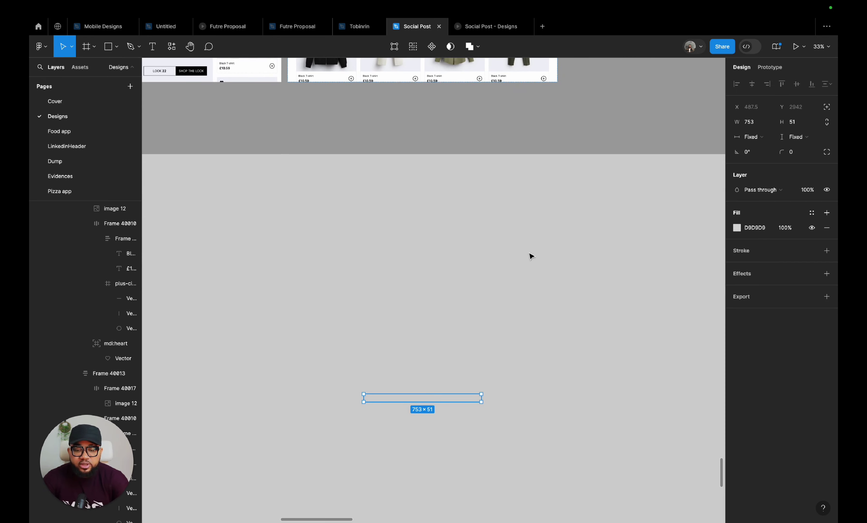
- Set the rectangle's fill to the White library colour and return to the prototype preview
{"action": "left_click", "coordinate": [811, 214]}
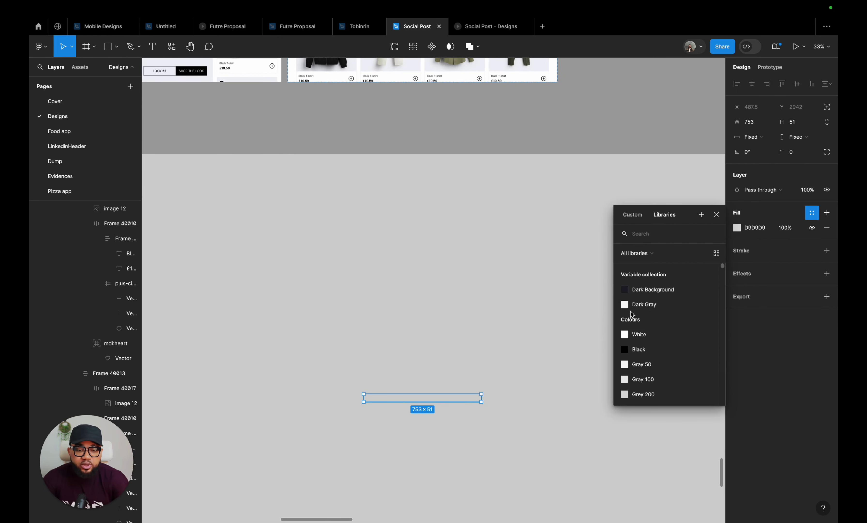
{"action": "left_click", "coordinate": [634, 333]}
{"action": "left_click", "coordinate": [499, 26]}
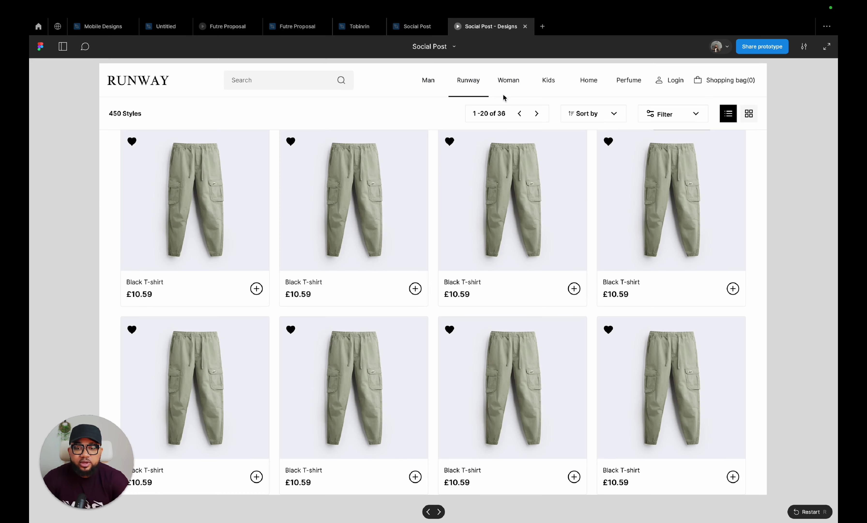
- Check the space below the last product row in the prototype preview, then go back up to the 2024 Spring Collection screen
{"action": "scroll", "coordinate": [512, 322], "scroll_direction": "down", "scroll_amount": 2}
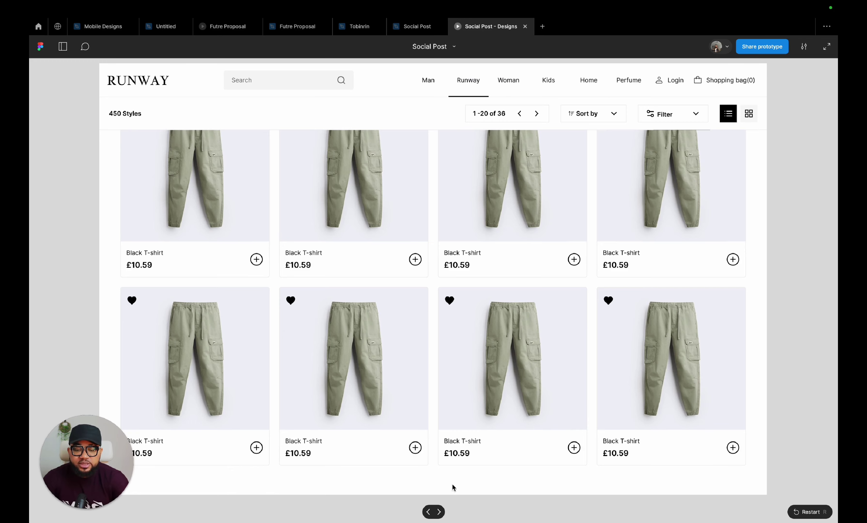
{"action": "scroll", "coordinate": [449, 381], "scroll_direction": "up", "scroll_amount": 10}
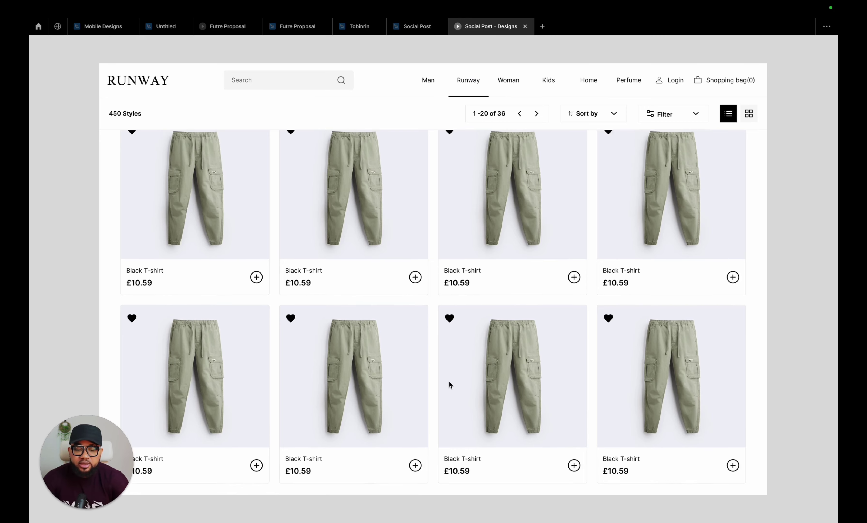
{"action": "scroll", "coordinate": [449, 380], "scroll_direction": "up", "scroll_amount": 5}
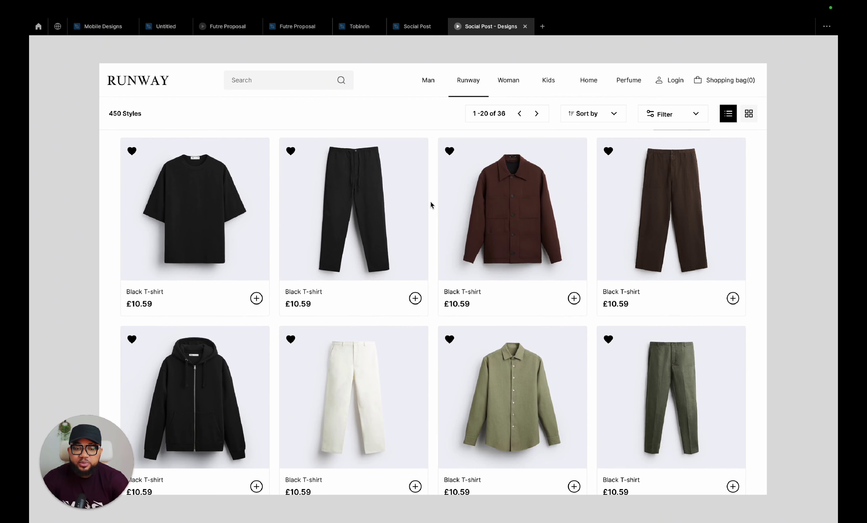
{"action": "scroll", "coordinate": [431, 207], "scroll_direction": "up", "scroll_amount": 3}
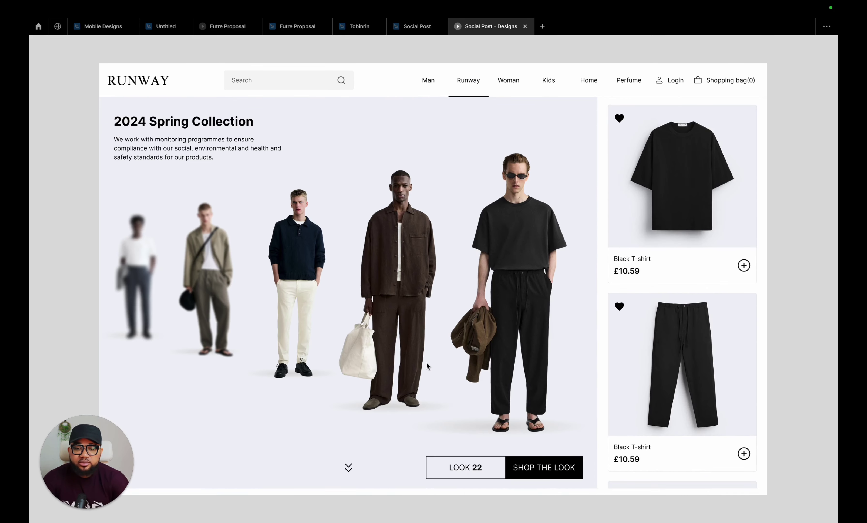
- Return to the Social Post design file and compare the upper row of RUNWAY frames with the rebuilt "MacBook Pro 16" - 9" to "- 12" frames
{"action": "left_click", "coordinate": [417, 26]}
{"action": "scroll", "coordinate": [445, 172], "scroll_direction": "down", "scroll_amount": 3}
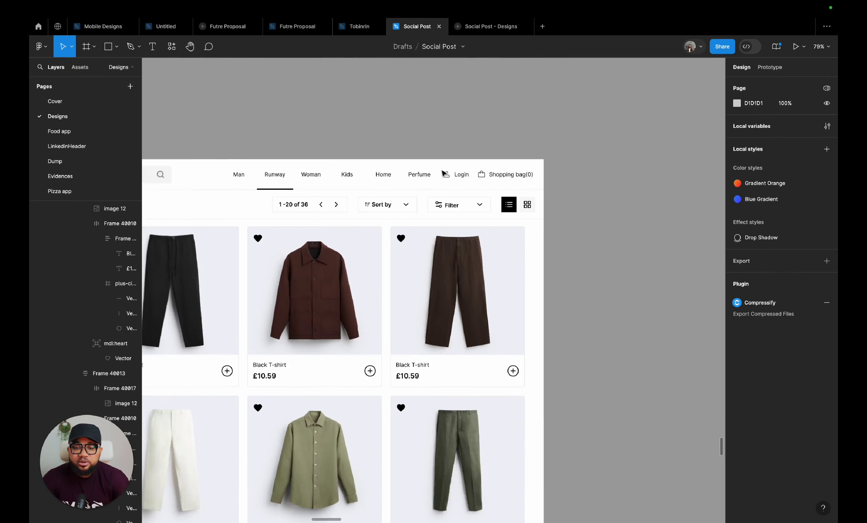
{"action": "scroll", "coordinate": [443, 173], "scroll_direction": "down", "scroll_amount": 3}
{"action": "scroll", "coordinate": [445, 190], "scroll_direction": "down", "scroll_amount": 10}
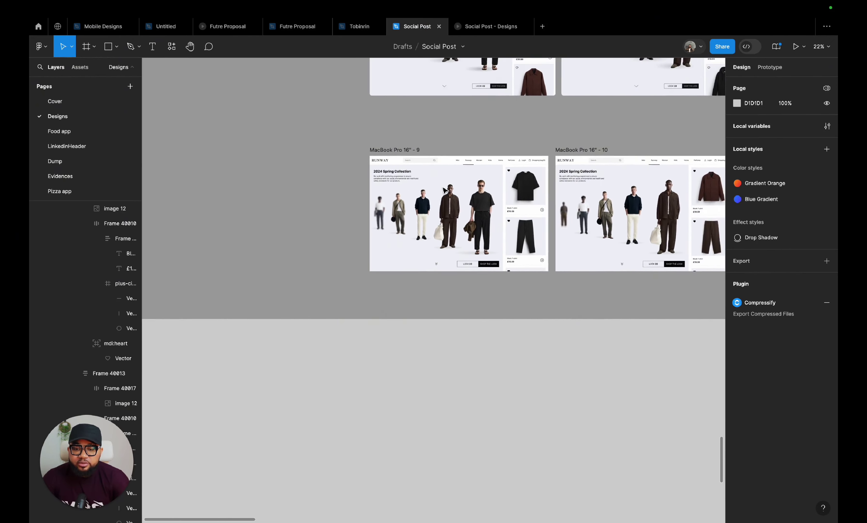
{"action": "scroll", "coordinate": [445, 190], "scroll_direction": "up", "scroll_amount": 5}
{"action": "scroll", "coordinate": [445, 190], "scroll_direction": "right", "scroll_amount": 3}
{"action": "scroll", "coordinate": [445, 191], "scroll_direction": "right", "scroll_amount": 2}
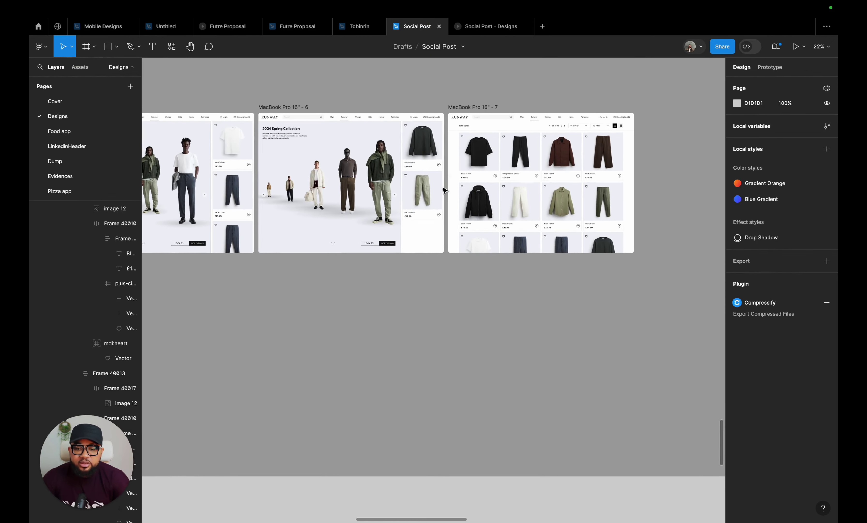
{"action": "scroll", "coordinate": [444, 191], "scroll_direction": "left", "scroll_amount": 10}
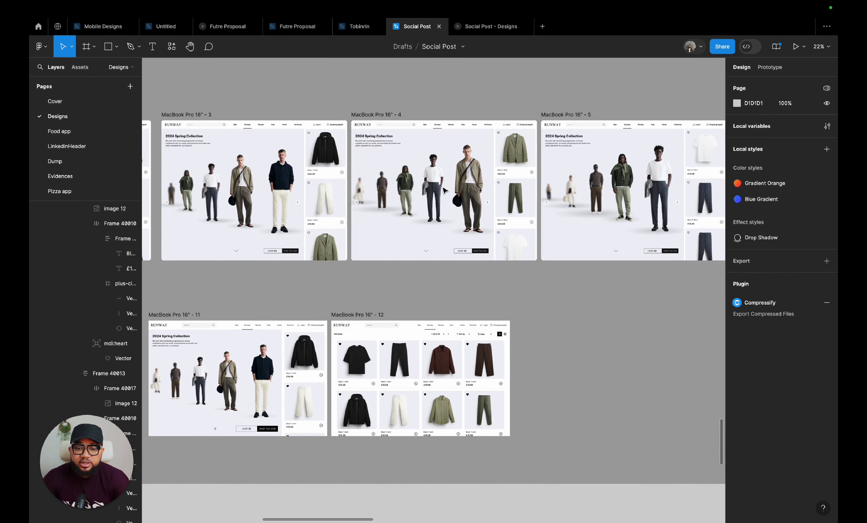
{"action": "scroll", "coordinate": [444, 190], "scroll_direction": "left", "scroll_amount": 6}
{"action": "scroll", "coordinate": [445, 190], "scroll_direction": "up", "scroll_amount": 1}
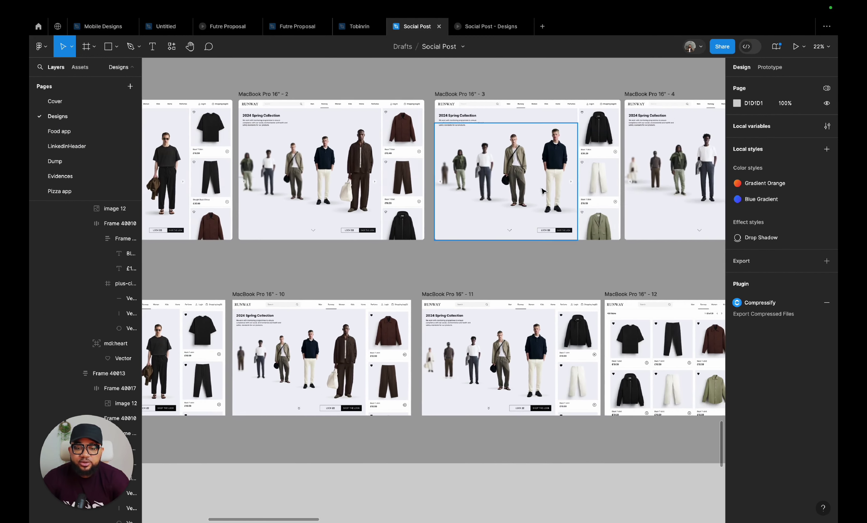
{"action": "scroll", "coordinate": [577, 226], "scroll_direction": "right", "scroll_amount": 12}
{"action": "scroll", "coordinate": [577, 226], "scroll_direction": "down", "scroll_amount": 2}
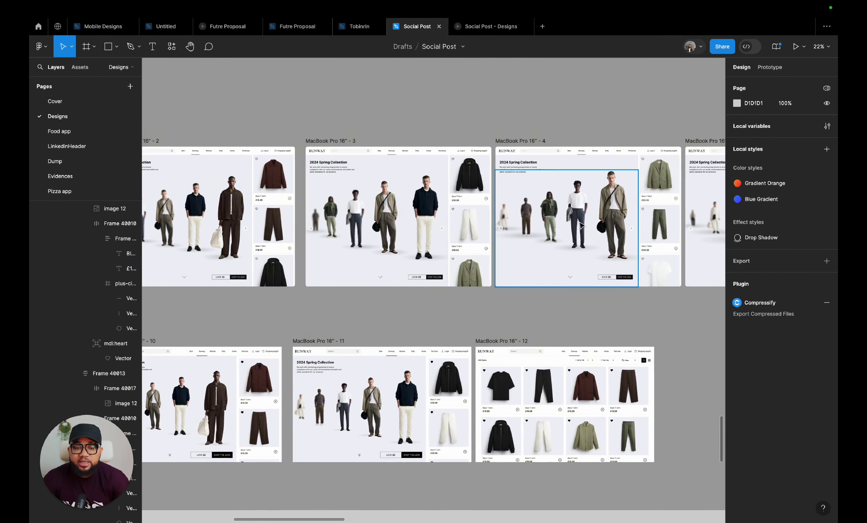
{"action": "scroll", "coordinate": [577, 226], "scroll_direction": "right", "scroll_amount": 1}
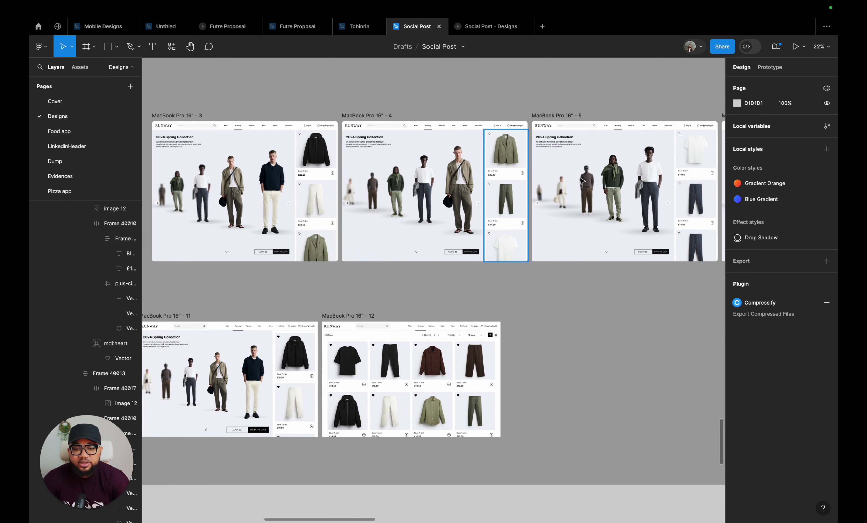
{"action": "scroll", "coordinate": [618, 206], "scroll_direction": "down", "scroll_amount": 5}
{"action": "scroll", "coordinate": [669, 194], "scroll_direction": "right", "scroll_amount": 3}
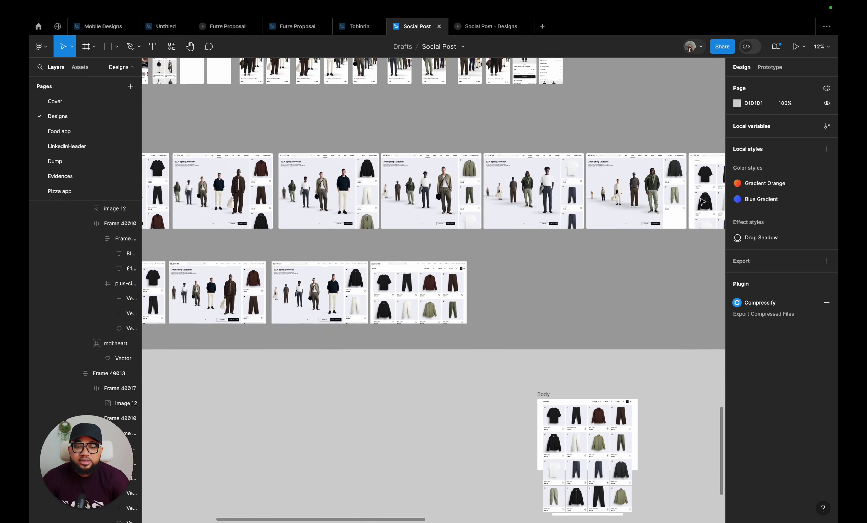
{"action": "scroll", "coordinate": [669, 195], "scroll_direction": "down", "scroll_amount": 8}
{"action": "scroll", "coordinate": [670, 195], "scroll_direction": "left", "scroll_amount": 14}
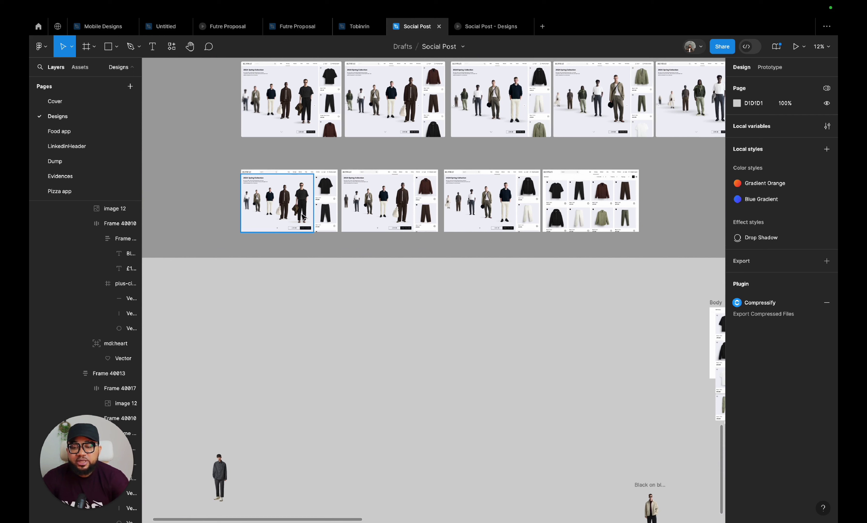